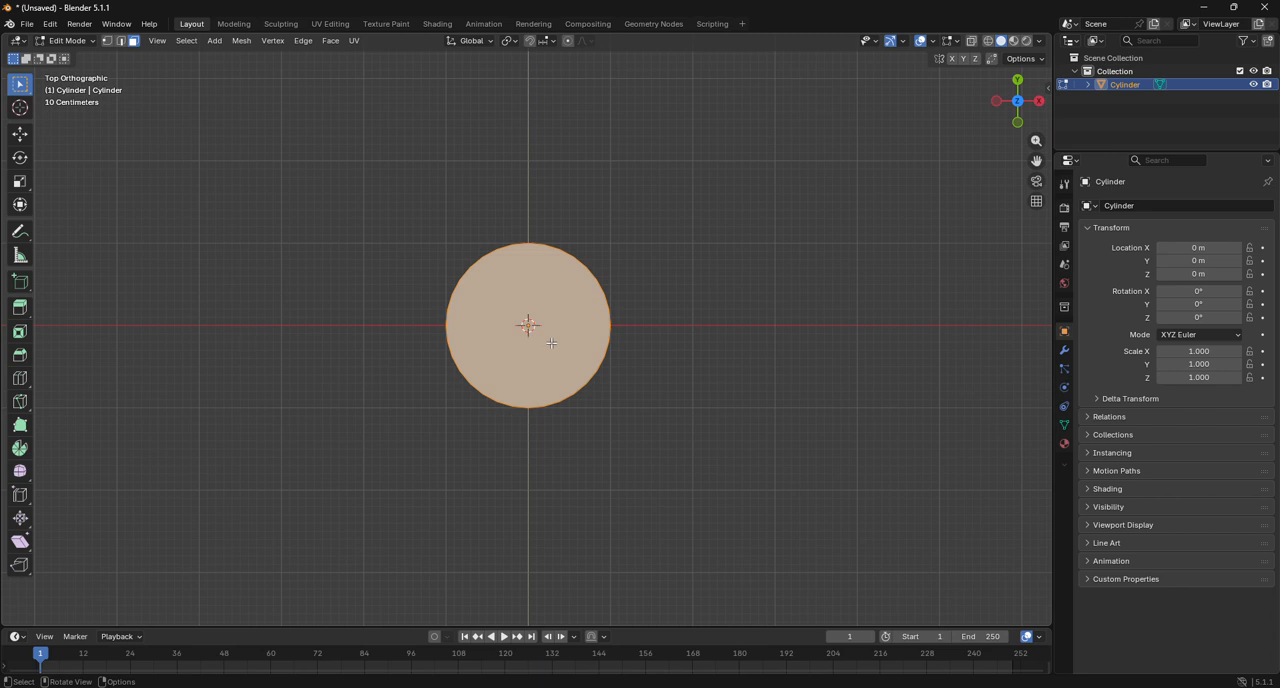
Delete the cylinder's top and bottom cap faces in wireframe display and return to Object Mode.
left_click(988, 41)
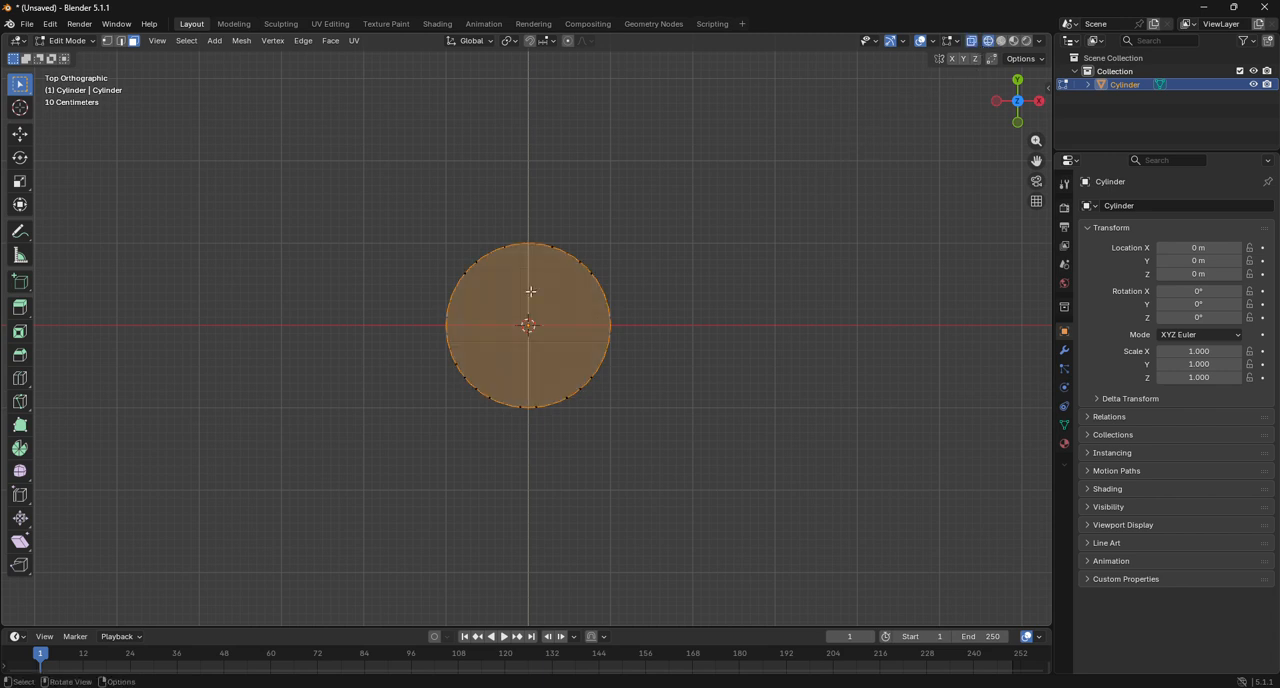
left_click_drag(509, 292, 559, 347)
key("x")
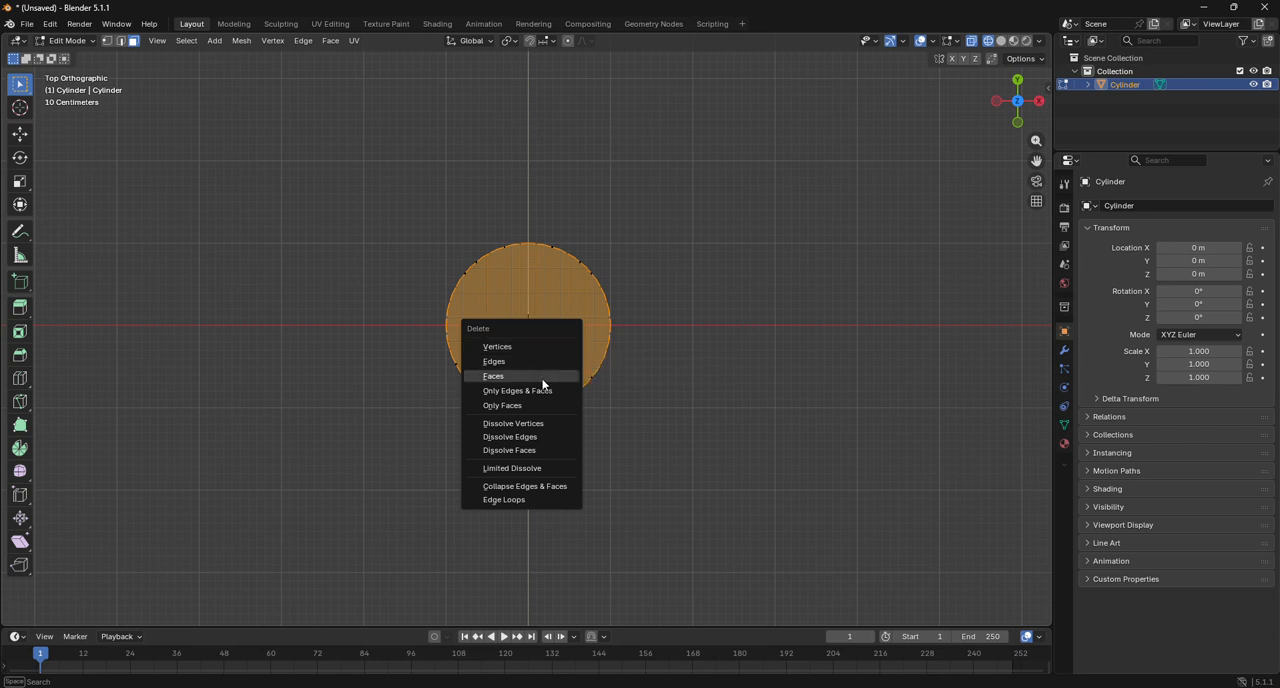
left_click(541, 376)
left_click(68, 40)
left_click(83, 57)
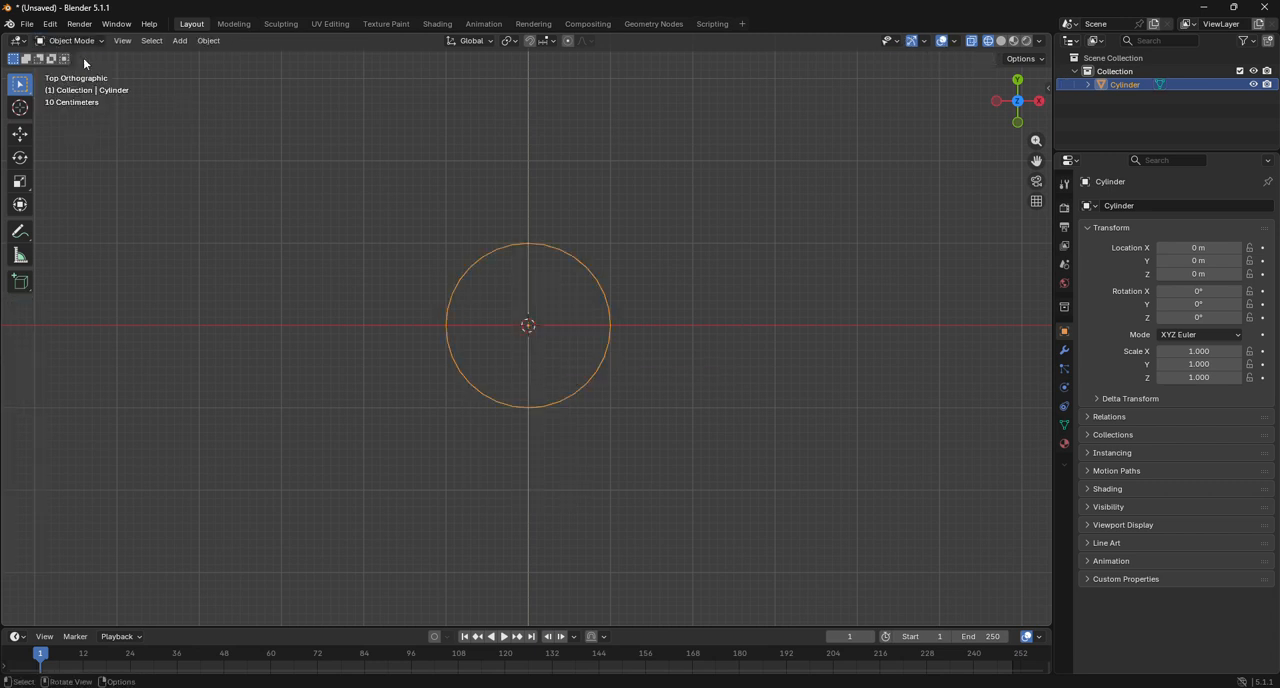
Add a Solidify modifier to the open cylinder and set its thickness to 0.03 m.
left_click(1064, 350)
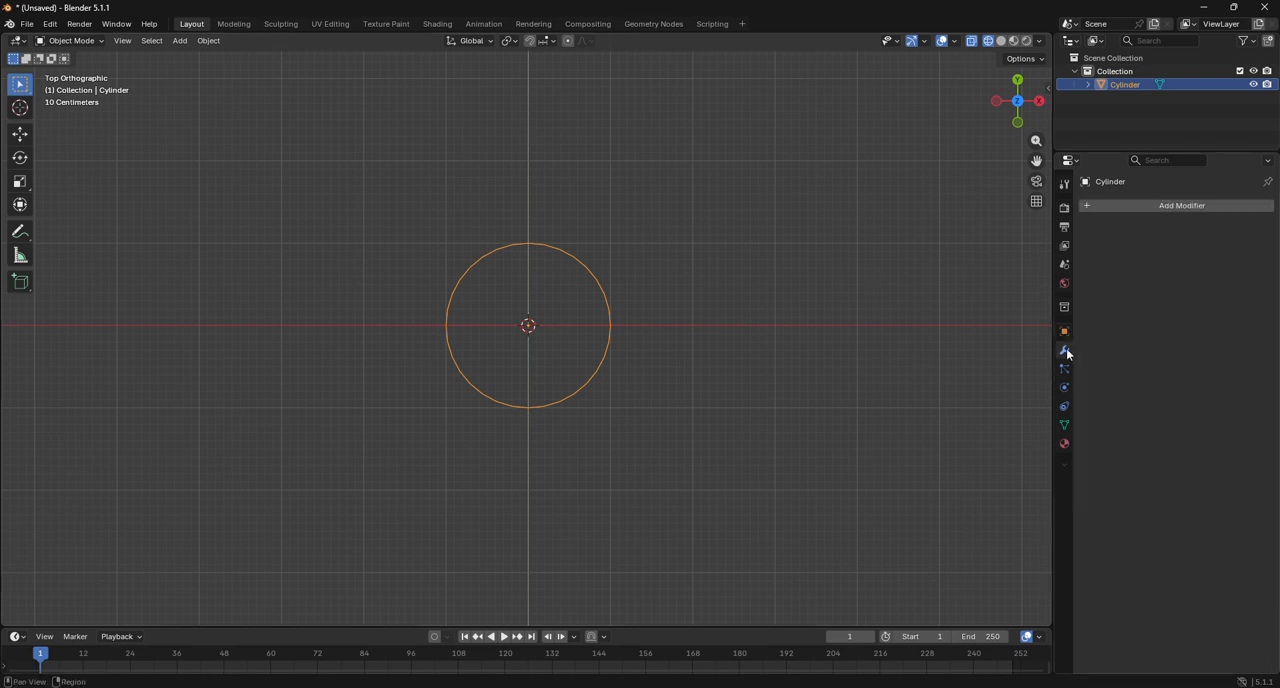
left_click(1155, 208)
left_click(1154, 204)
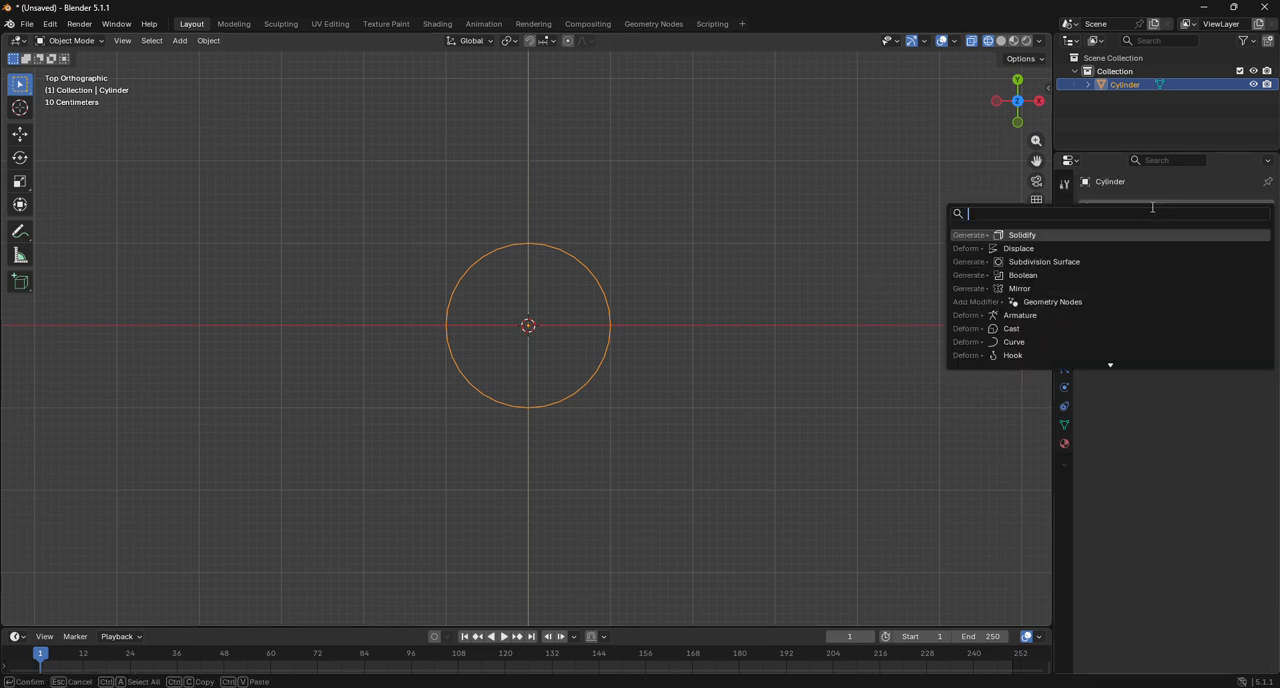
left_click(1069, 236)
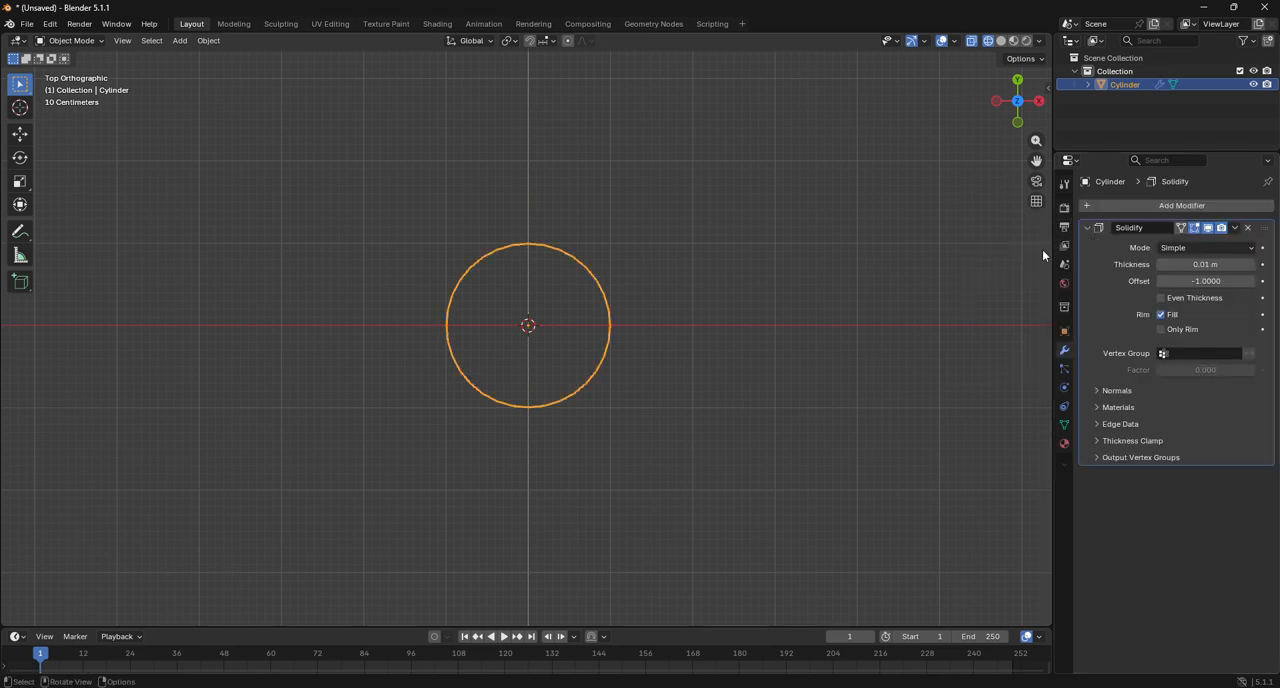
left_click(1250, 264)
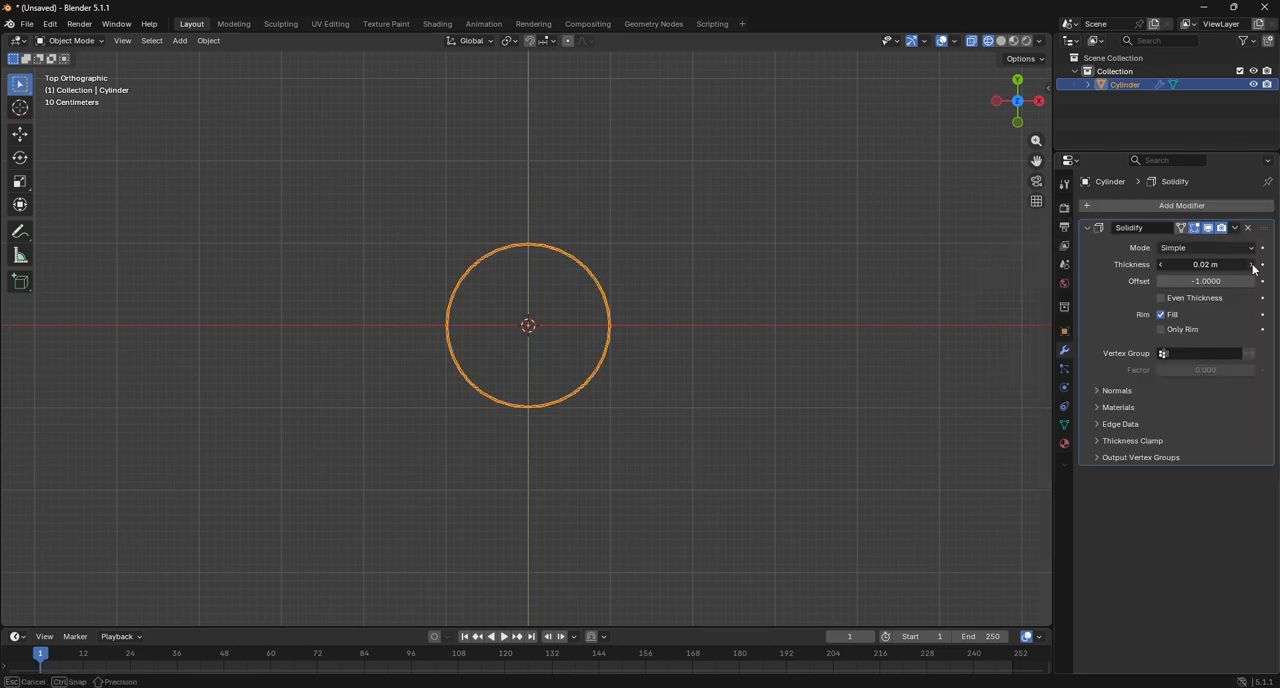
left_click(1250, 264)
In Edit Mode from the front view, scale the cylinder's top vertex ring inward by a factor of about 0.94.
left_click(1001, 40)
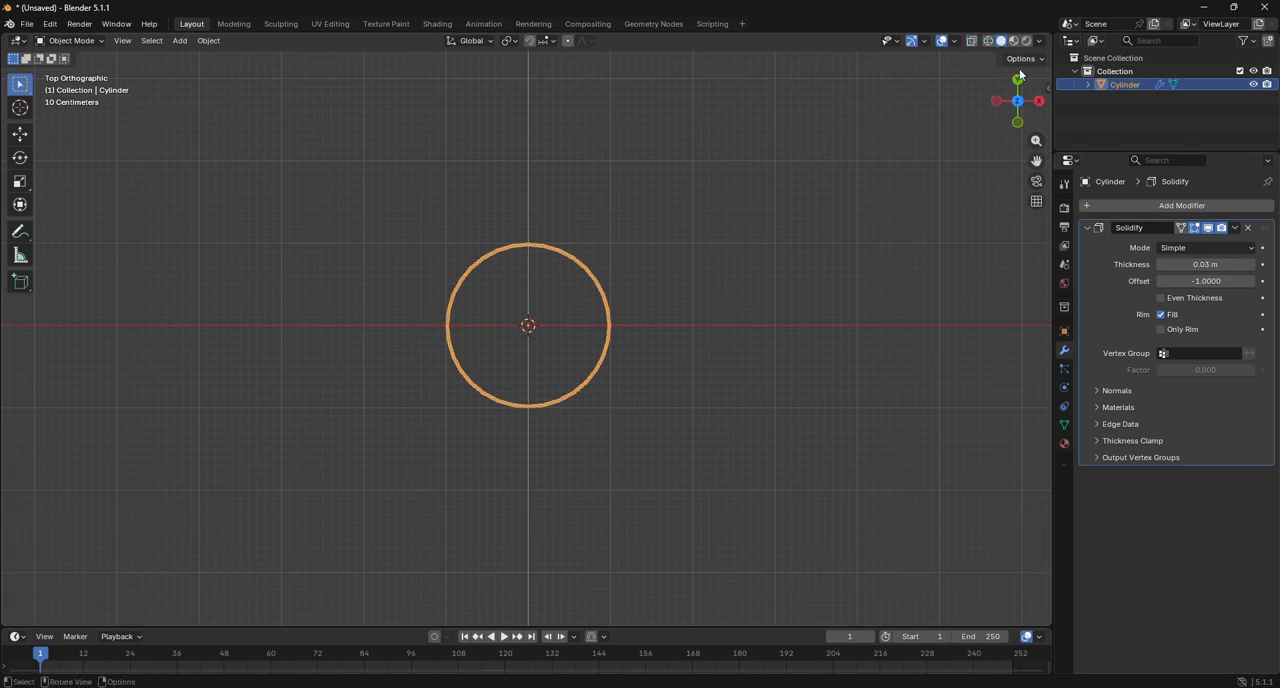
left_click(1018, 120)
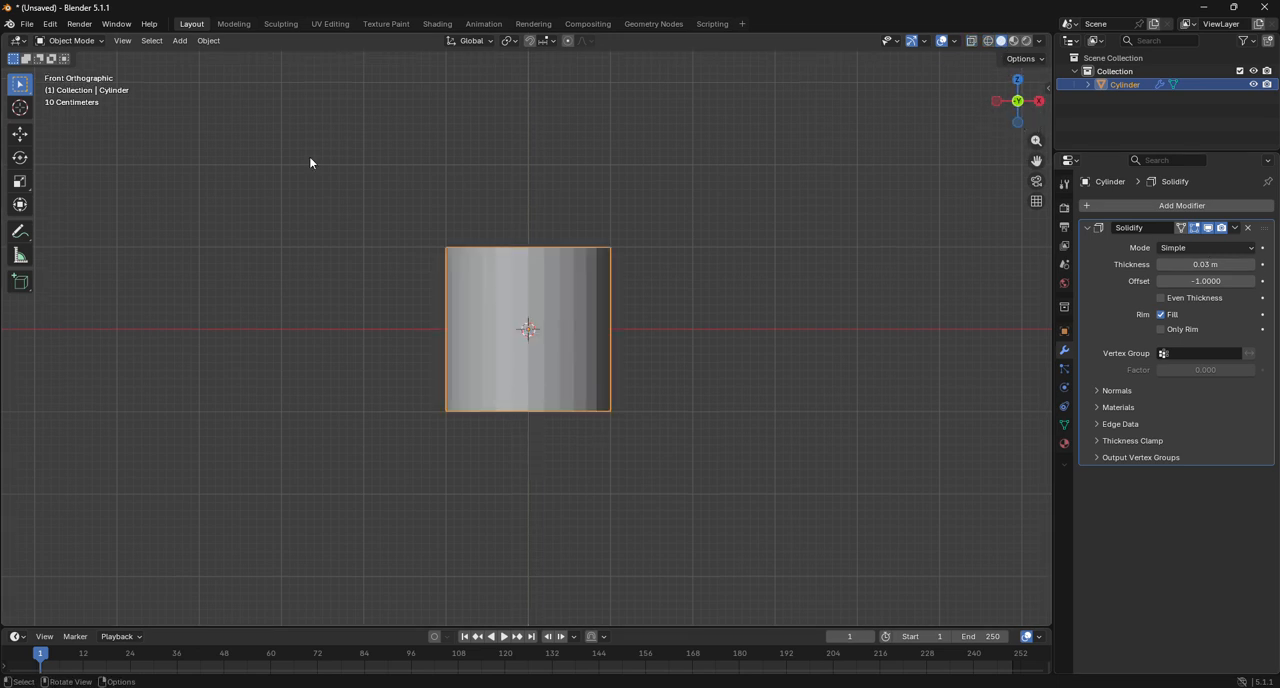
left_click(70, 40)
left_click(80, 66)
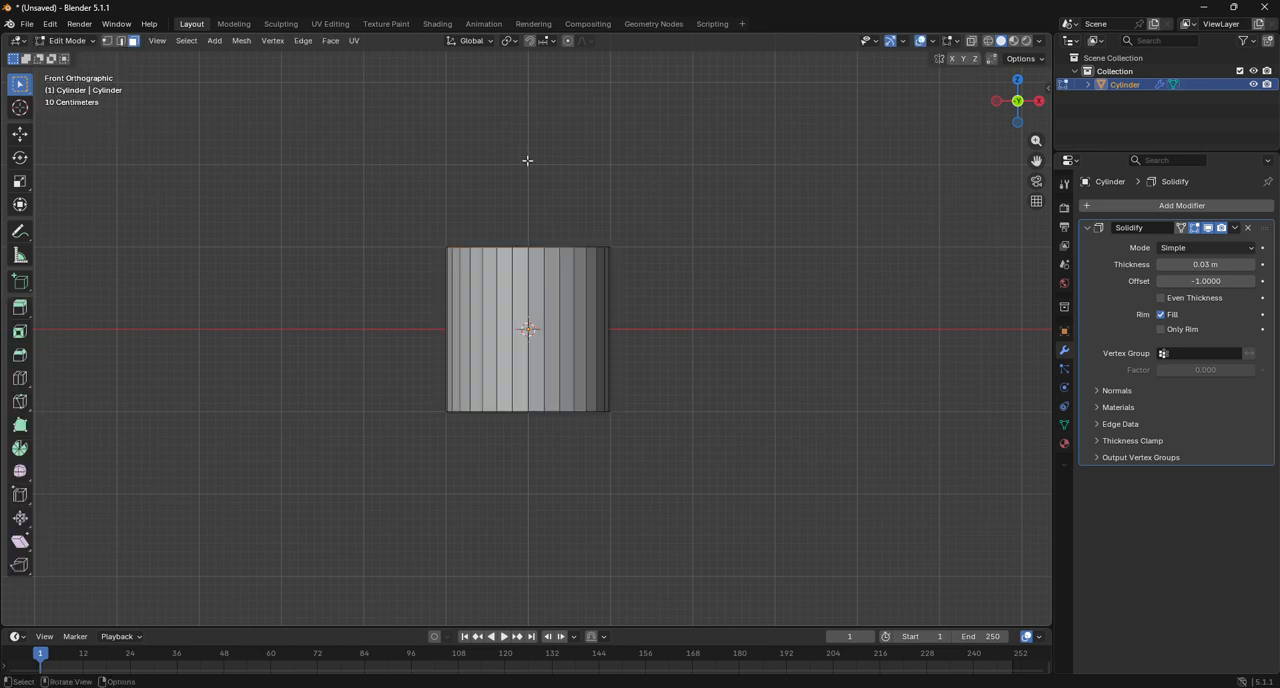
left_click(988, 40)
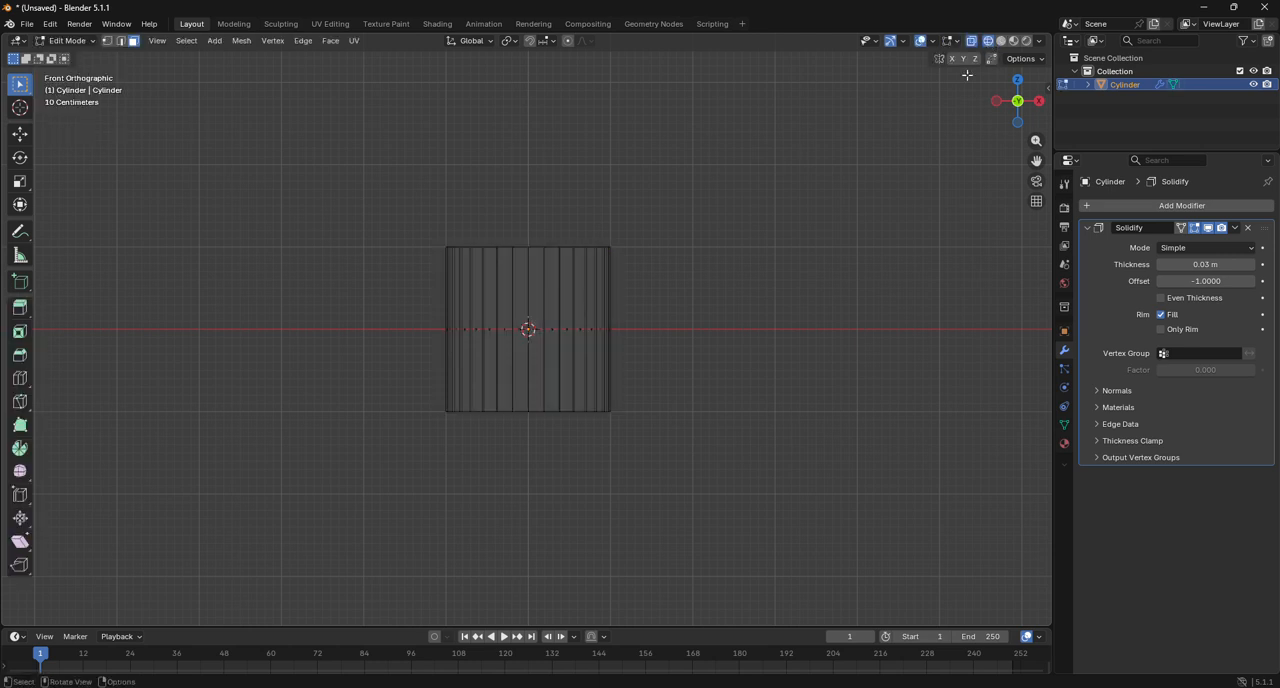
left_click(28, 138)
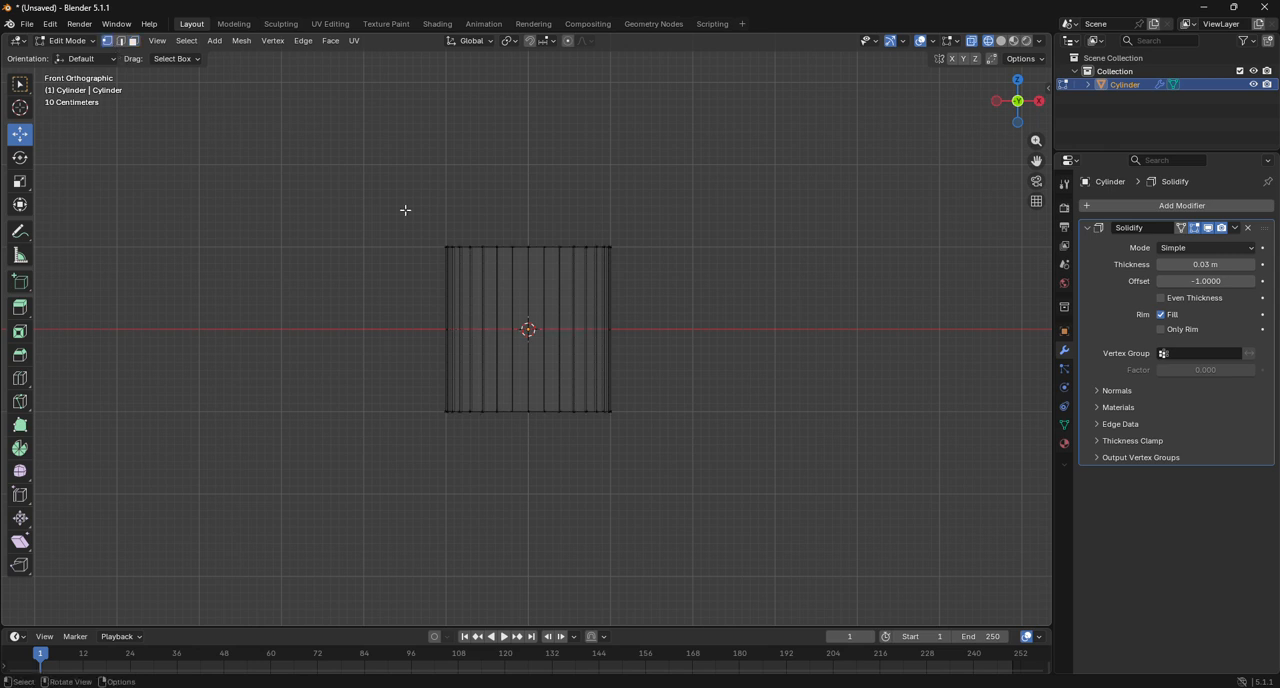
left_click_drag(397, 186, 726, 305)
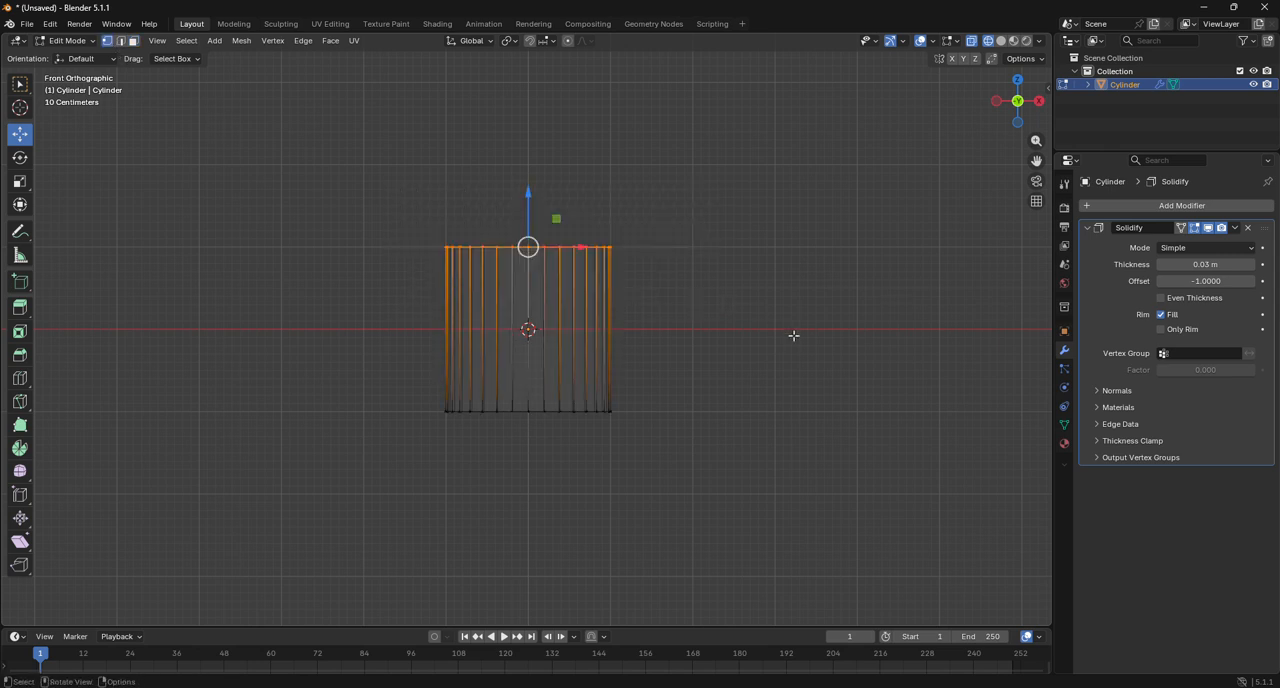
key("s")
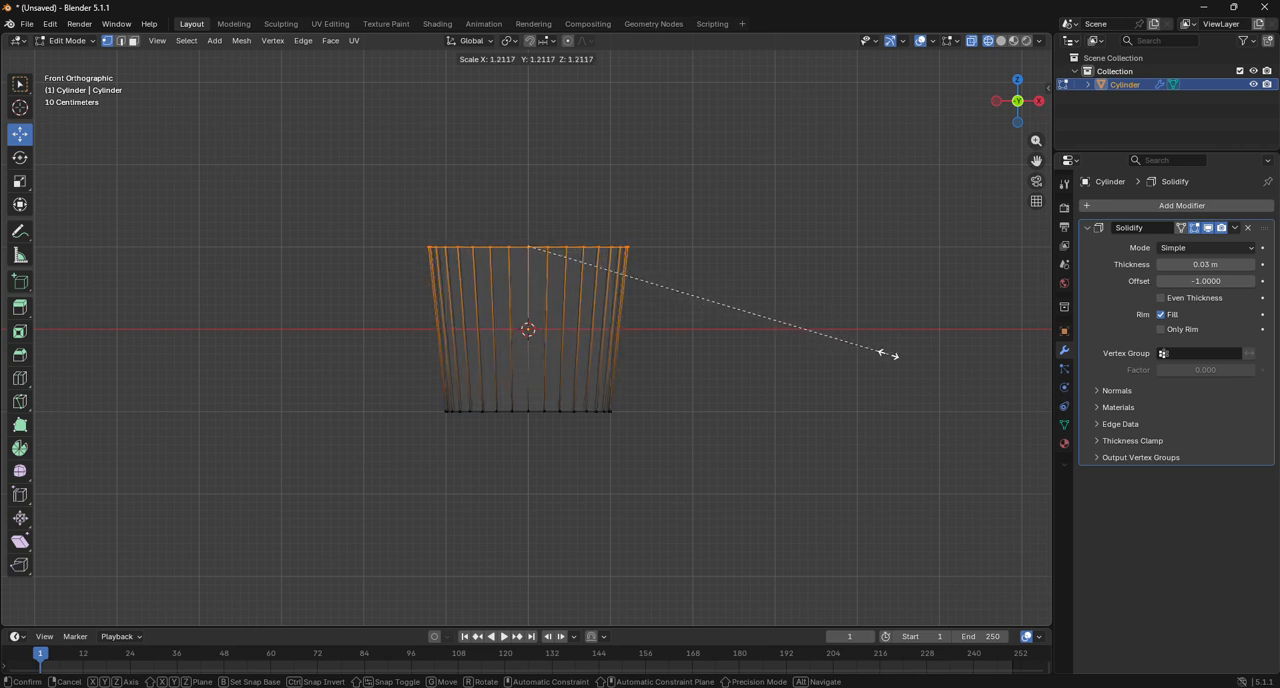
key("Escape")
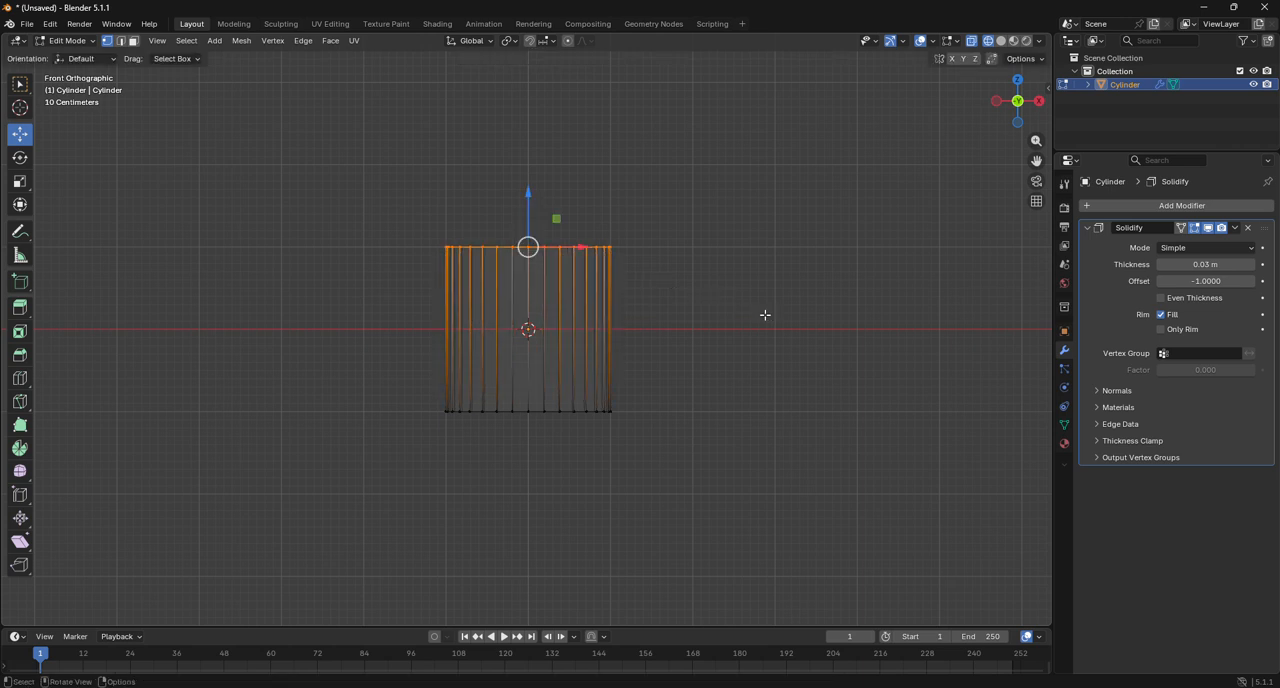
key("s")
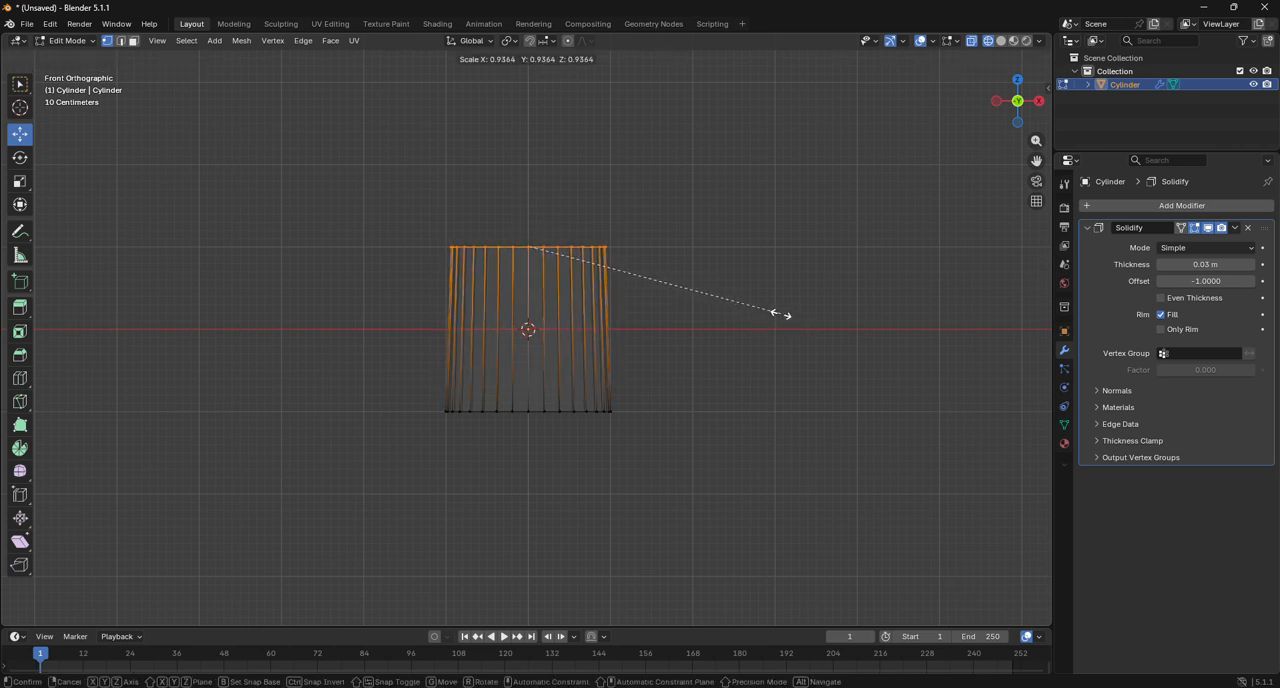
left_click(782, 315)
Scale the entire tapered cylinder mesh along Z by a factor of about 0.63.
key("a")
key("s")
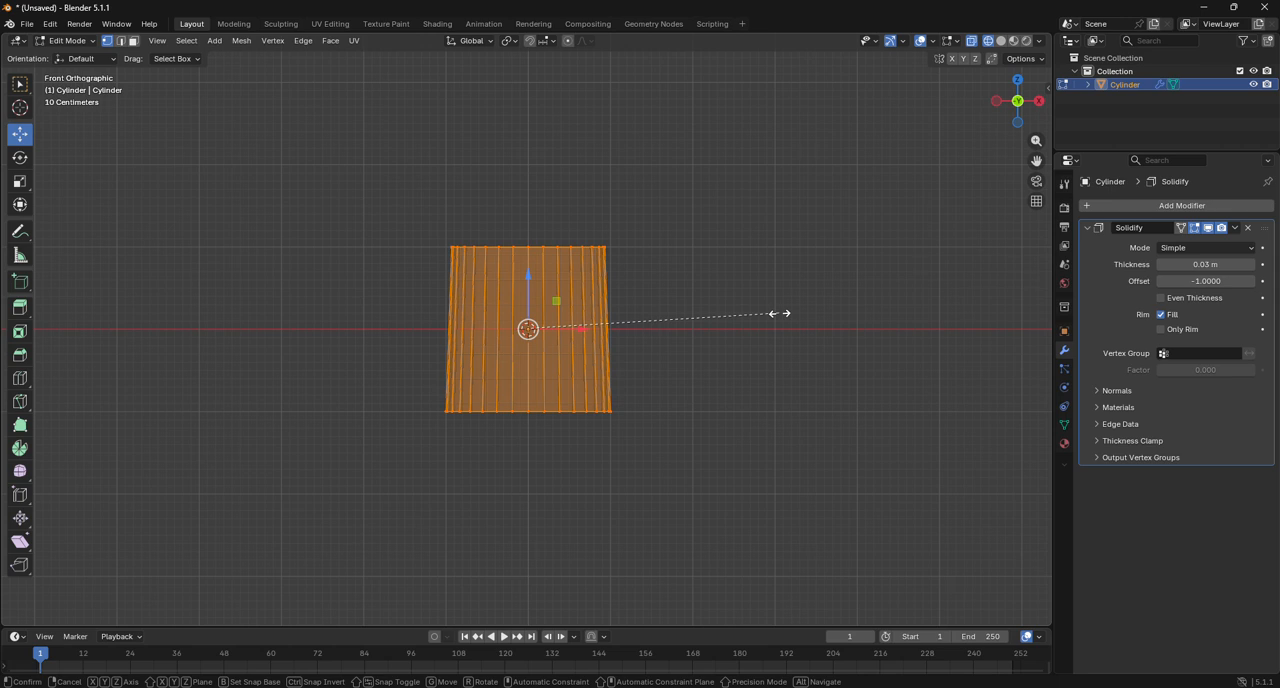
key("z")
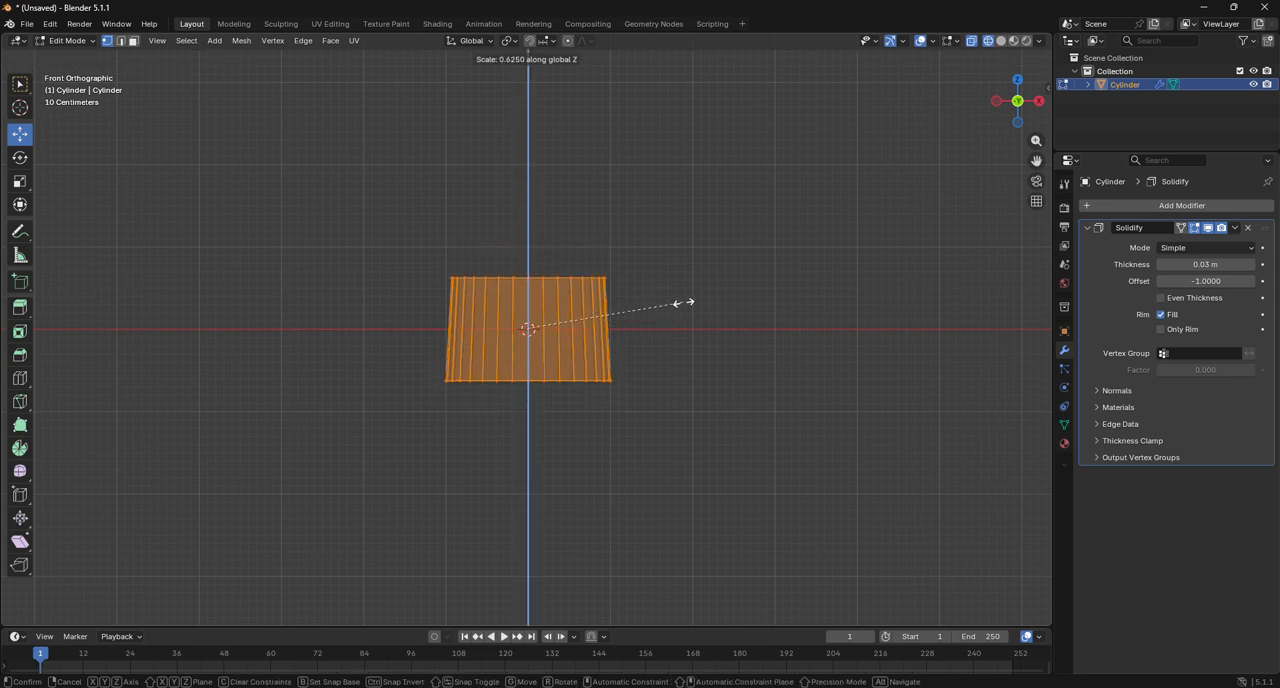
left_click(683, 303)
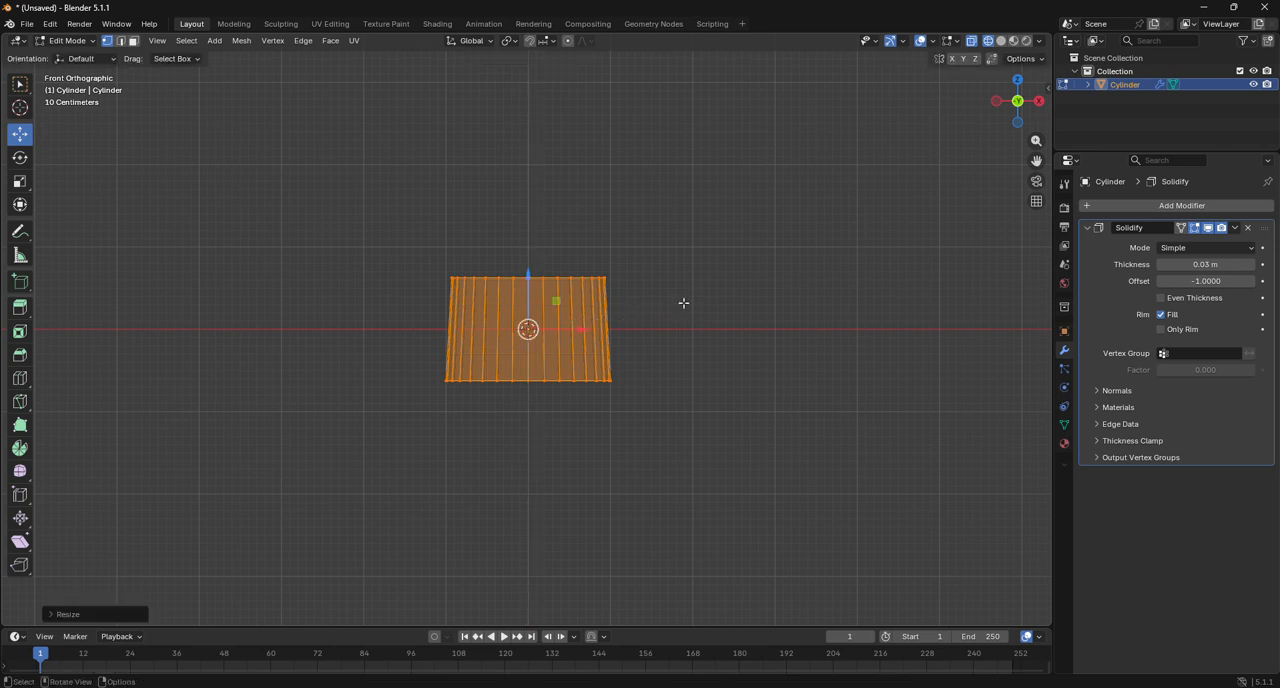
Scale the shade's top vertex ring slightly further inward to increase the taper, and return to Object Mode.
left_click_drag(374, 216, 662, 322)
key("s")
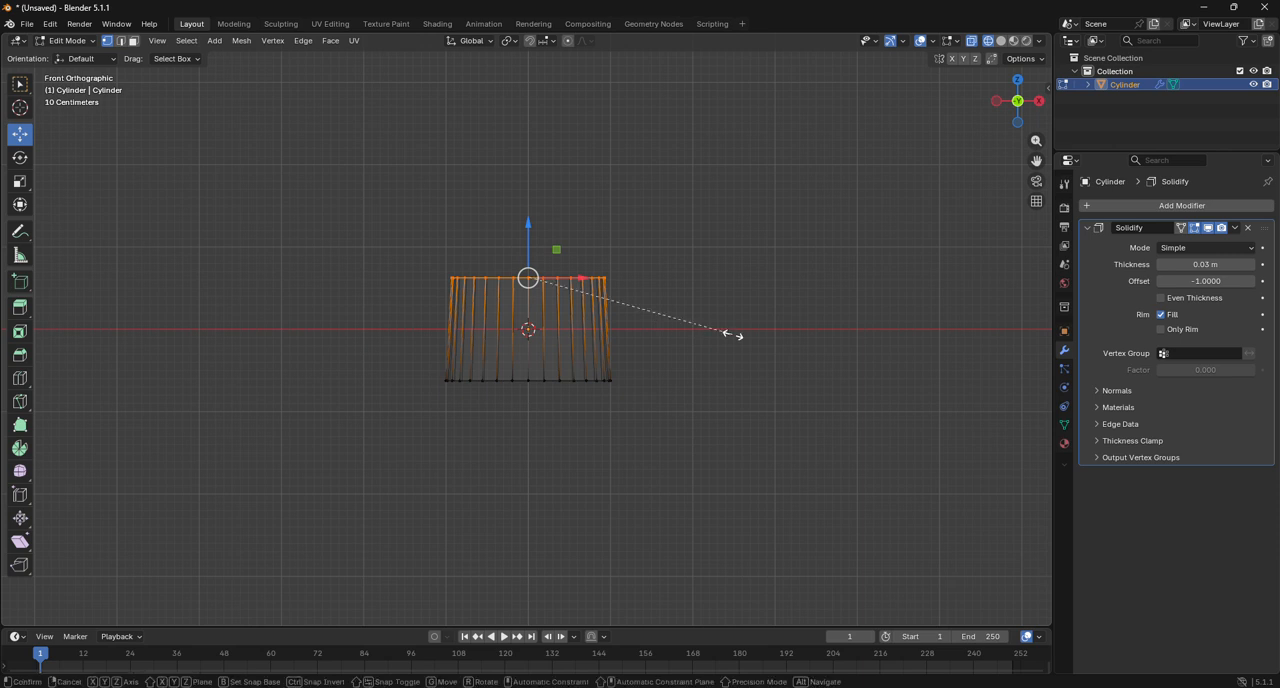
left_click(717, 331)
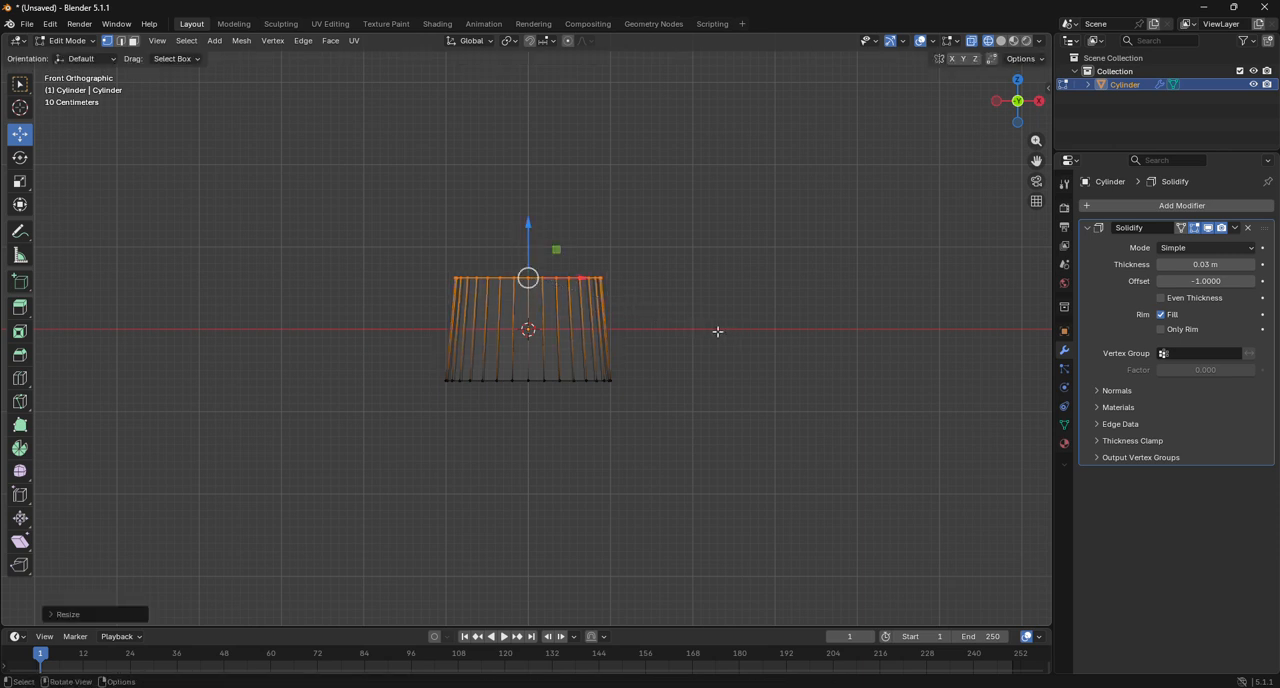
left_click(70, 40)
left_click(77, 55)
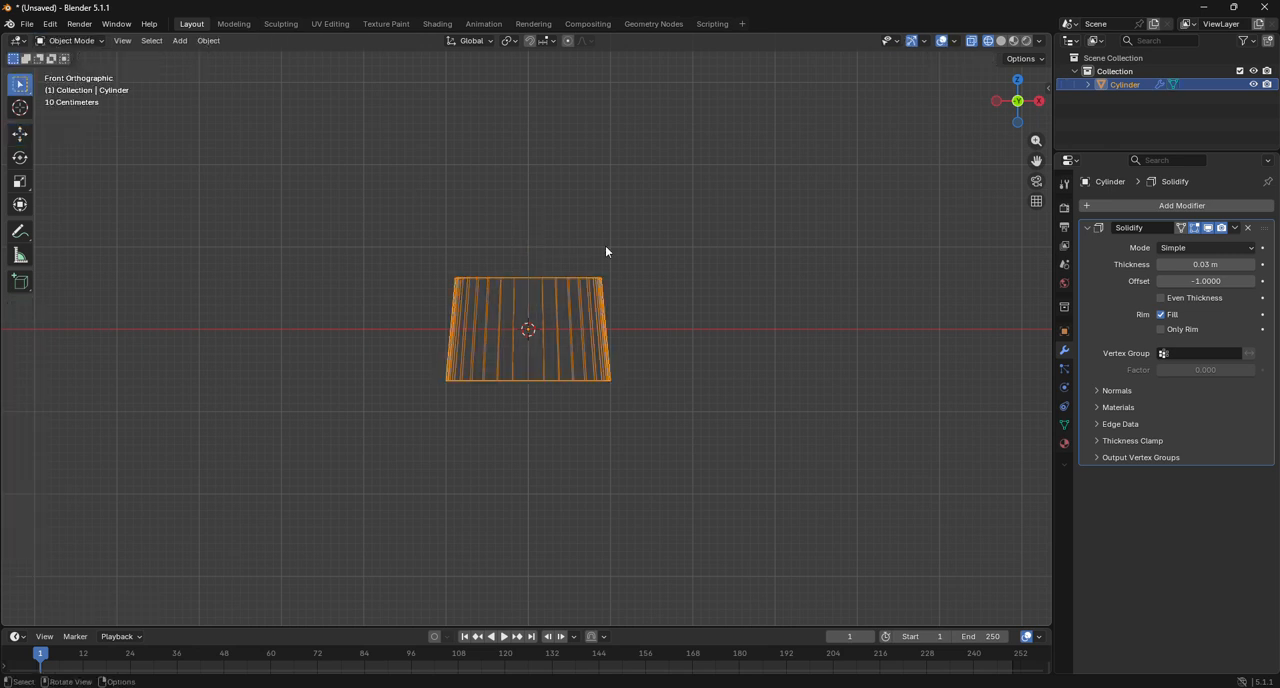
Add a second cylinder at the origin with 32 vertices, a 0.06 m radius and a 2 m depth.
left_click(637, 252)
left_click(180, 40)
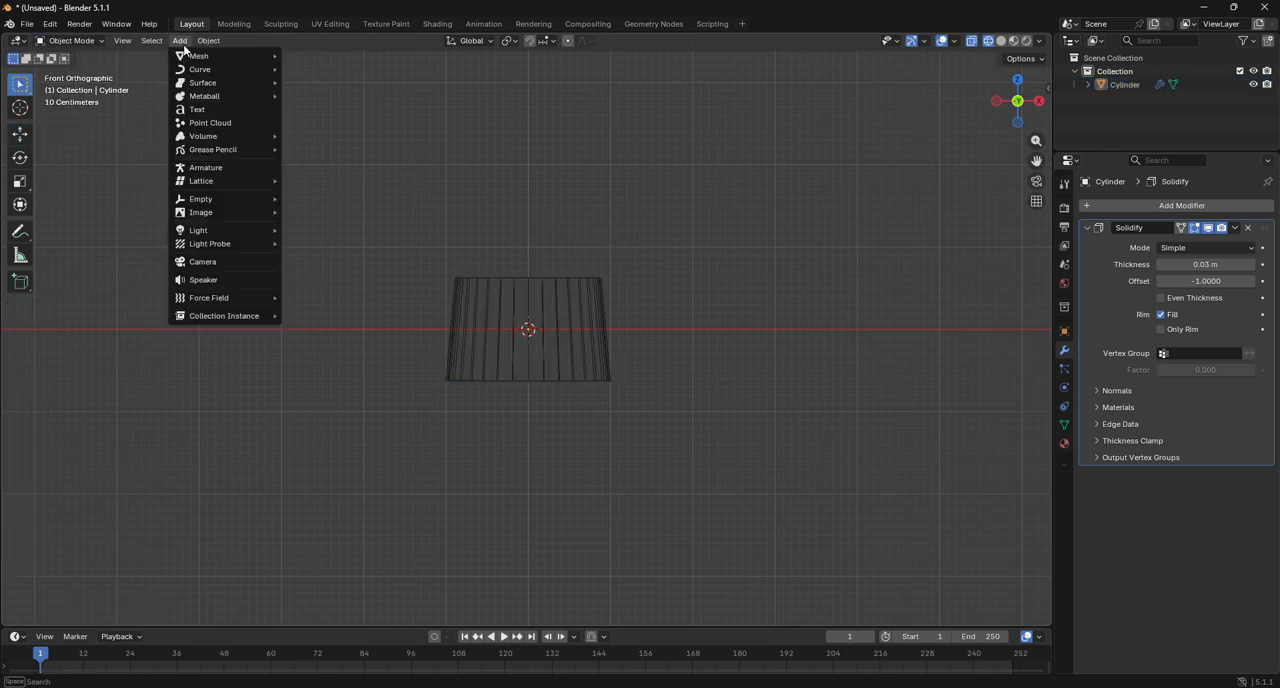
mouse_move(200, 56)
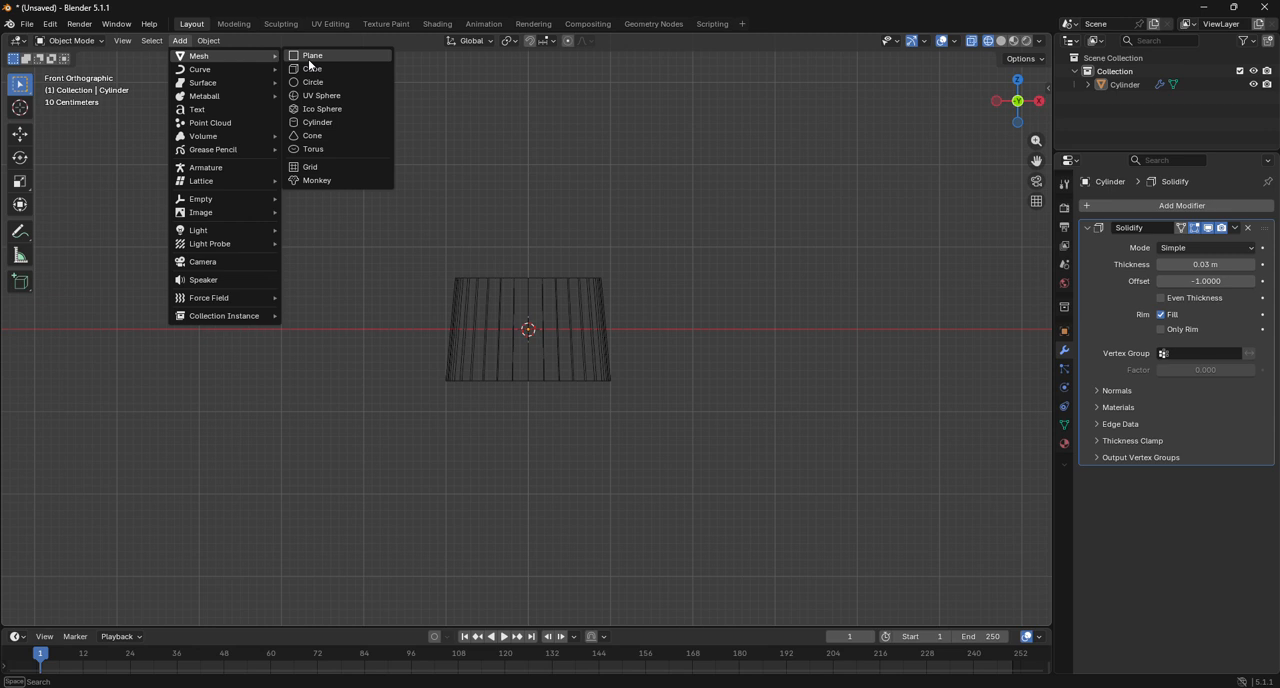
left_click(347, 124)
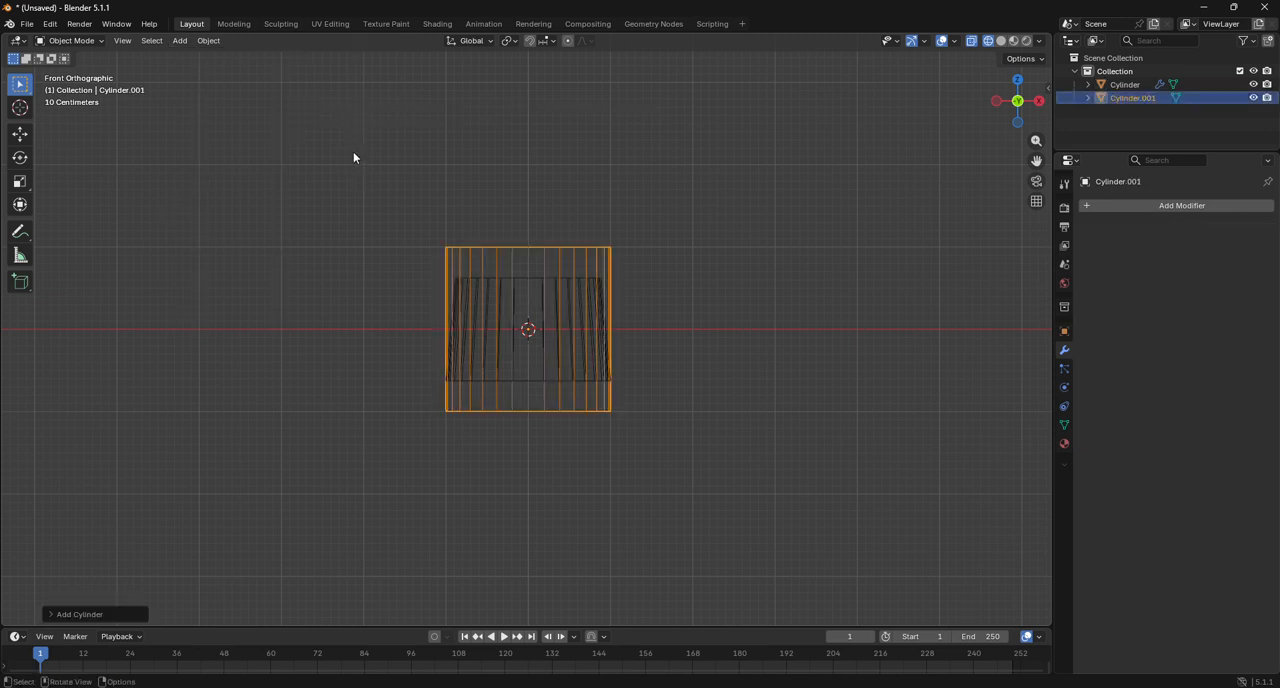
left_click(108, 615)
left_click_drag(195, 459, 107, 468)
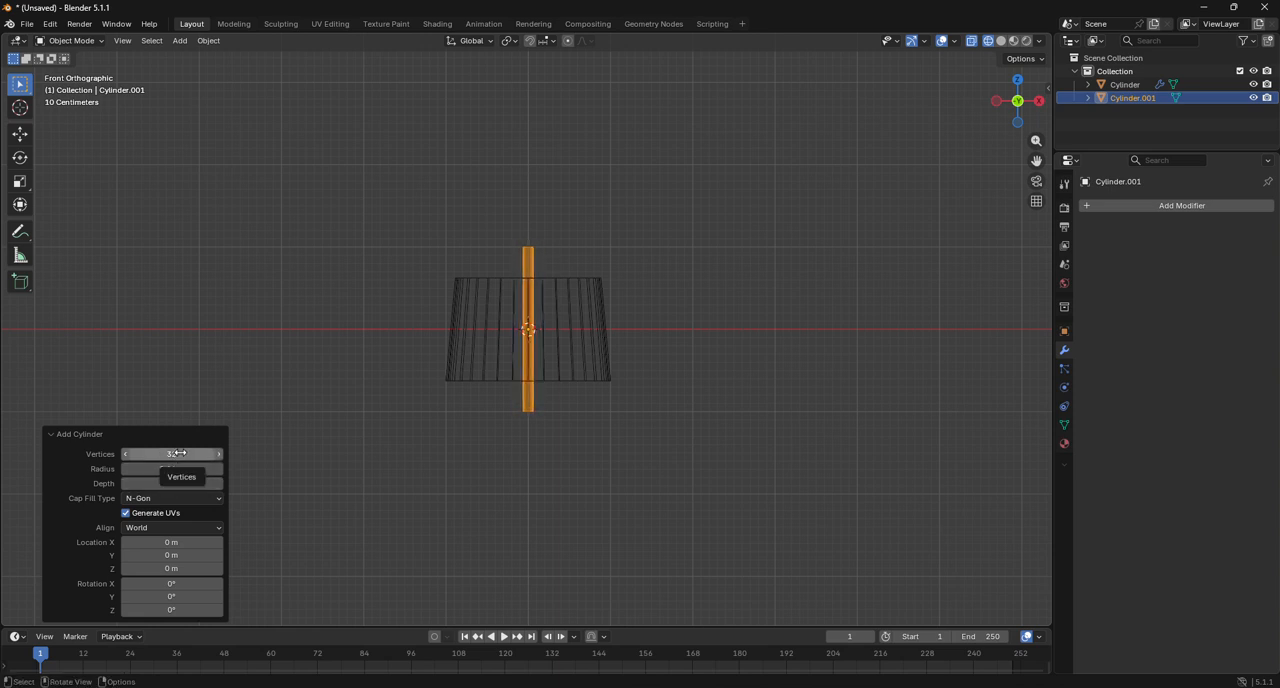
scroll(535, 348, "up", 7)
scroll(535, 346, "down", 4)
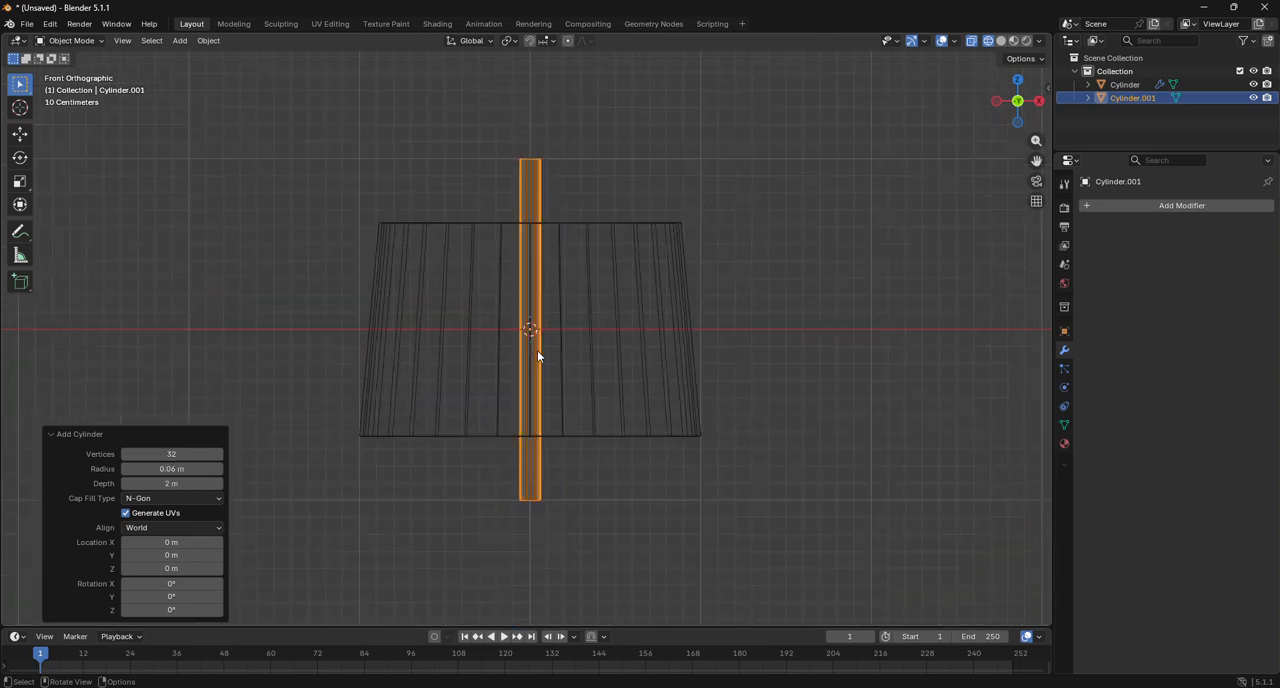
scroll(530, 310, "down", 3)
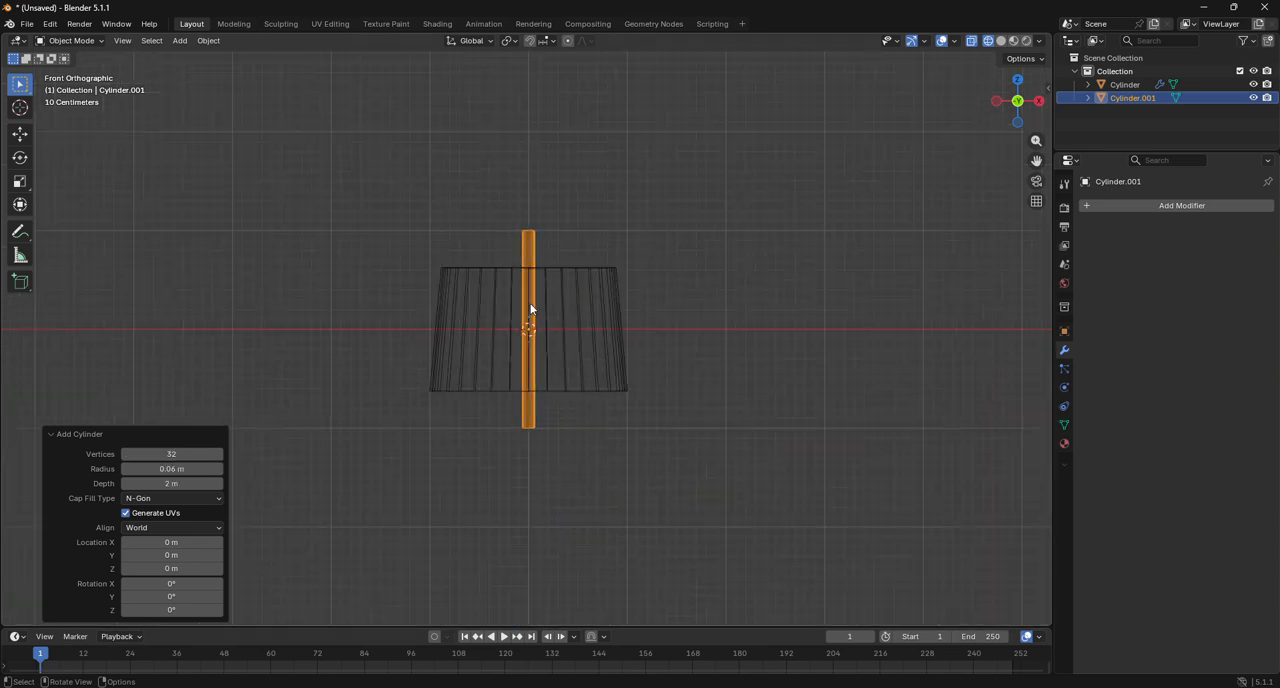
In Edit Mode, move the thin cylinder's top vertices down along Z by about 1.01 m.
left_click(96, 42)
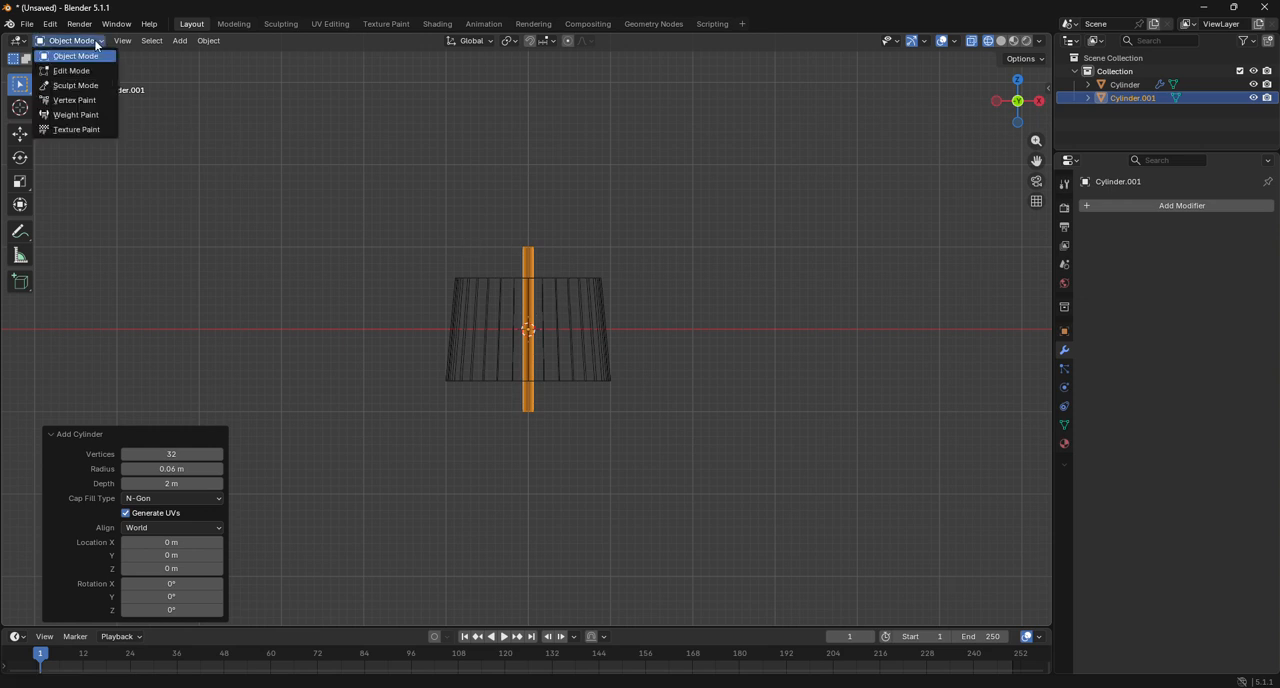
left_click(96, 42)
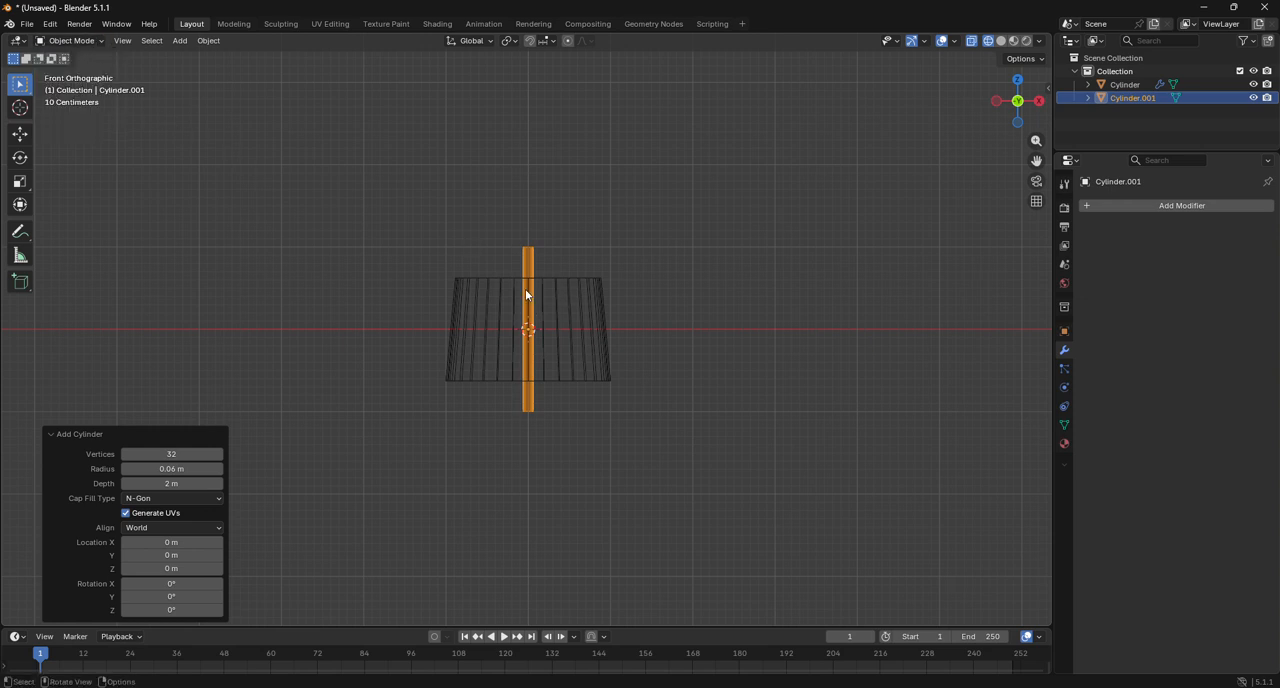
left_click(78, 41)
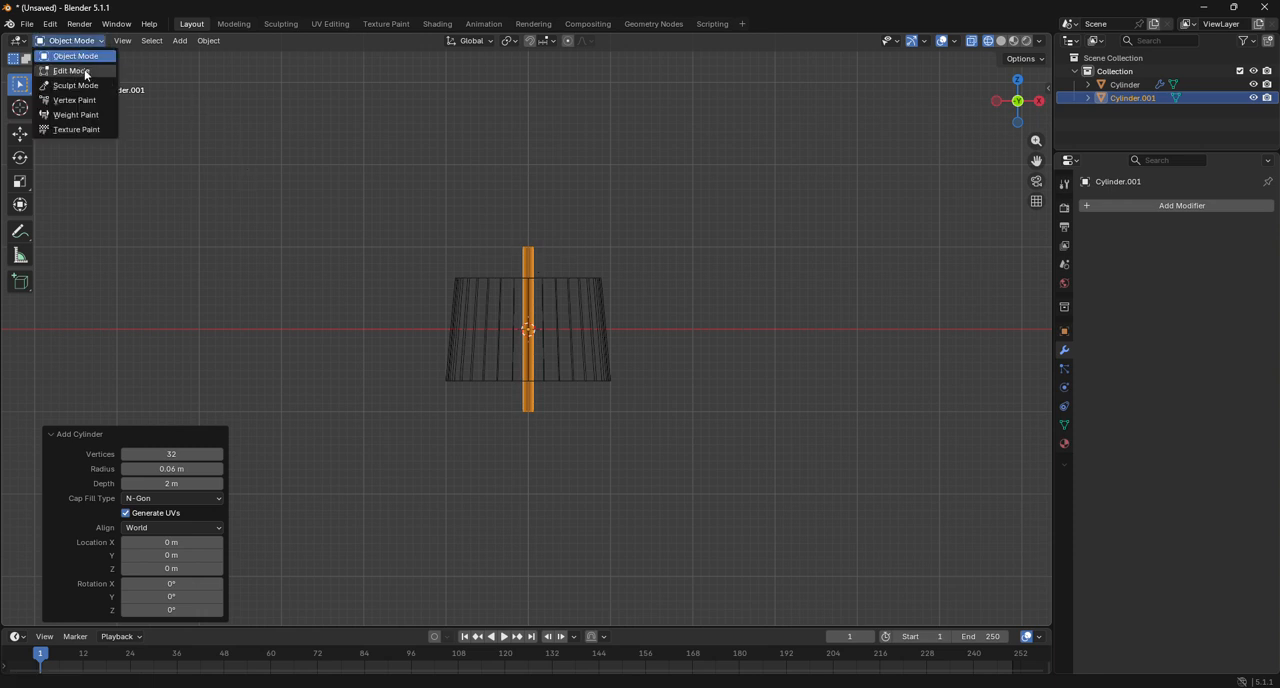
left_click(84, 72)
left_click_drag(500, 211, 576, 288)
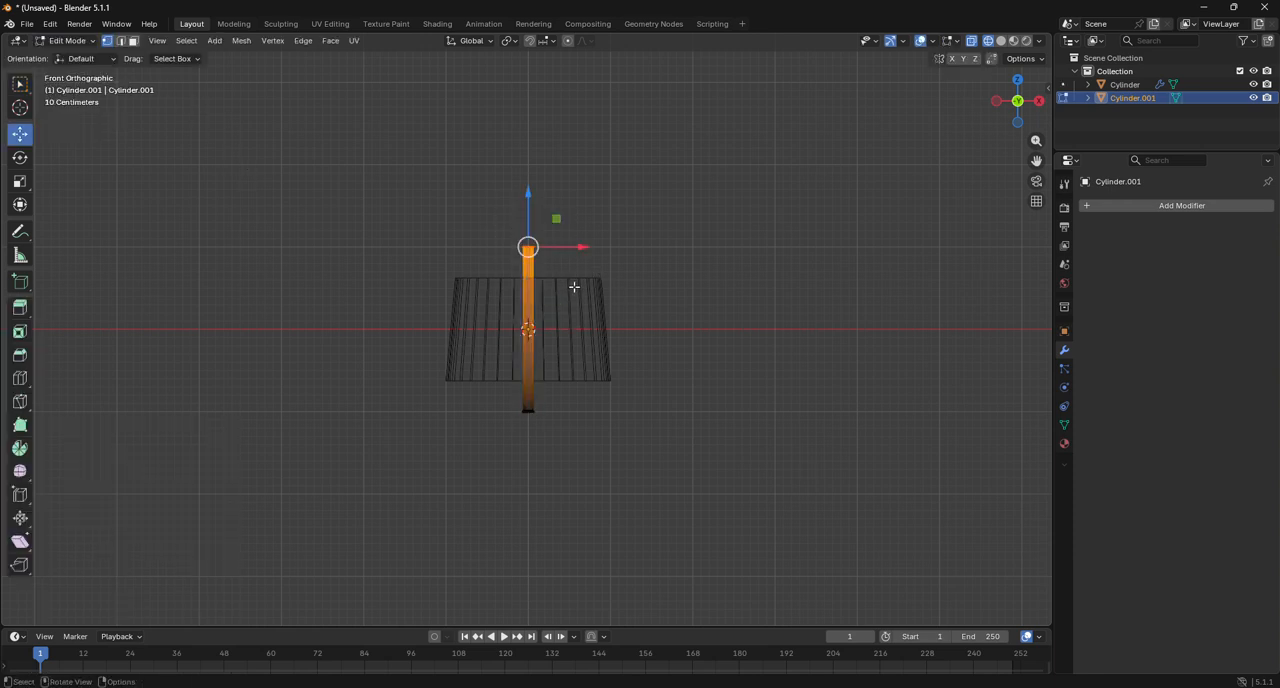
key("g")
key("z")
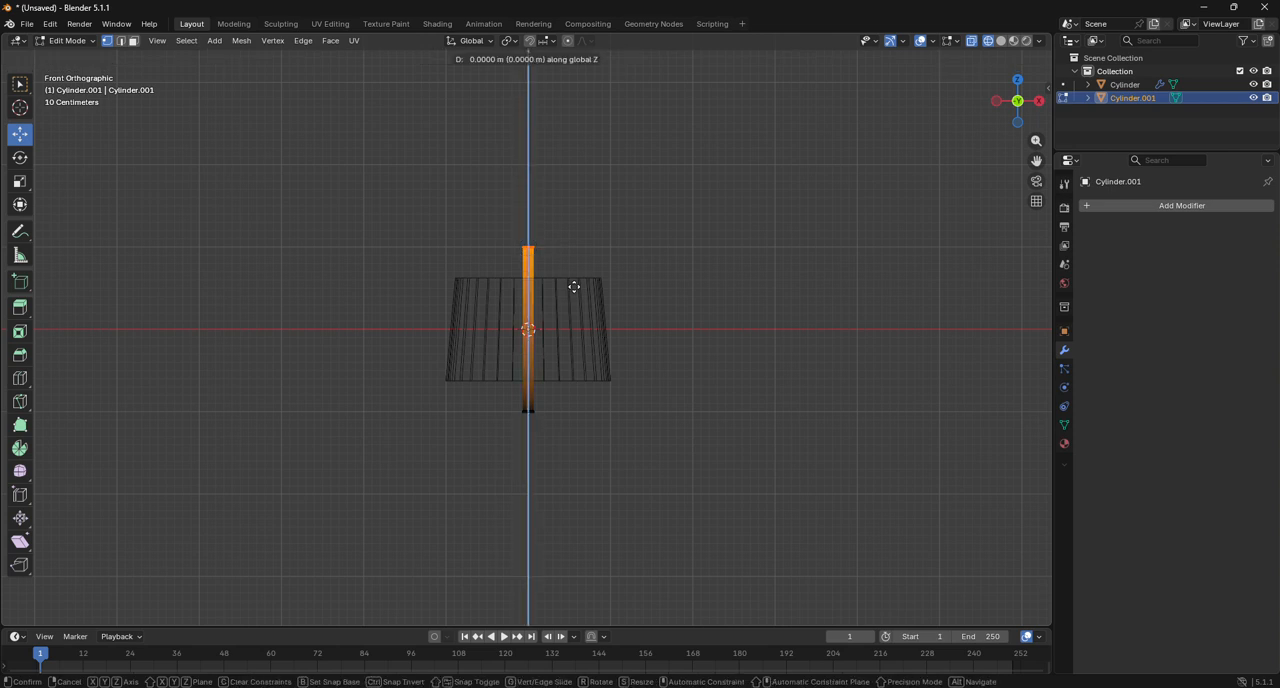
left_click(595, 370)
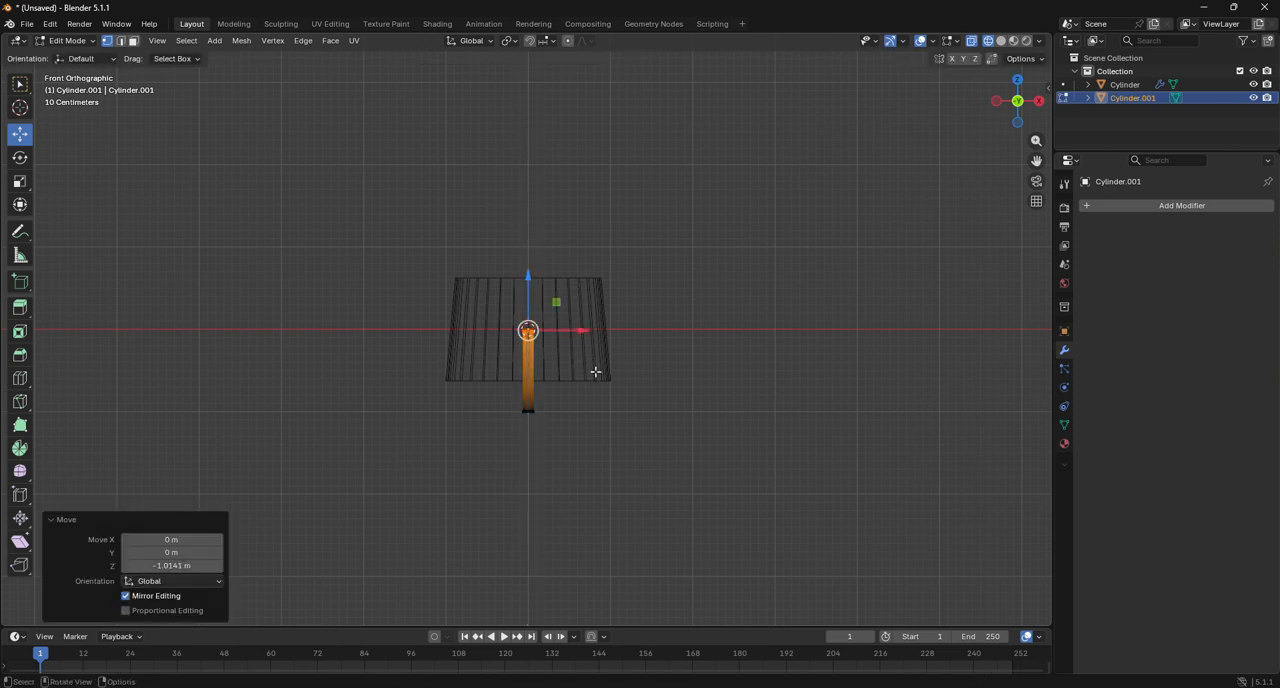
Move the thin cylinder's top vertices up along Z by about 0.014 m to the origin level, and return to Object Mode.
scroll(595, 372, "up", 10)
key("g")
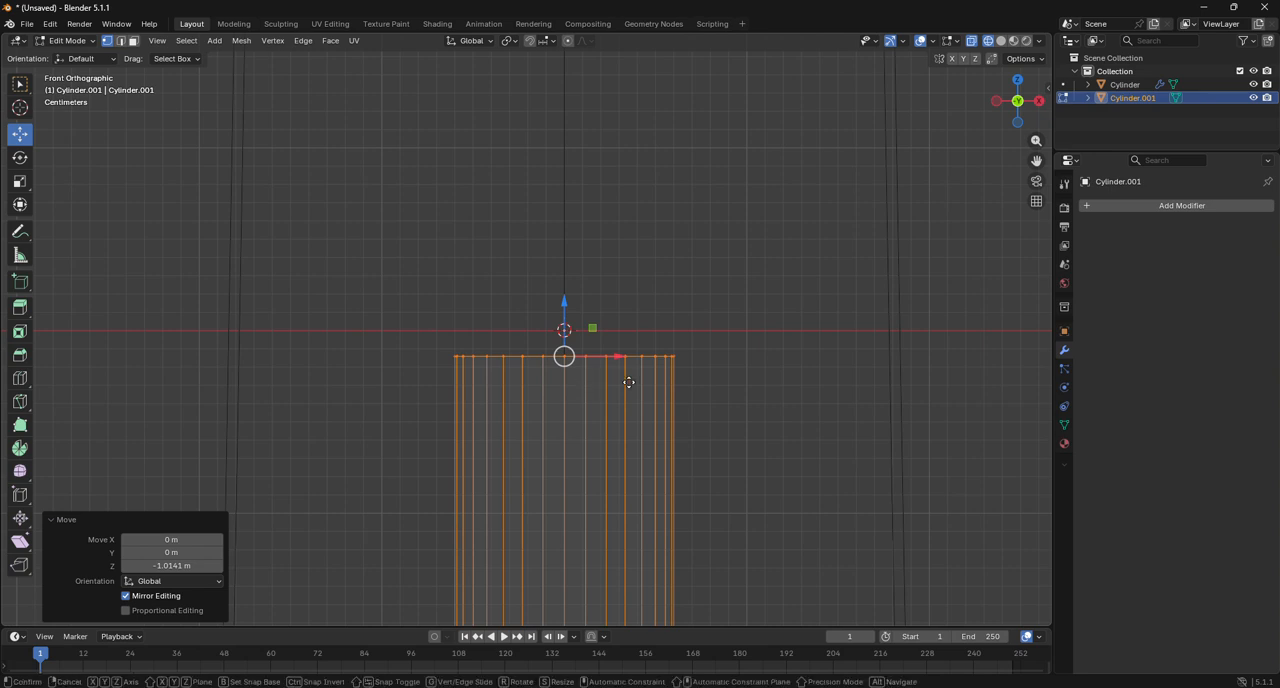
key("z")
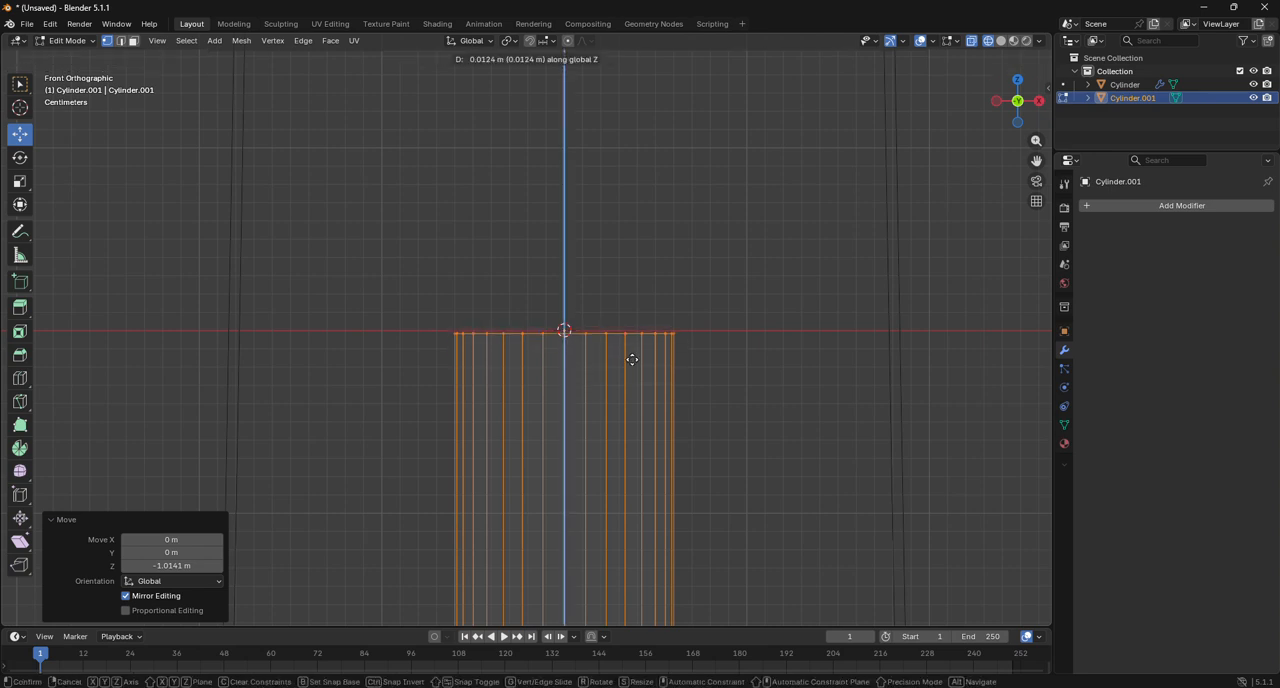
left_click(632, 359)
scroll(631, 360, "down", 10)
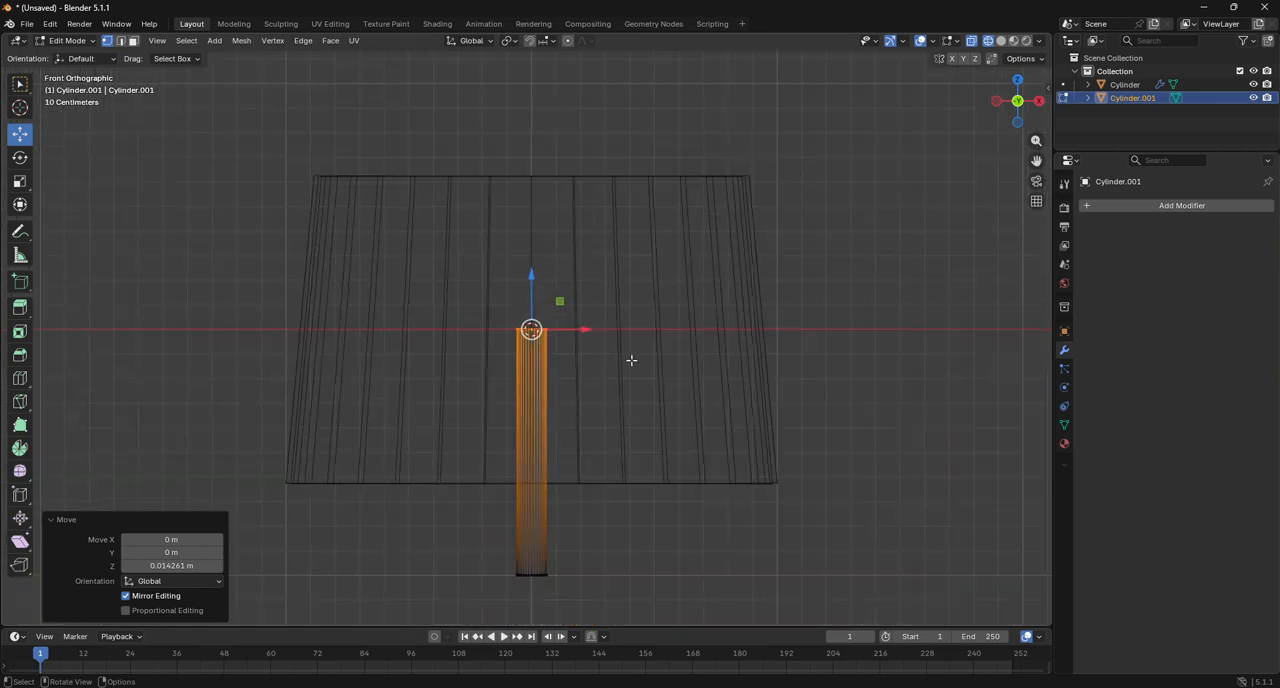
scroll(631, 360, "down", 5)
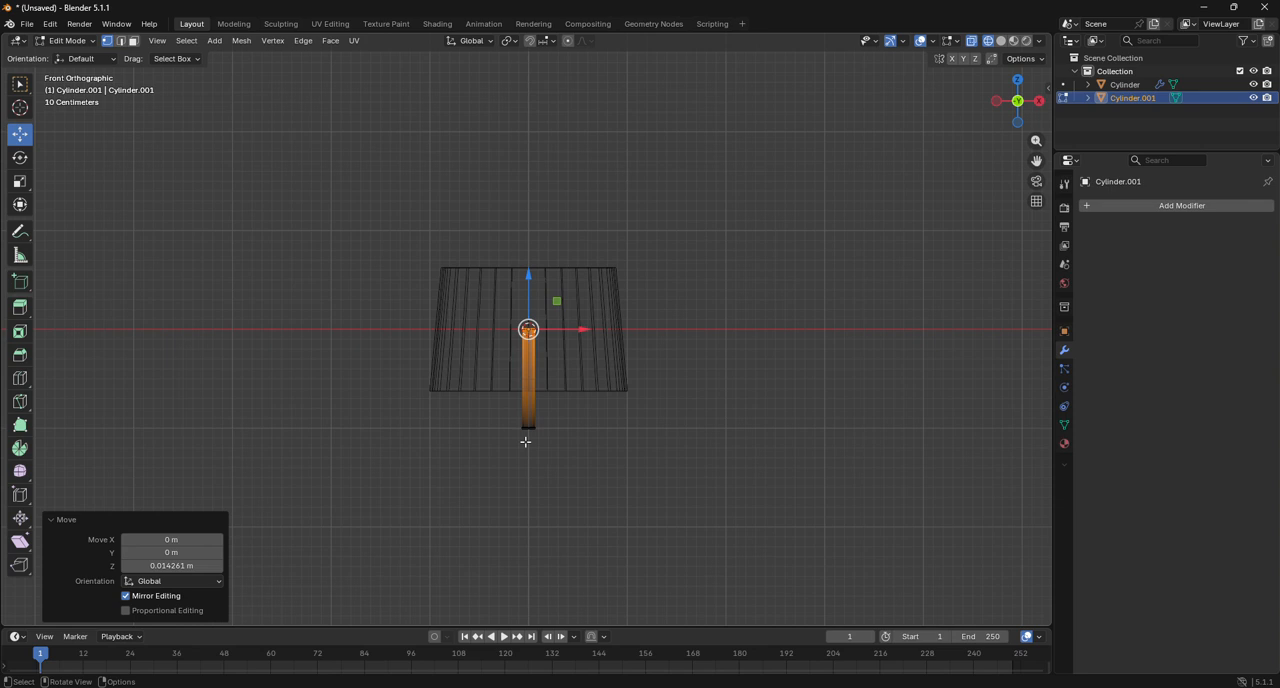
scroll(525, 441, "down", 1)
scroll(525, 441, "down", 4)
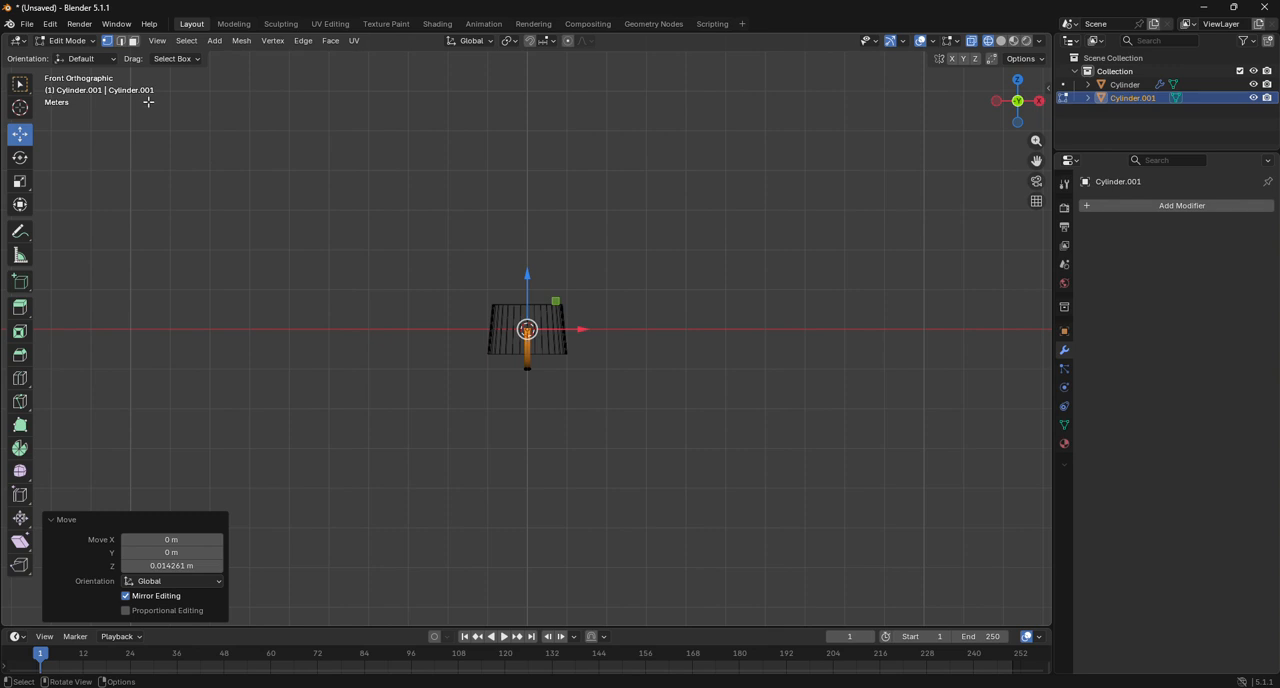
left_click(68, 41)
left_click(76, 56)
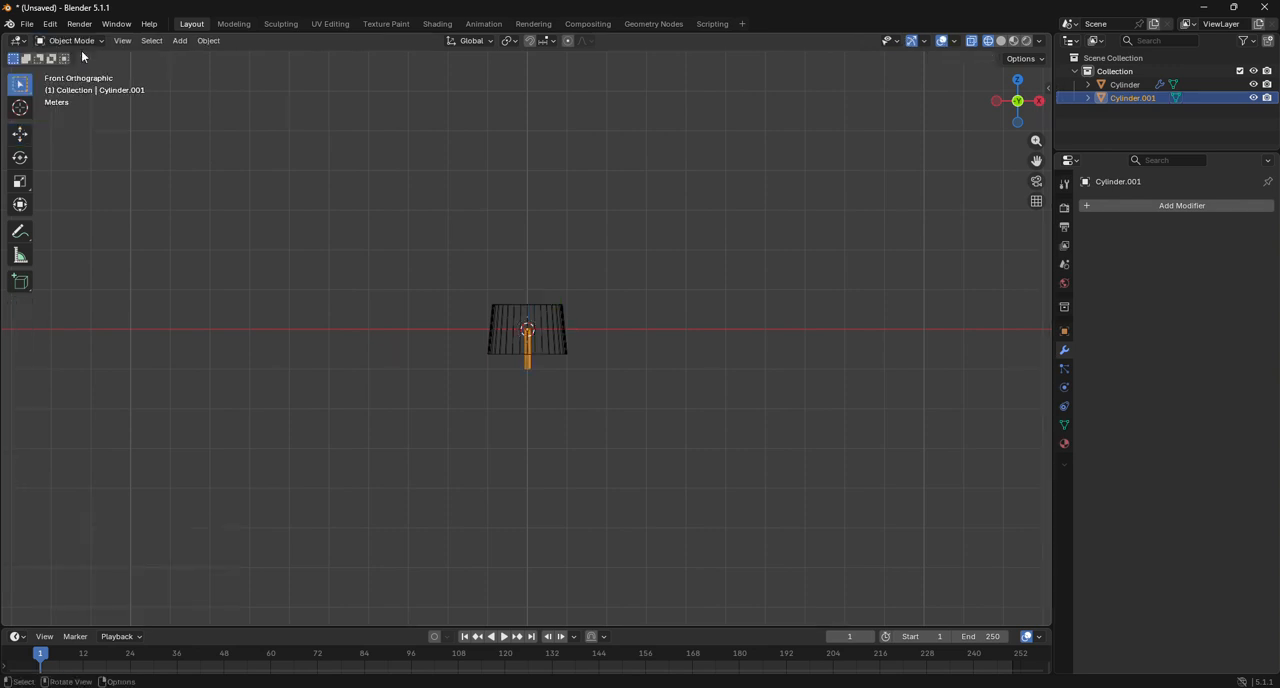
Add a 2 m cube at the origin and scale its whole mesh uniformly by about 0.227 in Edit Mode.
left_click(181, 41)
mouse_move(220, 56)
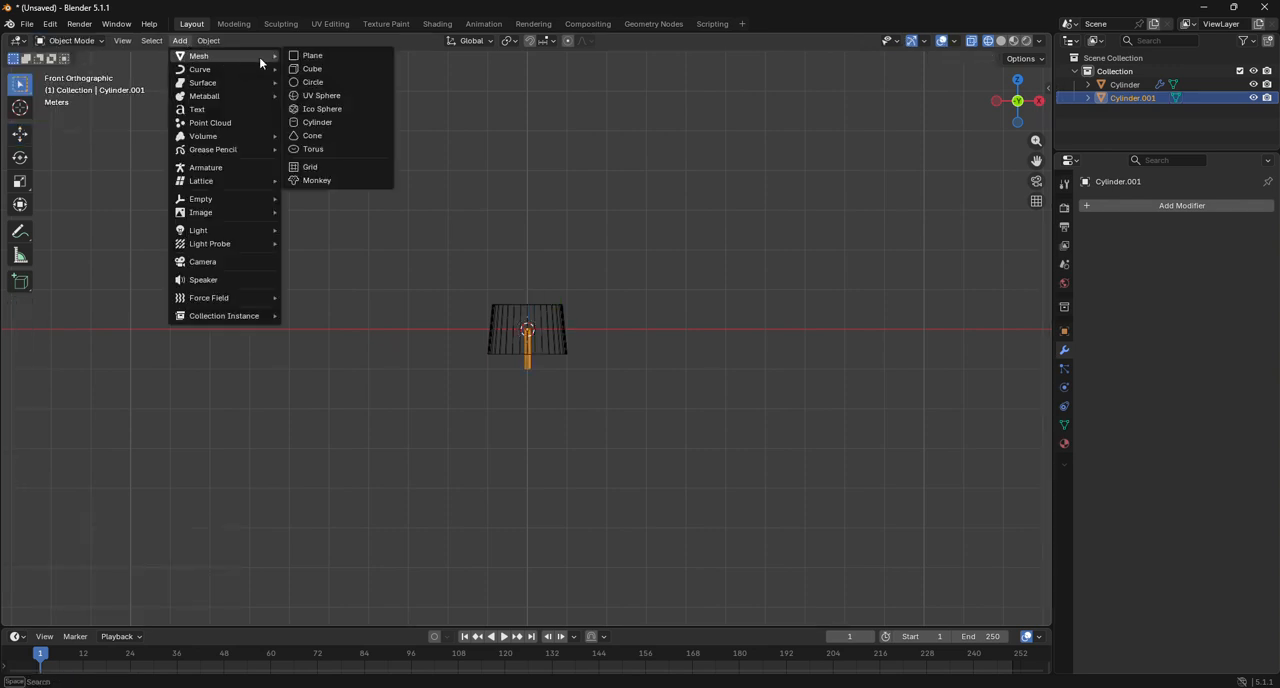
left_click(315, 72)
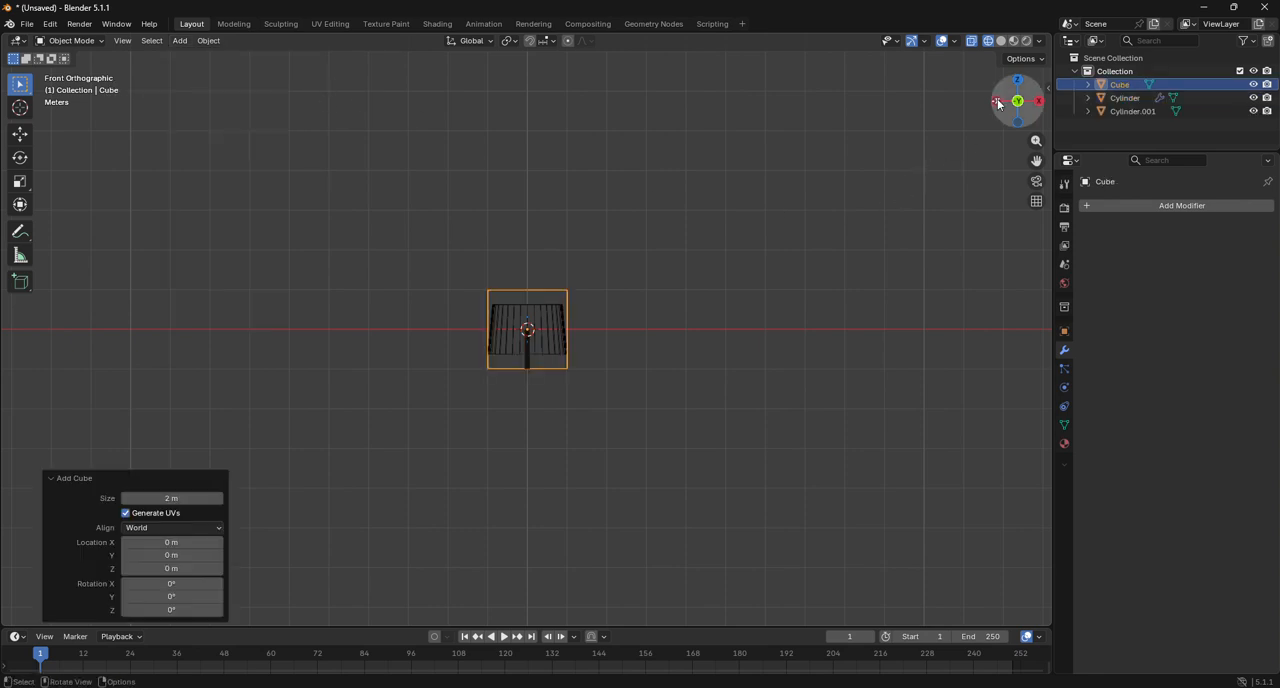
left_click(70, 41)
left_click(87, 70)
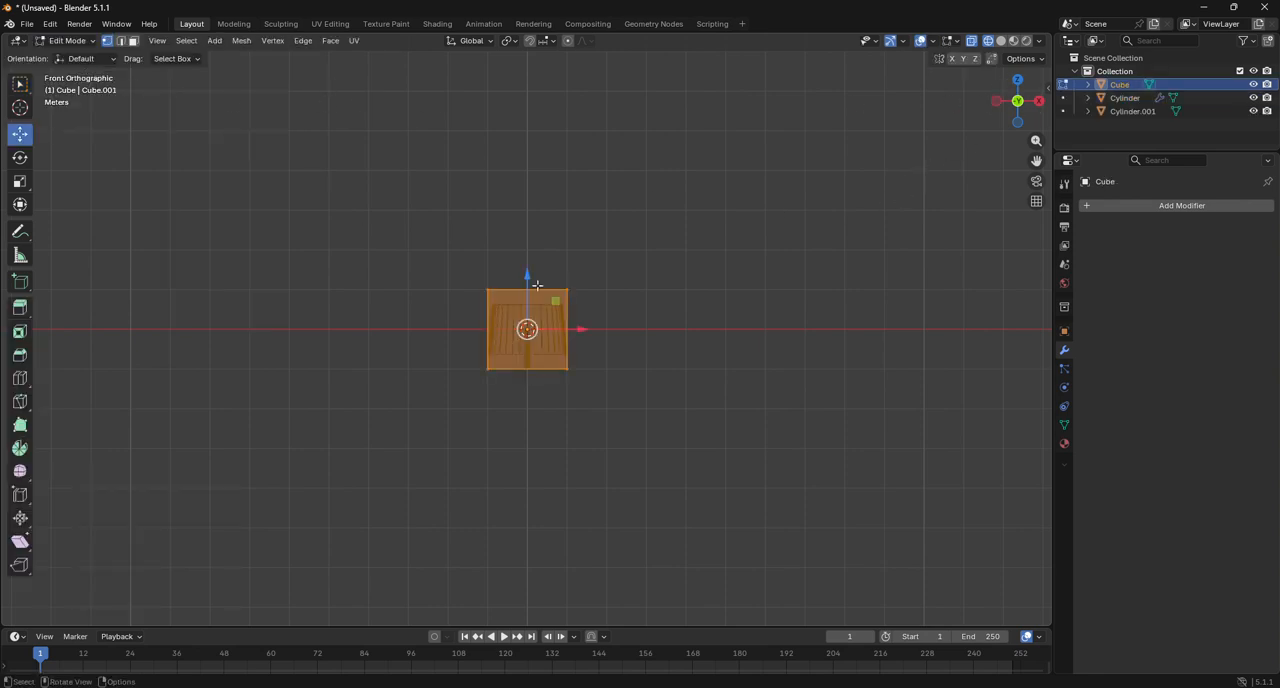
key("s")
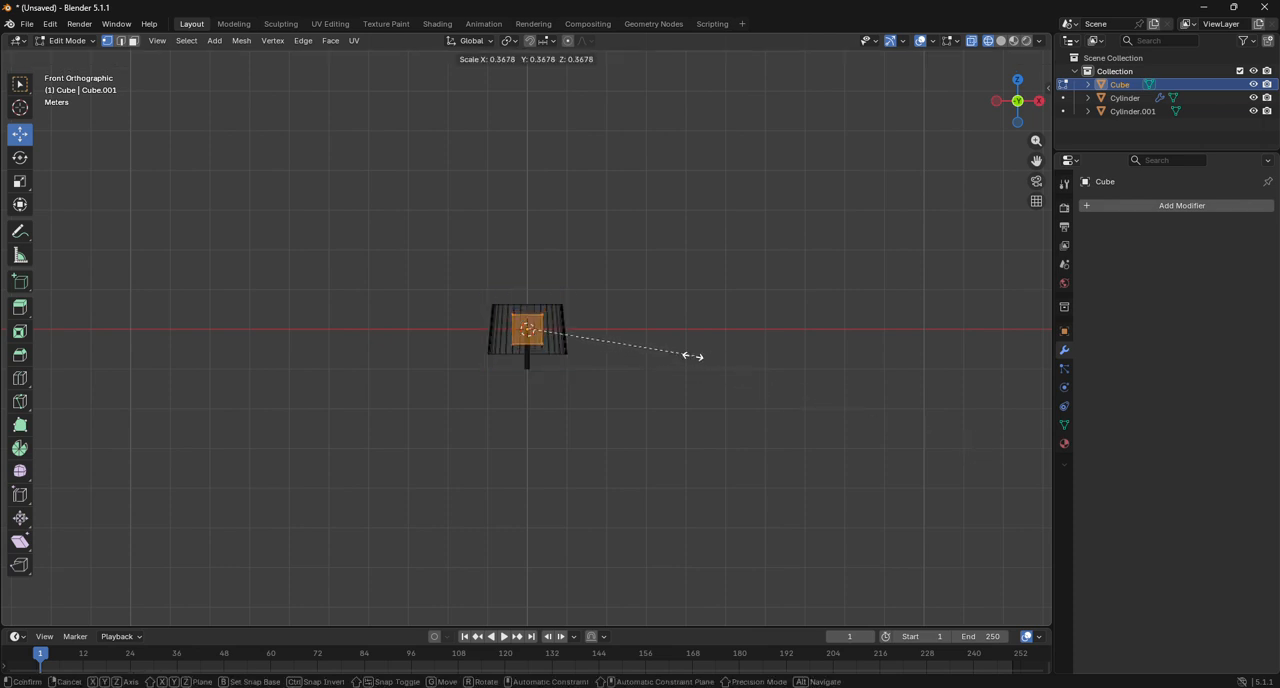
left_click(632, 341)
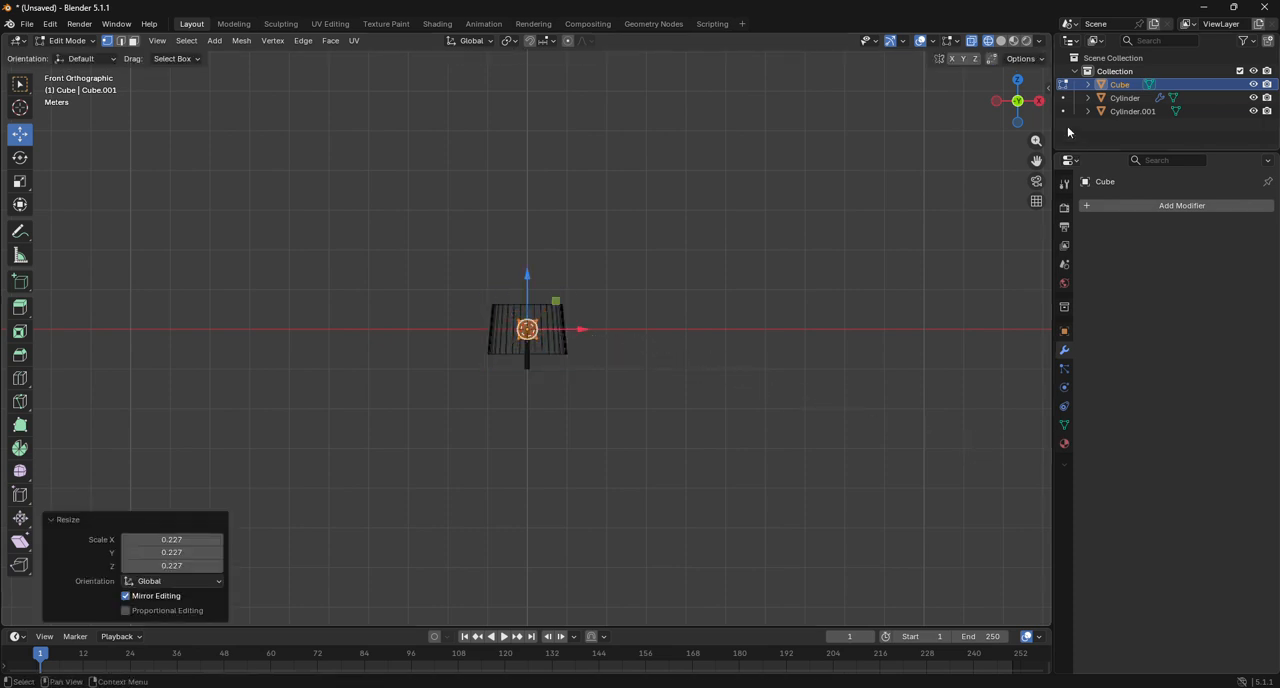
Move the cube mesh down along Z by about 0.942 m plus 0.059 m, centering it on the pole's lower end.
left_click(996, 101)
left_click_drag(1036, 160, 1024, 75)
key("g")
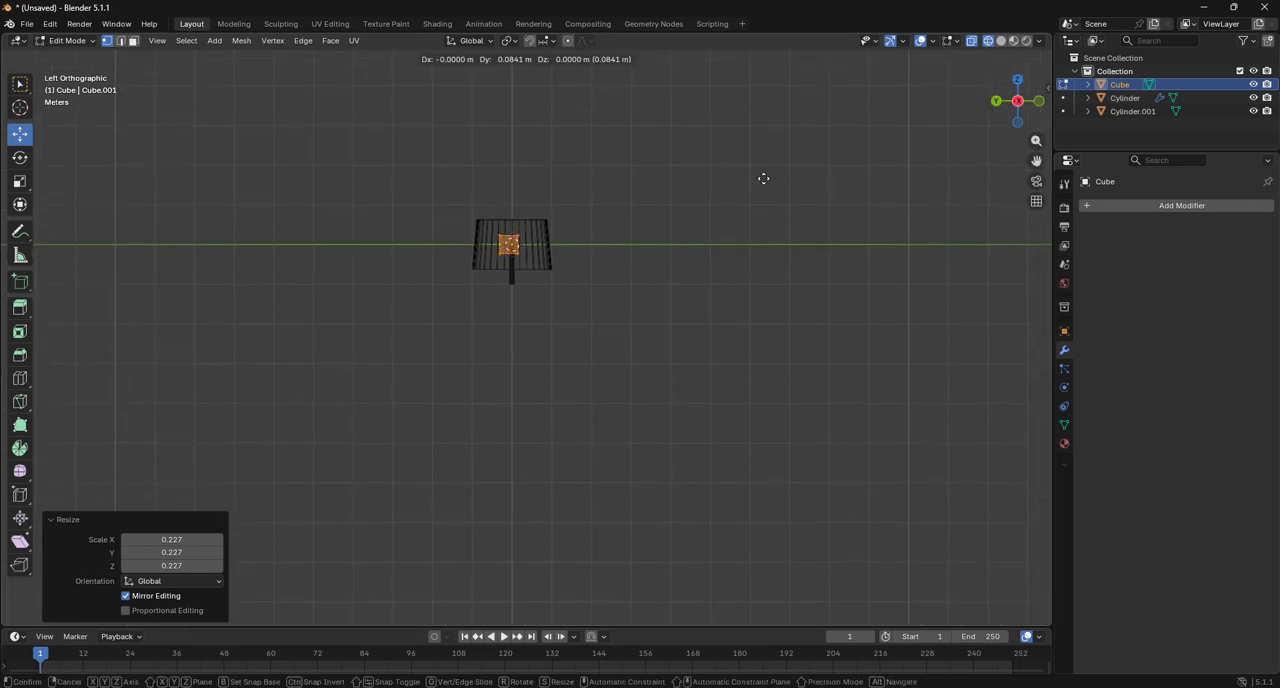
key("z")
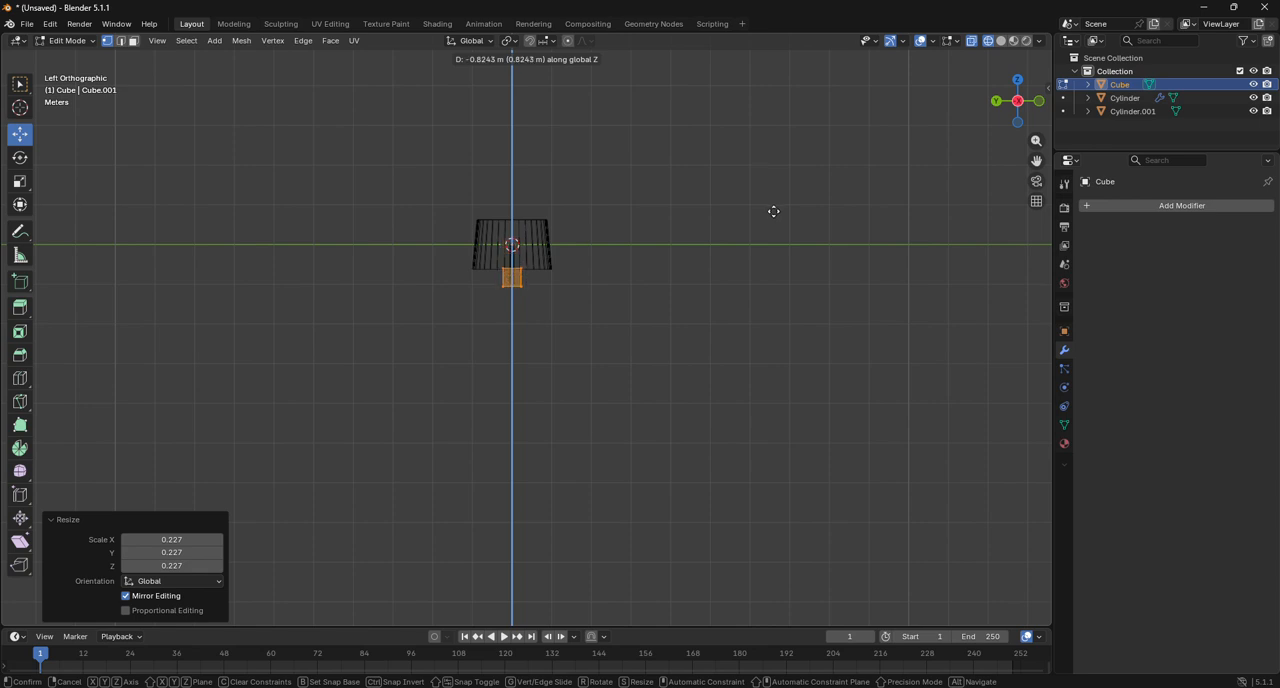
left_click(780, 214)
scroll(514, 306, "up", 10)
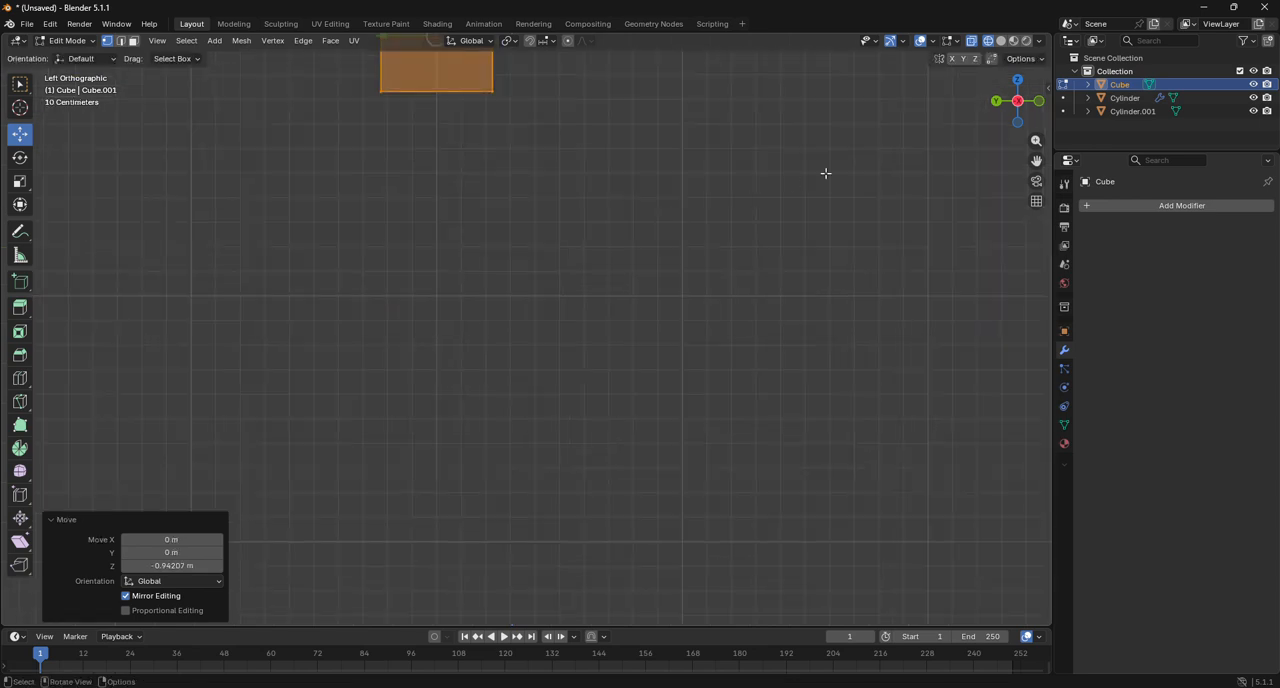
left_click_drag(1036, 162, 1169, 391)
scroll(831, 229, "up", 4)
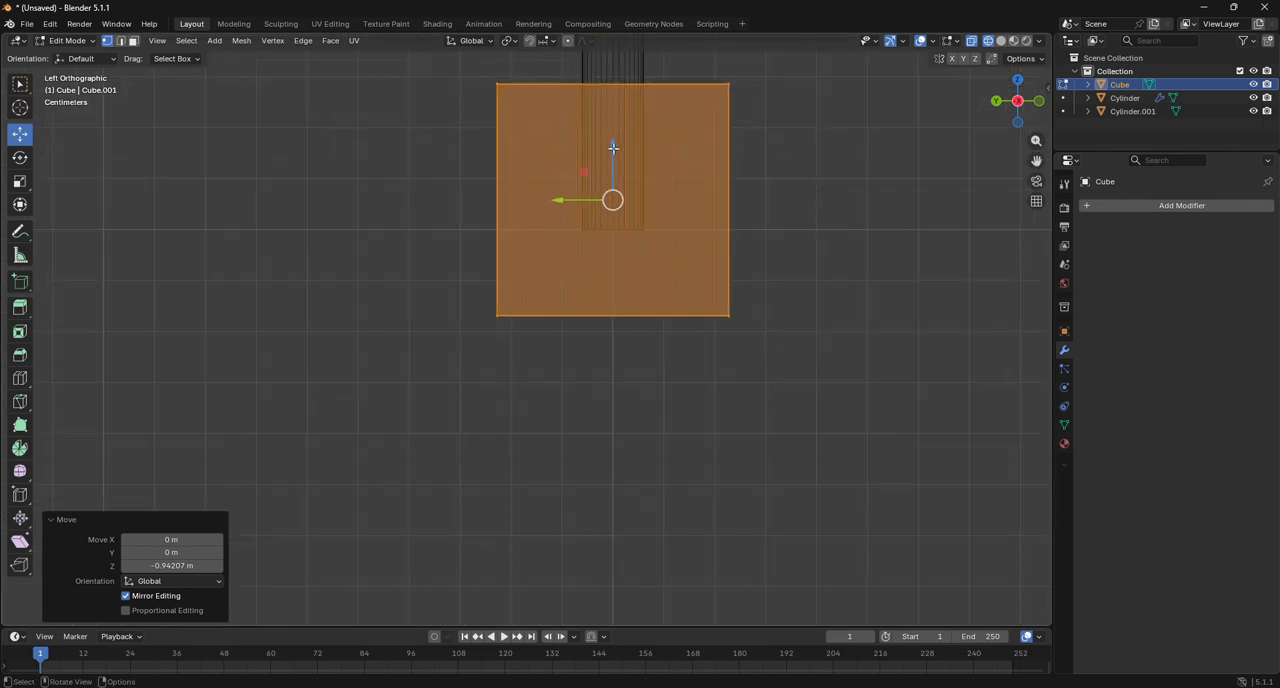
left_click_drag(614, 150, 620, 180)
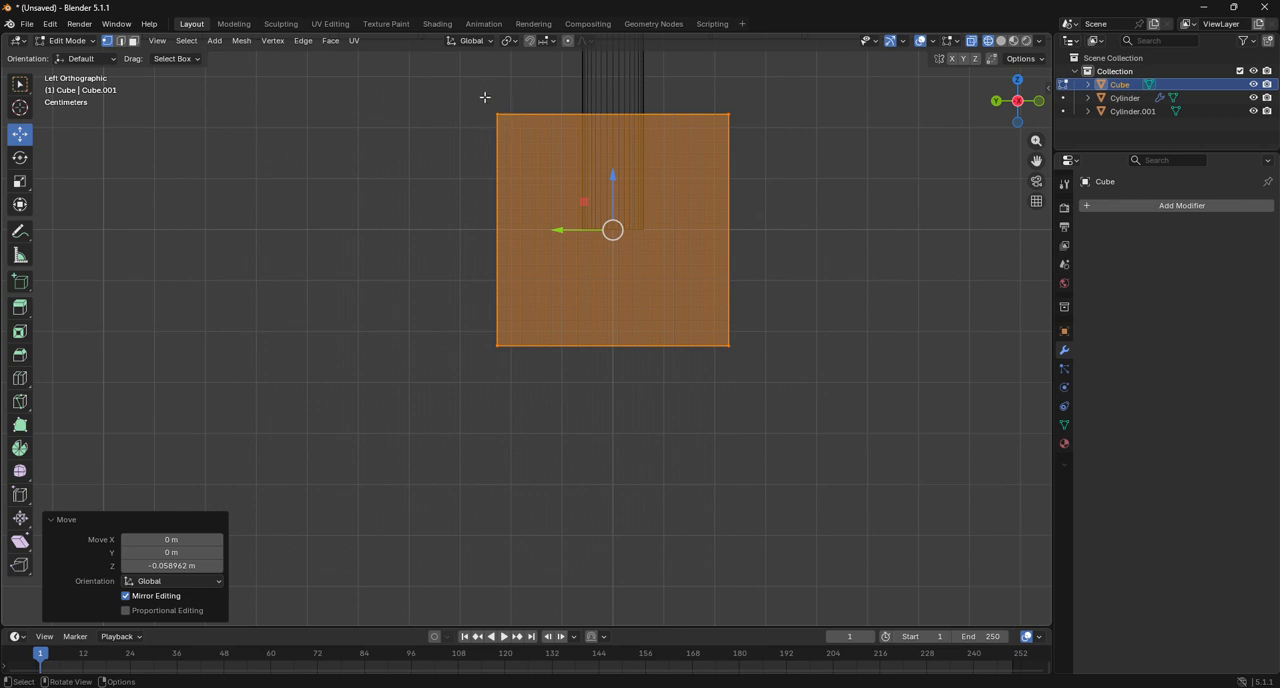
Move the cube's positive-Y side vertices along Y to the pole's center line, then return to Object Mode with nothing selected.
left_click_drag(484, 97, 590, 405)
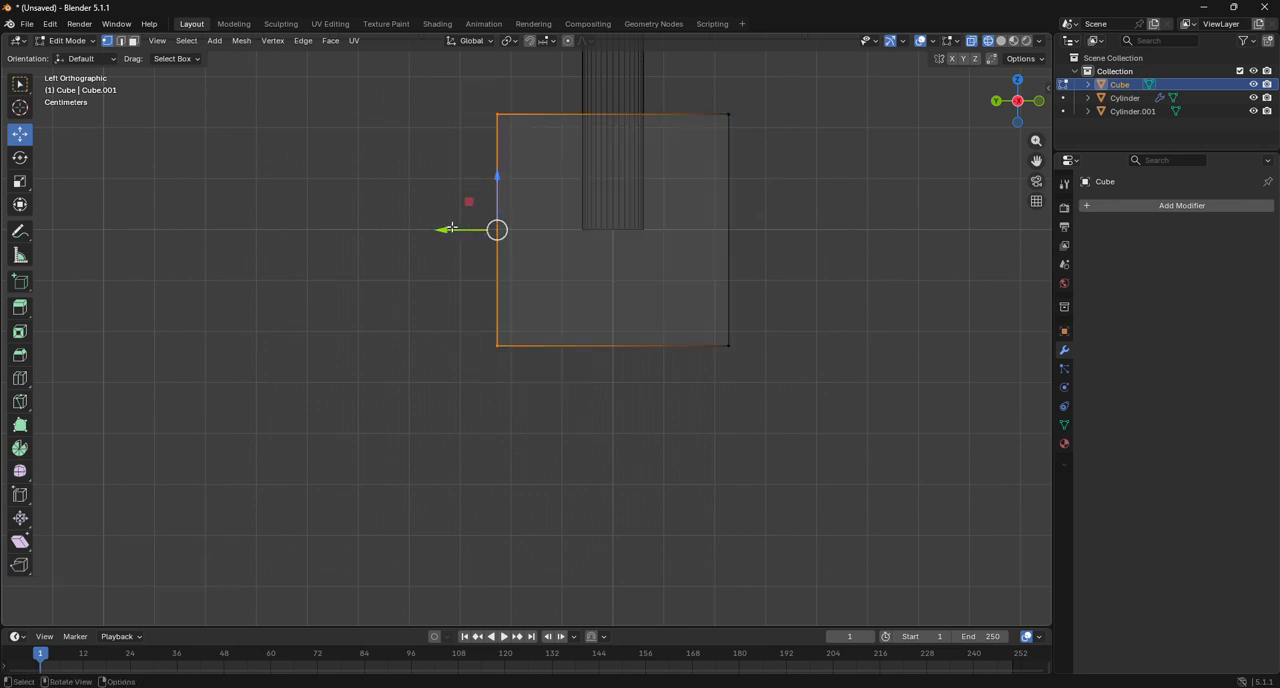
left_click_drag(451, 229, 570, 249)
left_click(570, 248)
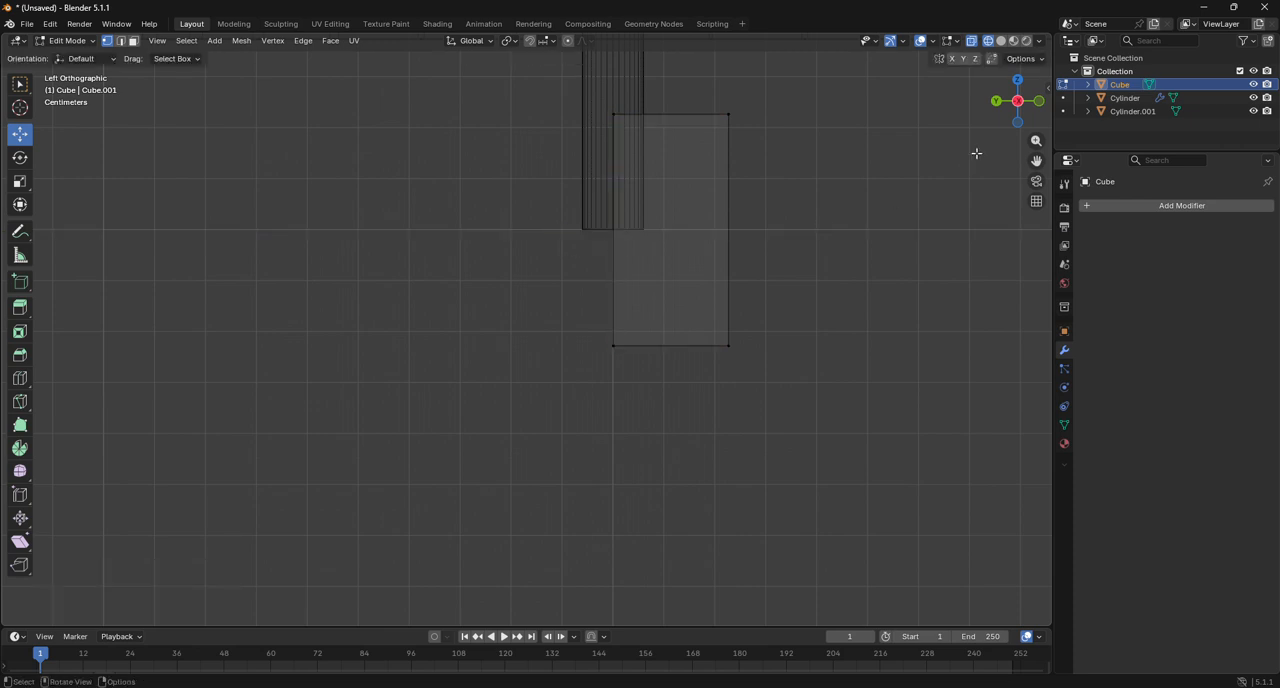
left_click(1017, 79)
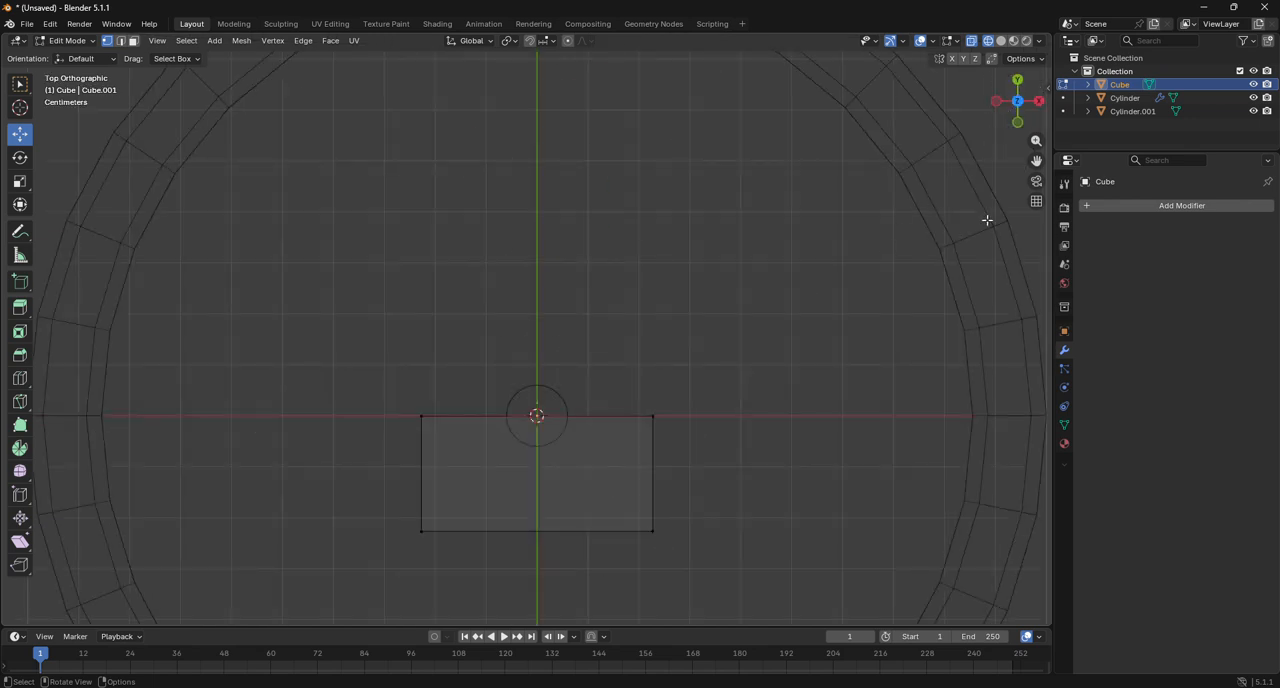
left_click_drag(1036, 160, 1008, 12)
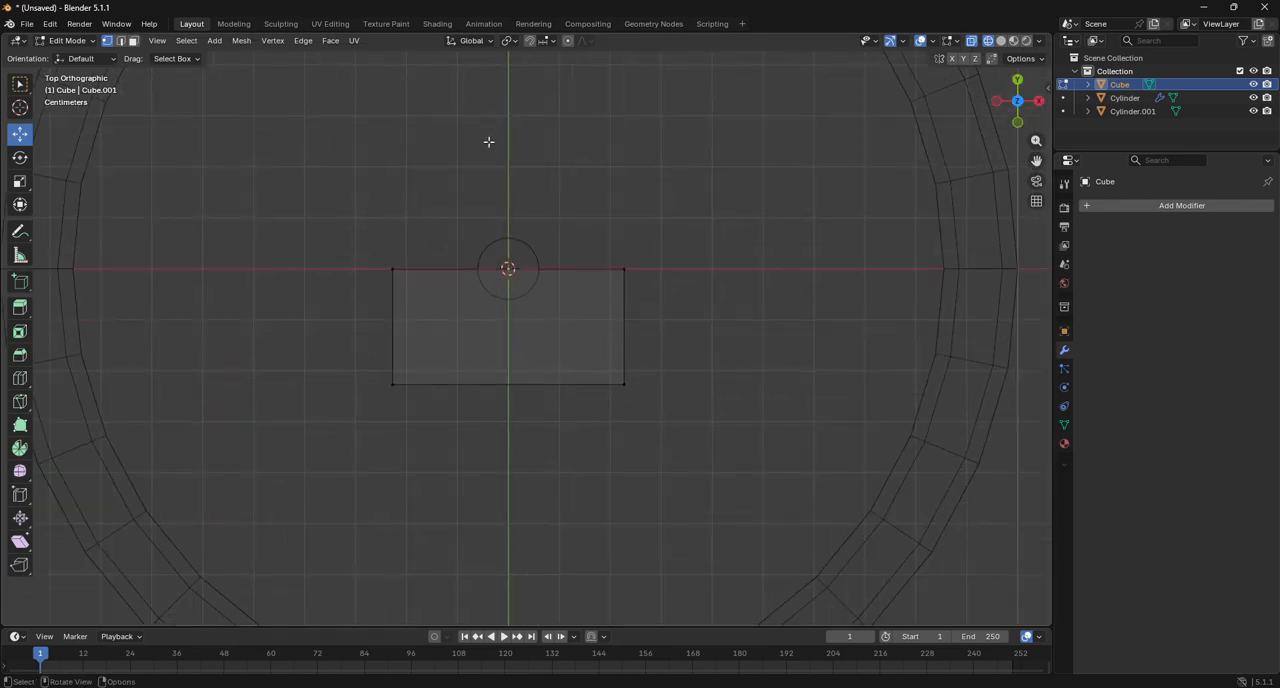
left_click(78, 41)
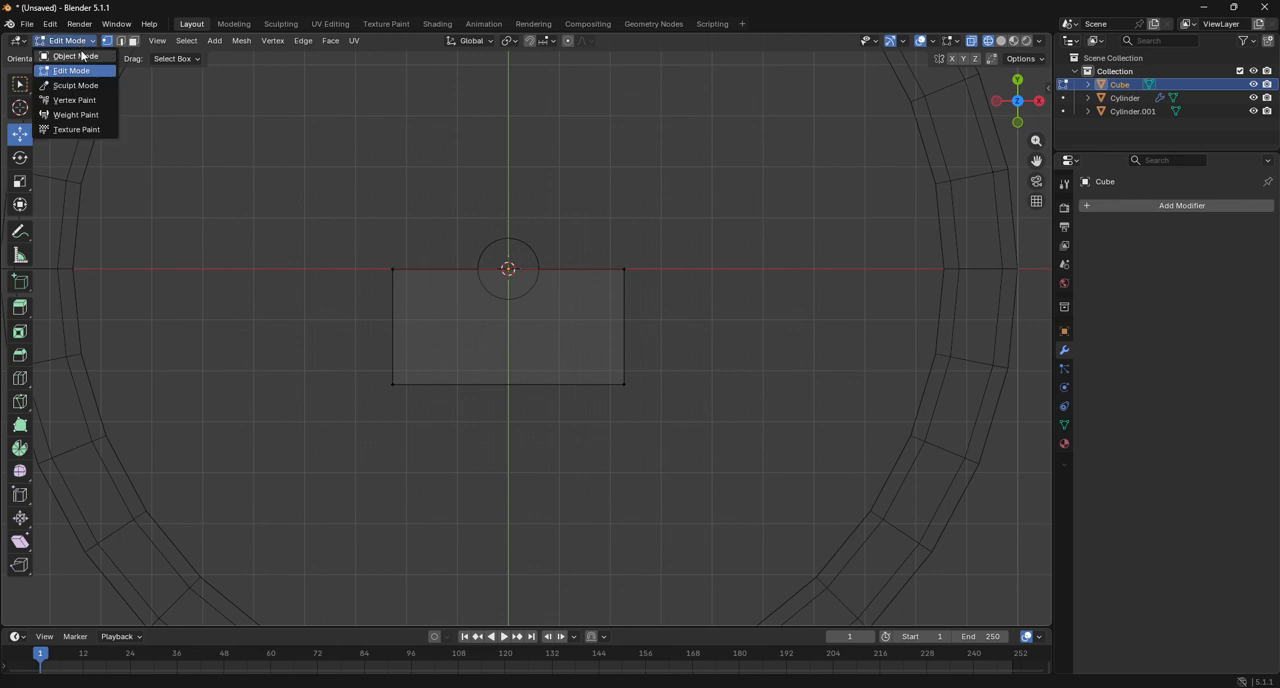
left_click(82, 56)
left_click(335, 138)
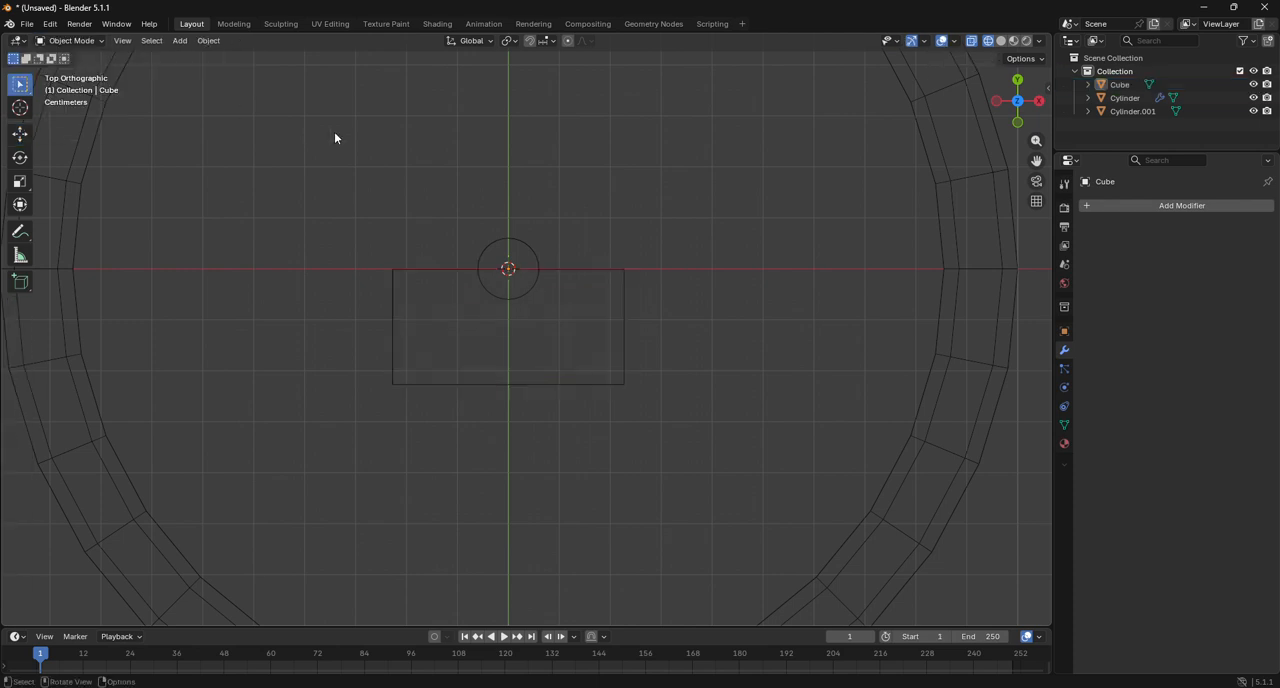
Add a 2 m plane at the origin and merge all its vertices at the center in Edit Mode.
left_click(181, 41)
mouse_move(192, 57)
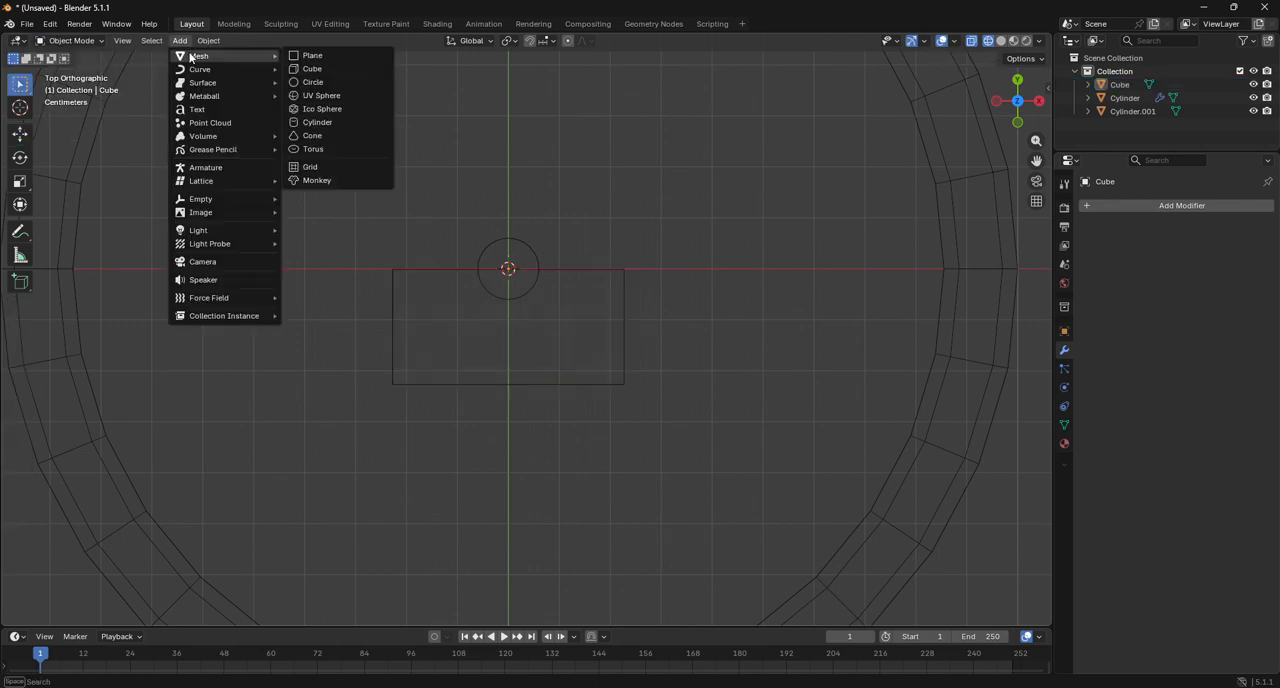
left_click(313, 56)
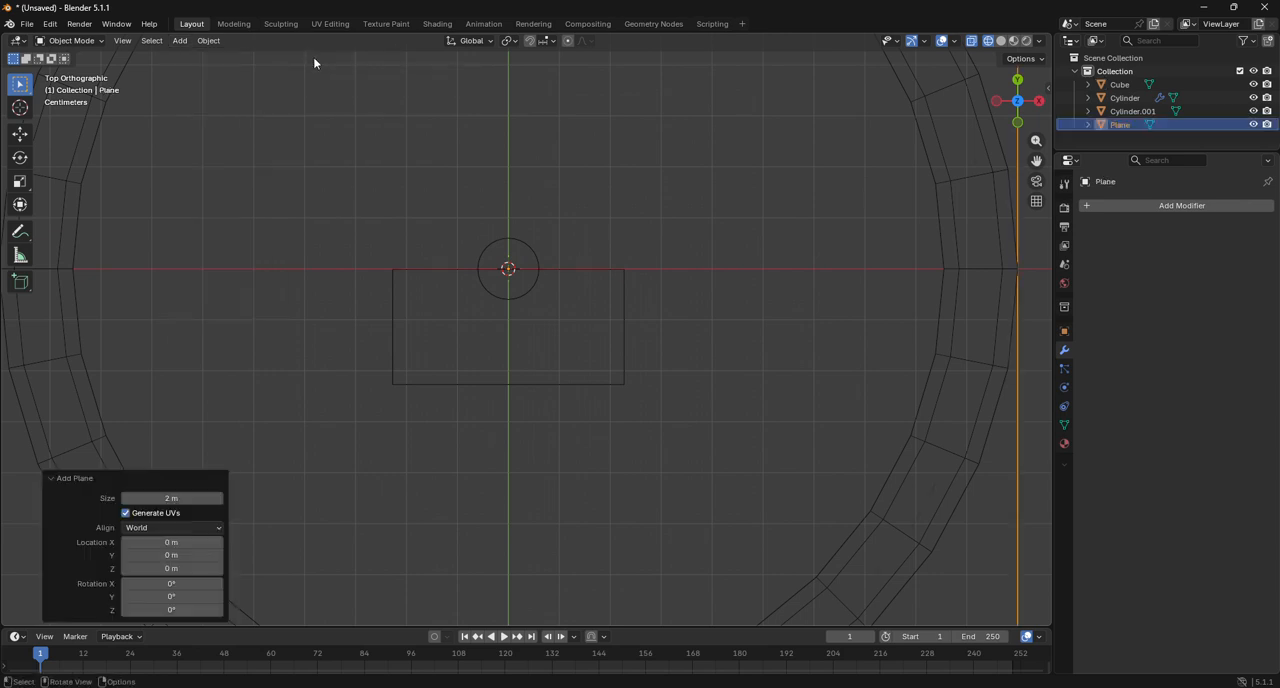
left_click(95, 41)
left_click(96, 72)
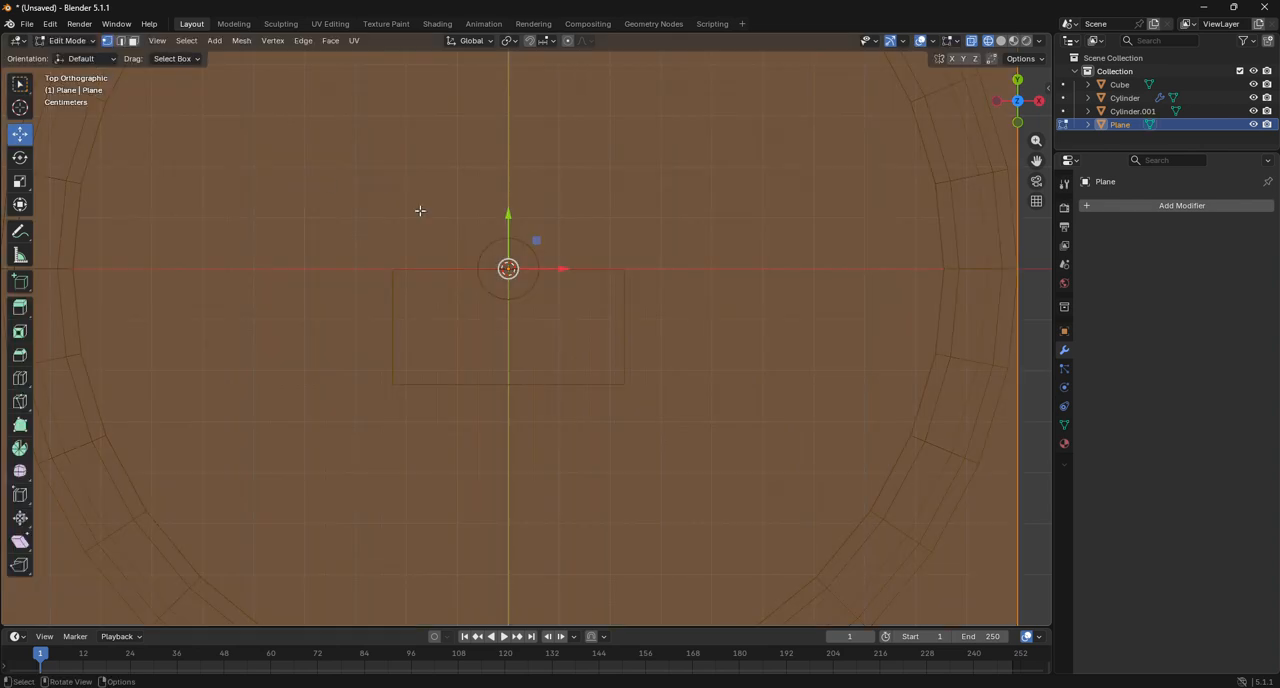
key("m")
left_click(498, 230)
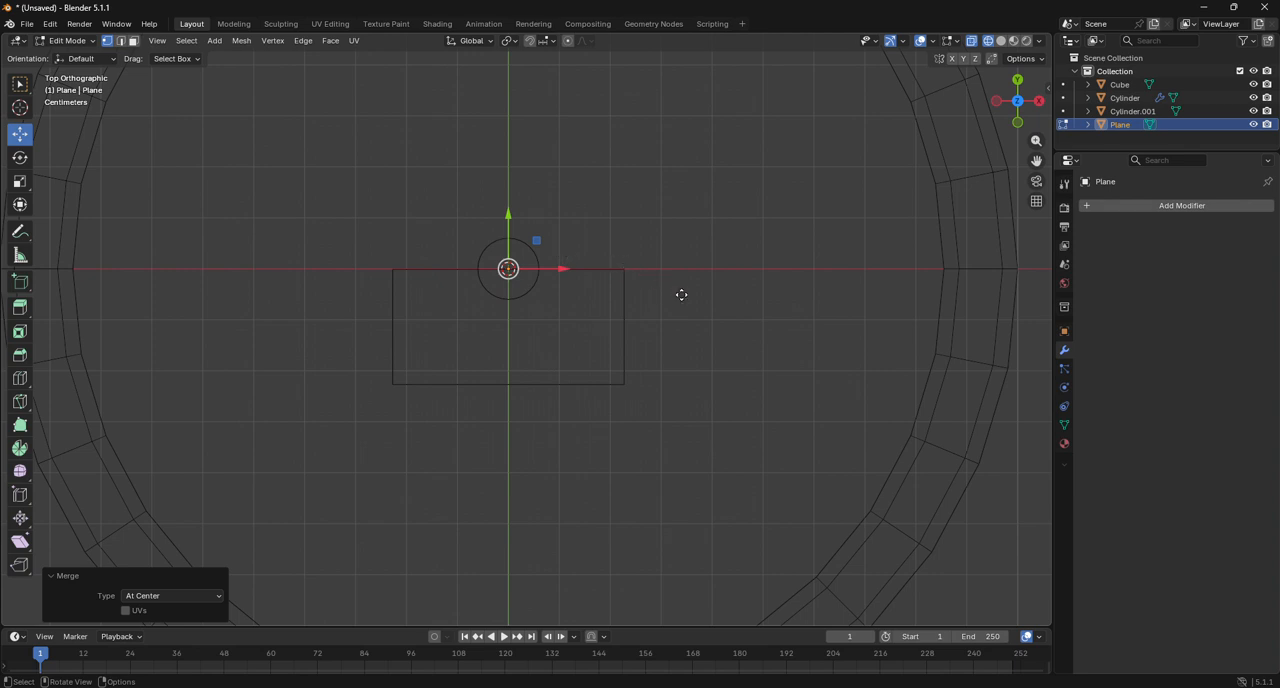
Extrude the merged vertex about -0.286 m along X into a single edge, and return to Object Mode.
key("g")
key("y")
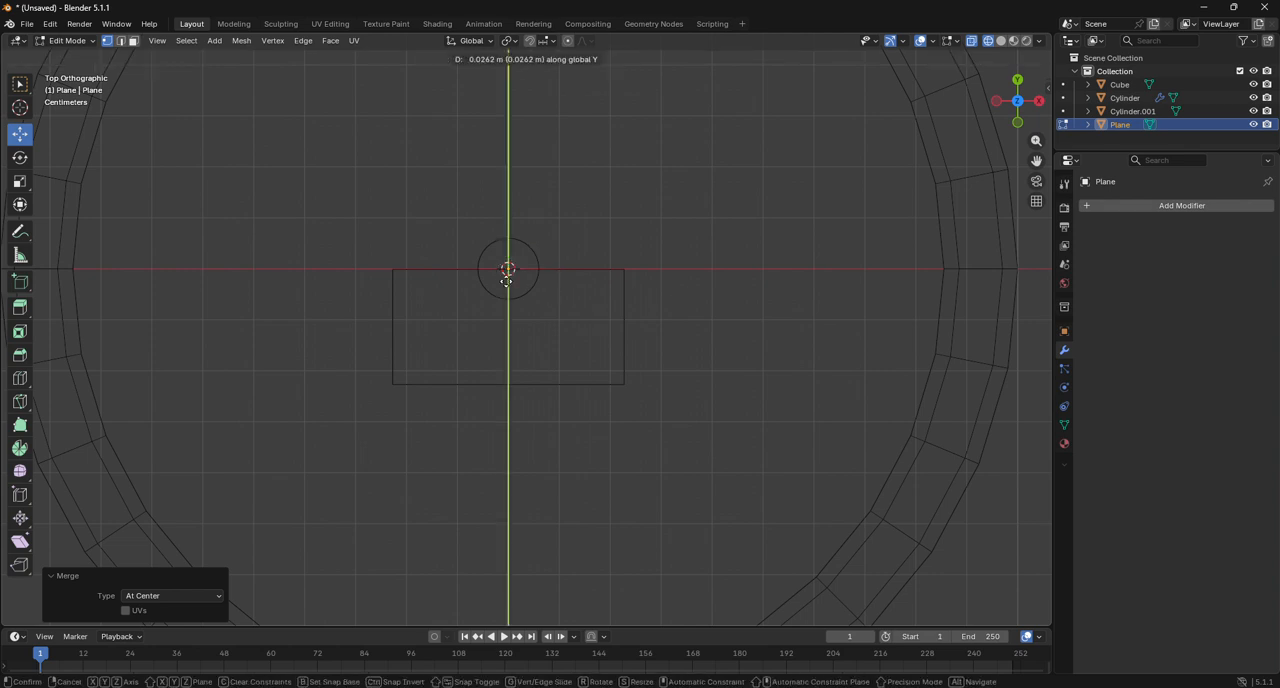
key("Escape")
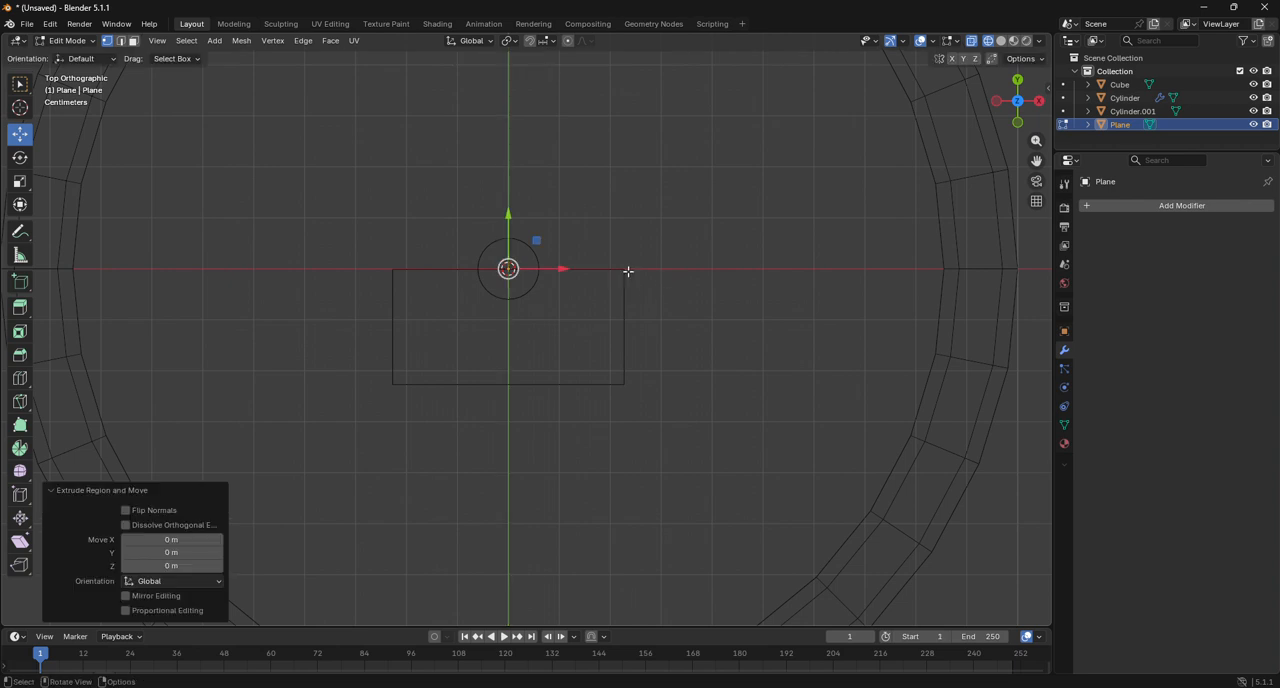
left_click_drag(560, 269, 413, 272)
scroll(467, 297, "up", 2)
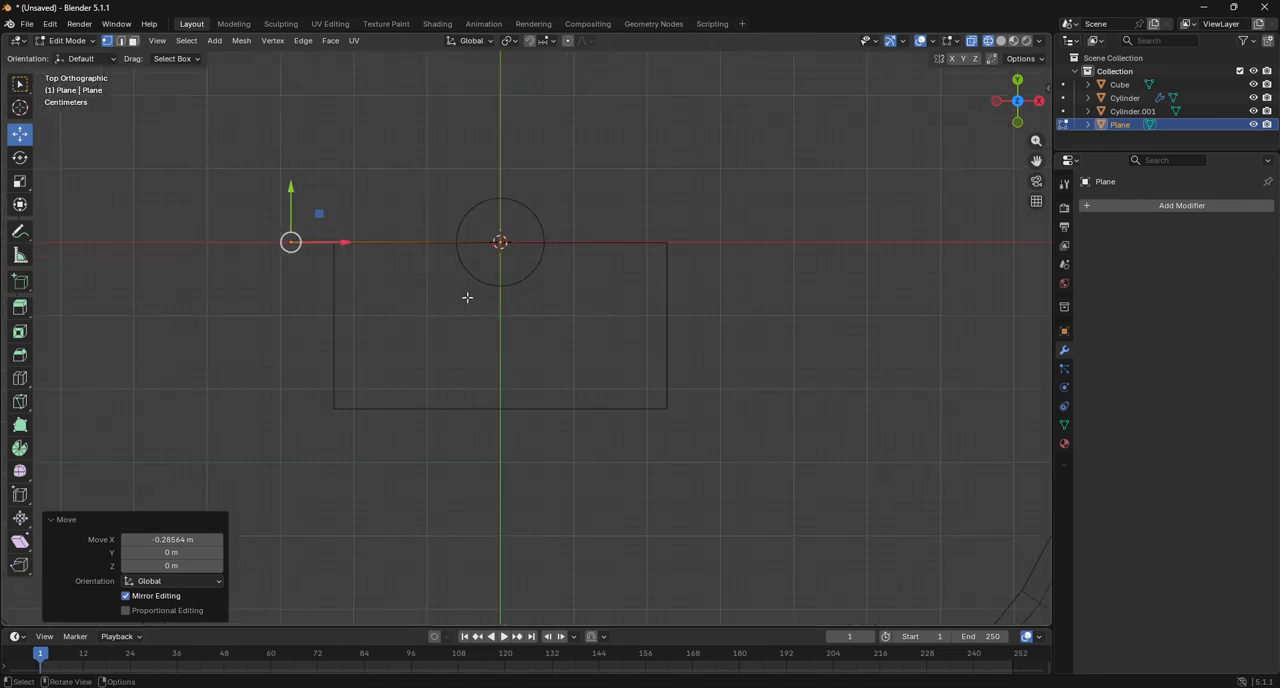
scroll(467, 297, "up", 1)
key("a")
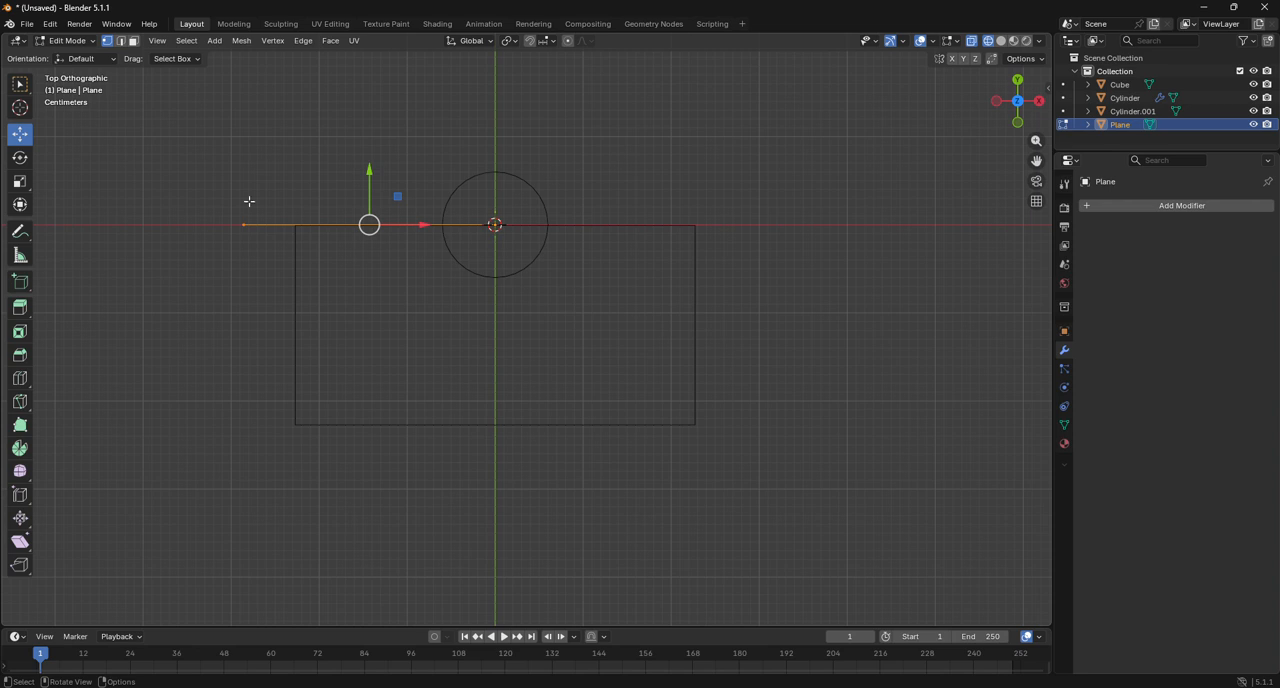
left_click(68, 40)
left_click(68, 40)
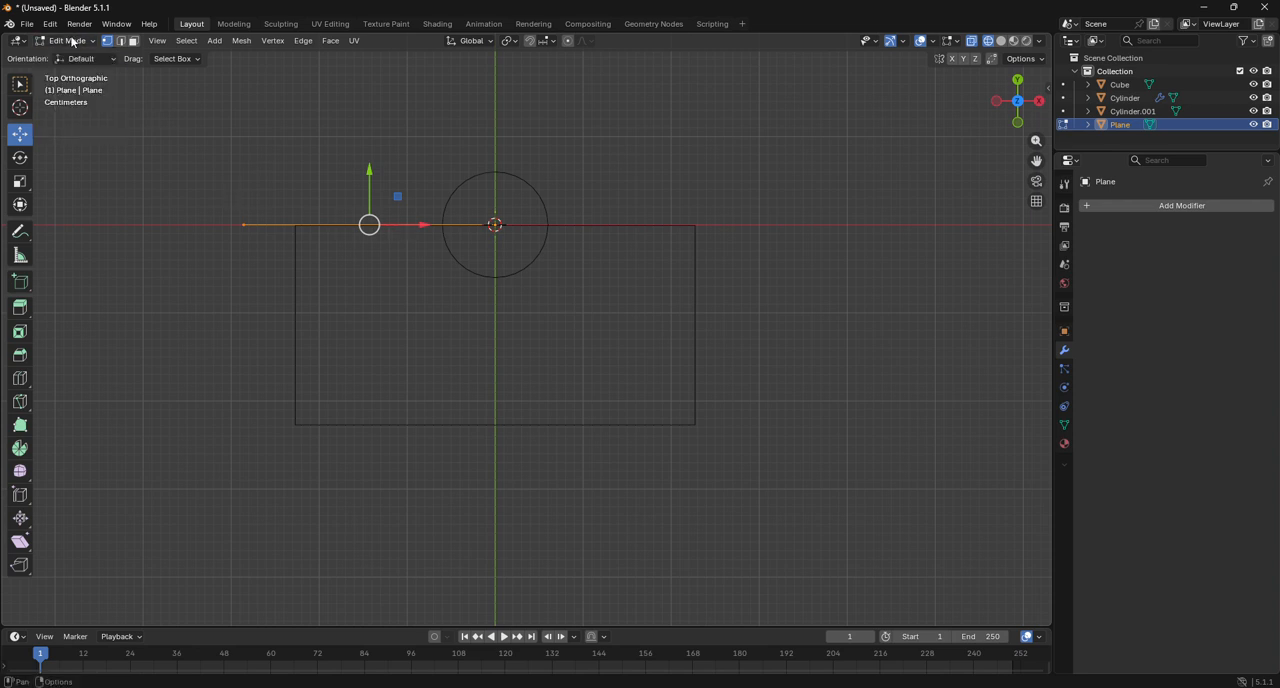
left_click(68, 40)
left_click(60, 53)
Add a Solidify modifier to the plane object that holds the single edge.
left_click(1159, 207)
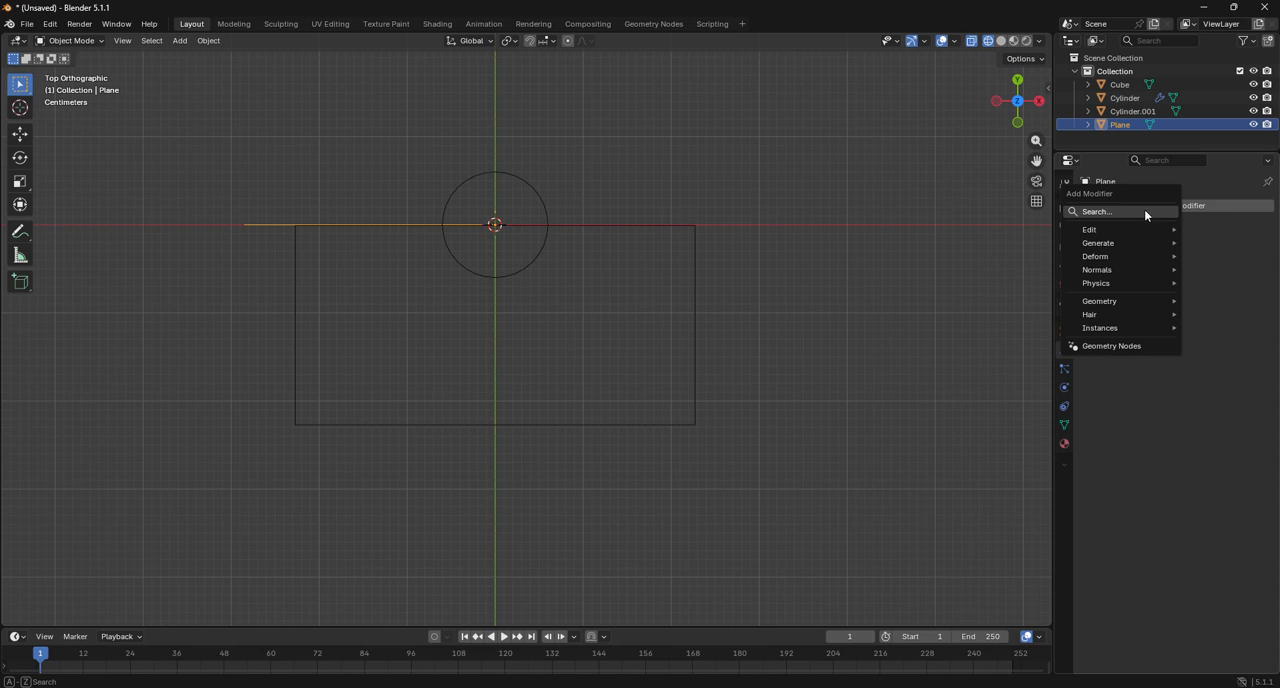
left_click(1145, 212)
left_click(1071, 238)
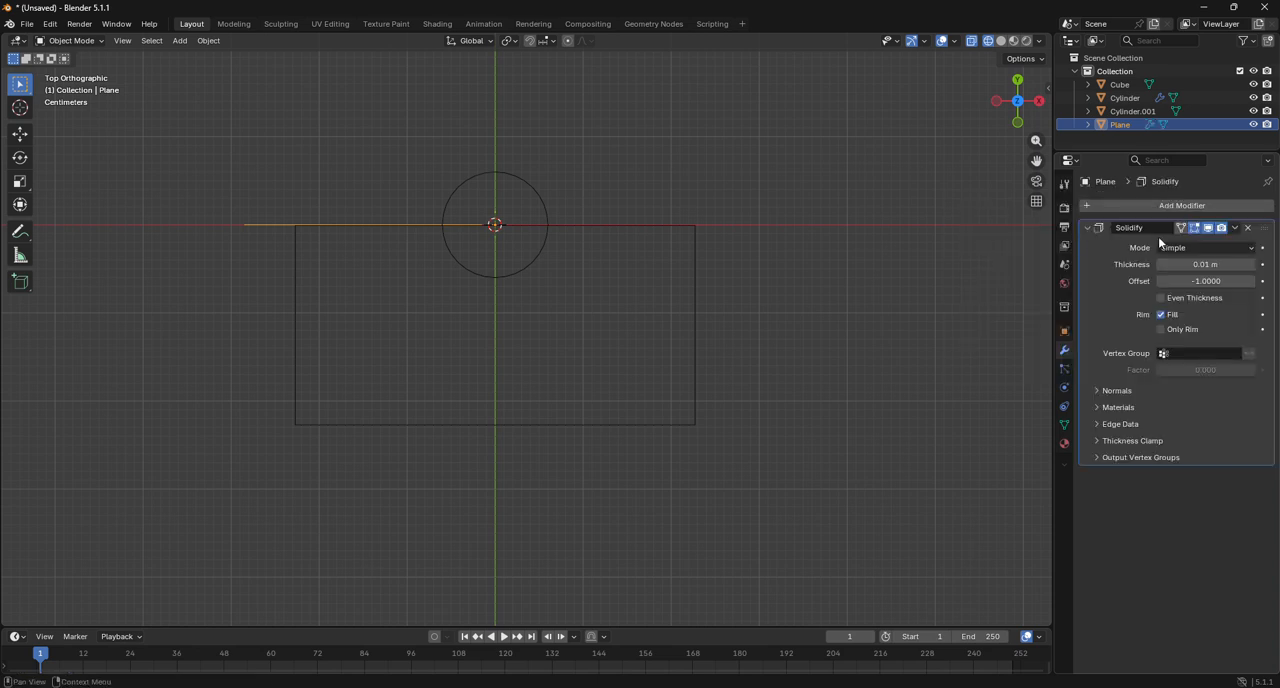
left_click_drag(1205, 264, 1250, 264)
key("Escape")
left_click(1202, 267)
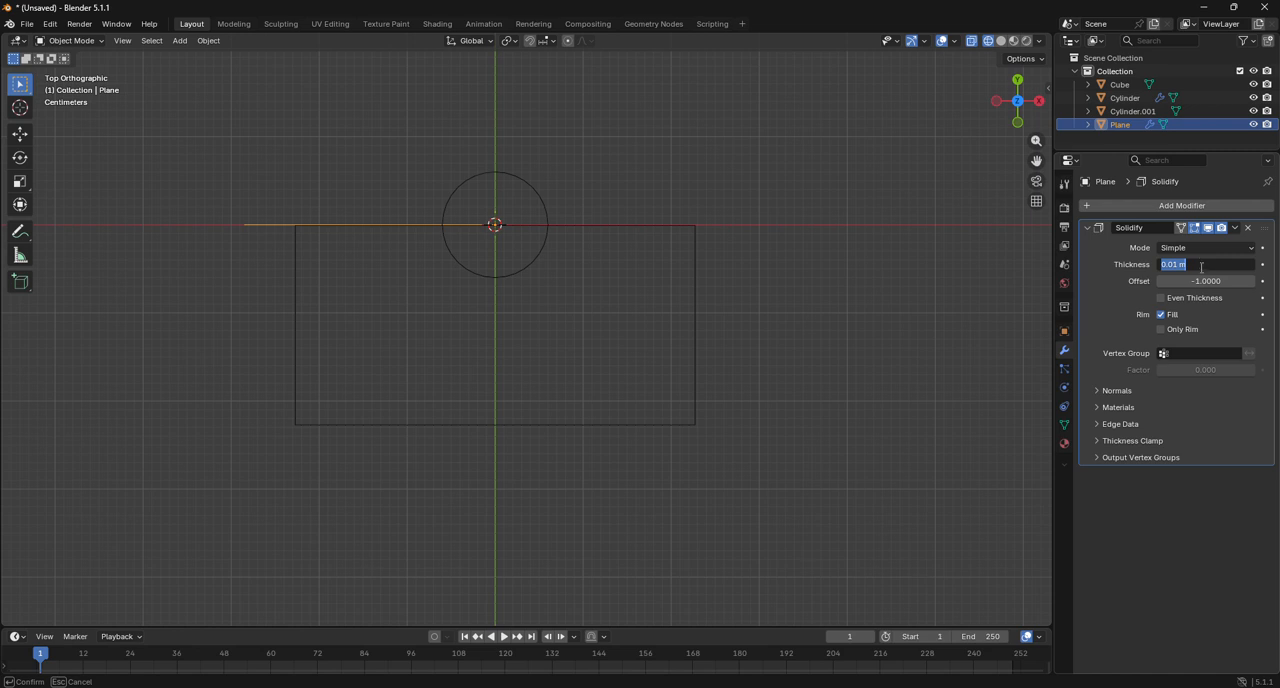
left_click(1062, 290)
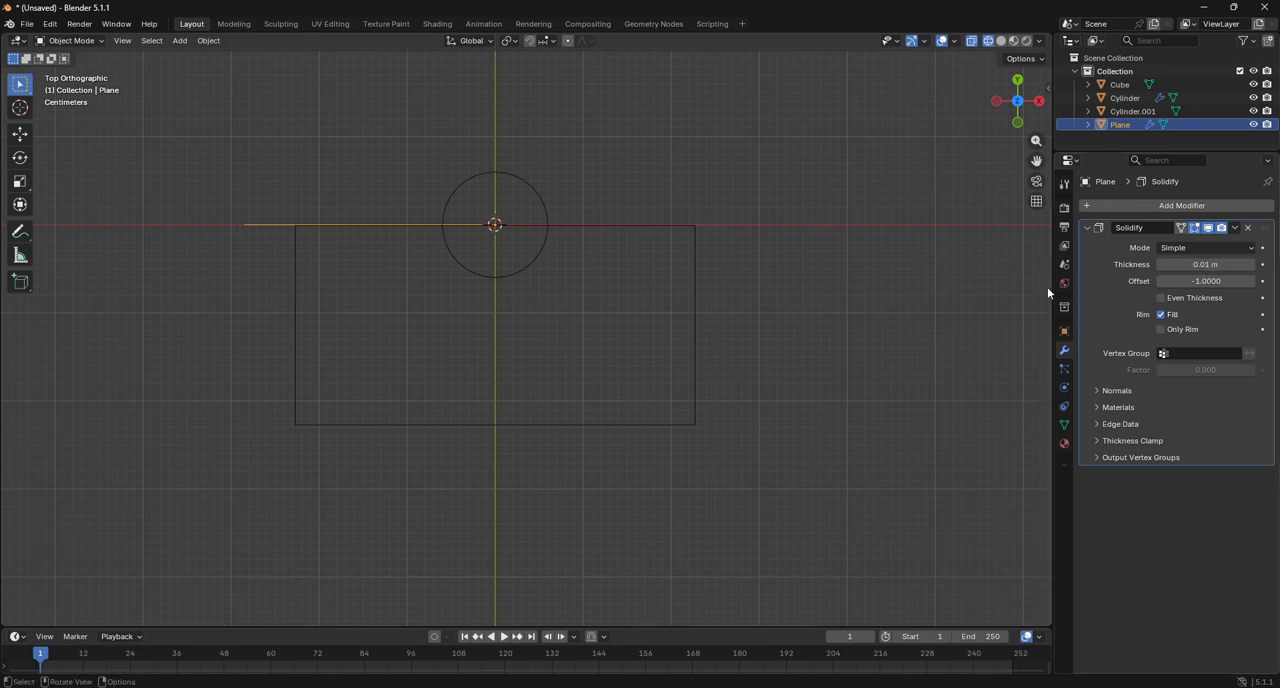
Replace the Solidify modifier on the single-edge plane object with a Skin modifier.
left_click(1249, 229)
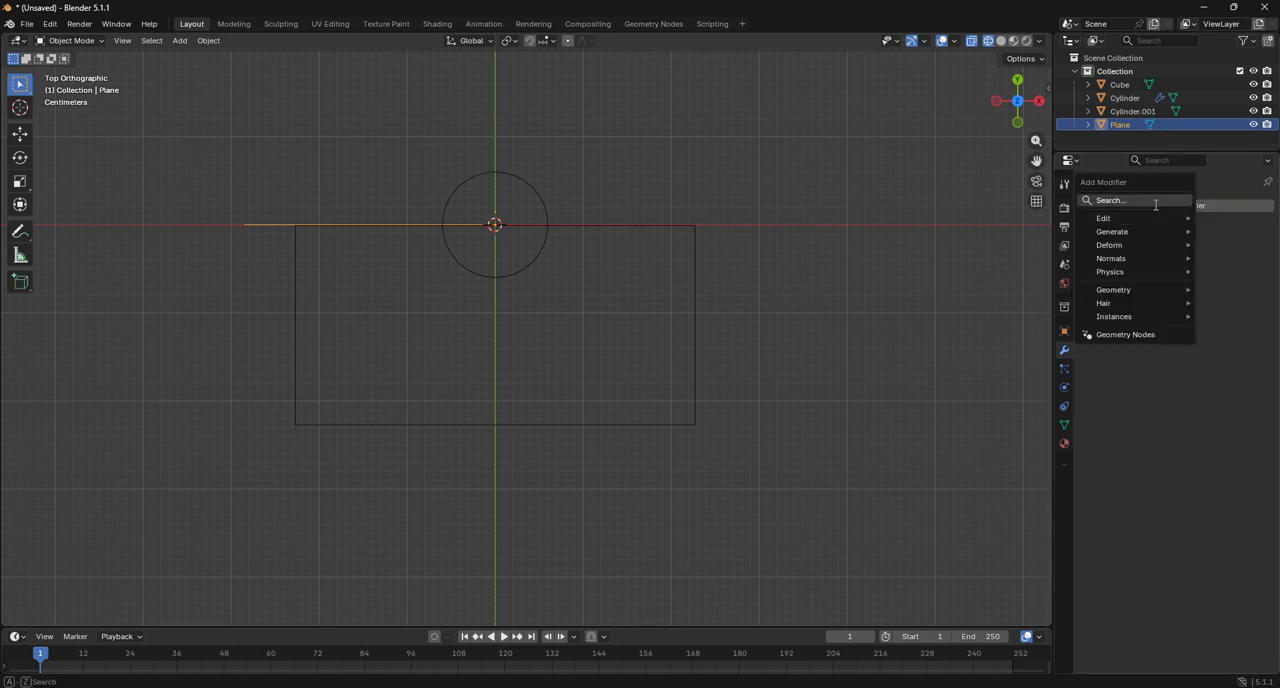
left_click(1153, 201)
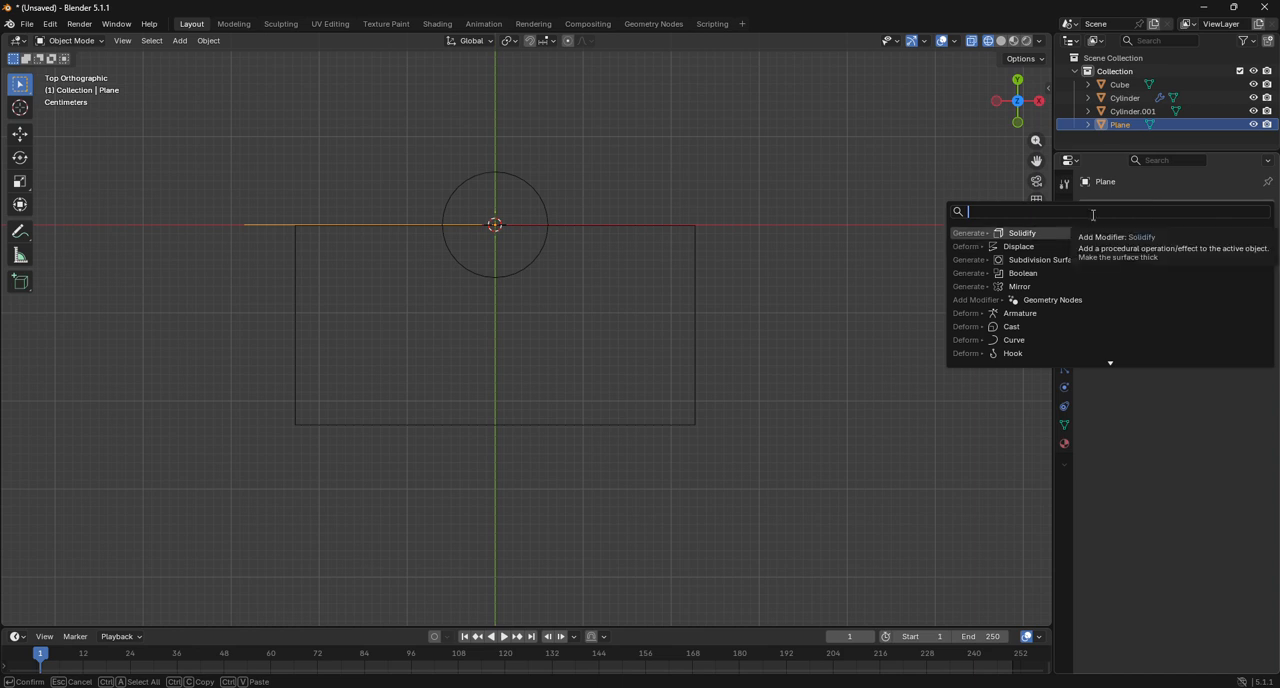
type("a")
key("BackSpace")
type("s")
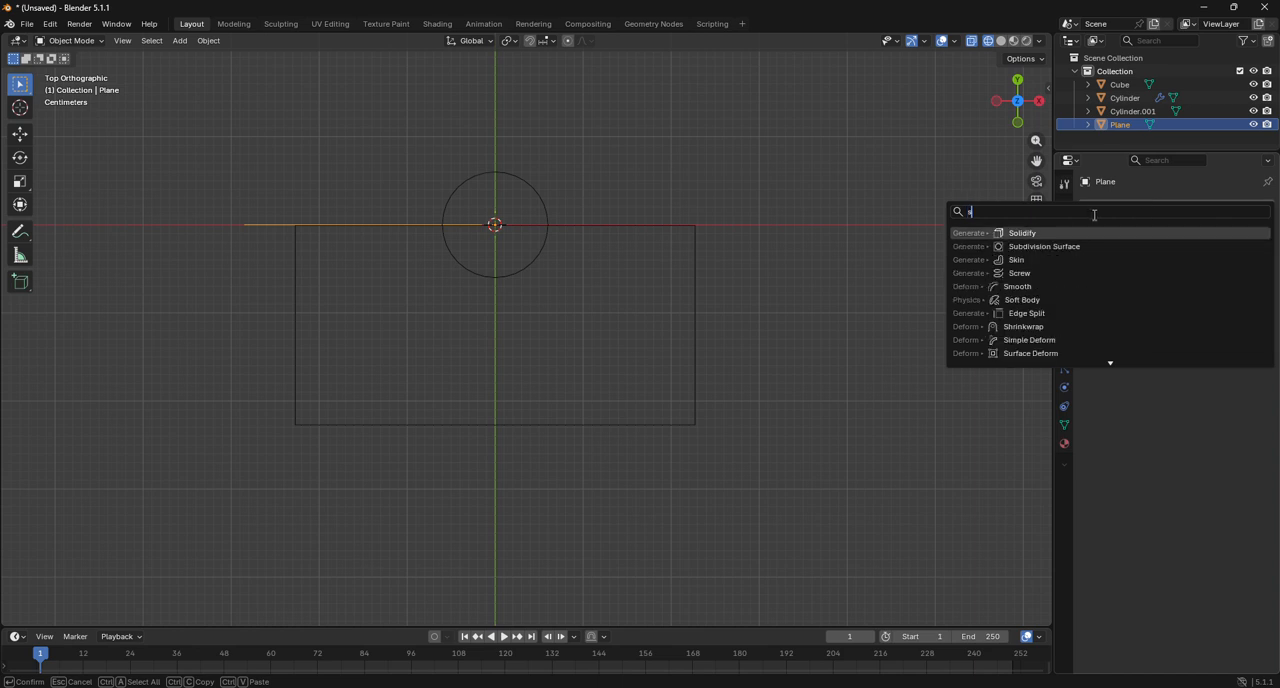
type("kin")
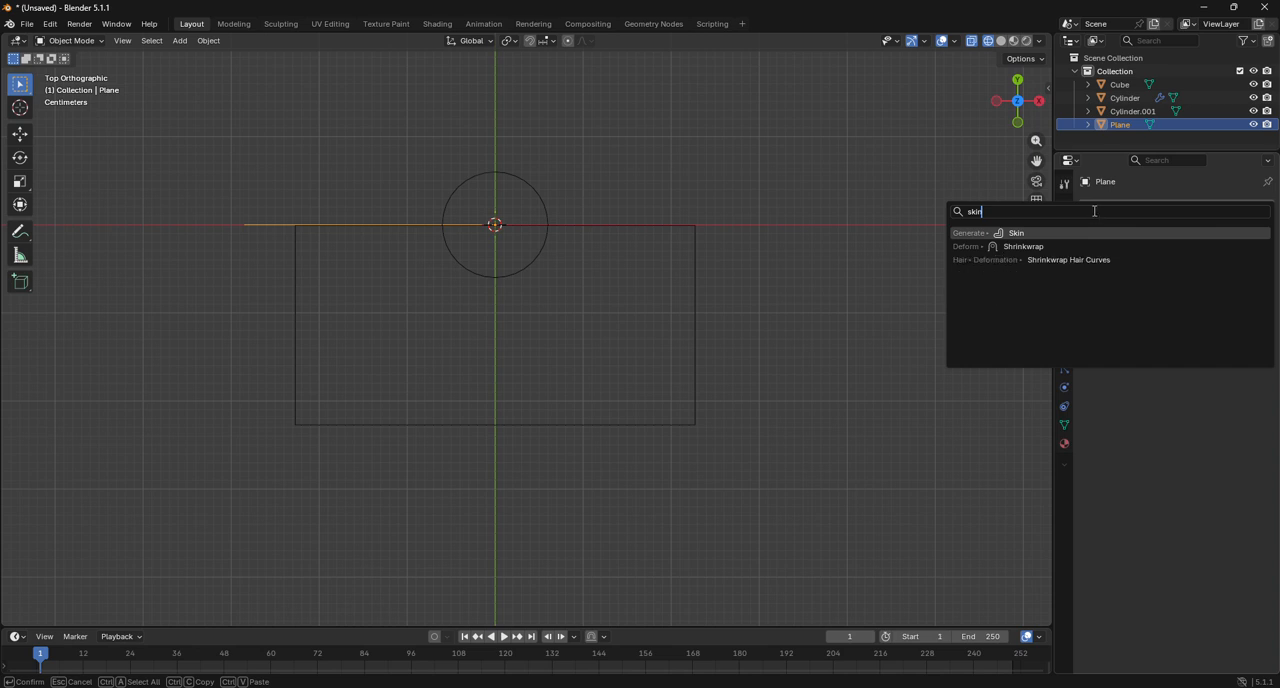
left_click(1078, 233)
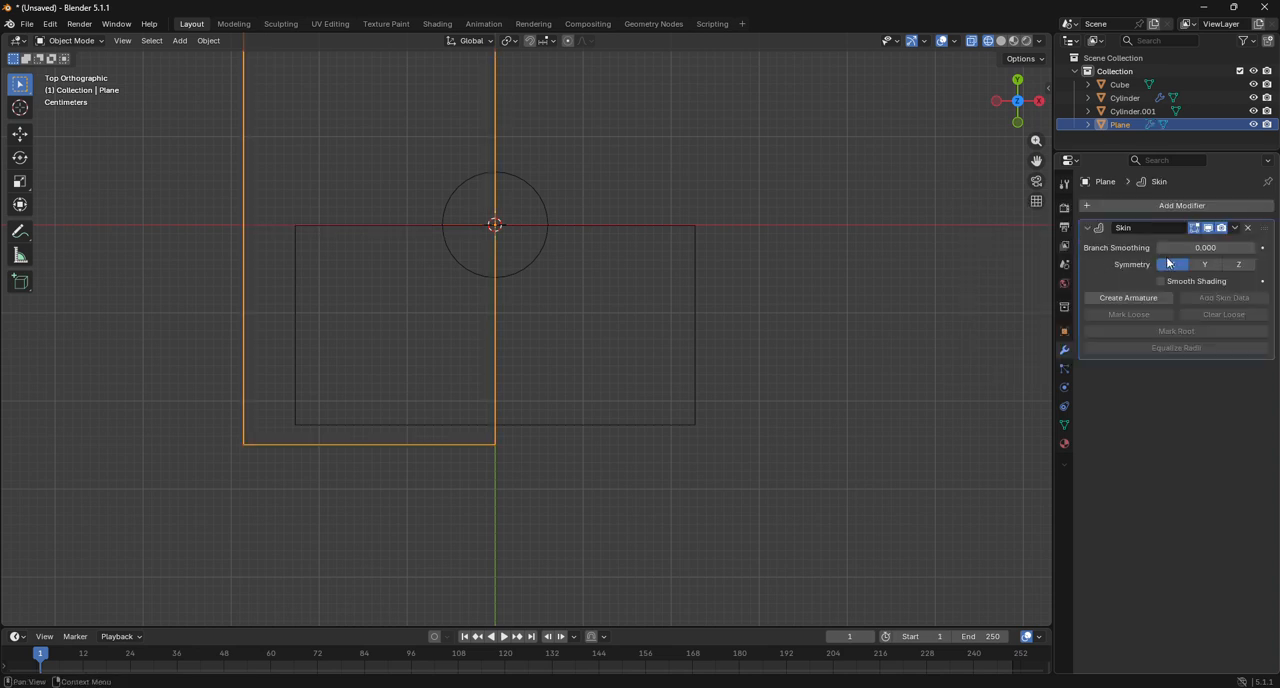
left_click_drag(1208, 249, 1220, 248)
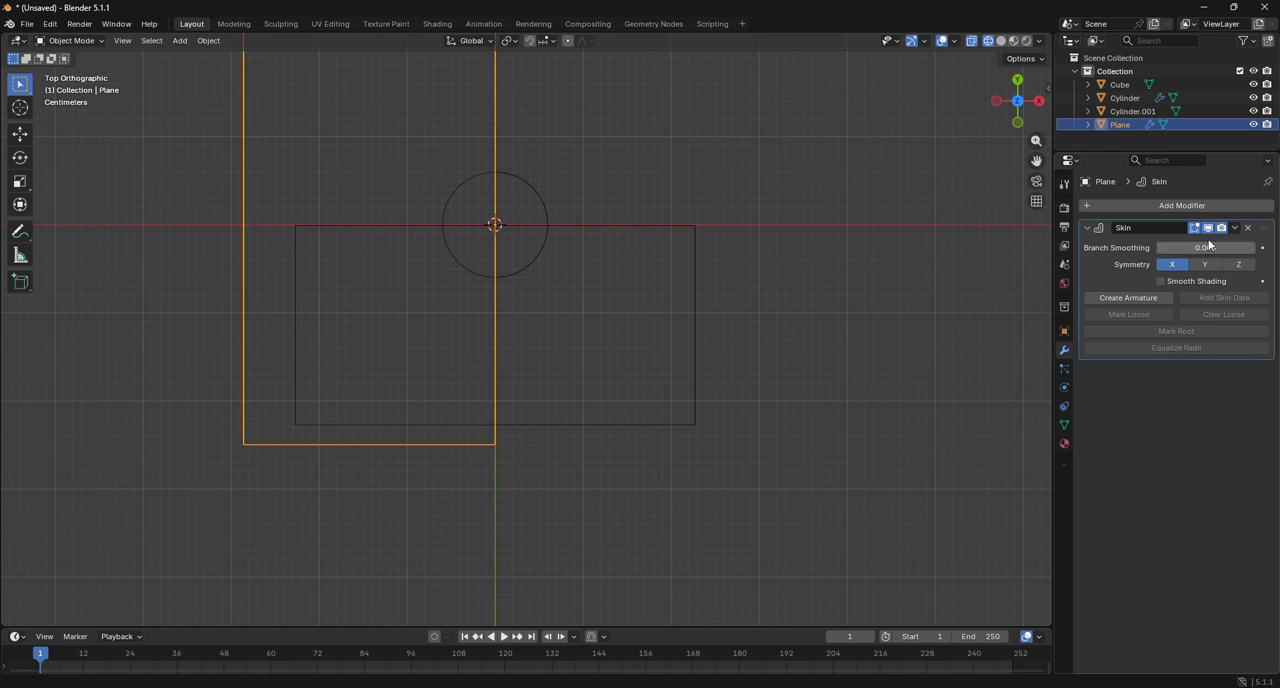
Remove the Skin modifier from the edge object and add a Solidify modifier in its place.
left_click(1248, 228)
left_click(1179, 212)
left_click(1176, 206)
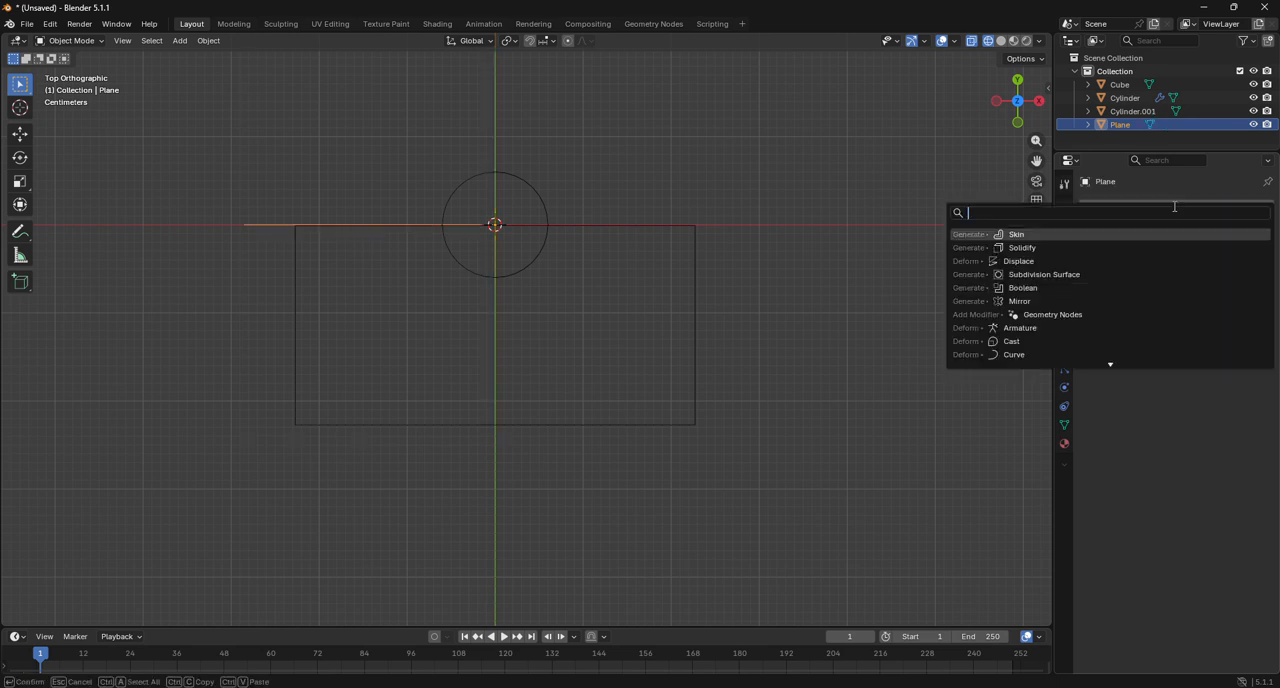
left_click(1071, 249)
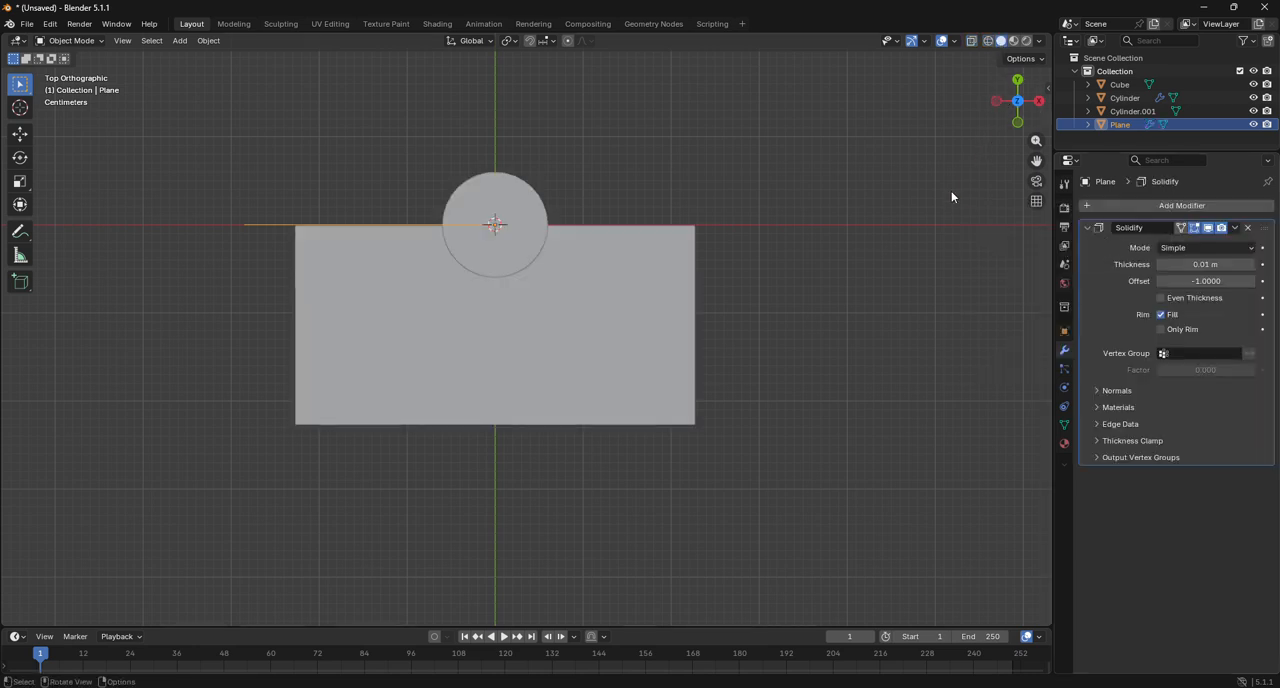
Try adjusting the edge object's Solidify settings, undo the change, and return the viewport to wireframe display.
scroll(585, 260, "up", 5)
scroll(426, 260, "down", 3)
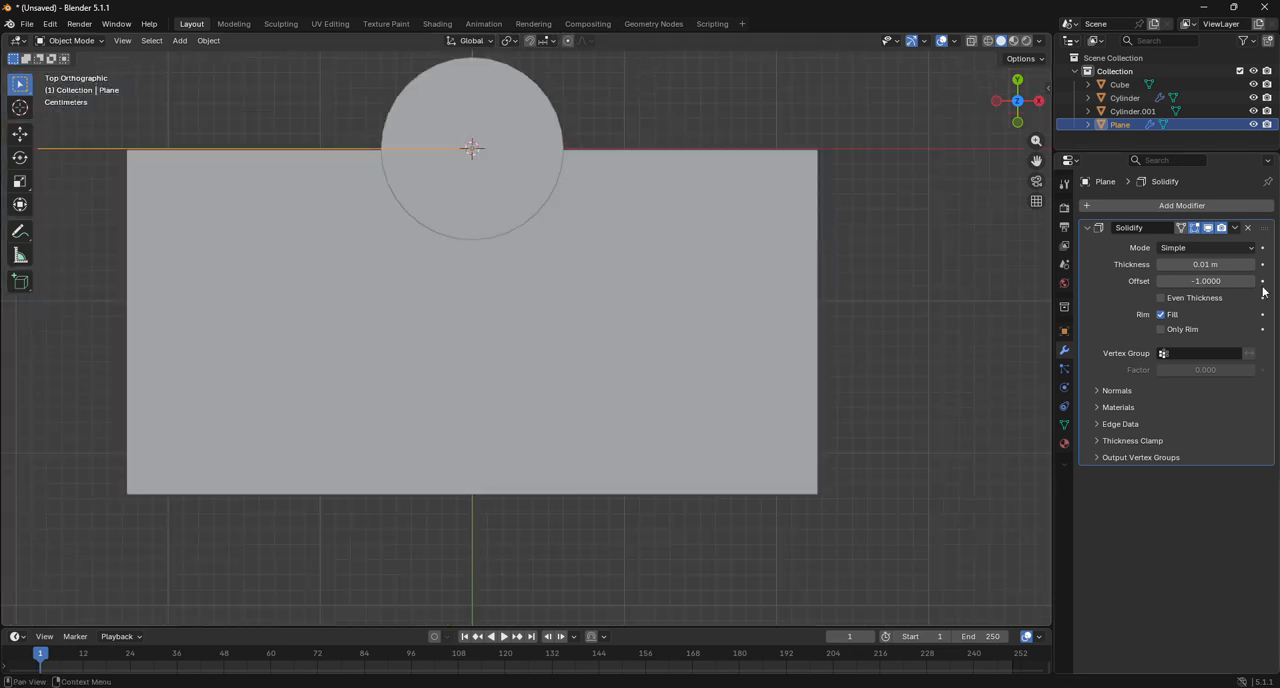
left_click_drag(1219, 286, 1256, 266)
key("ctrl+z")
right_click(1222, 266)
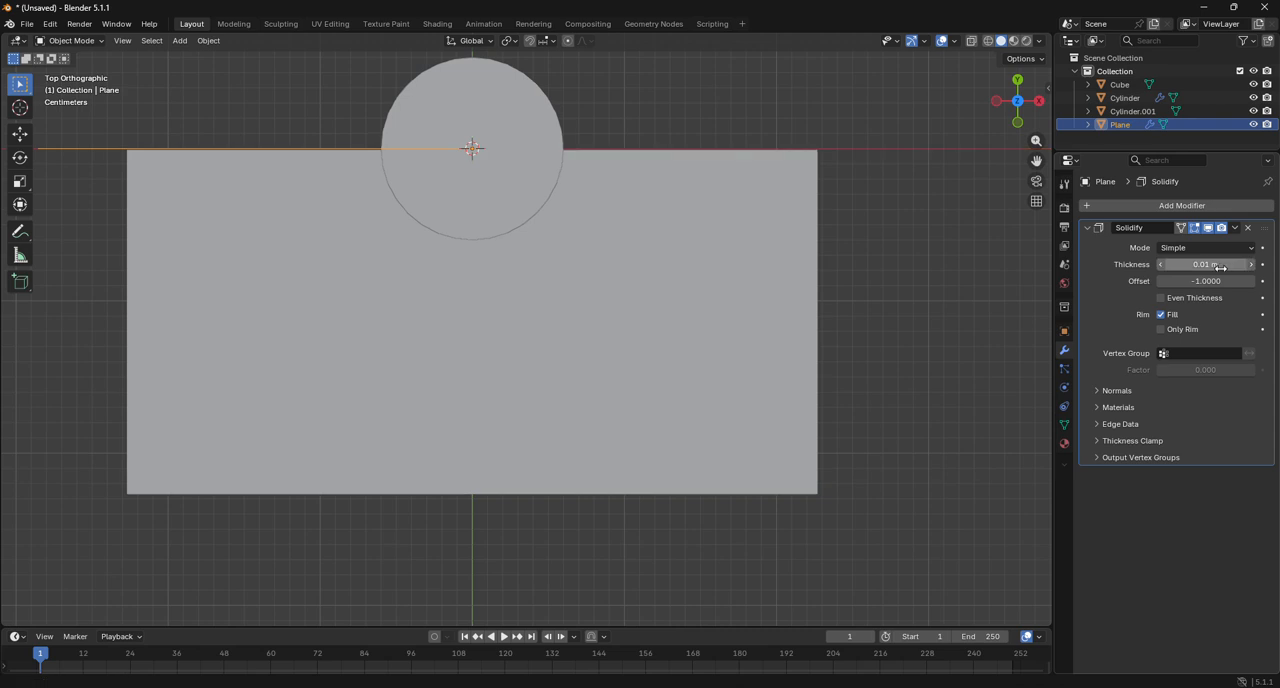
left_click(988, 40)
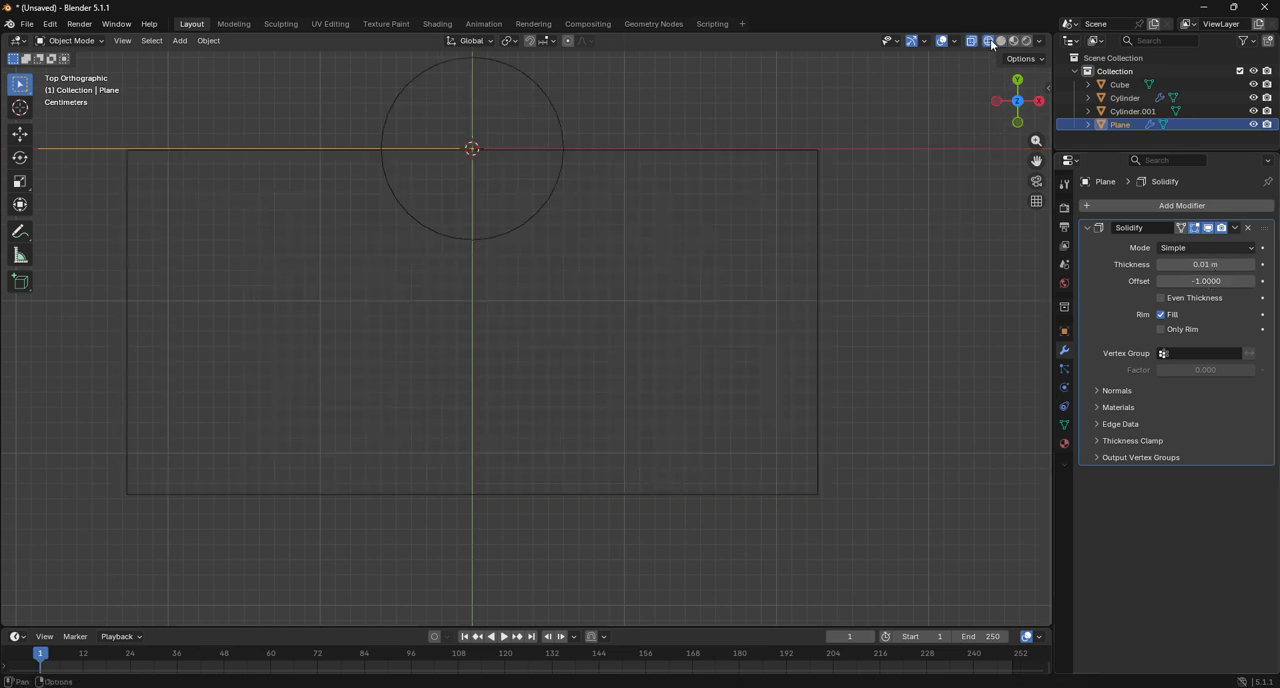
Rotate the edge object by -45° about the Z axis around the pole's center.
scroll(686, 245, "down", 1)
scroll(684, 243, "down", 1)
left_click(818, 281)
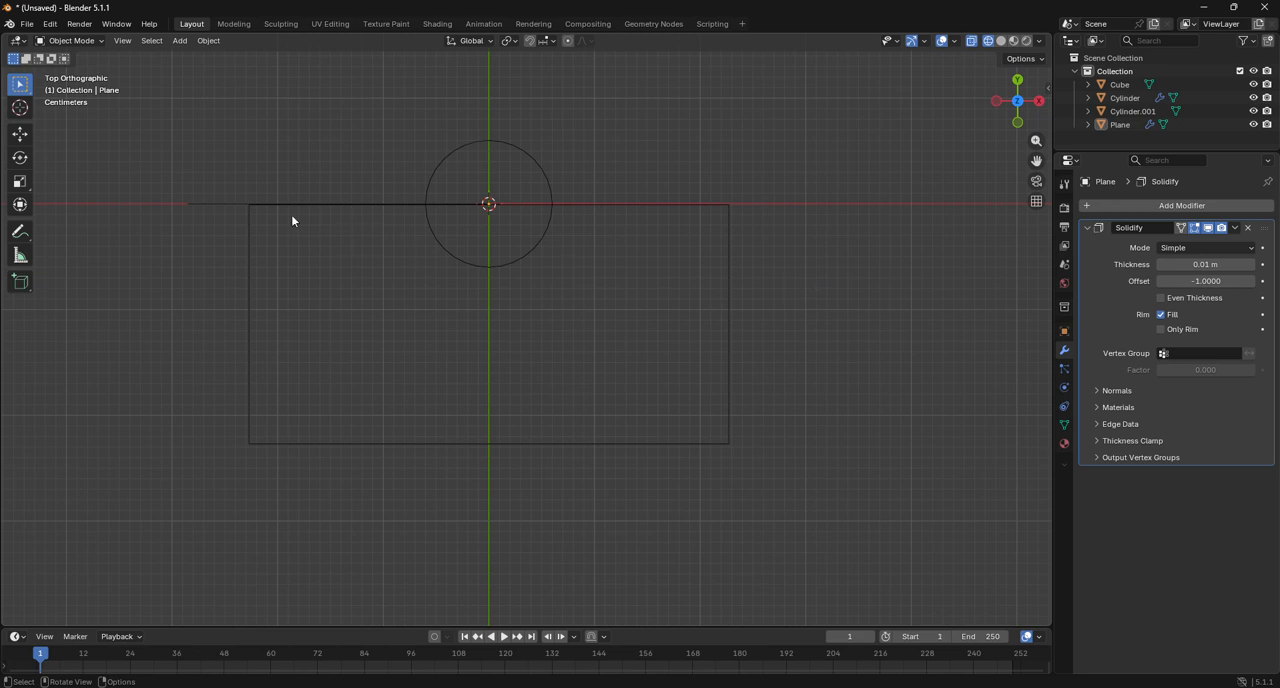
left_click(193, 205)
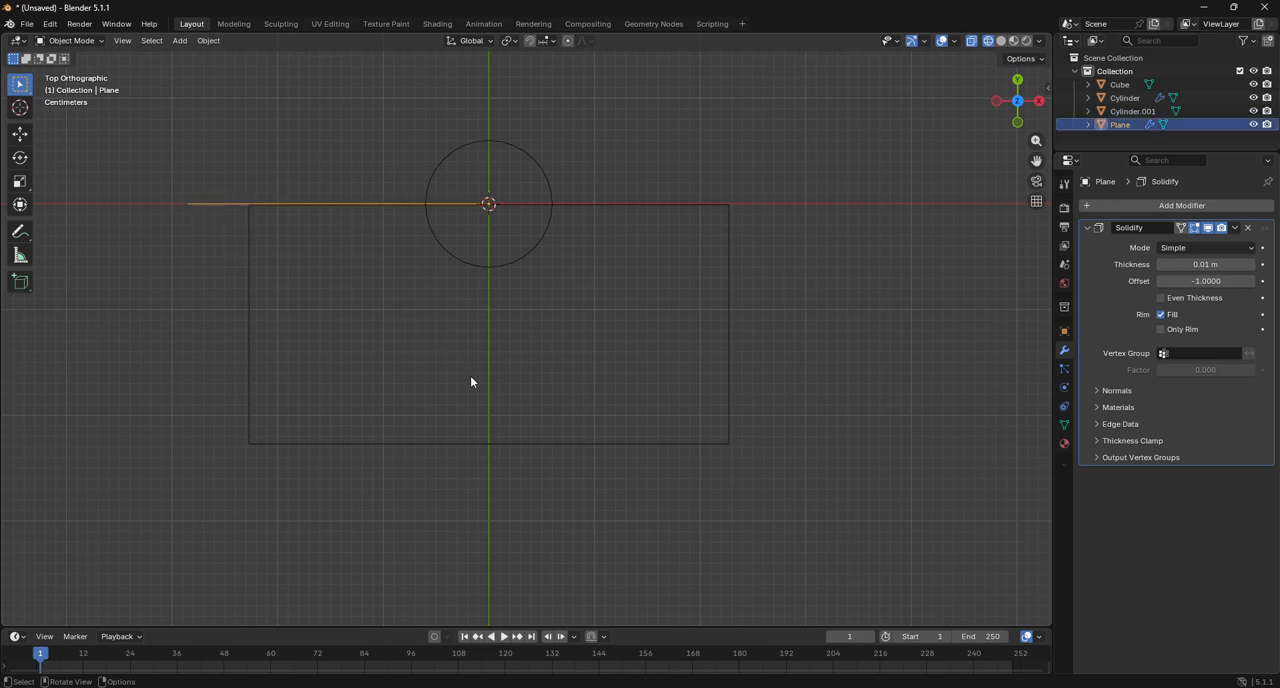
key("r")
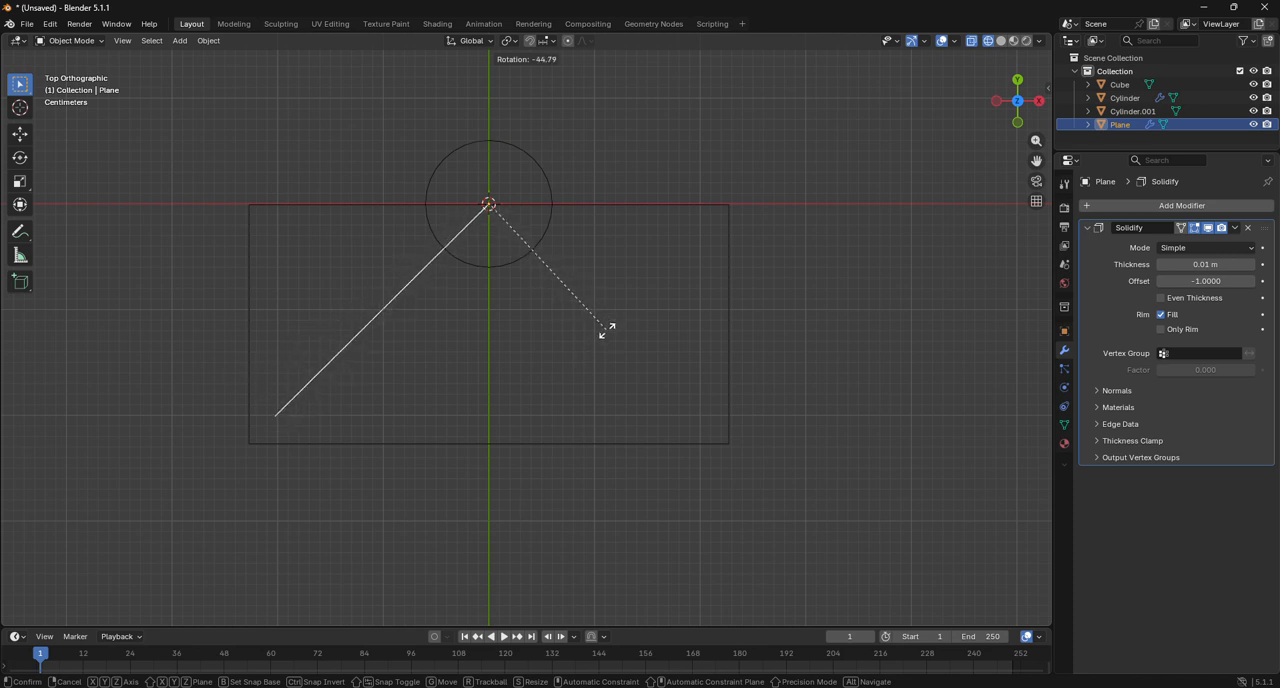
left_click(607, 333)
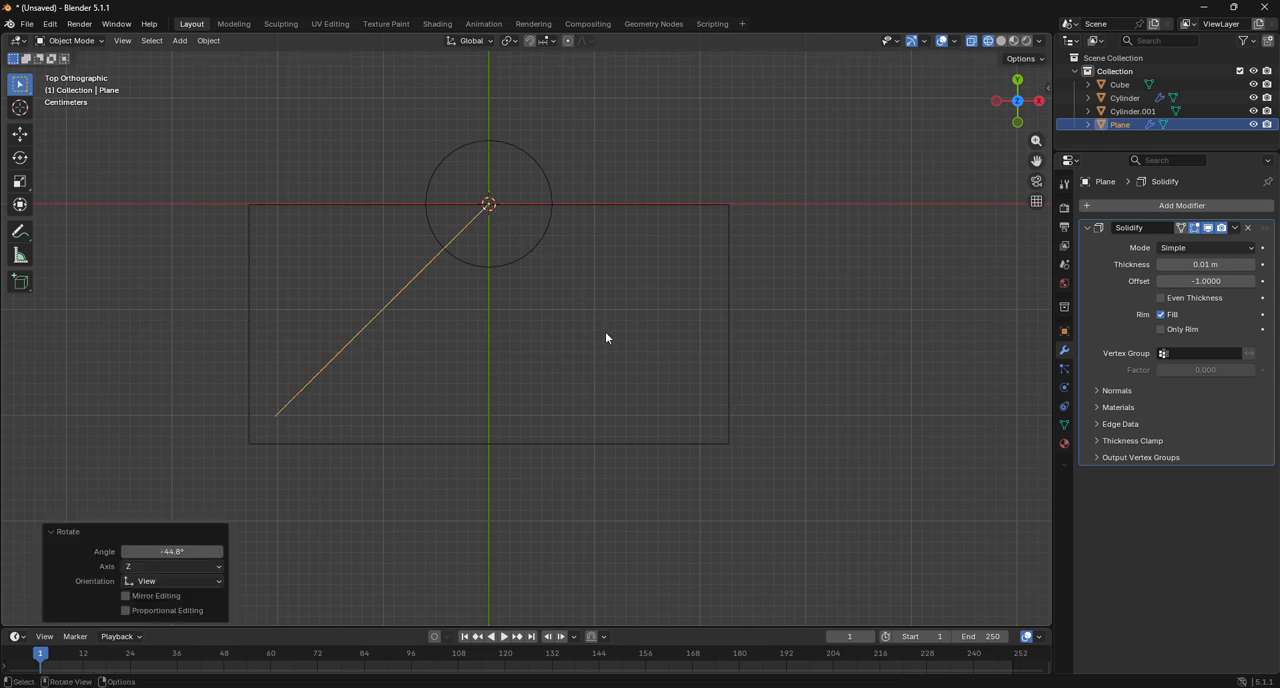
left_click(180, 551)
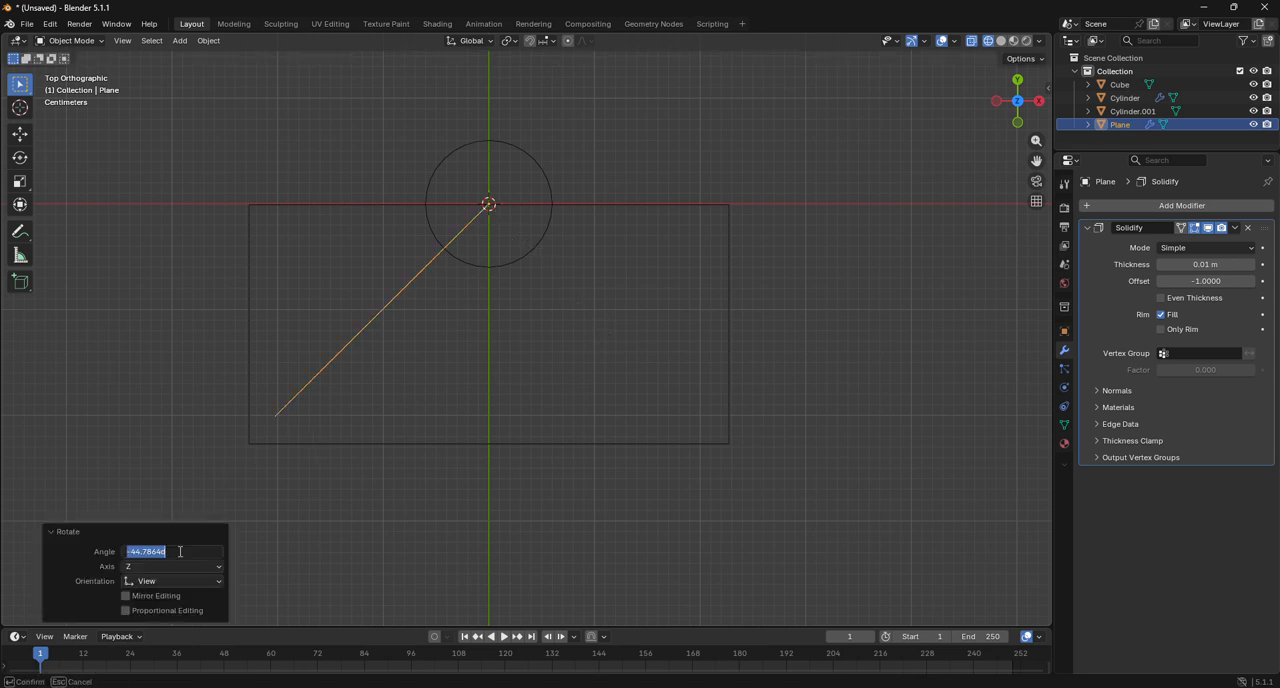
type("-1")
type("5")
key("Return")
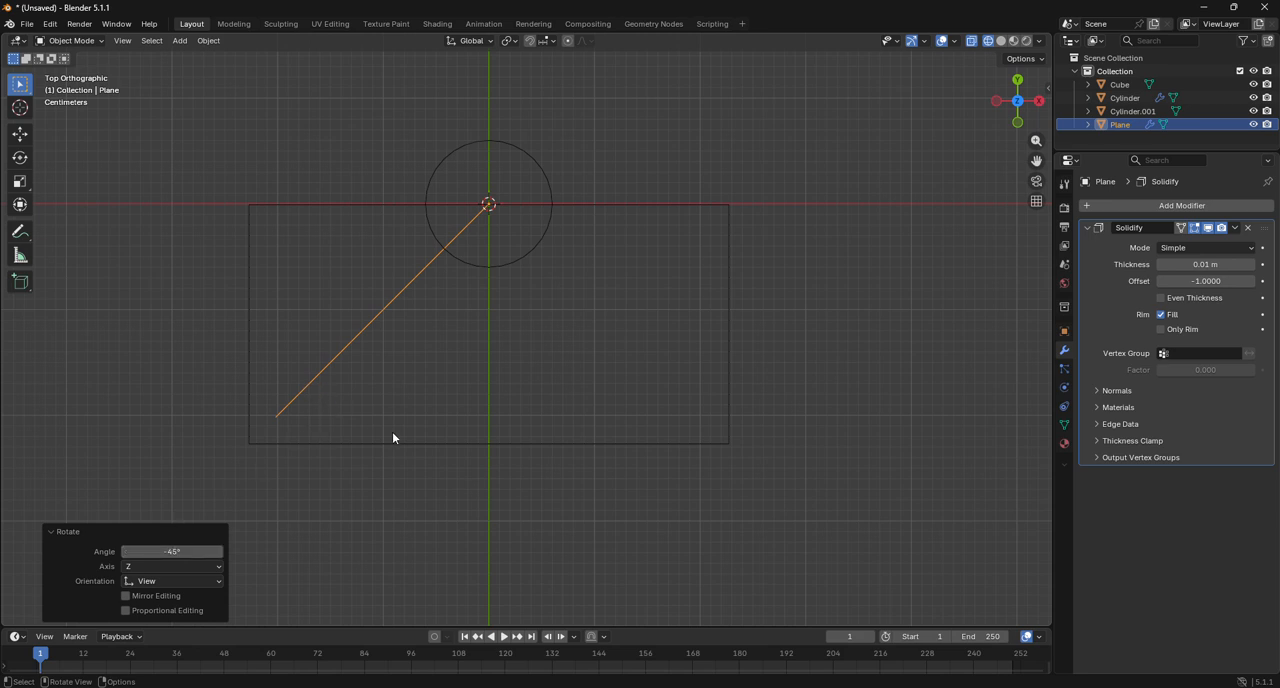
key("r")
key("Escape")
left_click(70, 41)
left_click(65, 56)
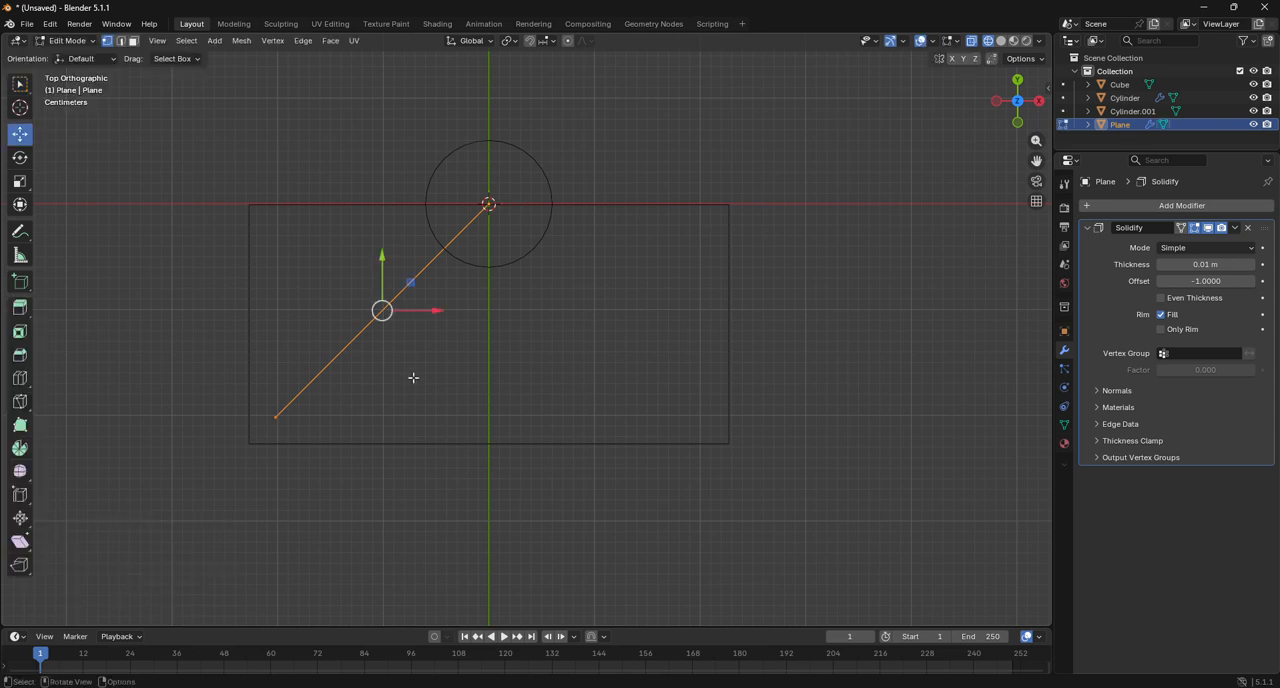
left_click(66, 41)
left_click(65, 57)
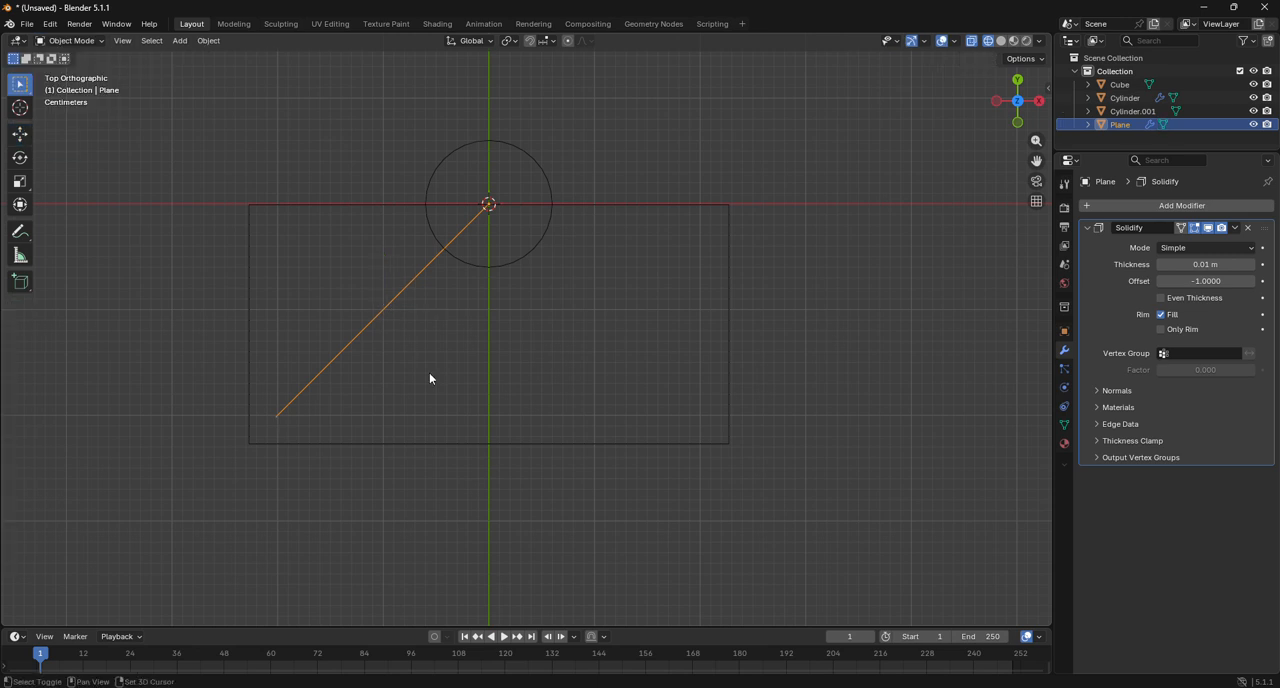
Duplicate the diagonal edge object in place and rotate the copy by -90° about the Z axis.
key("shift+d")
right_click(451, 393)
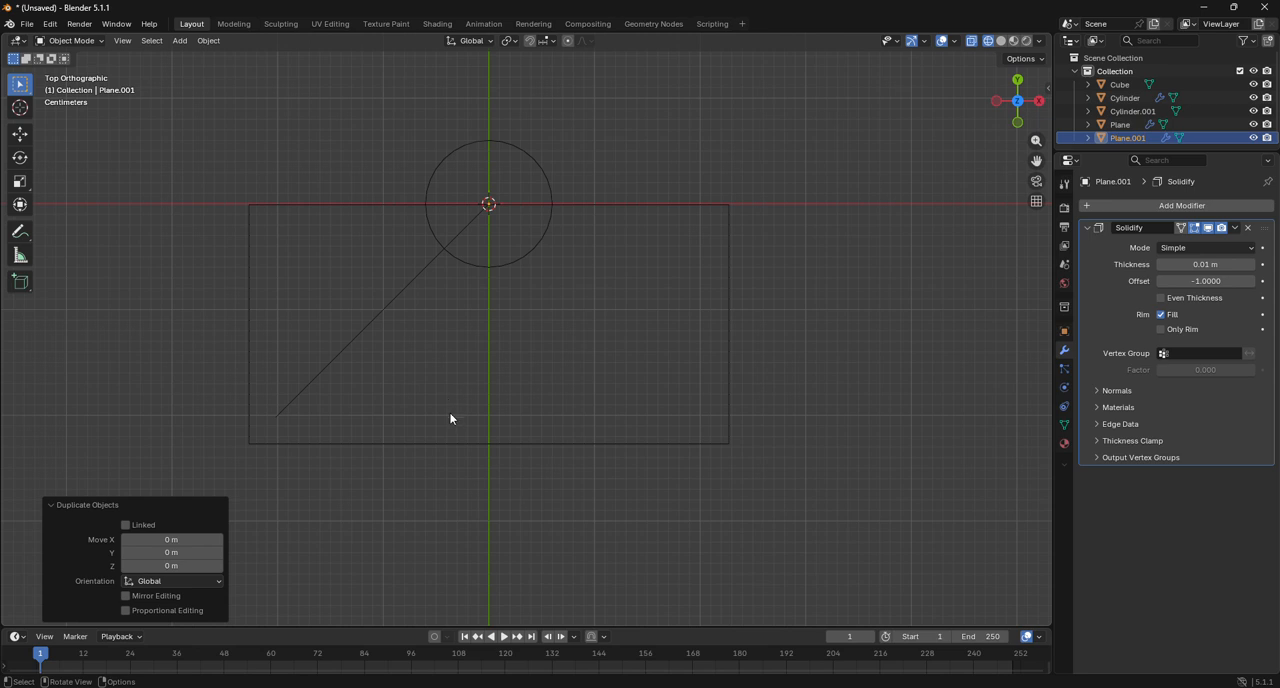
key("r")
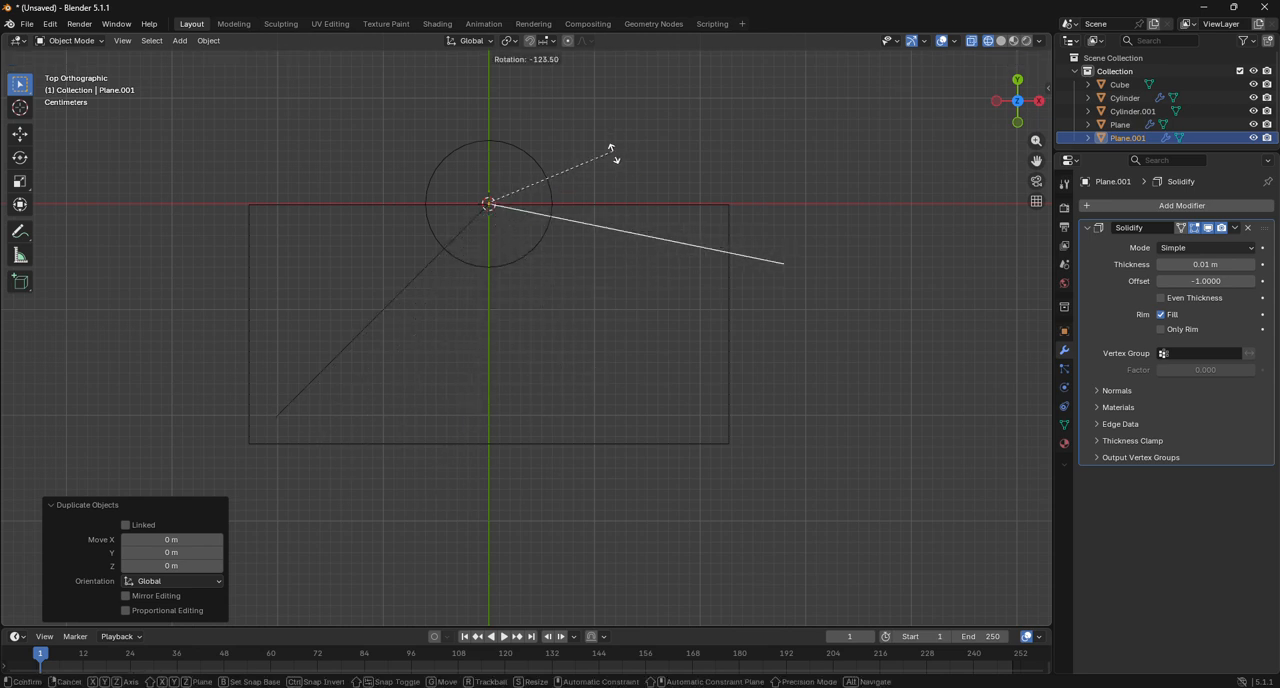
left_click(615, 214)
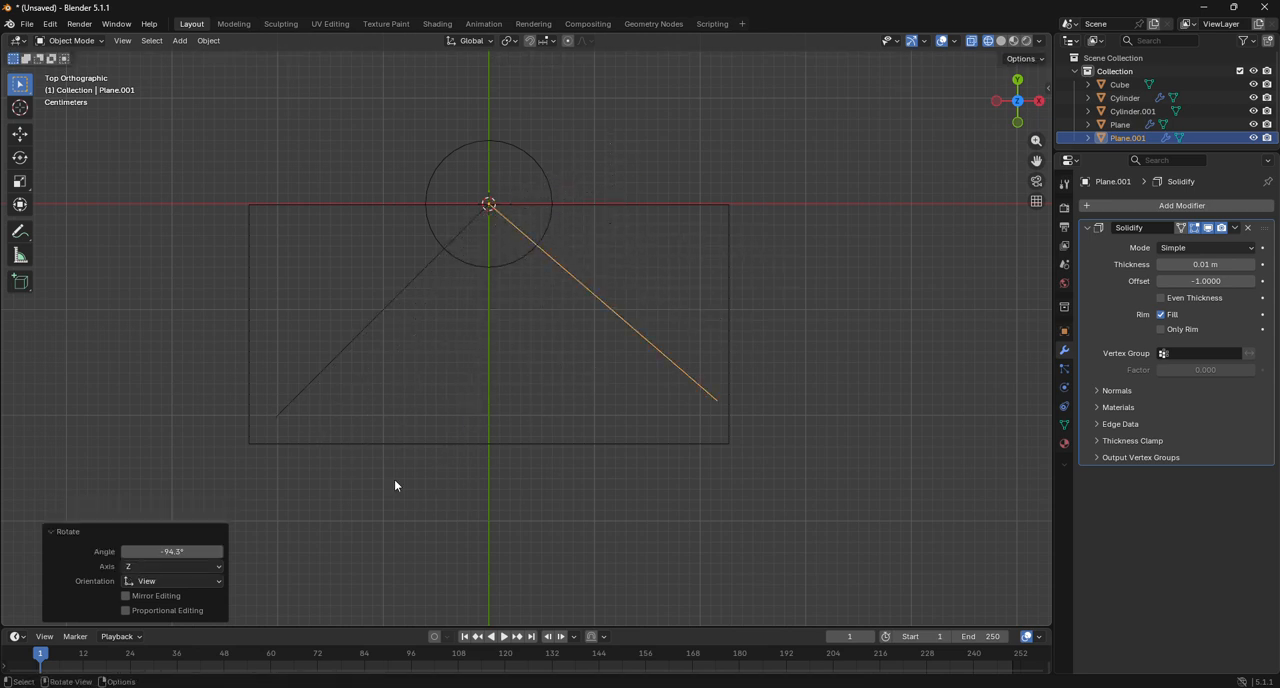
left_click(180, 552)
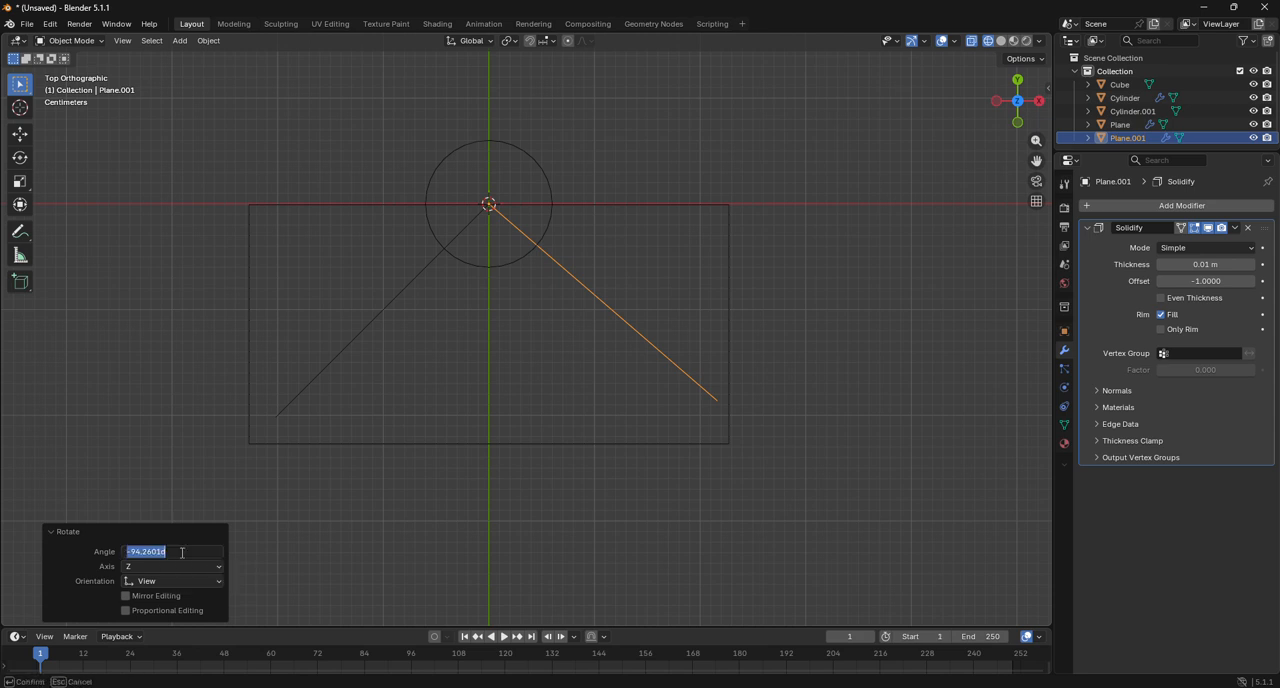
key("BackSpace")
key("Return")
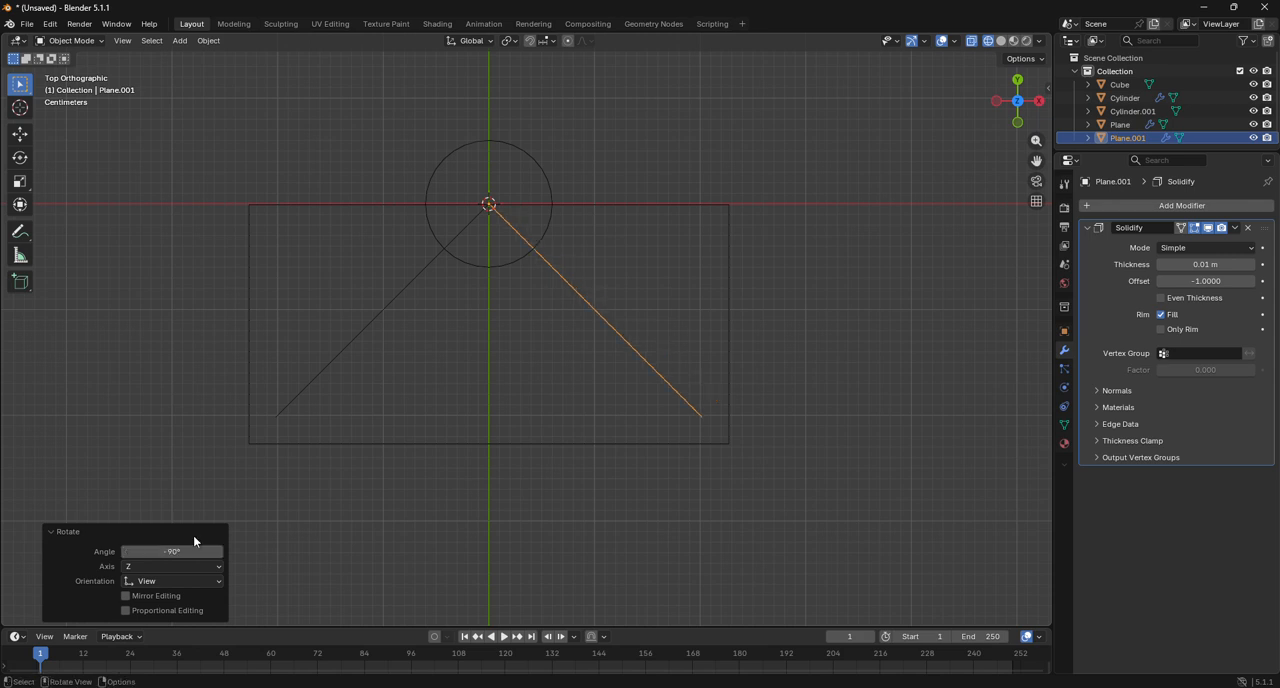
scroll(381, 438, "down", 1)
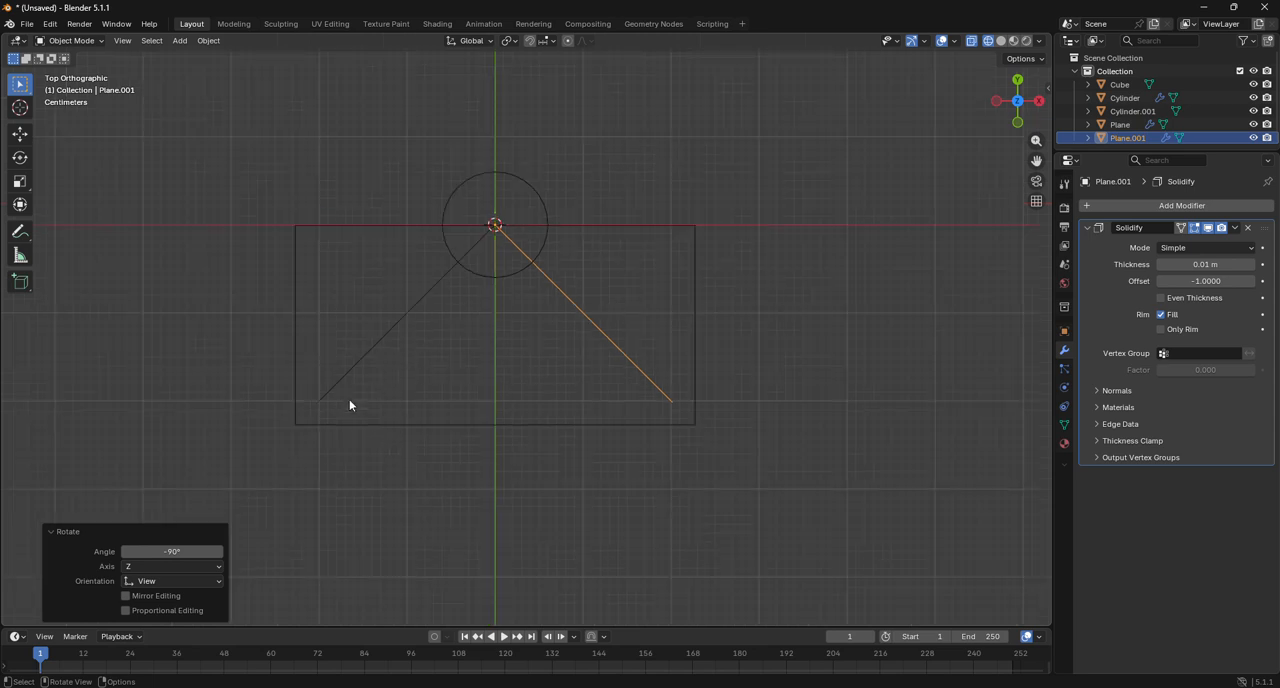
scroll(640, 386, "up", 1)
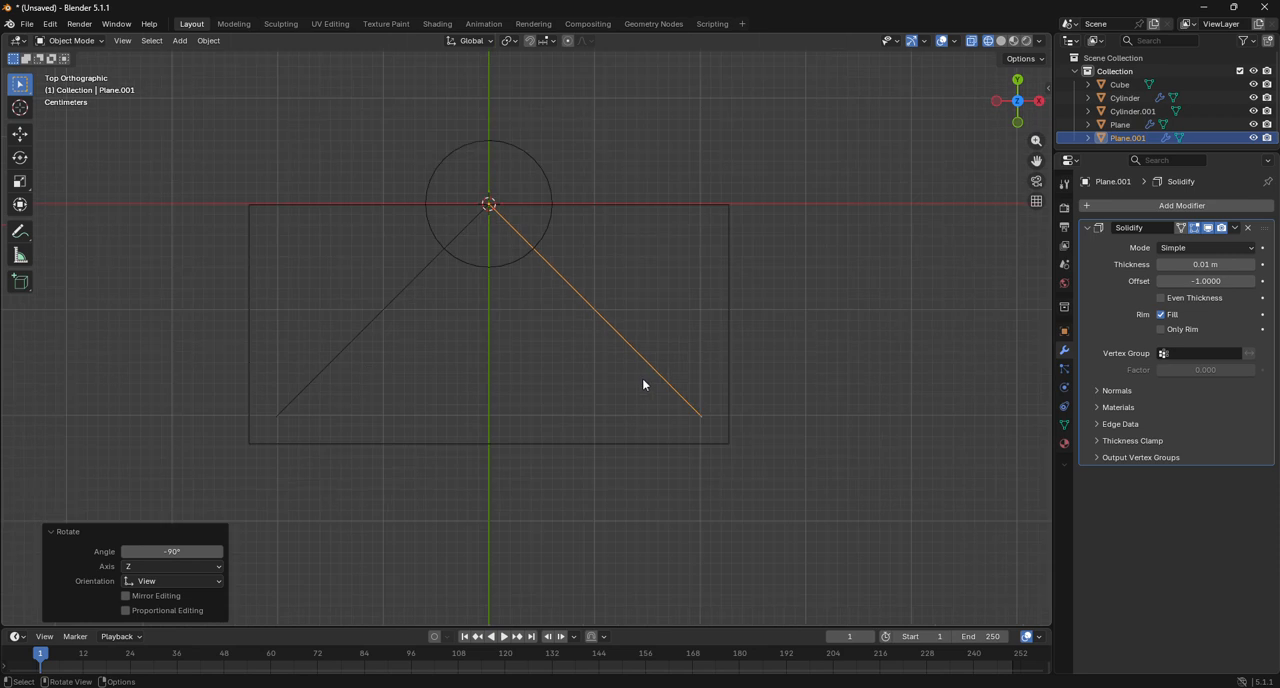
scroll(397, 397, "down", 2)
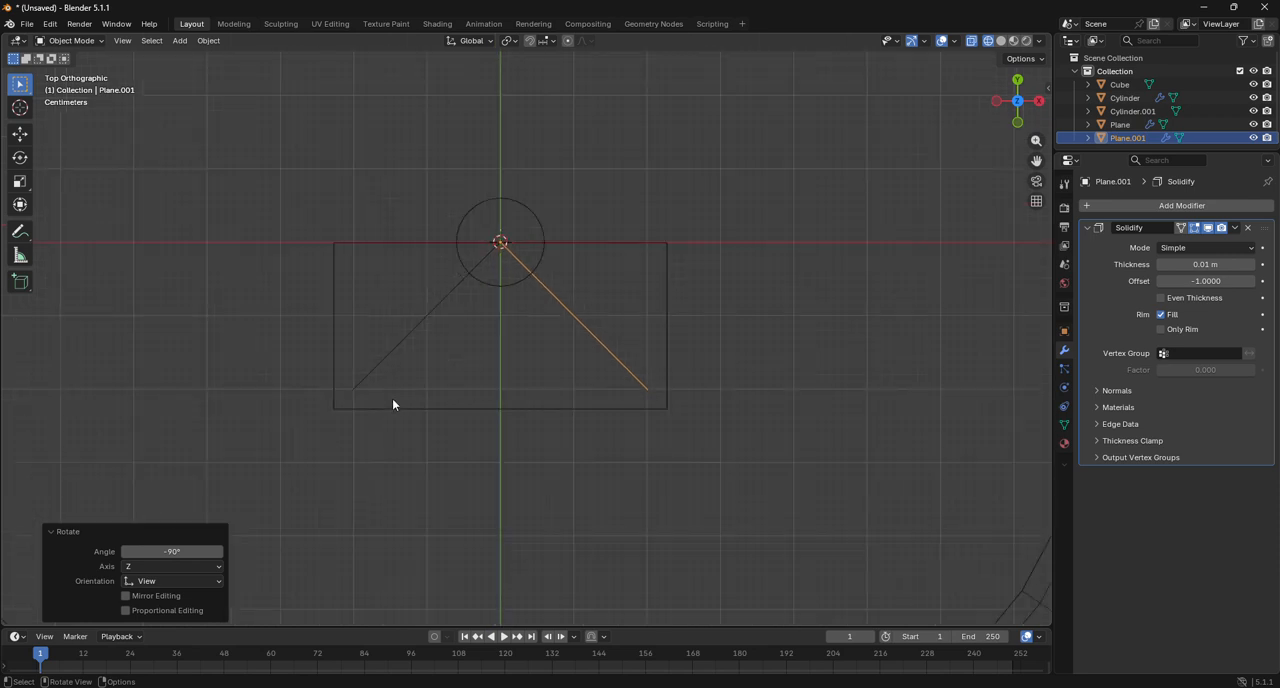
left_click_drag(172, 551, 153, 553)
key("Escape")
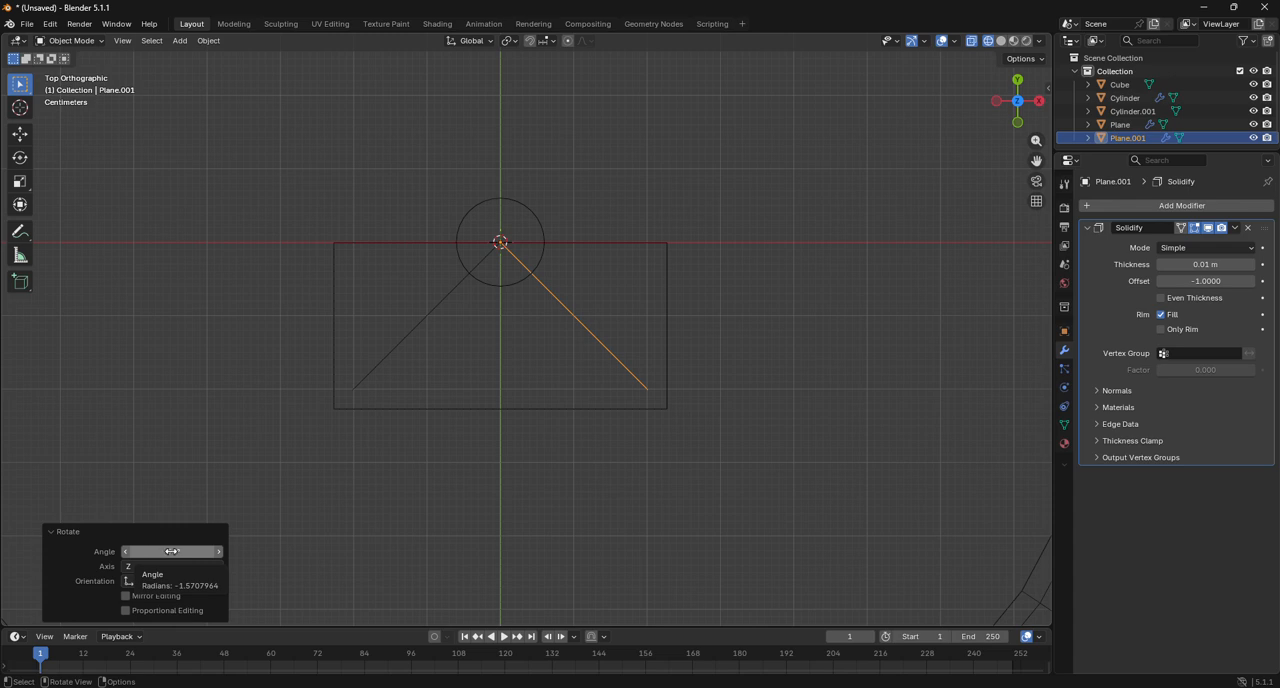
Undo the edge's duplication and rotations until only the original edge along the X axis is left.
key("ctrl+z")
key("ctrl+z")
key("ctrl+z")
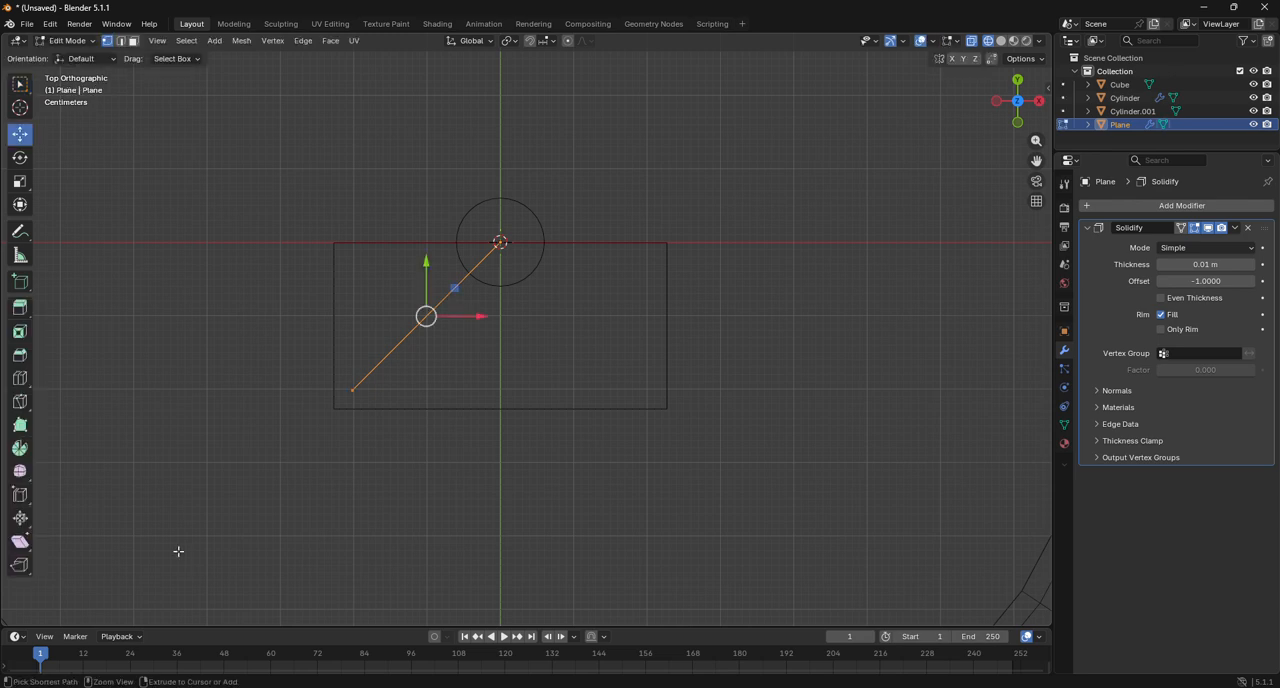
key("ctrl+z")
key("ctrl+z")
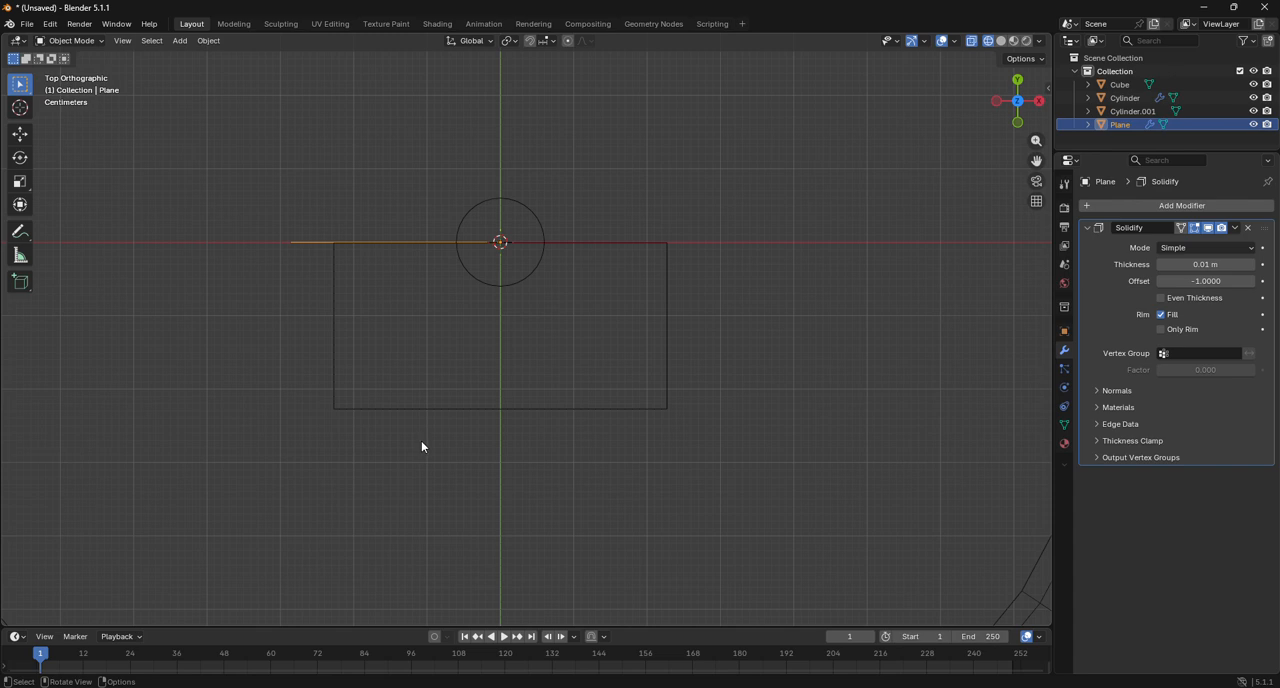
Duplicate the edge object in place and rotate the copy by 120° about the Z axis.
key("shift+d")
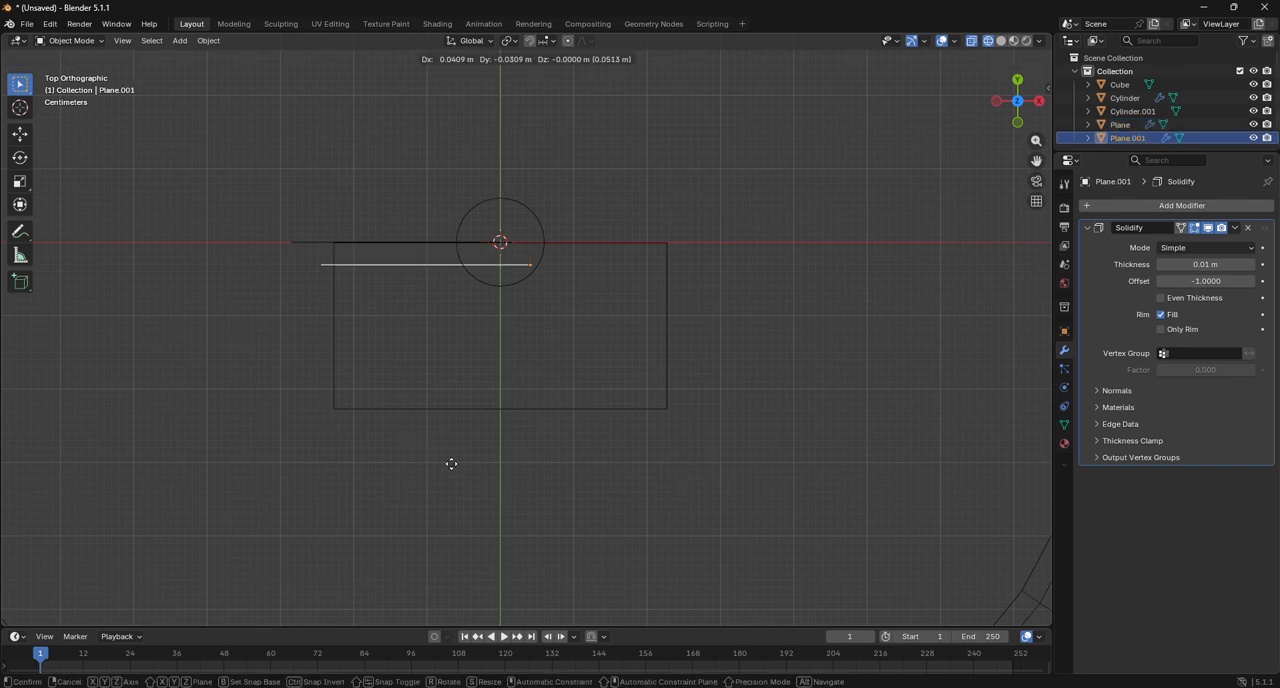
right_click(451, 463)
key("r")
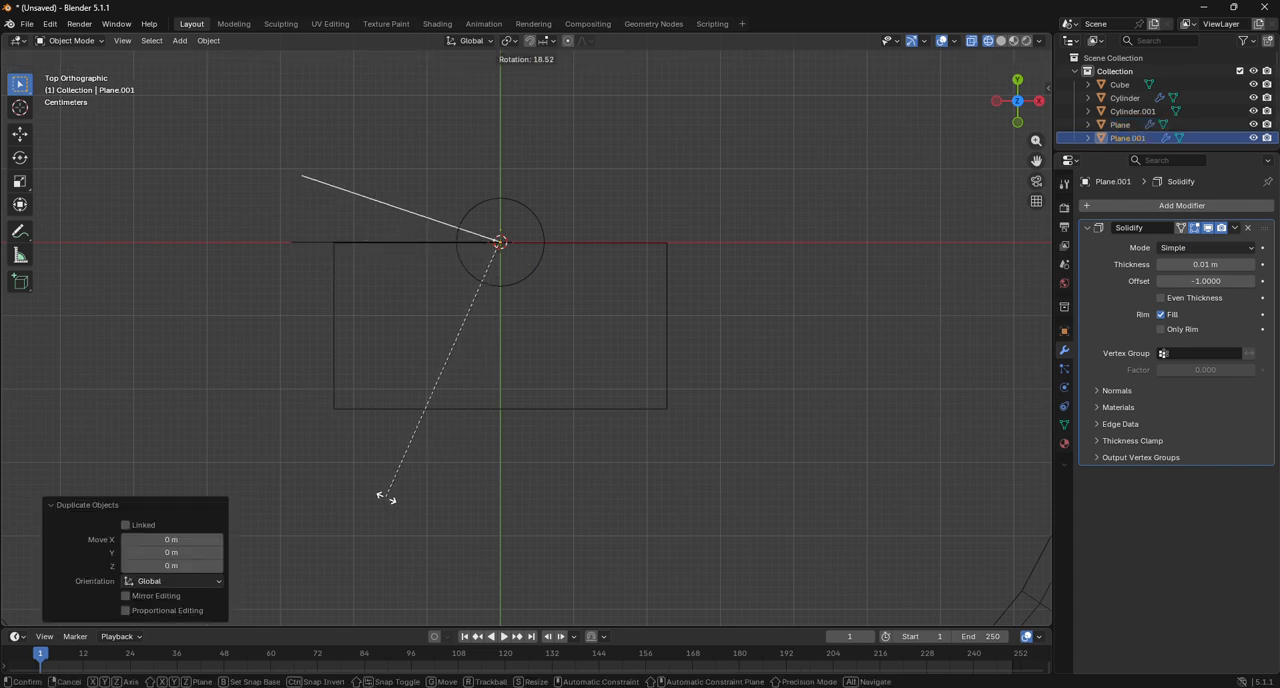
left_click(376, 499)
left_click(168, 554)
type("1")
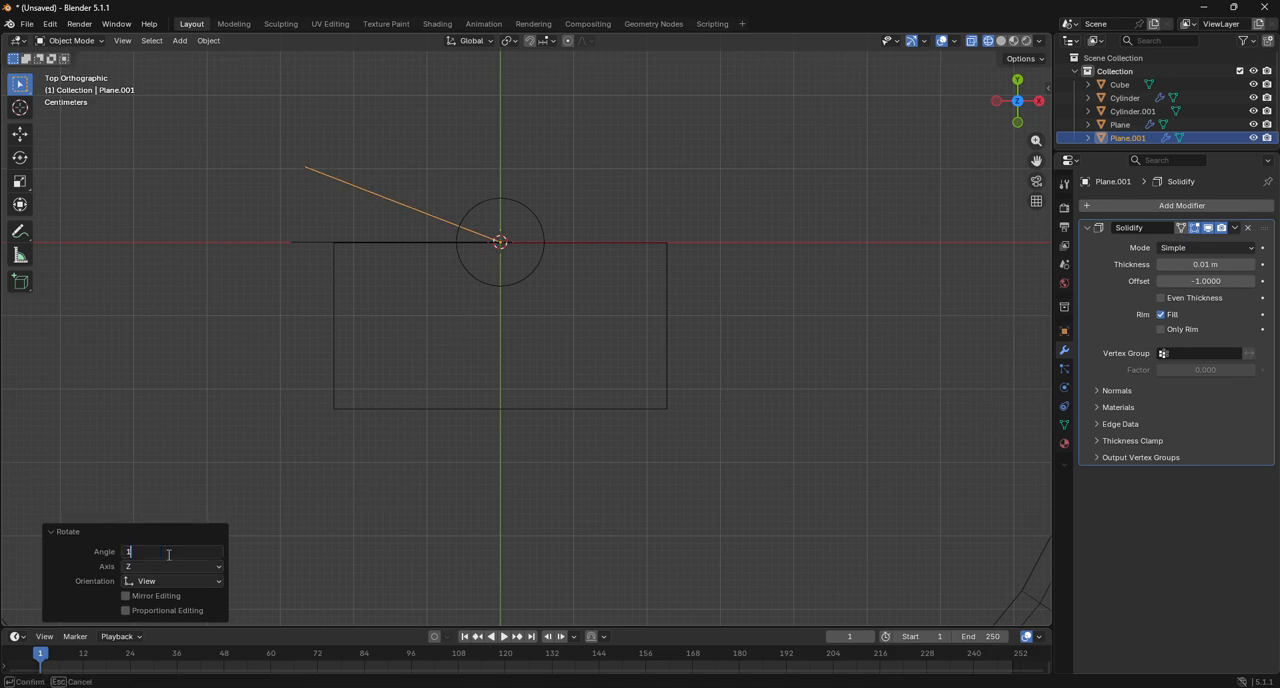
type("20")
key("Return")
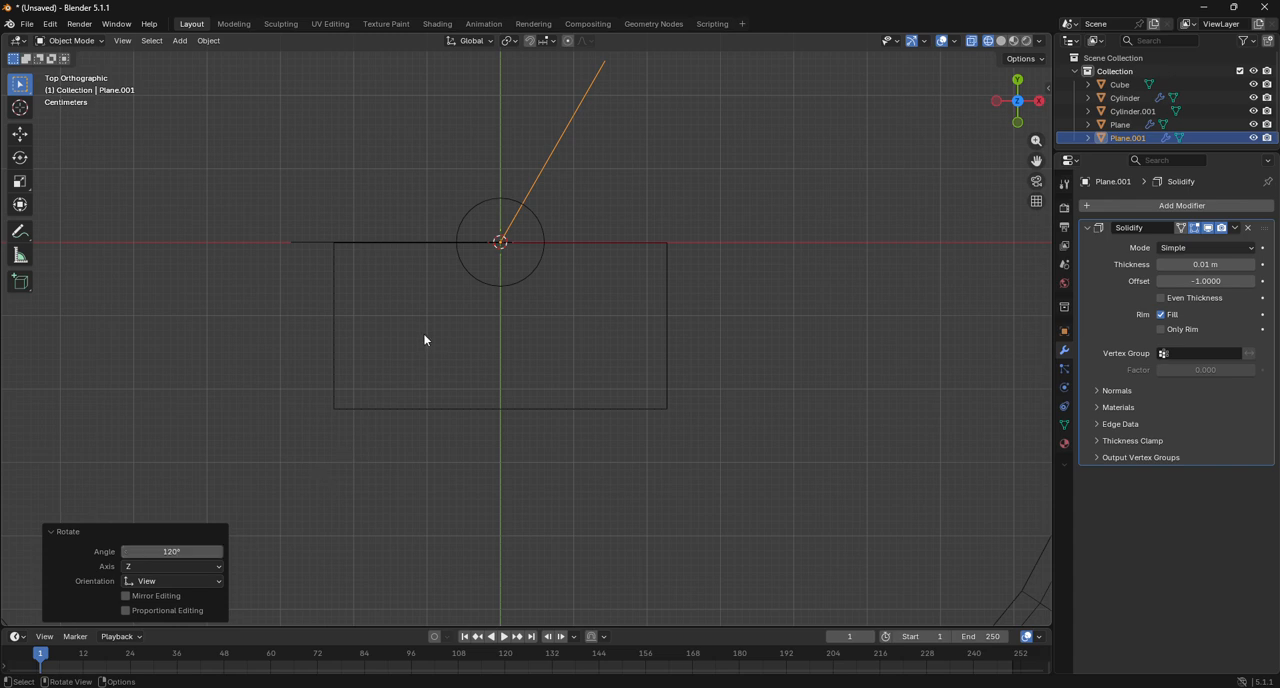
Duplicate the rotated edge copy in place and rotate this third edge by a further 120° about the Z axis.
key("shift")
key("shift+d")
right_click(466, 390)
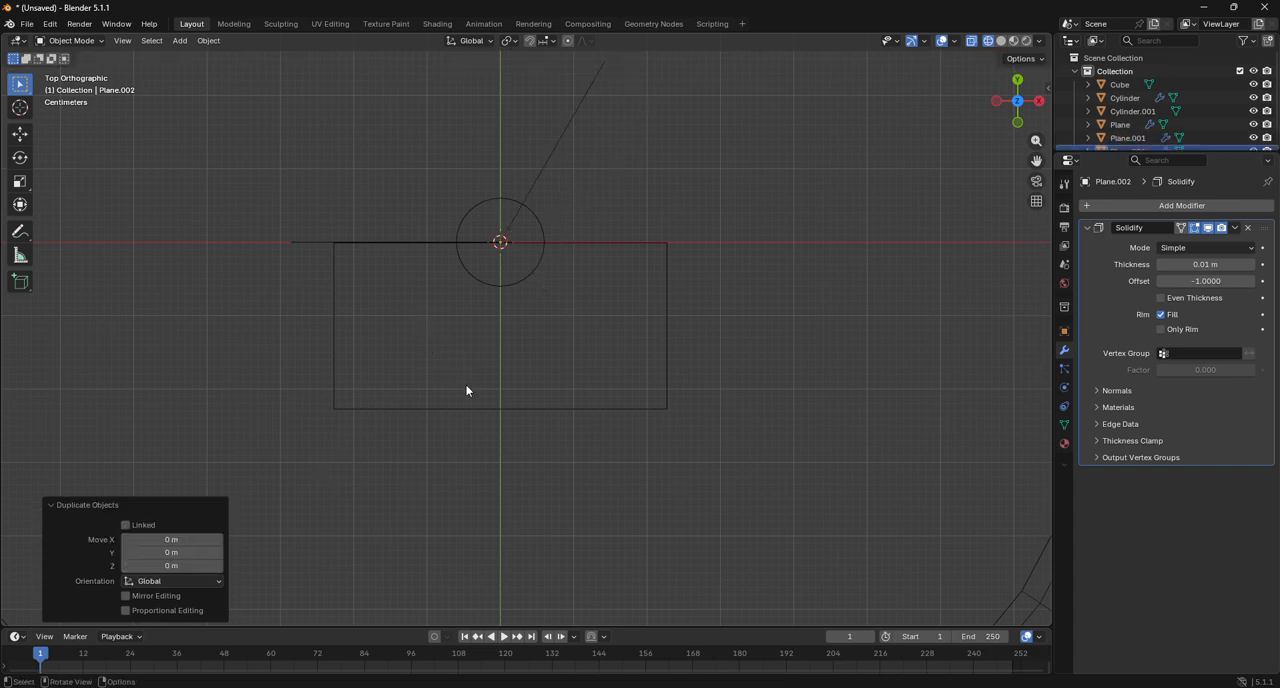
key("r")
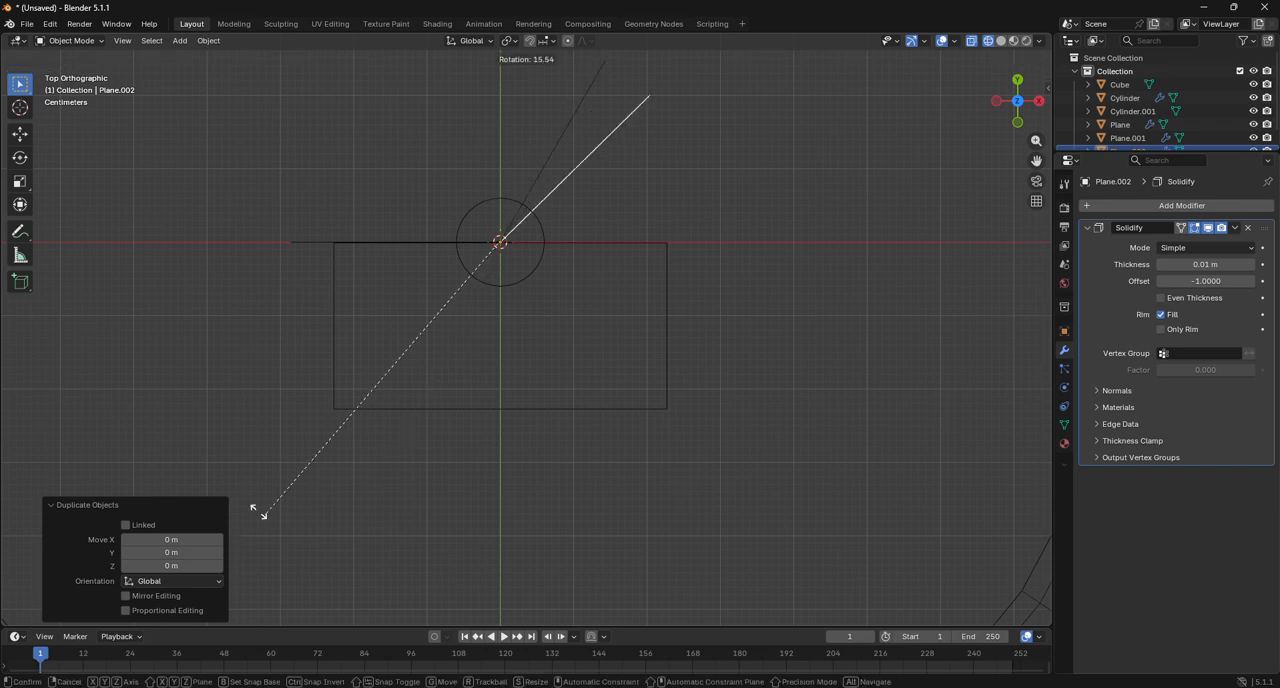
left_click(130, 262)
left_click(179, 552)
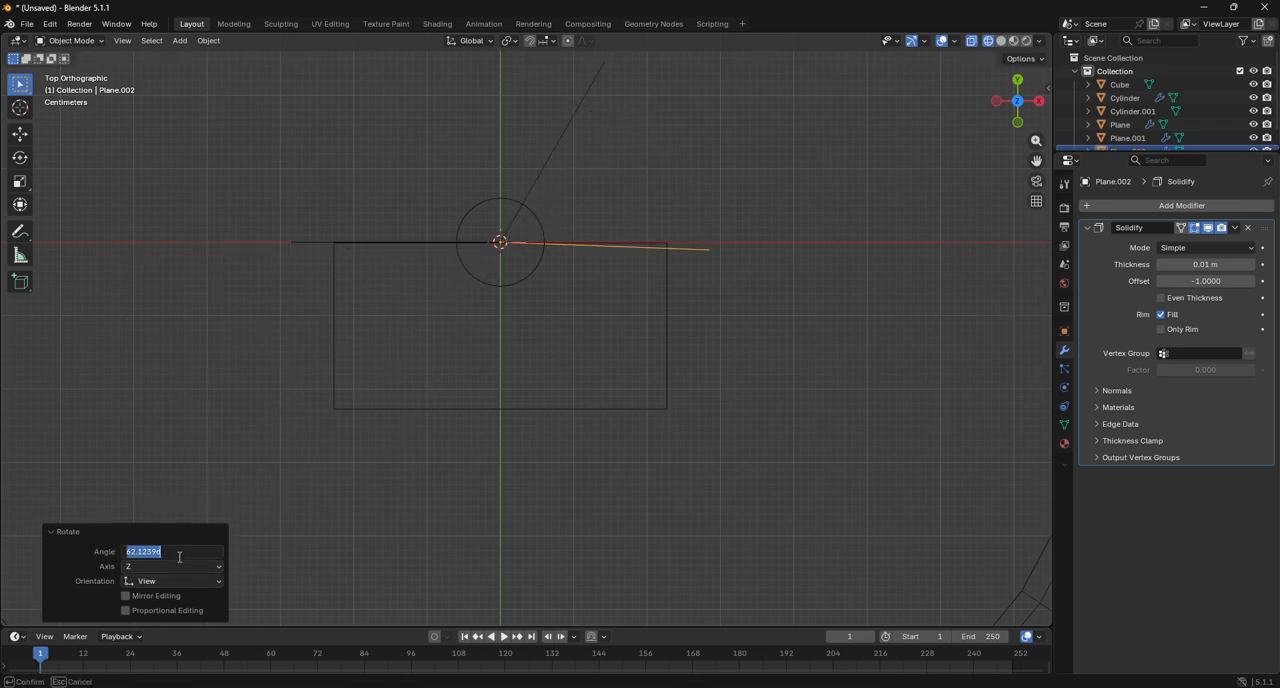
type("120")
key("Return")
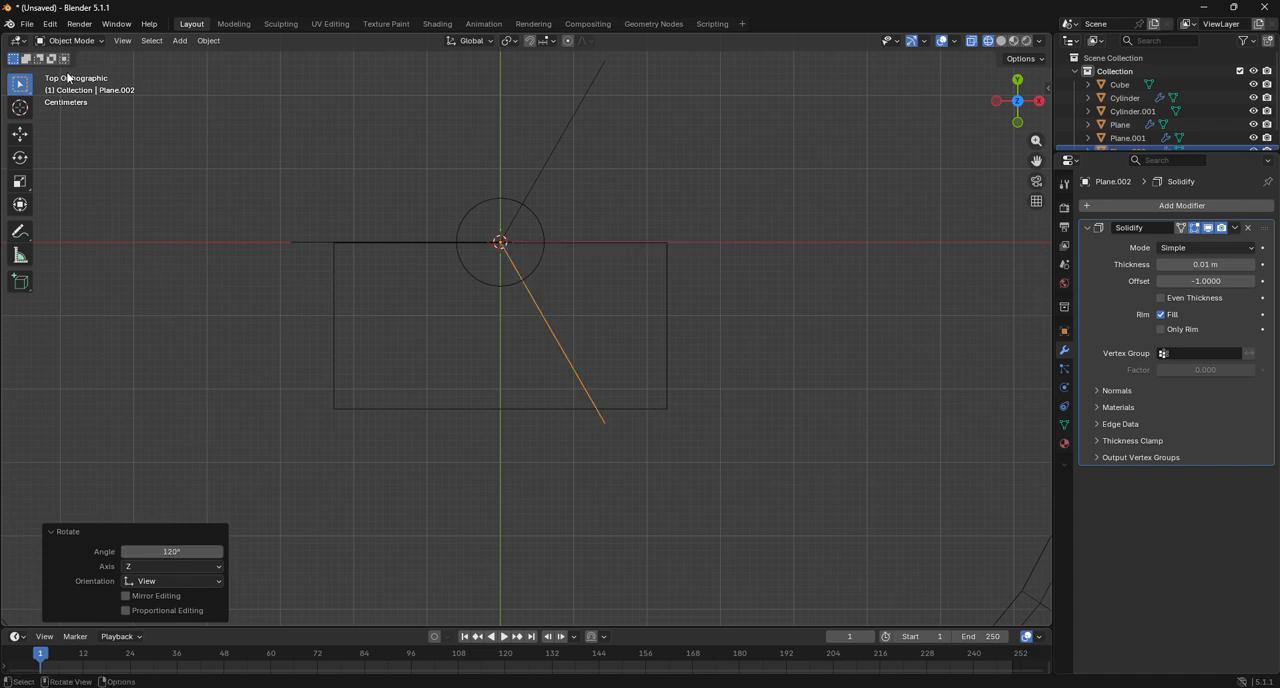
Select all three spoke edges and join them into a single object.
left_click(410, 168)
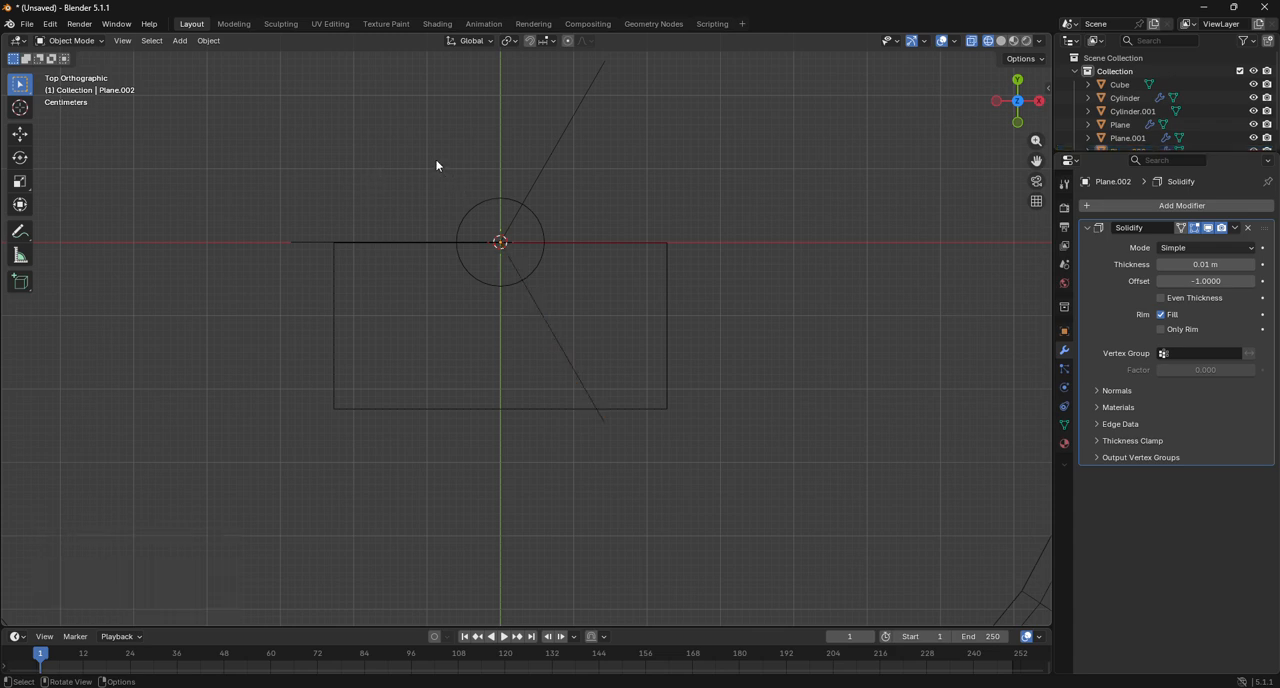
left_click(404, 243)
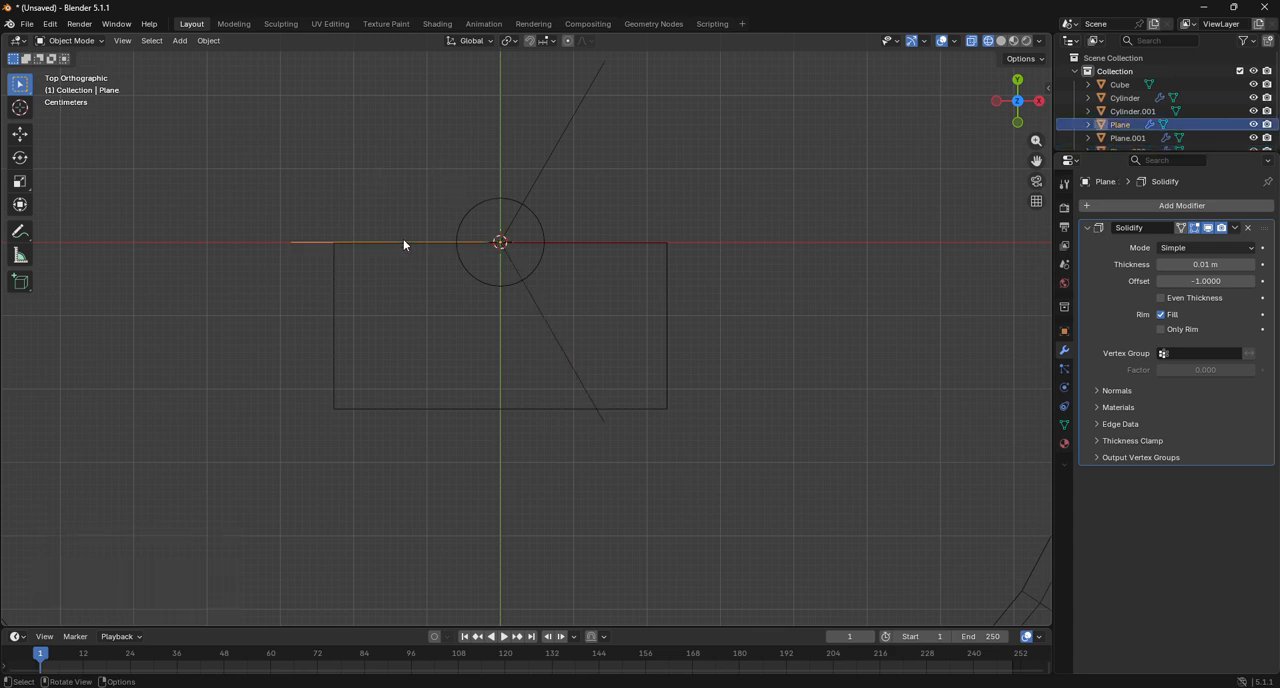
left_click(545, 167, "shift")
left_click(554, 325, "shift")
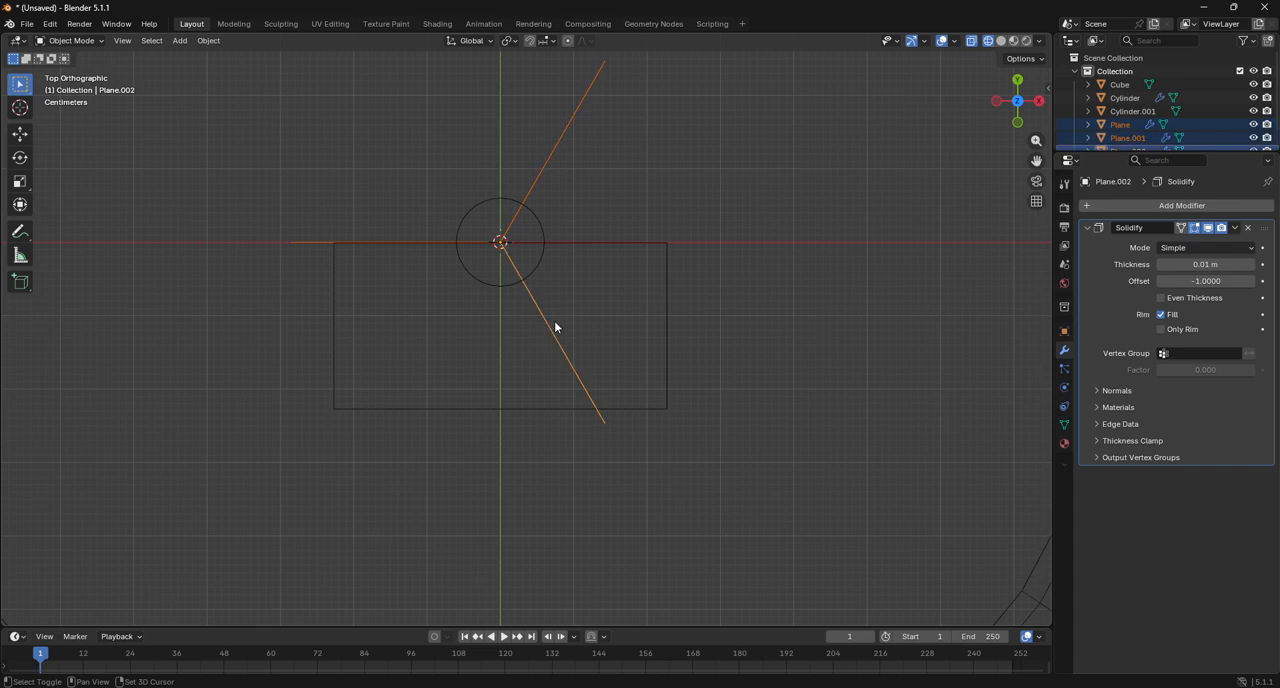
right_click(561, 308)
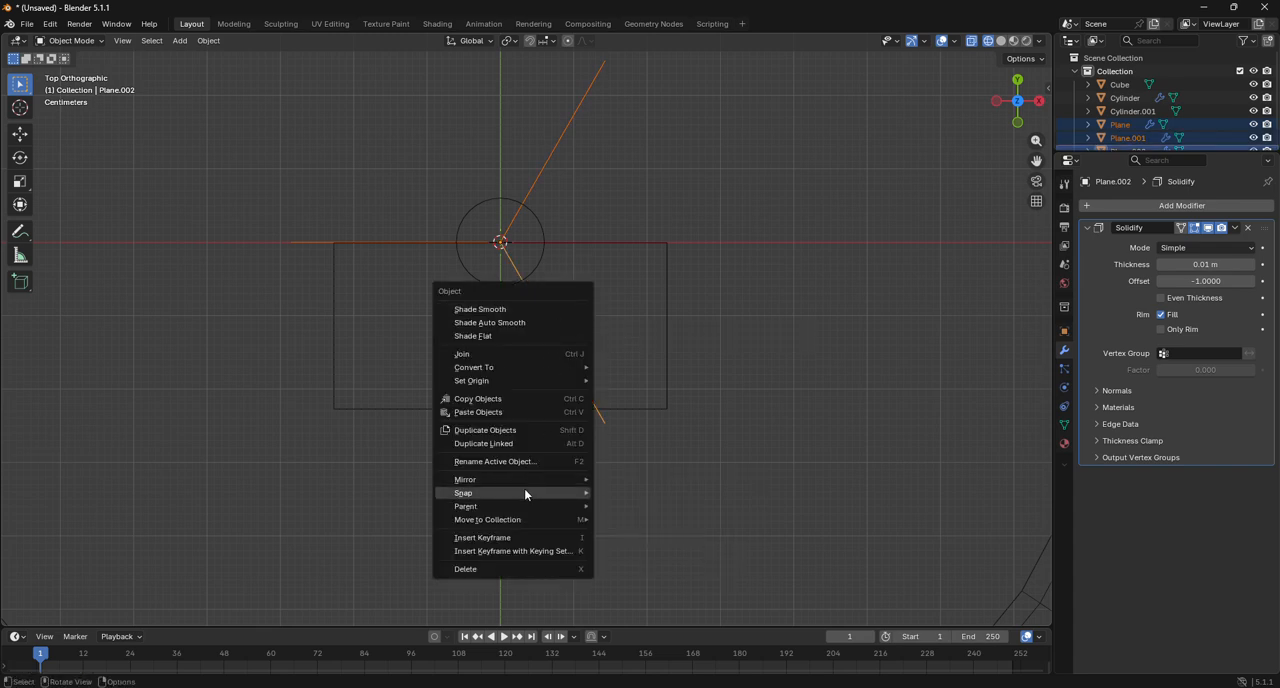
left_click(494, 355)
Rotate the joined spokes object by -30° about the Z axis so one spoke lies along the Y axis.
scroll(492, 486, "up", 5)
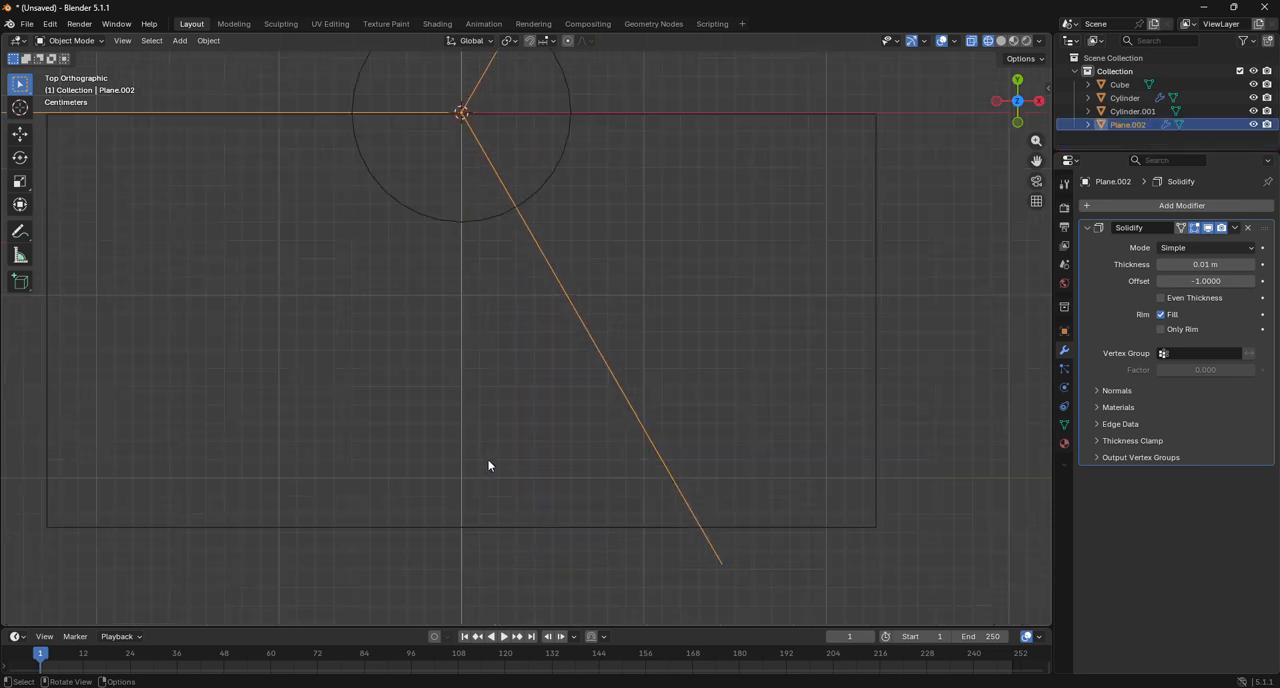
middle_click_drag(945, 210, 1013, 455, "shift")
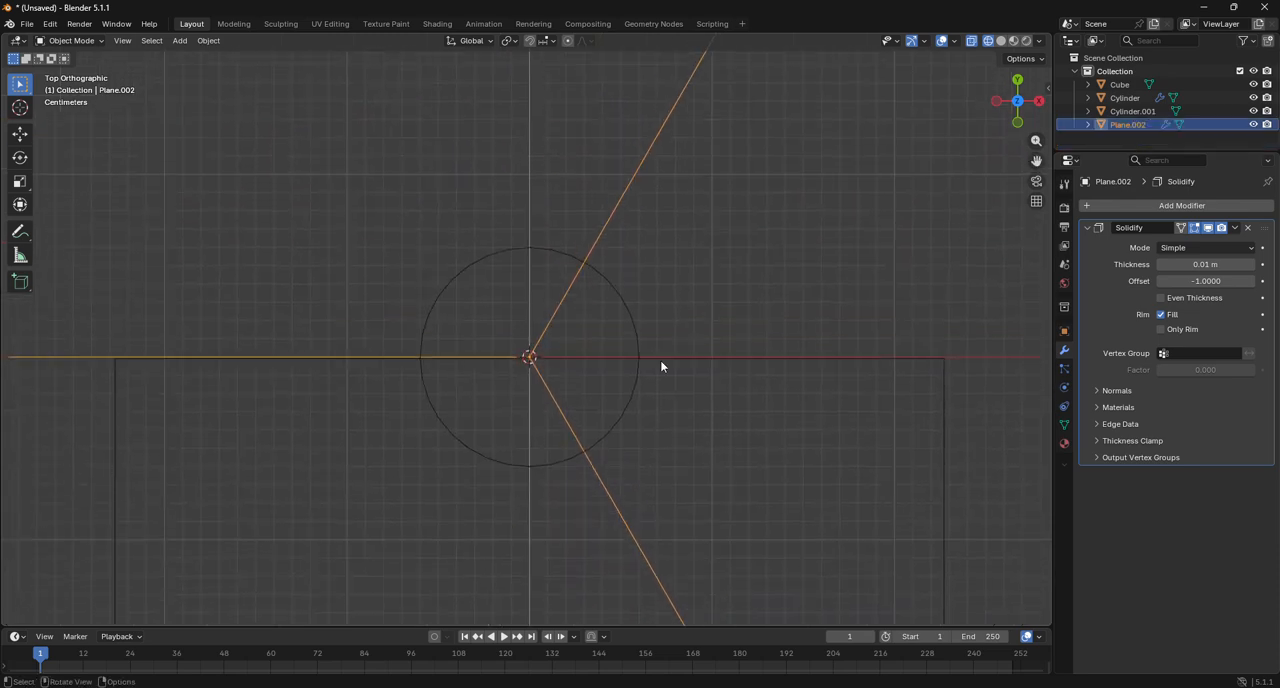
key("r")
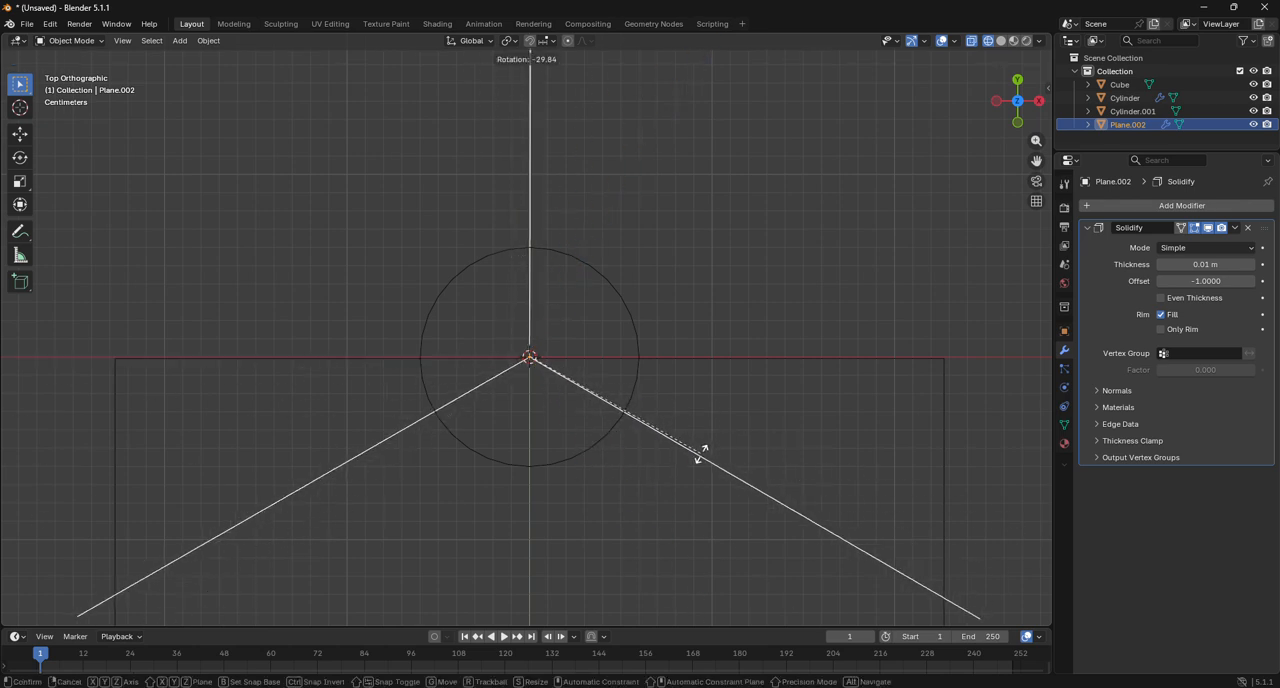
left_click(702, 455)
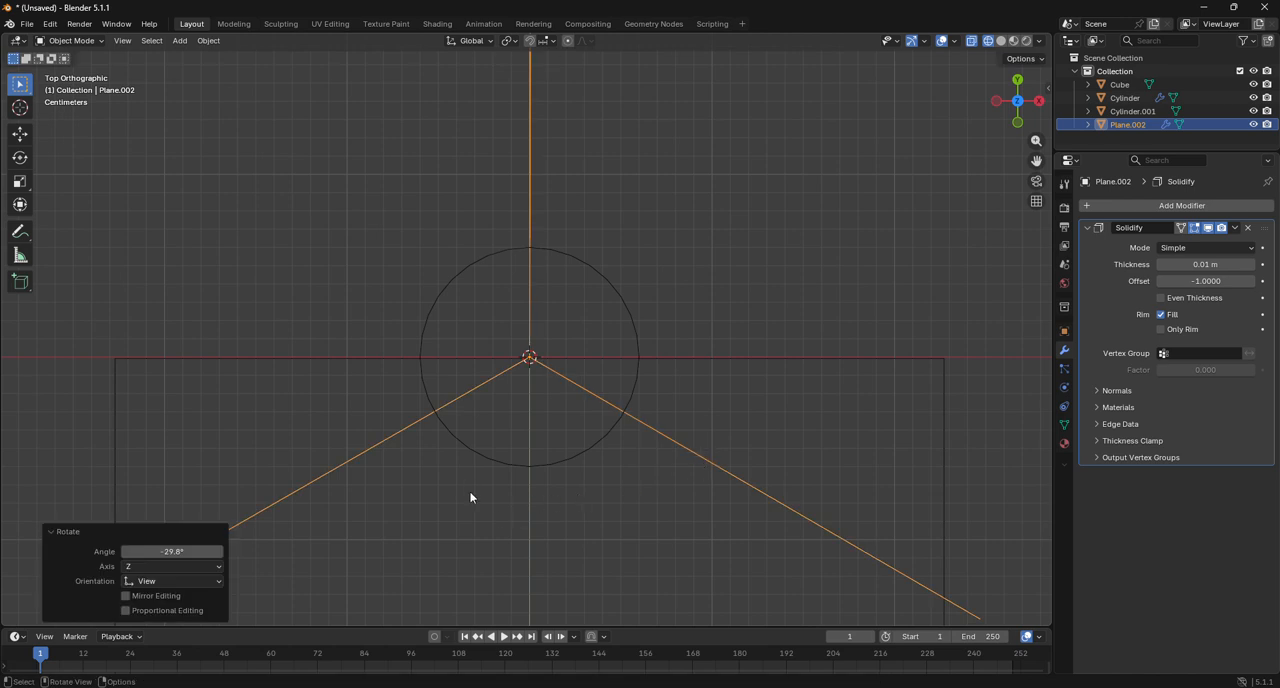
left_click(194, 552)
type("-")
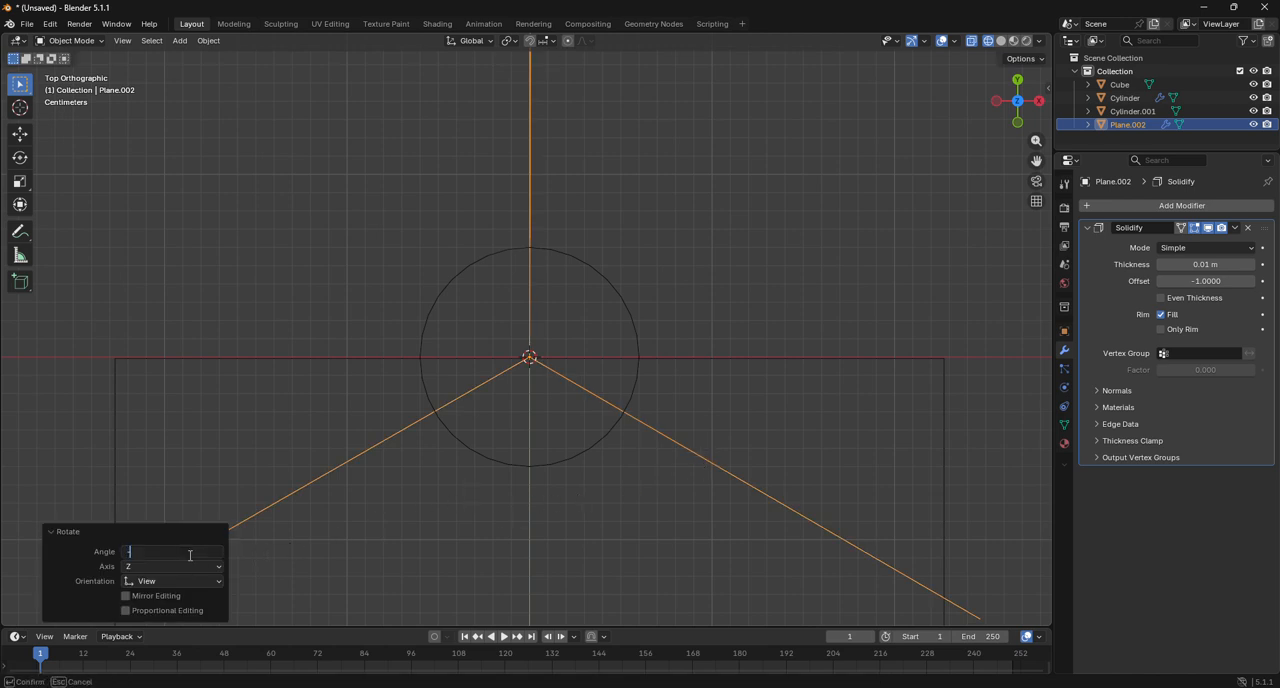
type("30")
key("Return")
left_click(700, 320)
Edit the block's mesh and add one centred loop cut along the Y axis, with a slide factor of 0.
scroll(709, 309, "down", 3)
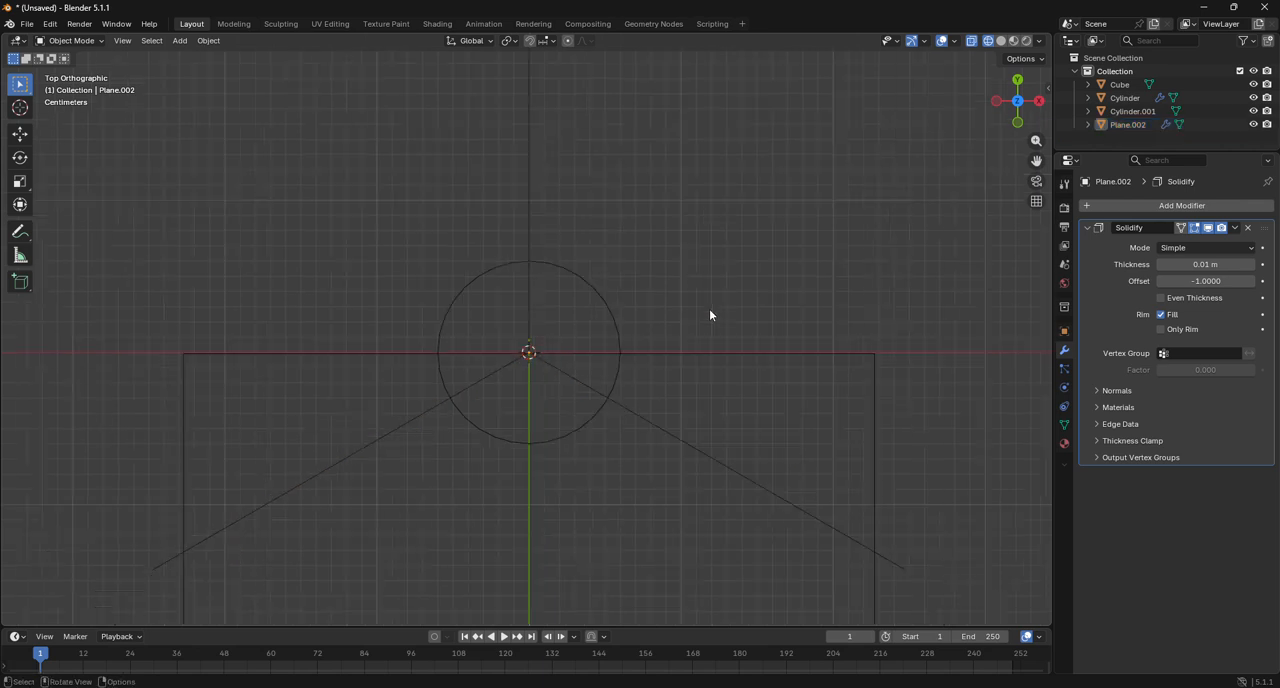
left_click(286, 411)
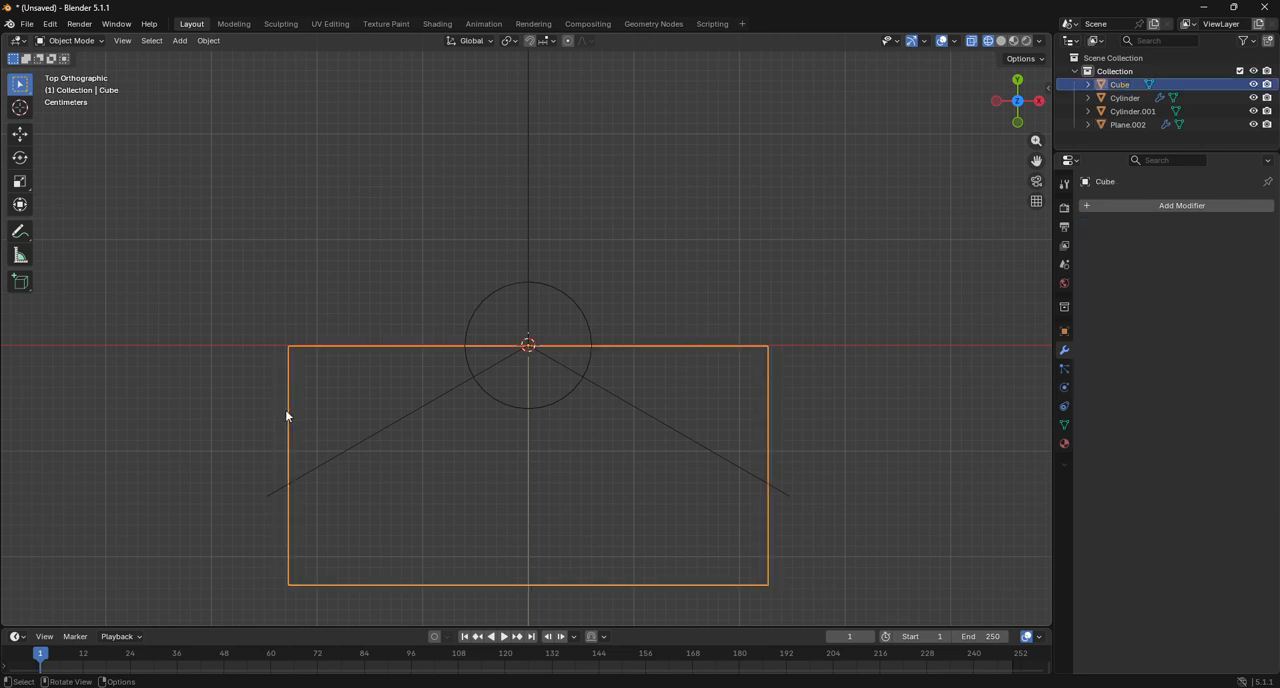
left_click(70, 40)
left_click(82, 72)
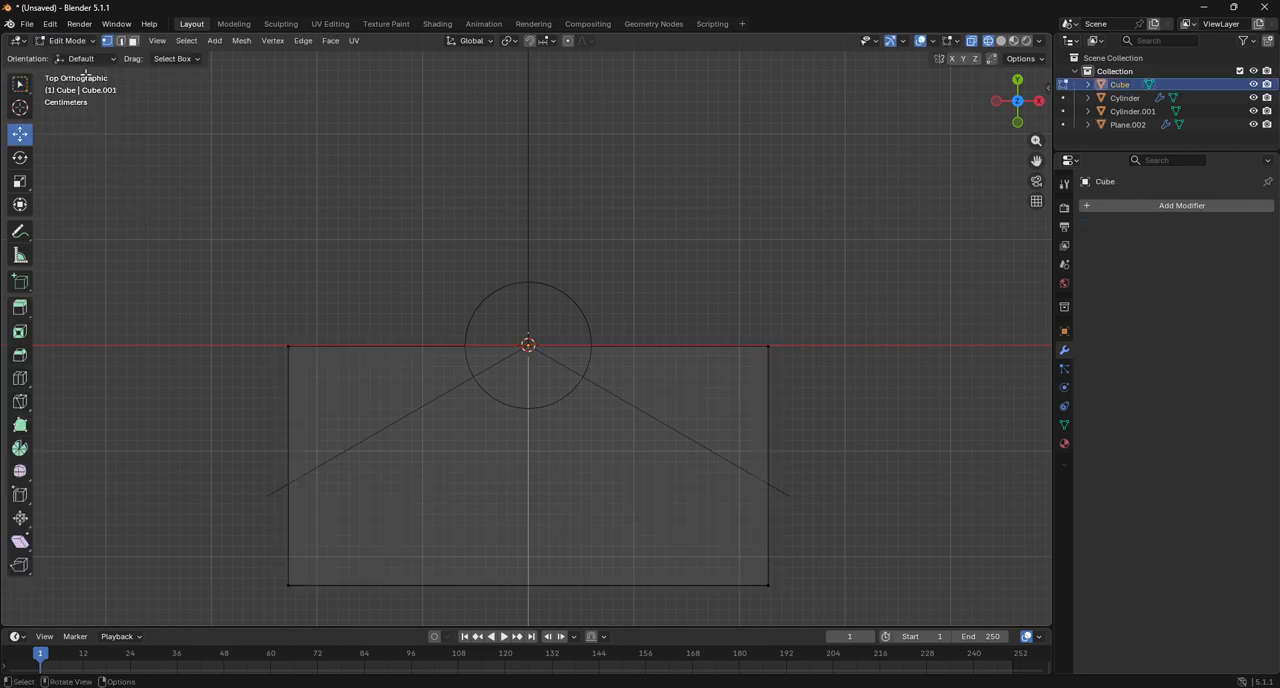
left_click_drag(1036, 161, 1033, 51)
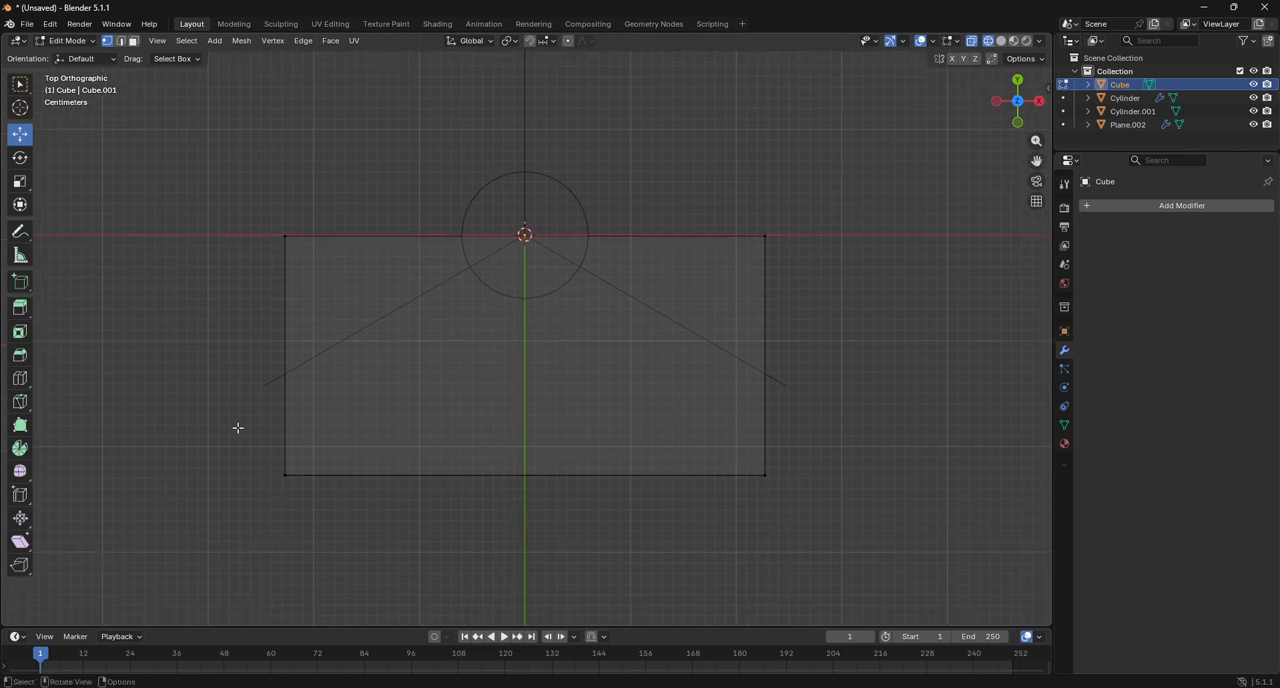
left_click(19, 378)
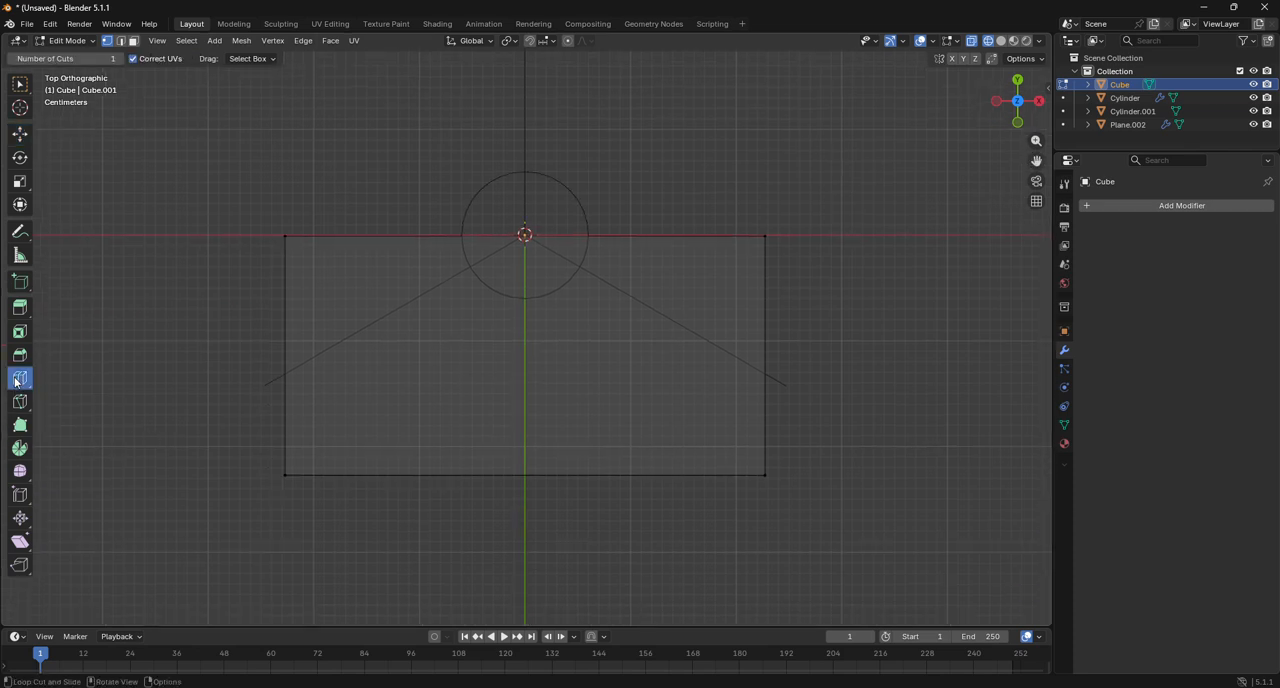
left_click(523, 471)
left_click(523, 471)
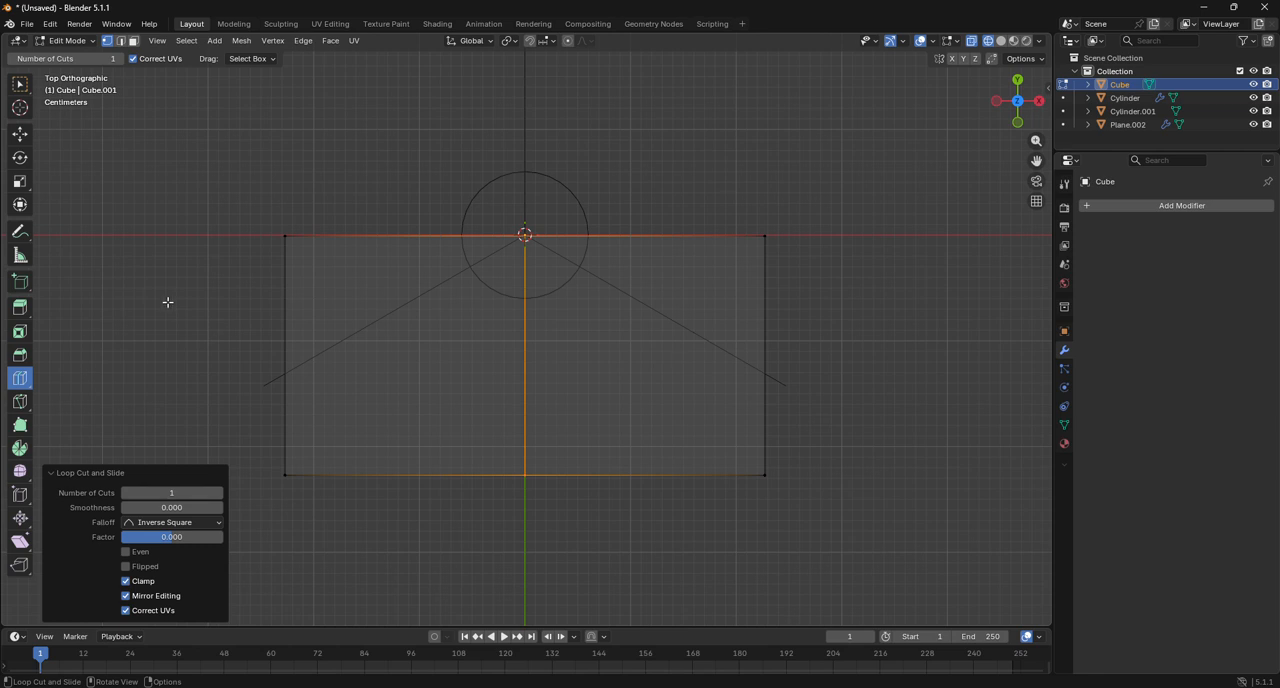
Try a loop cut across the block where the spokes cross its sides, first at factor -0.158, again at -0.152.
scroll(820, 374, "up", 3)
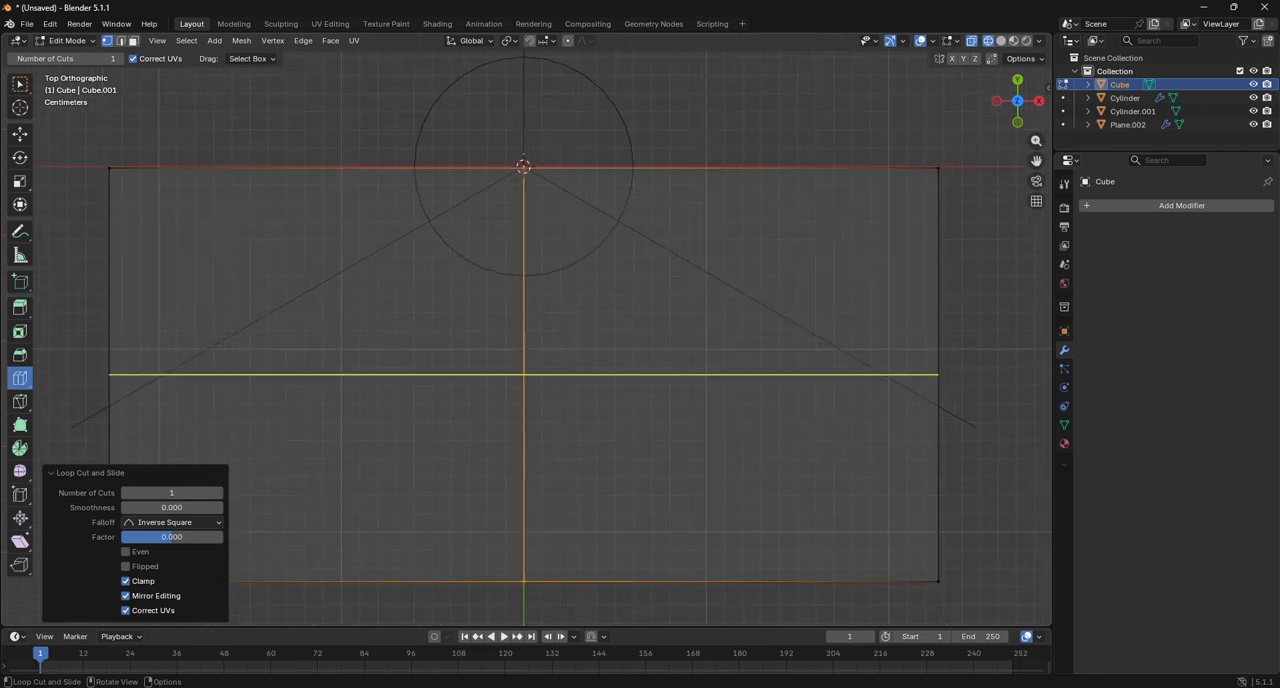
left_click_drag(905, 380, 994, 409)
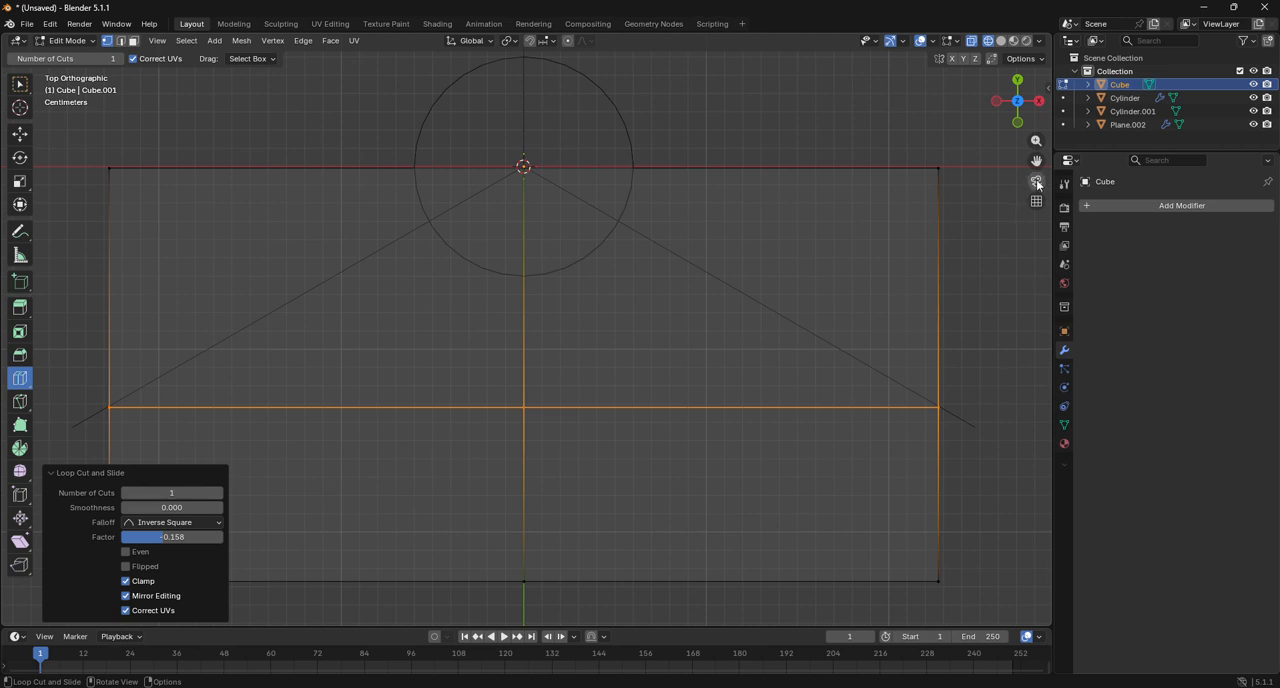
left_click_drag(1036, 160, 994, 162)
scroll(883, 267, "up", 11)
scroll(966, 200, "up", 3)
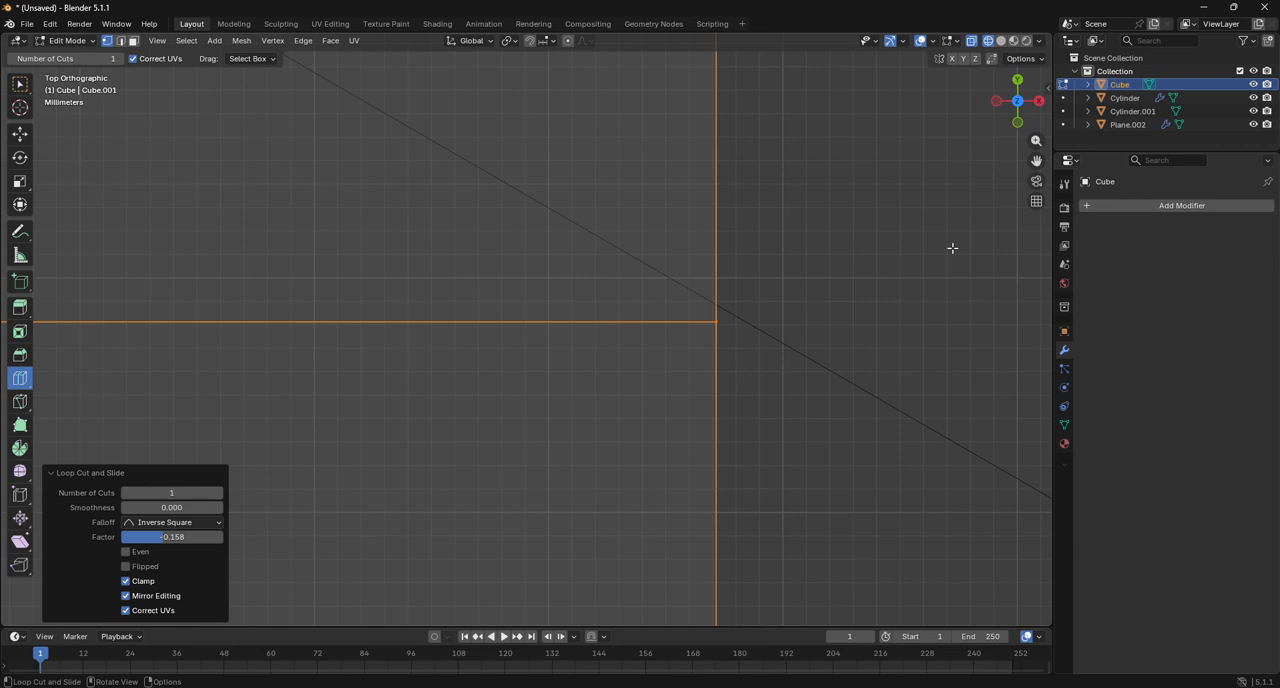
key("ctrl+z")
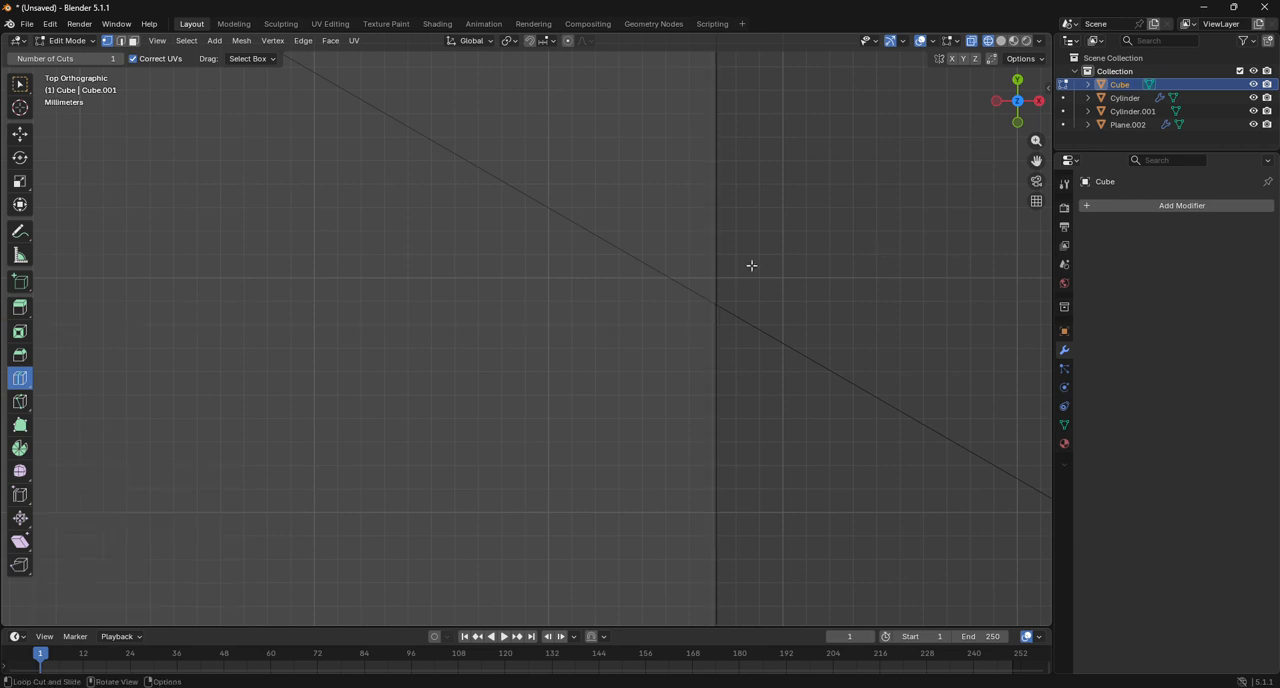
left_click_drag(726, 326, 843, 73)
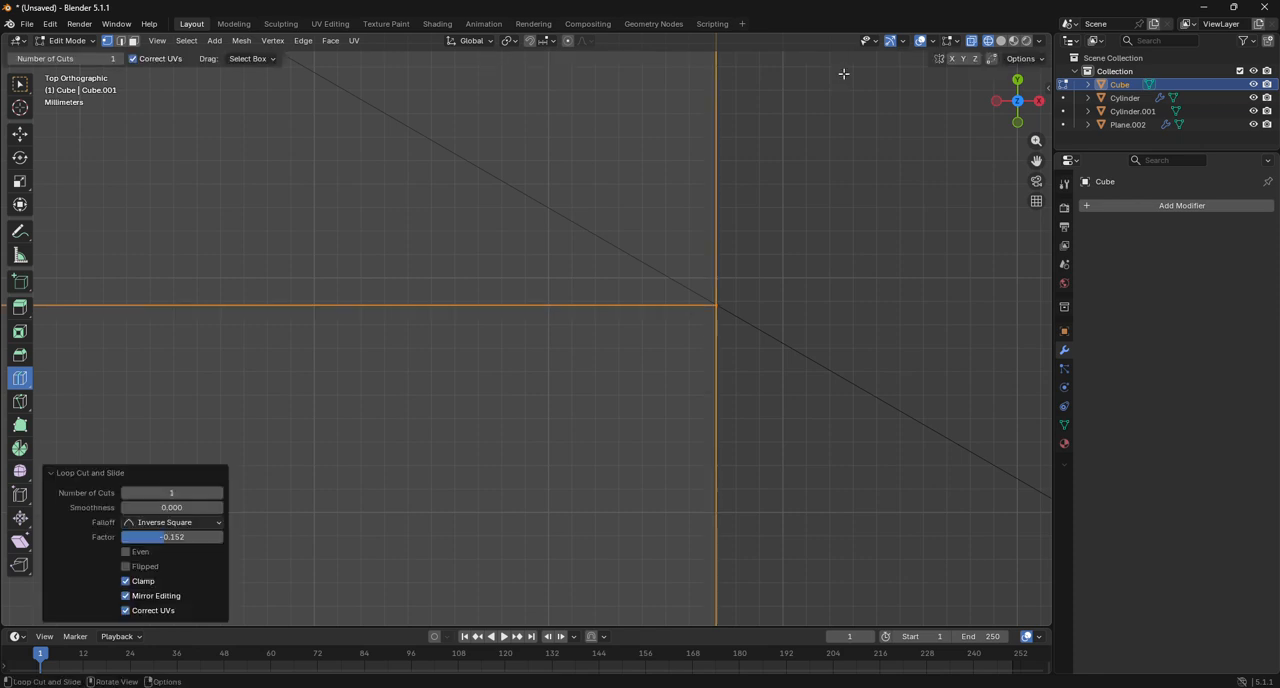
scroll(749, 232, "down", 8)
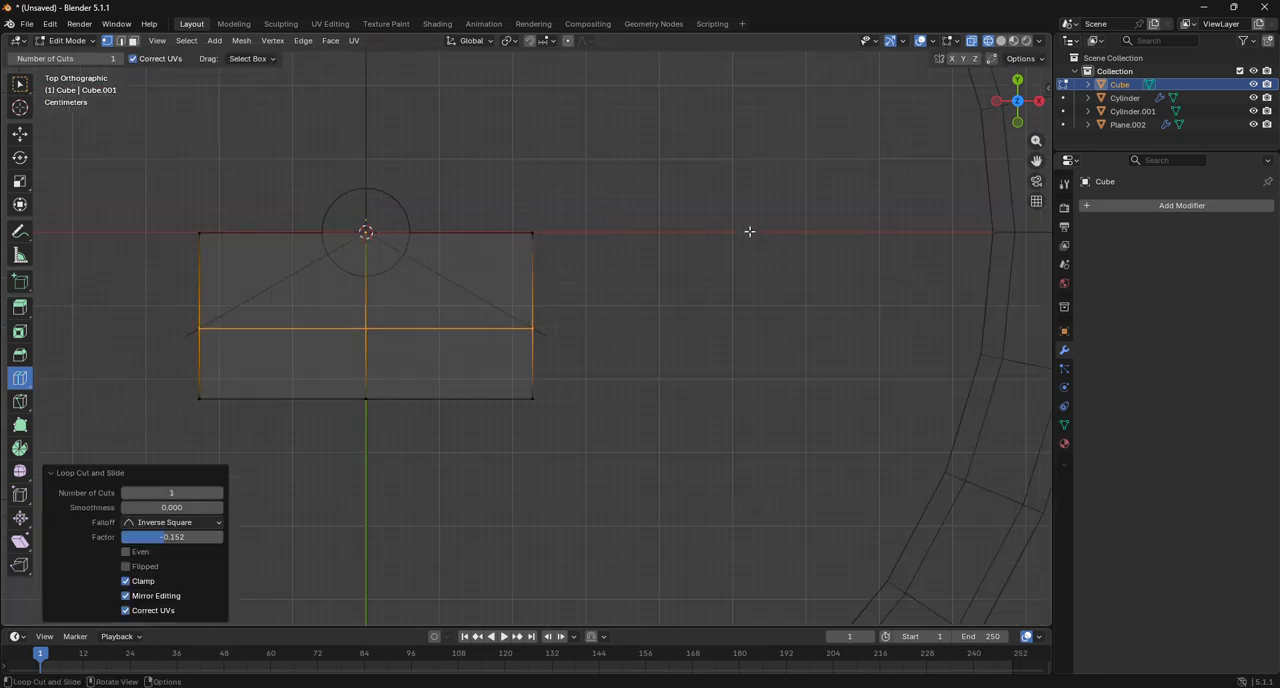
Undo the vertex selection and the crosswise loop cut, keeping only the block's centre cut.
left_click(20, 133)
left_click_drag(178, 202, 596, 280)
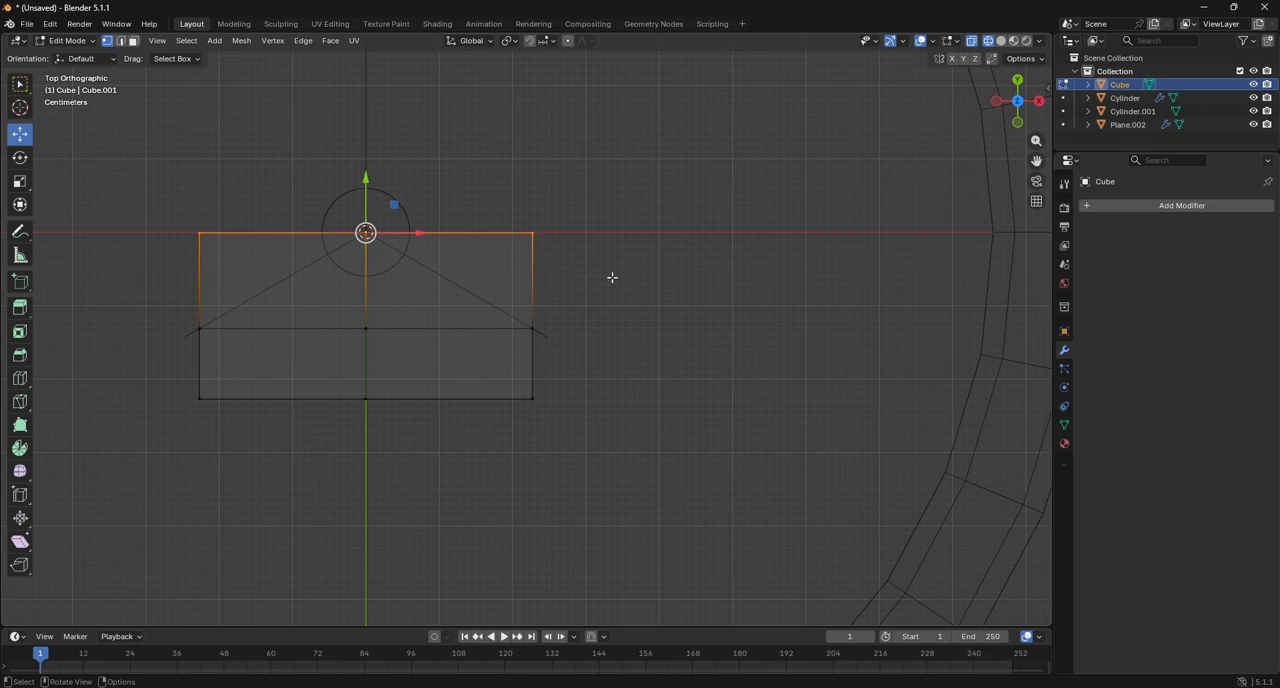
left_click(635, 276)
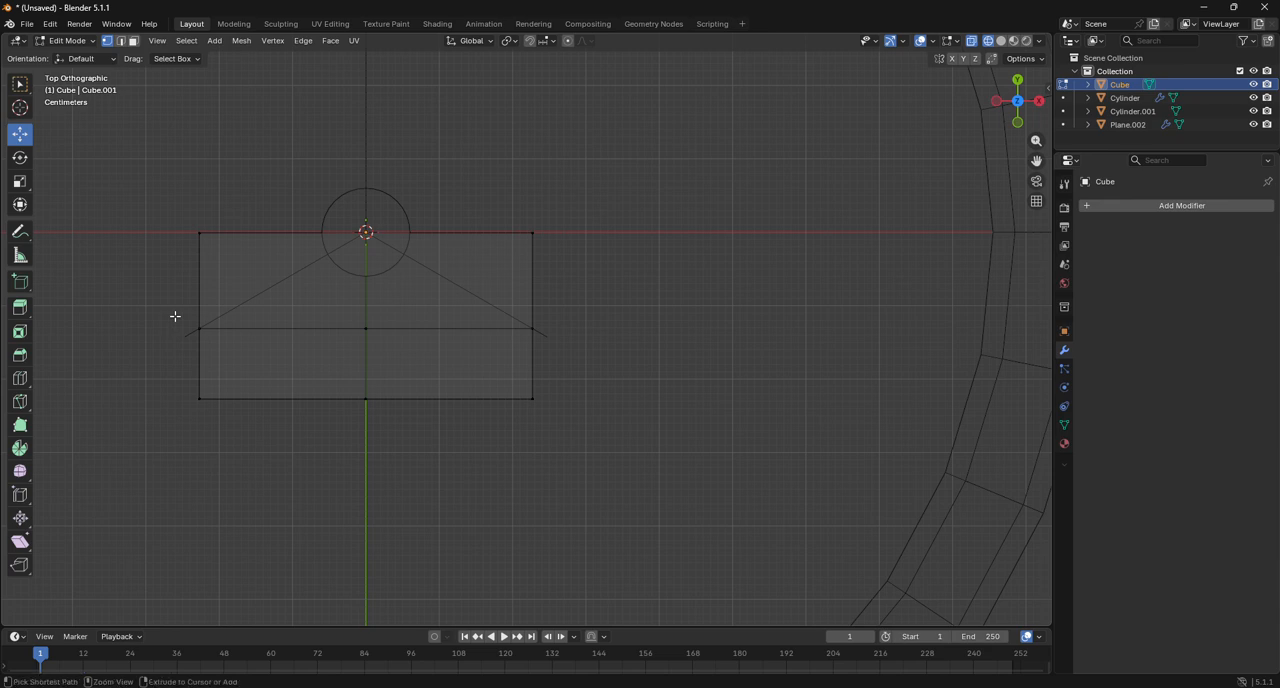
key("ctrl+z")
key("ctrl+z")
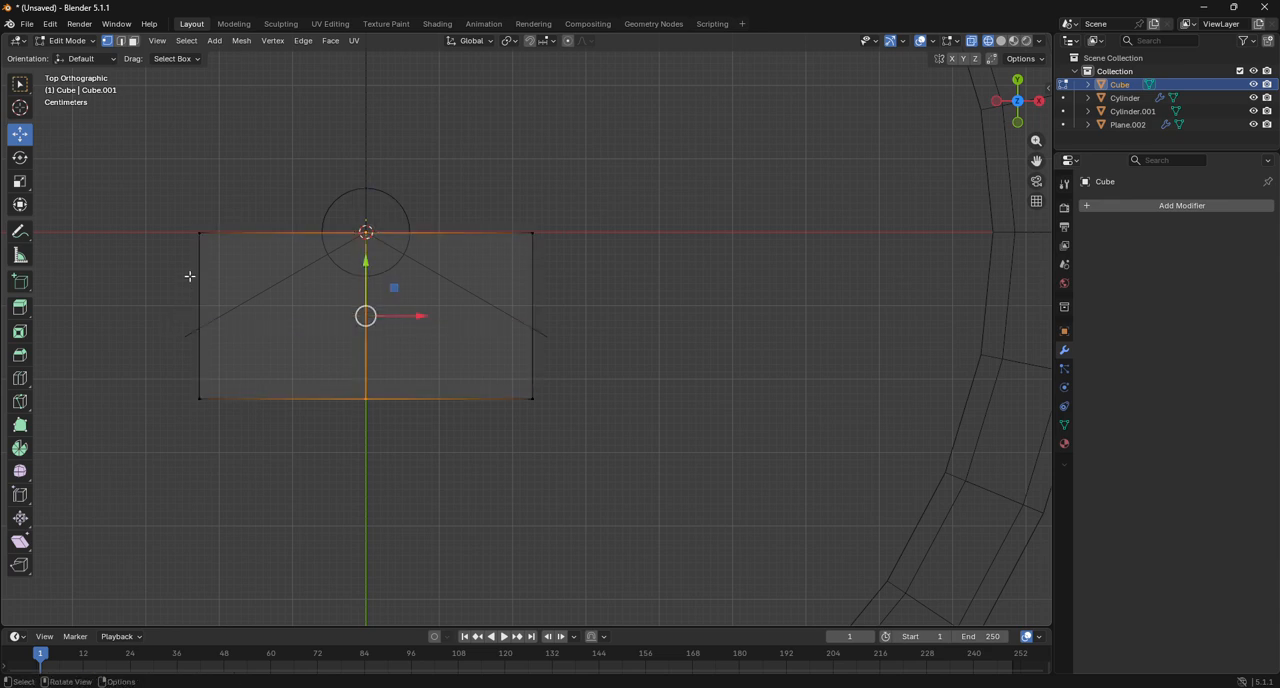
Move the block's two outer corners on the pole side -0.1302 m along Y so its slanted sides follow the spokes.
left_click_drag(180, 202, 237, 268)
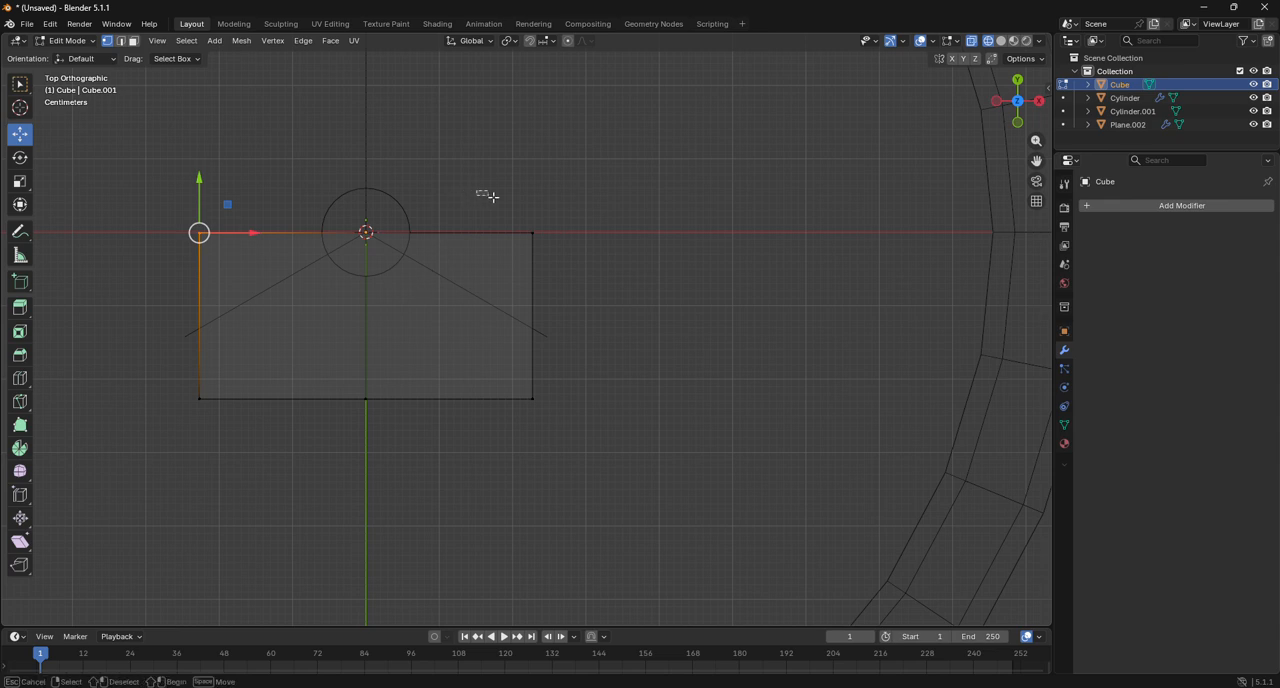
left_click_drag(491, 197, 596, 276, "shift")
scroll(614, 300, "up", 4)
scroll(760, 299, "up", 4)
key("g")
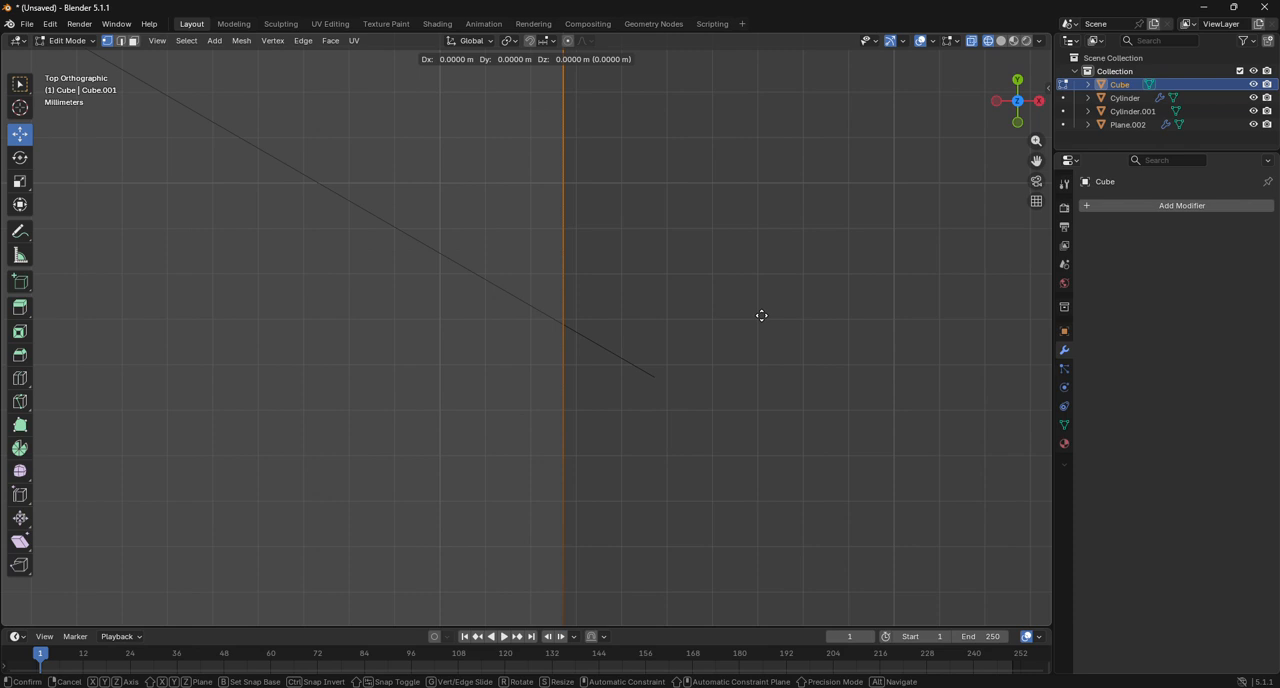
key("x")
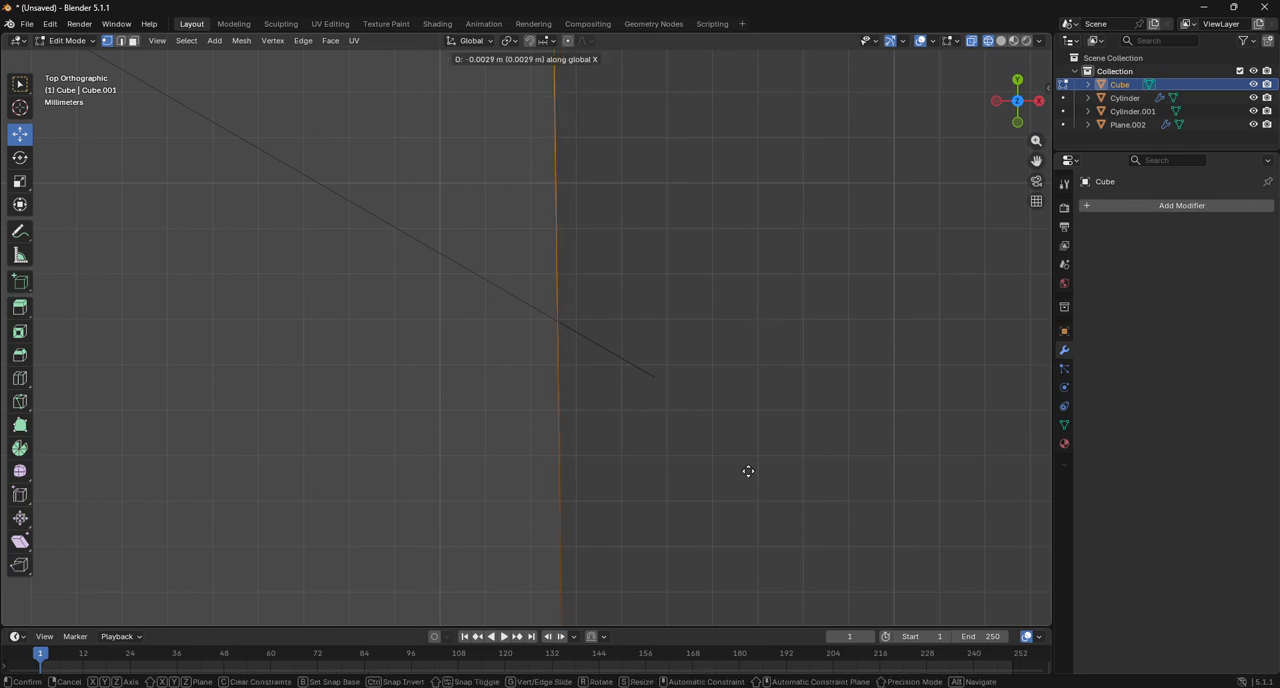
right_click(773, 472)
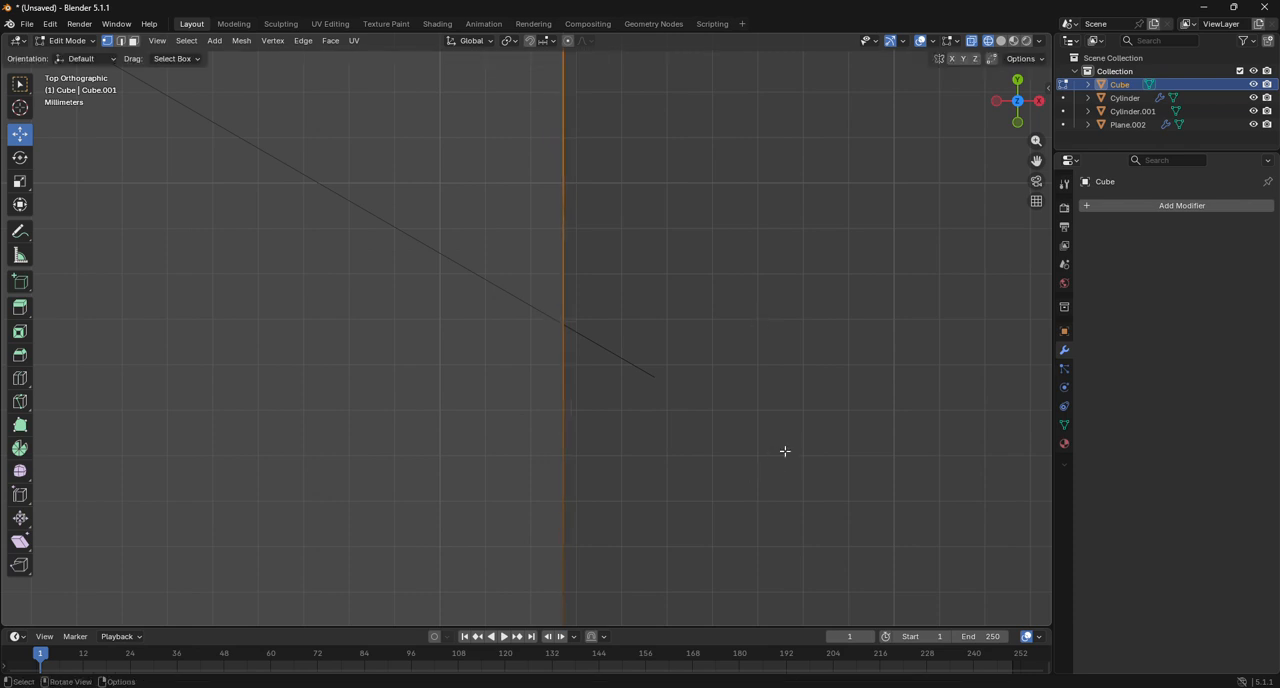
key("g")
key("y")
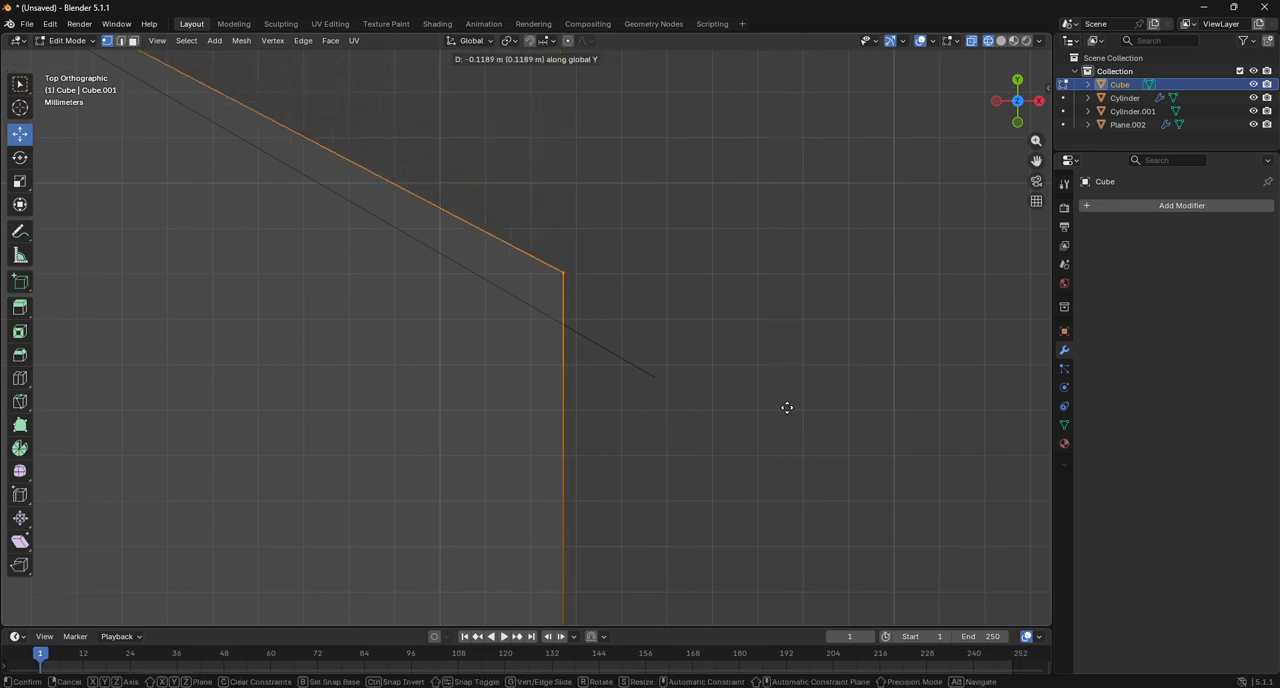
left_click(796, 455)
Switch the viewport to solid shading with the whole block and part of the shade in view.
scroll(771, 405, "down", 8)
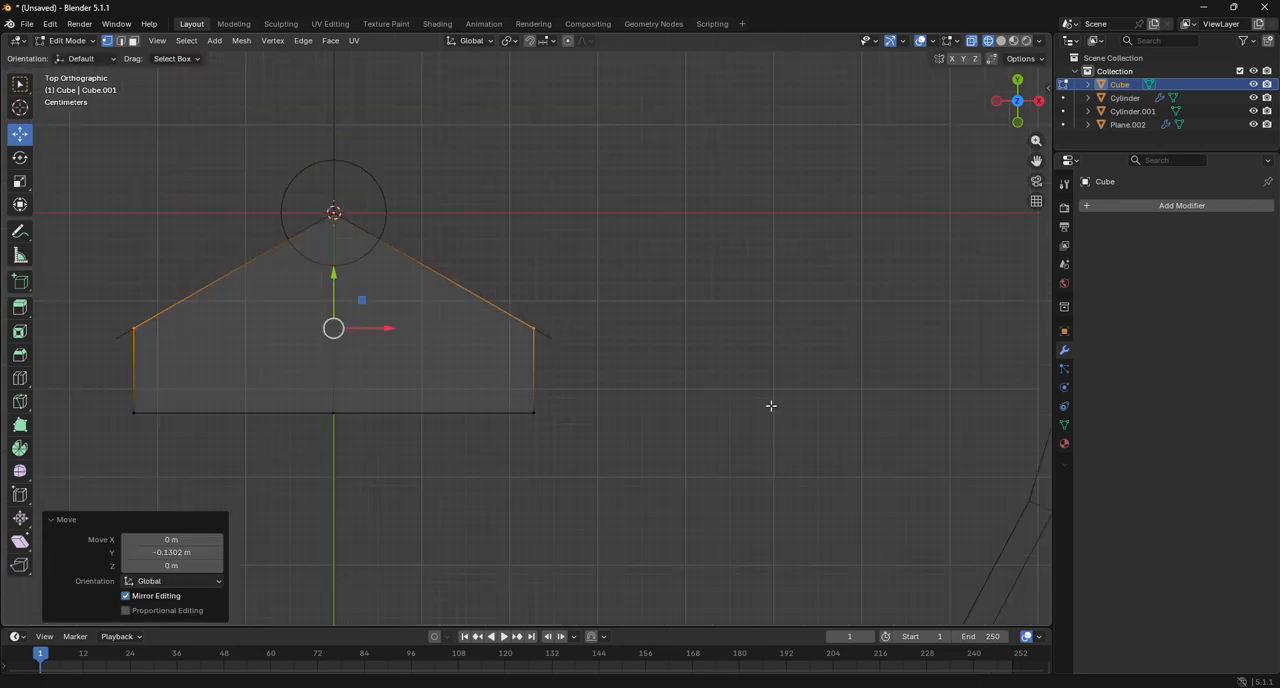
scroll(771, 406, "down", 3)
left_click(1000, 42)
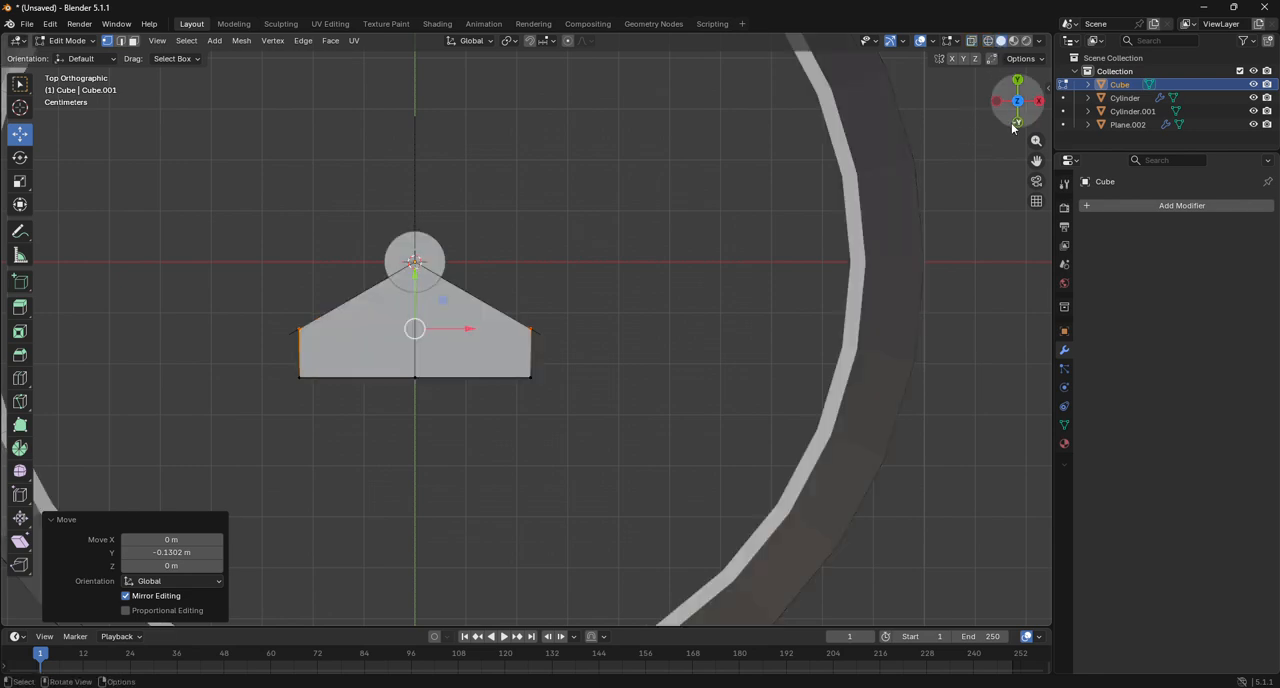
Leave mesh editing and examine the block against the pole and shade in perspective, front and side views.
left_click_drag(1012, 127, 990, 150)
scroll(728, 190, "down", 8)
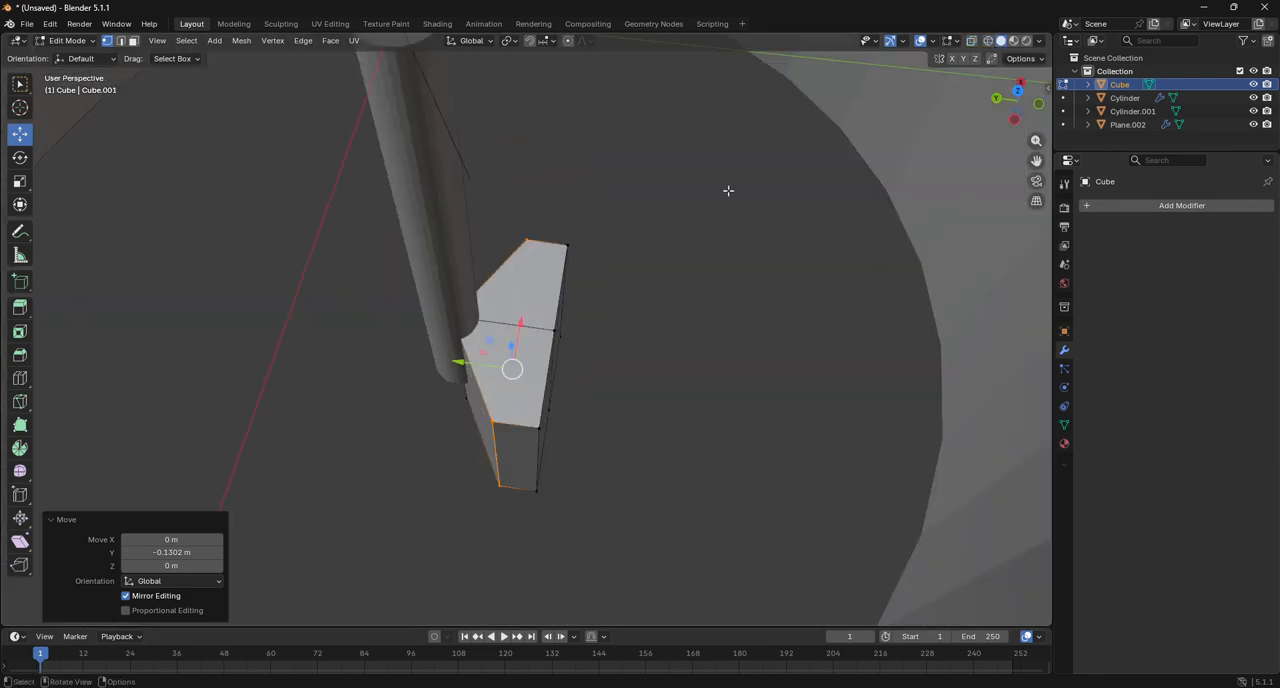
left_click(1038, 104)
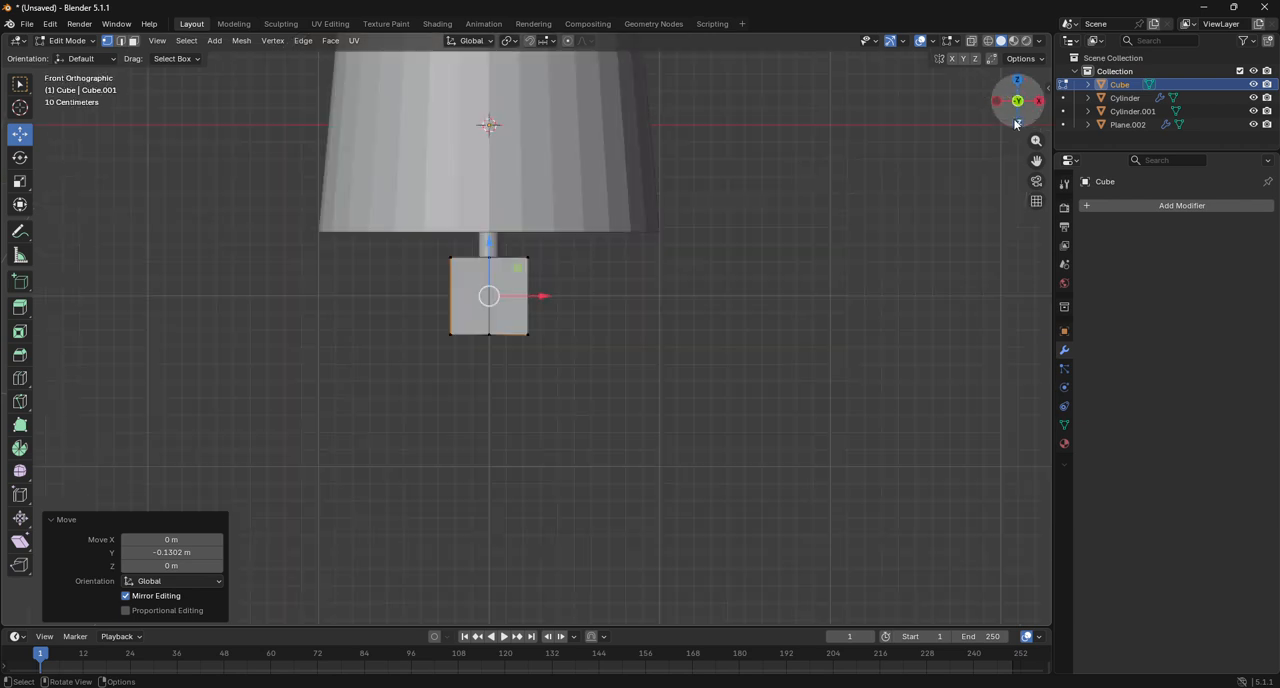
left_click(67, 40)
left_click(86, 63)
mouse_move(1003, 113)
left_mouse_down()
mouse_move(1045, 127)
mouse_move(1124, 101)
mouse_move(1225, 125)
mouse_move(1017, 104)
left_mouse_up()
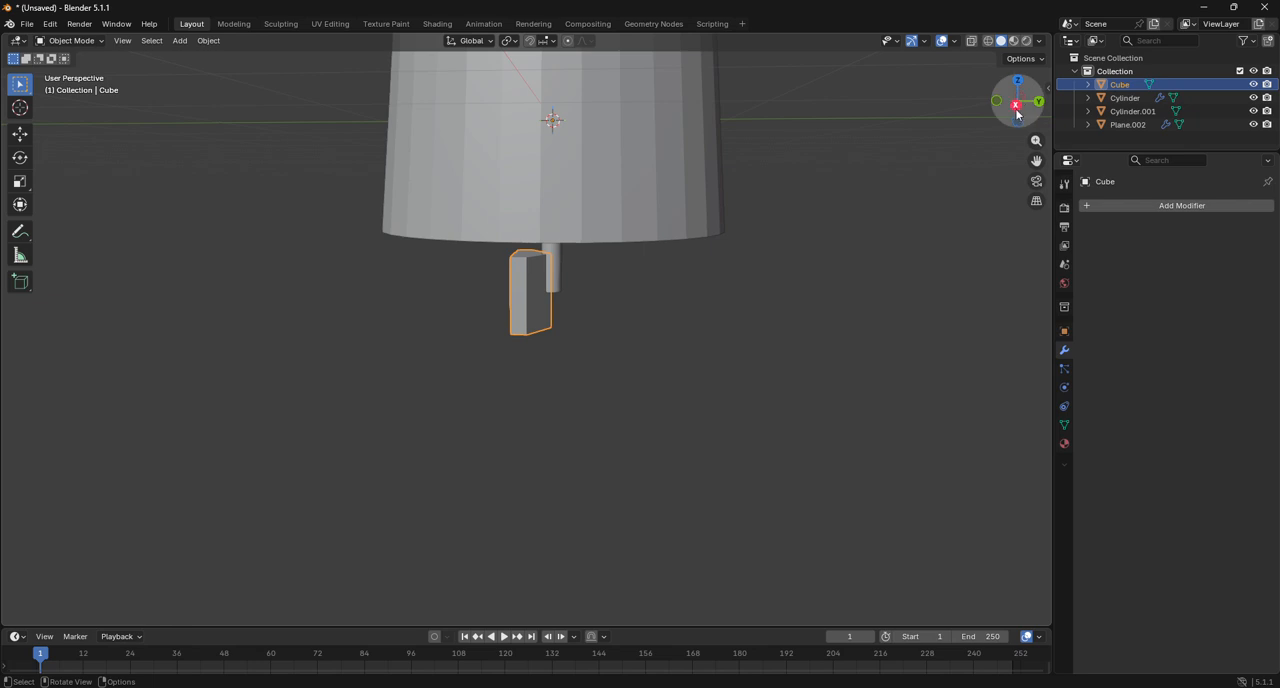
left_click(1016, 108)
Move the block's outer face vertices -0.20214 m along Y, away from the pole, with see-through wireframe display on.
left_click(70, 40)
left_click(68, 68)
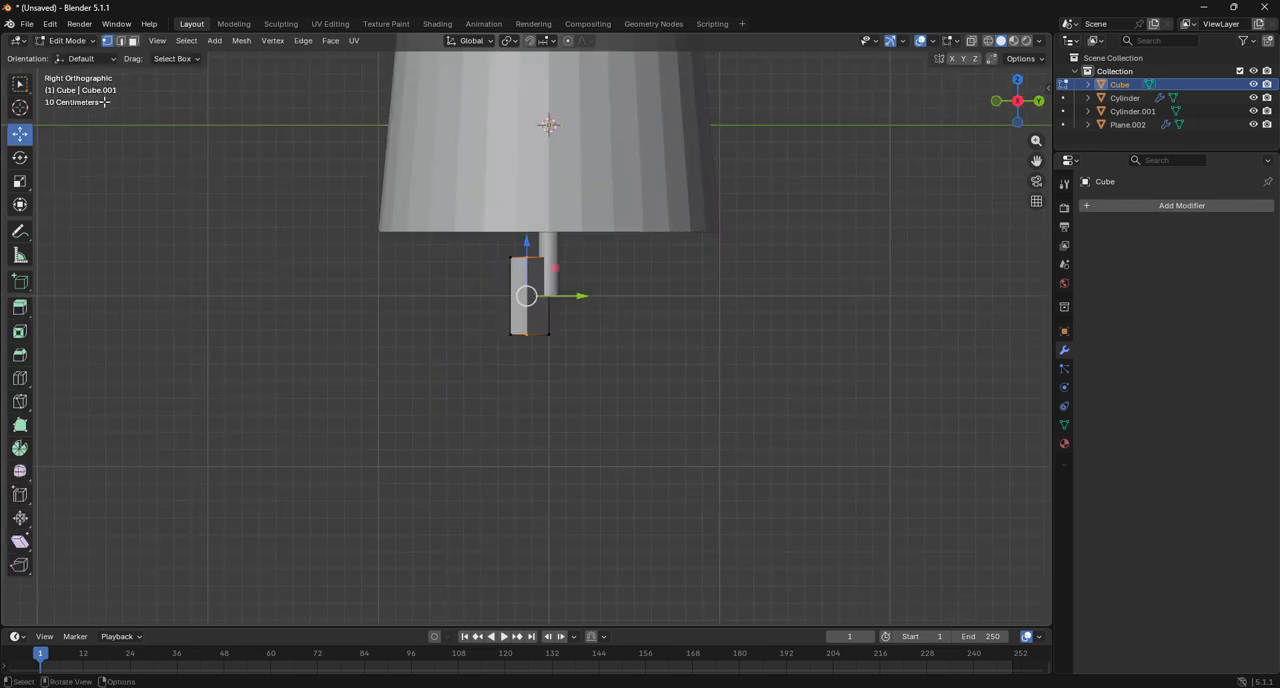
scroll(360, 316, "up", 1)
key("alt+z")
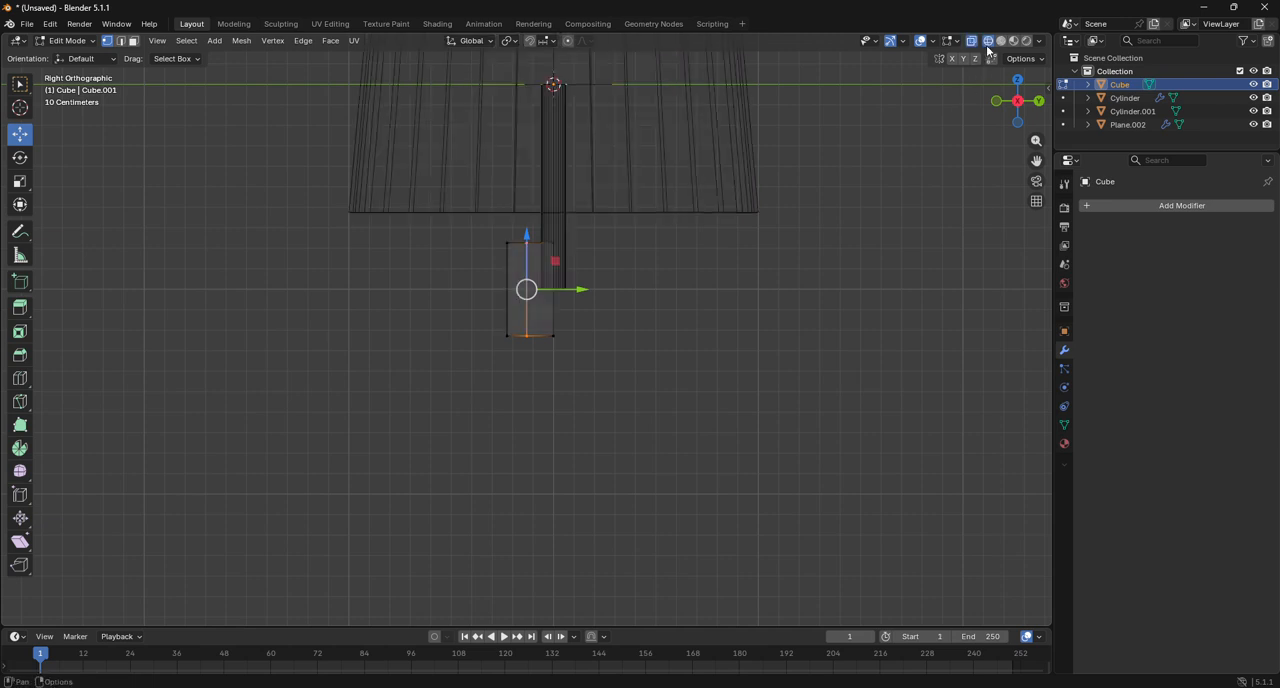
left_click(461, 277)
left_click_drag(446, 230, 528, 374)
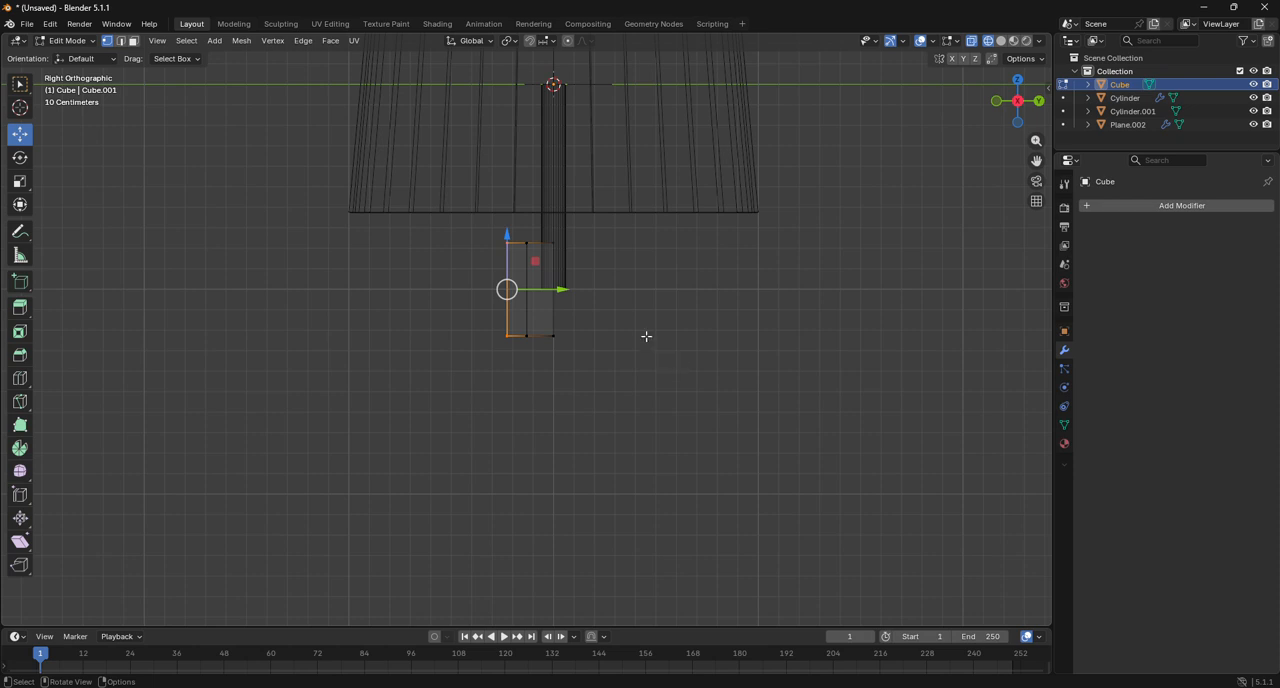
left_click_drag(564, 293, 520, 297)
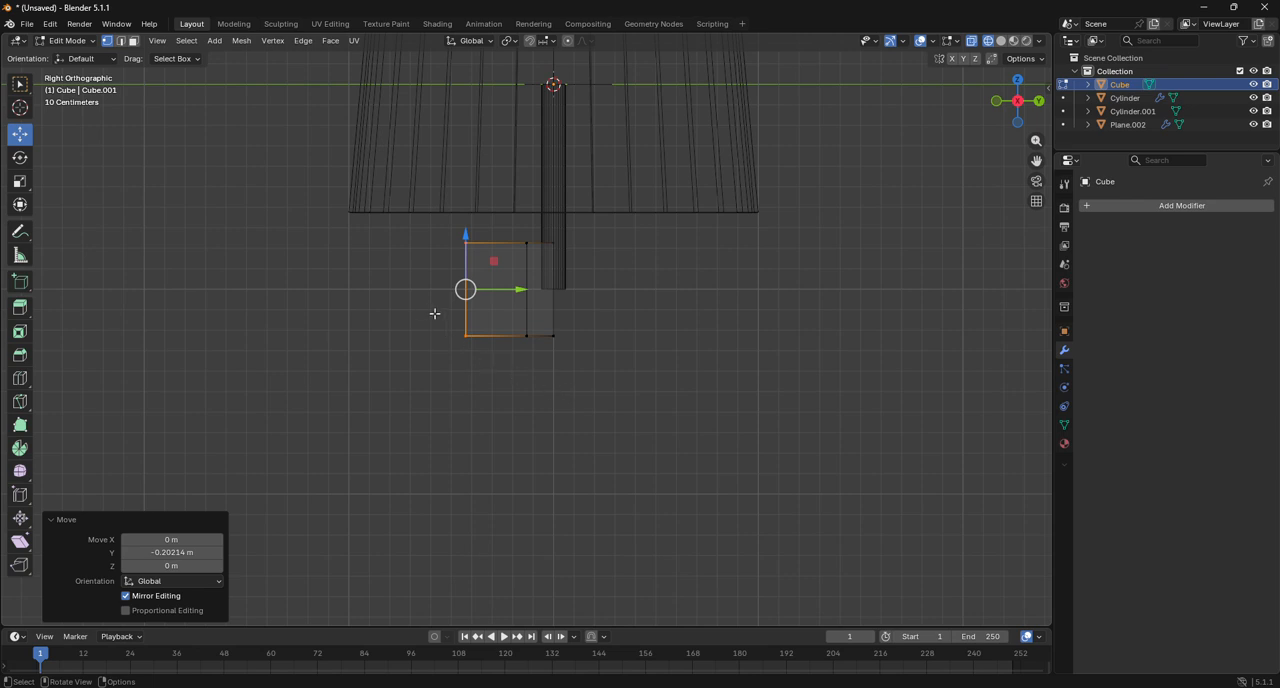
Extrude the block's bottom face 1.6595 m straight down to form a leg.
left_click_drag(434, 313, 627, 416)
key("e")
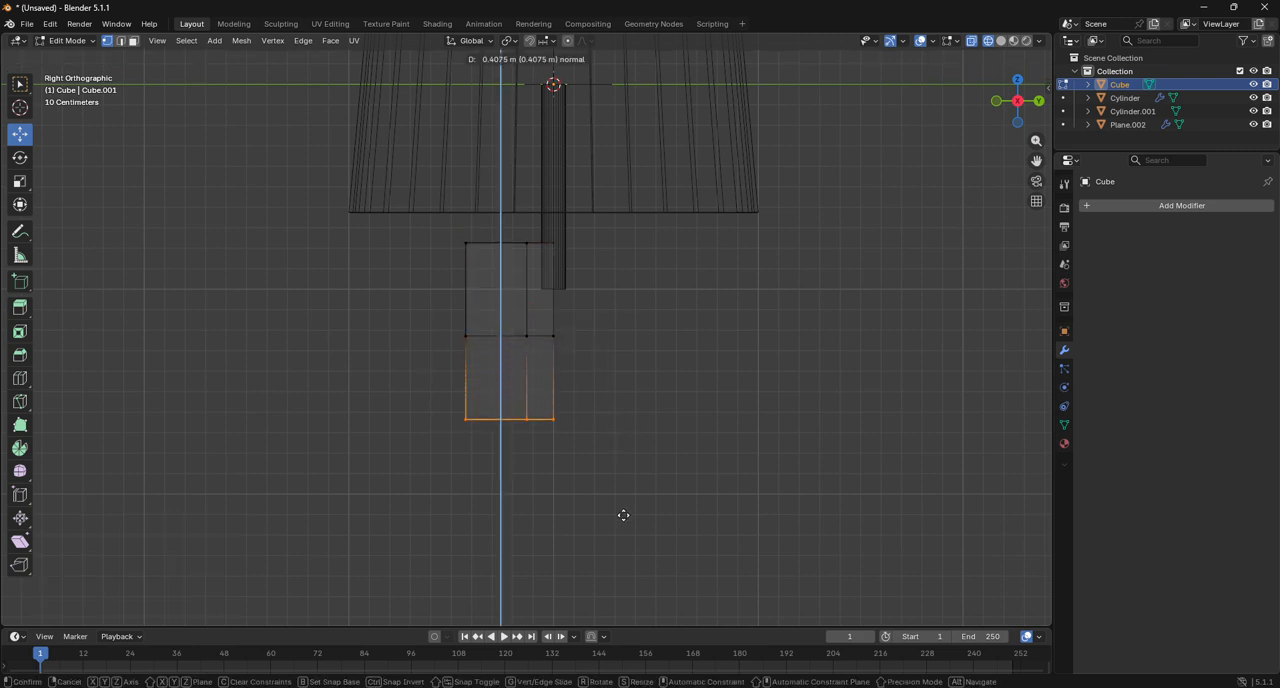
left_click(647, 166)
scroll(647, 166, "down", 4)
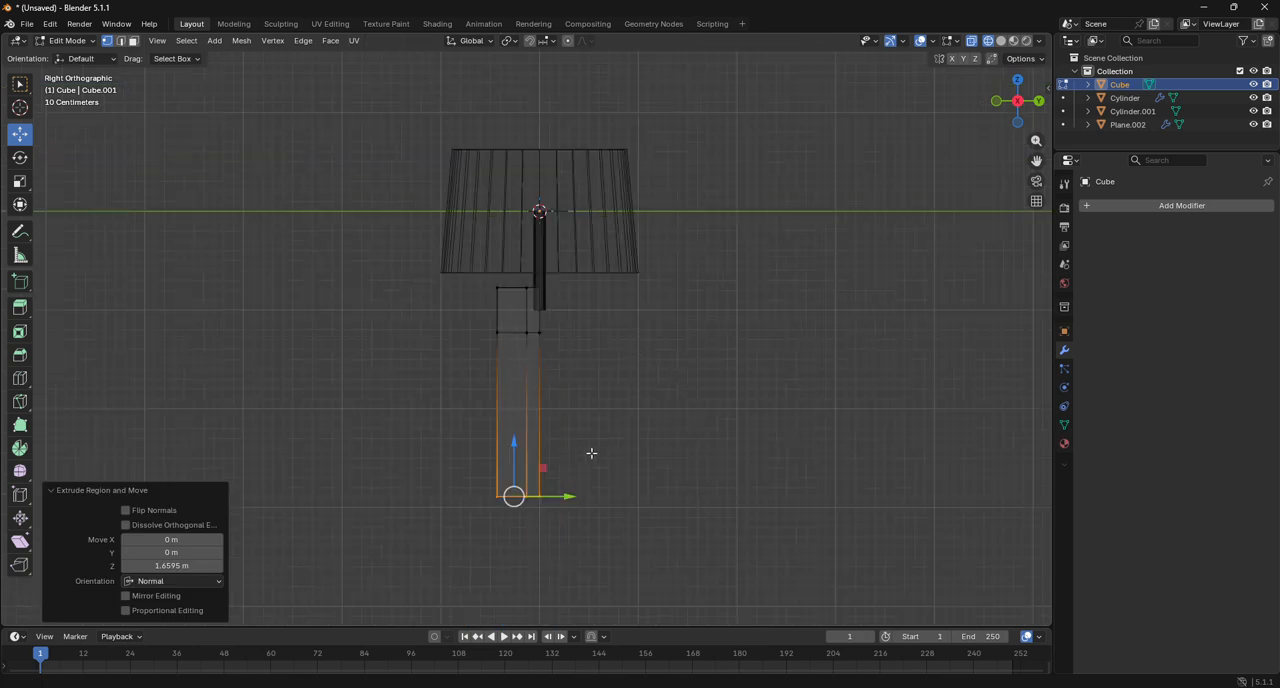
Lower the leg's bottom end by -0.11192 m along Z.
left_click_drag(1033, 158, 1066, 1)
scroll(748, 283, "up", 11)
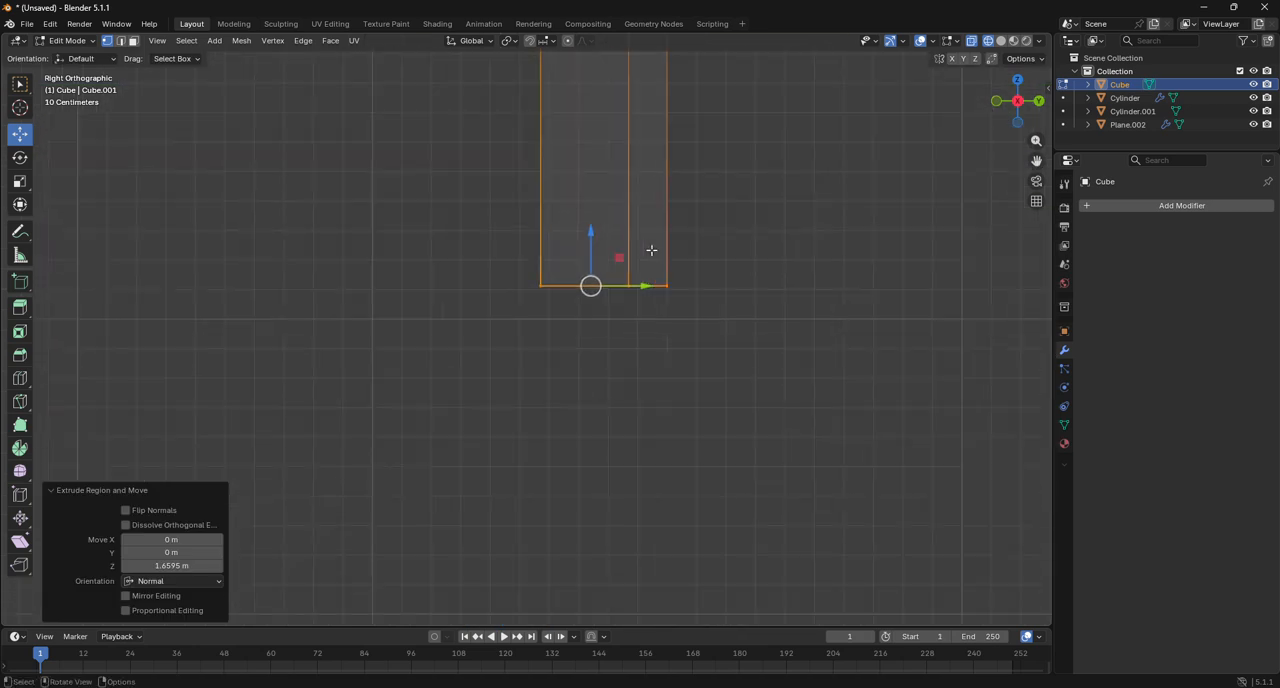
left_click_drag(684, 181, 697, 265)
scroll(728, 268, "down", 6)
scroll(729, 268, "down", 3)
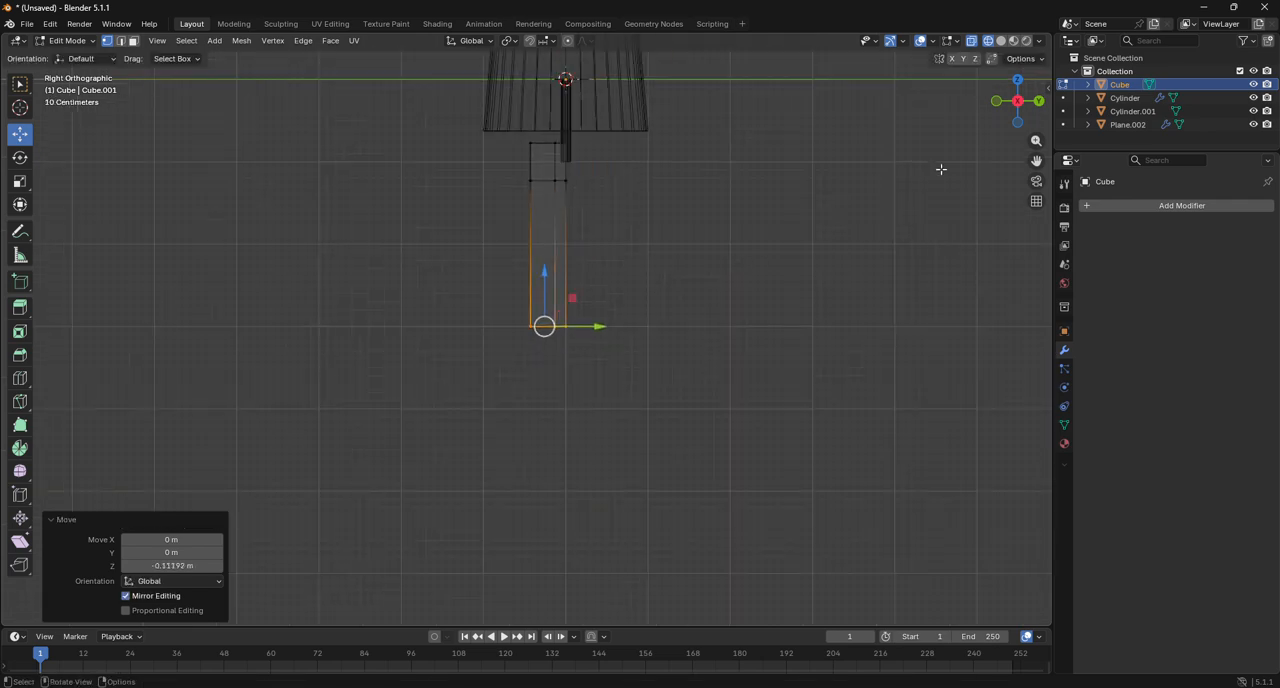
Move the leg's bottom end -0.69961 m along Y so the leg slants outward to the shade's rim.
left_click(1017, 79)
scroll(583, 354, "up", 7)
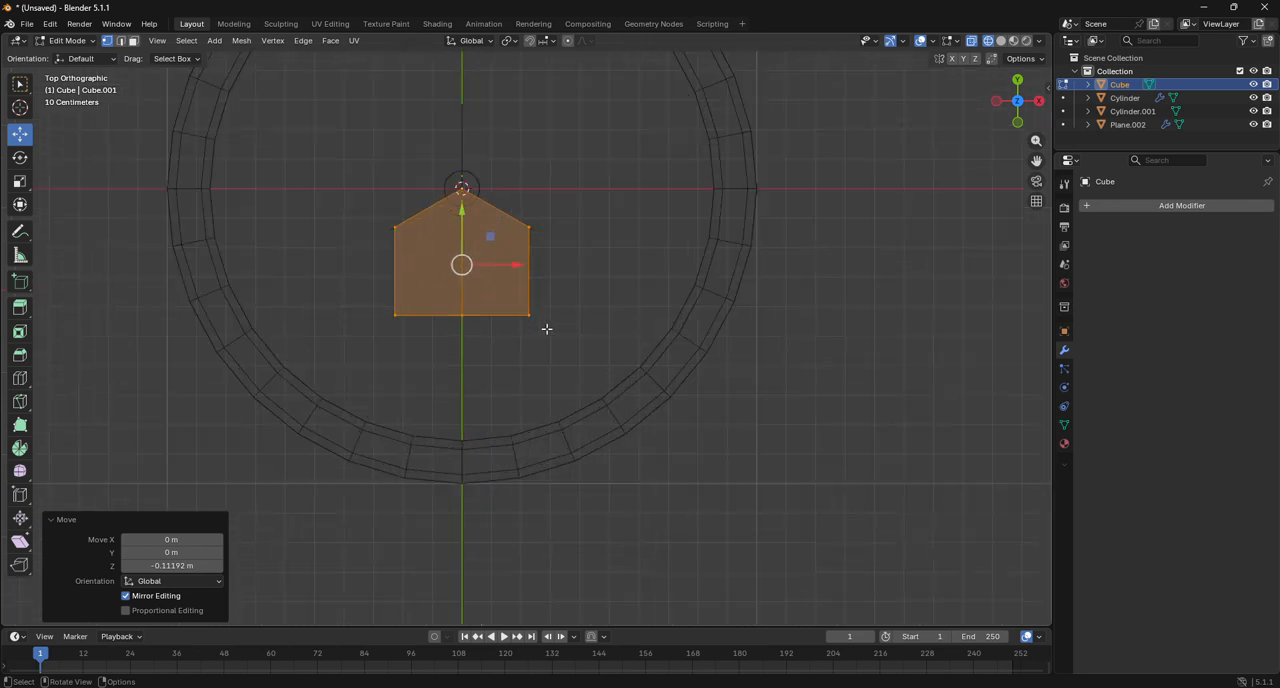
left_click_drag(461, 215, 476, 430)
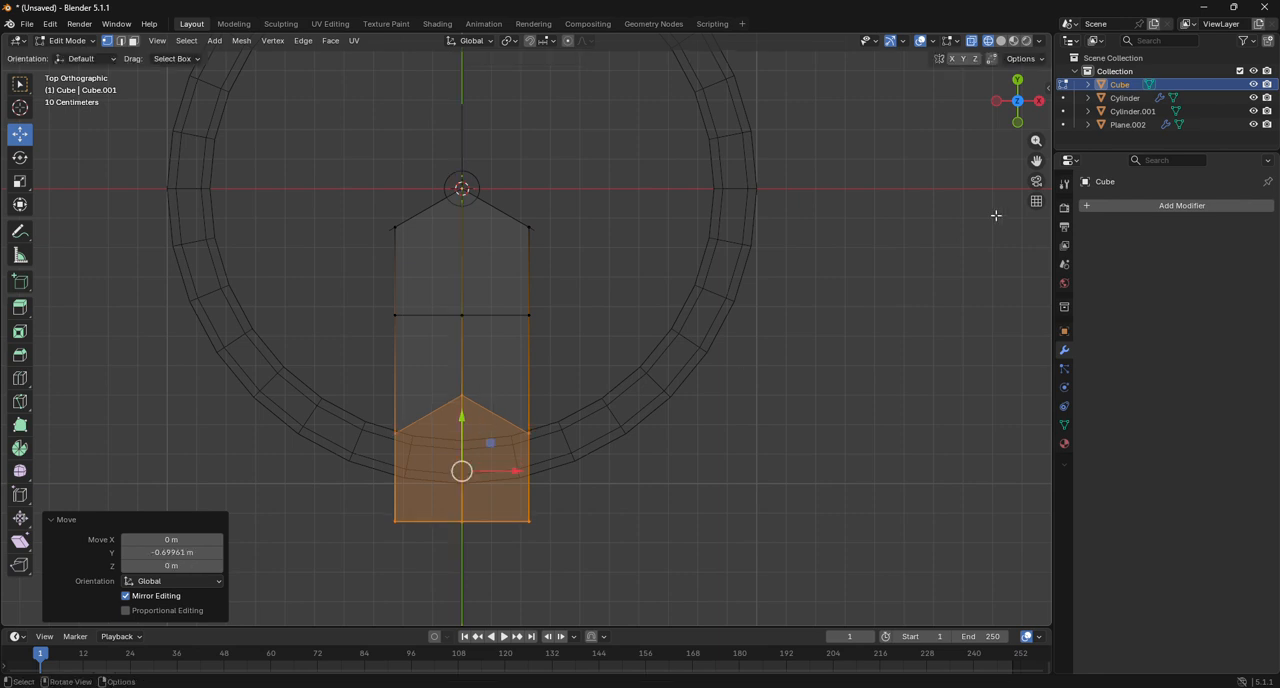
Bevel the edge loop where the upright block meets the slanted leg, with width 0.392 m and 7 segments.
left_click_drag(1017, 101, 975, 40)
scroll(946, 154, "down", 8)
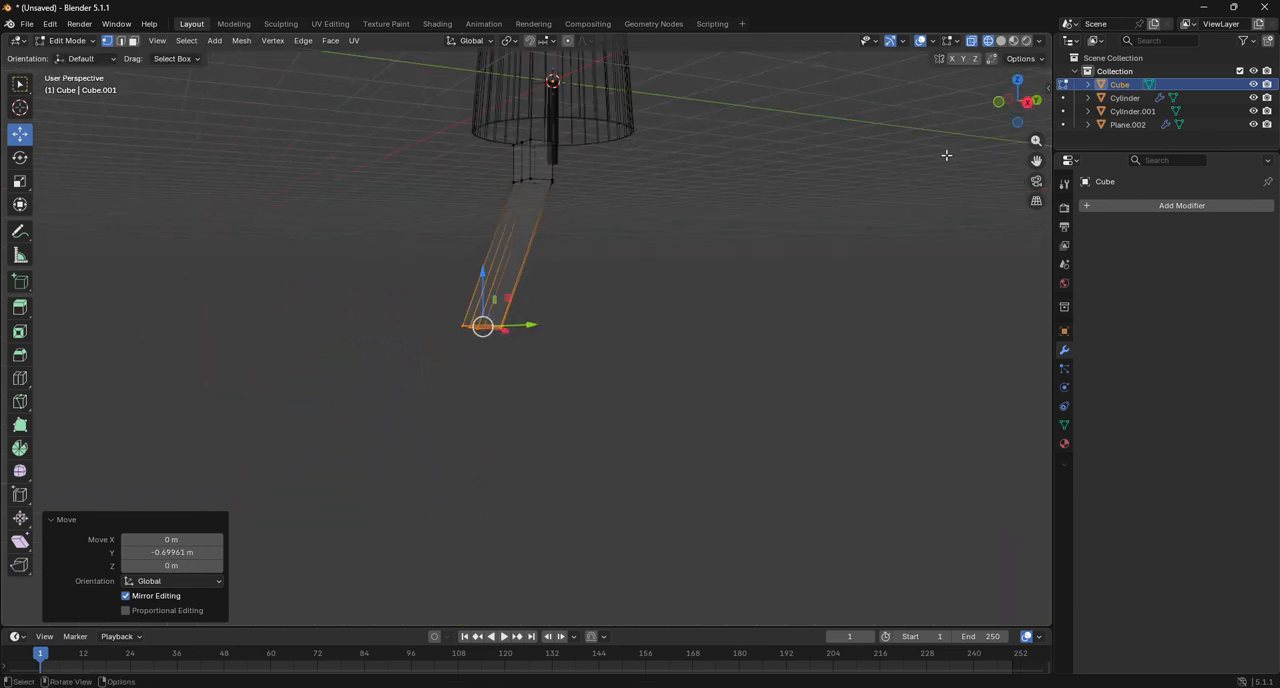
left_click_drag(1030, 160, 970, 215)
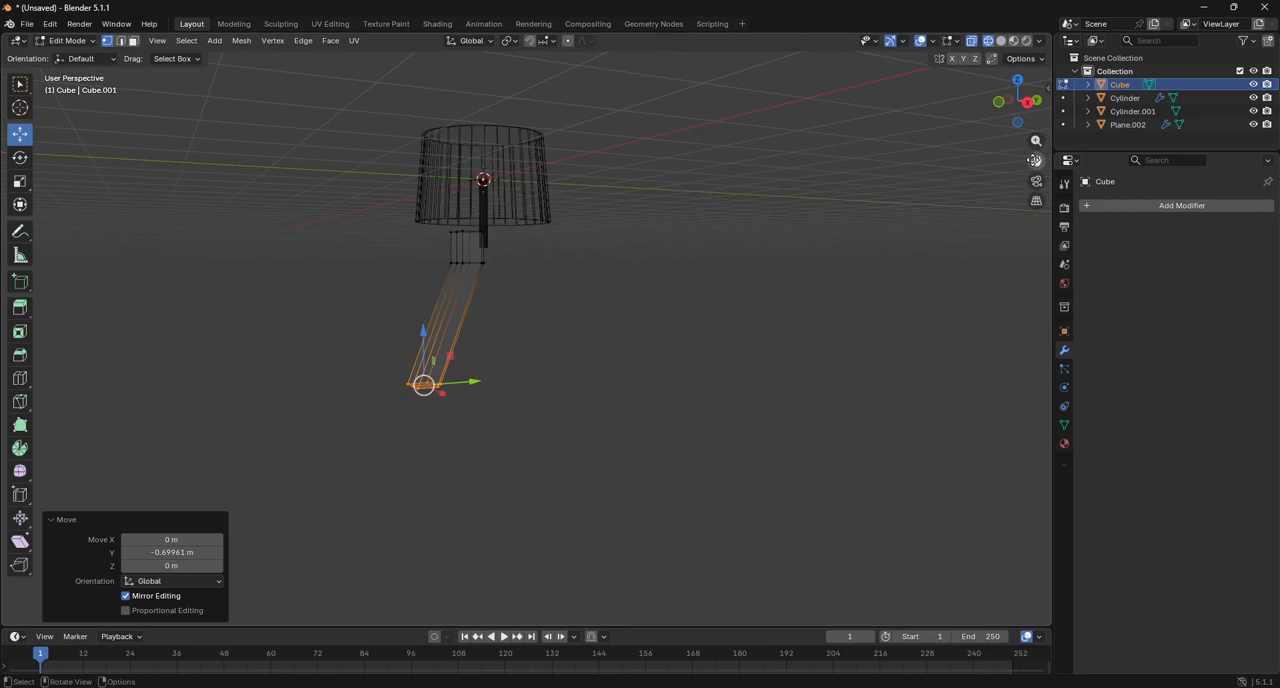
left_click(1027, 102)
scroll(680, 245, "up", 5)
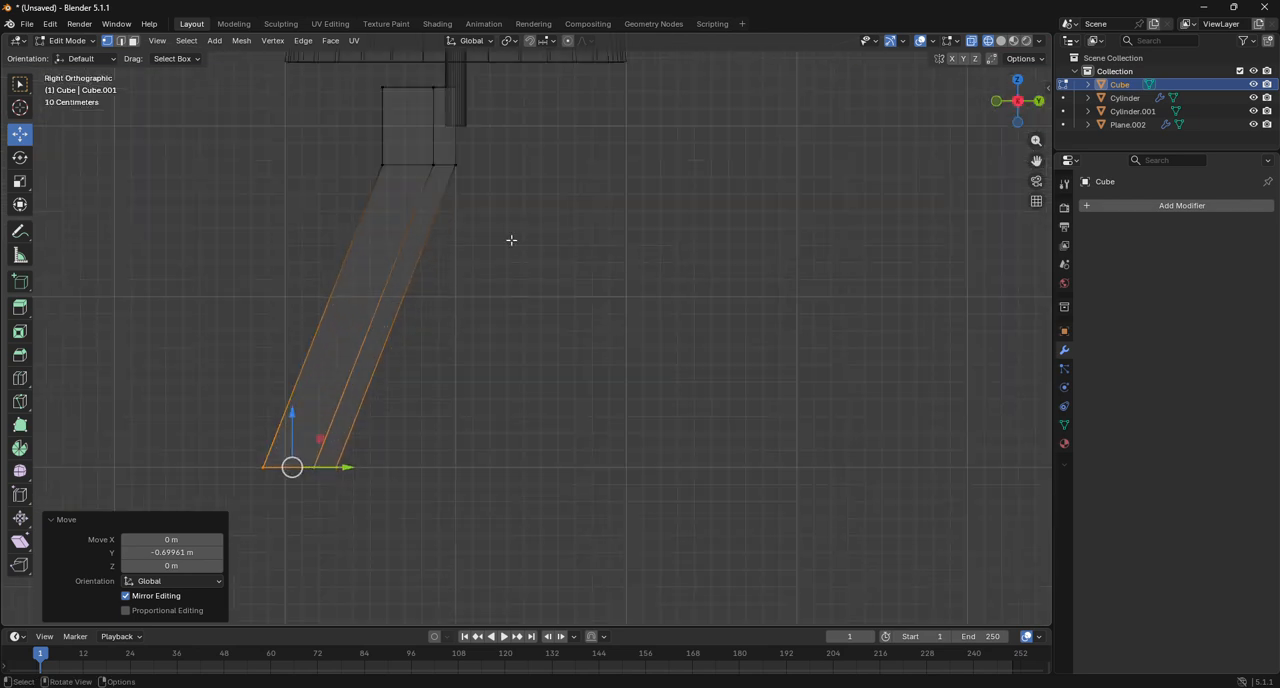
left_click(450, 176, "alt")
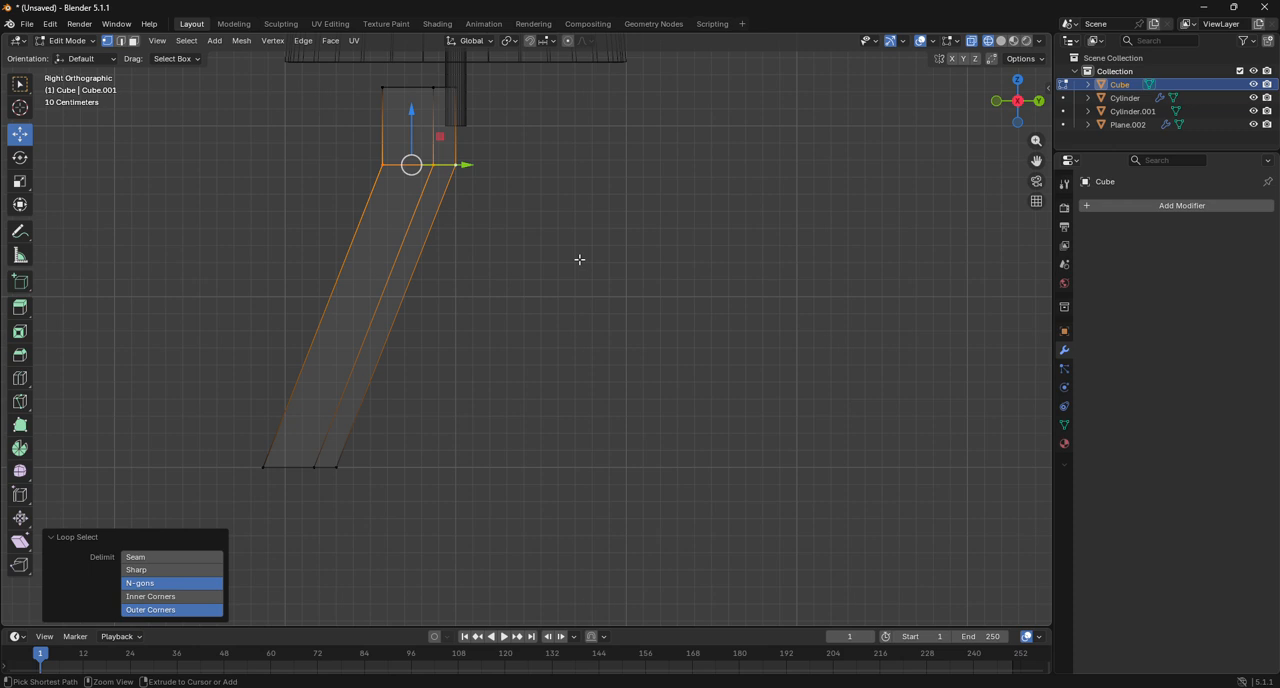
key("ctrl+b")
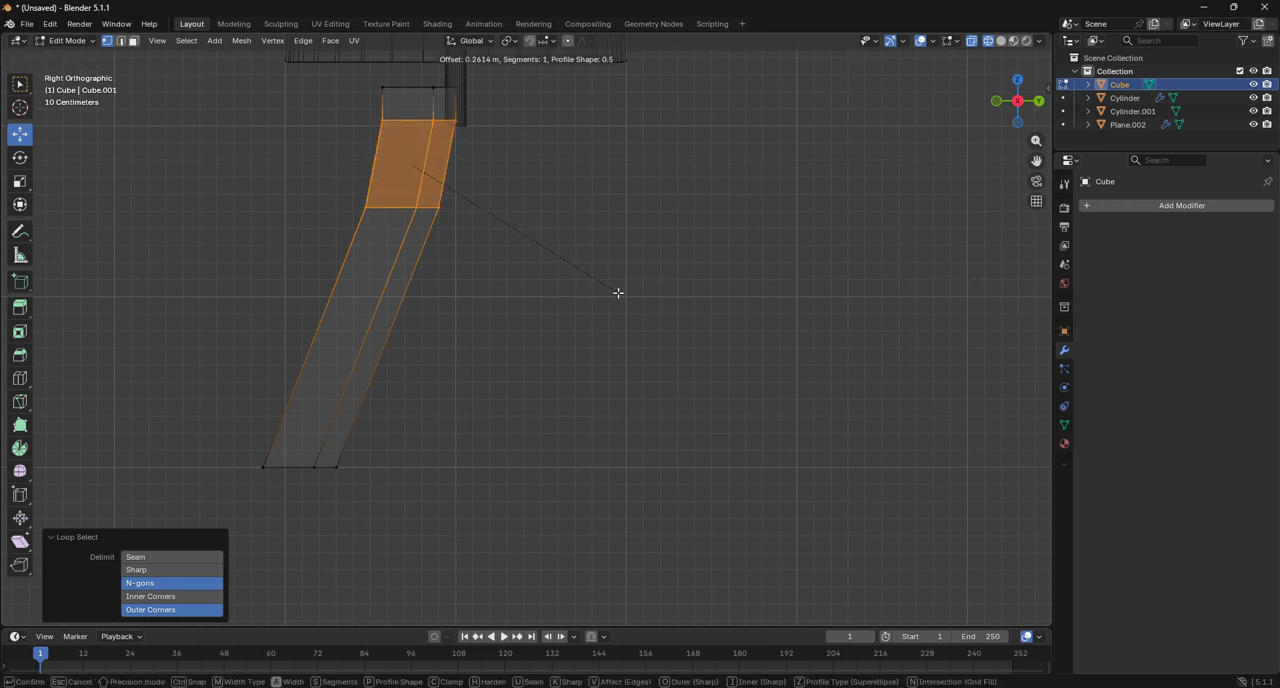
scroll(619, 293, "up", 6)
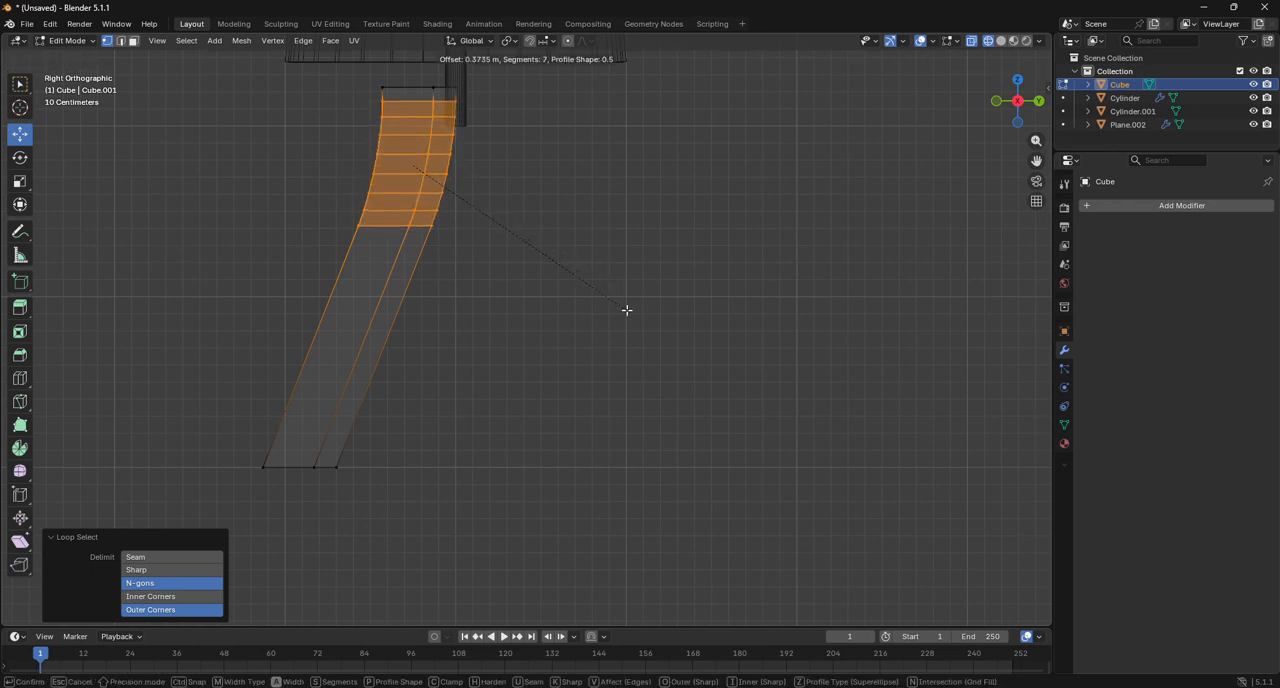
left_click(628, 313)
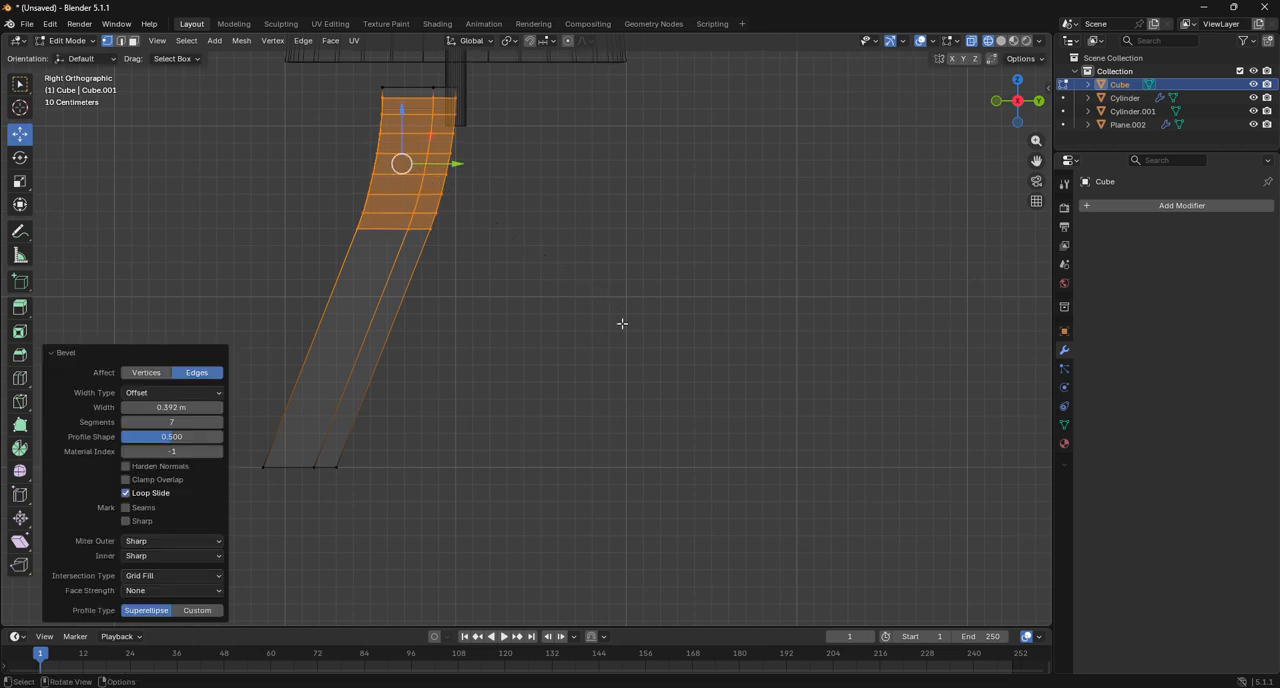
Scale the leg's bottom face to 0.649 with smooth proportional editing at size 2.144 to taper the leg.
left_click(133, 40)
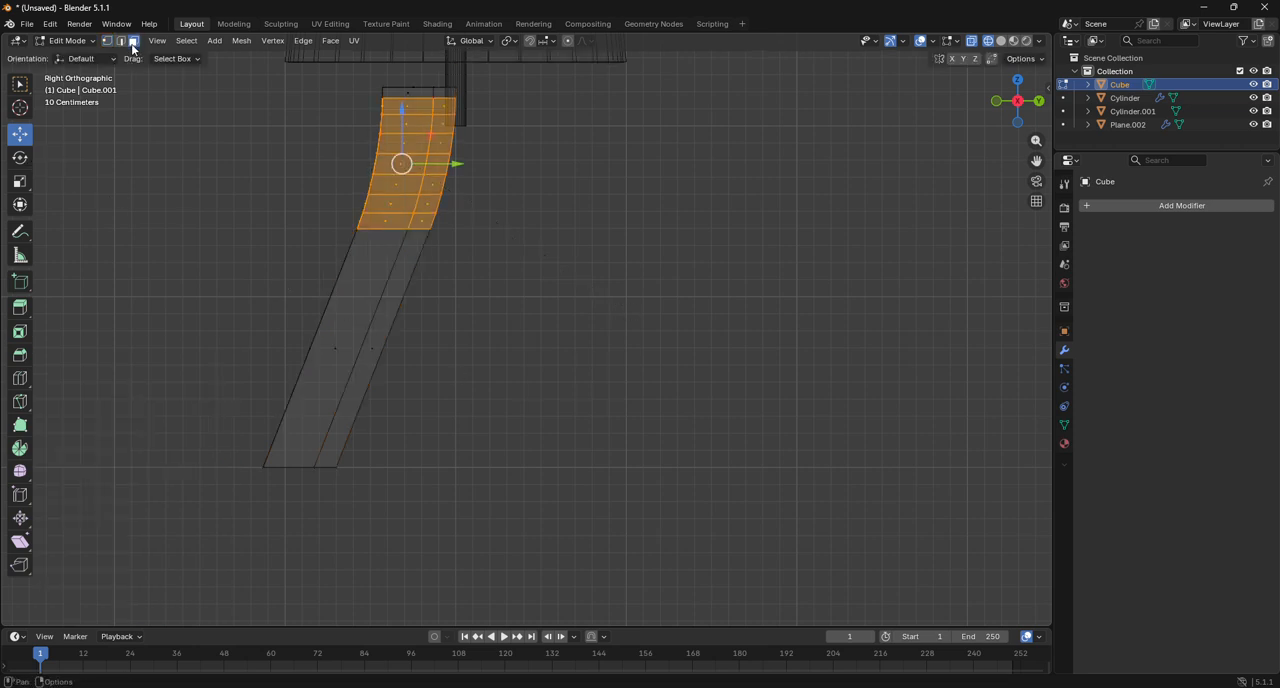
left_click_drag(217, 426, 400, 526)
key("s")
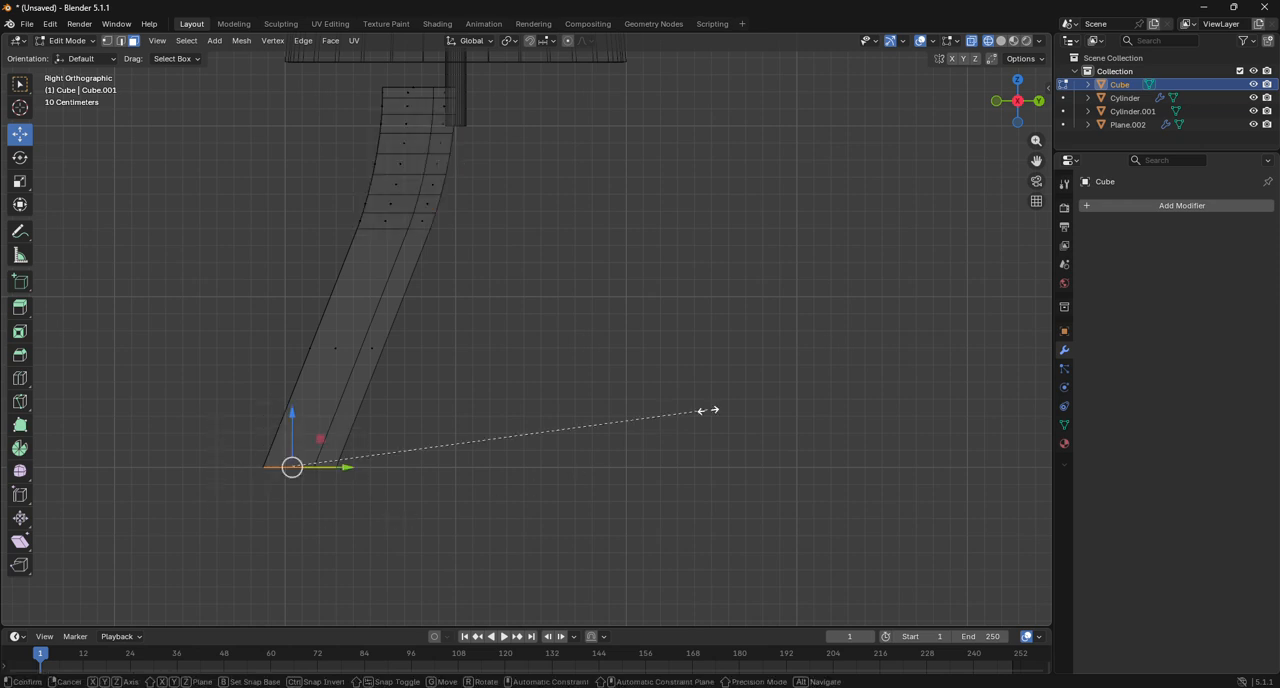
right_click(595, 414)
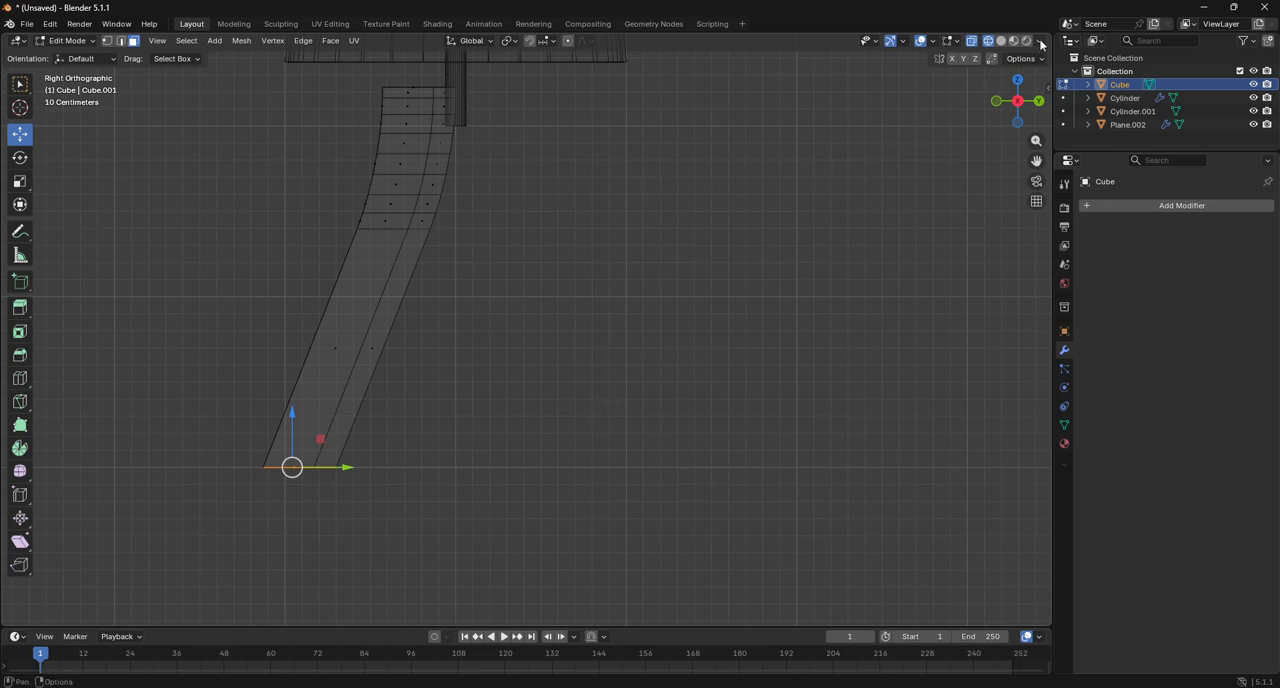
left_click_drag(1054, 44, 993, 44)
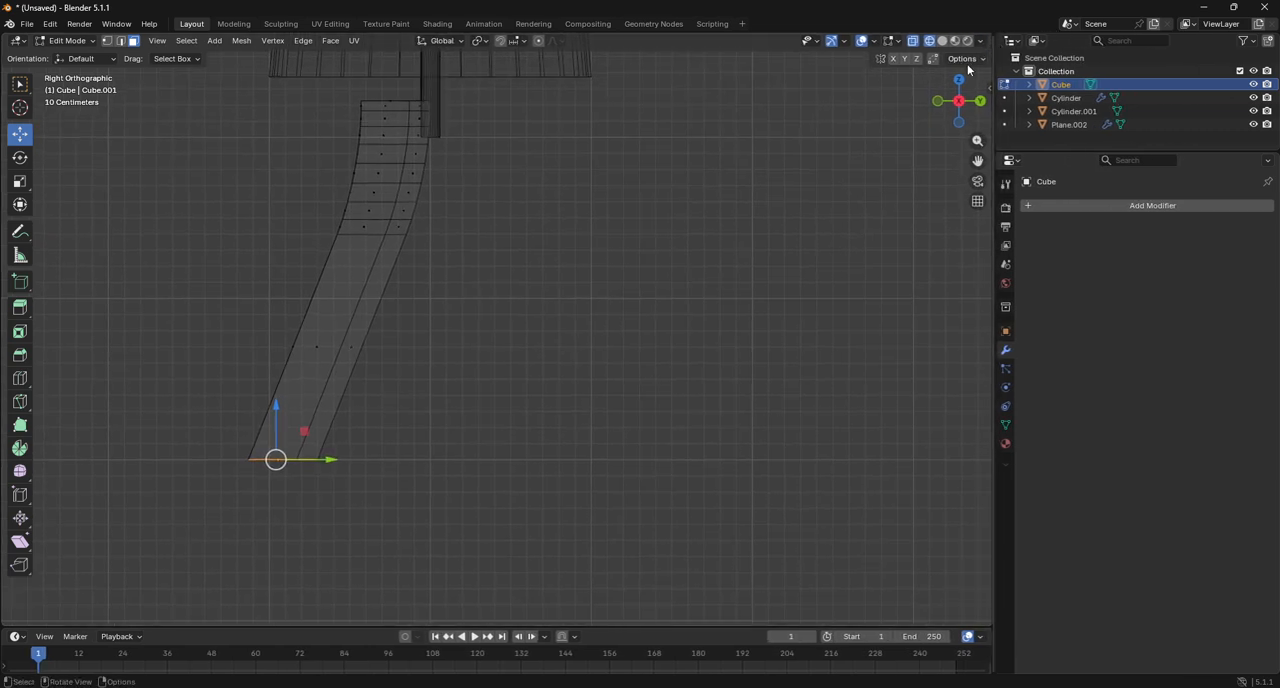
key("s")
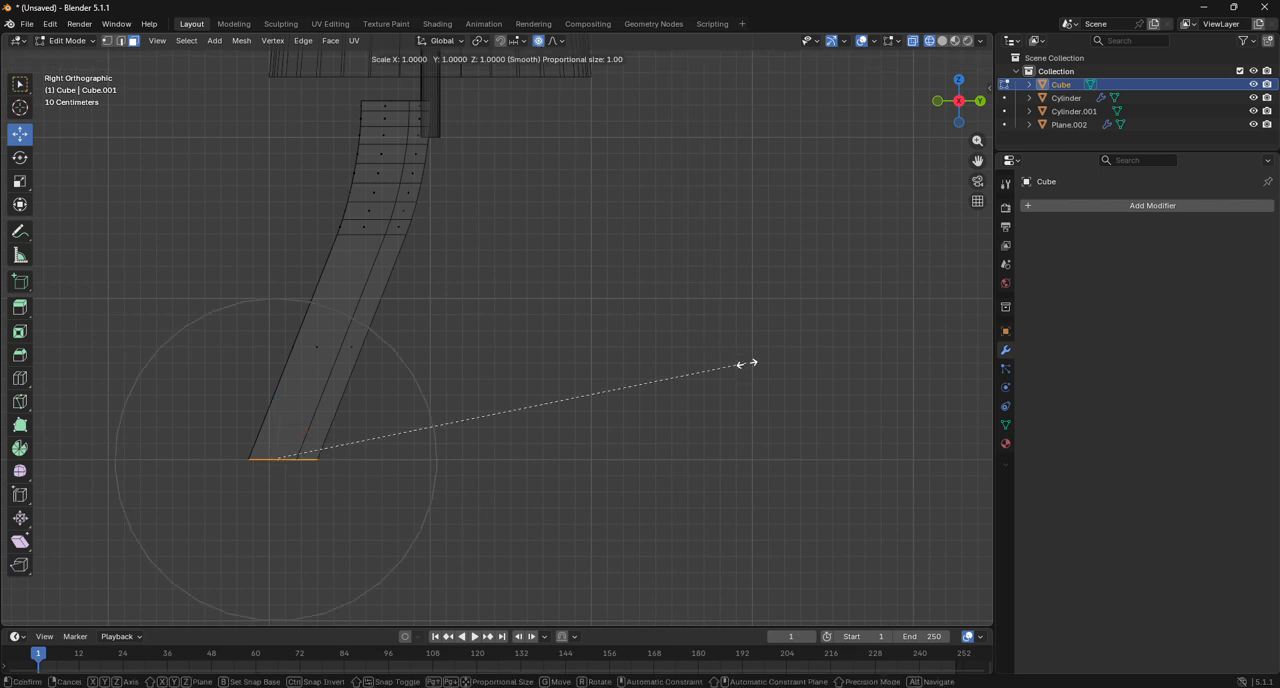
scroll(665, 363, "down", 5)
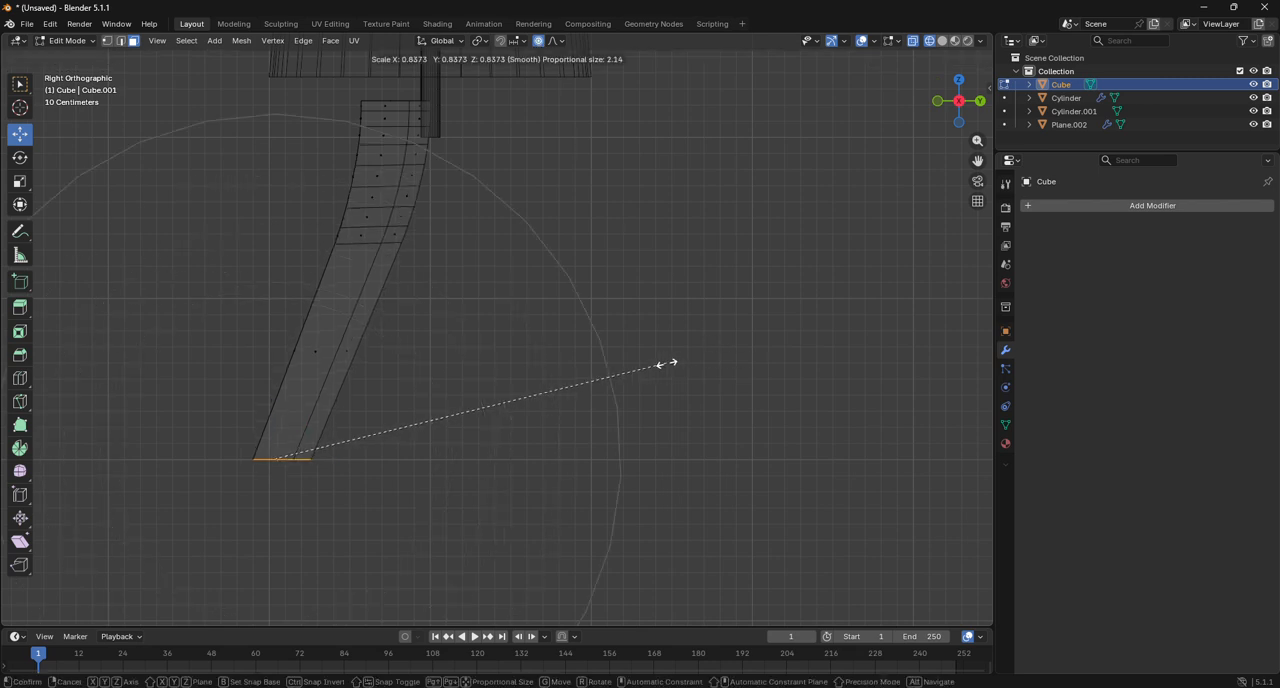
left_click(570, 357)
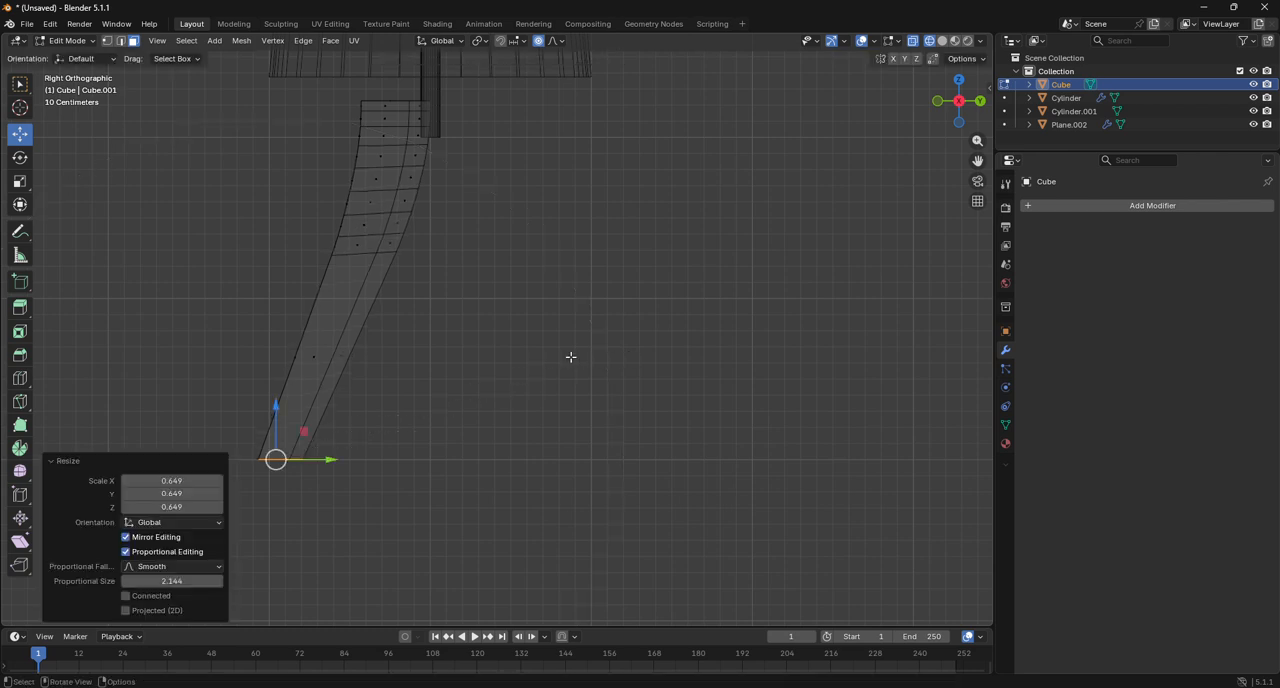
Leave mesh editing with nothing selected and show the whole lamp in solid shading from the side.
left_click(958, 80)
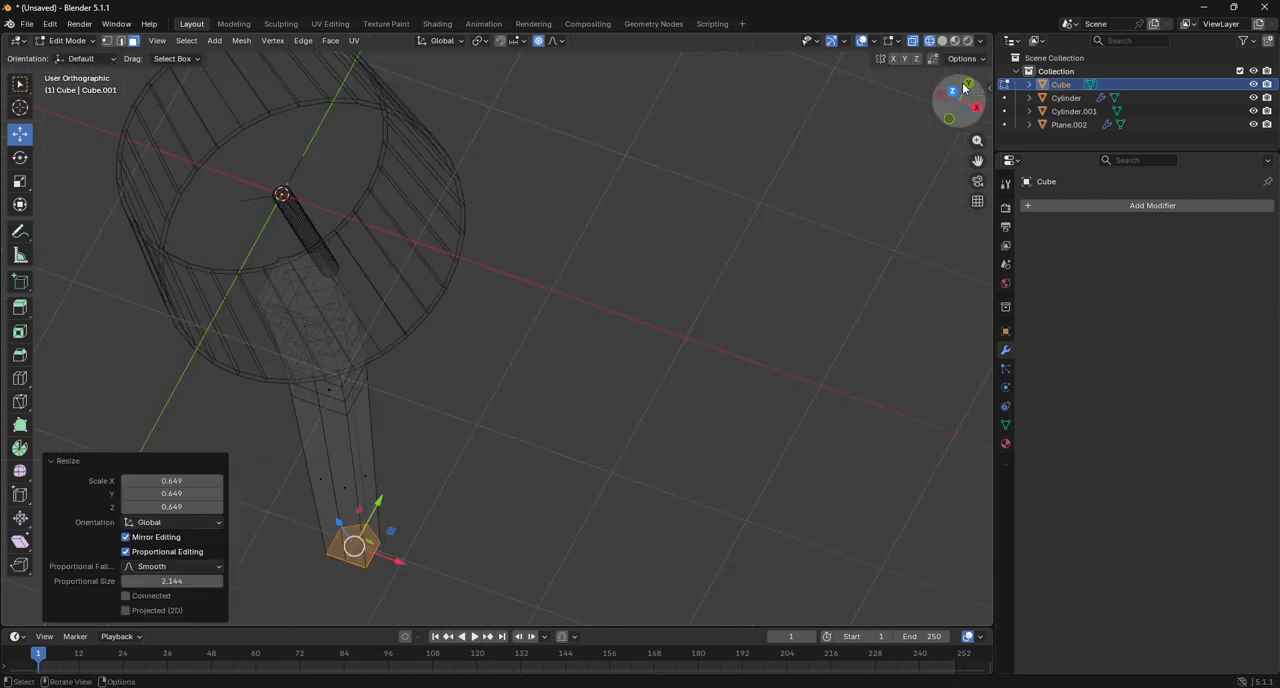
left_click(70, 40)
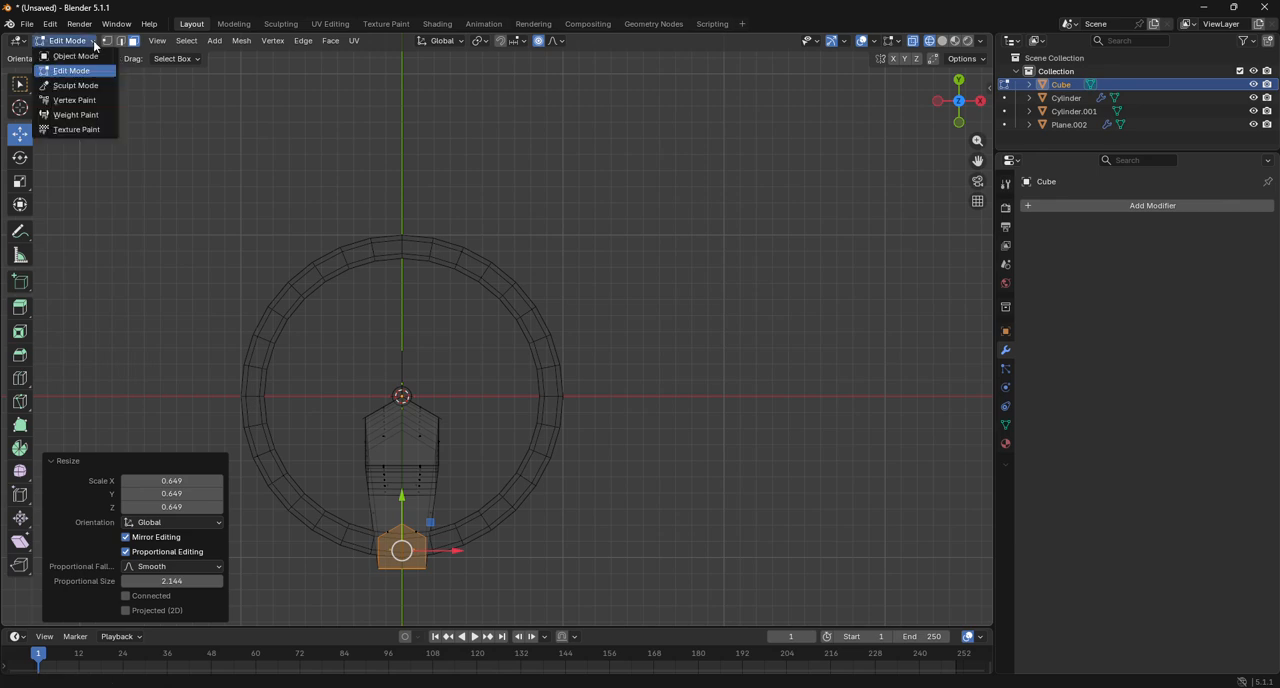
left_click(87, 50)
left_click(858, 219)
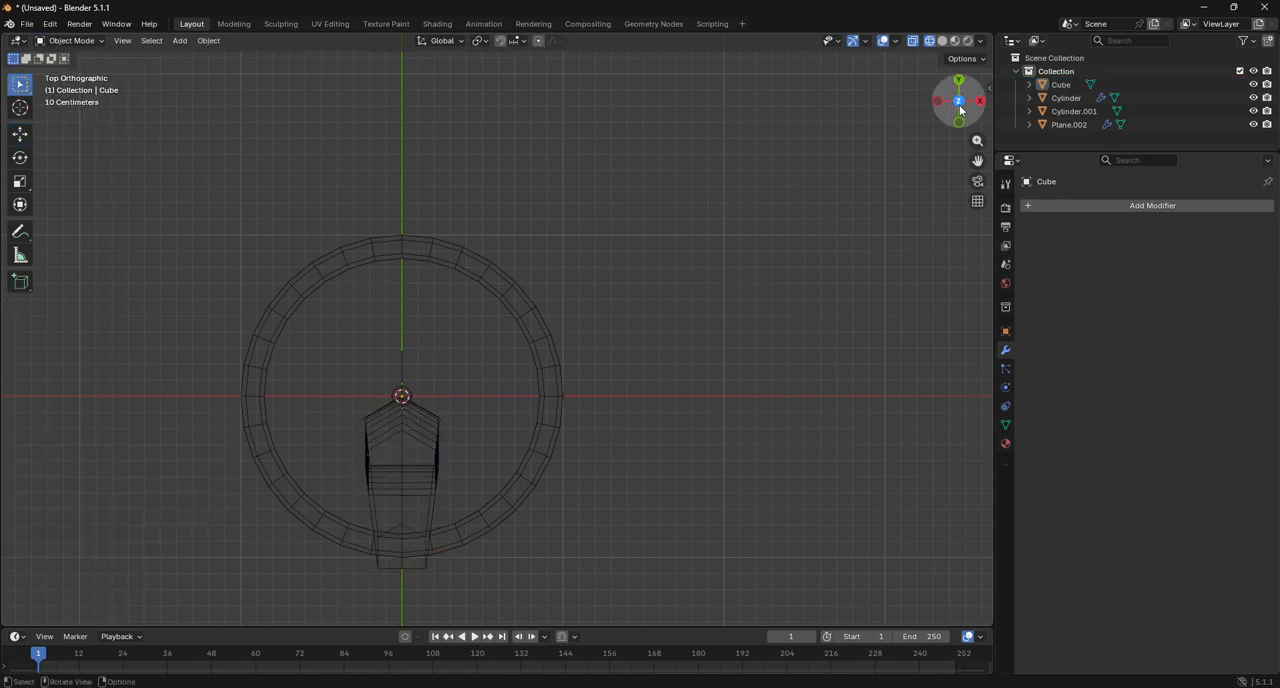
mouse_move(960, 107)
left_mouse_down()
mouse_move(957, 14)
mouse_move(925, 4)
left_mouse_up()
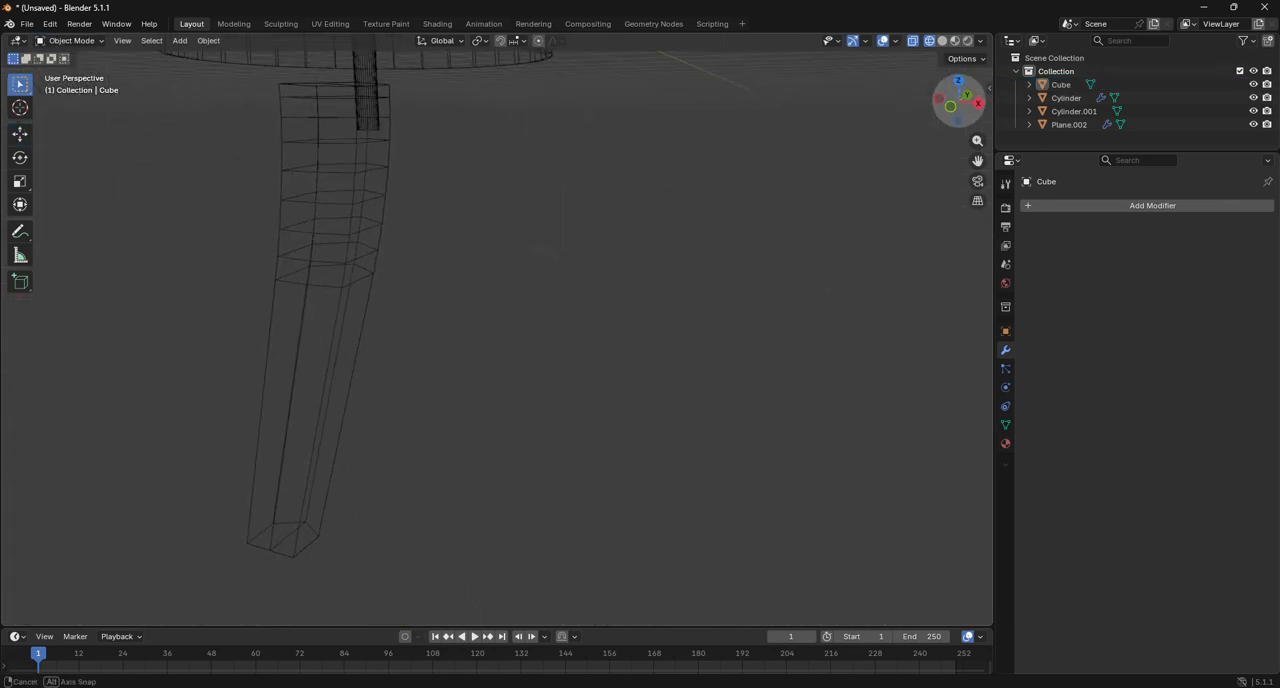
left_click(943, 42)
scroll(668, 241, "down", 5)
left_click_drag(959, 117, 925, 133)
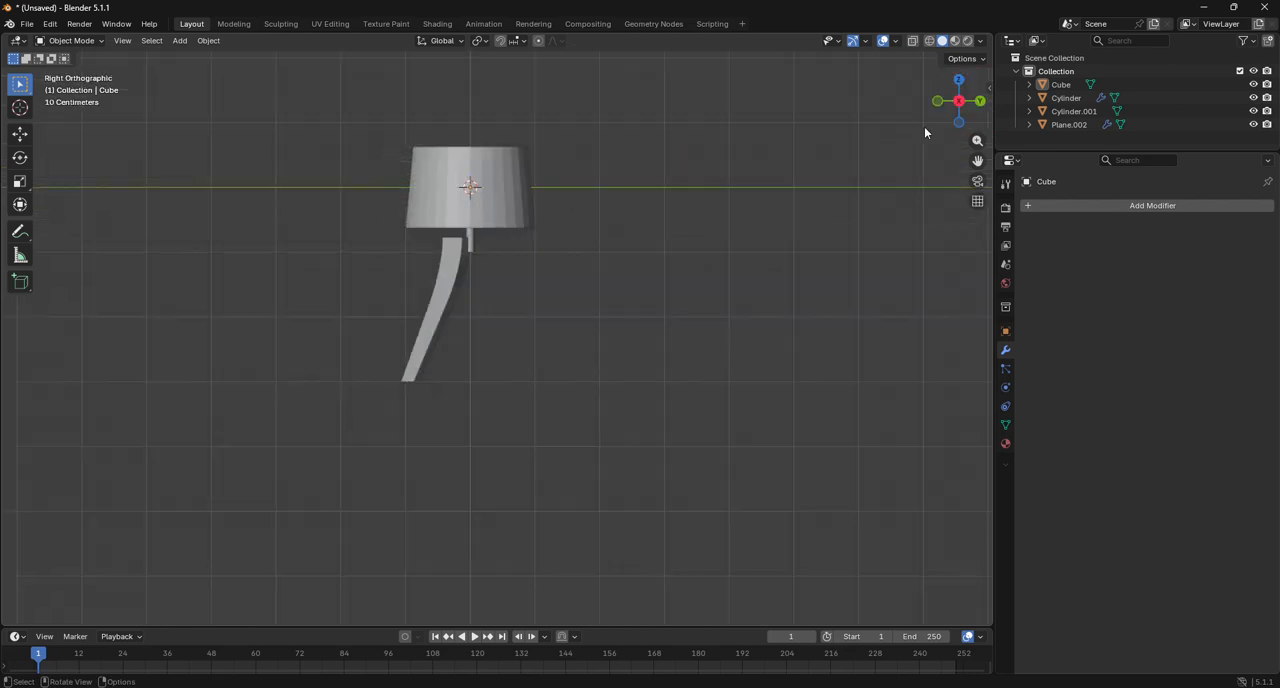
Move the whole lampshade mesh up about 0.309 m along Z to expose more of the pole, and leave mesh editing.
left_click(471, 207)
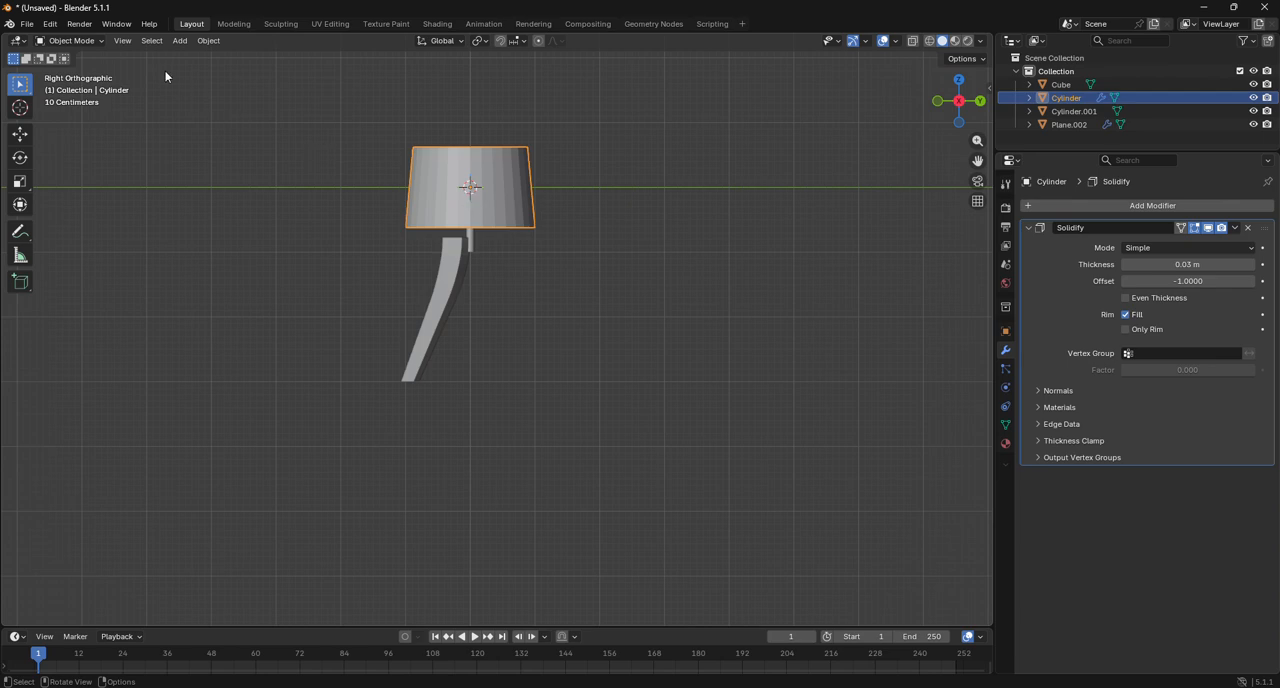
left_click(70, 40)
left_click(73, 71)
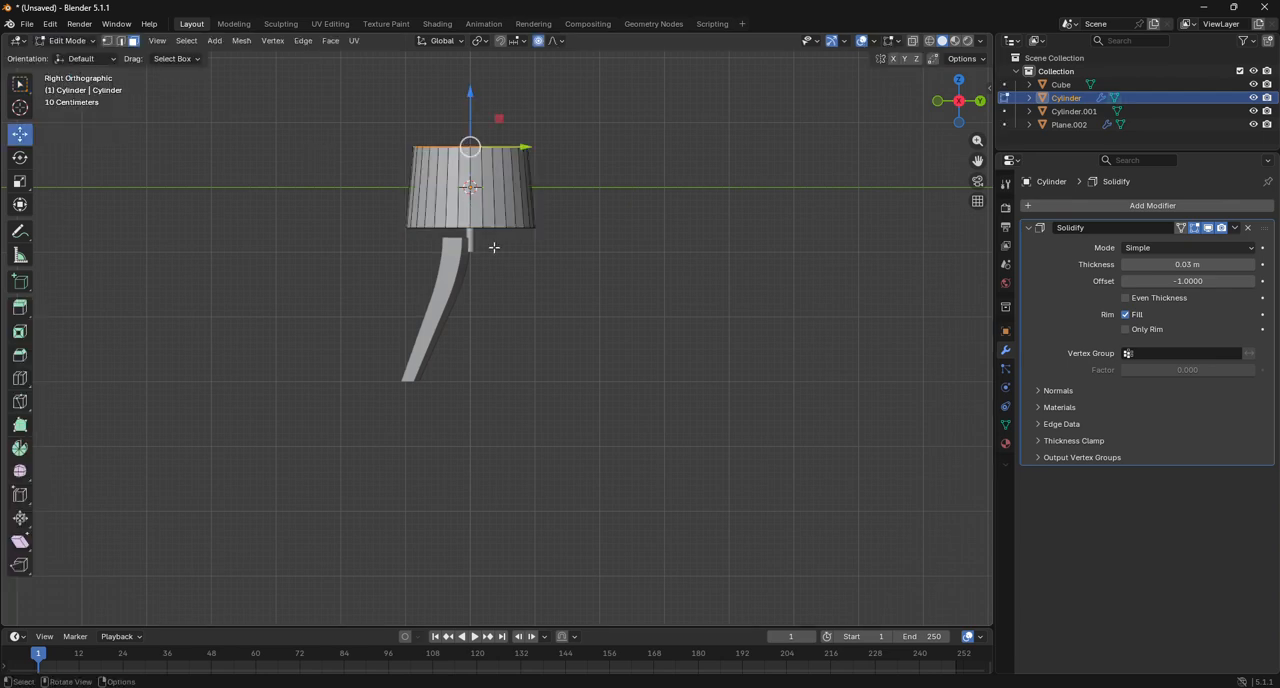
key("a")
key("g")
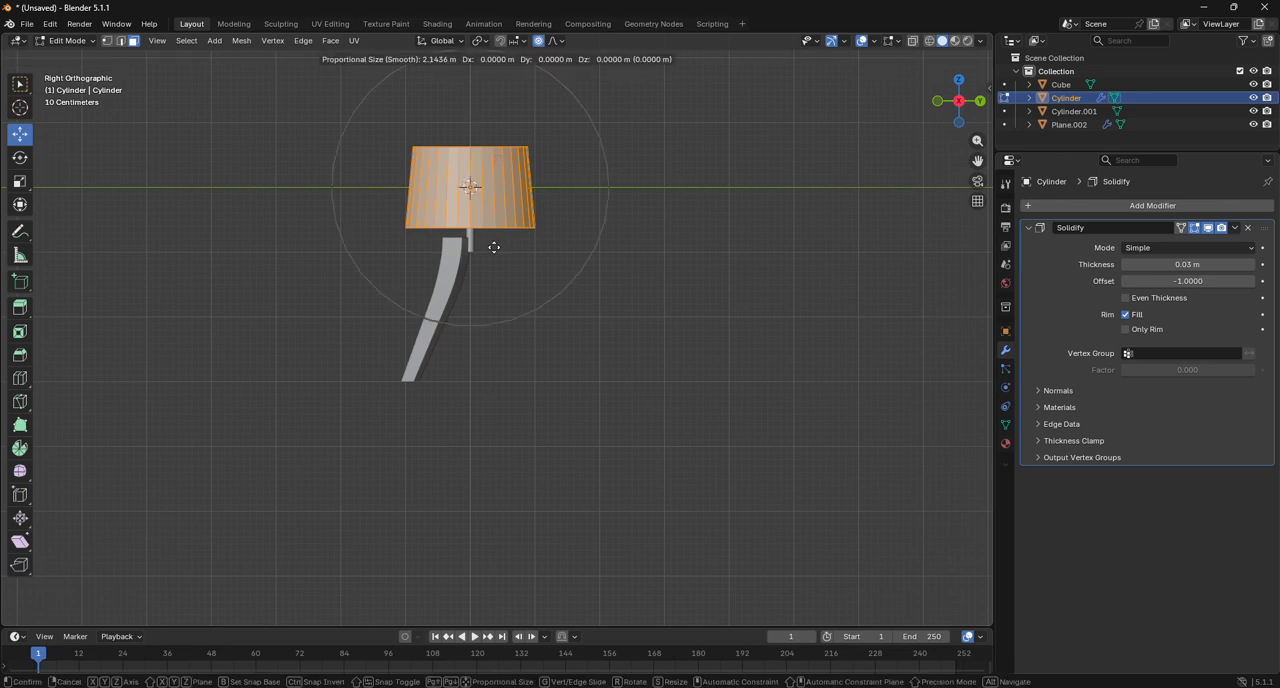
key("z")
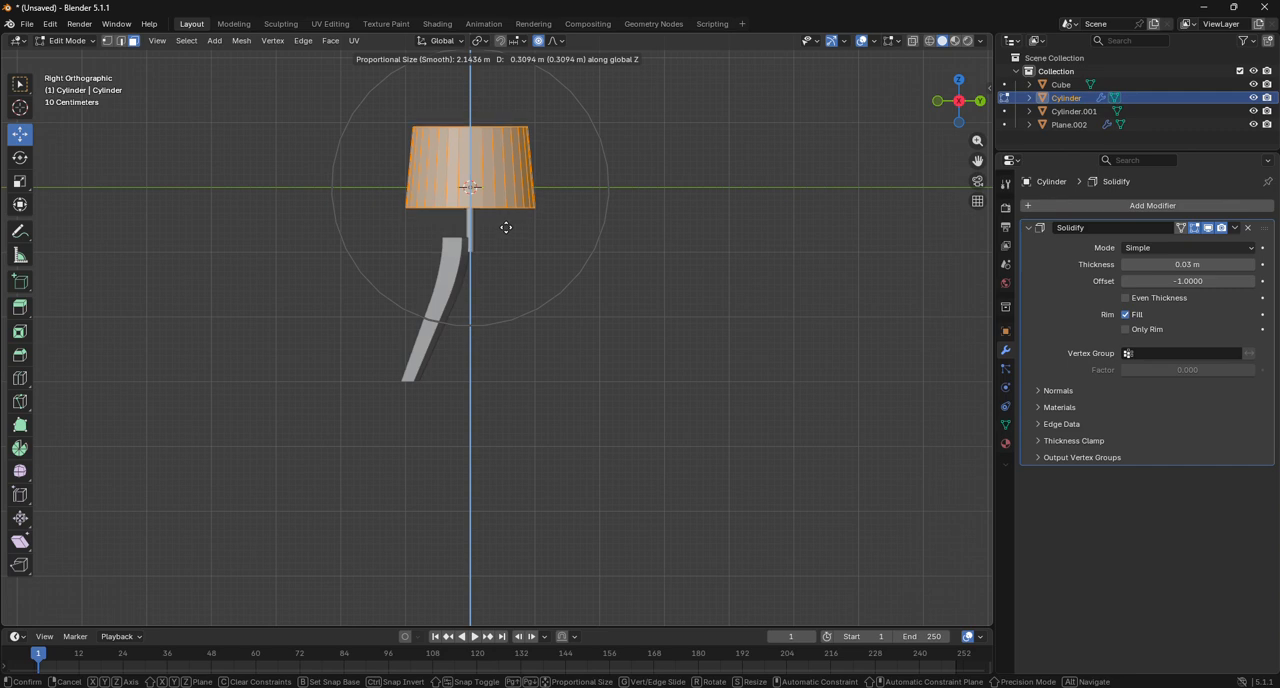
left_click(506, 228)
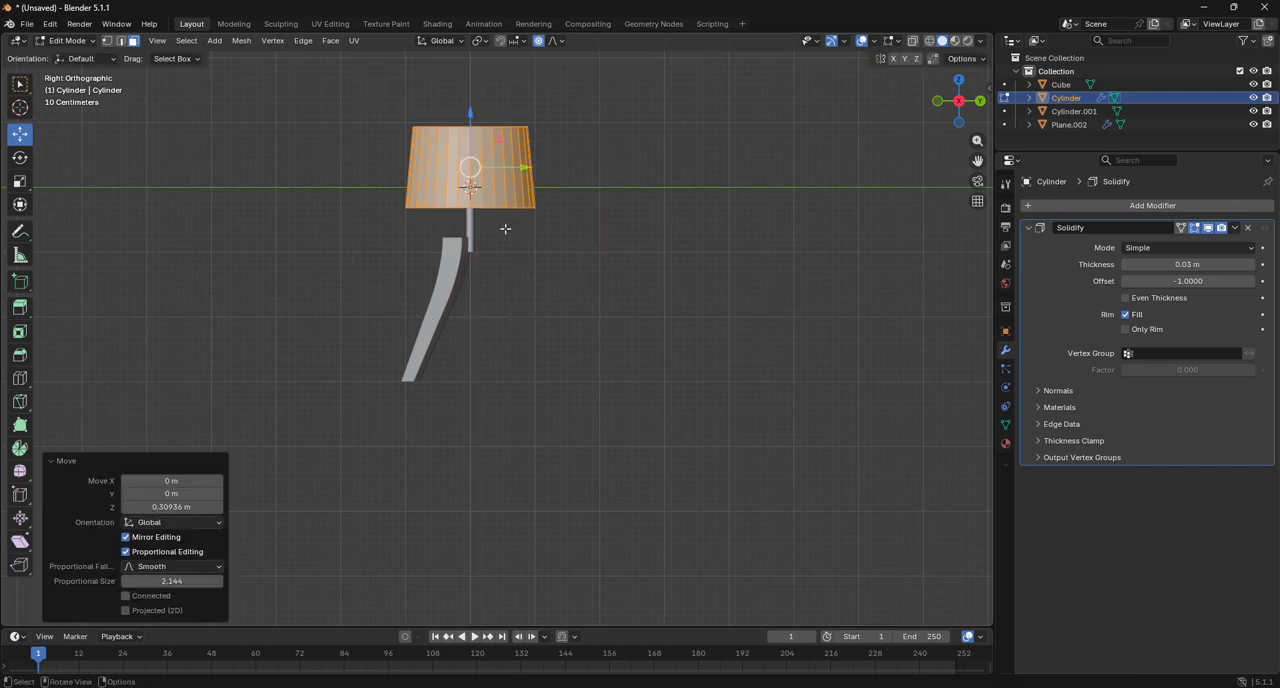
left_click(441, 301)
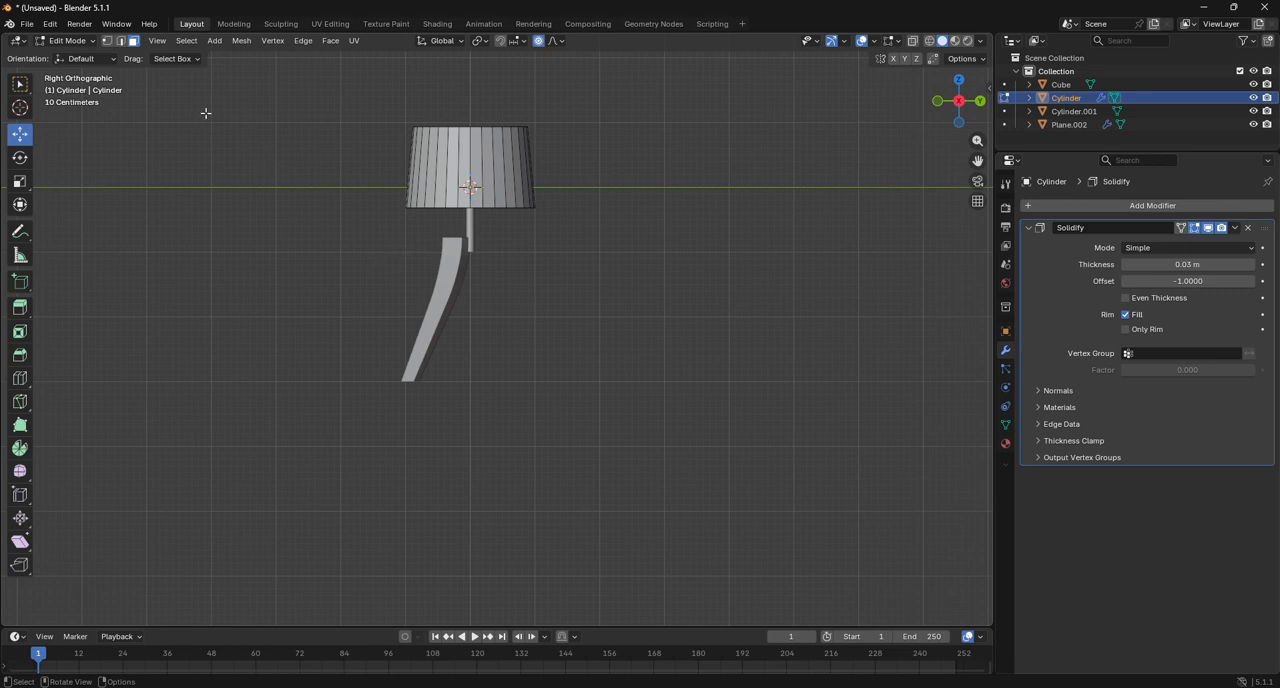
left_click(78, 41)
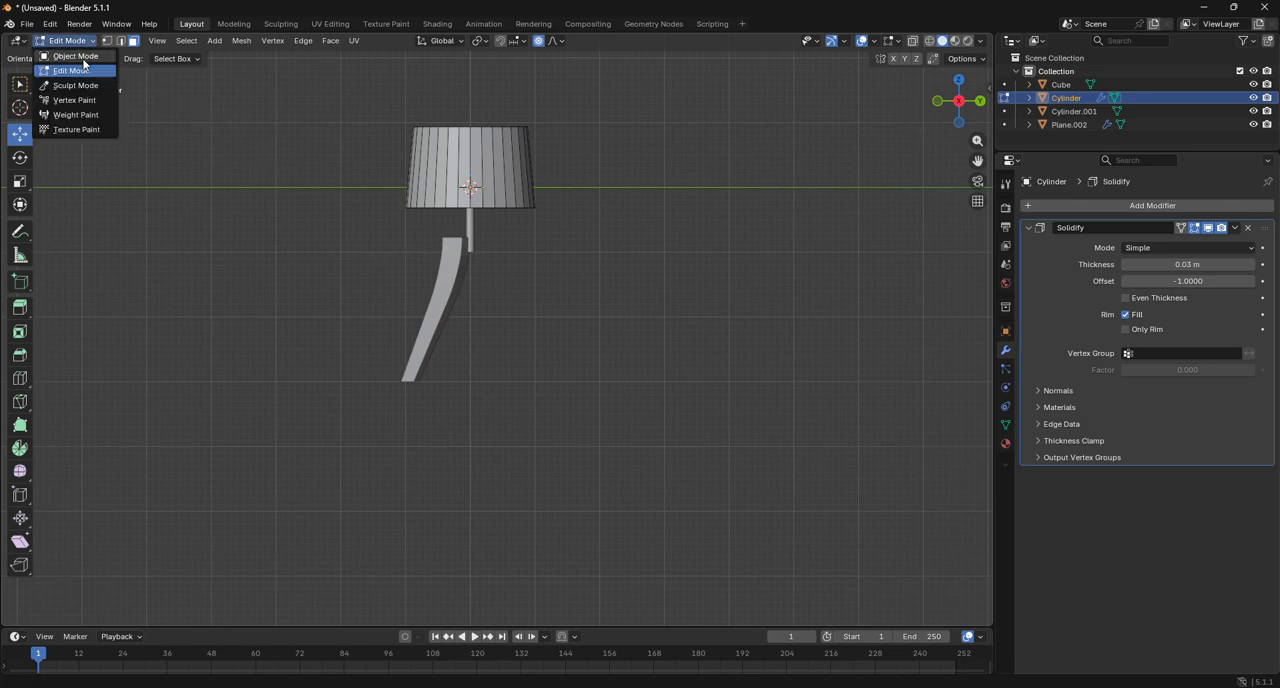
left_click(75, 56)
Duplicate the leg in place, working in wireframe from the top view.
left_click(445, 304)
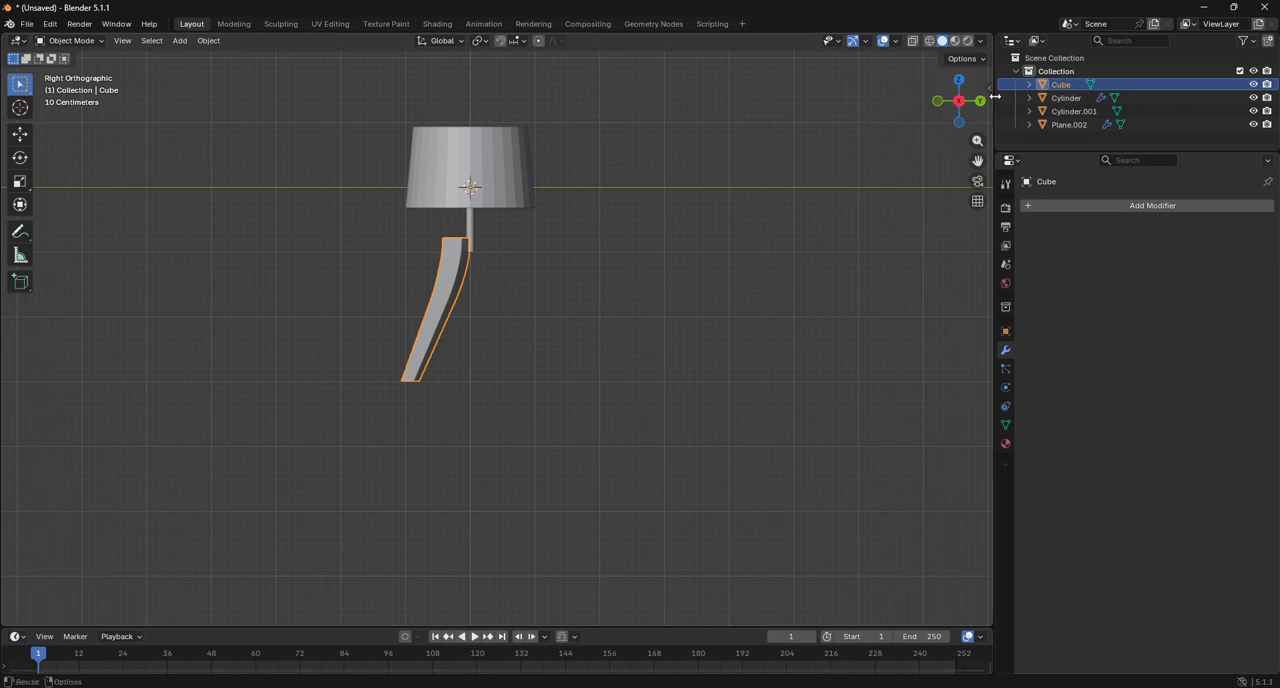
left_click(959, 82)
left_click(929, 41)
scroll(635, 289, "up", 6)
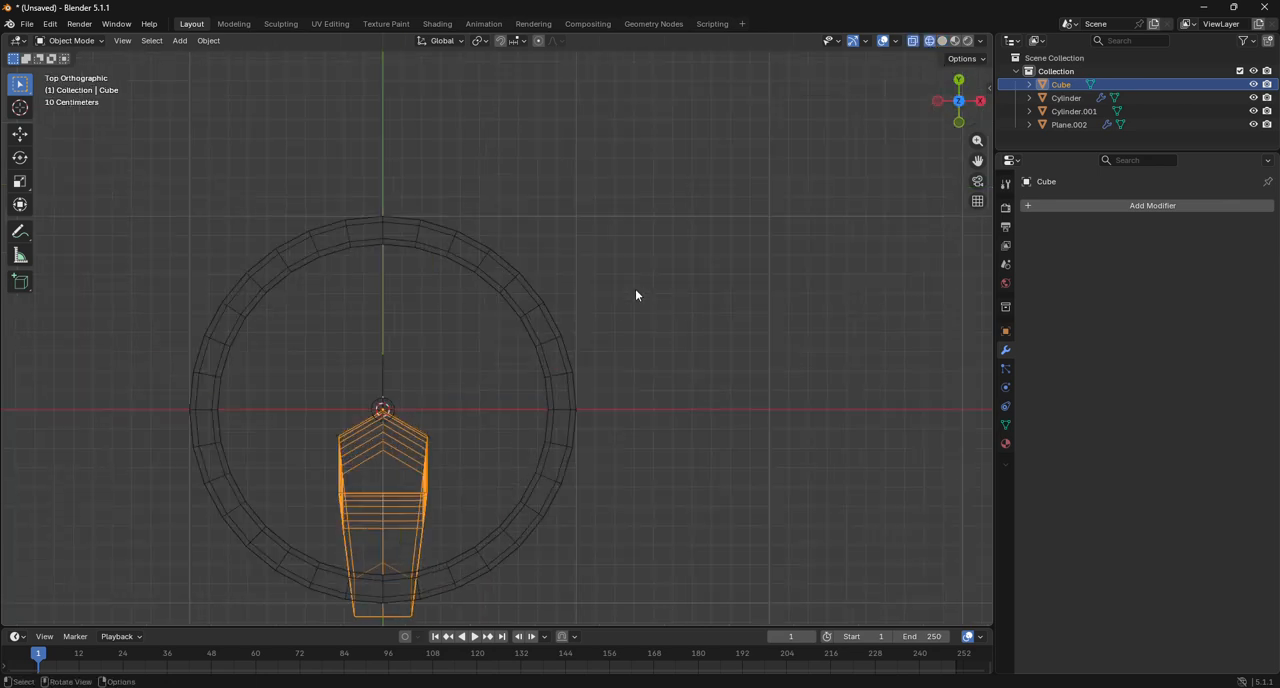
left_click_drag(978, 161, 1214, 43)
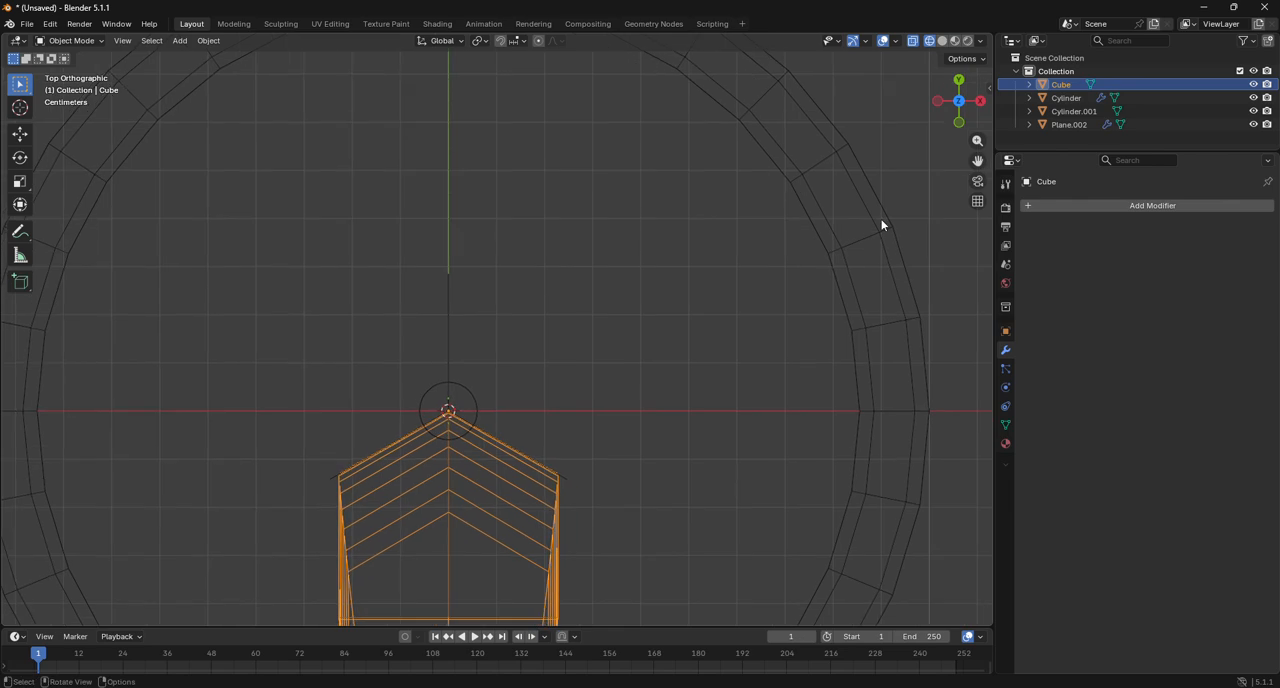
key("r")
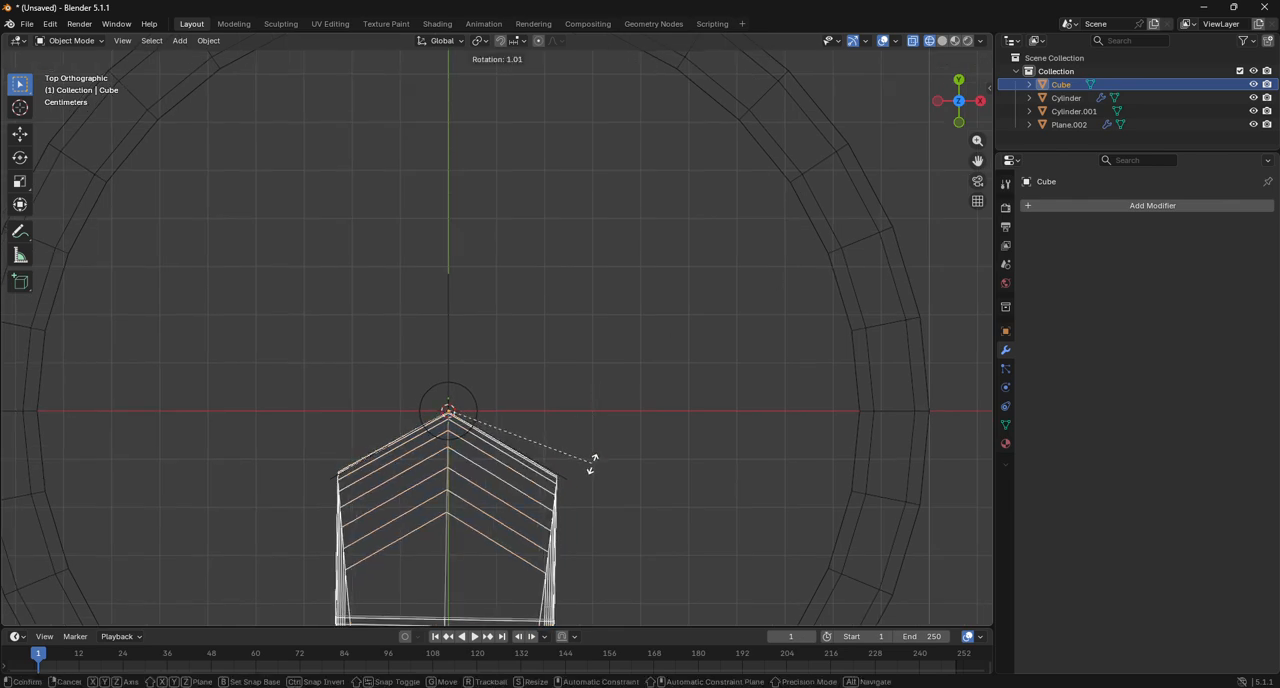
left_click(452, 537)
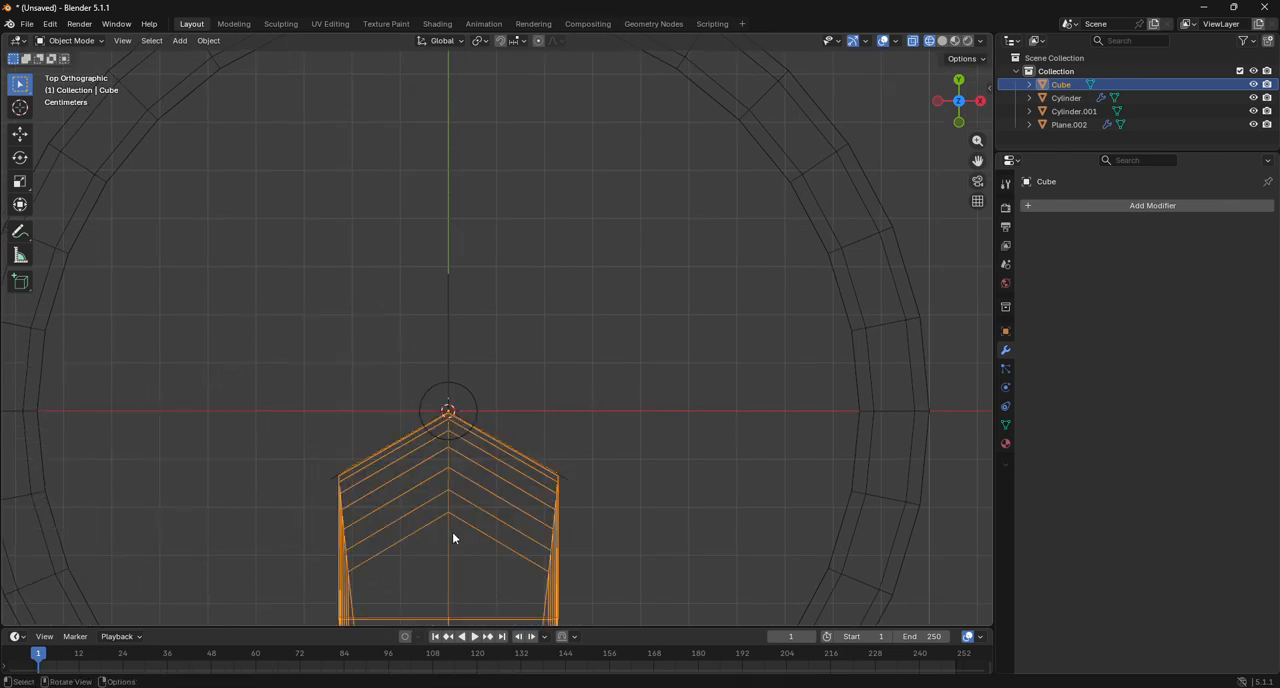
key("shift+d")
right_click(521, 524)
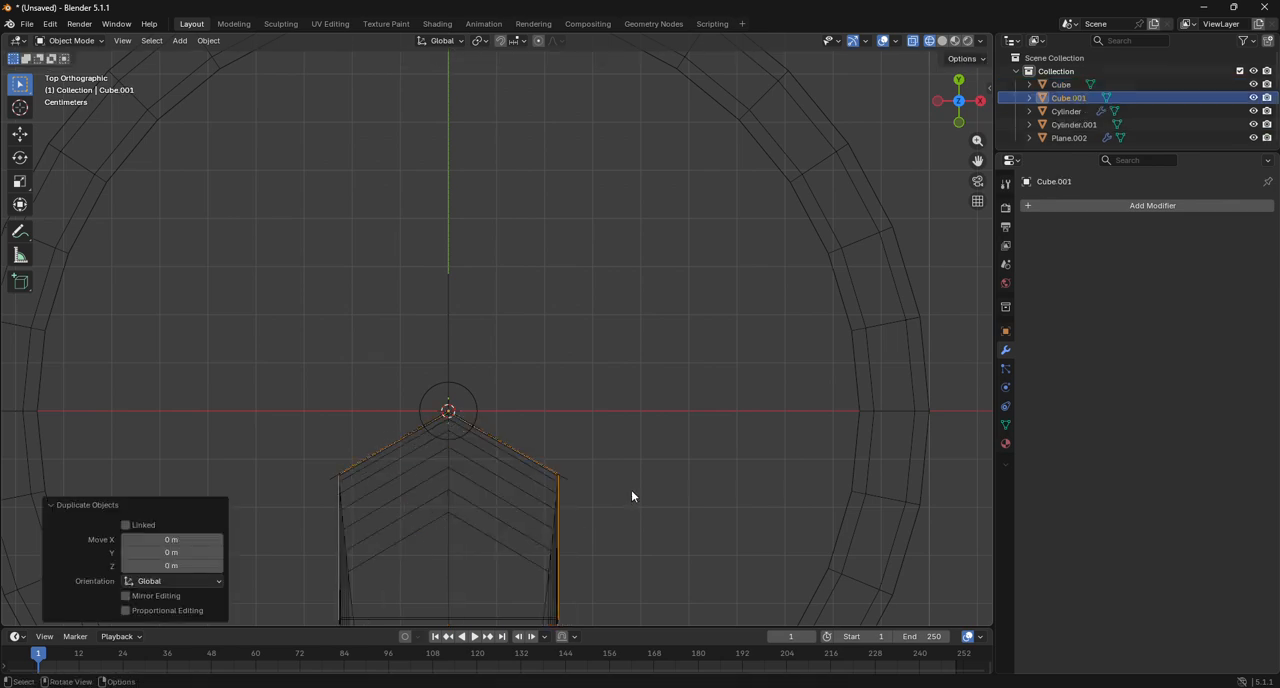
Rotate the duplicated leg 120° around the Z axis so it fits between the spokes.
key("r")
left_click(393, 490)
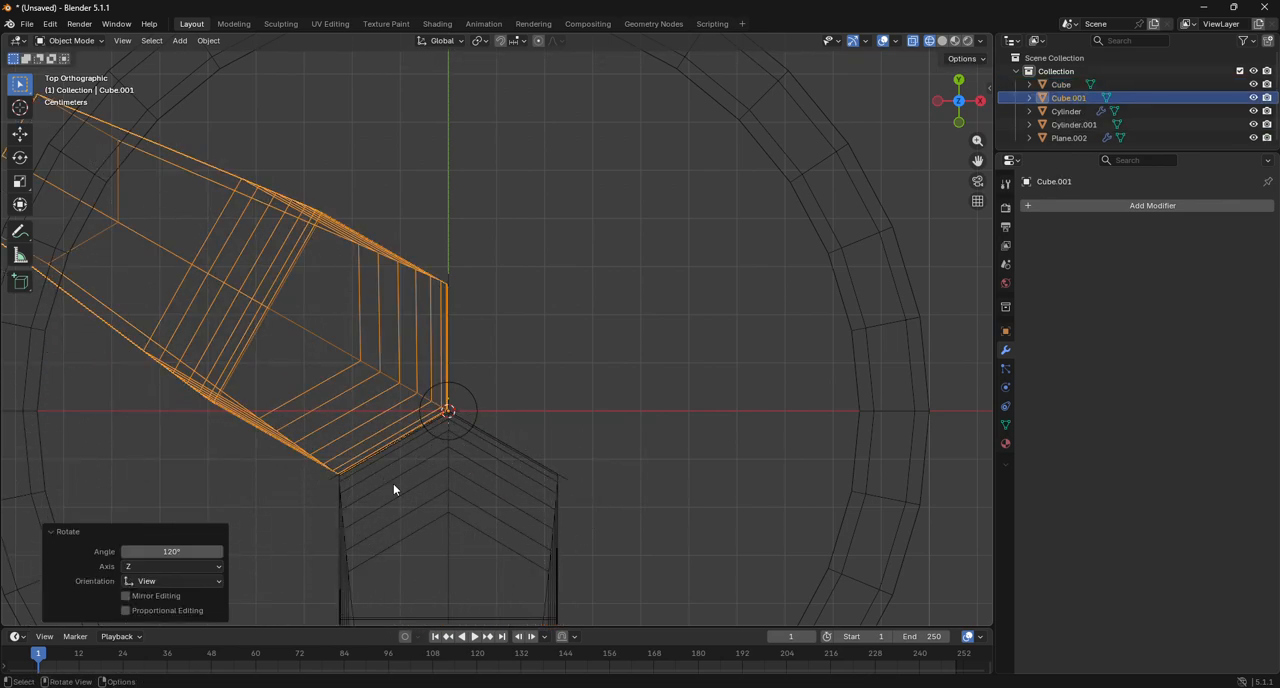
left_click(176, 551)
type("1")
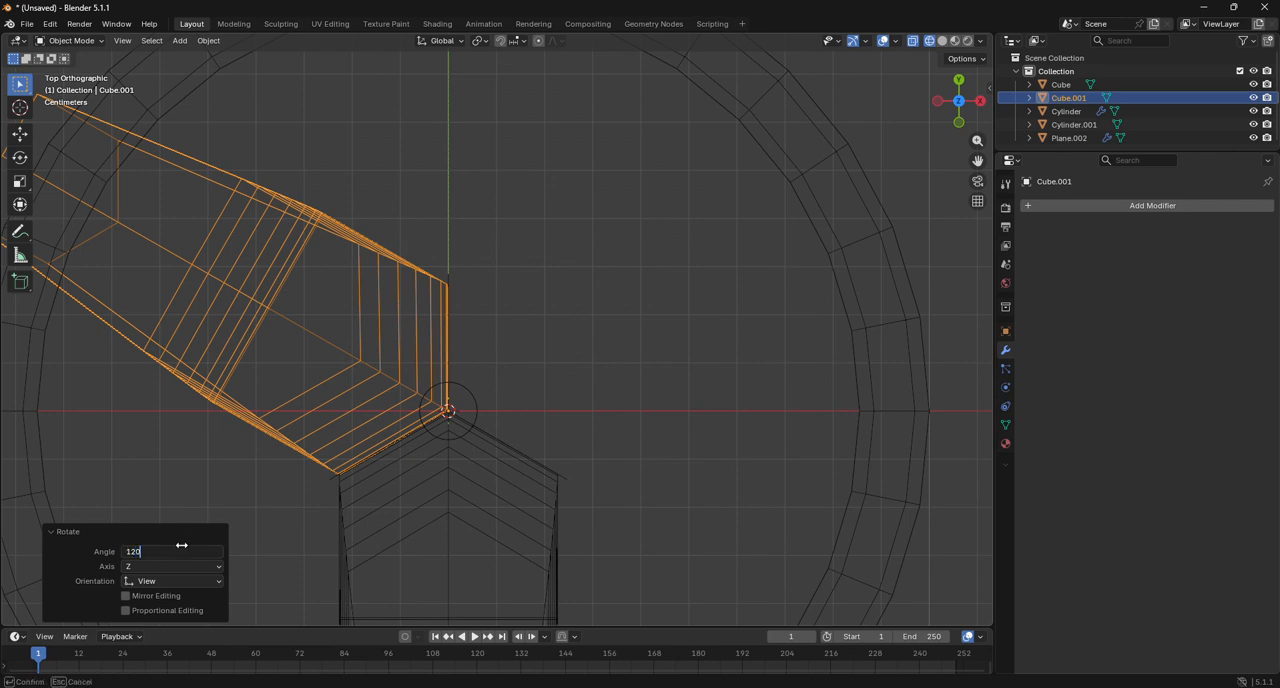
key("Return")
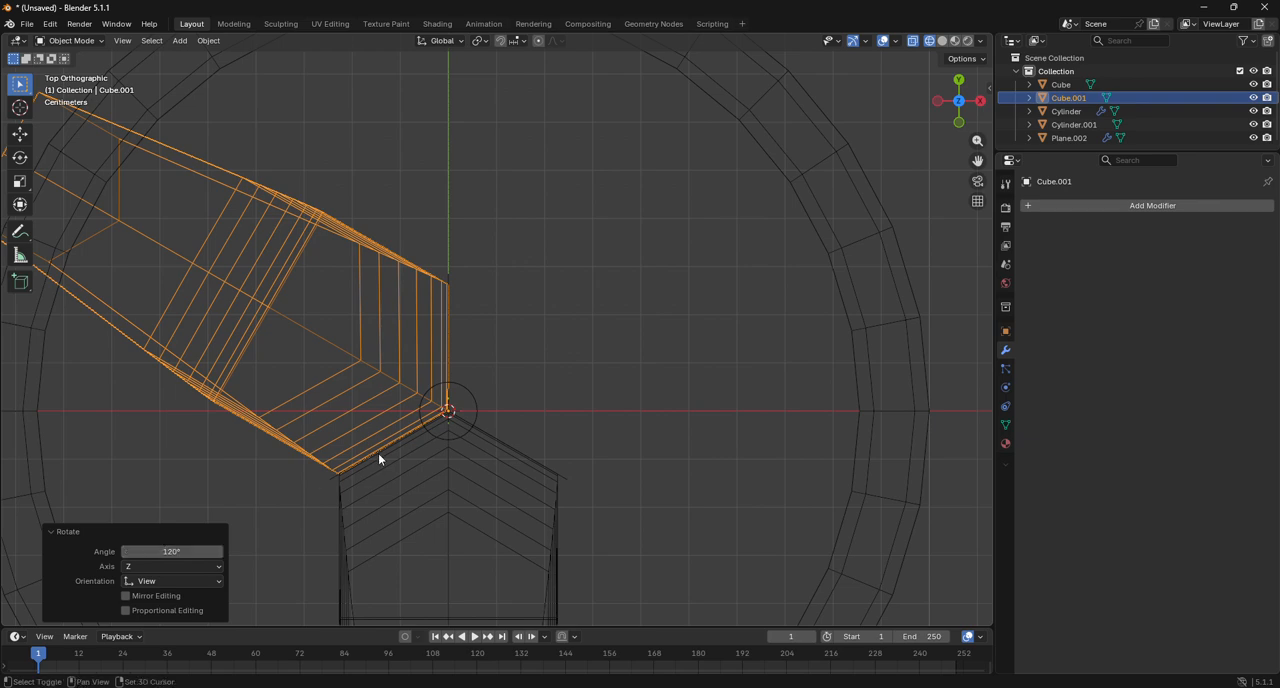
Duplicate the rotated leg in place, rotate the copy another 120° around Z as the third leg, and clear the selection.
key("shift+d")
key("Escape")
key("r")
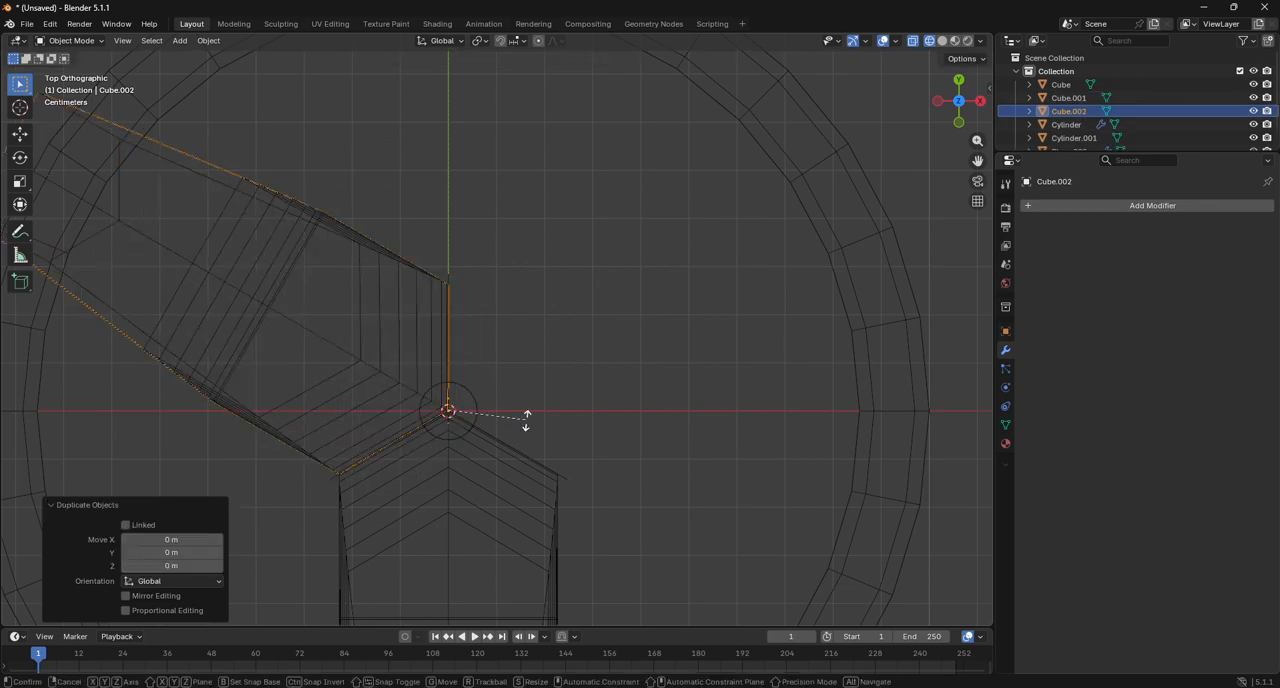
left_click(322, 548)
left_click(190, 552)
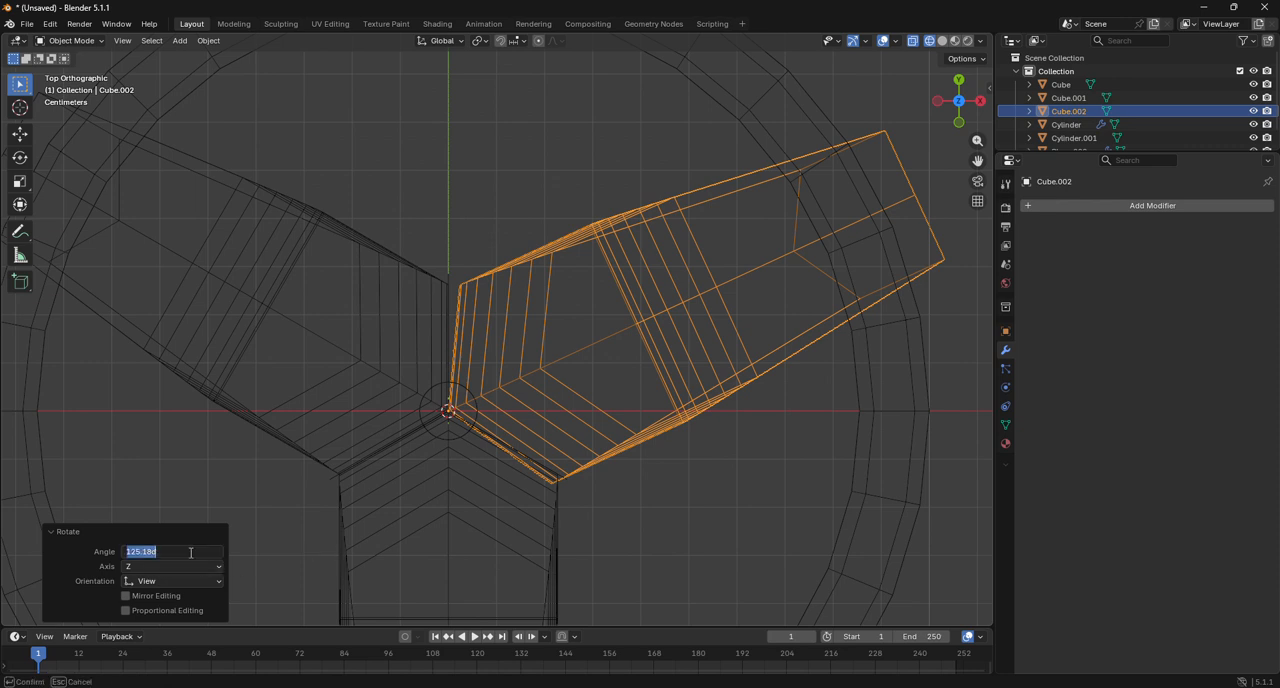
type("120")
key("Return")
left_click(758, 522)
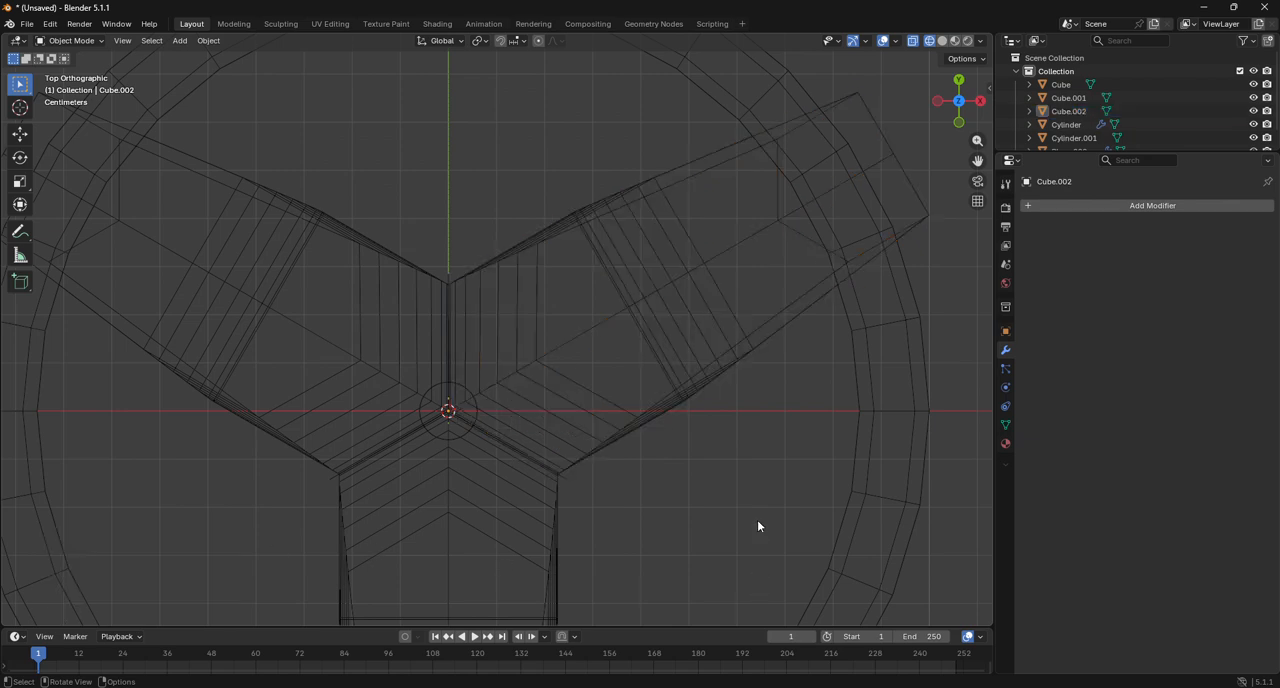
Switch to solid shading and examine the three-legged base and shade from several angles, with the first rotated leg selected.
left_click_drag(960, 103, 920, 57)
scroll(886, 140, "down", 8)
left_click(942, 41)
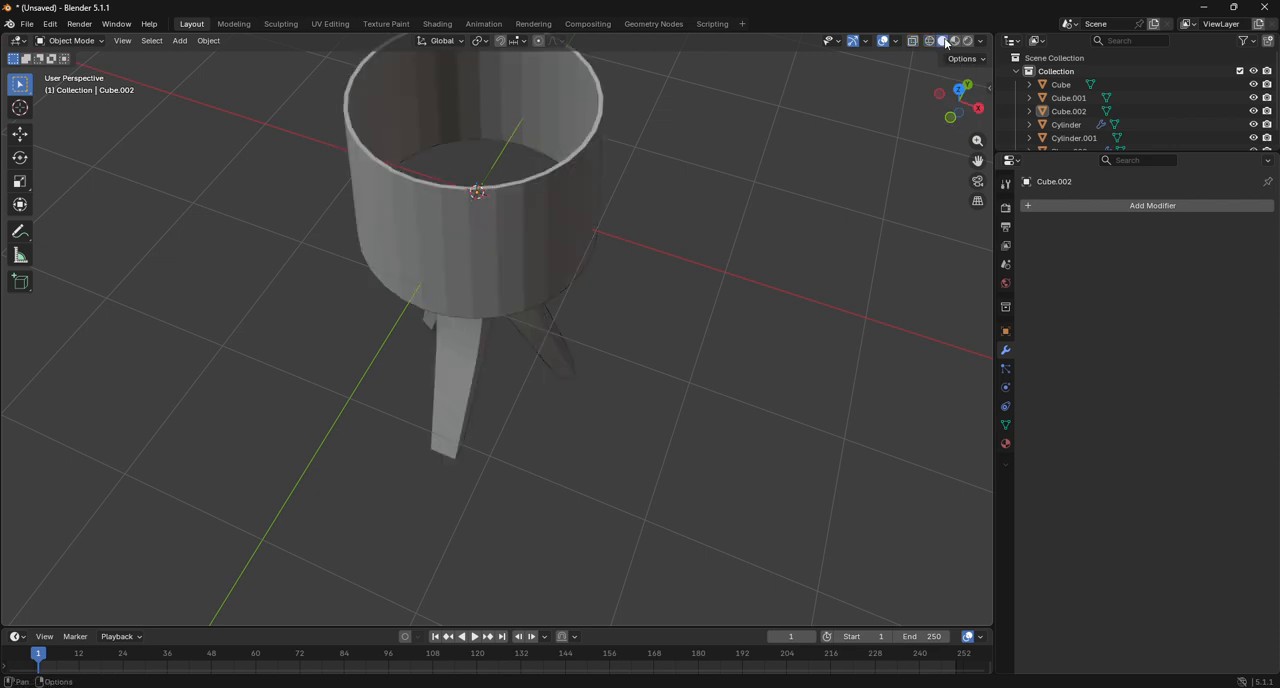
left_click_drag(947, 137, 932, 86)
left_click(463, 253)
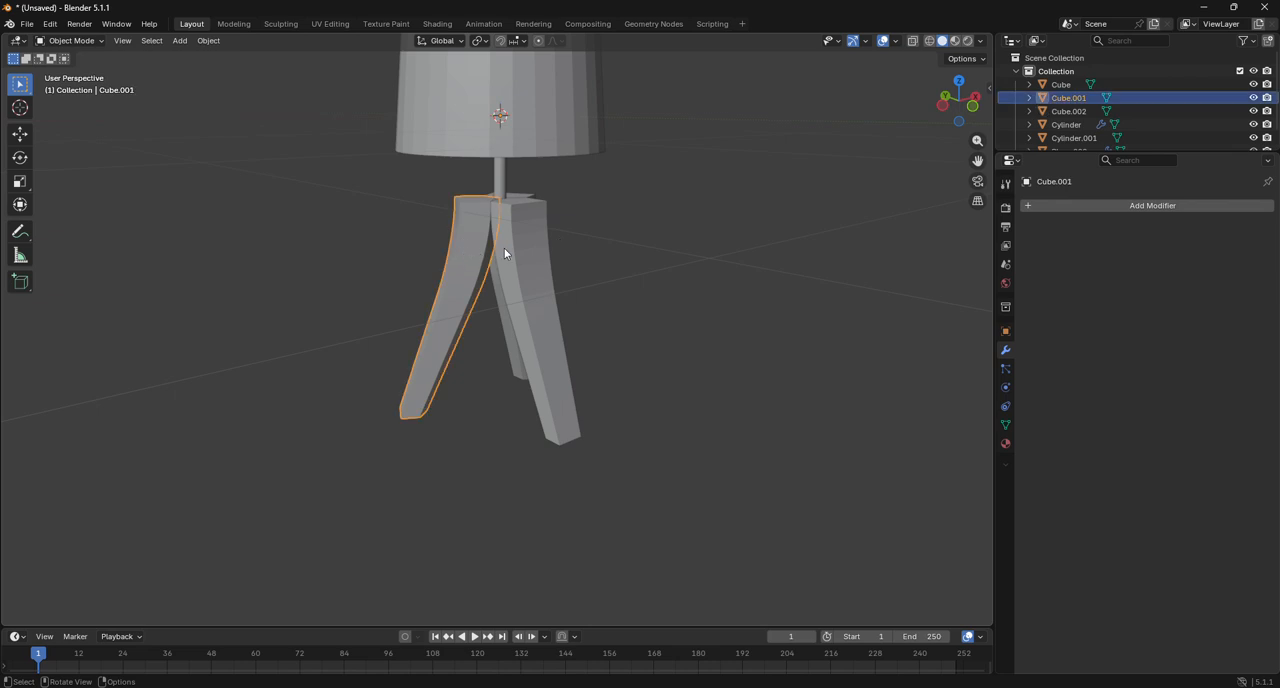
left_click(971, 115)
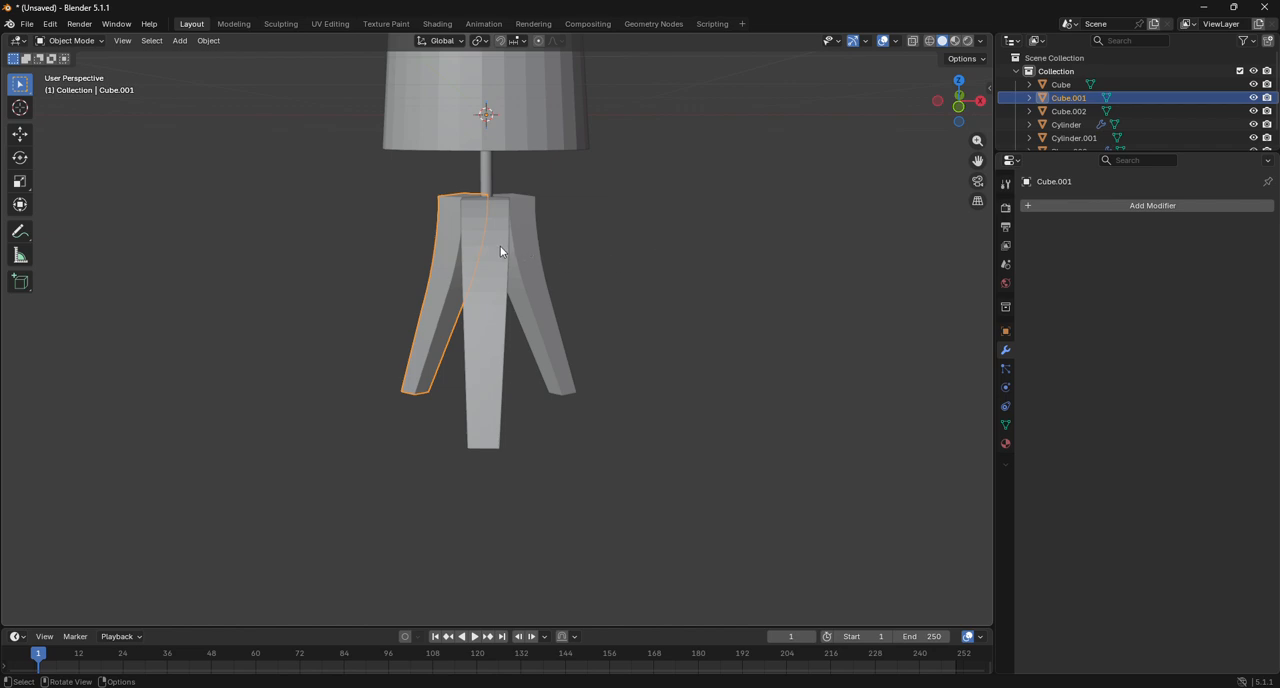
scroll(501, 247, "up", 2)
scroll(501, 247, "down", 1)
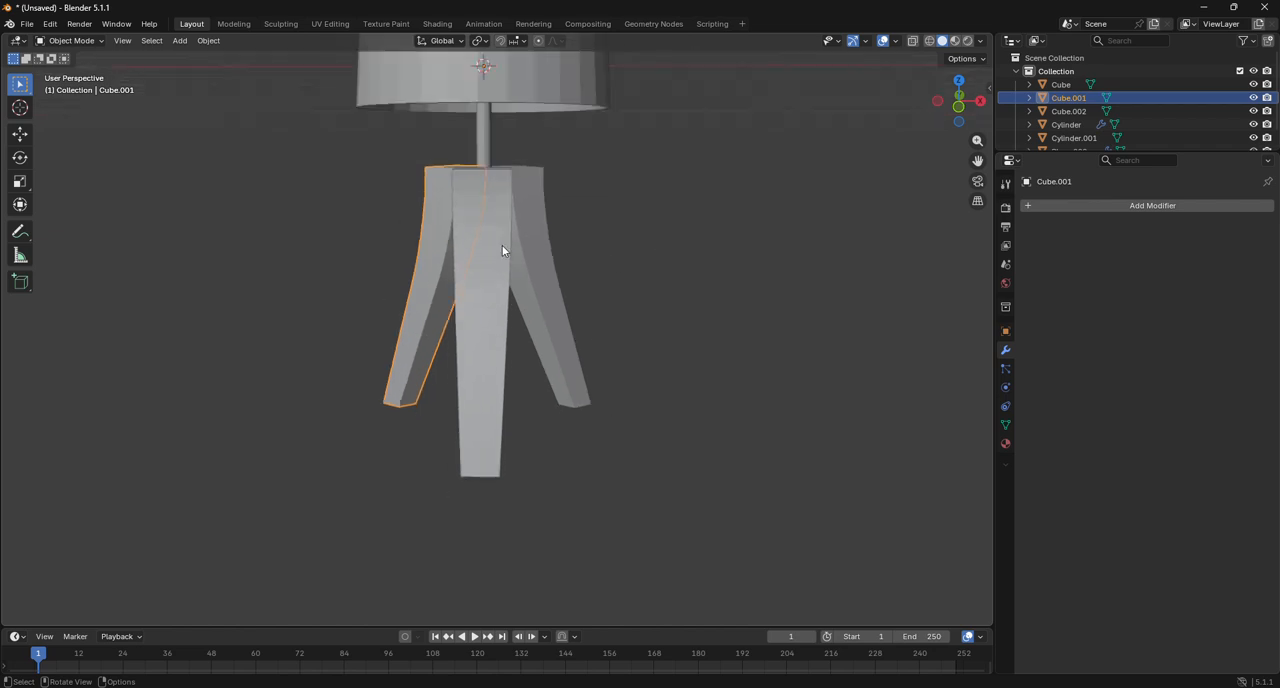
scroll(502, 245, "down", 2)
left_click_drag(958, 103, 1216, 120)
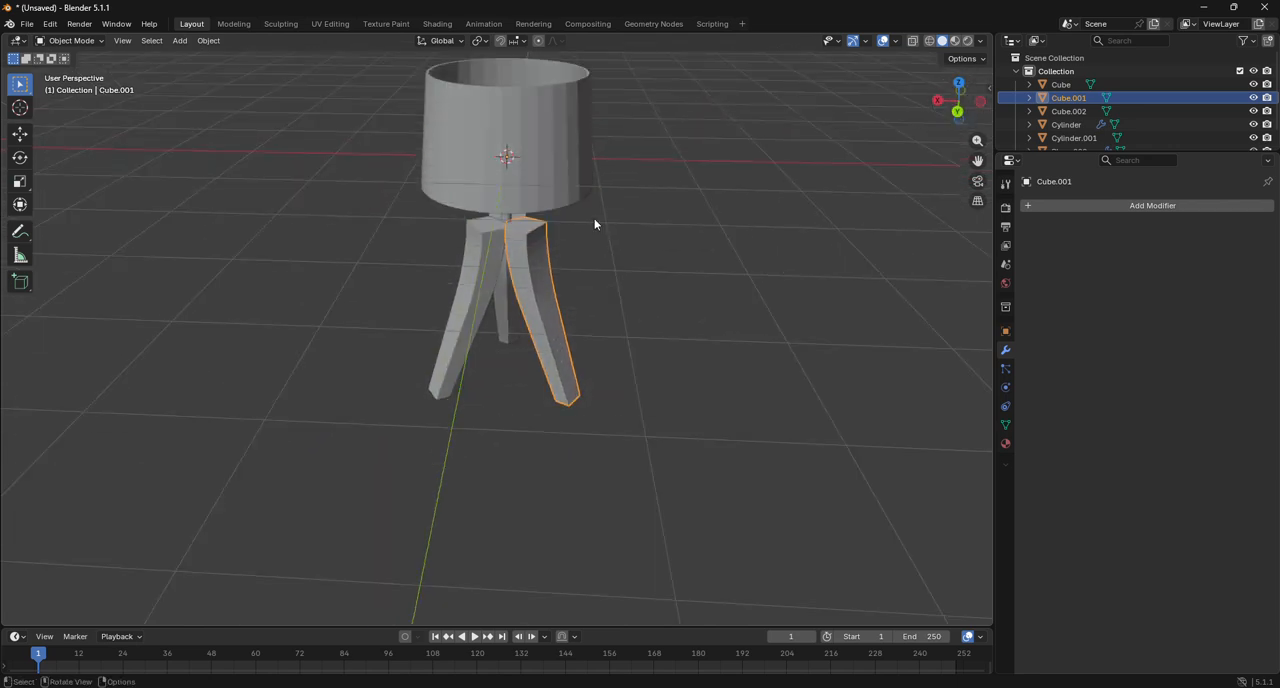
Shade the selected leg smooth and add a Subdivision Surface modifier to it.
scroll(570, 226, "up", 4)
right_click(339, 170)
left_click(456, 175)
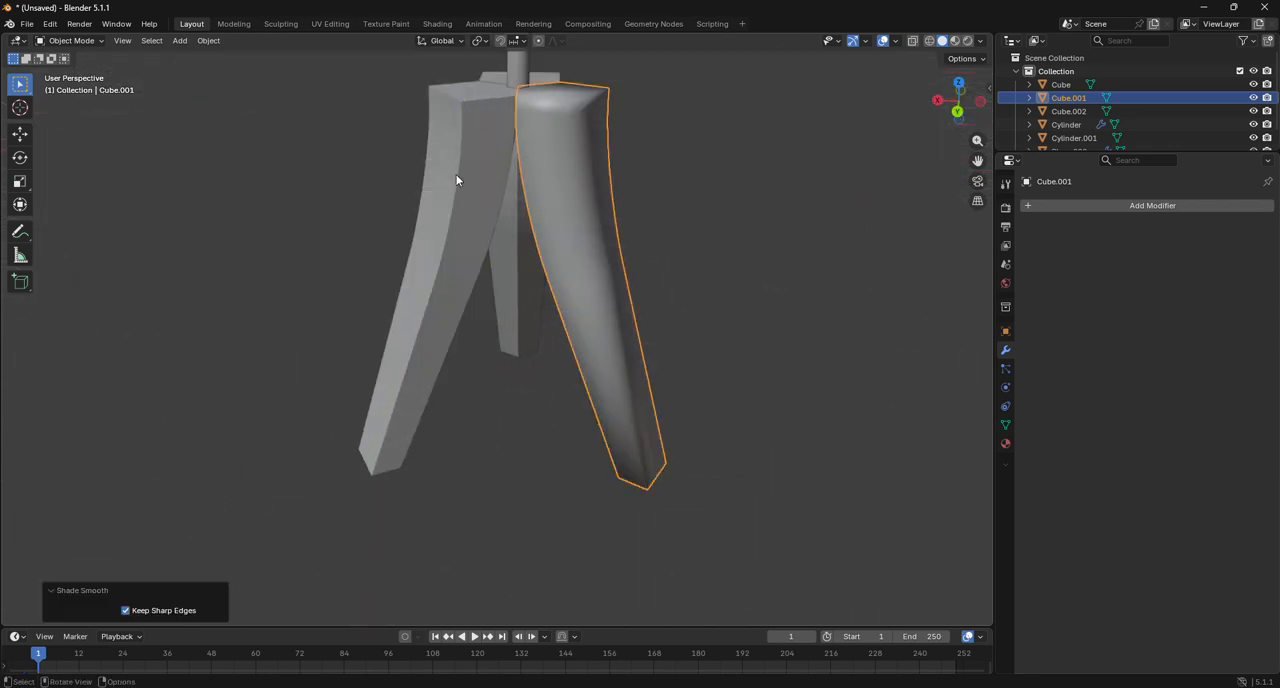
left_click(1140, 208)
key("space")
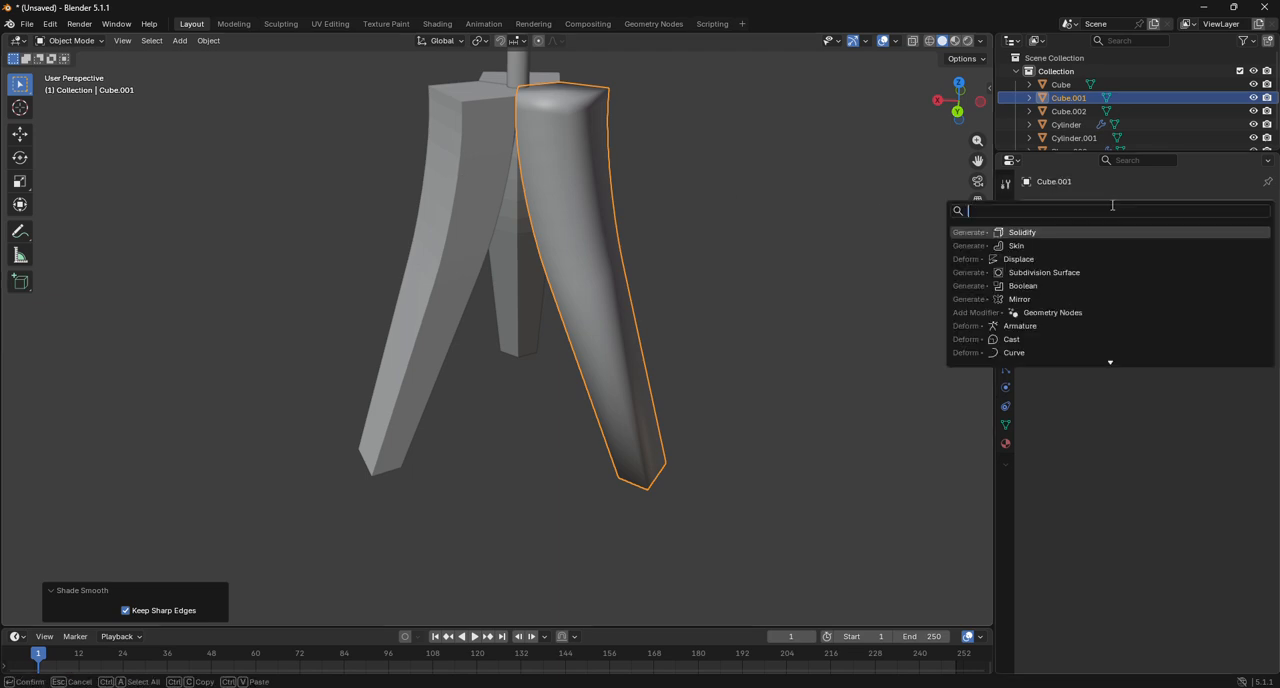
left_click(1051, 271)
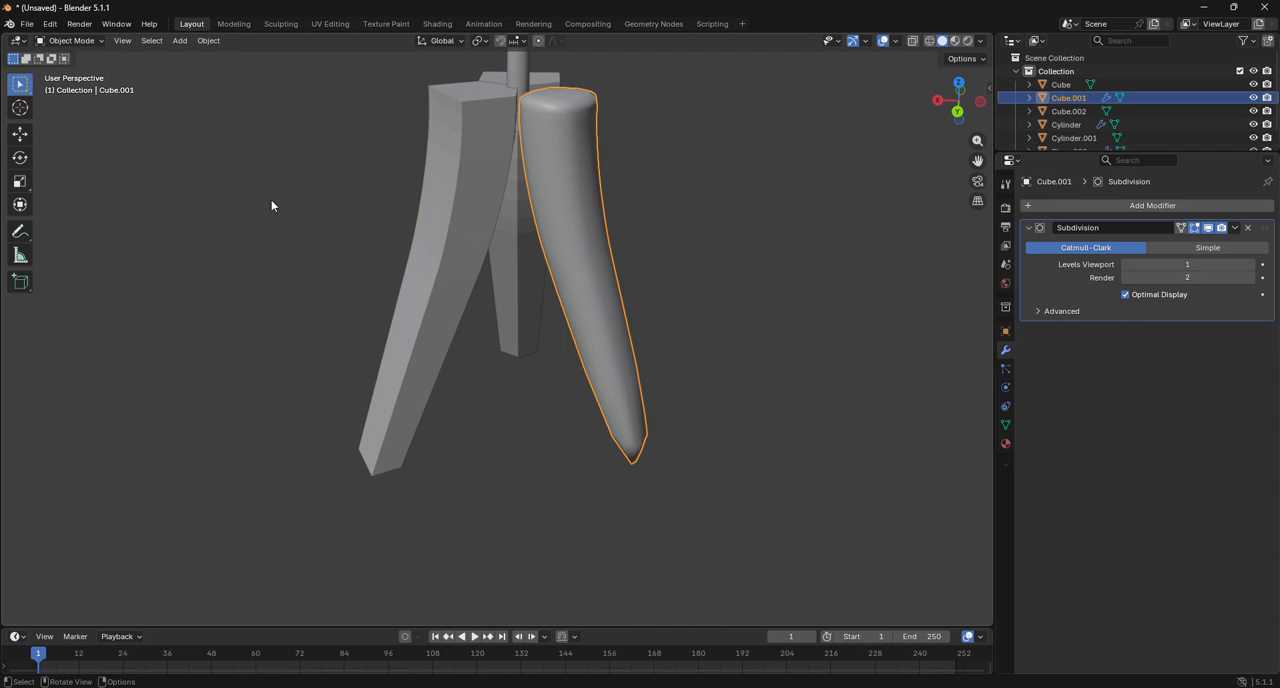
Delete the two unsmoothed legs, keeping only the subdivided one.
left_click(467, 241)
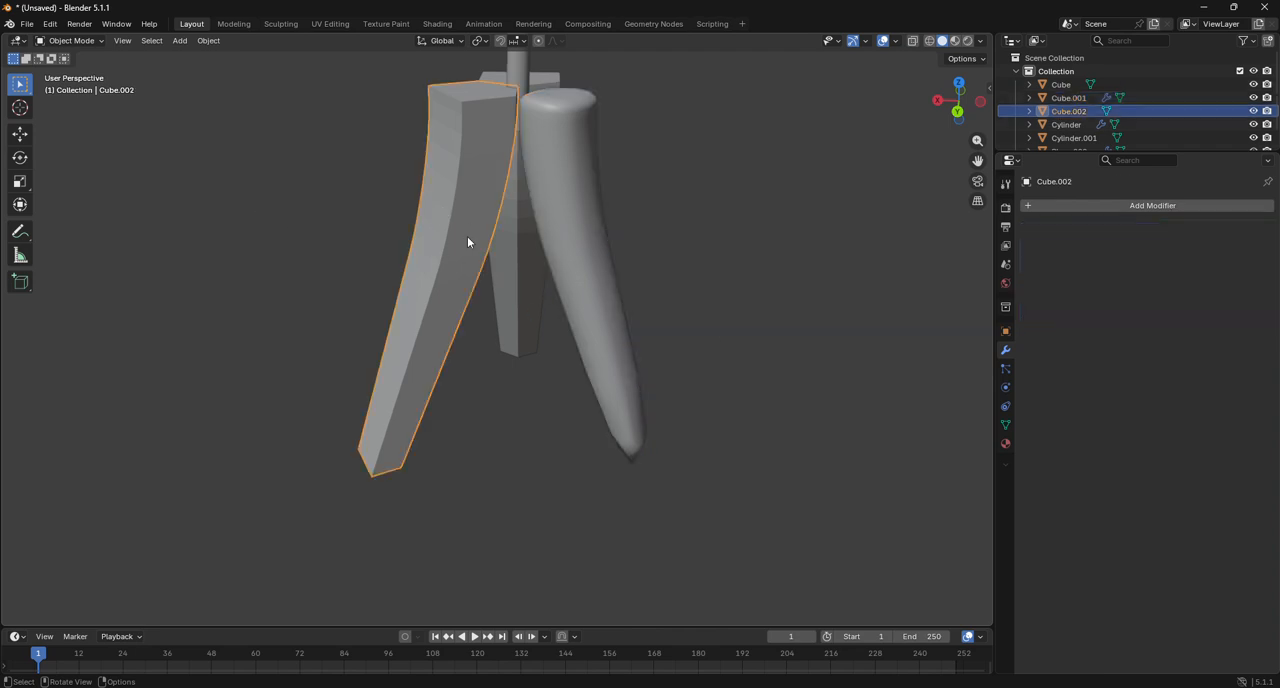
key("x")
left_click(467, 236)
left_click(493, 206)
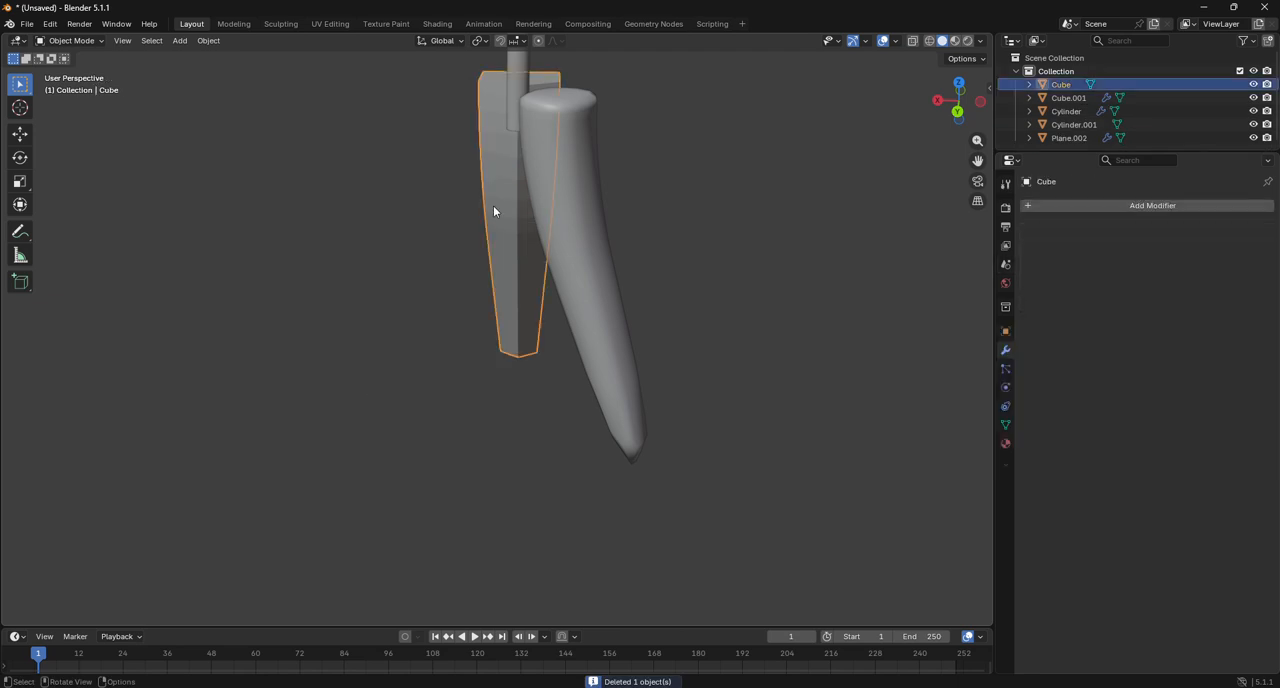
key("x")
left_click(493, 208)
Set the remaining leg's subdivision levels to 3 for the viewport and 4 for rendering.
left_click(573, 206)
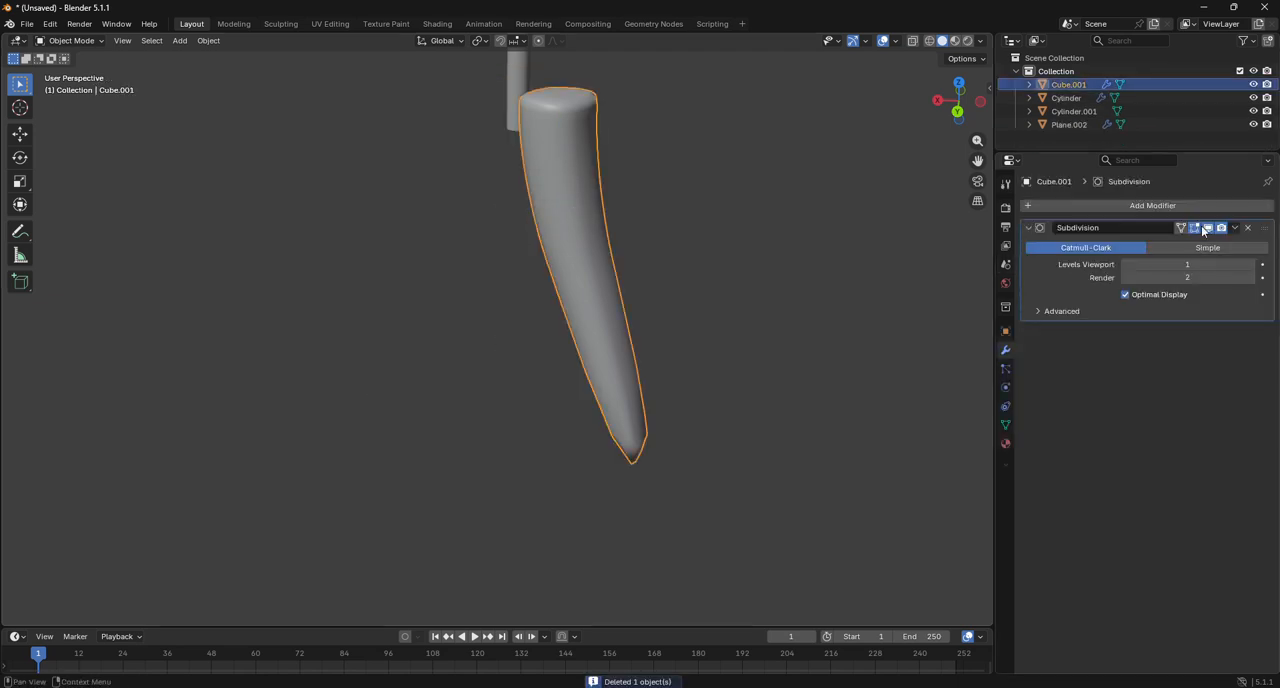
left_click_drag(1216, 264, 1251, 268)
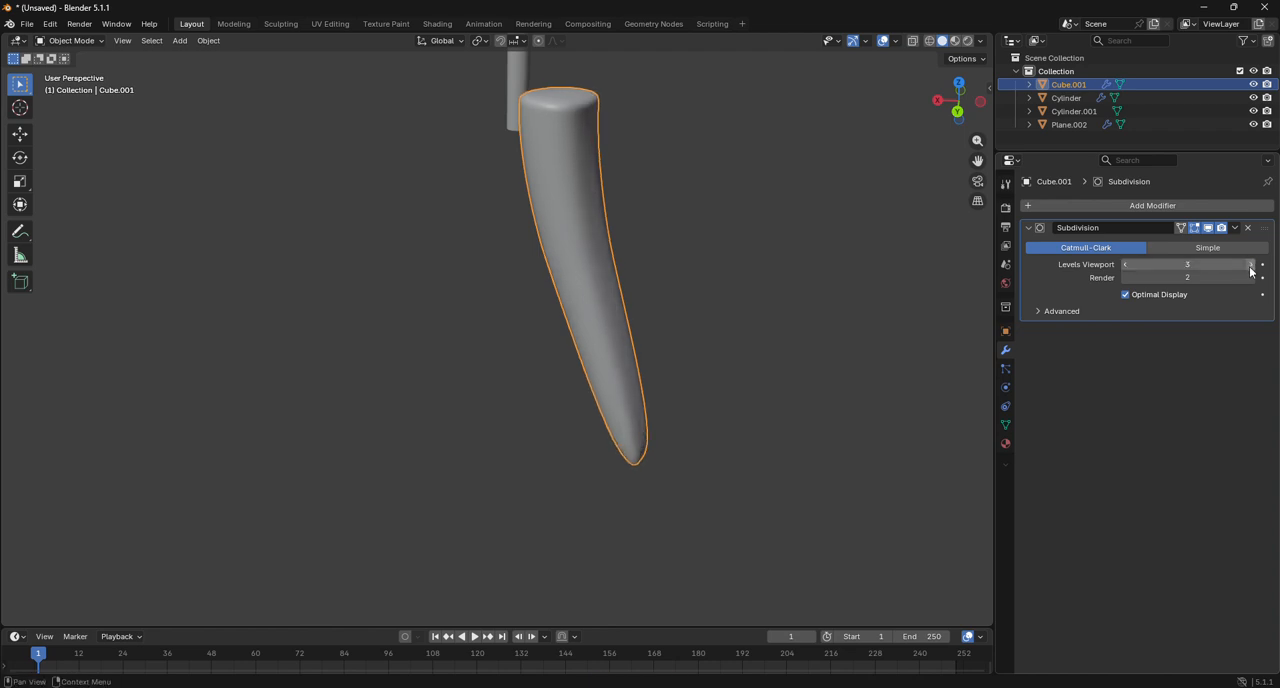
left_click(1252, 279)
left_click(1252, 279)
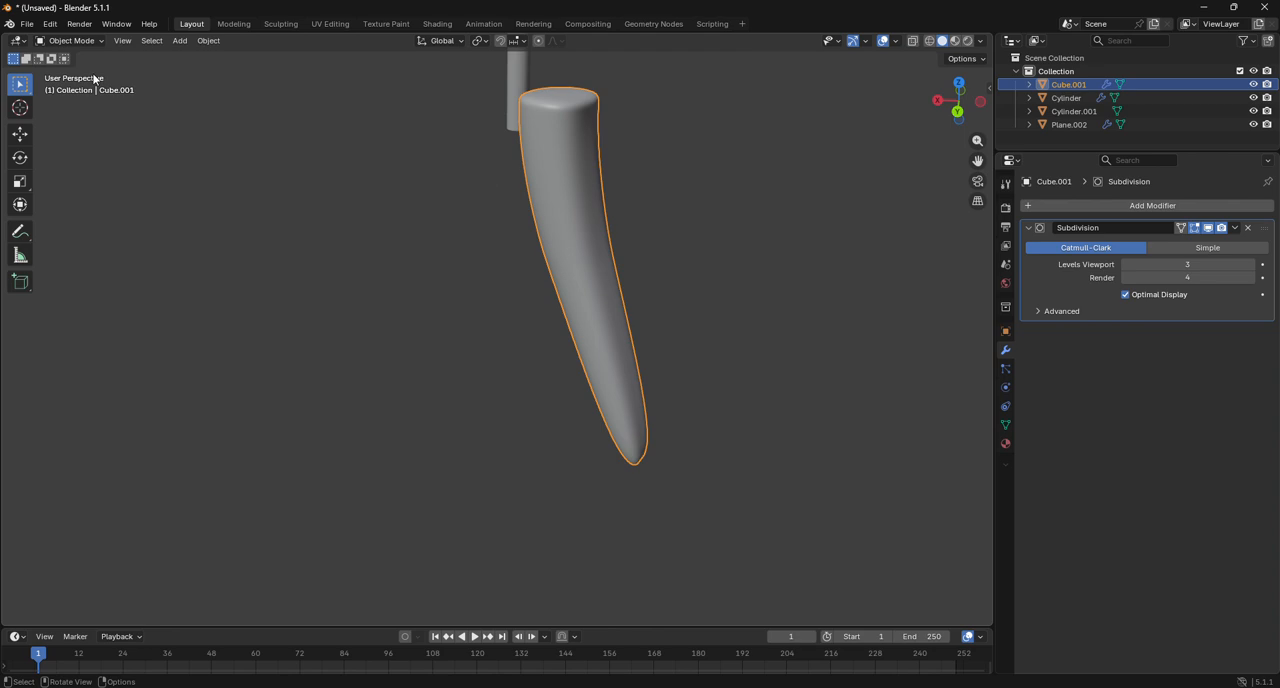
Add single loop cuts close to the leg's upper and lower ends in mesh editing to sharpen its subdivided ends.
left_click(70, 40)
left_click(63, 67)
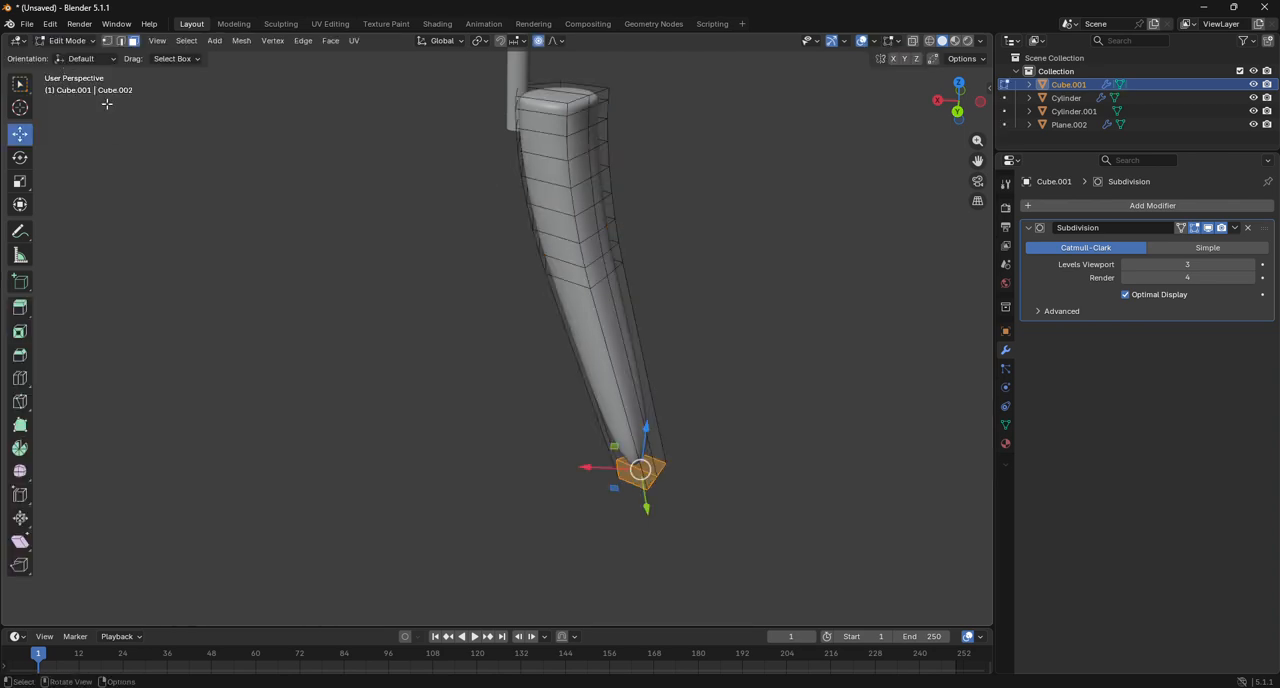
left_click(20, 378)
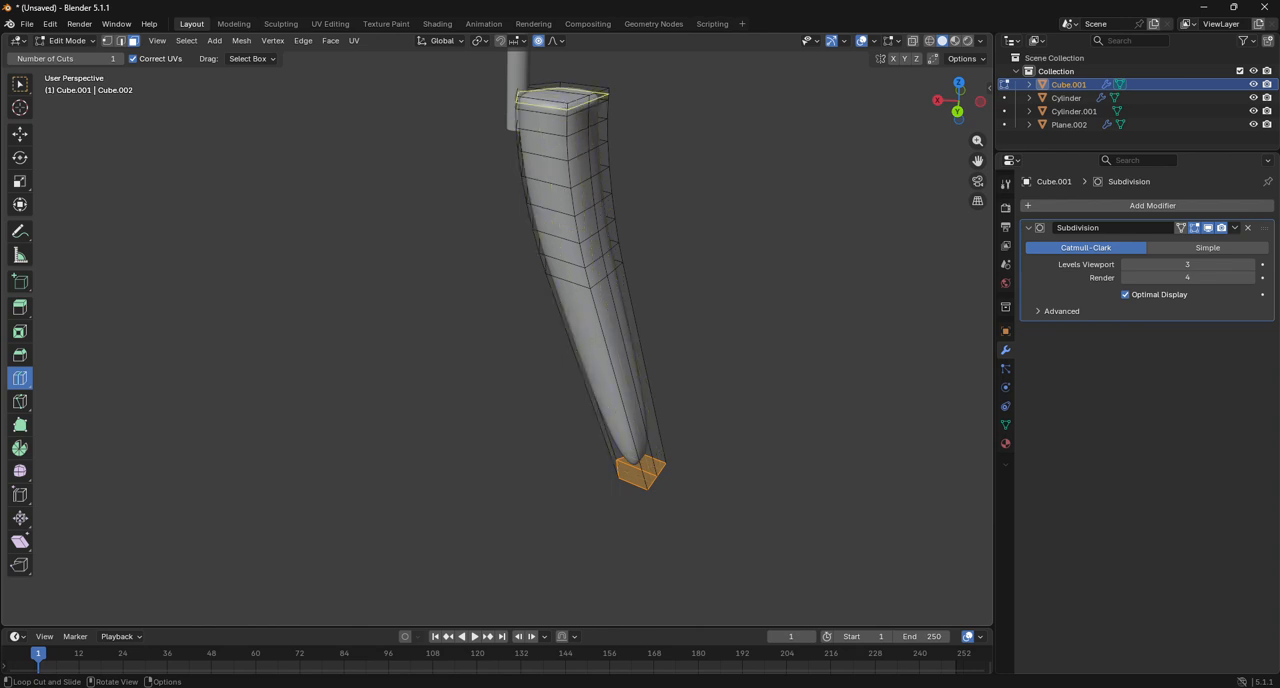
left_click_drag(566, 108, 565, 104)
left_click_drag(652, 418, 717, 508)
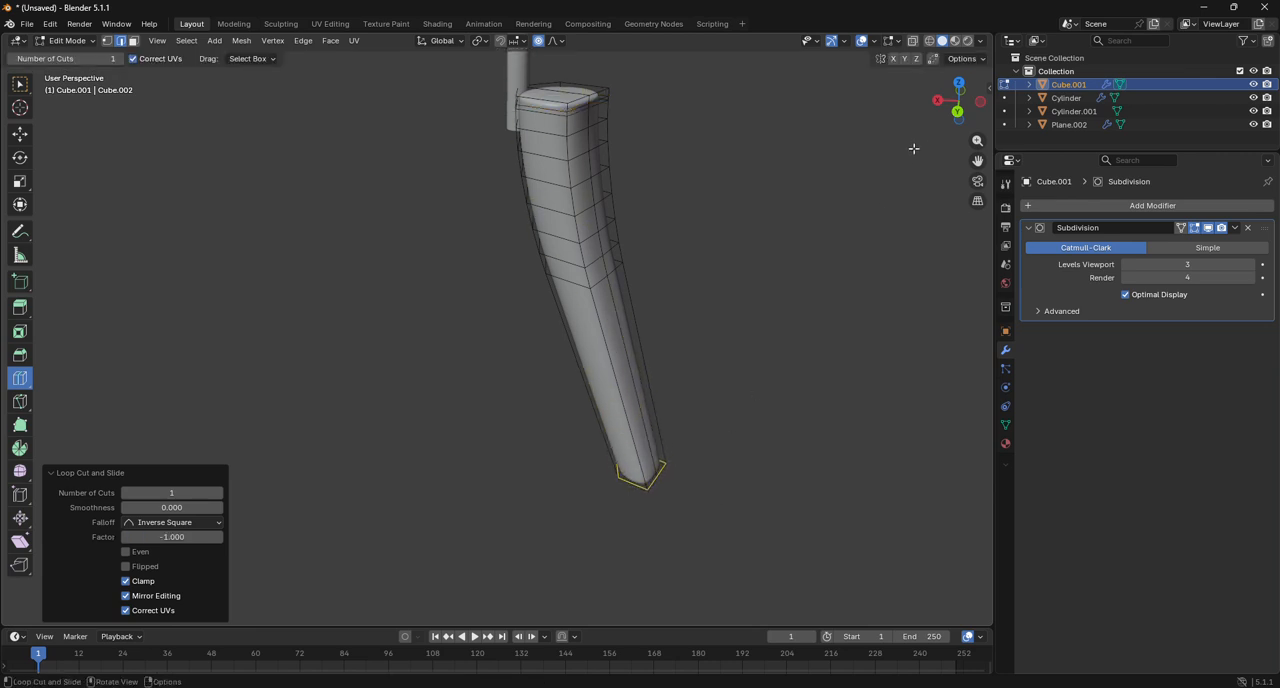
Add more supporting loop cuts near the leg's lower end, upper end and inner edge, and return to Object Mode.
left_click_drag(945, 124, 946, 104)
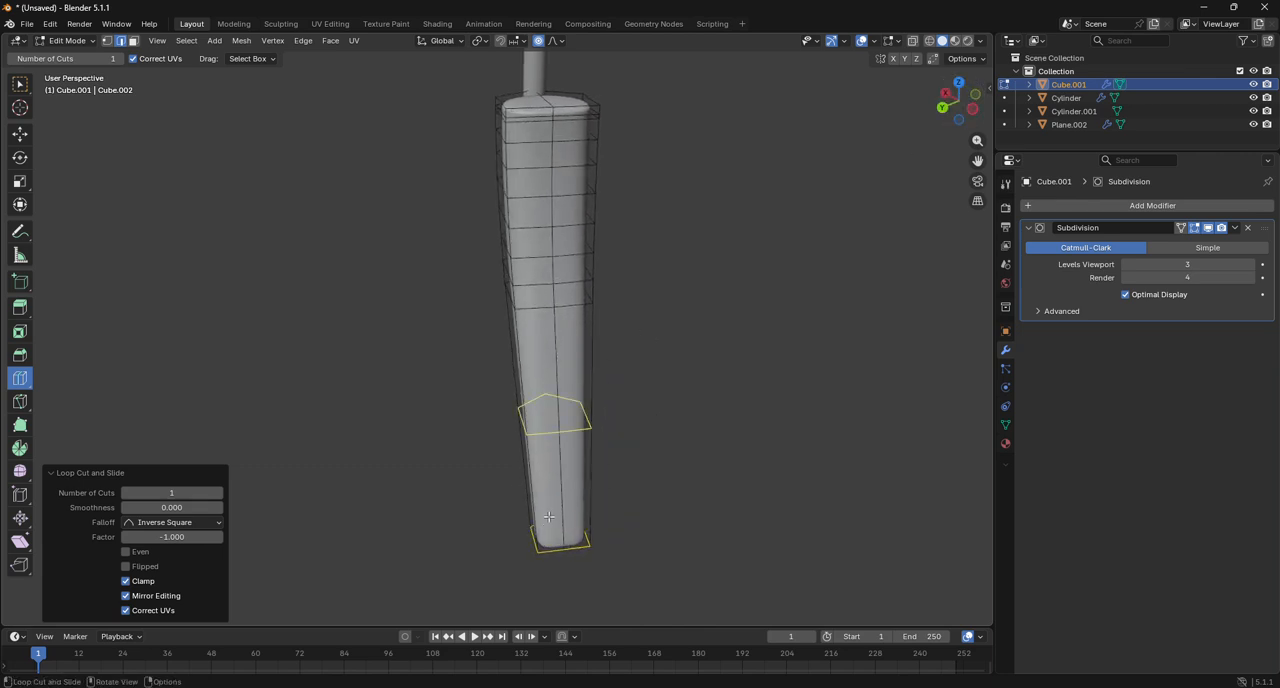
left_click_drag(545, 550, 596, 563)
middle_click_drag(560, 300, 655, 290)
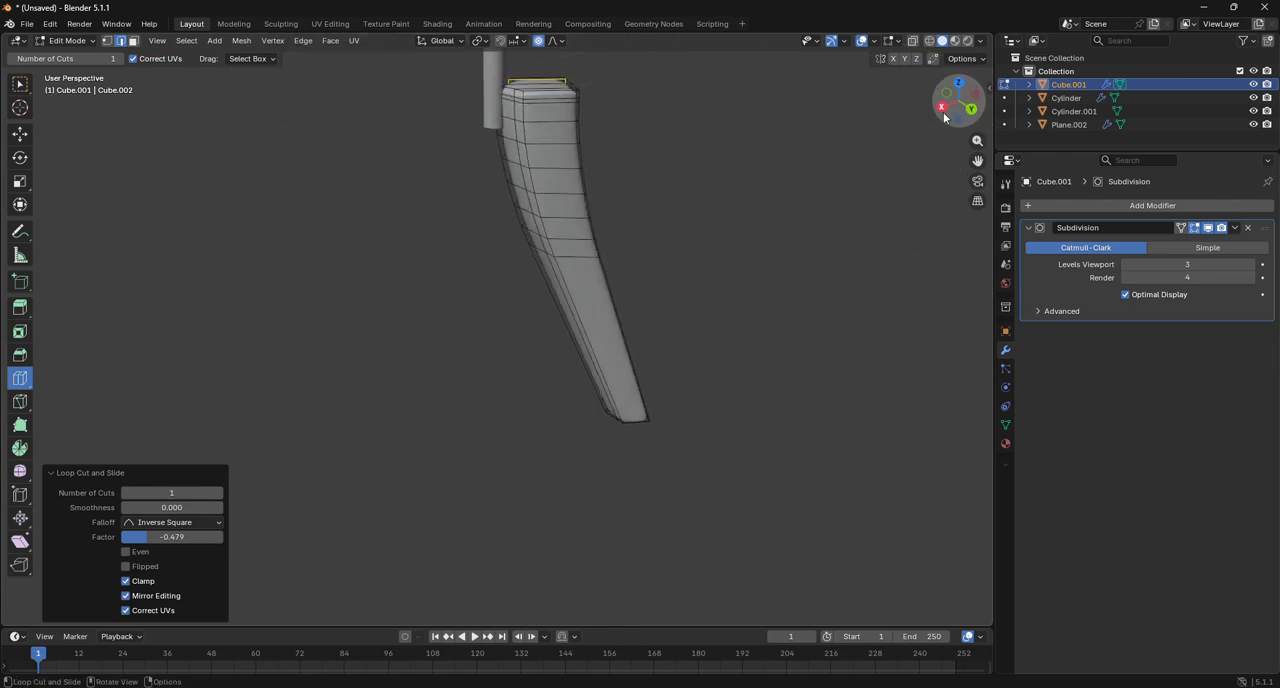
left_click(958, 85)
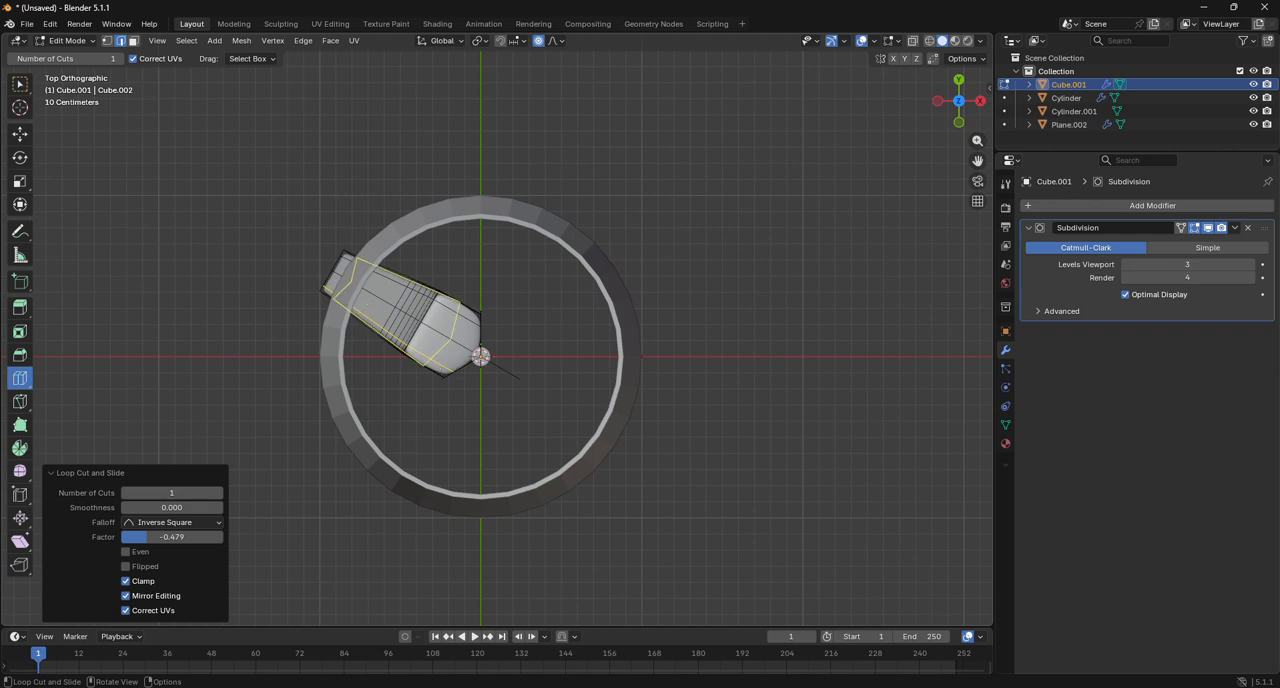
left_click_drag(447, 363, 463, 375)
left_click(70, 41)
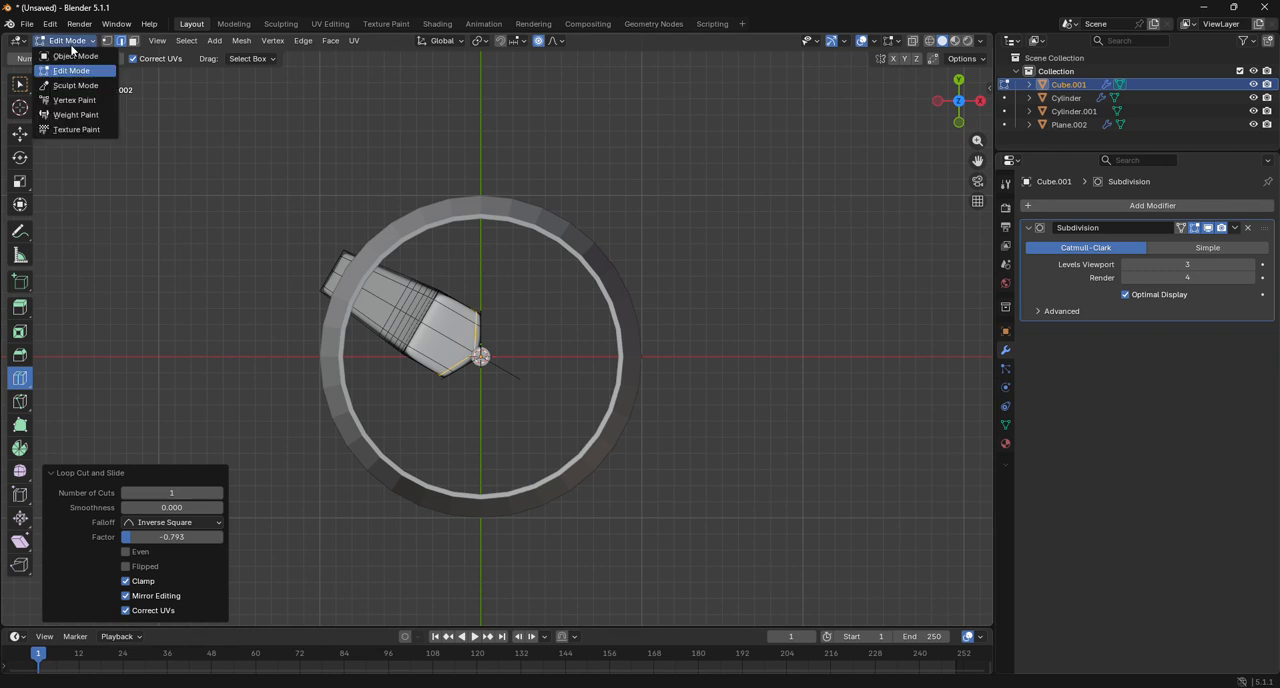
left_click(72, 56)
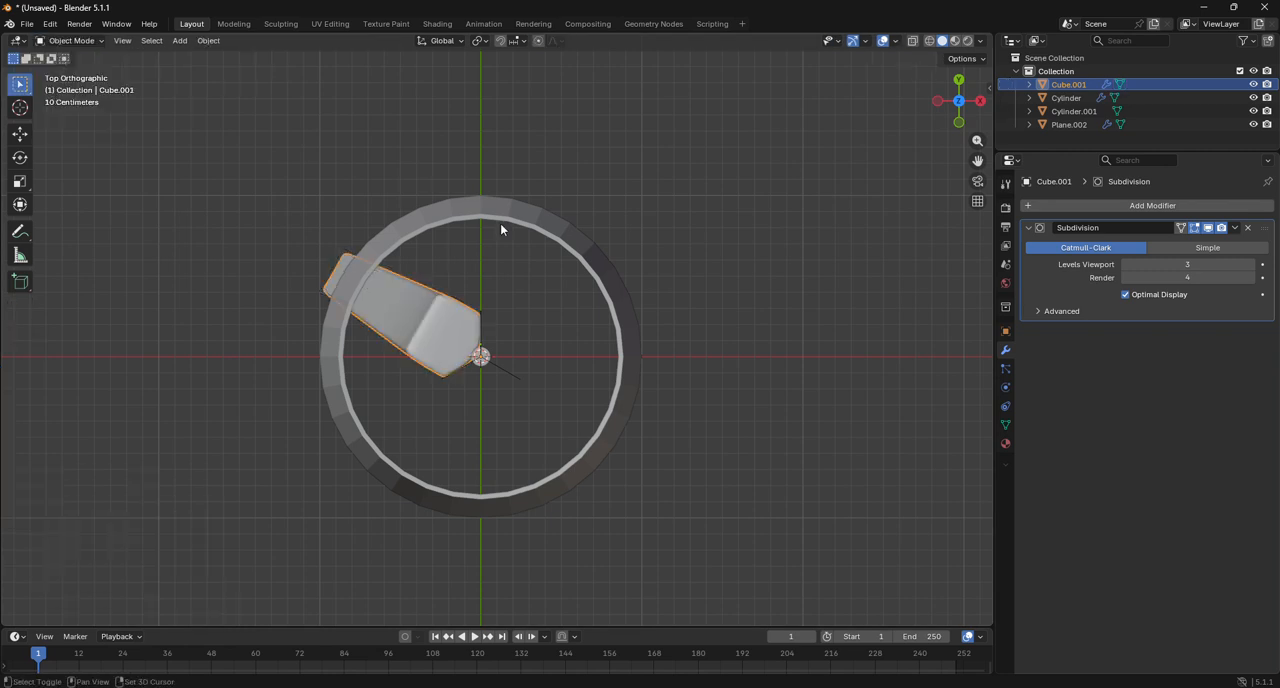
Duplicate the finished leg in place and rotate the copy 120° about the Z axis around the pole.
key("shift+d")
right_click(535, 248)
key("r")
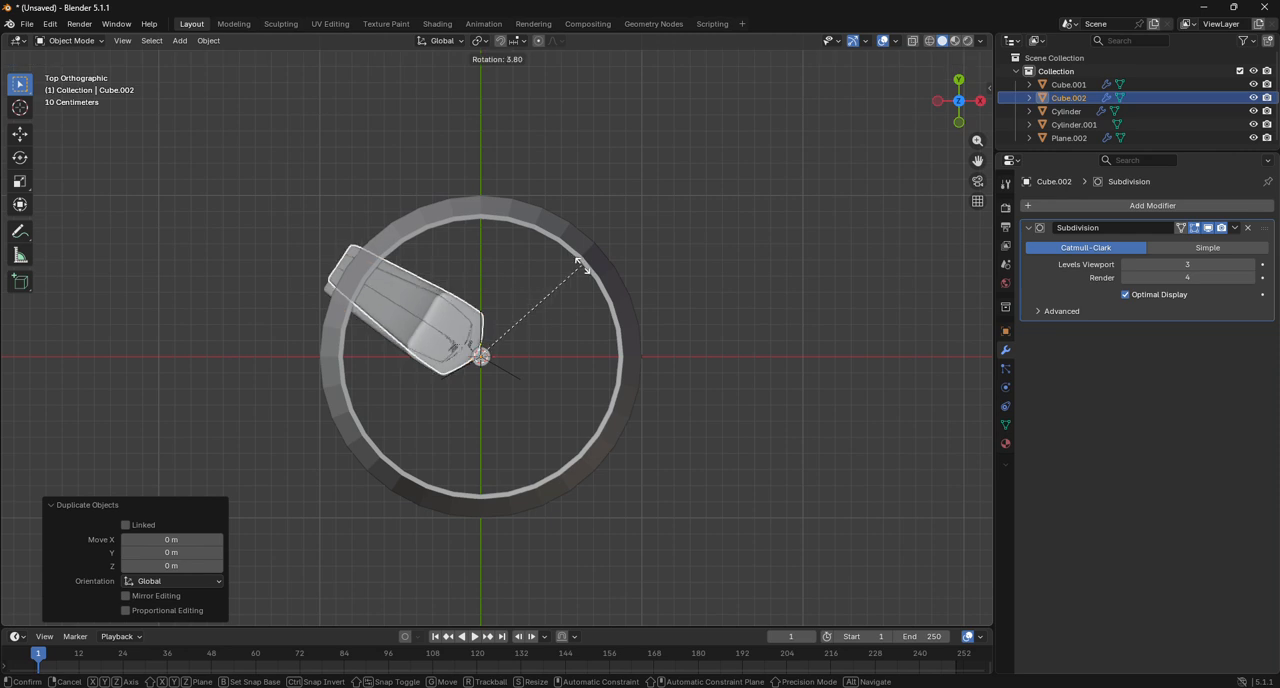
left_click(564, 326)
left_click(175, 552)
type("1")
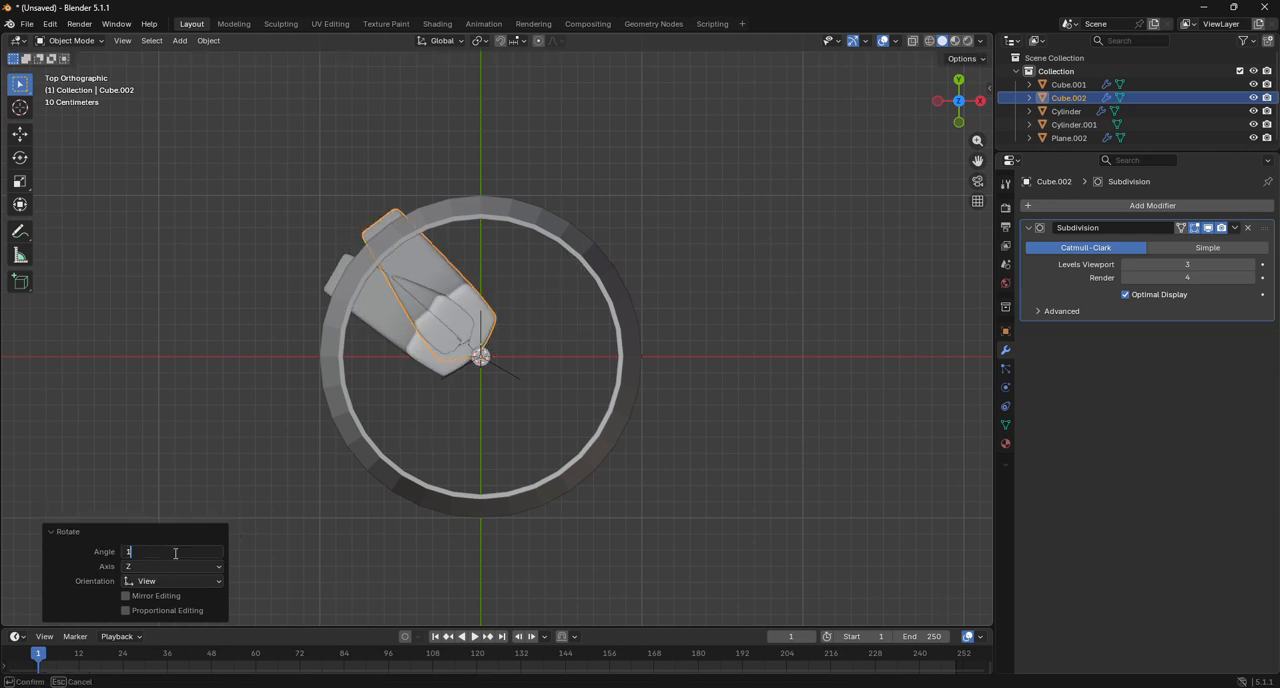
type("20")
key("Return")
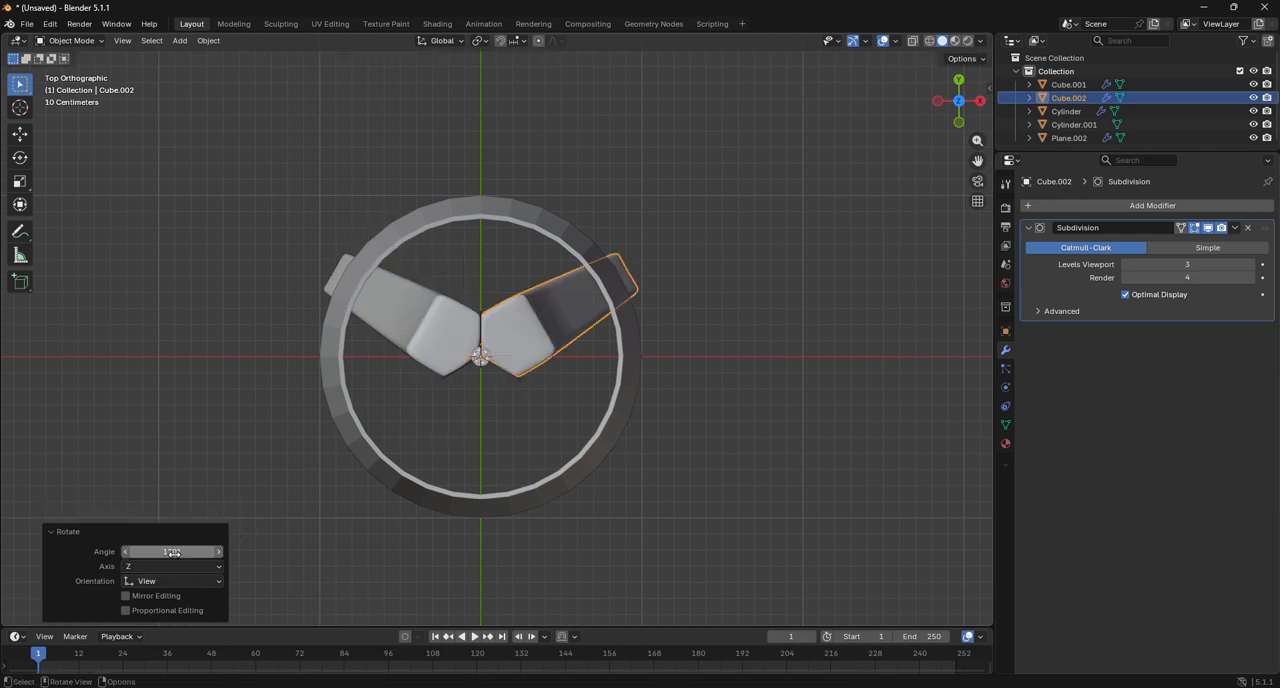
Duplicate the second leg in place, rotate this third leg another 120° about the Z axis, and deselect it.
scroll(424, 451, "up", 8)
scroll(424, 451, "down", 4)
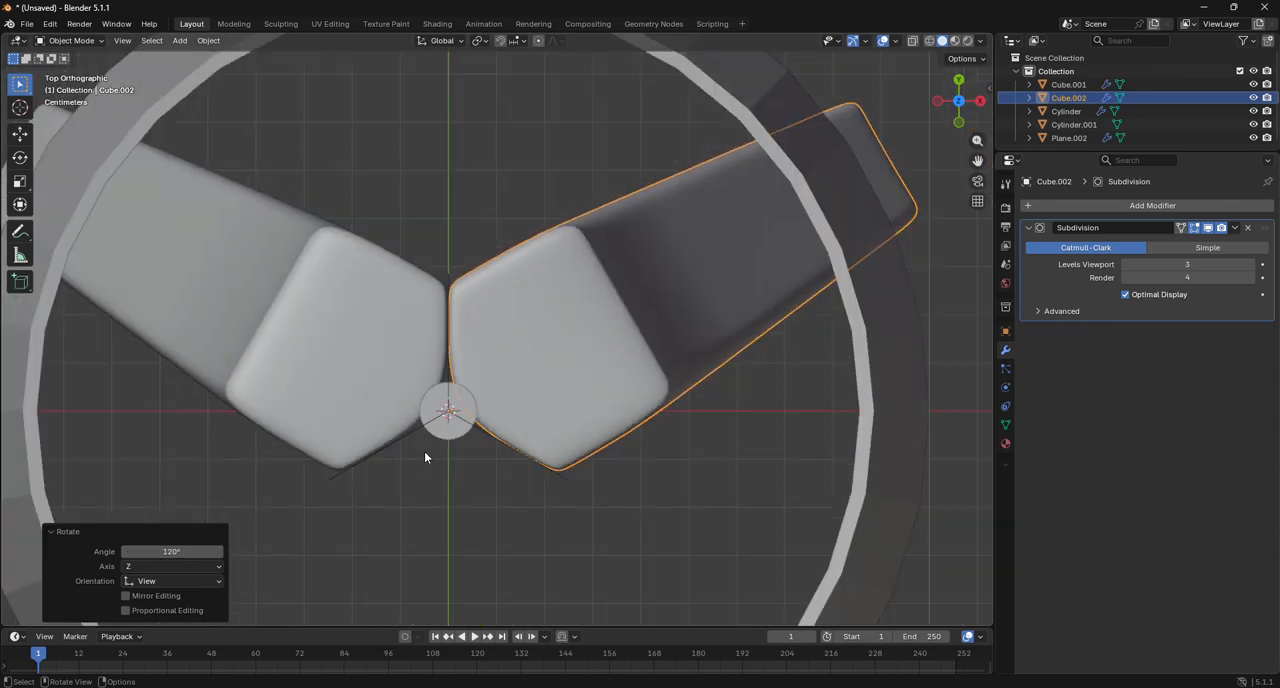
key("shift+d")
right_click(447, 468)
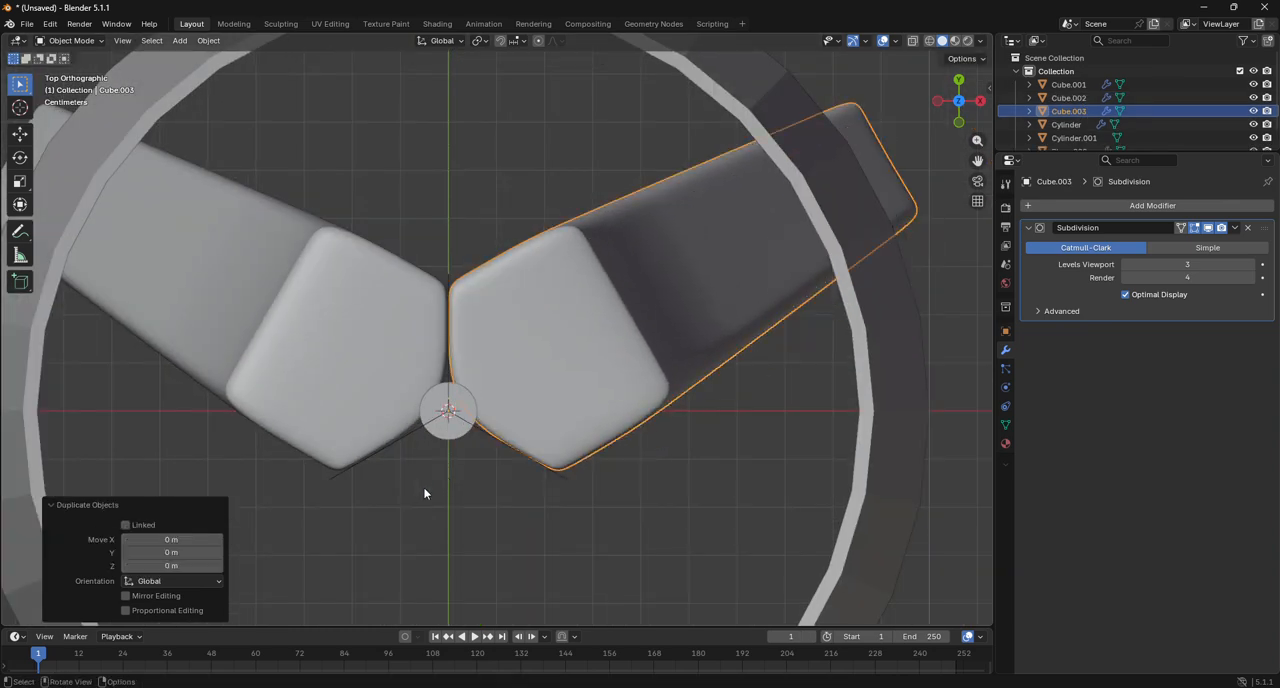
key("r")
left_click(351, 523)
left_click(192, 551)
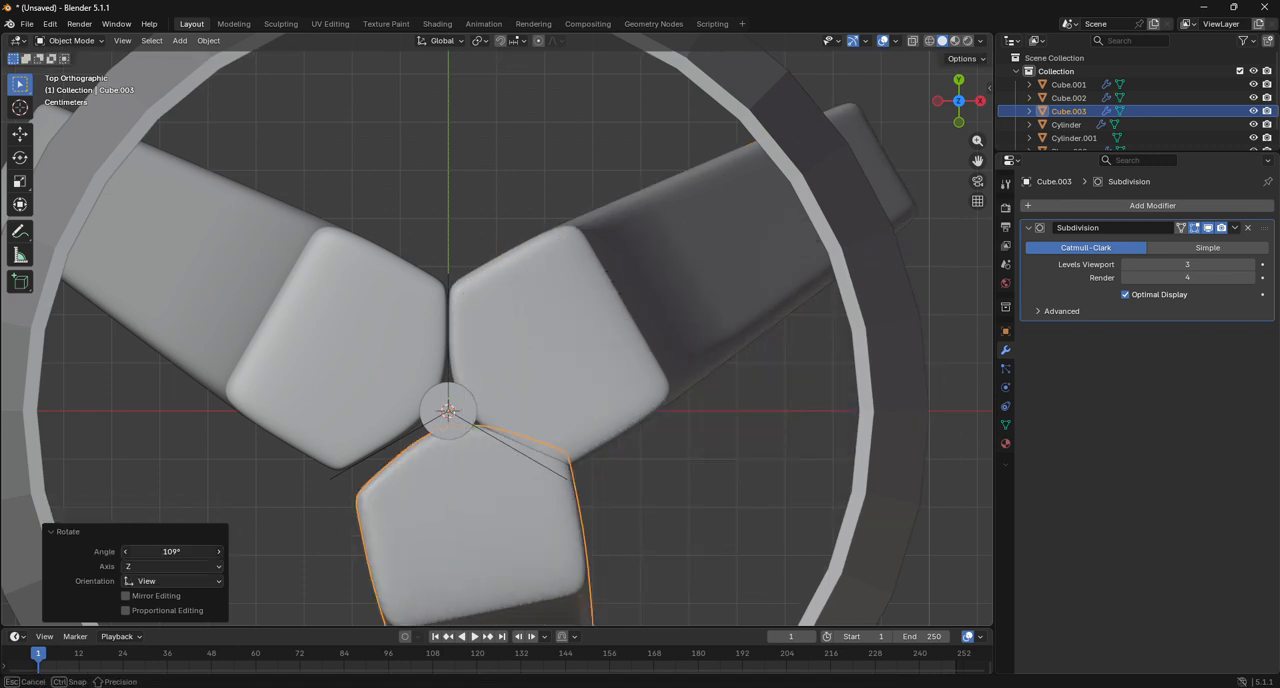
type("120")
key("Return")
left_click(486, 193)
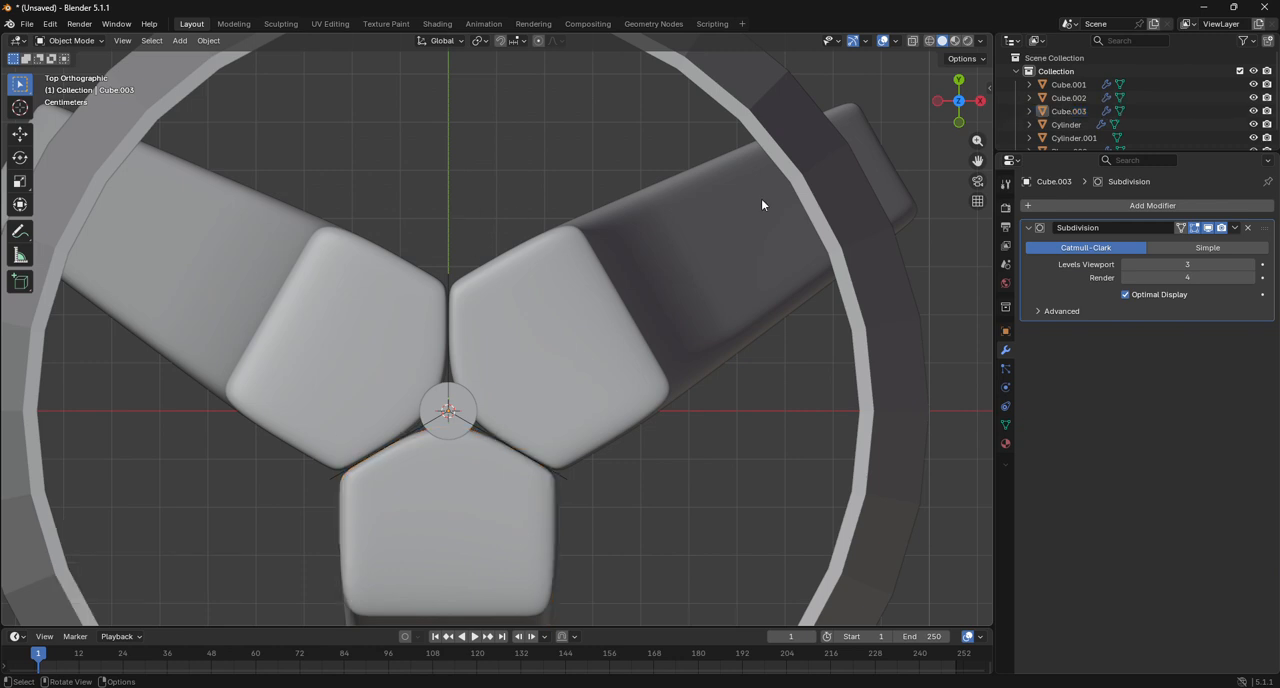
Select the lampshade and search the available modifiers for one to add besides its Solidify modifier.
left_click_drag(952, 104, 948, 30)
scroll(845, 162, "down", 10)
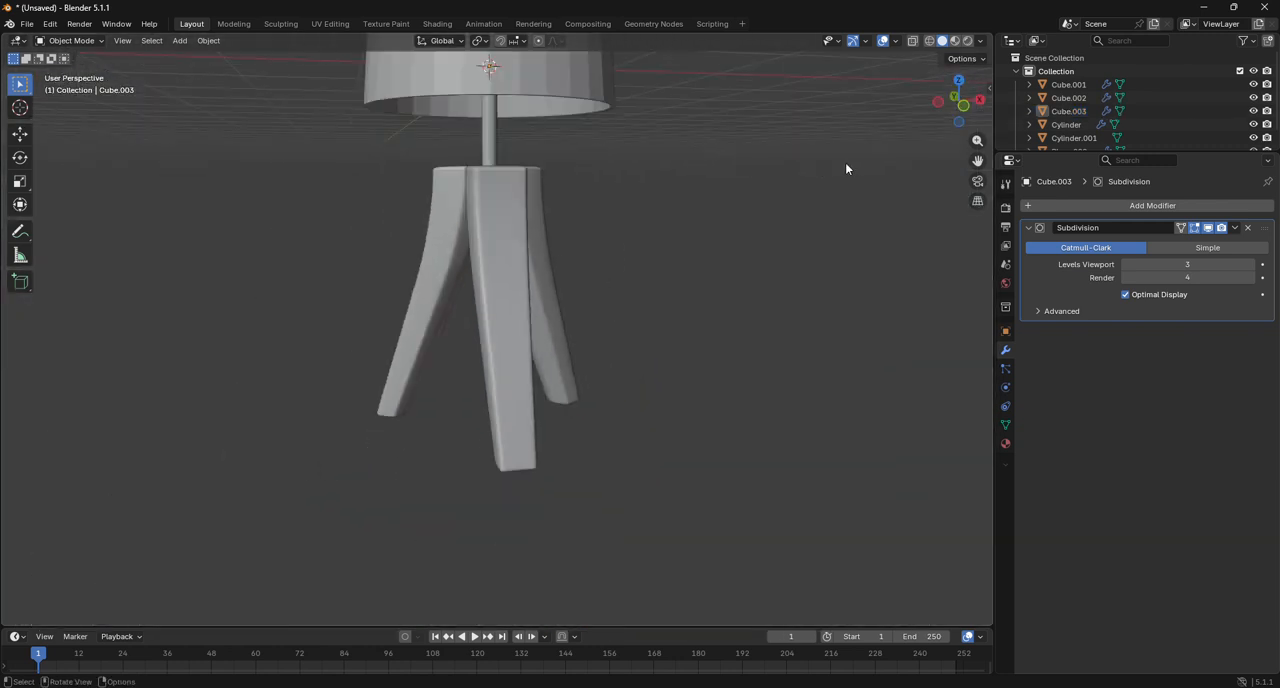
left_click(528, 136)
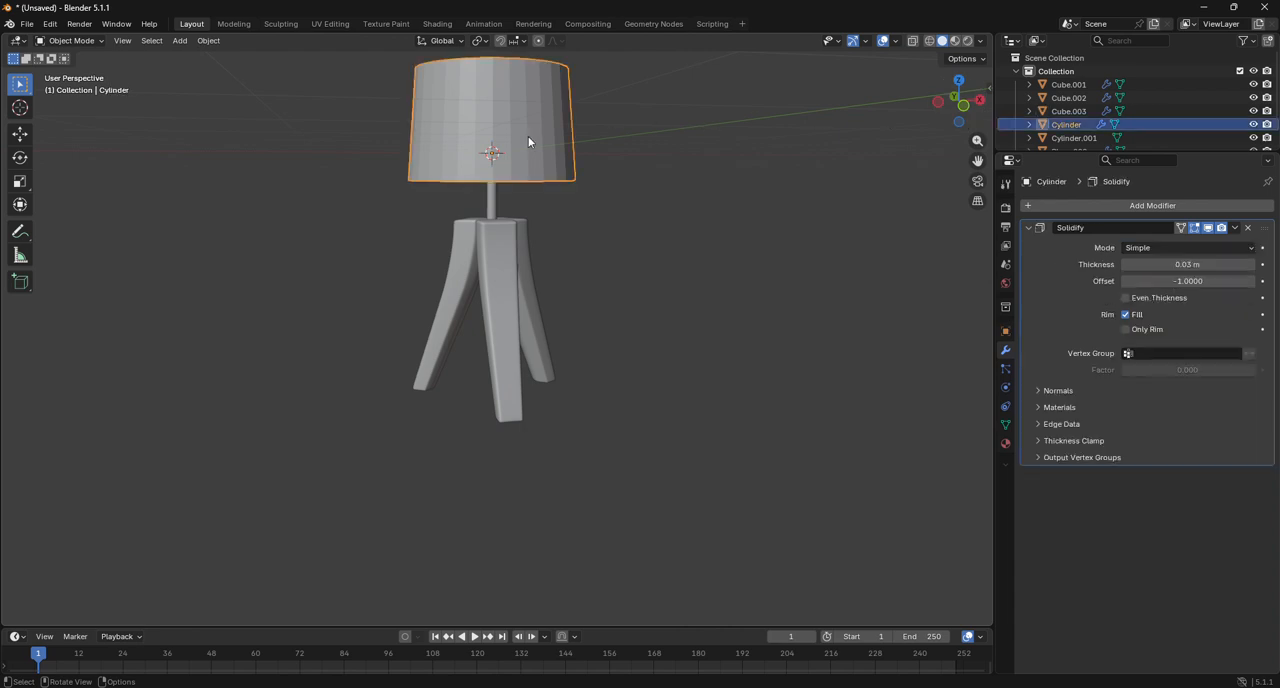
left_click(1105, 205)
left_click(1078, 205)
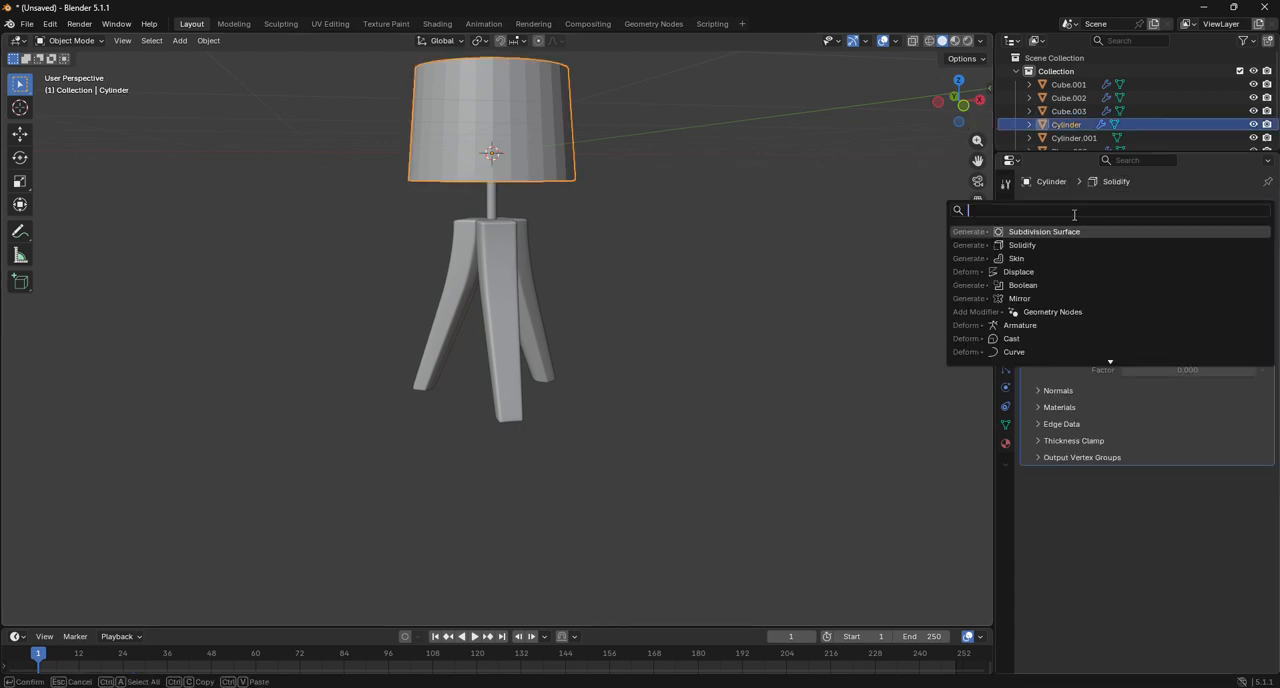
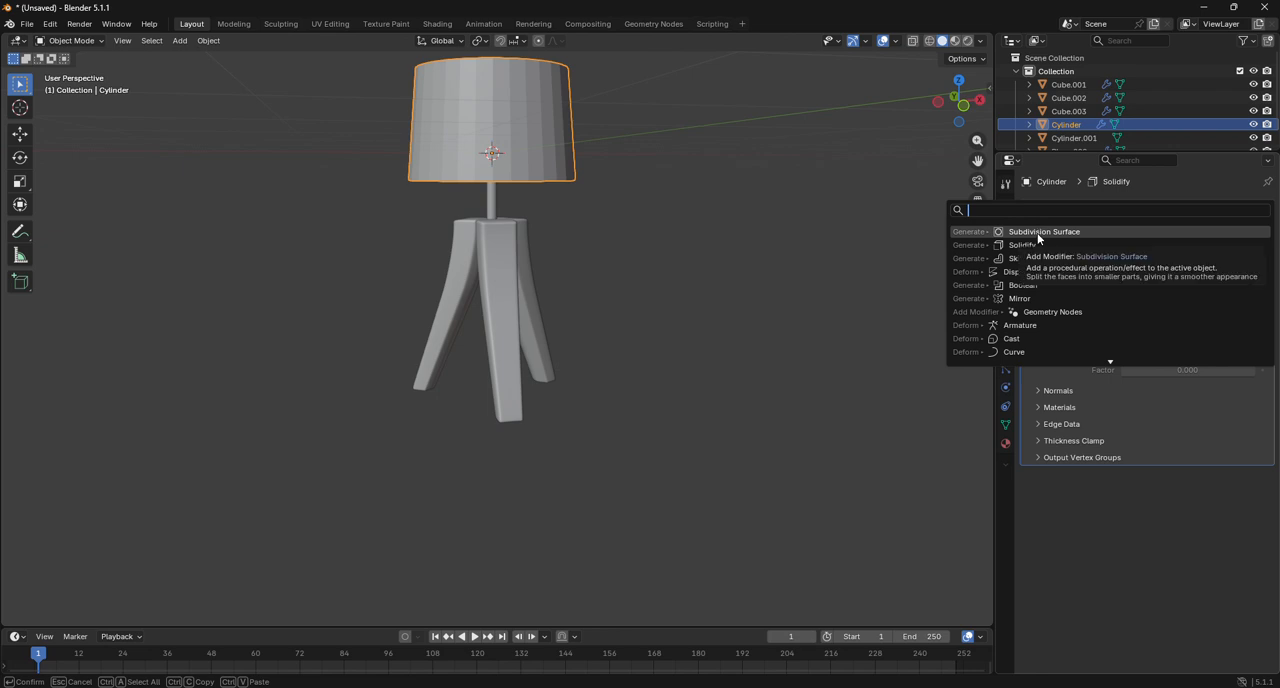
Add a Subdivision Surface modifier to the lampshade, place supporting loop cuts close to its lower and upper rims, and return to Object Mode.
left_click(1038, 234)
left_click(66, 41)
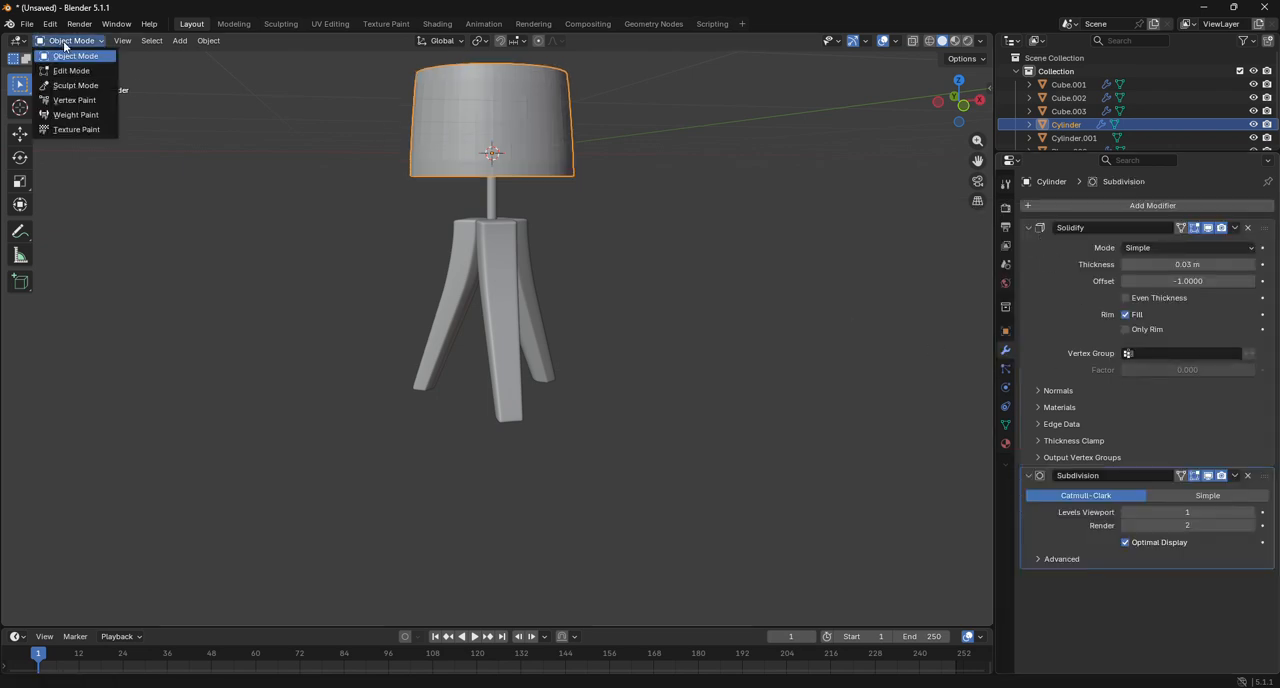
left_click(71, 70)
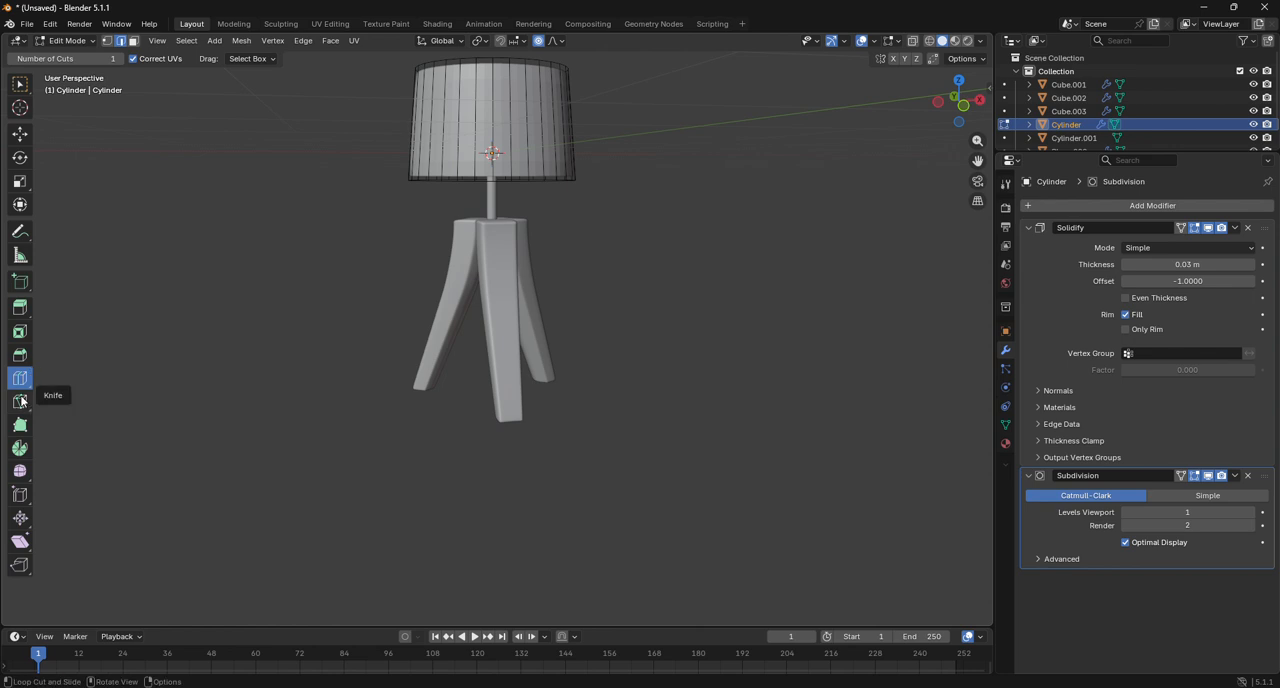
left_click_drag(534, 132, 589, 186)
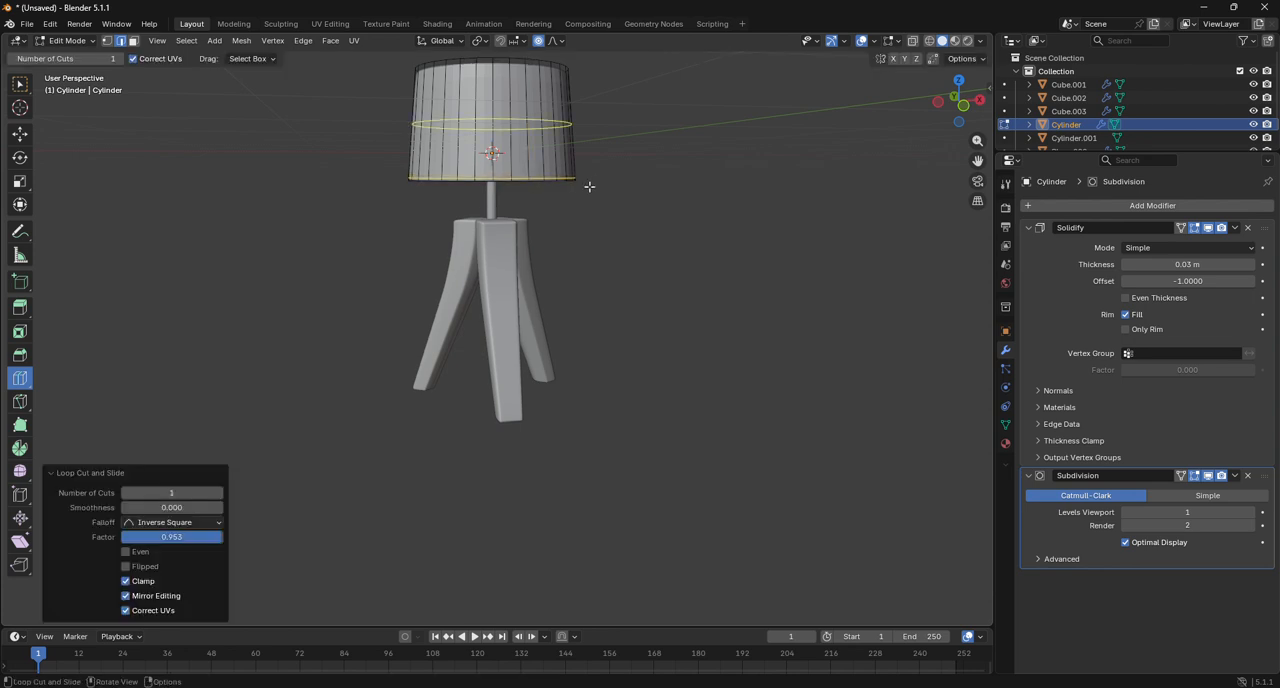
key("g")
key("g")
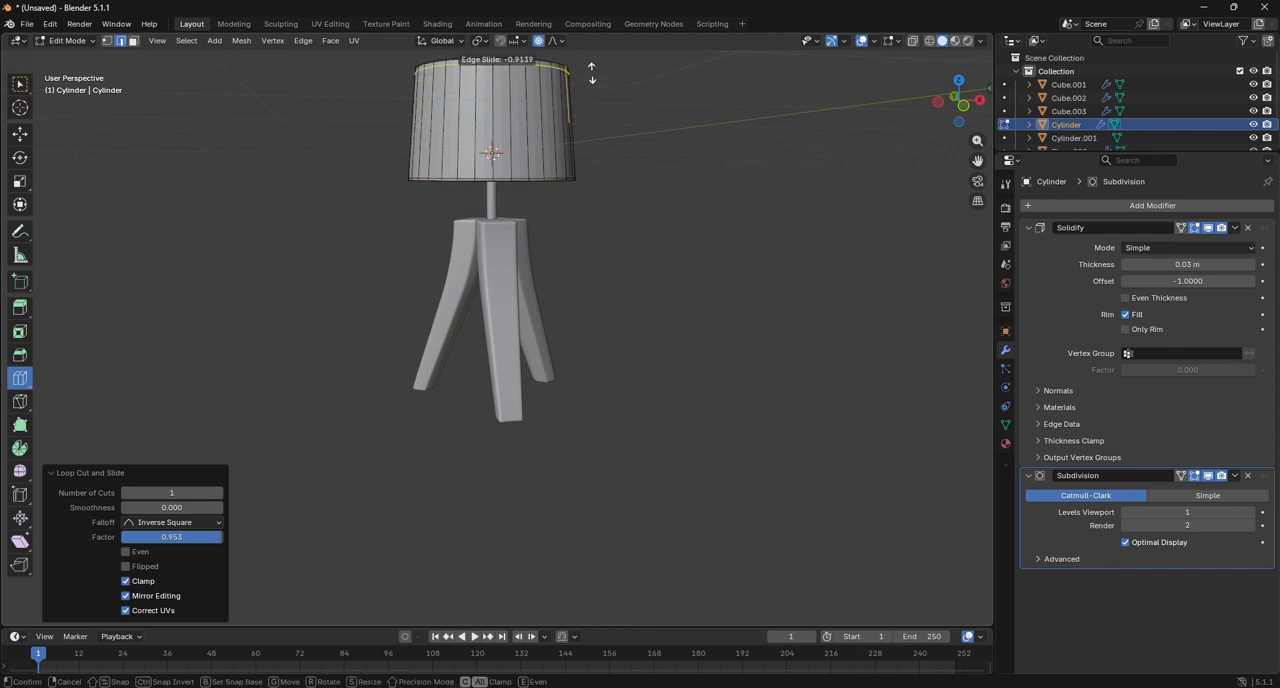
left_click(591, 70)
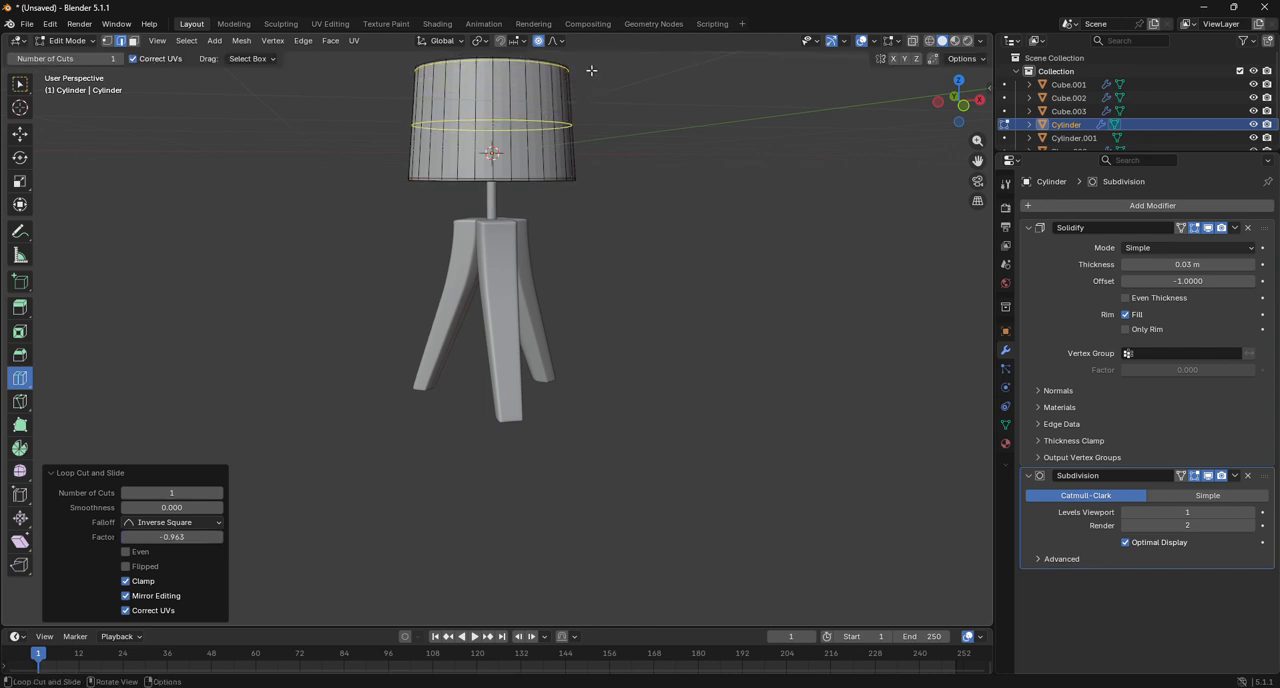
left_click(67, 40)
left_click(65, 48)
Shade the lampshade smooth, set its Subdivision viewport level to 2, and deselect it.
right_click(497, 136)
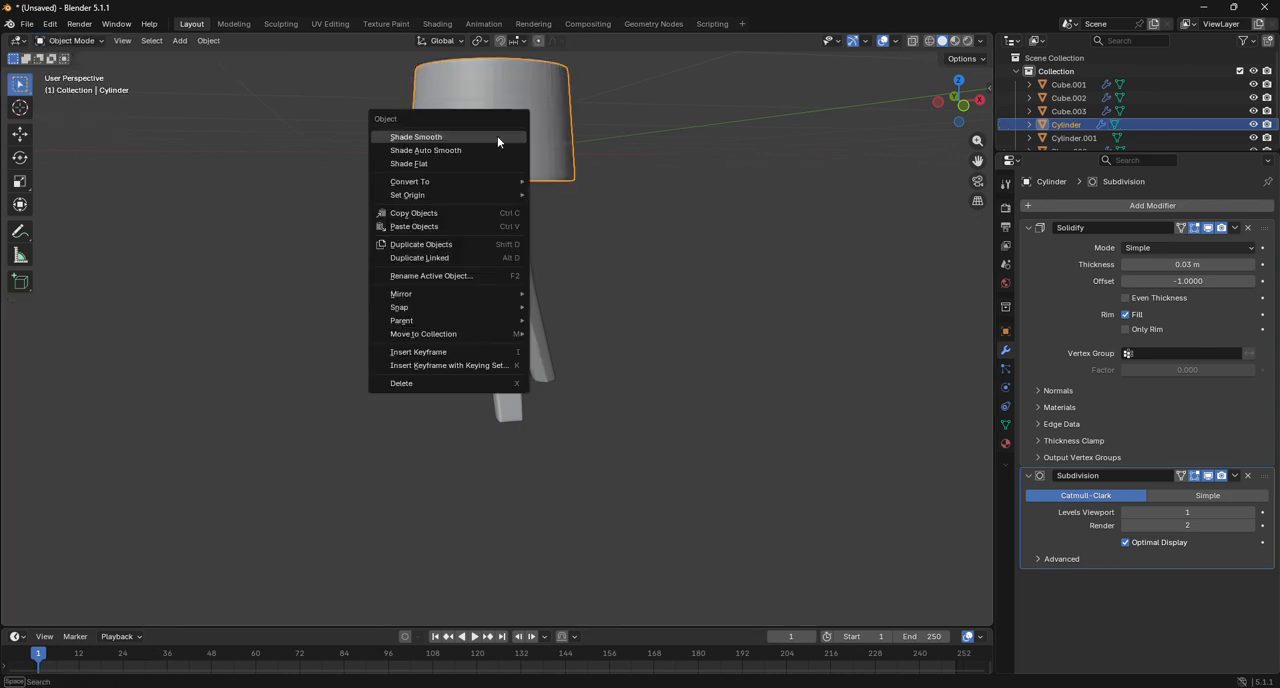
left_click(497, 136)
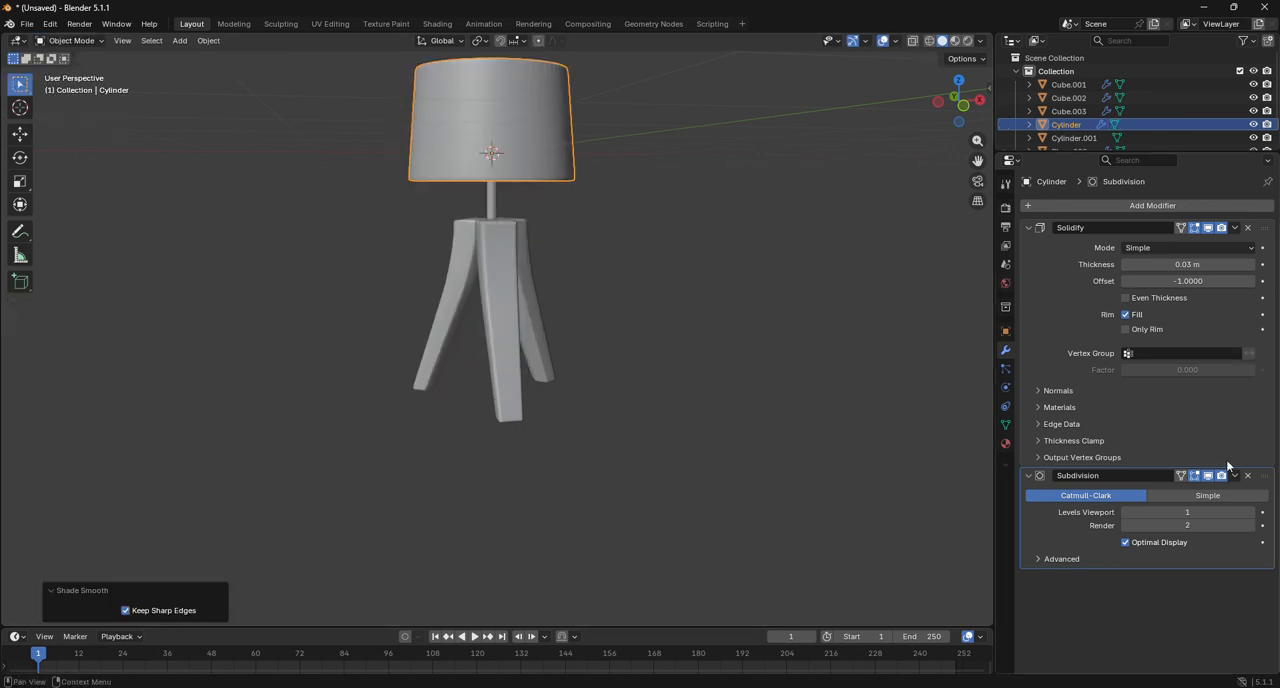
left_click(1251, 512)
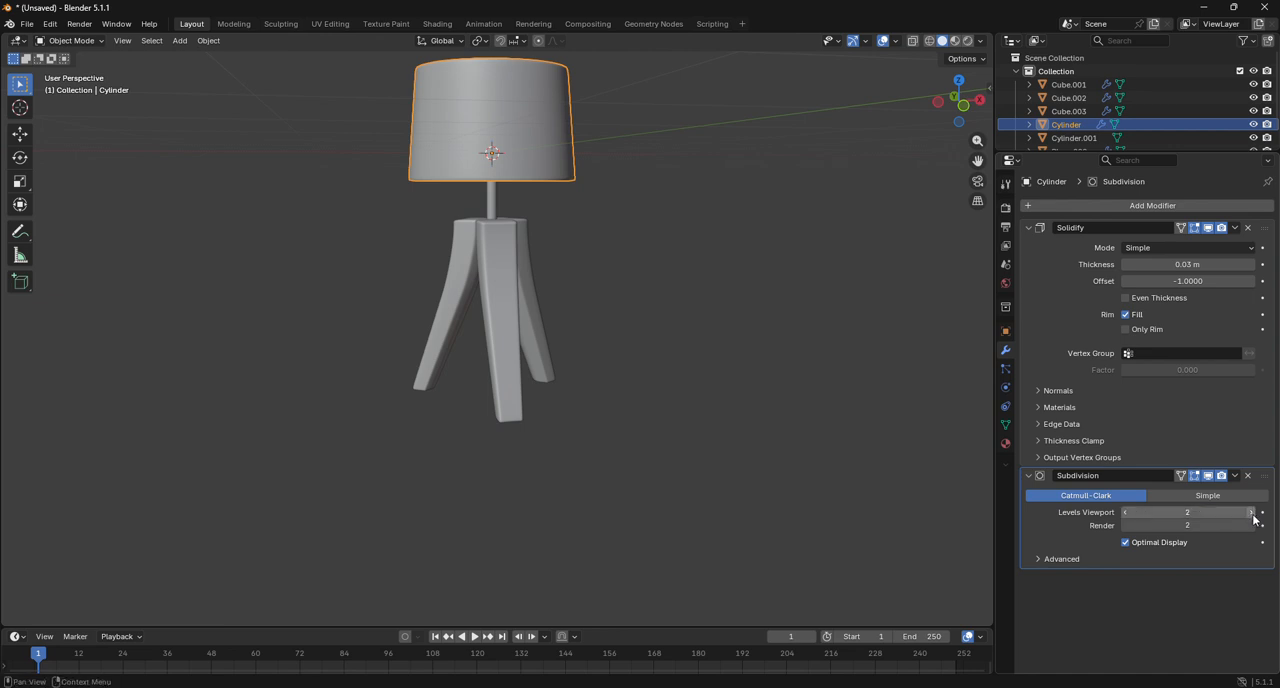
left_click_drag(955, 100, 864, 184)
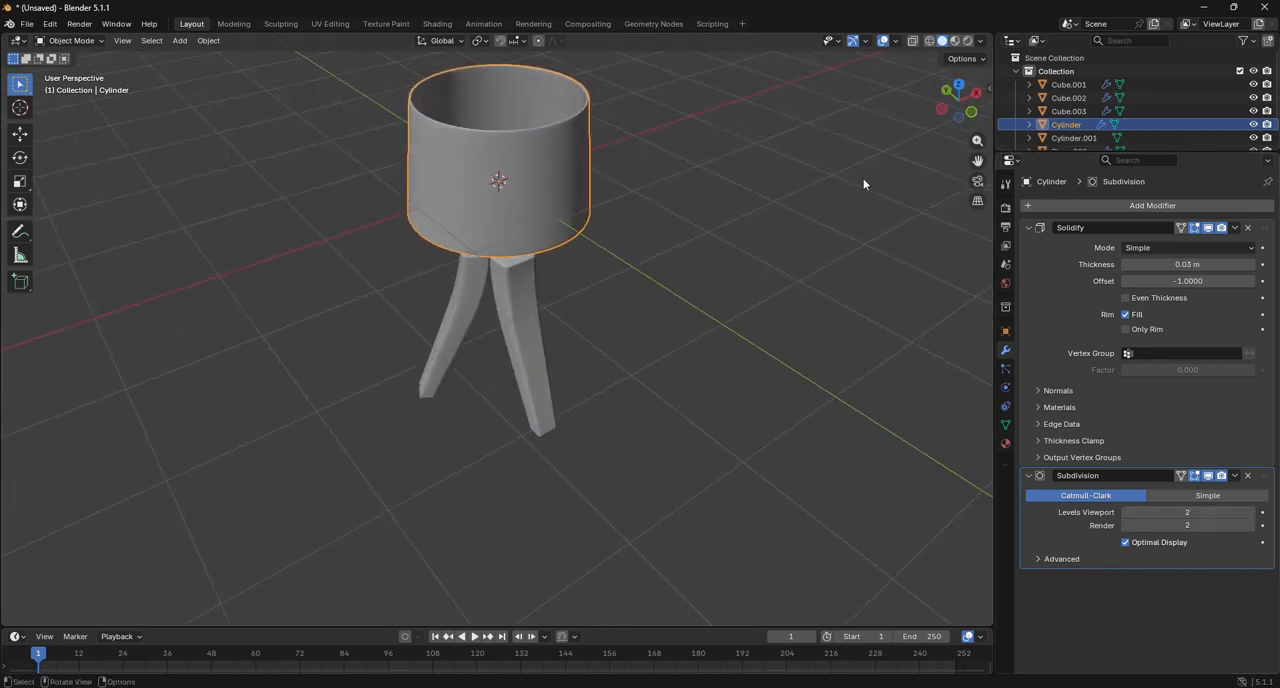
left_click(816, 206)
Select all three legs, join them into one object, and deselect it.
left_click_drag(955, 104, 684, 222)
left_click(966, 110)
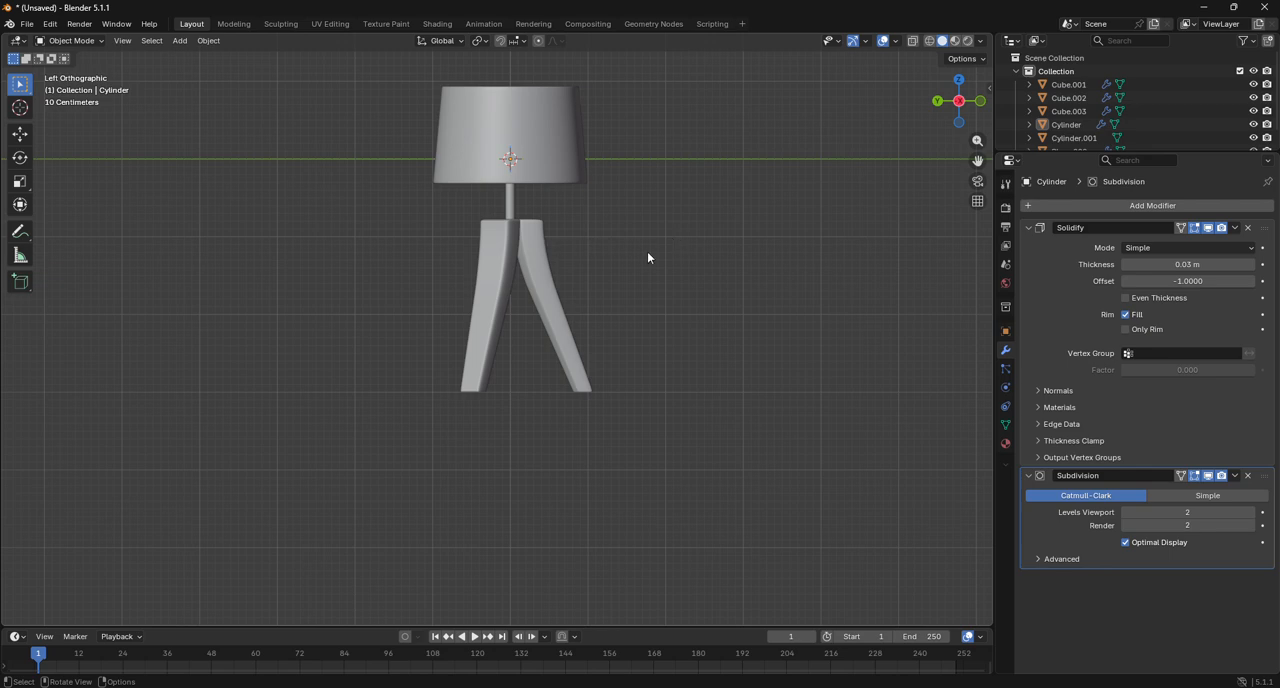
left_click(506, 242)
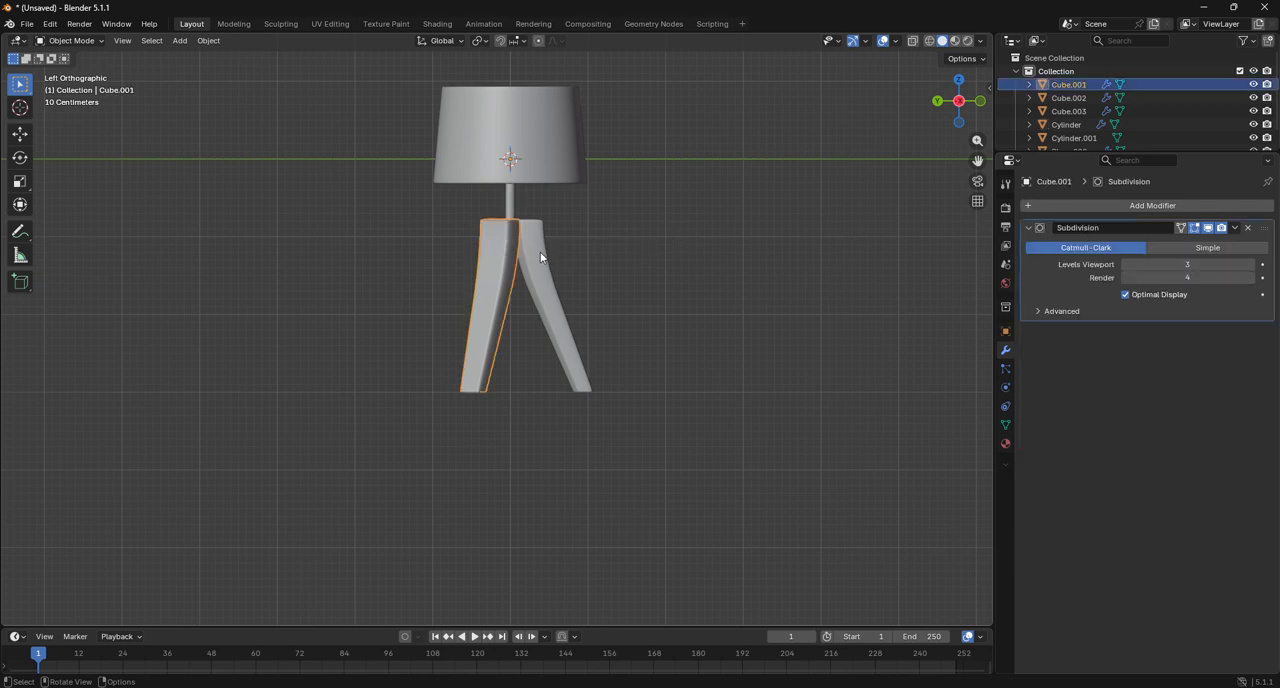
left_click(540, 254, "shift")
left_click_drag(960, 103, 935, 132)
left_click(510, 280, "shift")
right_click(510, 280)
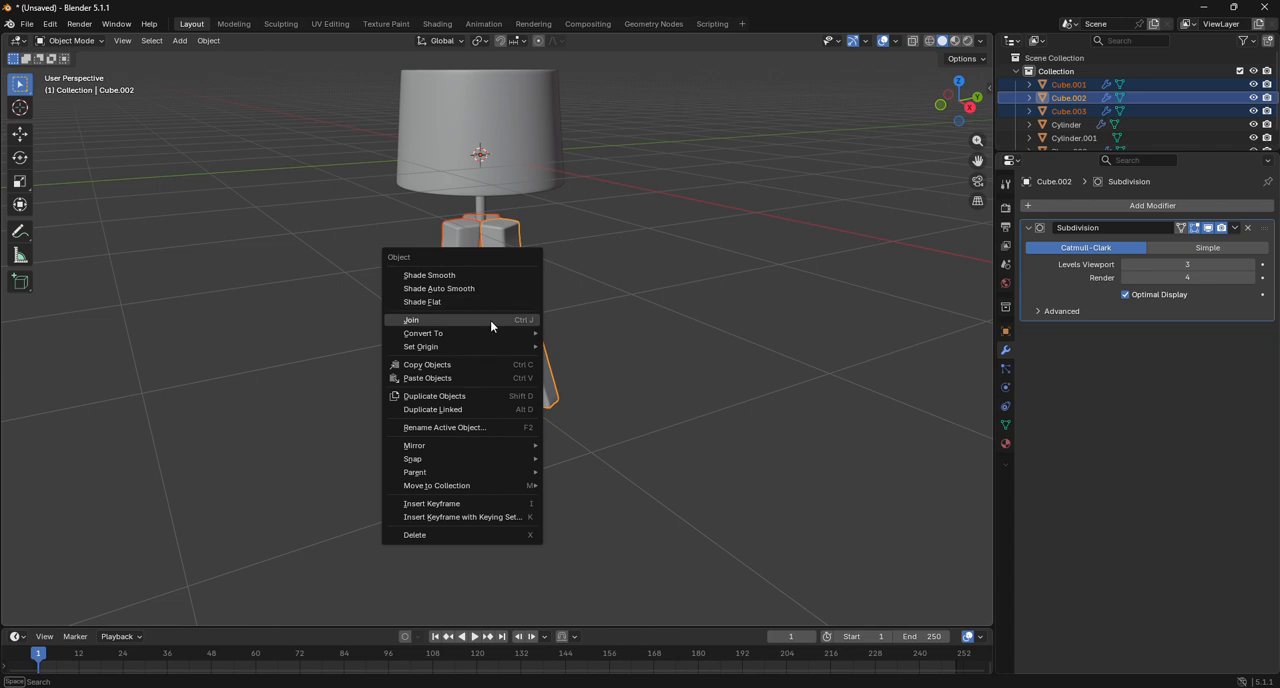
left_click(490, 320)
left_click(785, 178)
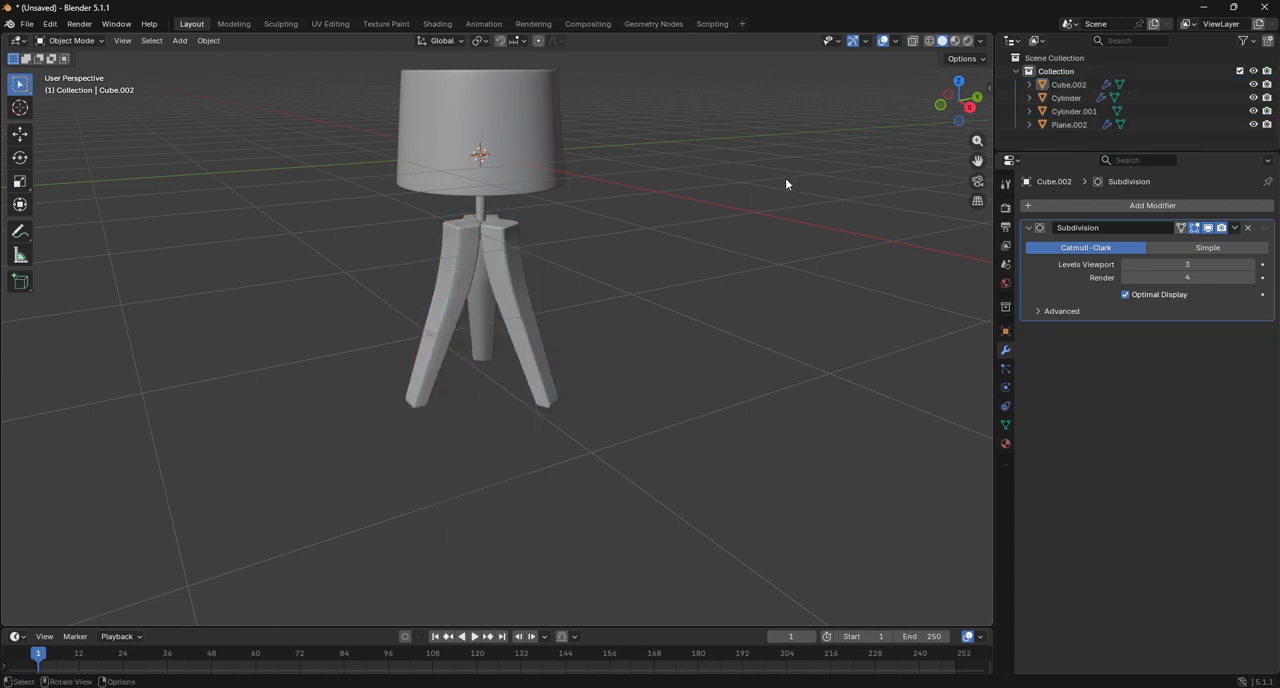
Create a separate new material for the joined legs, the pole and the lampshade.
left_click(941, 104)
scroll(531, 205, "down", 2)
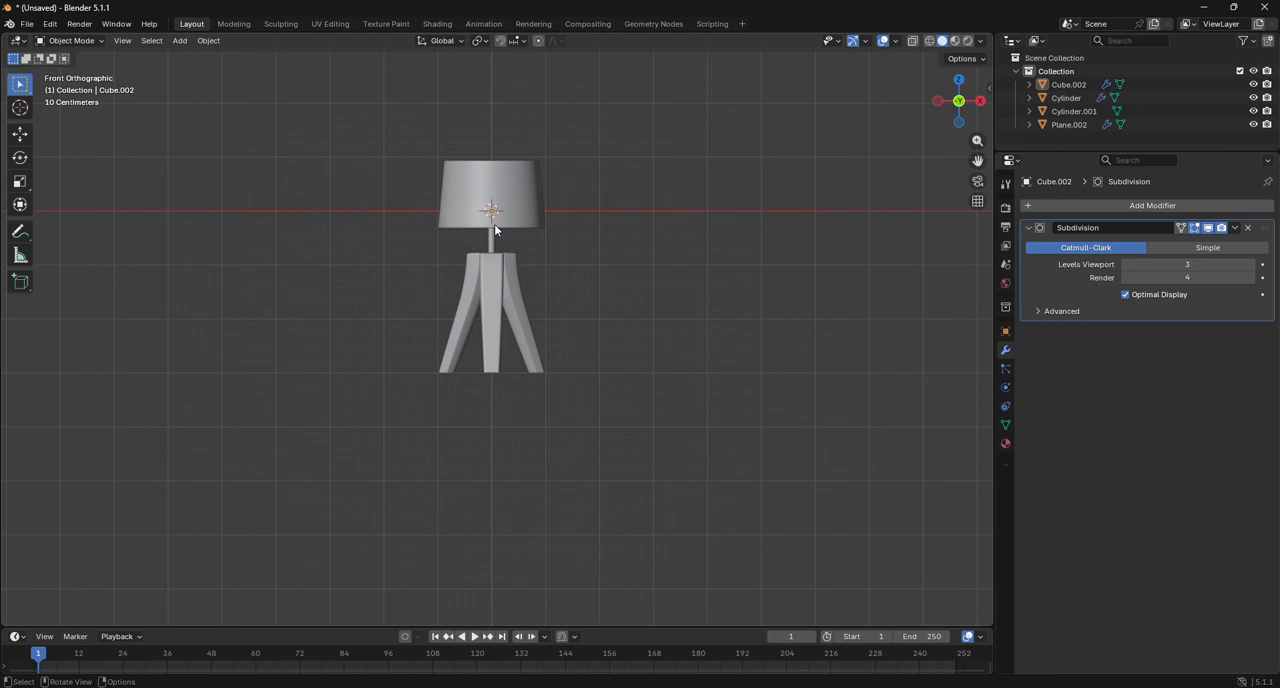
left_click(501, 284)
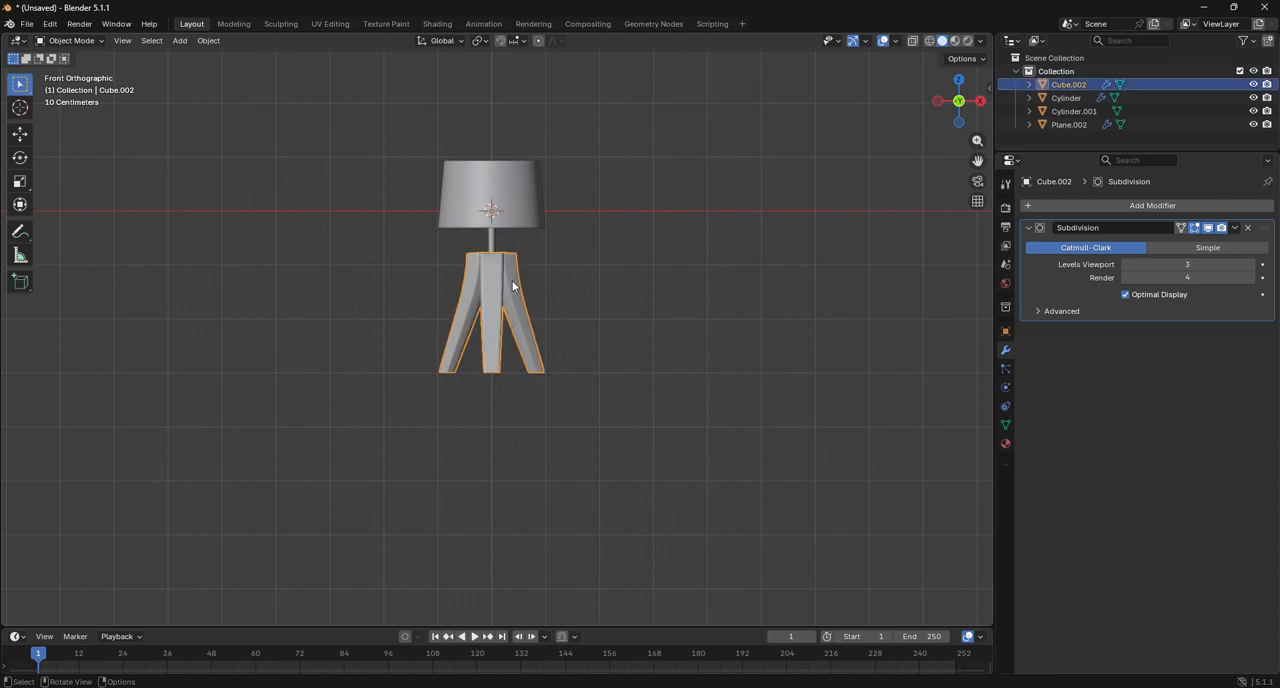
left_click(1005, 443)
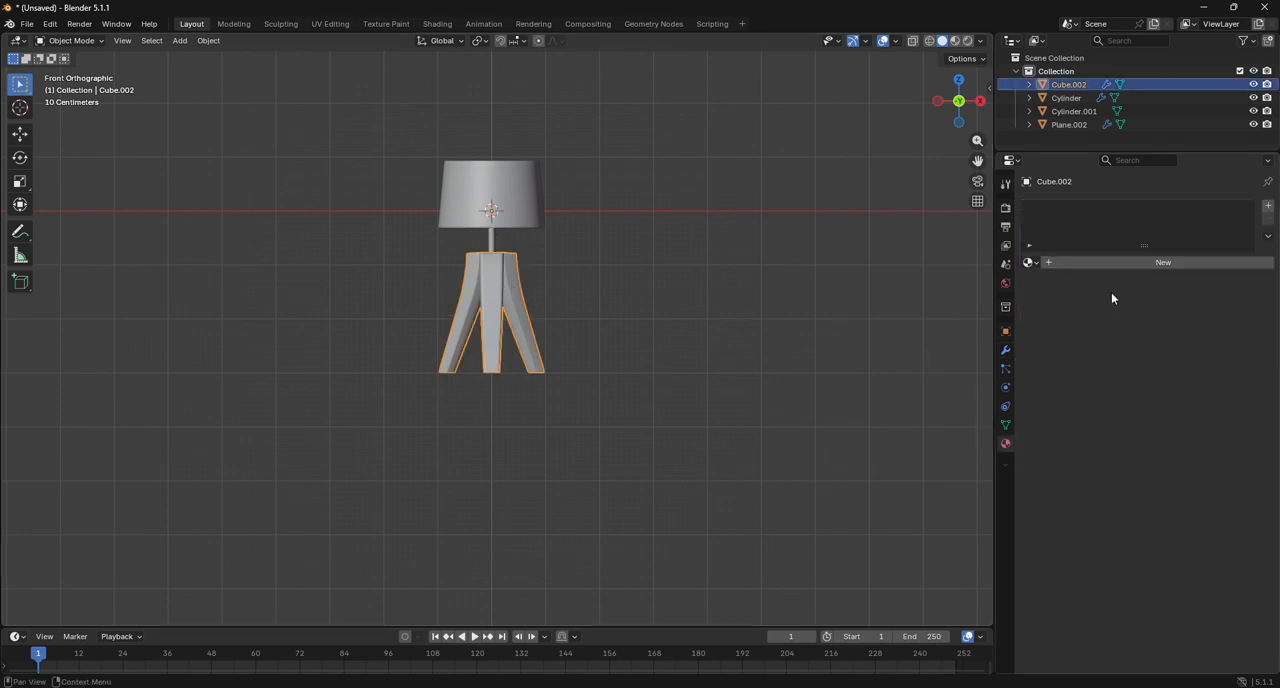
left_click(1113, 267)
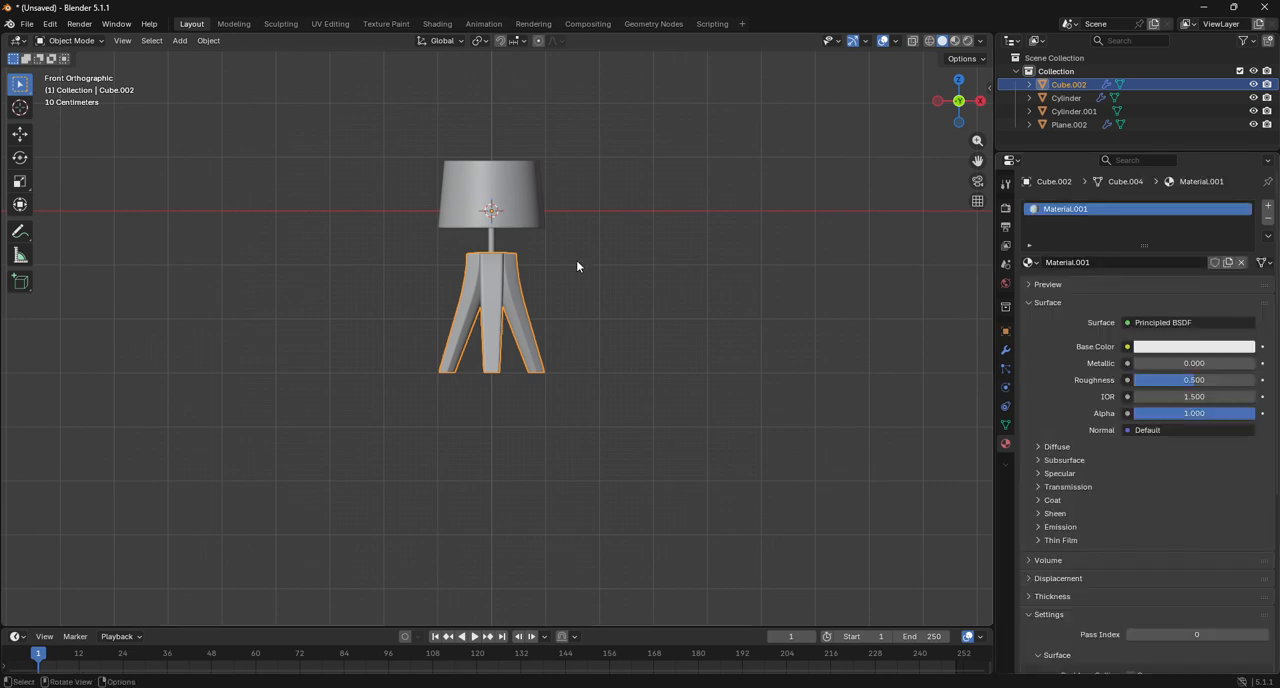
left_click(489, 244)
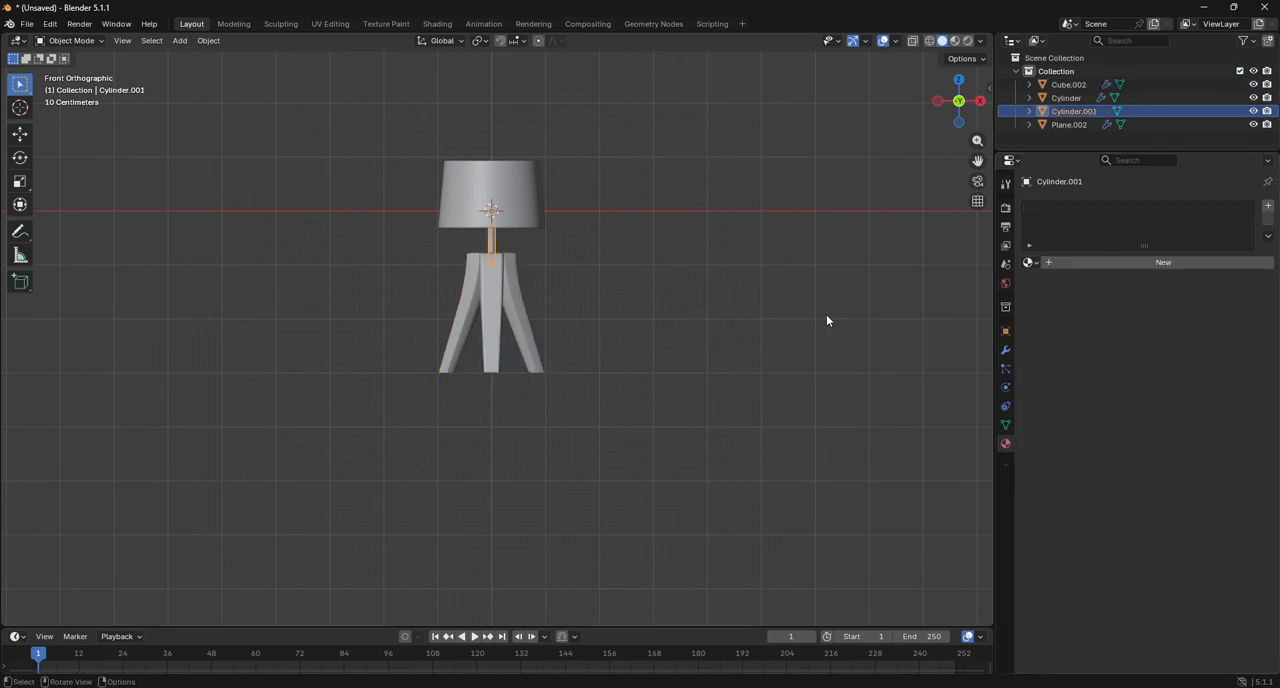
left_click(1140, 266)
left_click(533, 205)
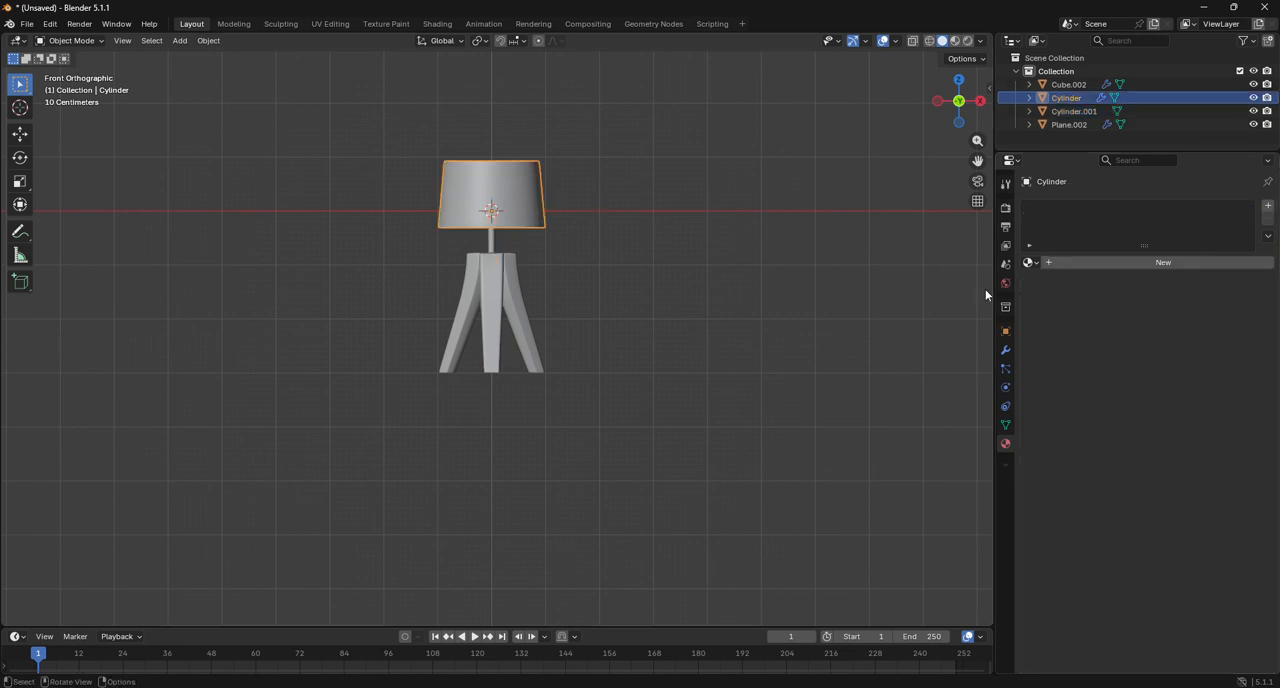
left_click(1130, 264)
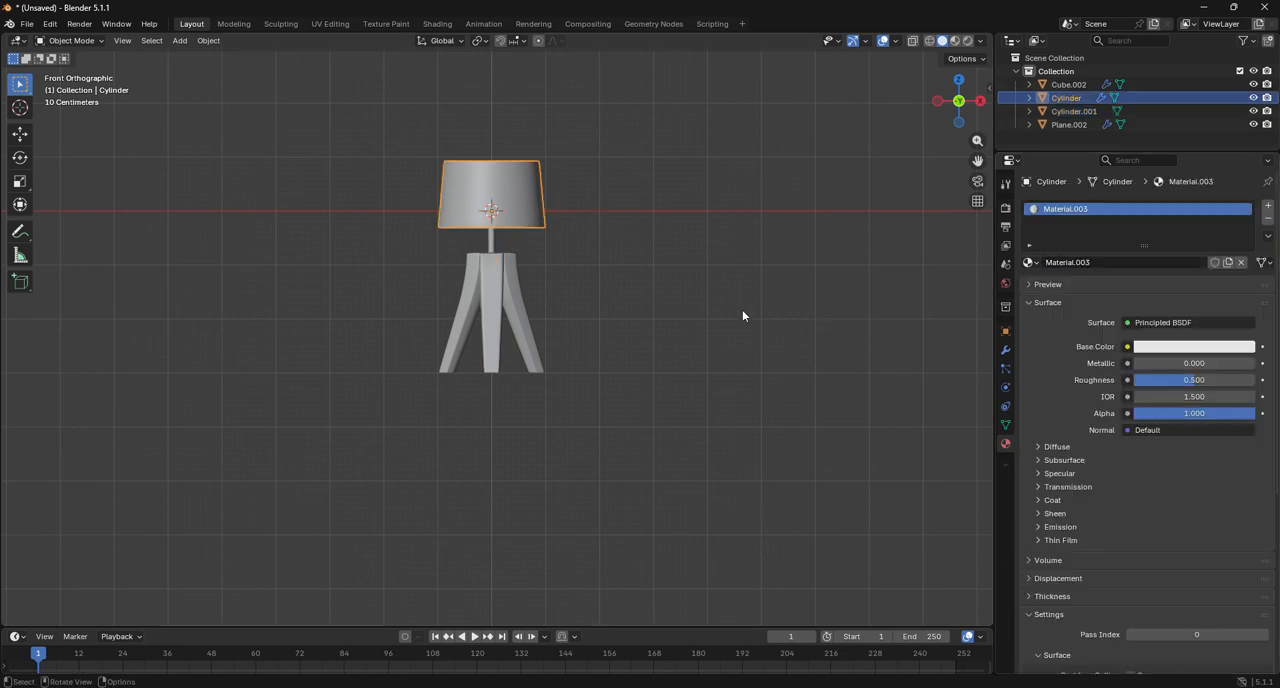
left_click(631, 284)
Join the legs and pole into the lampshade, keeping the lampshade as the active object.
left_click(513, 331)
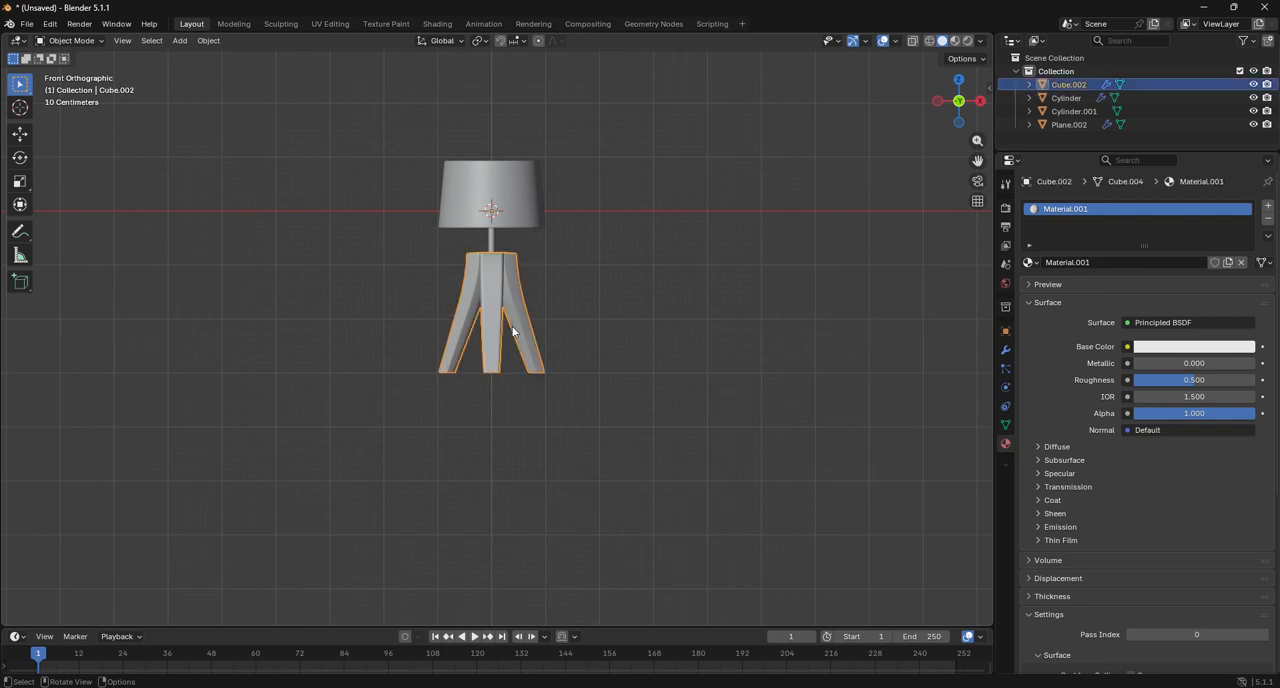
left_click(490, 238, "shift")
left_click(507, 224, "shift")
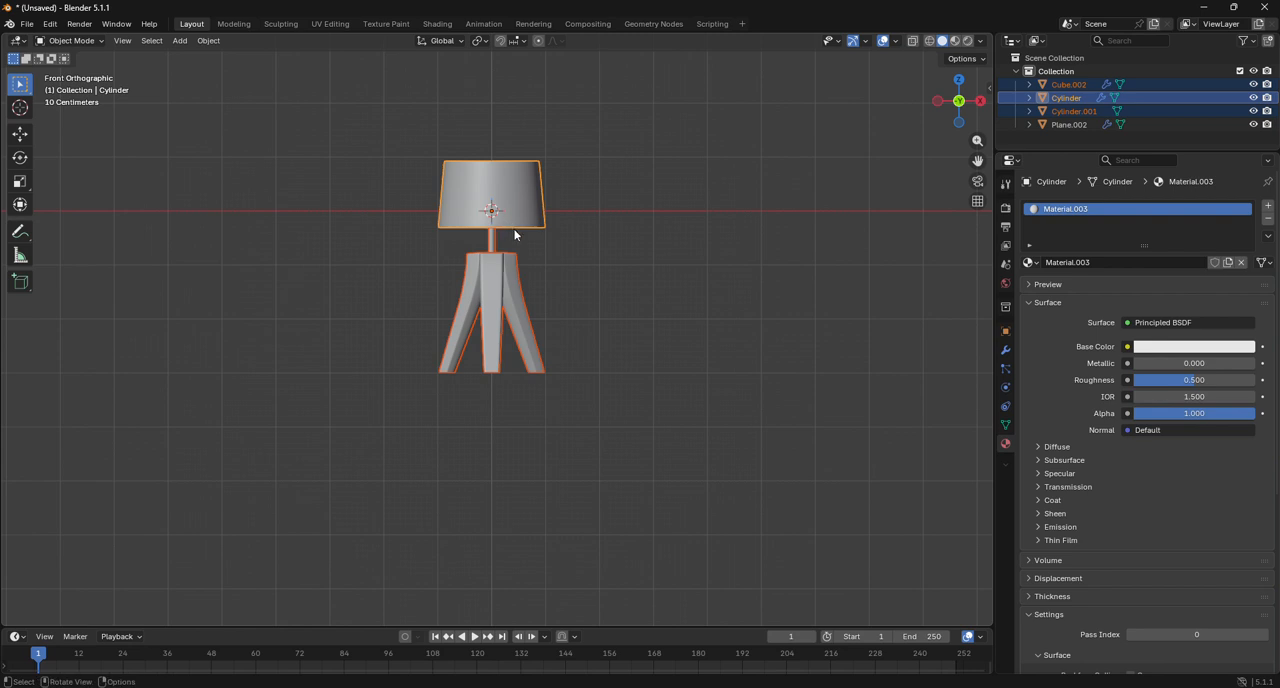
key("m")
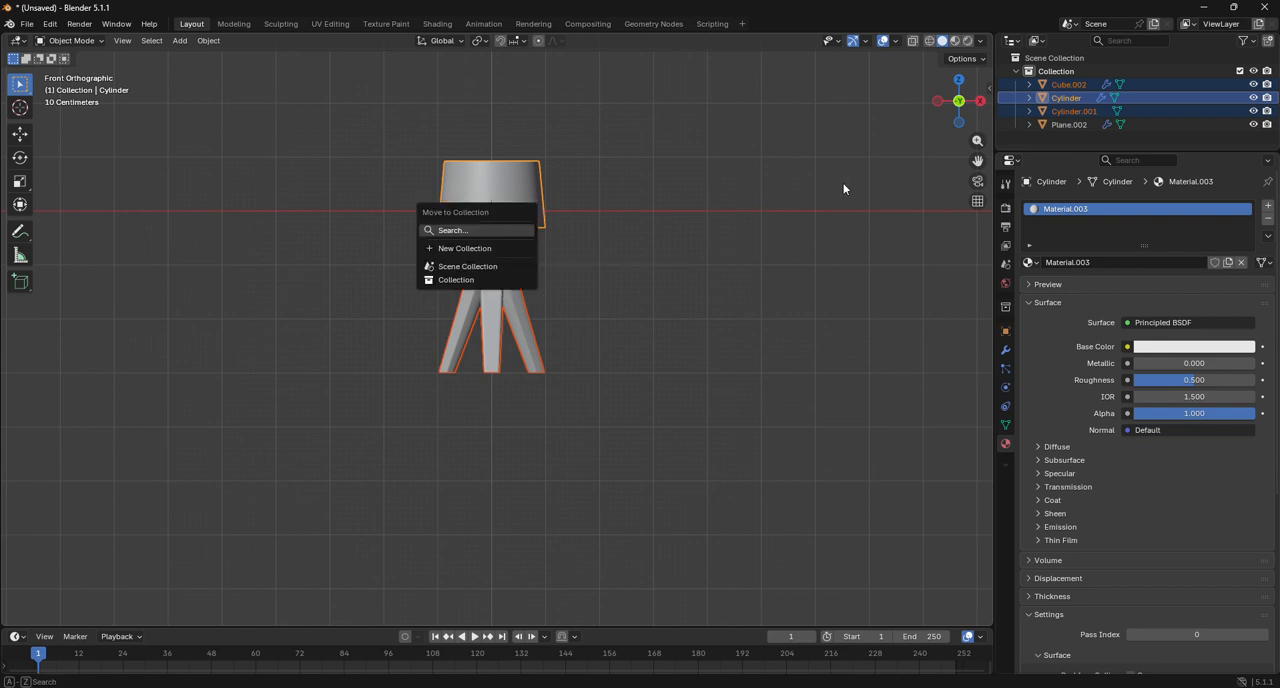
right_click(512, 194)
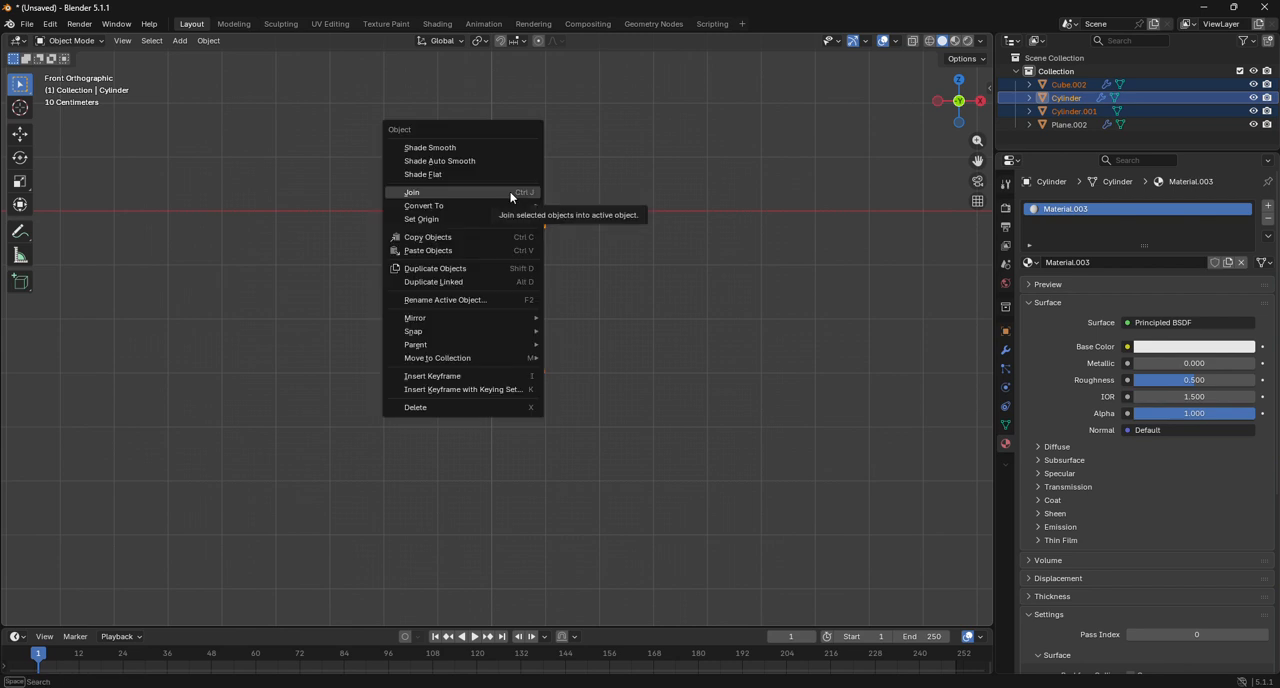
left_click(510, 192)
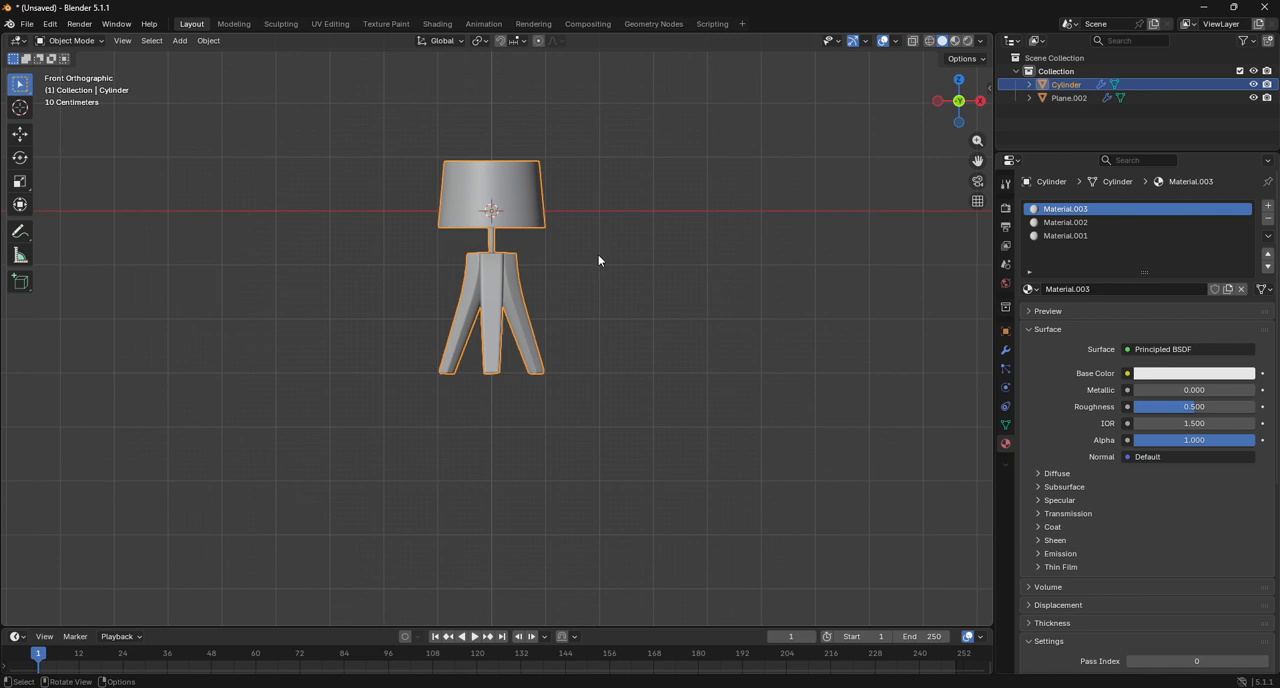
Raise the joined lamp about 3.007 m along the Z axis so its feet meet the ground line in front view.
key("g")
key("z")
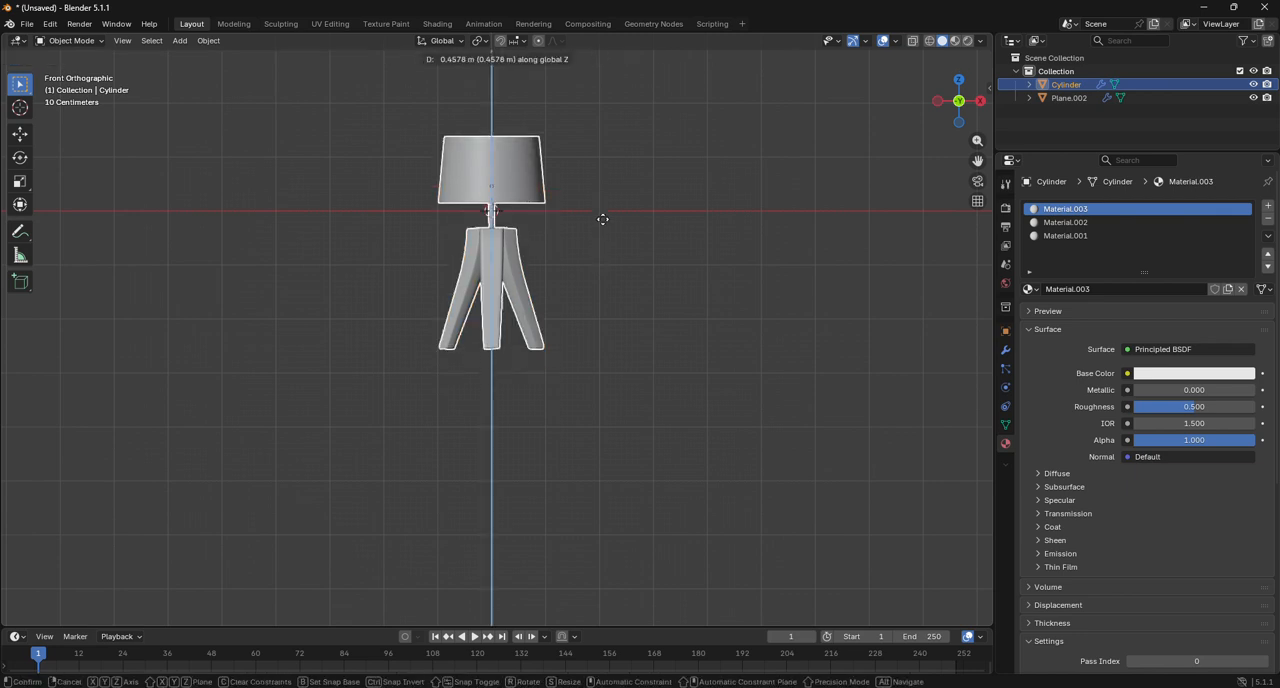
left_click(597, 91)
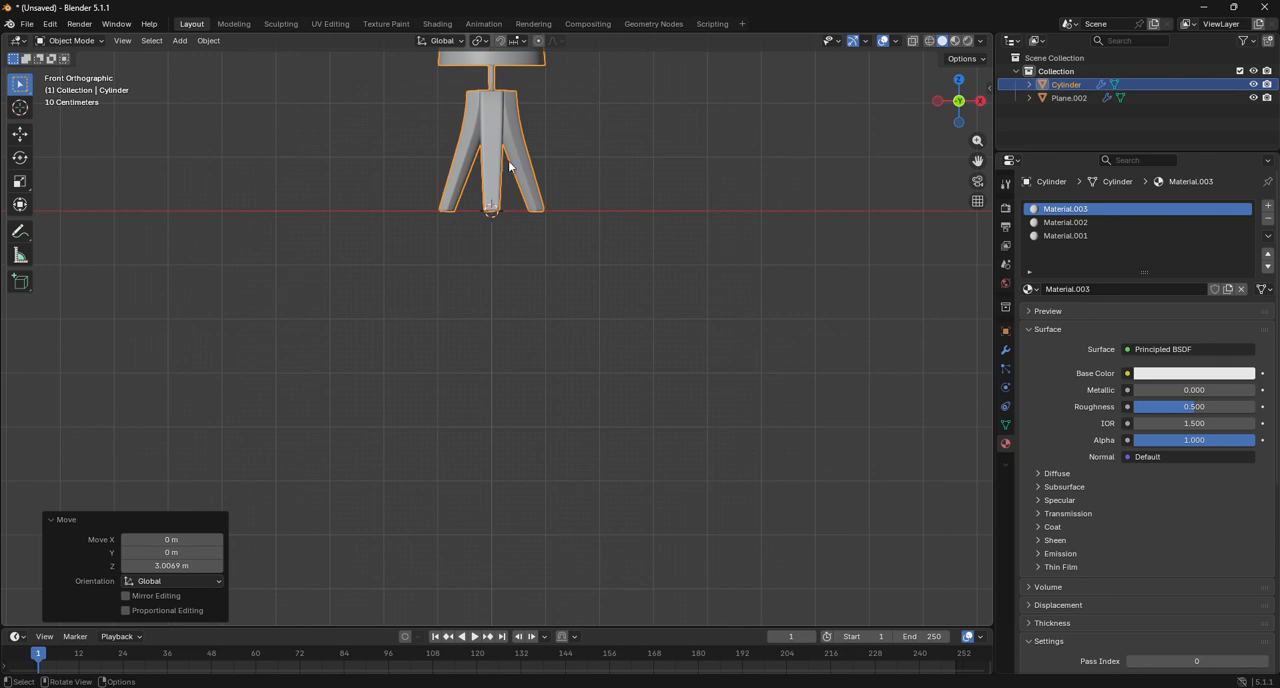
scroll(509, 162, "up", 6)
left_click_drag(978, 160, 1065, 528)
scroll(703, 331, "up", 3)
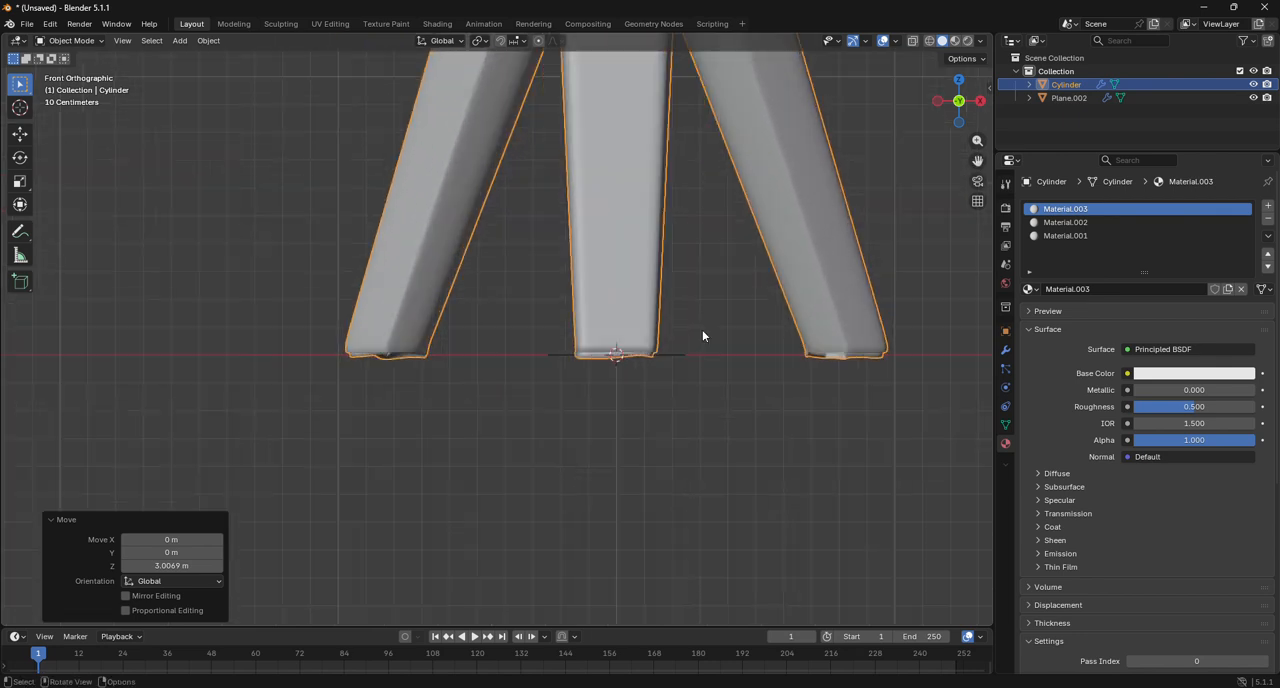
scroll(703, 336, "up", 3)
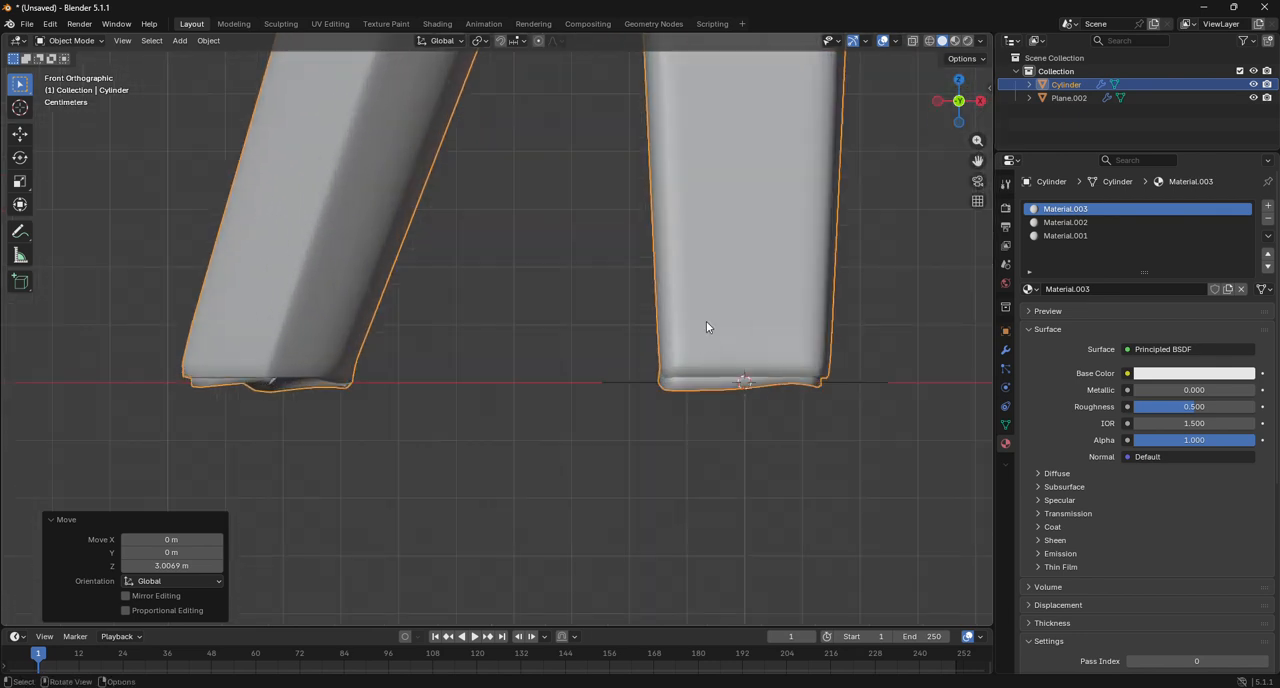
Enter Edit Mode and add supporting loop cuts to the nearest leg around its open foot.
left_click_drag(958, 101, 1082, 184)
left_click(375, 192)
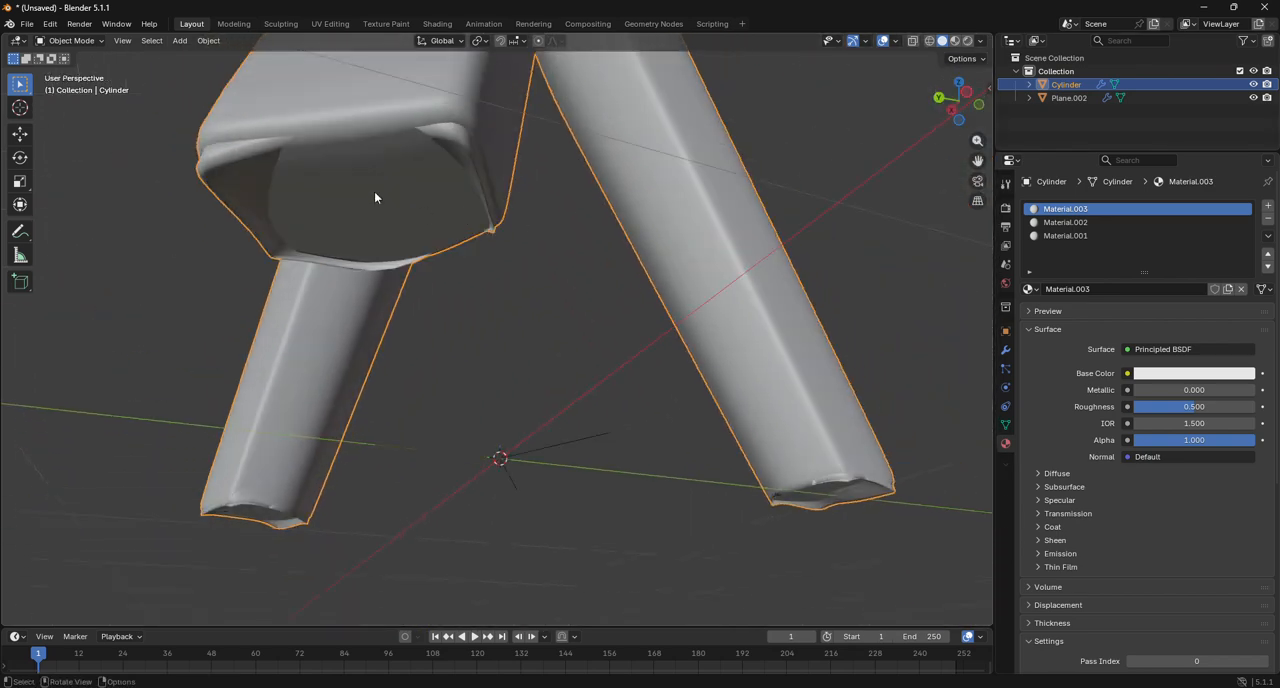
left_click(85, 41)
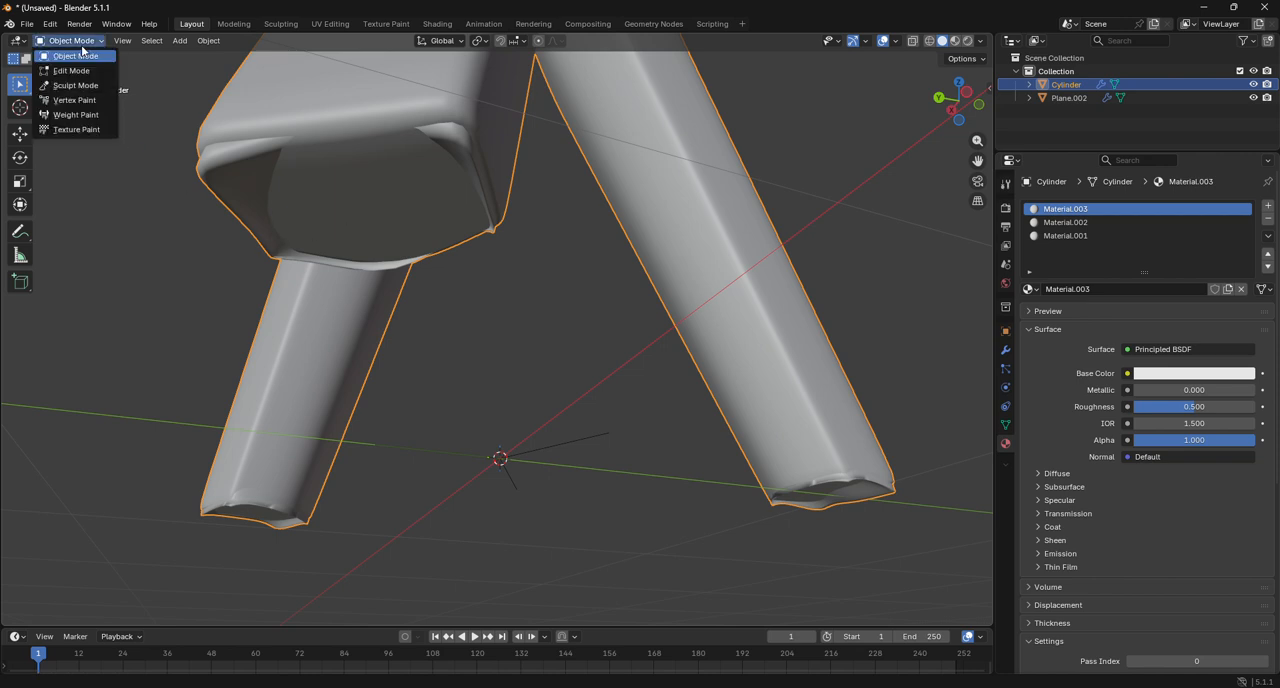
left_click(80, 70)
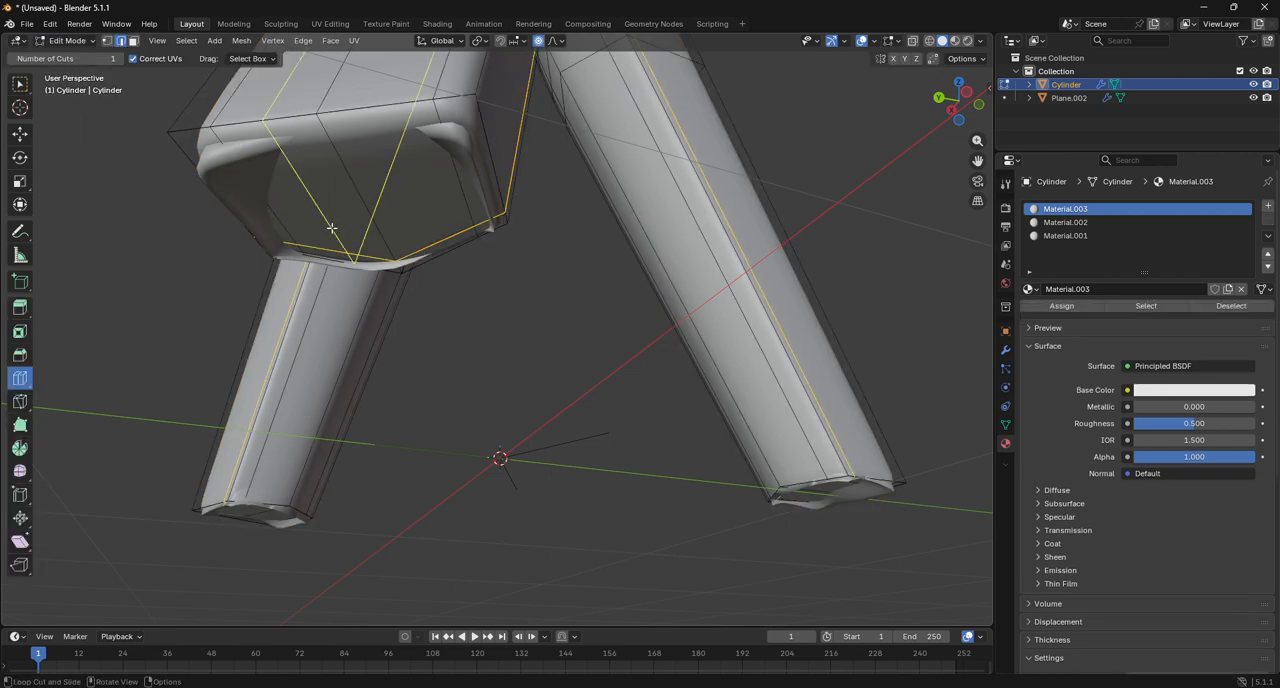
scroll(331, 228, "down", 1)
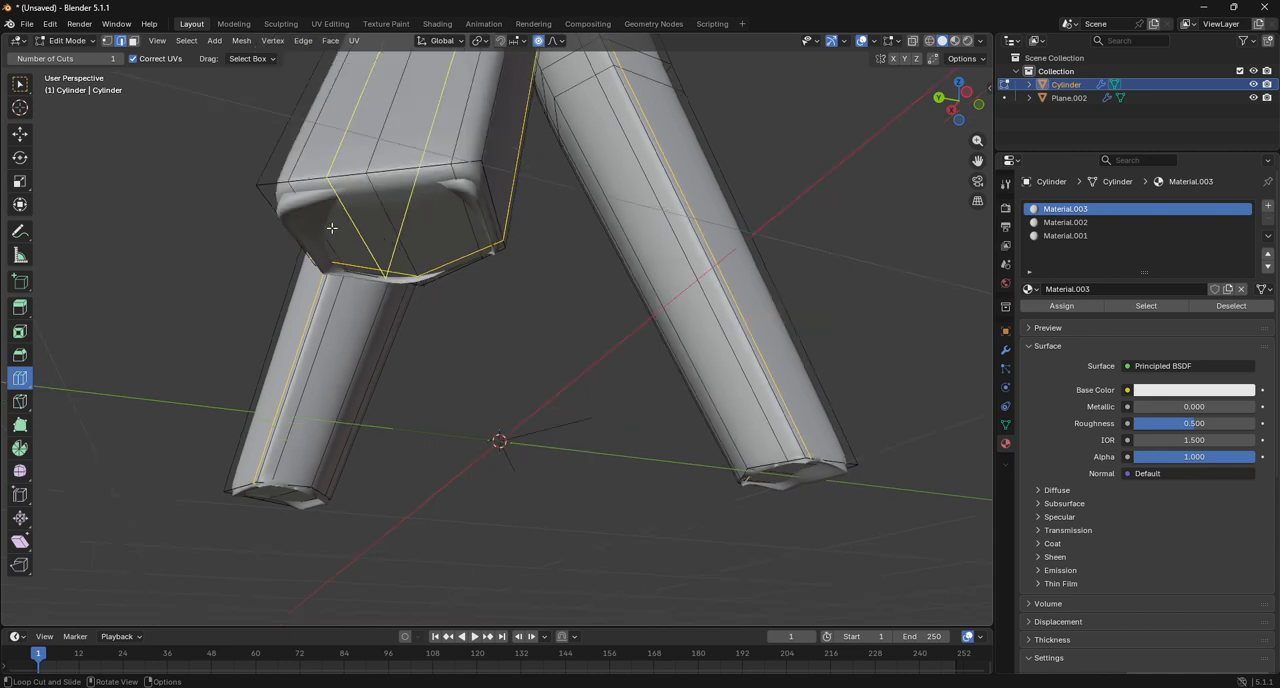
left_click_drag(312, 106, 396, 261)
right_click(396, 261)
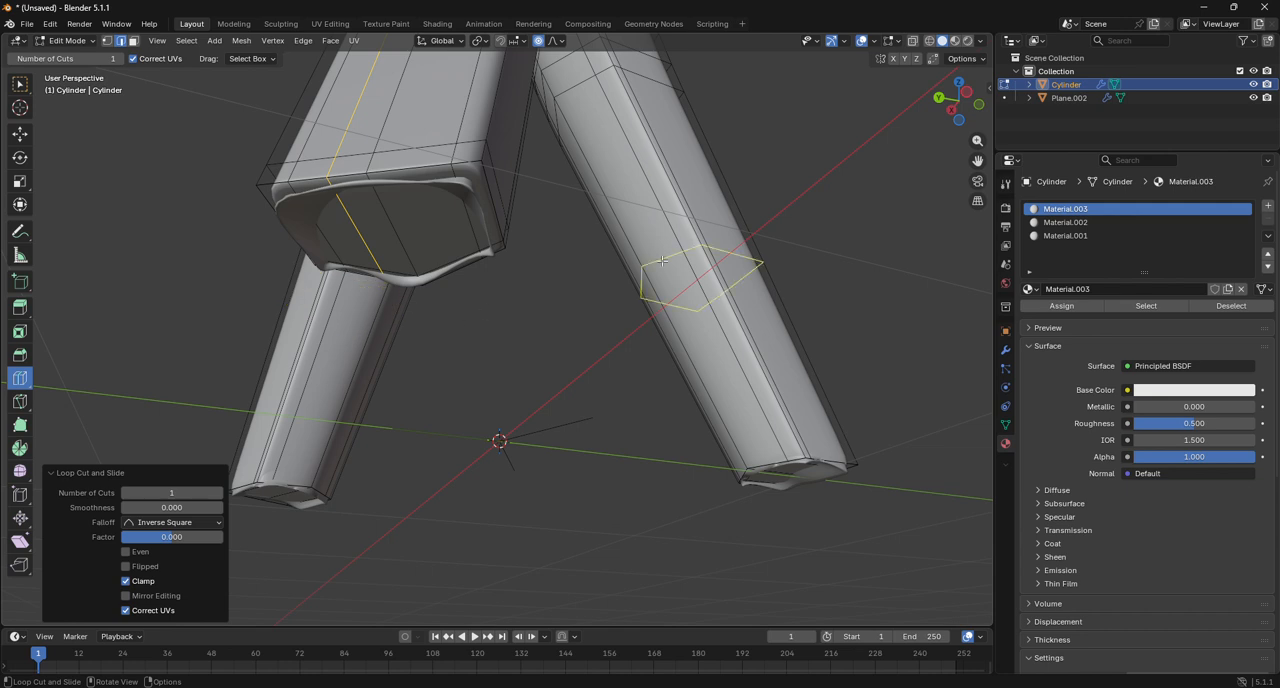
Undo the leg loop cuts, the lift and the join so that lampshade, pole and legs are separate objects.
left_click(1005, 349)
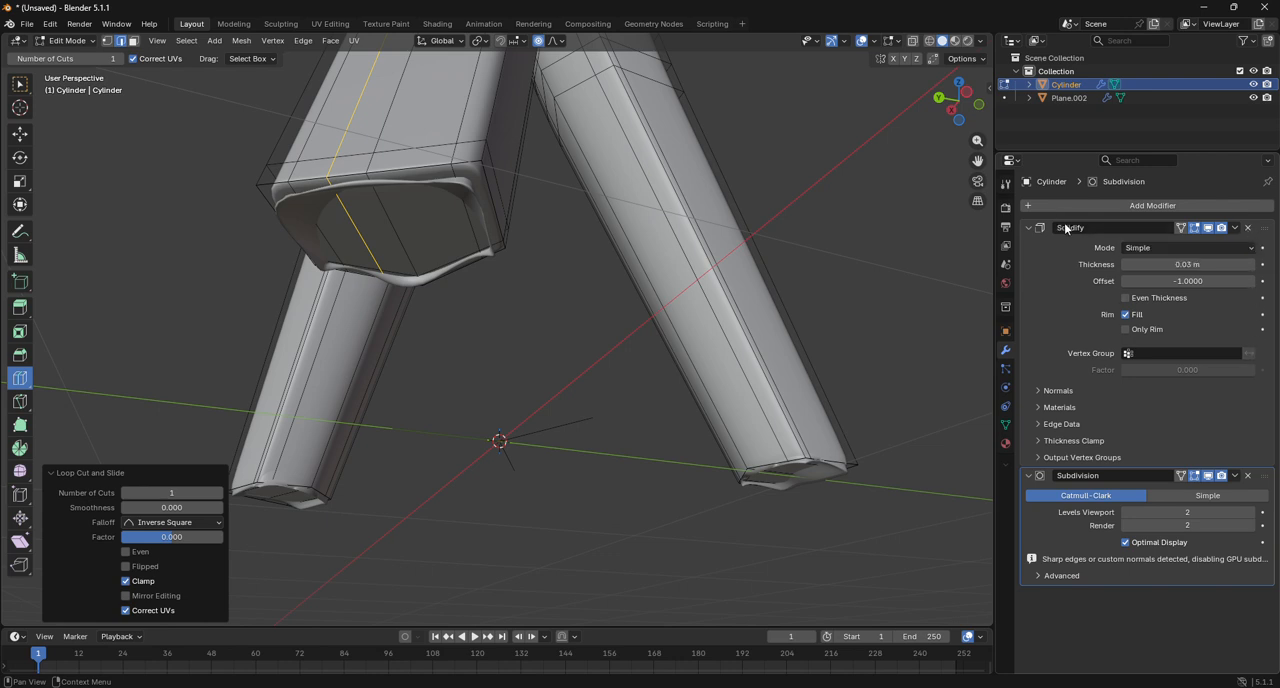
key("ctrl+z")
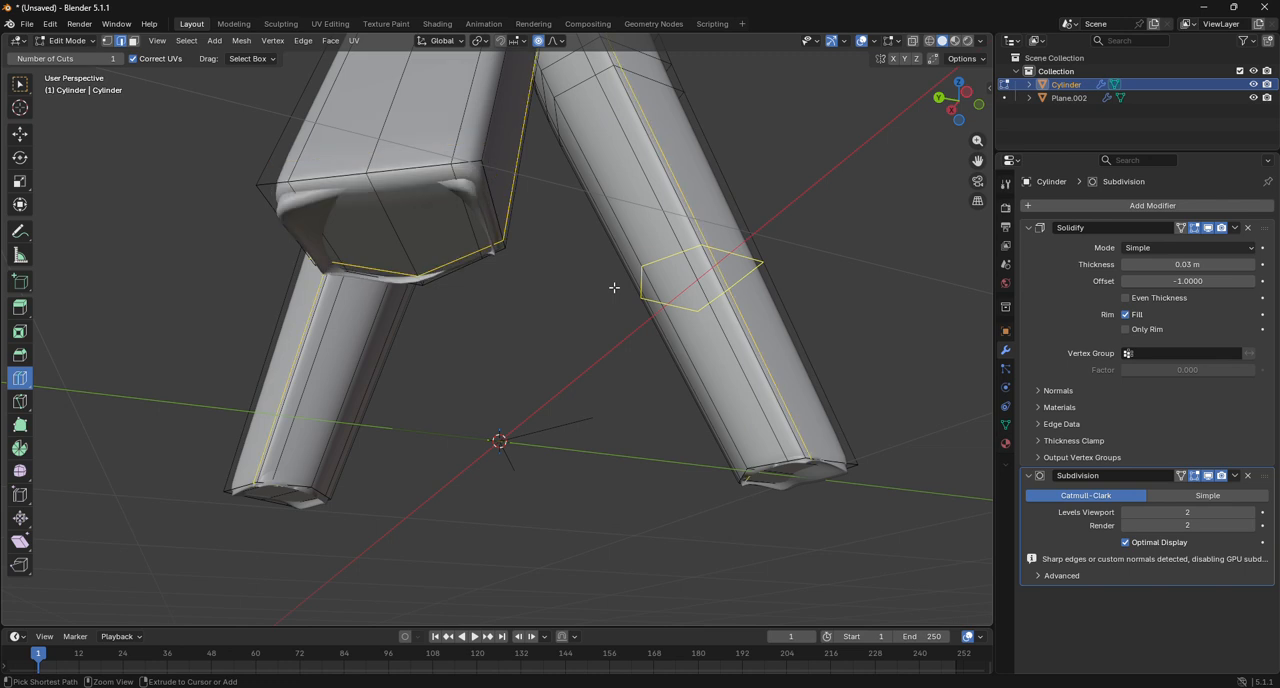
key("Tab")
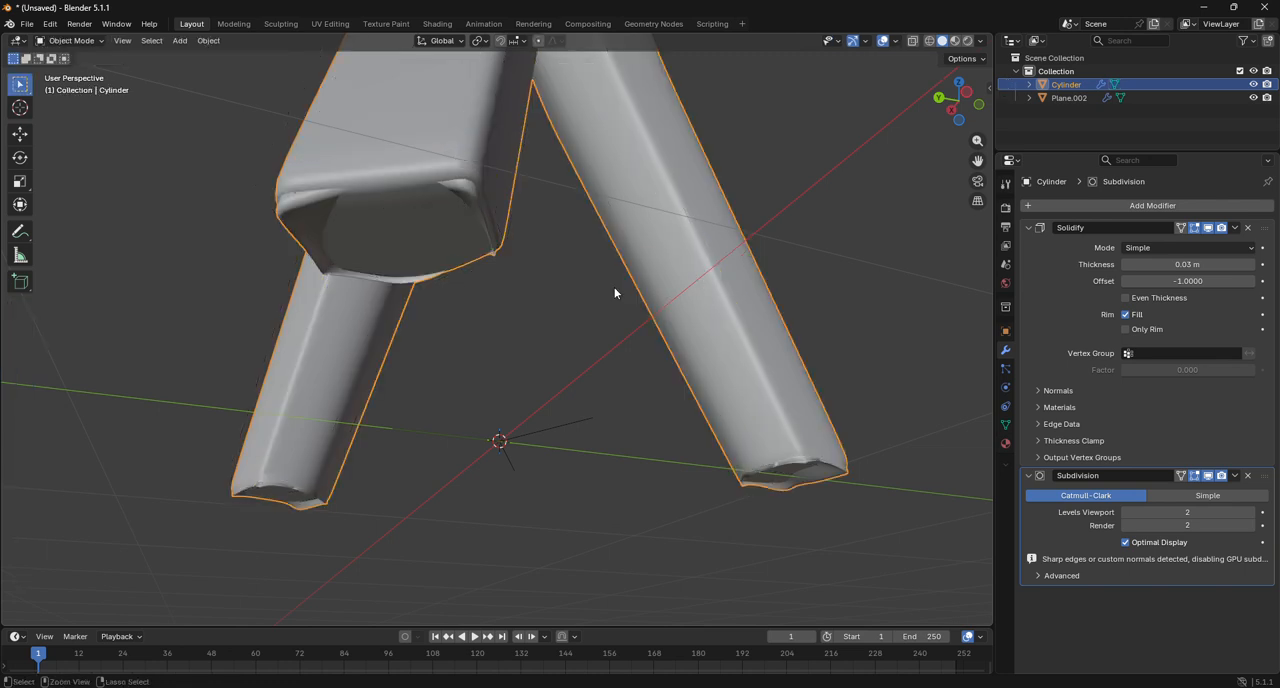
key("ctrl+z")
scroll(615, 293, "down", 5)
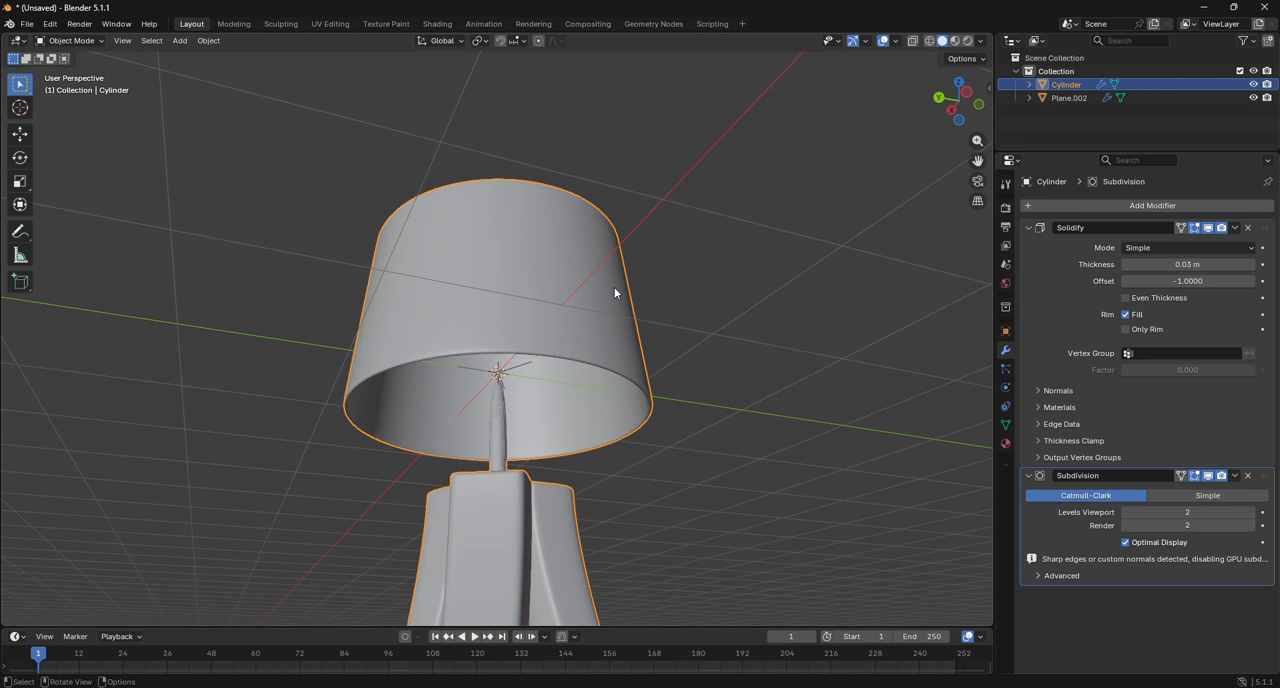
scroll(615, 293, "down", 2)
key("ctrl+z")
left_click(728, 332)
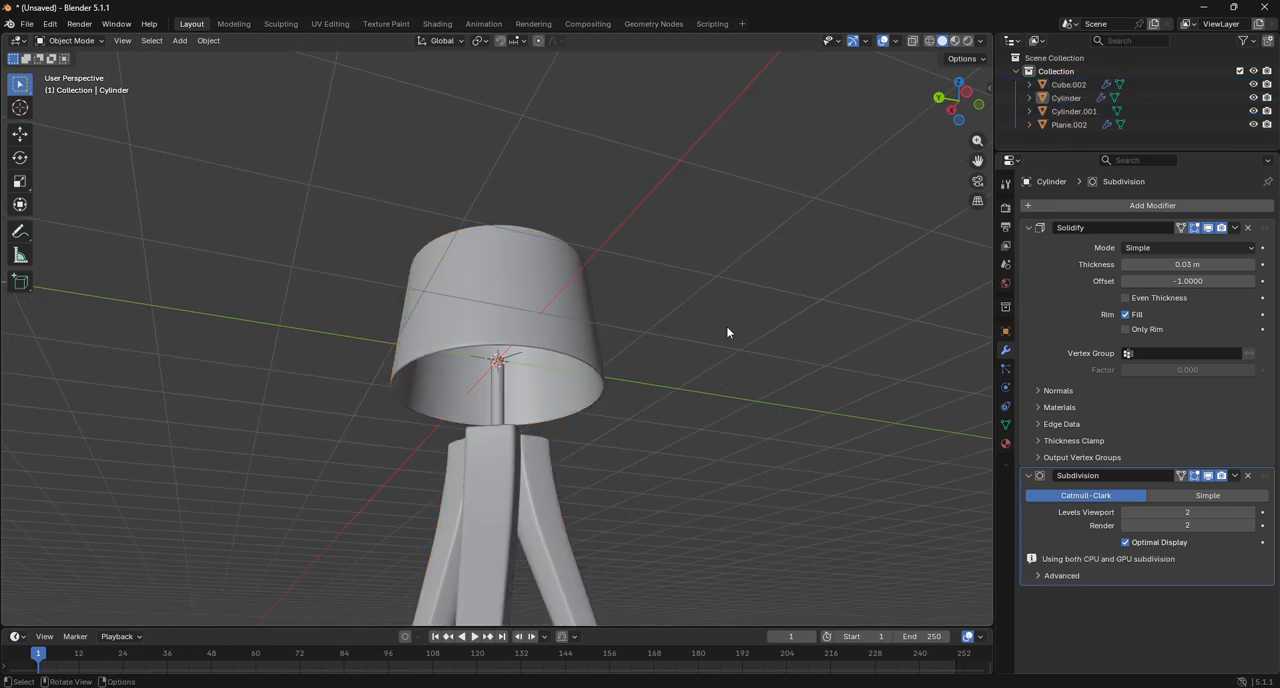
Apply the Solidify modifier on the lampshade.
left_click(598, 348)
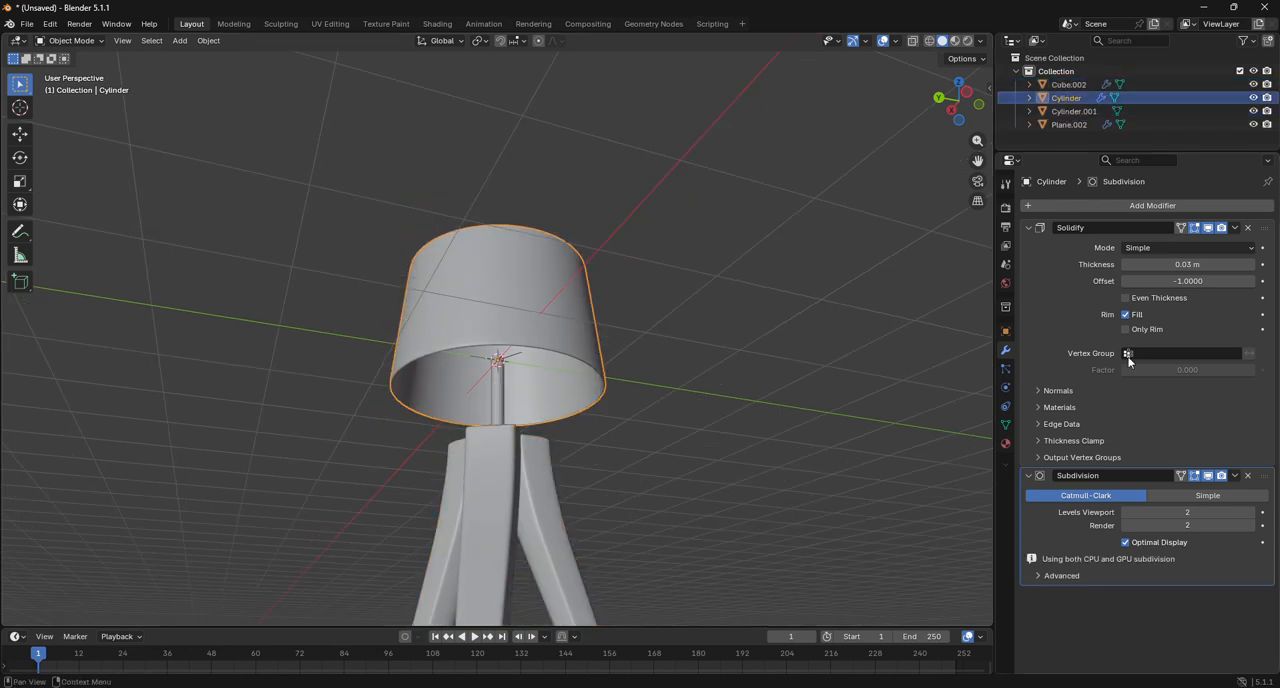
left_click(1234, 227)
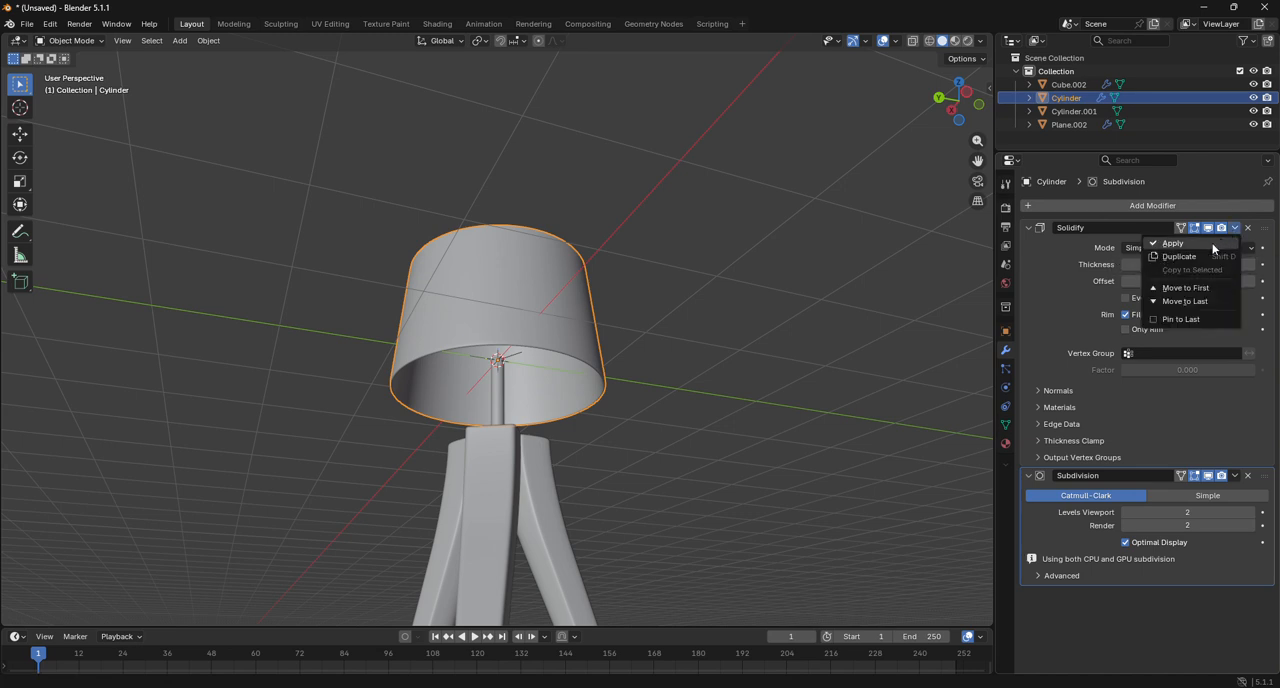
left_click(1212, 244)
Add a Subdivision Surface modifier to the pole under the lampshade.
left_click(494, 401)
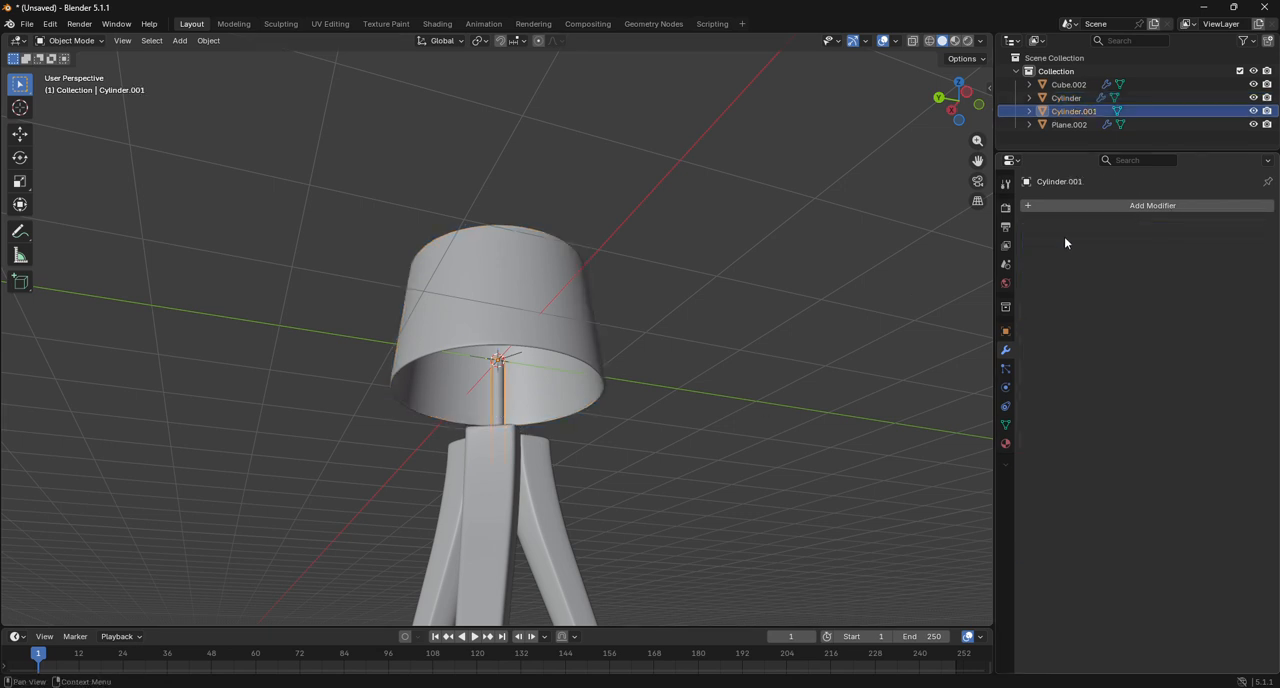
left_click(1076, 206)
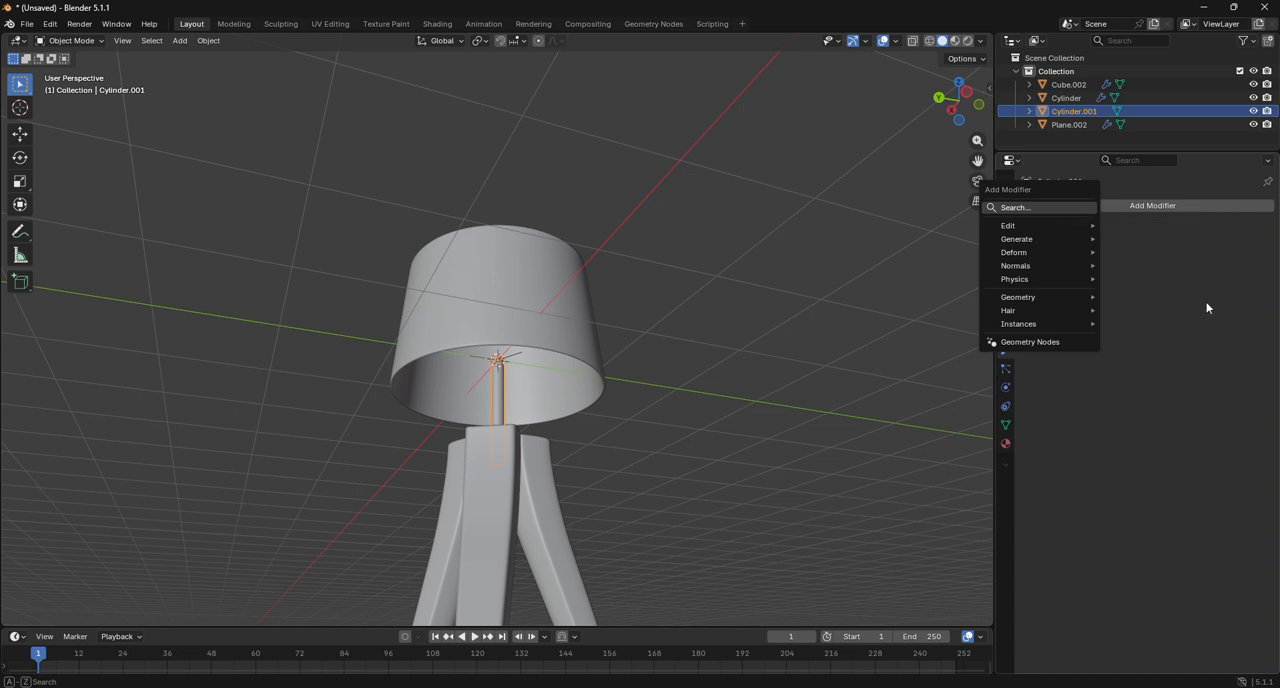
left_click(1005, 210)
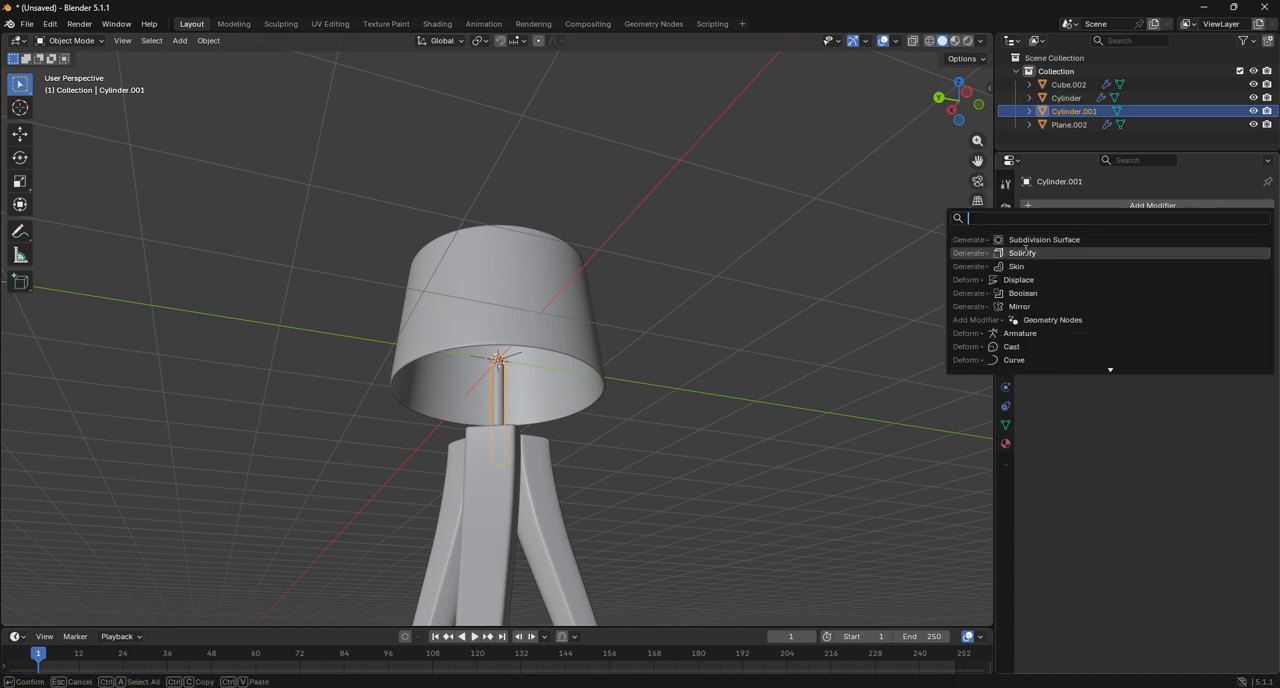
left_click(1034, 240)
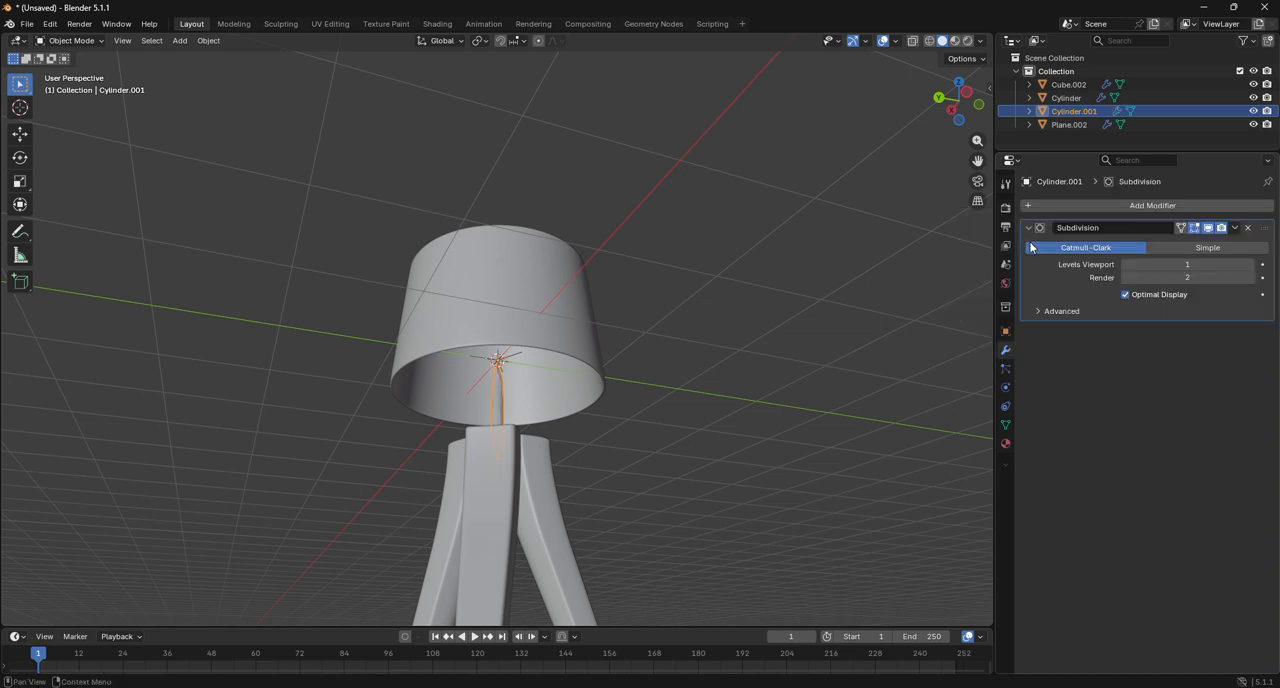
Add a supporting loop cut at each end of the pole, with slide factors 1.000 and -1.000, and return to Object Mode.
left_click(89, 42)
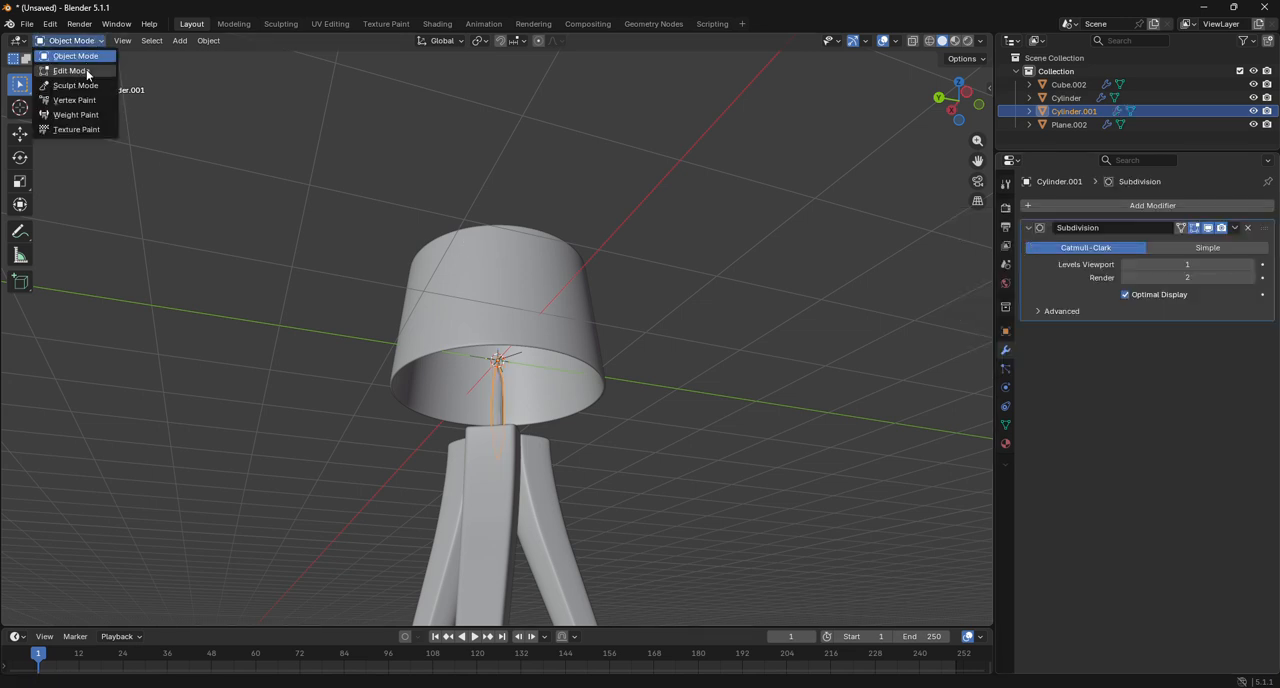
left_click(88, 70)
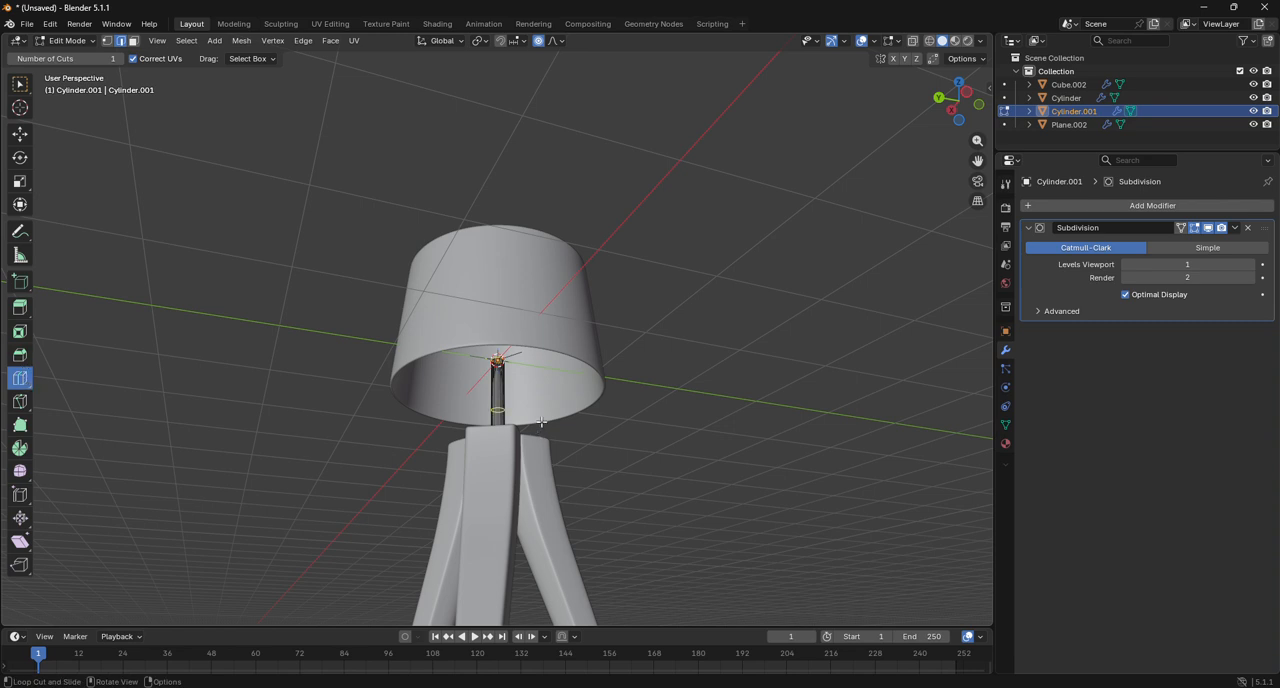
left_click_drag(542, 423, 604, 607)
left_click_drag(512, 408, 515, 410)
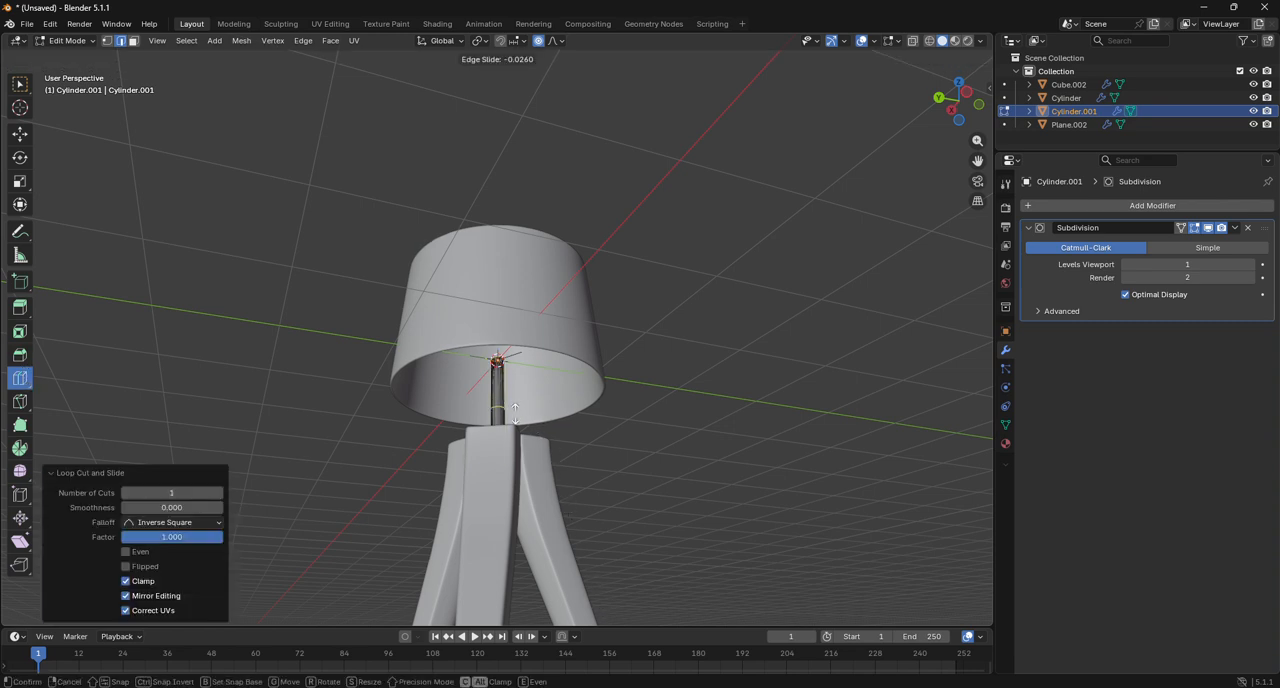
left_click_drag(540, 275, 540, 275)
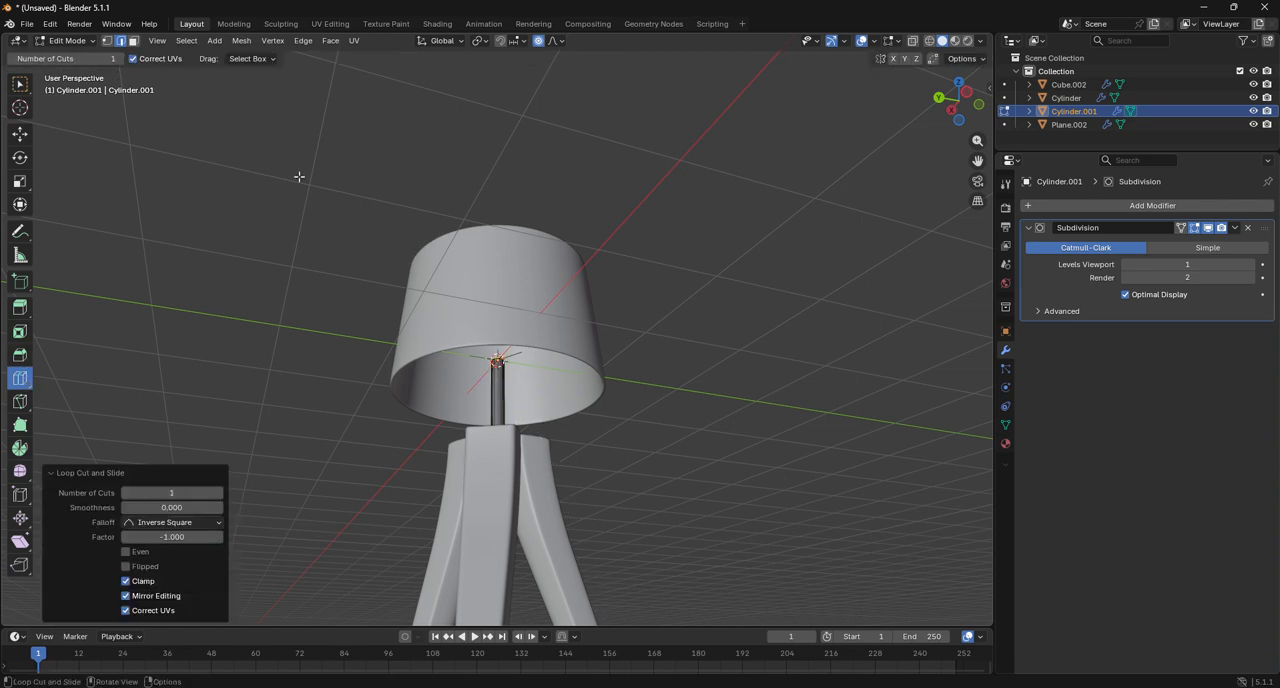
left_click(68, 42)
left_click(75, 56)
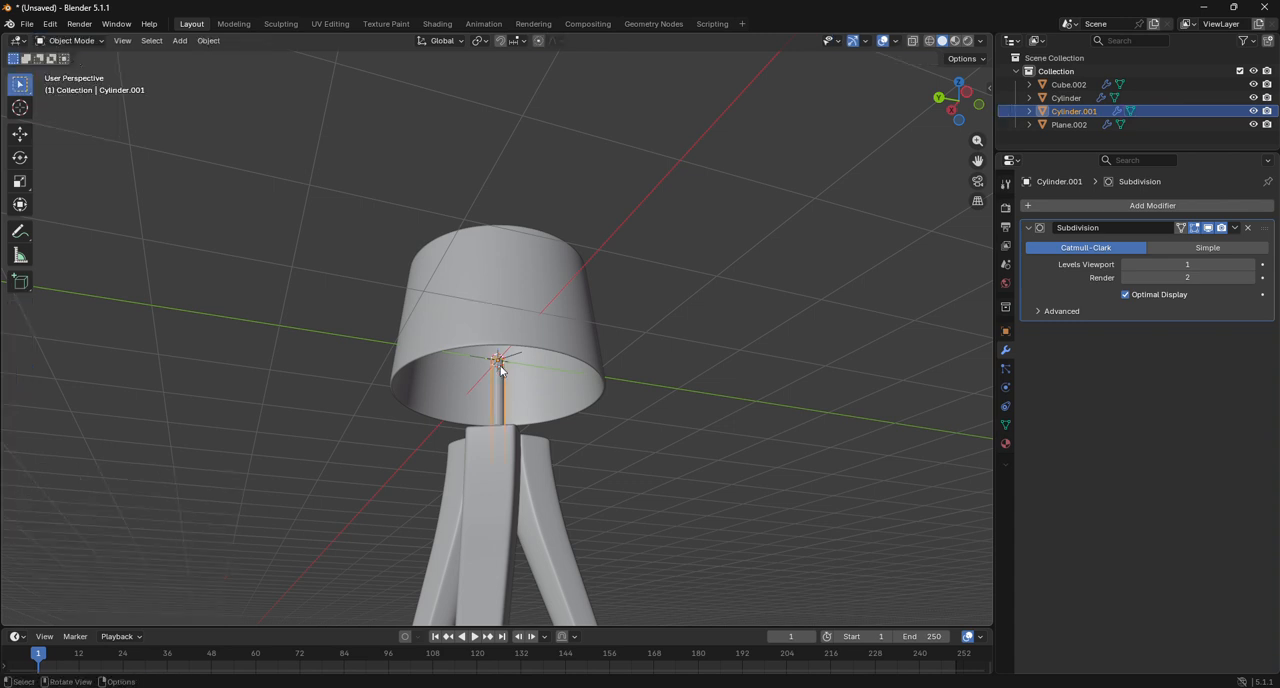
Set the pole's subdivision viewport level to 2.
scroll(522, 415, "up", 5)
scroll(522, 415, "up", 2)
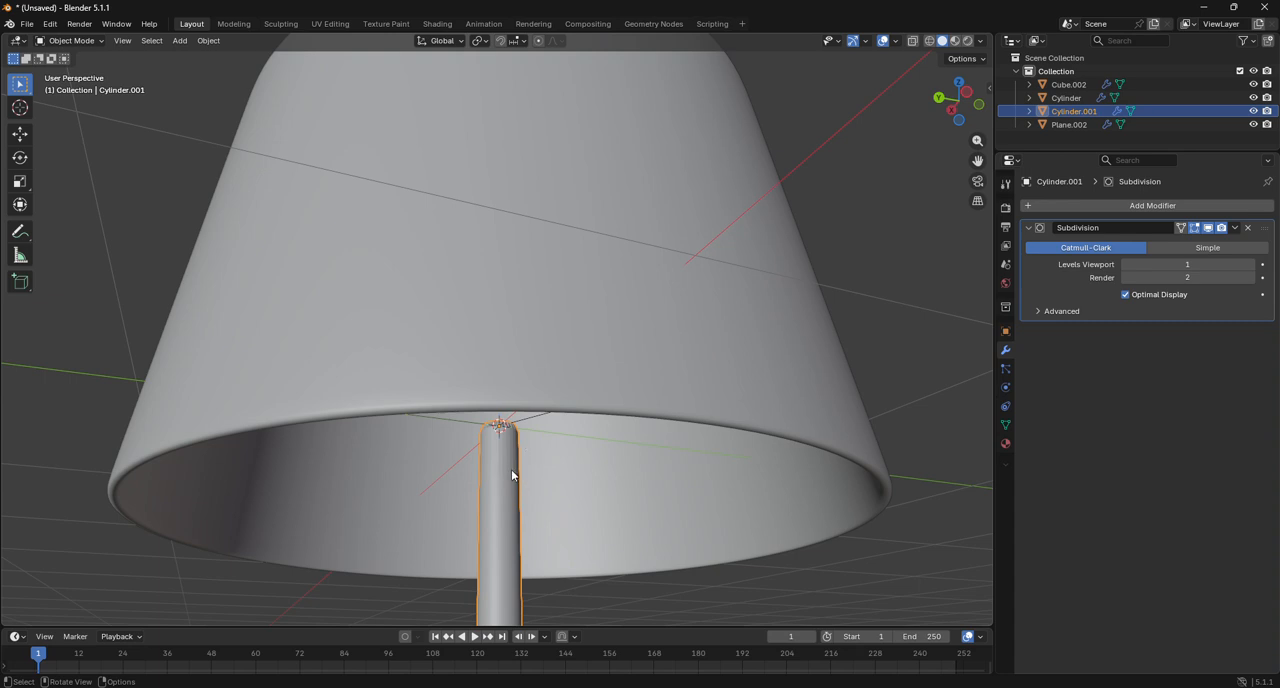
left_click(1251, 265)
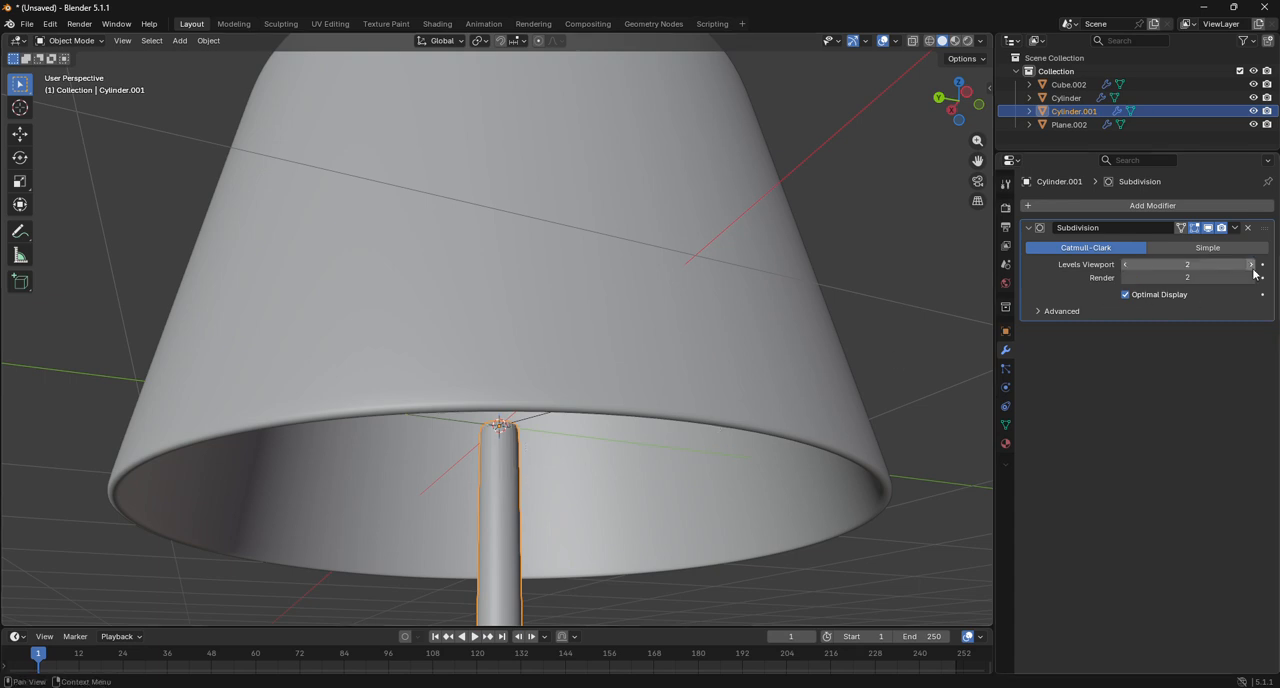
Join the pole and lampshade into the legs, keeping the legs as the active object, and deselect the lamp.
scroll(720, 356, "down", 6)
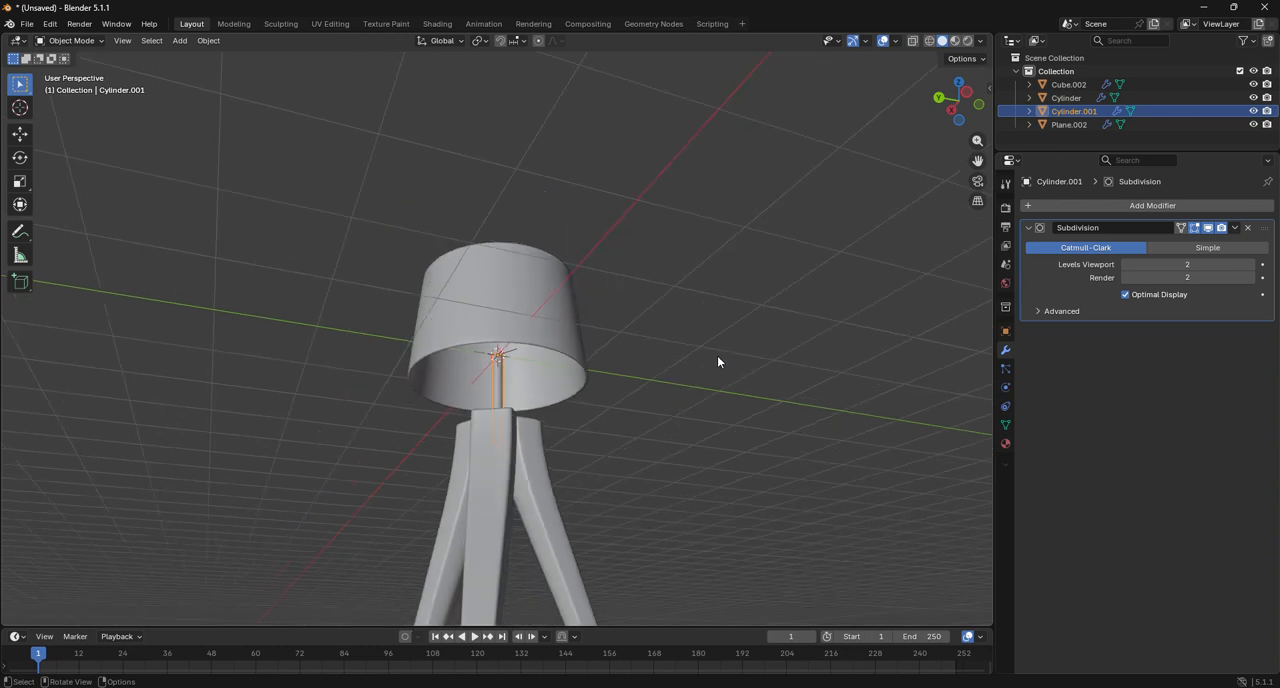
left_click(537, 321, "shift")
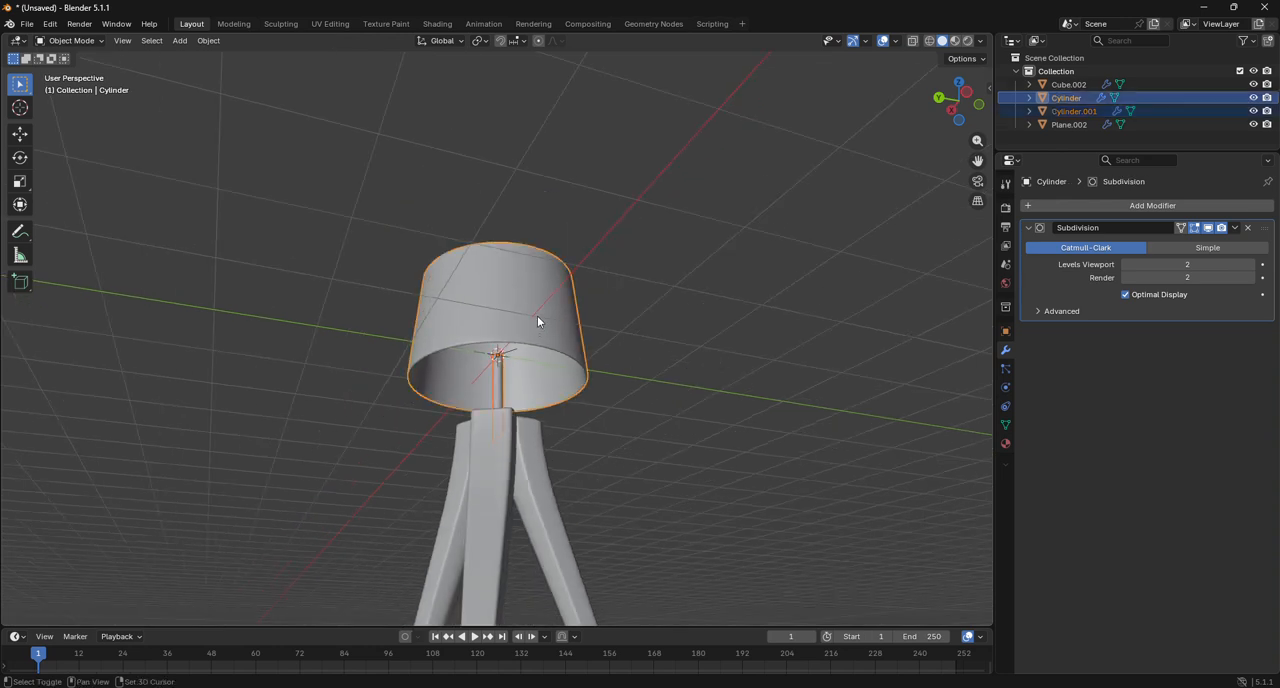
left_click(520, 451, "shift")
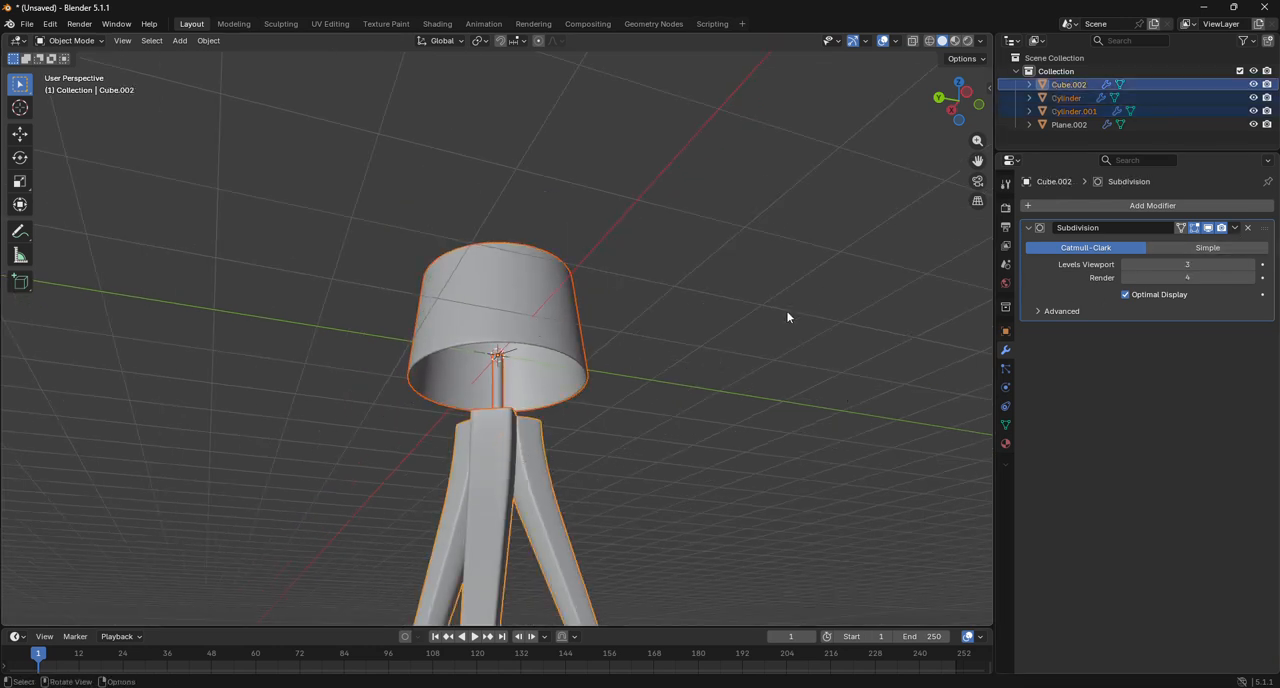
right_click(655, 295)
left_click(656, 292)
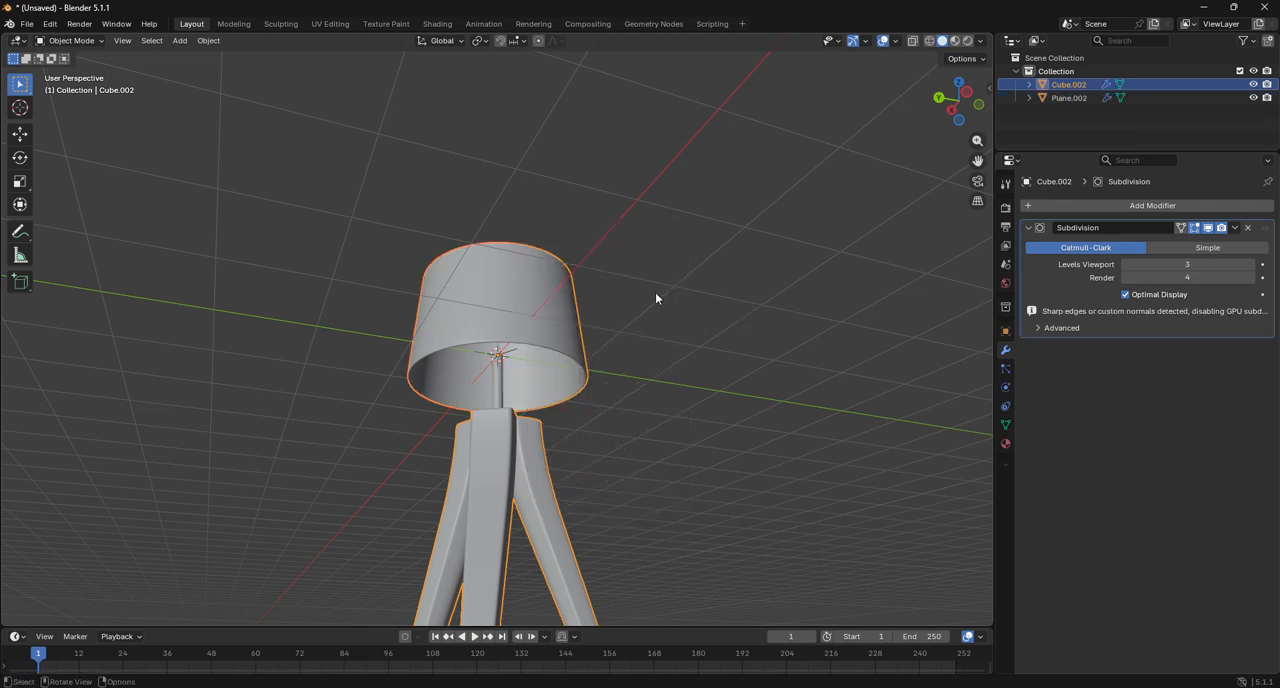
left_click(710, 300)
Raise the joined lamp about 2.993 m along the Z axis in left view to bring its feet to the ground line.
left_click_drag(958, 120, 950, 175)
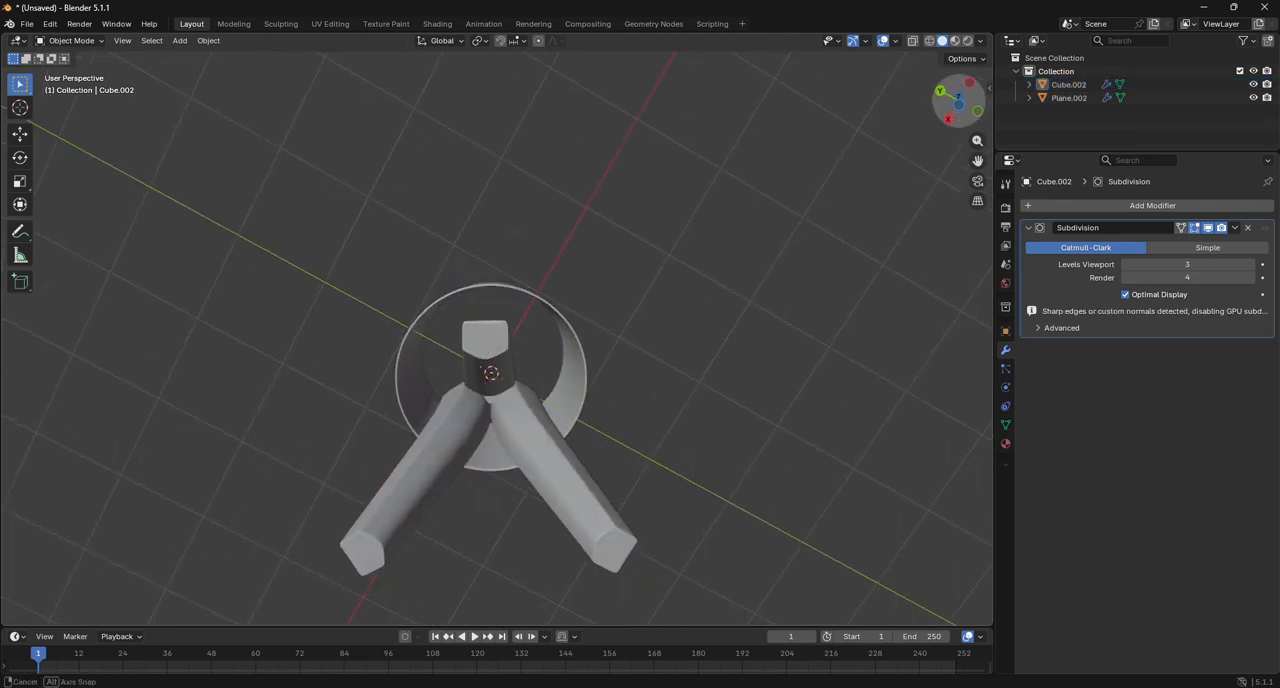
left_click_drag(956, 40, 960, 120)
left_click(957, 115)
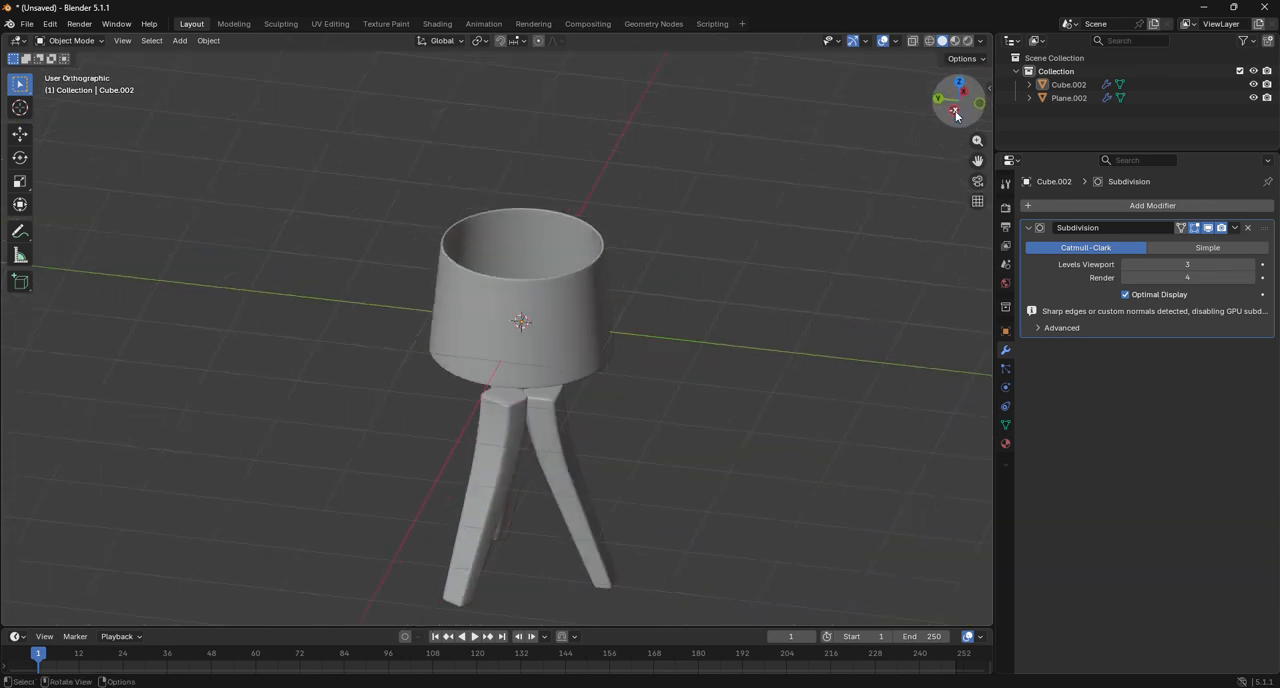
left_click(543, 361)
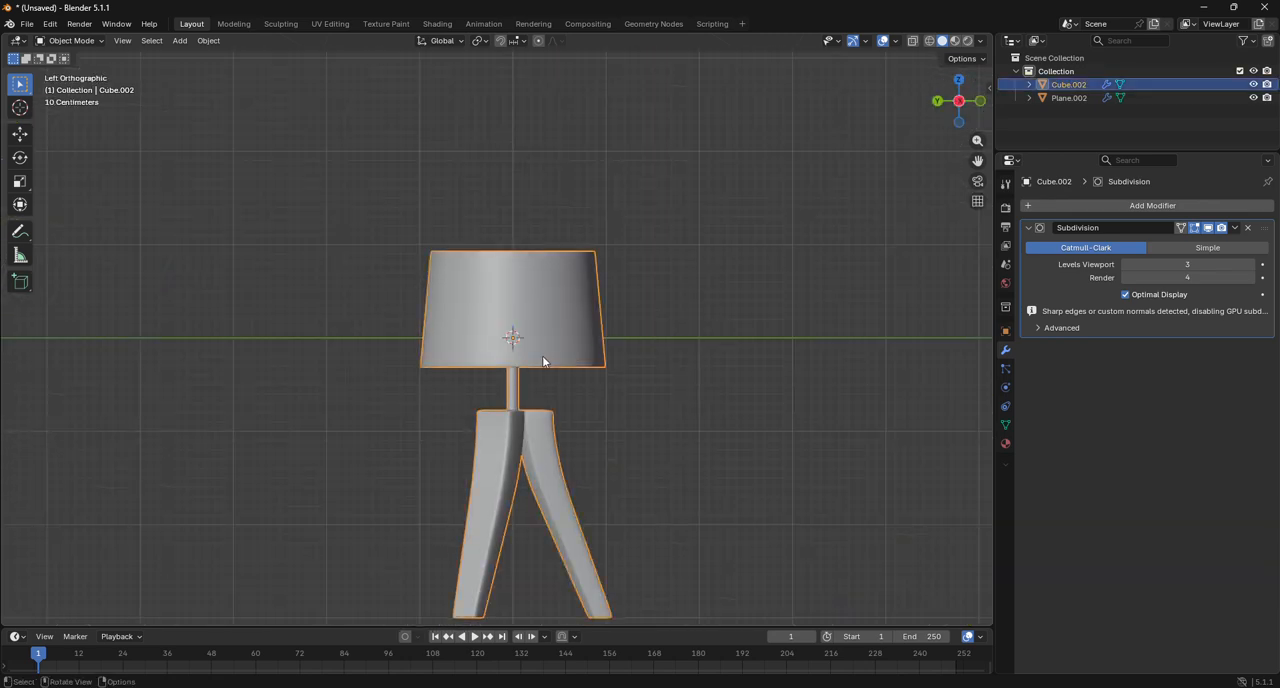
left_click(1005, 444)
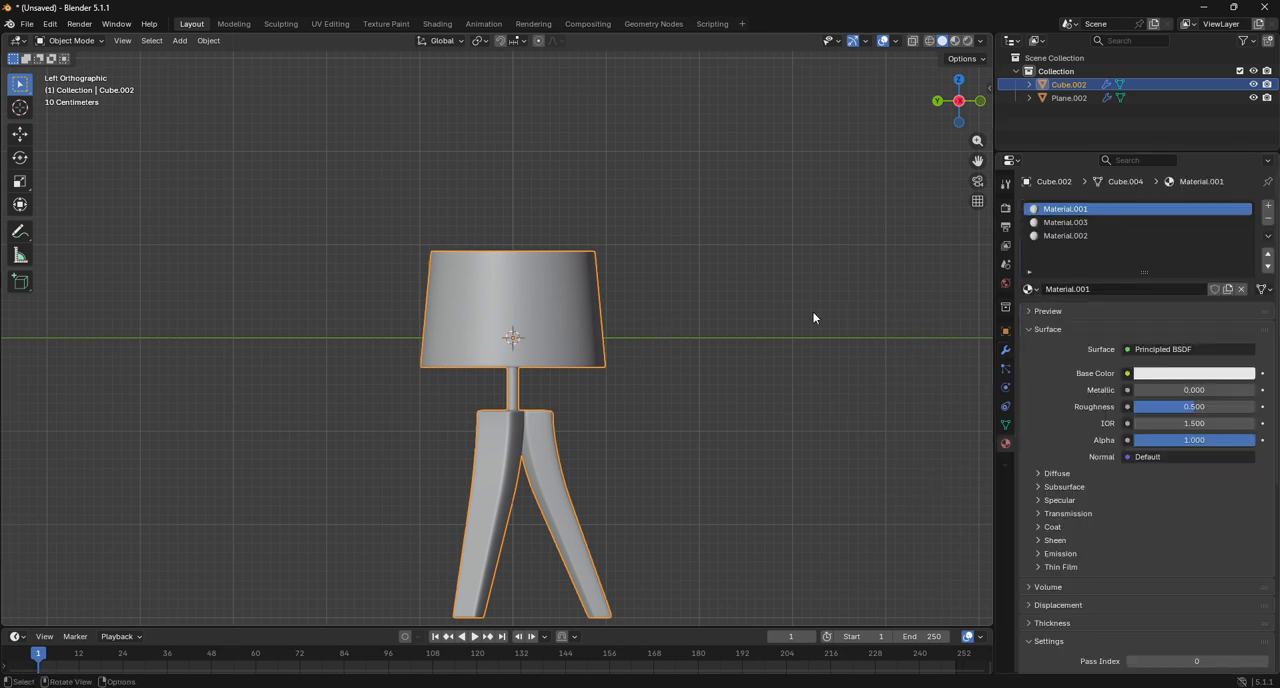
key("g")
key("z")
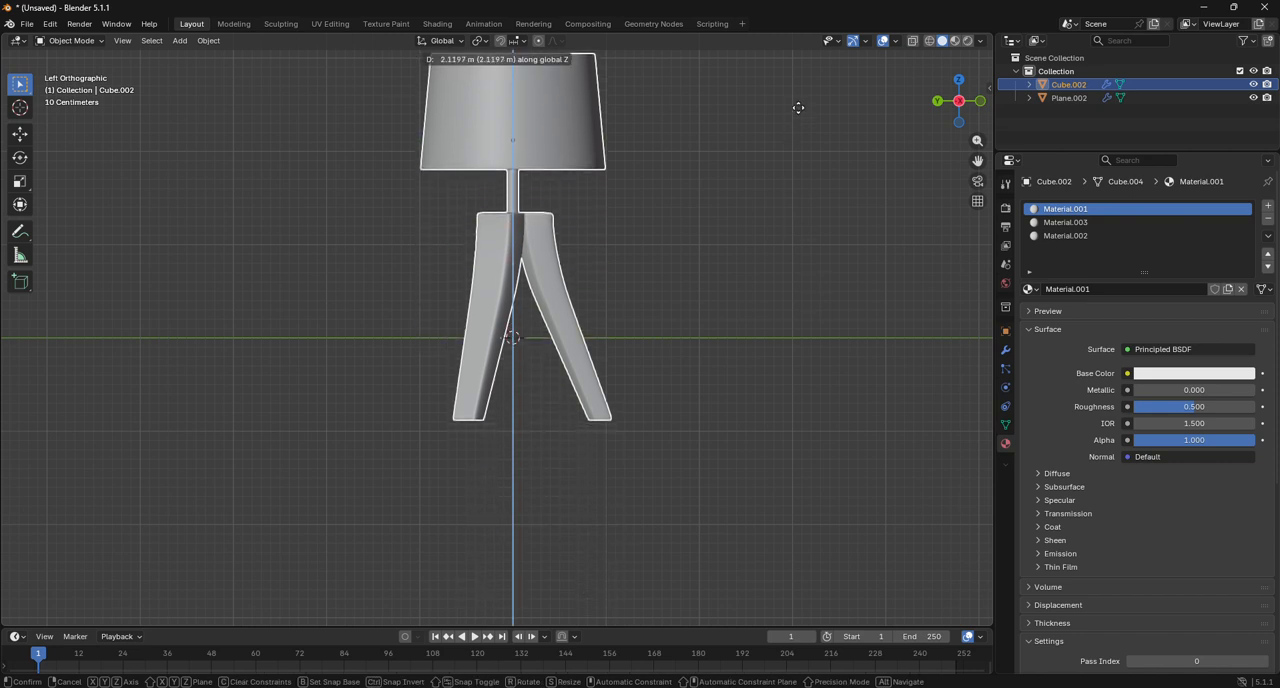
left_click(796, 34)
Fine-tune the lamp's height by about 0.006 m upward along Z so the feet rest exactly on the ground line.
scroll(562, 358, "up", 1)
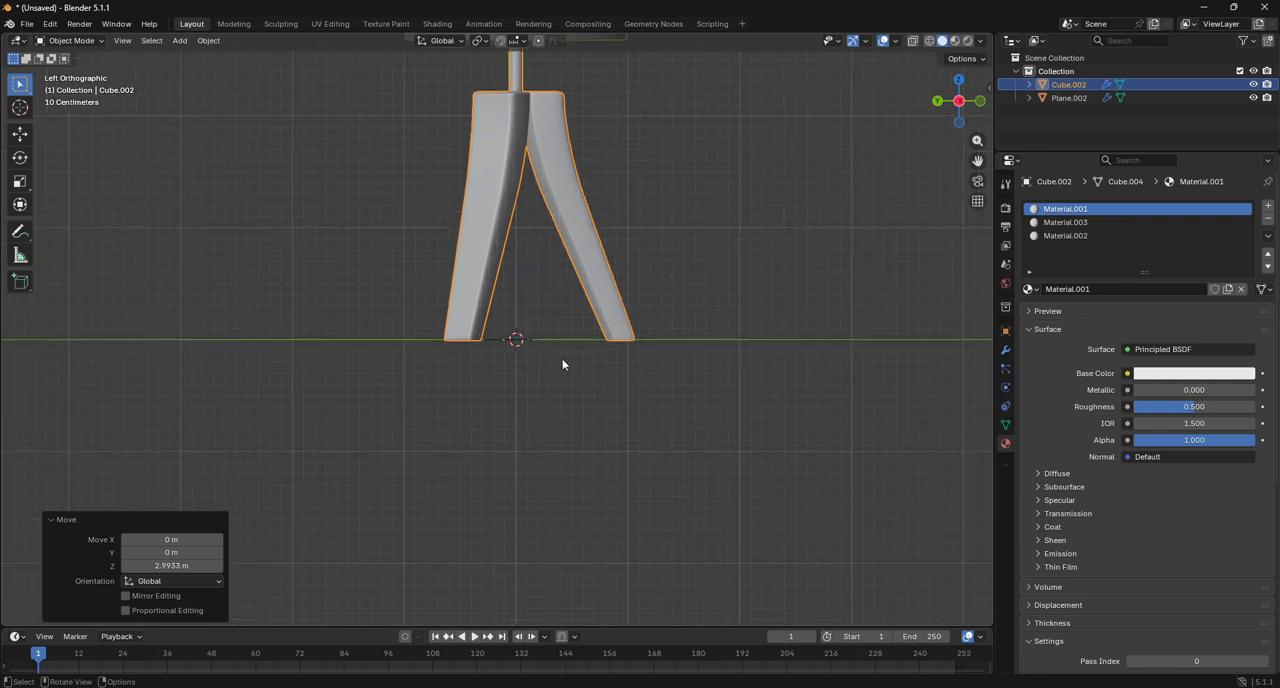
scroll(562, 363, "up", 12)
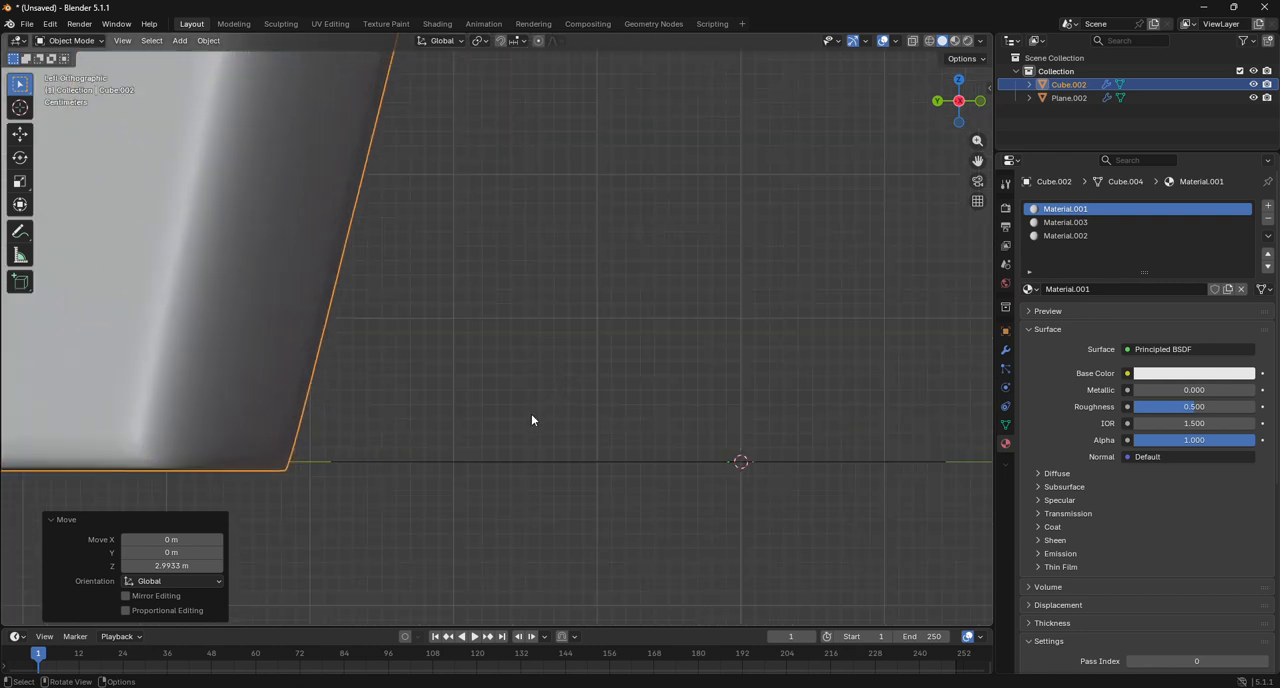
key("g")
key("z")
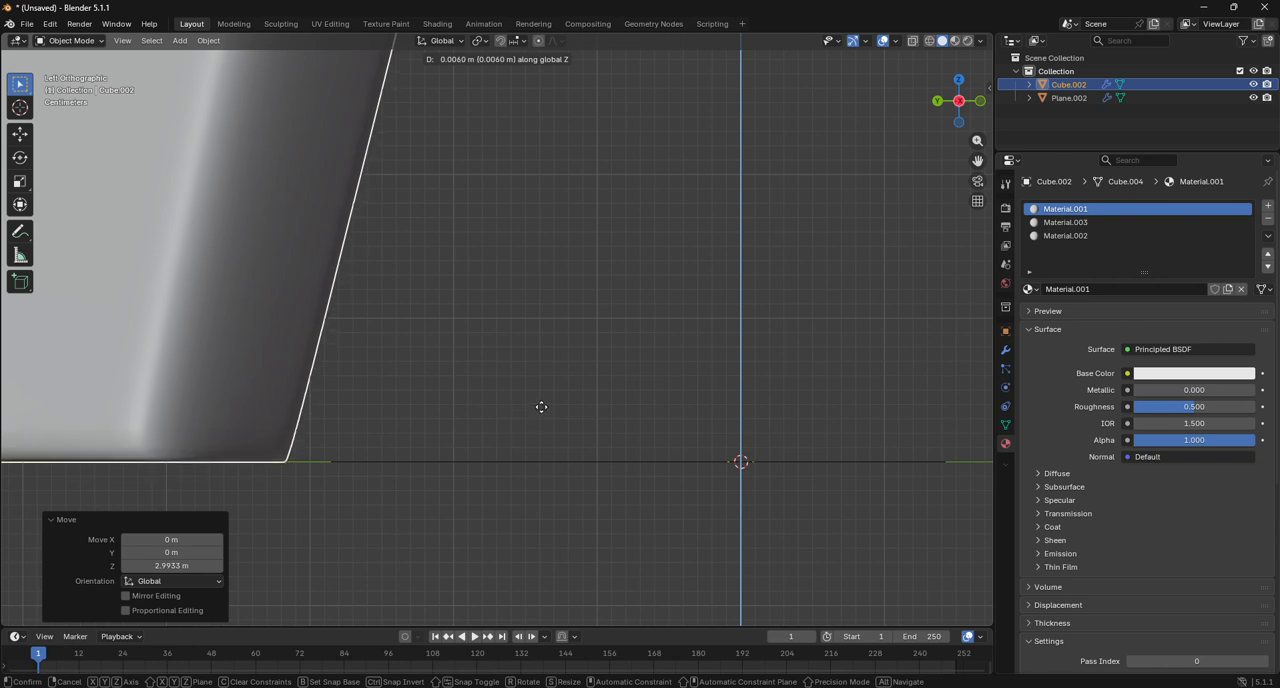
left_click(541, 407)
scroll(541, 407, "down", 8)
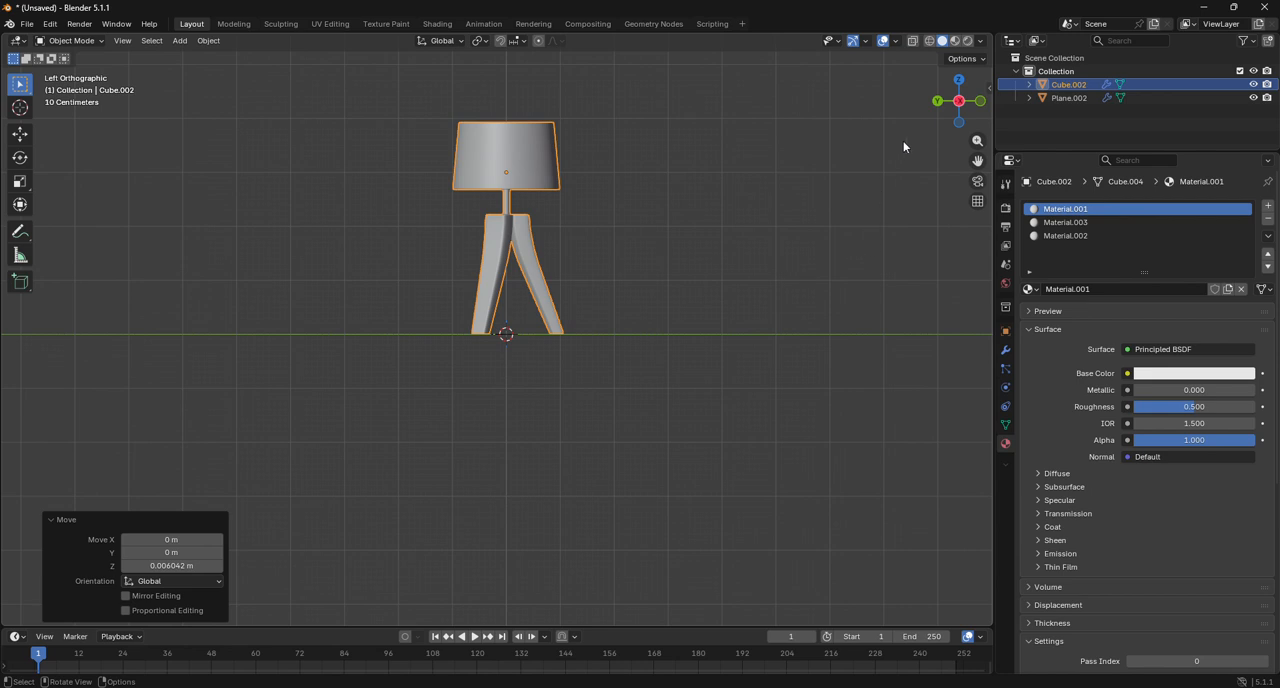
Apply all transforms to the joined lamp, deselect it and return to the left orthographic view.
left_click_drag(958, 100, 958, 345)
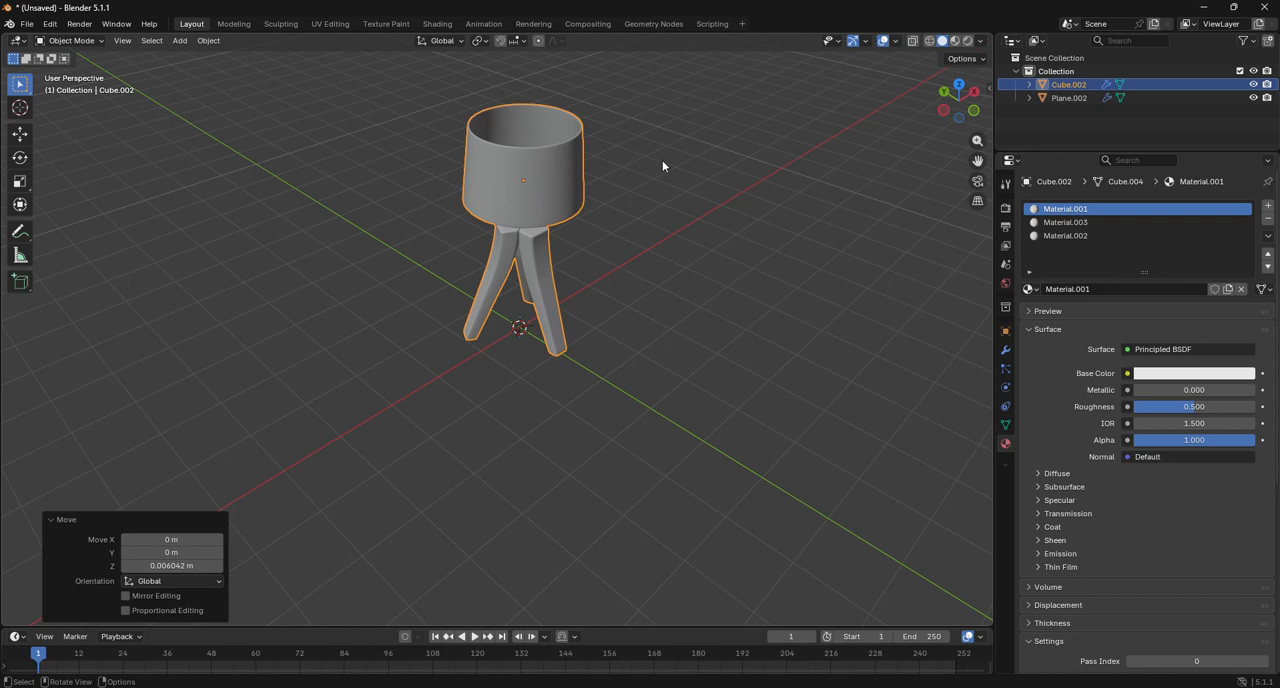
key("ctrl+a")
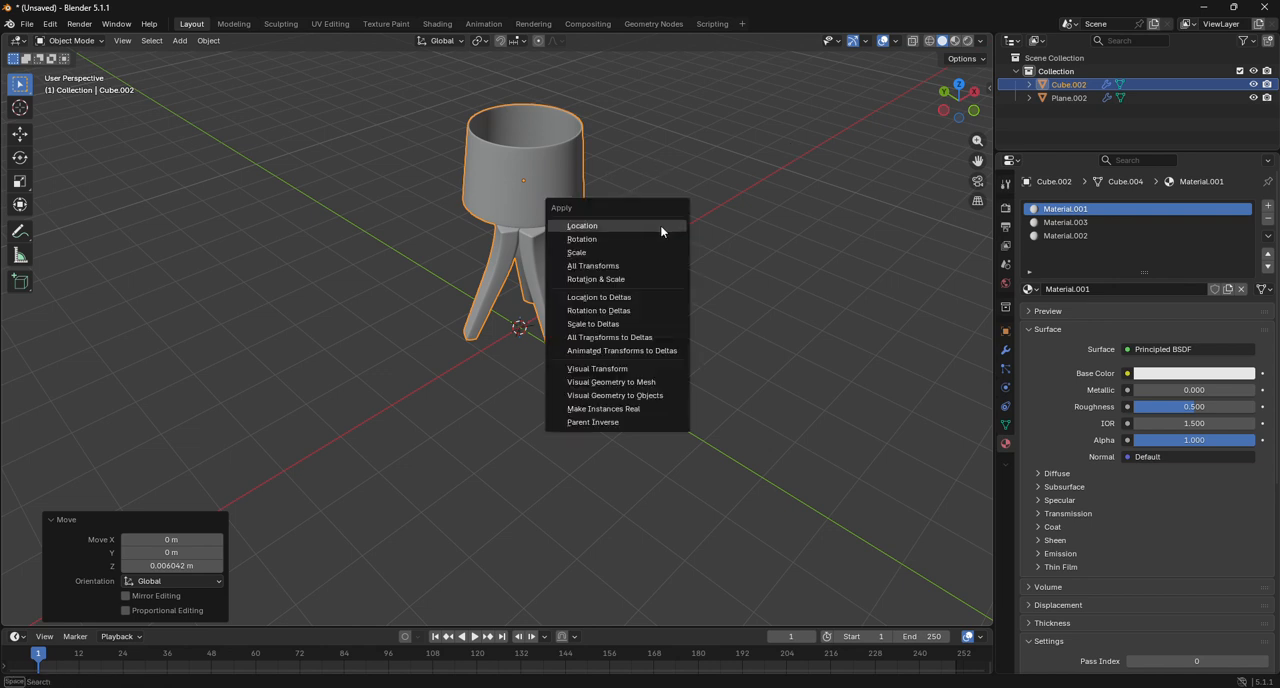
left_click(639, 265)
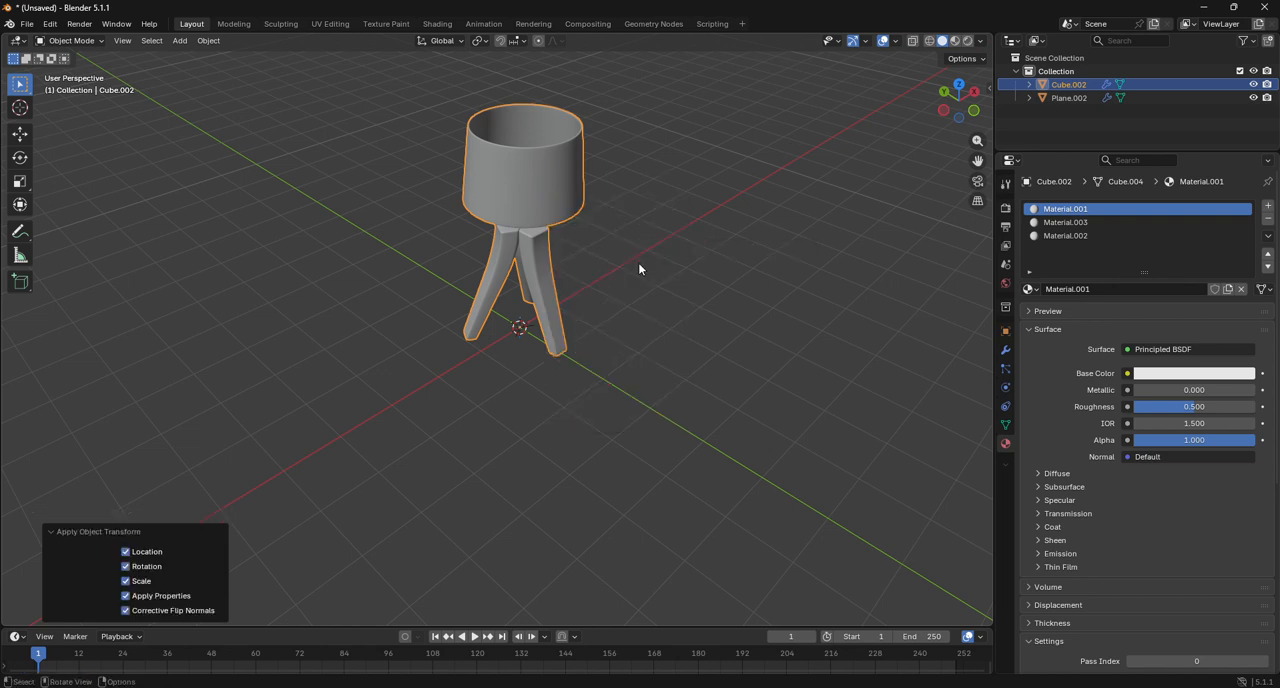
left_click(640, 263)
left_click(943, 110)
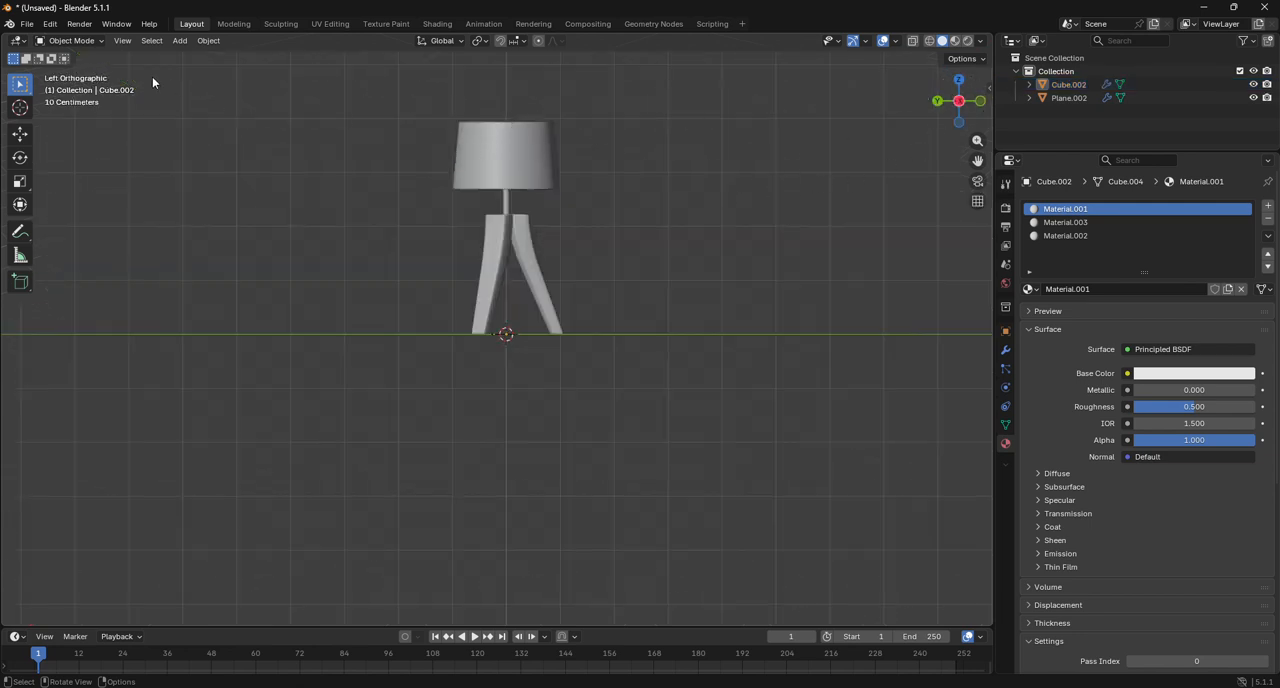
Select the lamp, switch to the Shading workspace and display its 3D viewport in solid shading.
left_click(553, 175)
left_click(437, 23)
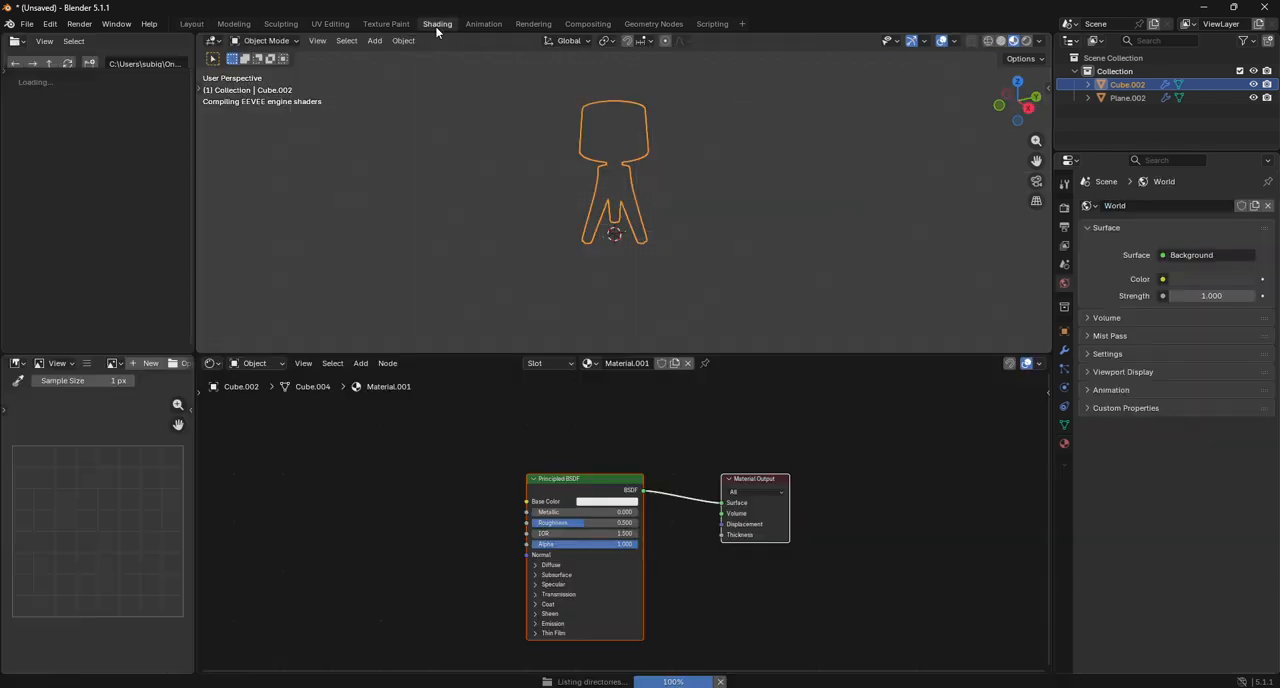
left_click(1002, 41)
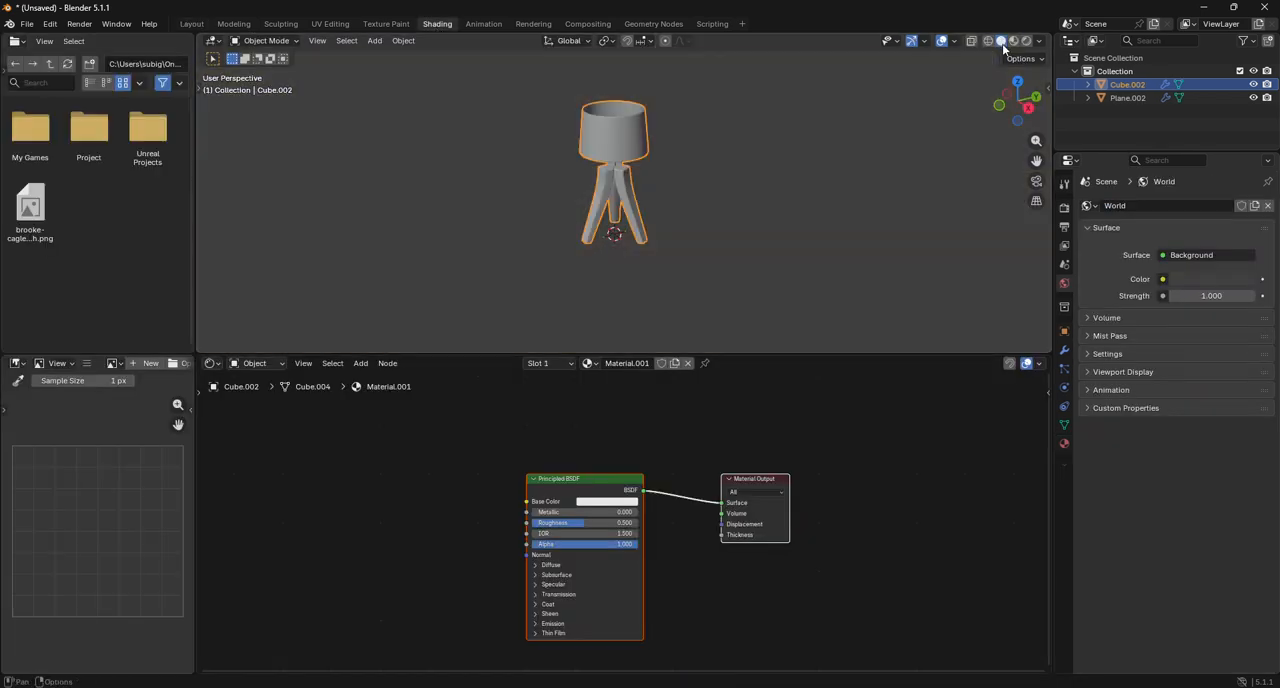
Set the viewport to right orthographic view, add a camera to the scene and look through it.
left_click(999, 107)
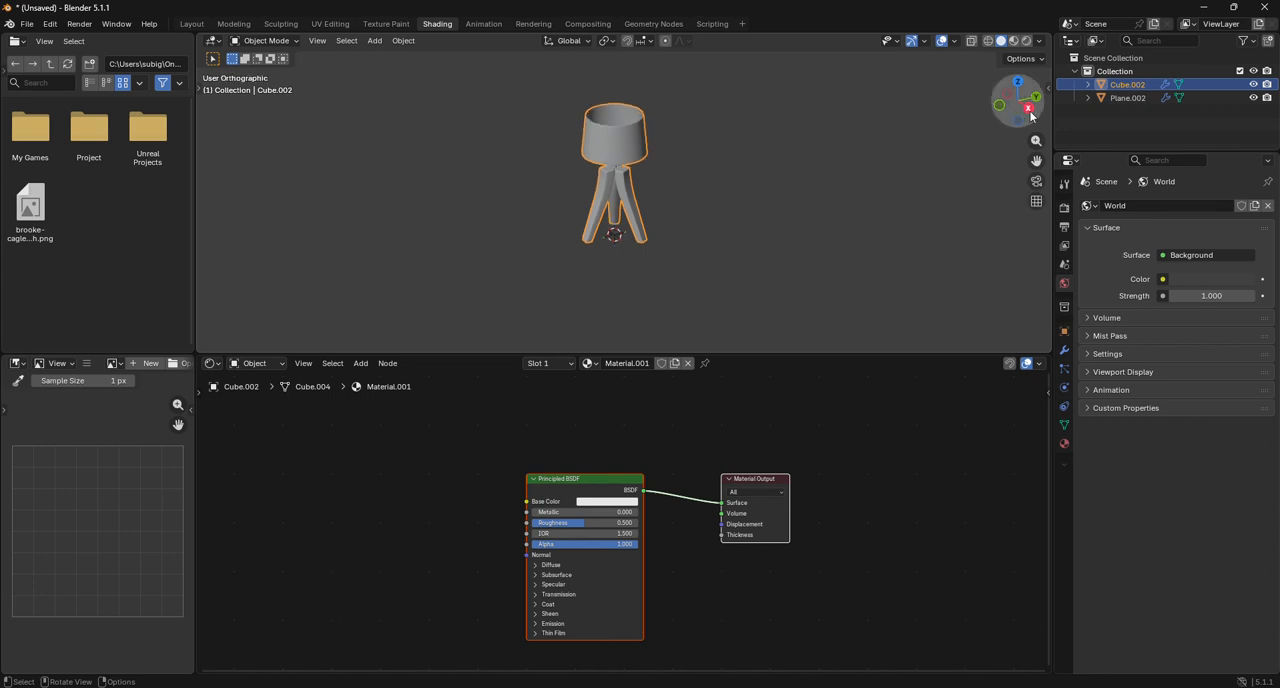
left_click(375, 41)
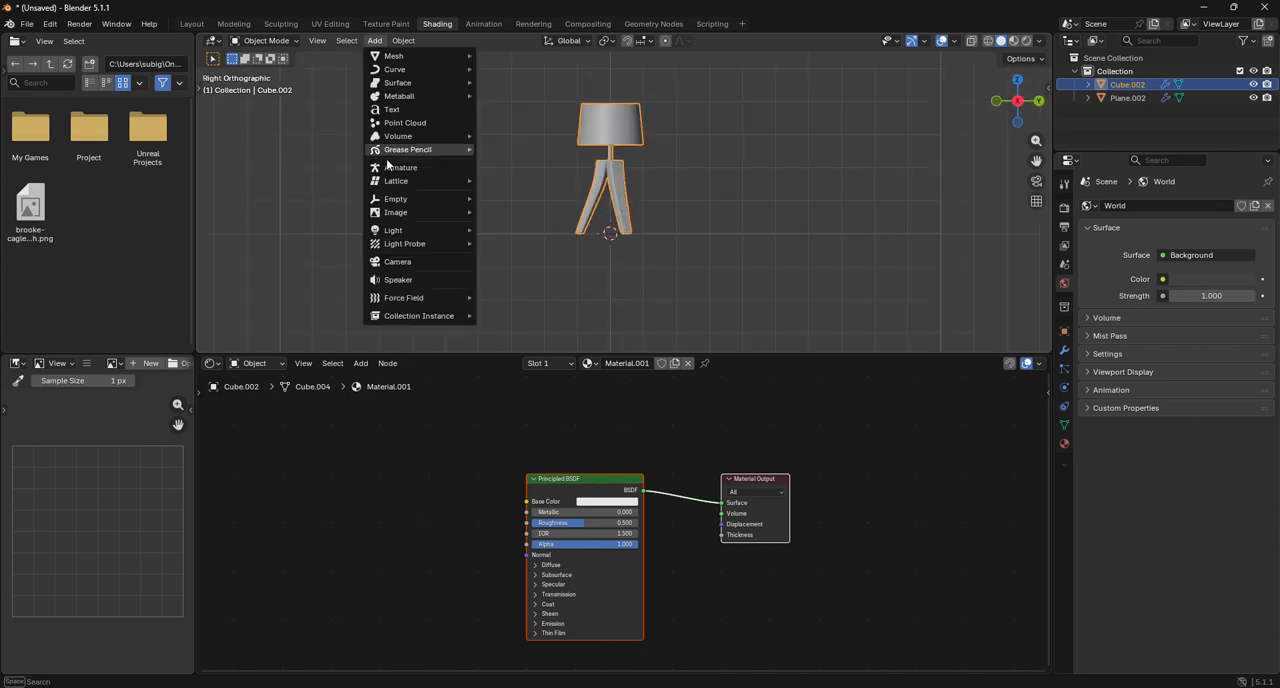
left_click(397, 261)
left_click_drag(1036, 181, 1042, 187)
left_click(1036, 181)
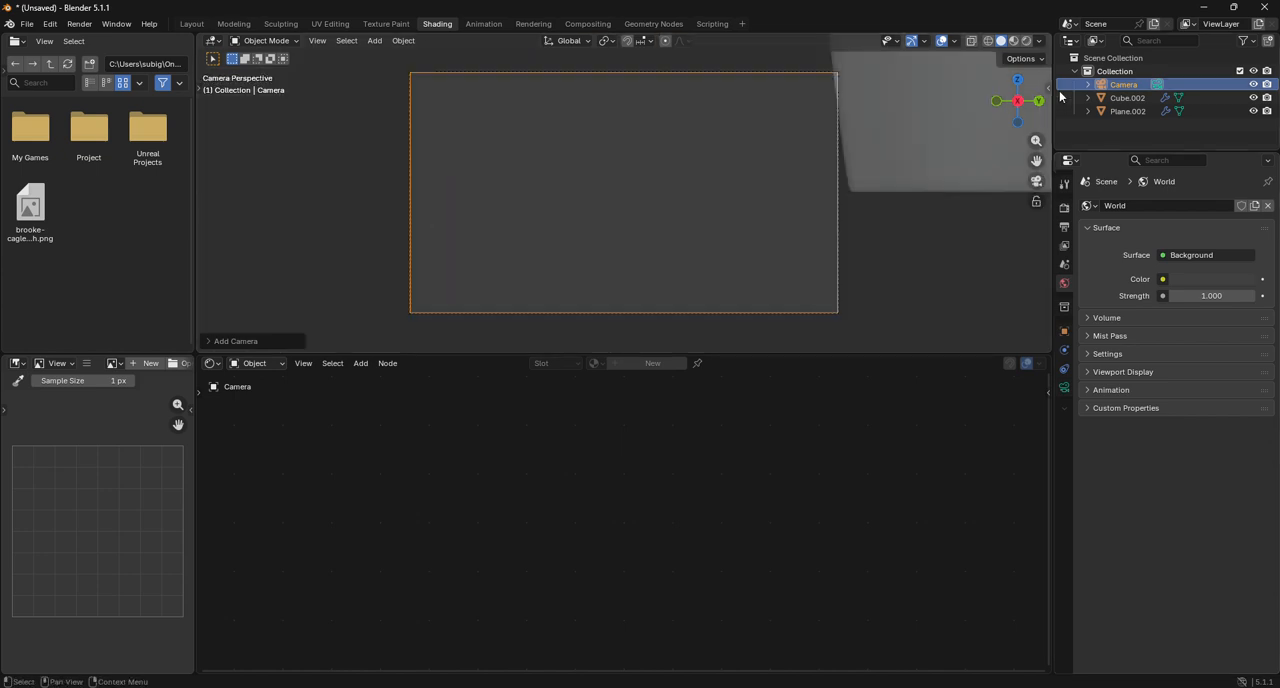
Lock the view to the 3D cursor and the camera to the view, then frame the whole lamp from slightly above.
left_click(1048, 88)
left_click(1045, 147)
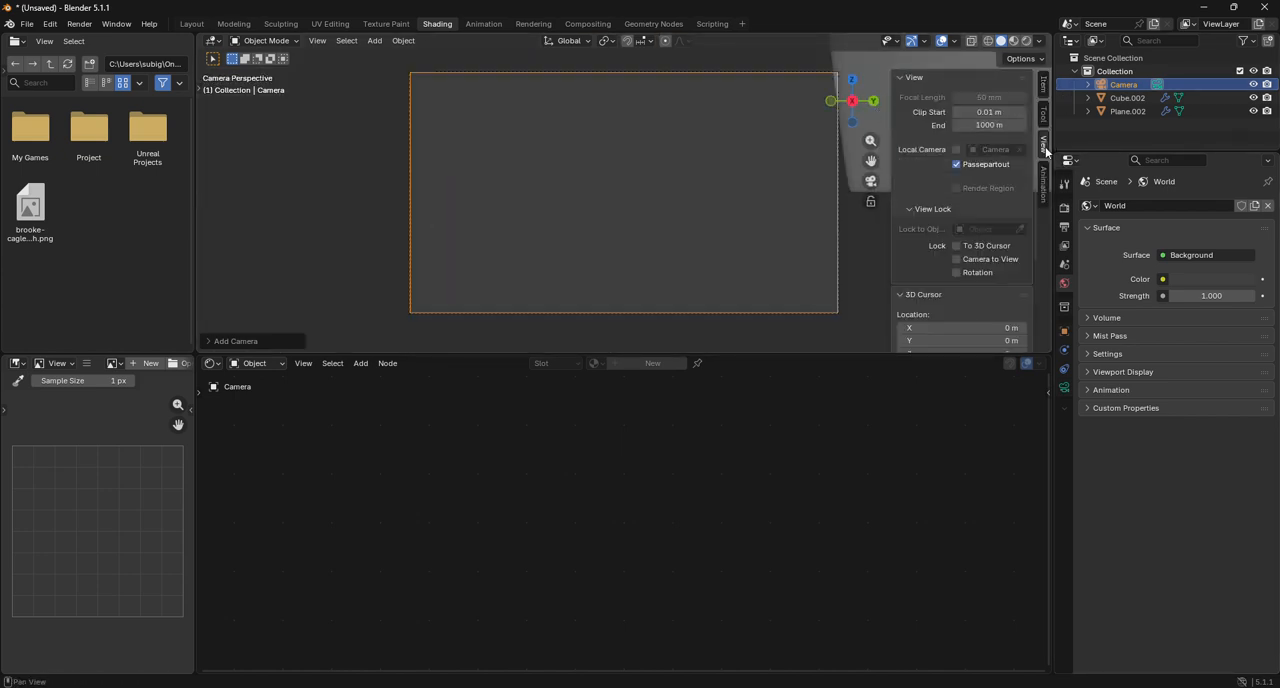
scroll(735, 264, "down", 9)
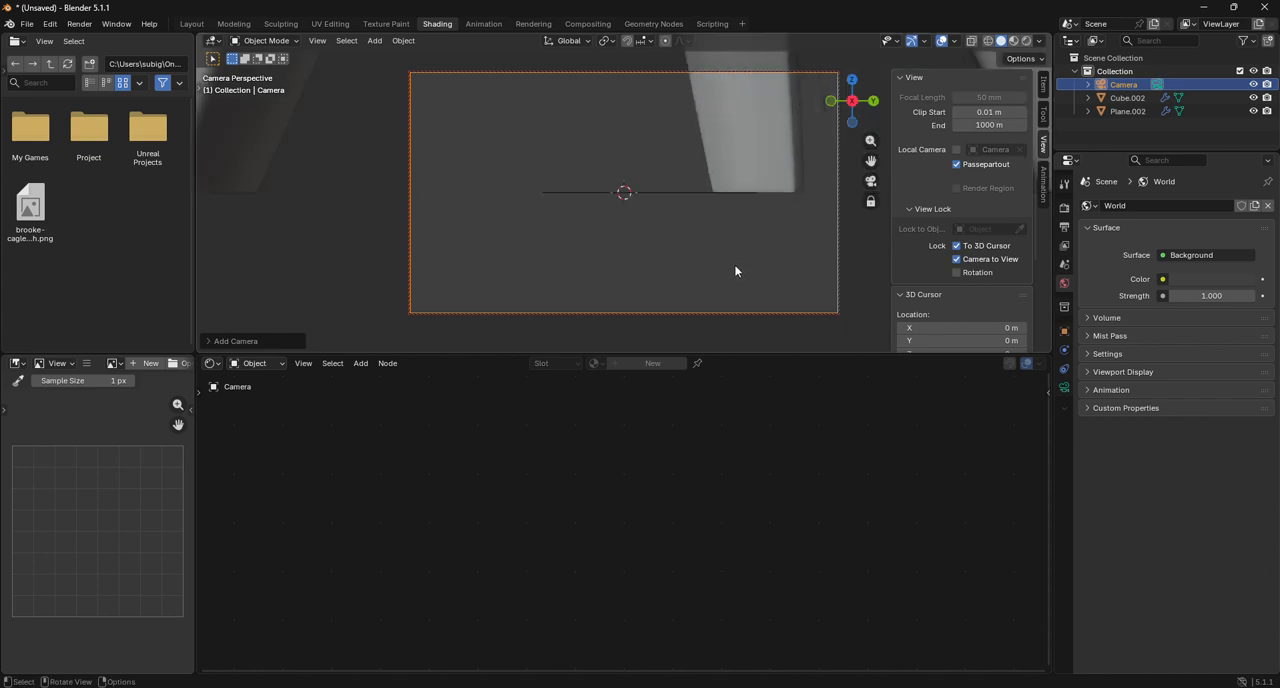
left_click_drag(871, 161, 881, 312)
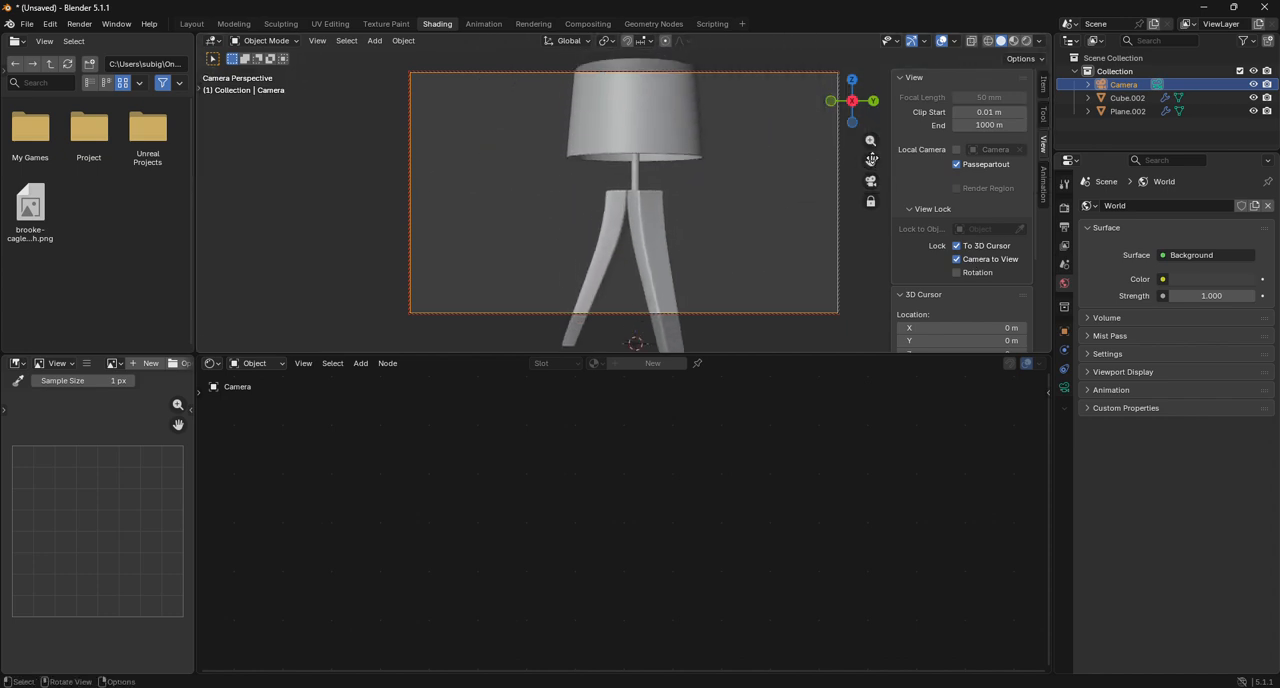
mouse_move(852, 103)
left_mouse_down()
mouse_move(855, 129)
mouse_move(871, 134)
mouse_move(853, 106)
left_mouse_up()
scroll(820, 190, "down", 2)
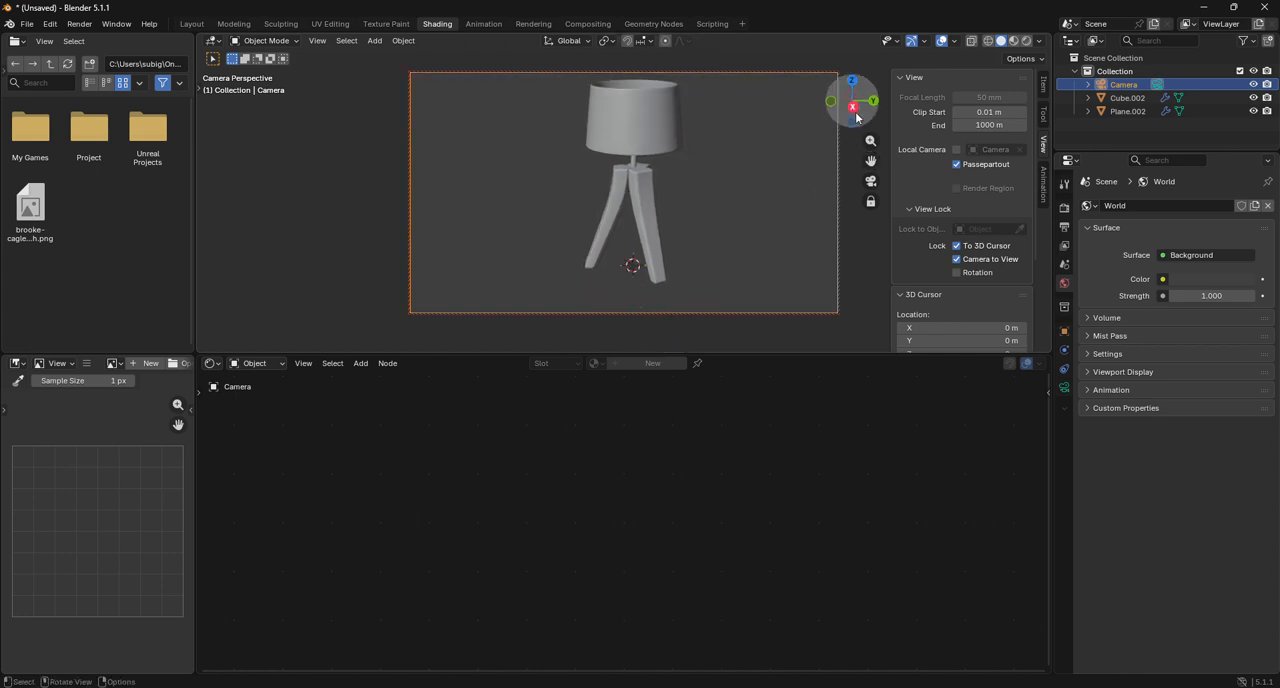
left_click_drag(870, 161, 848, 173)
Add a plane under the lamp, scale it up into a ground wider than the camera frame, and deselect it.
left_click(374, 40)
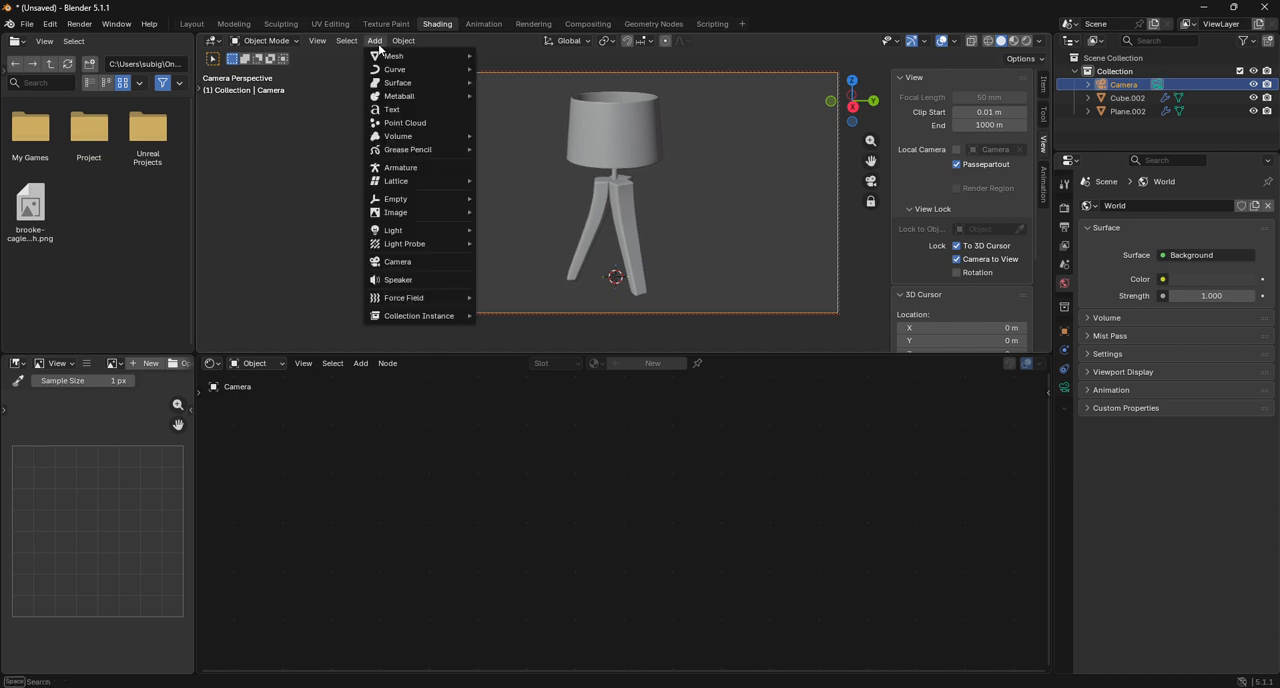
mouse_move(383, 56)
left_click(507, 56)
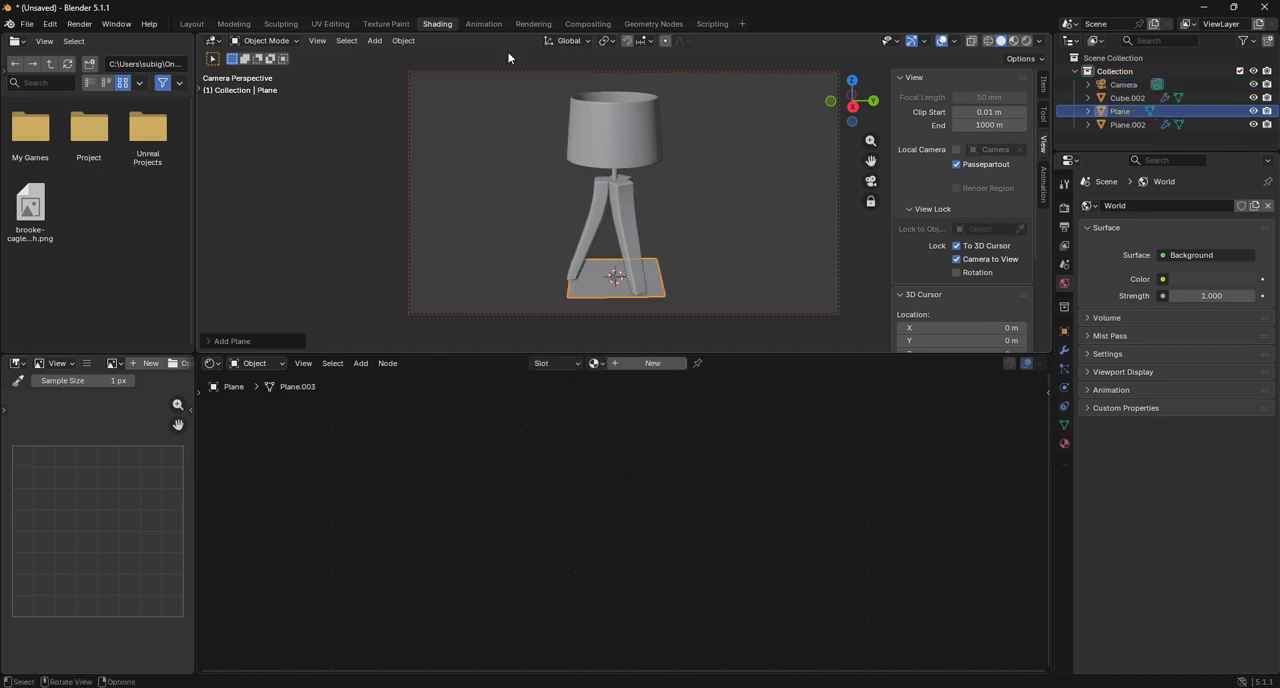
key("s")
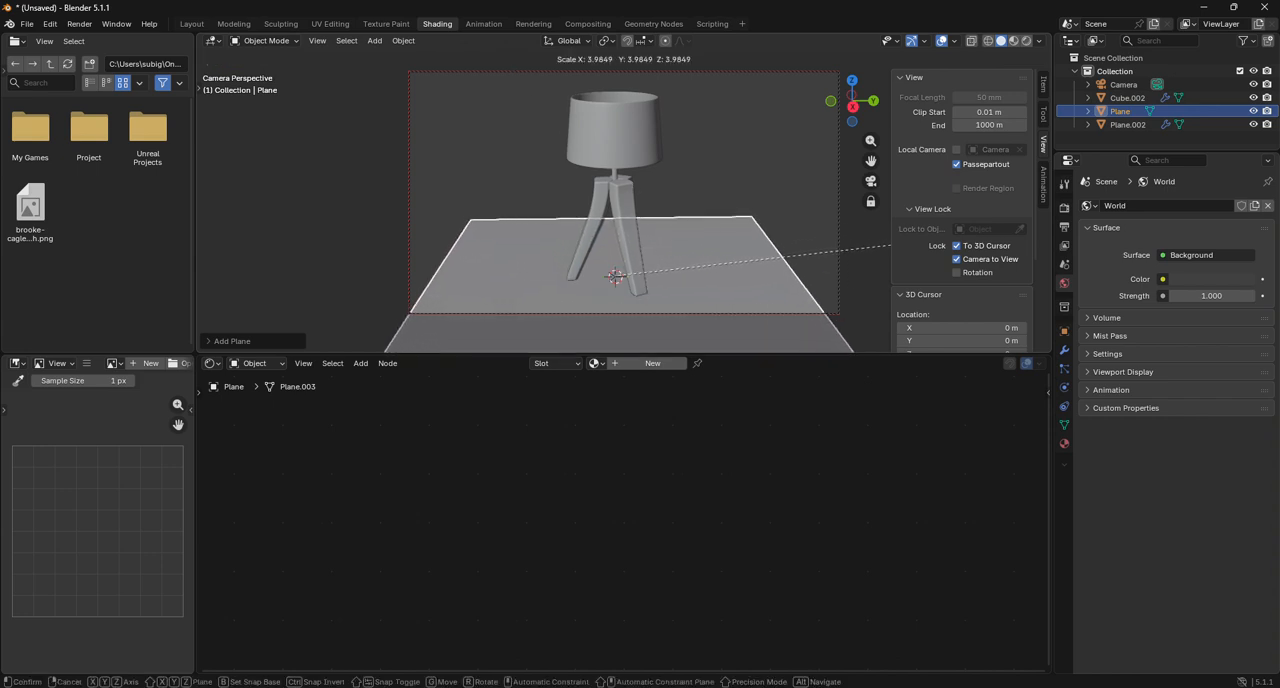
left_click(372, 257)
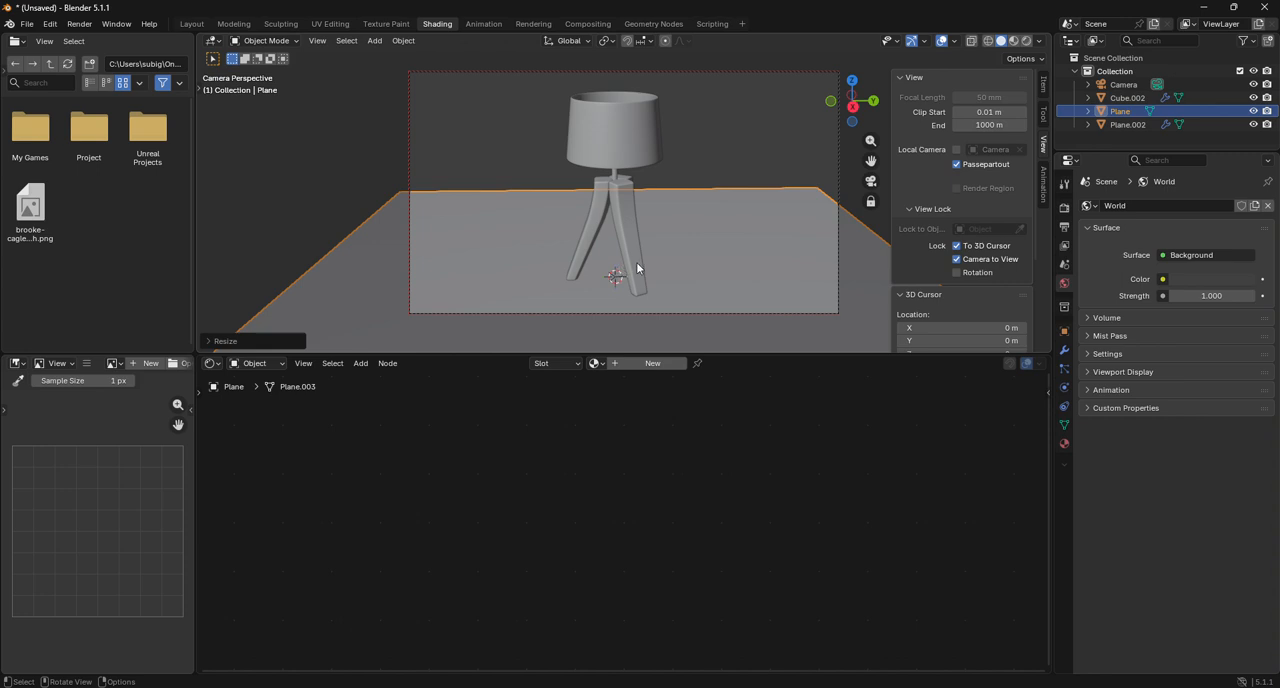
left_click(687, 135)
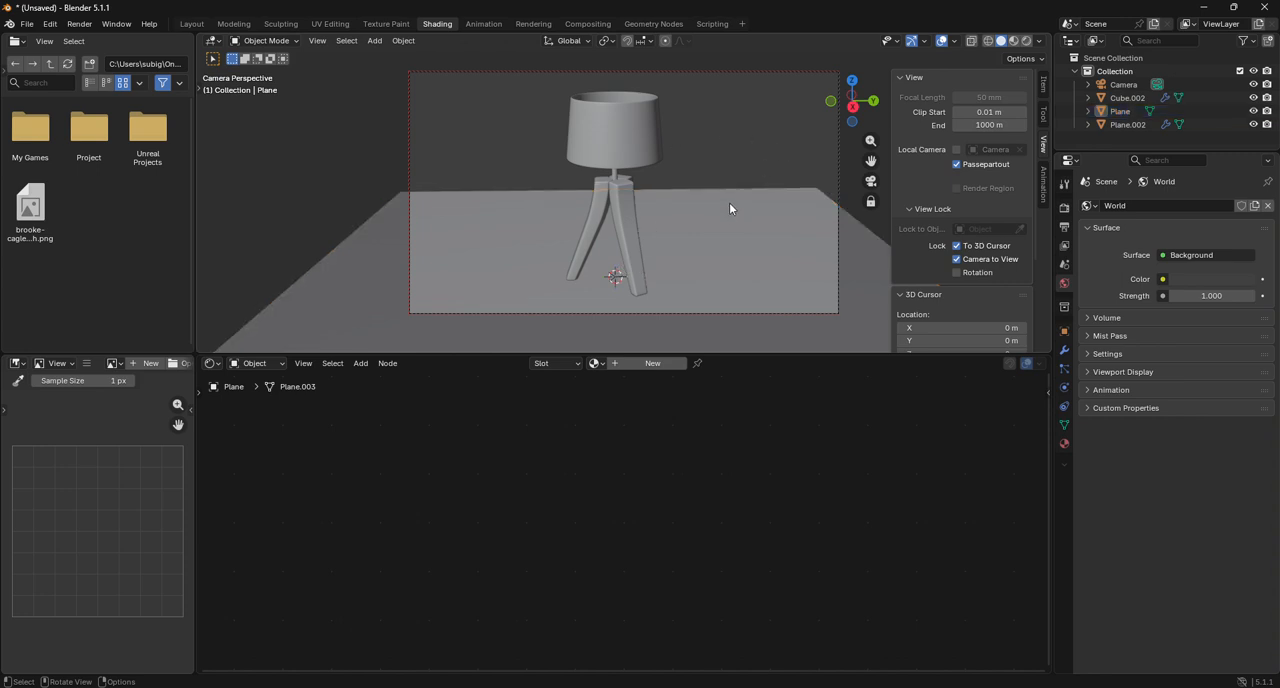
left_click(635, 233)
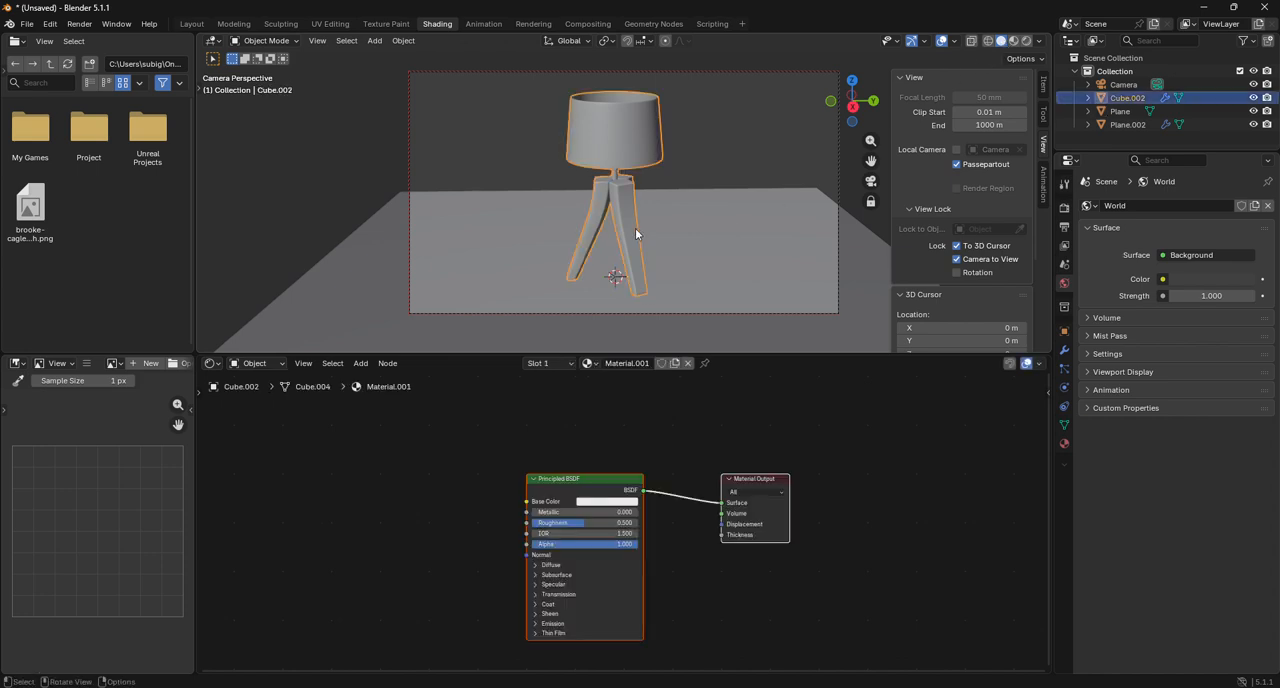
scroll(614, 507, "up", 4)
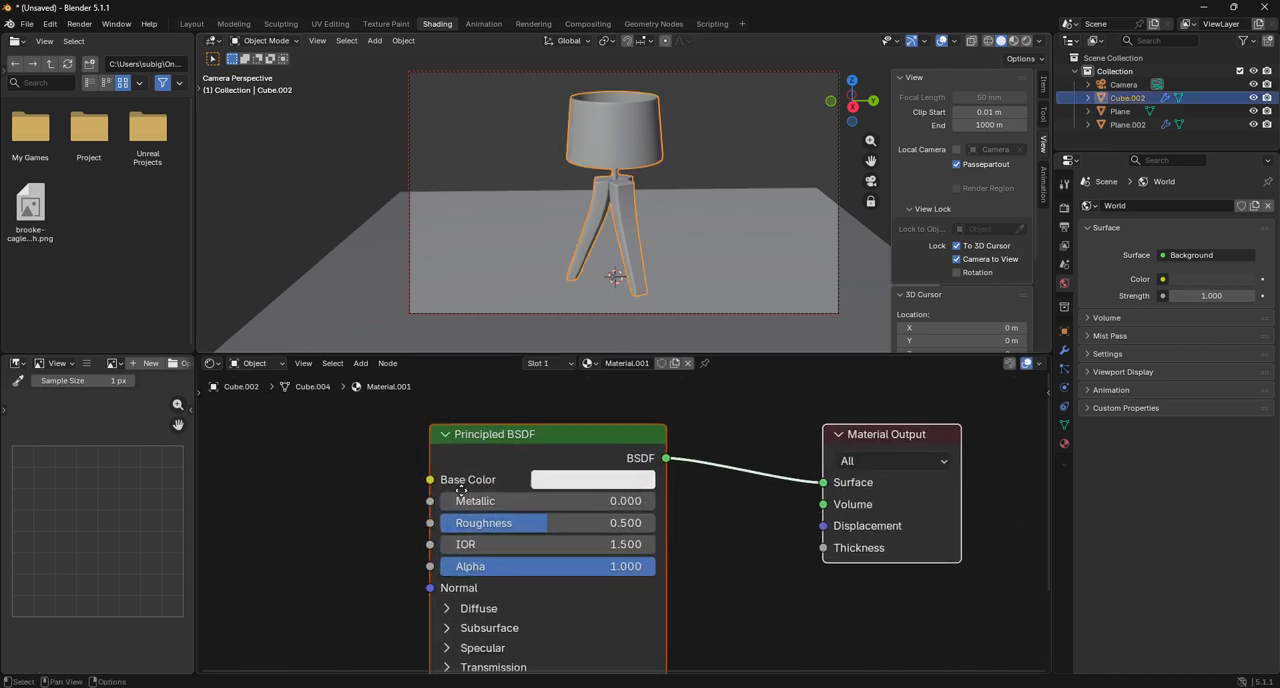
middle_click_drag(461, 499, 721, 483)
left_click_drag(689, 467, 581, 514)
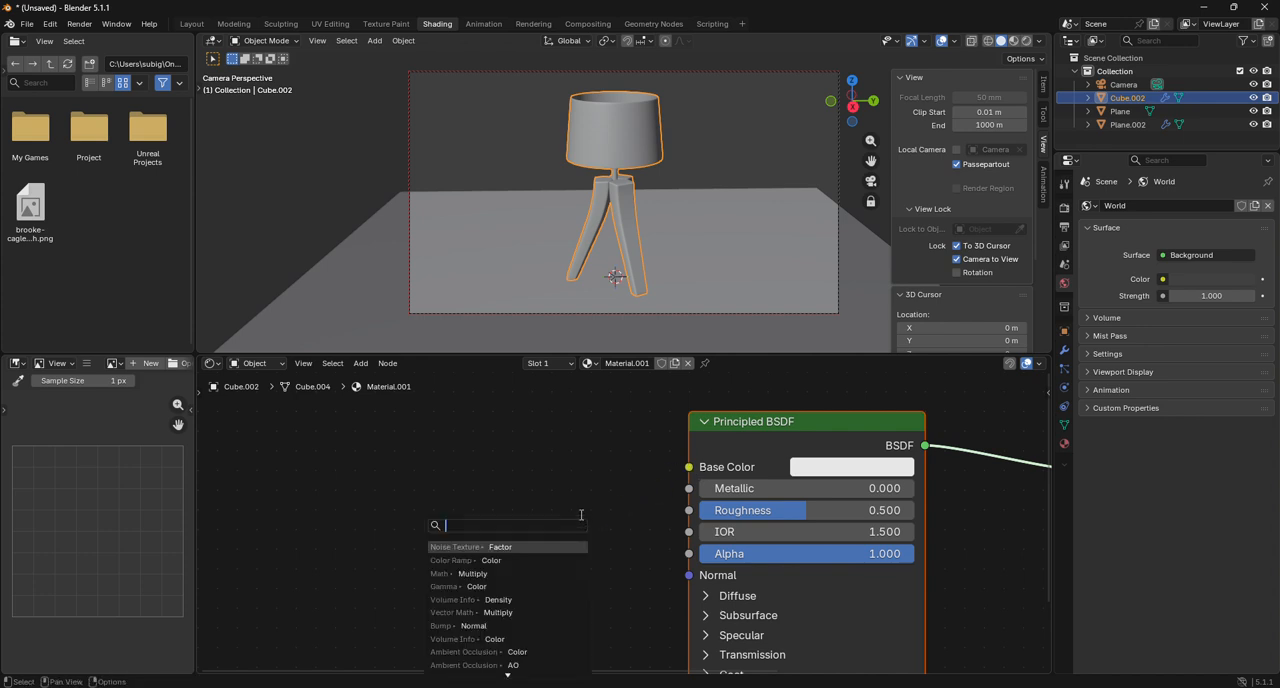
key("Escape")
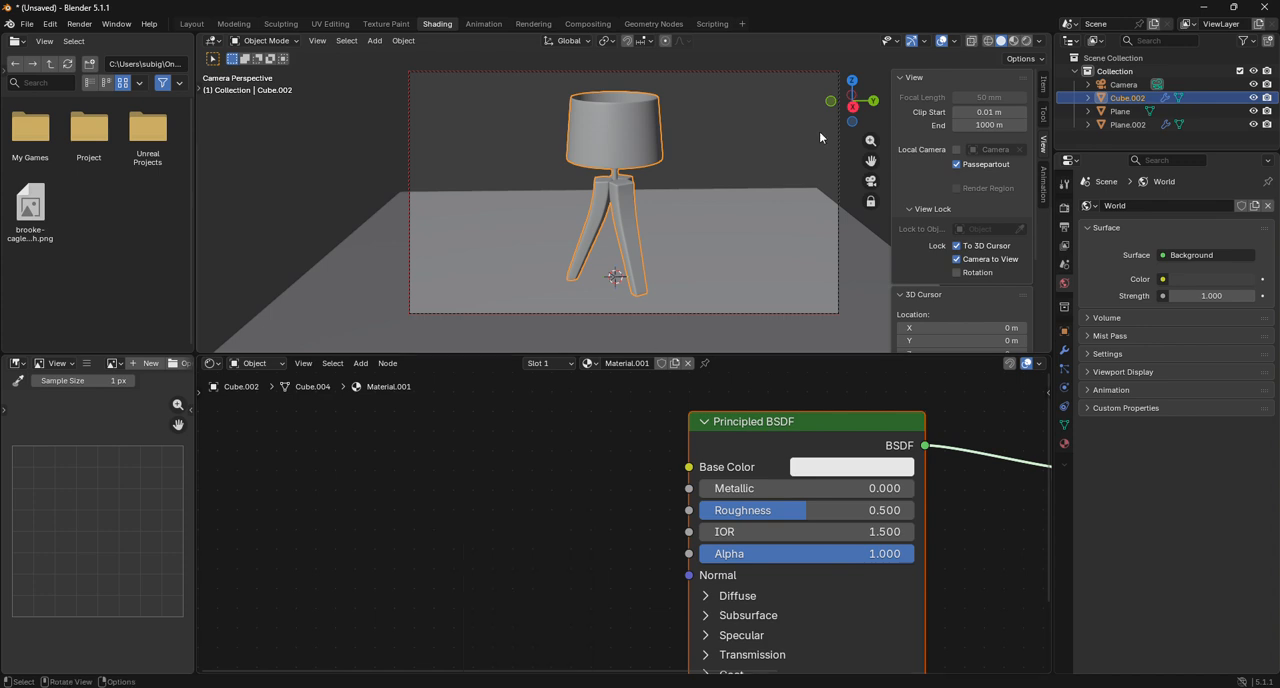
Switch the viewport to rendered shading, add an area light at the lamp's base and scale it wider than the lamp.
left_click(1026, 41)
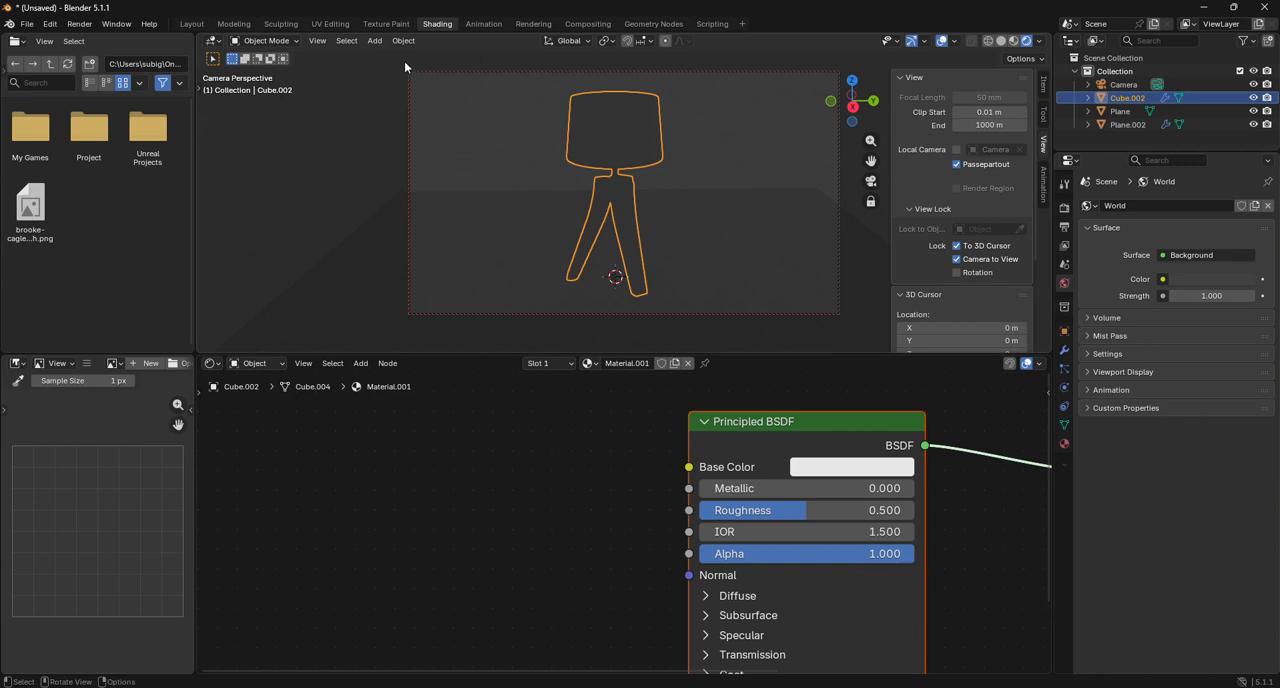
left_click(374, 40)
mouse_move(394, 218)
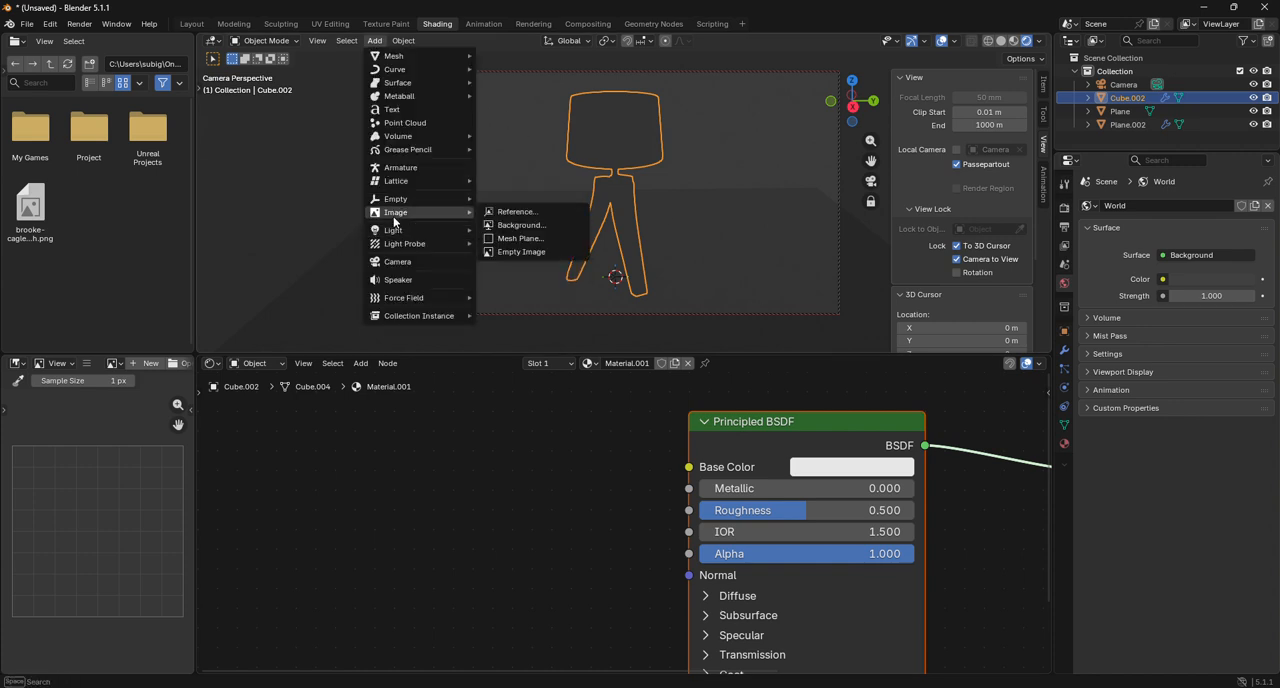
left_click(540, 272)
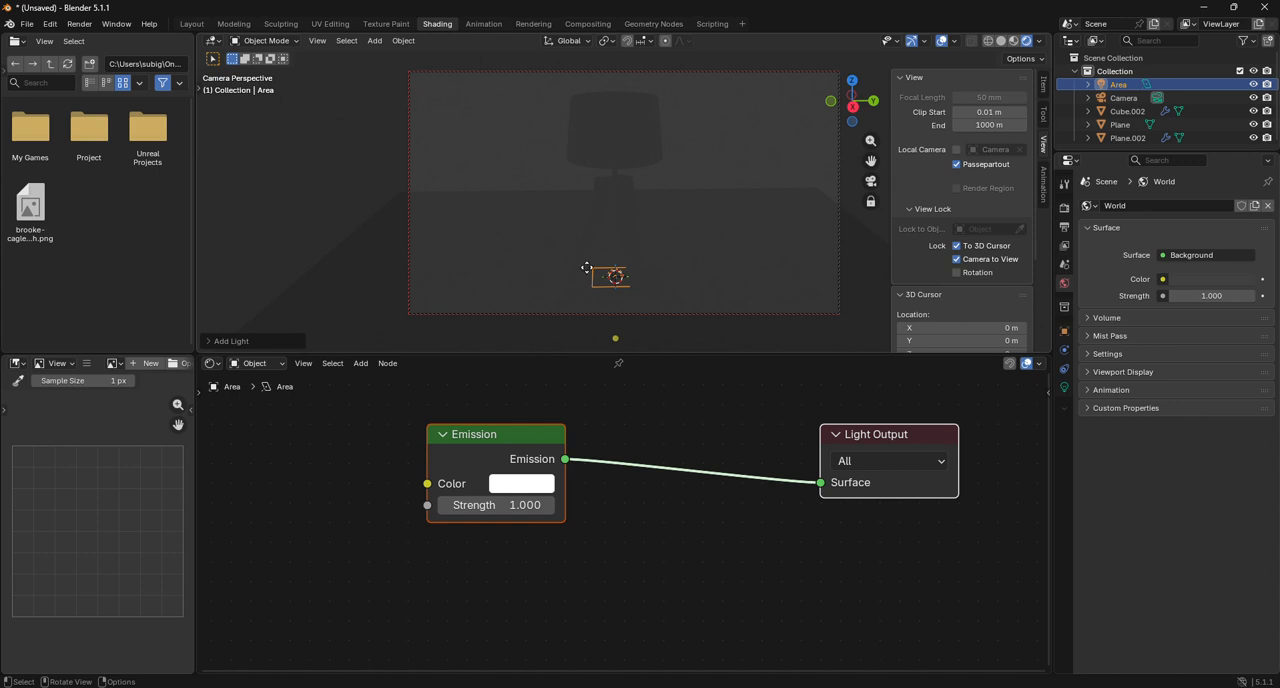
key("s")
left_click(1009, 286)
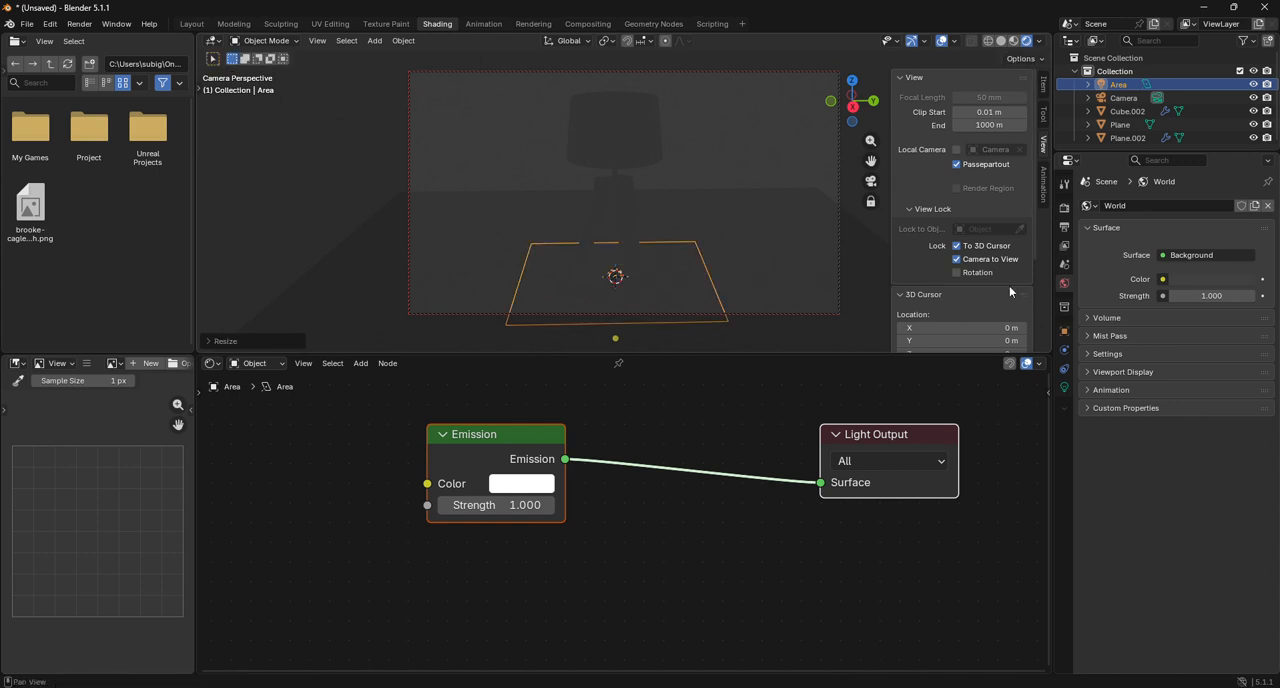
Raise the area light about 4.29 m along the Z axis so it hangs above the lampshade.
key("g")
key("z")
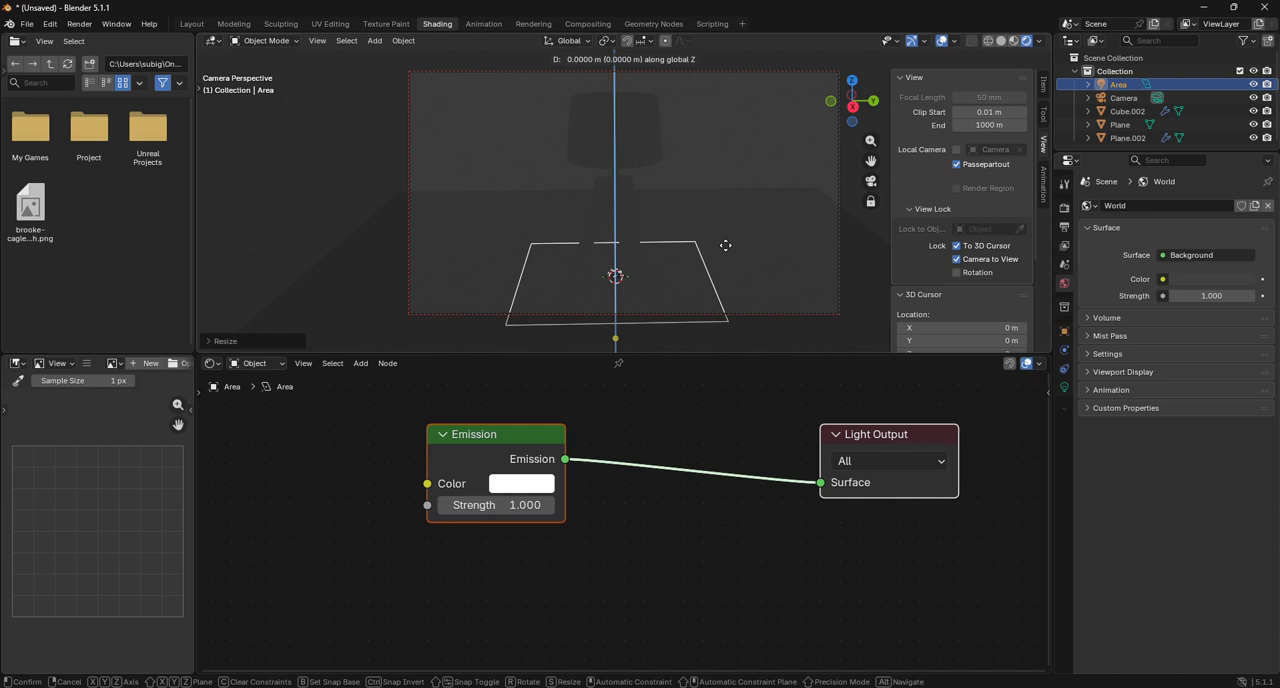
left_click(710, 41)
scroll(651, 165, "down", 2)
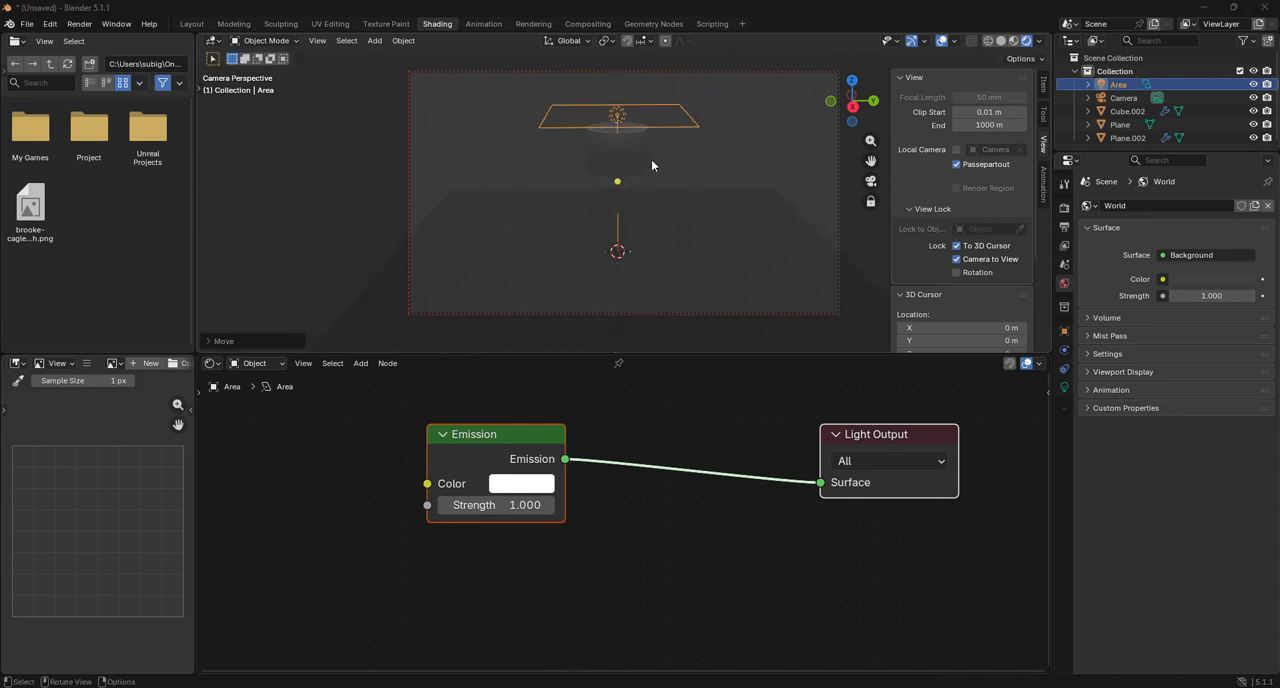
Set the area light's power to 148 and bring the lamp closer in the camera frame.
left_click(1064, 387)
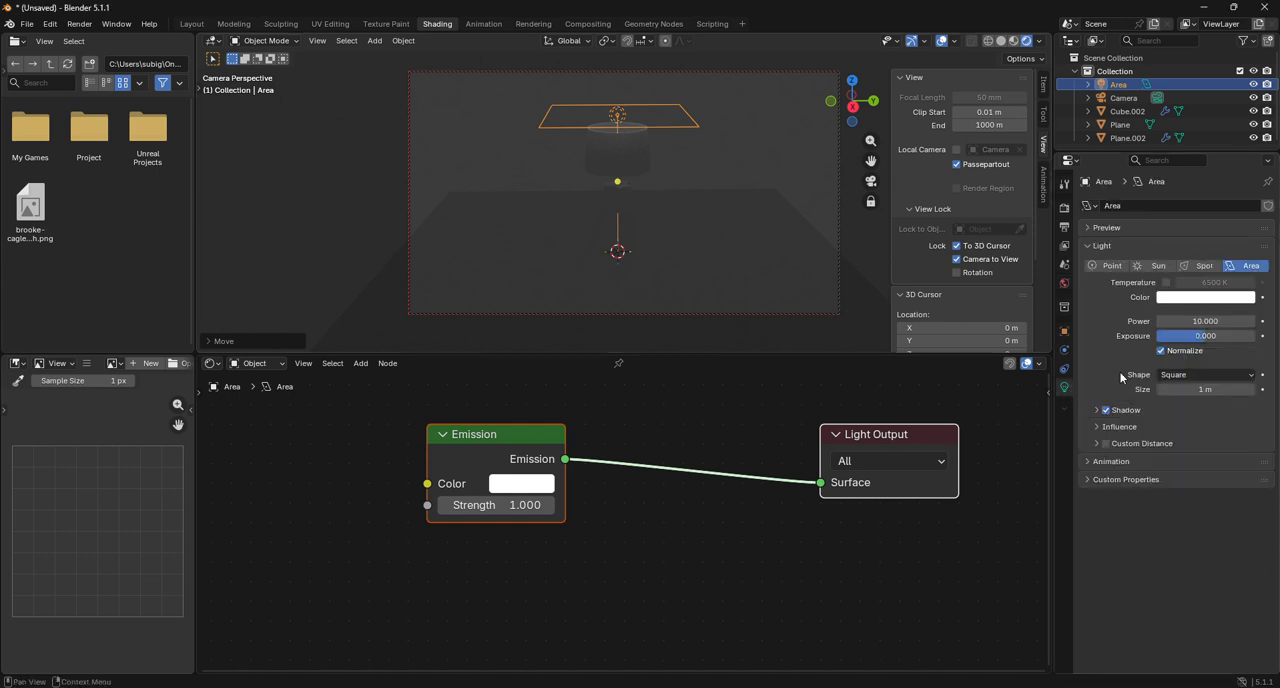
left_click_drag(1205, 321, 1258, 321)
scroll(700, 230, "up", 3)
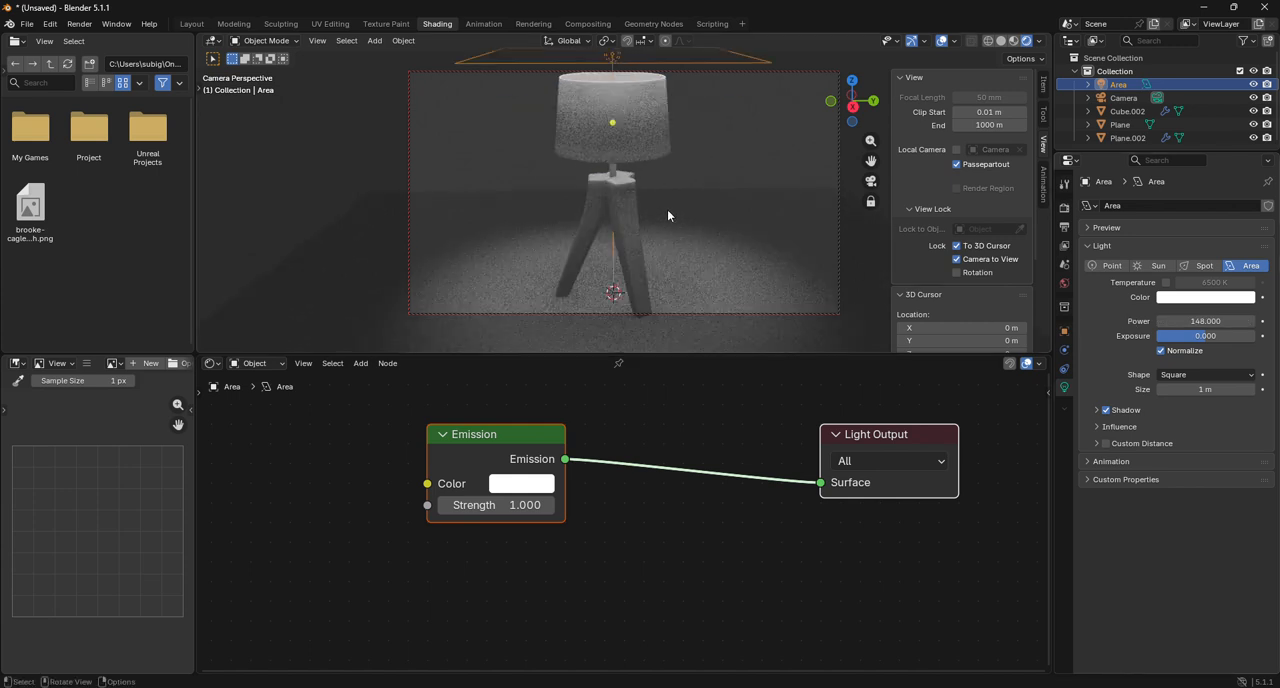
Raise the area light about a further 0.61 m along the Z axis above the lampshade.
key("g")
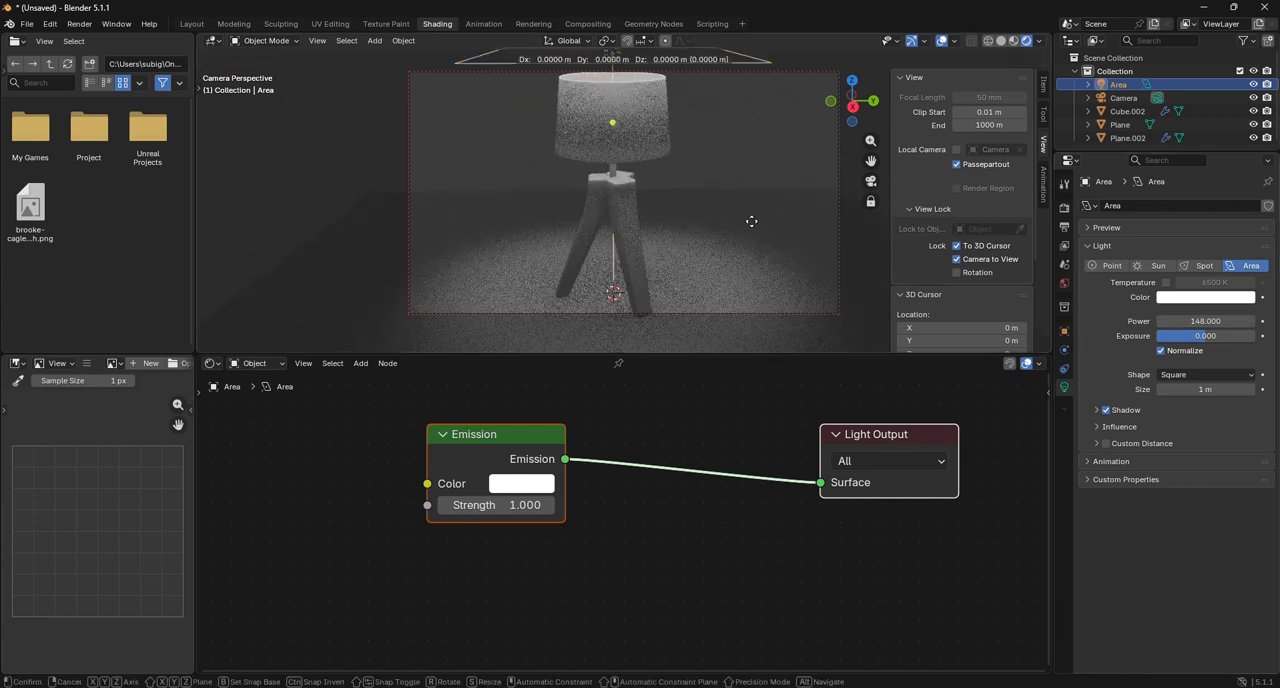
key("z")
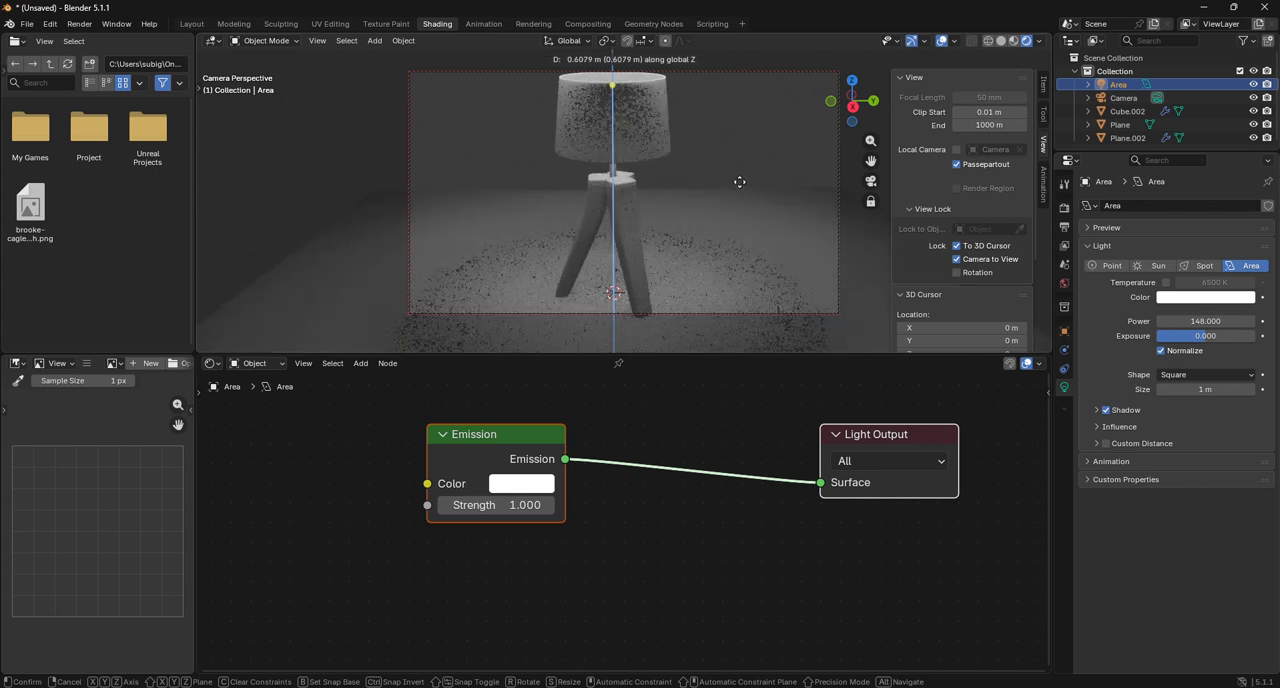
left_click(739, 183)
scroll(651, 214, "up", 4)
scroll(651, 214, "down", 6)
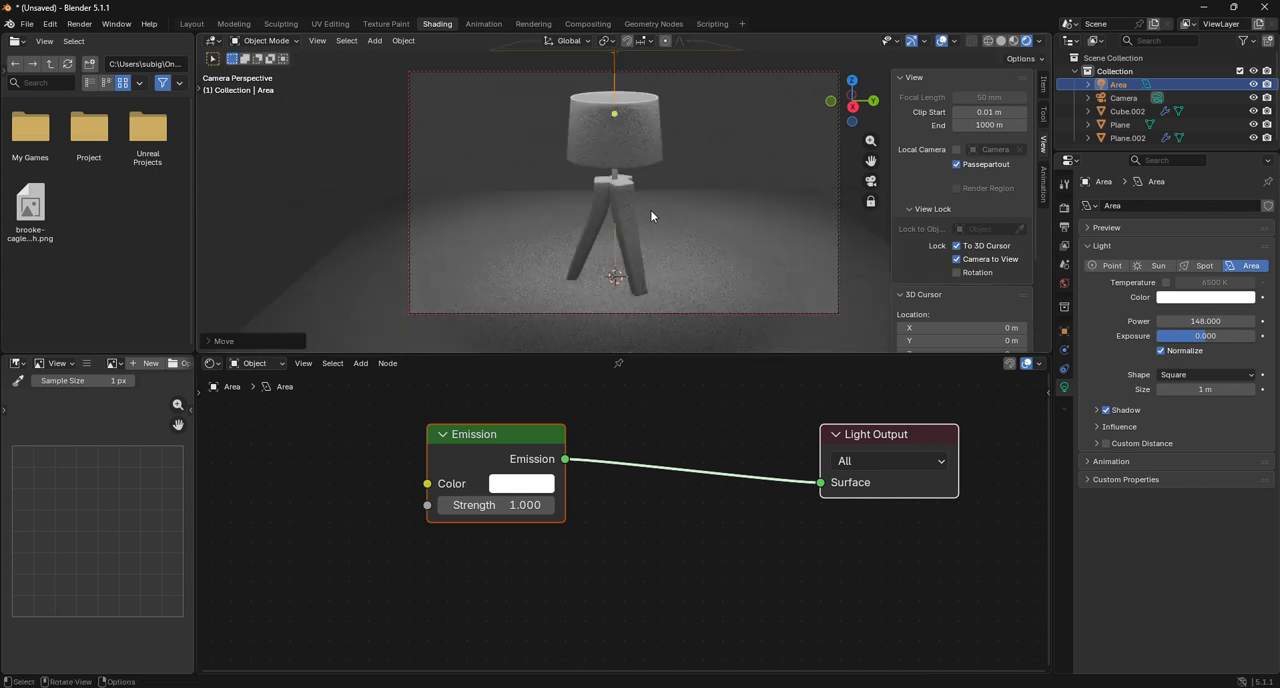
Change the render engine to Cycles and deselect the area light.
left_click(1064, 209)
left_click(1200, 206)
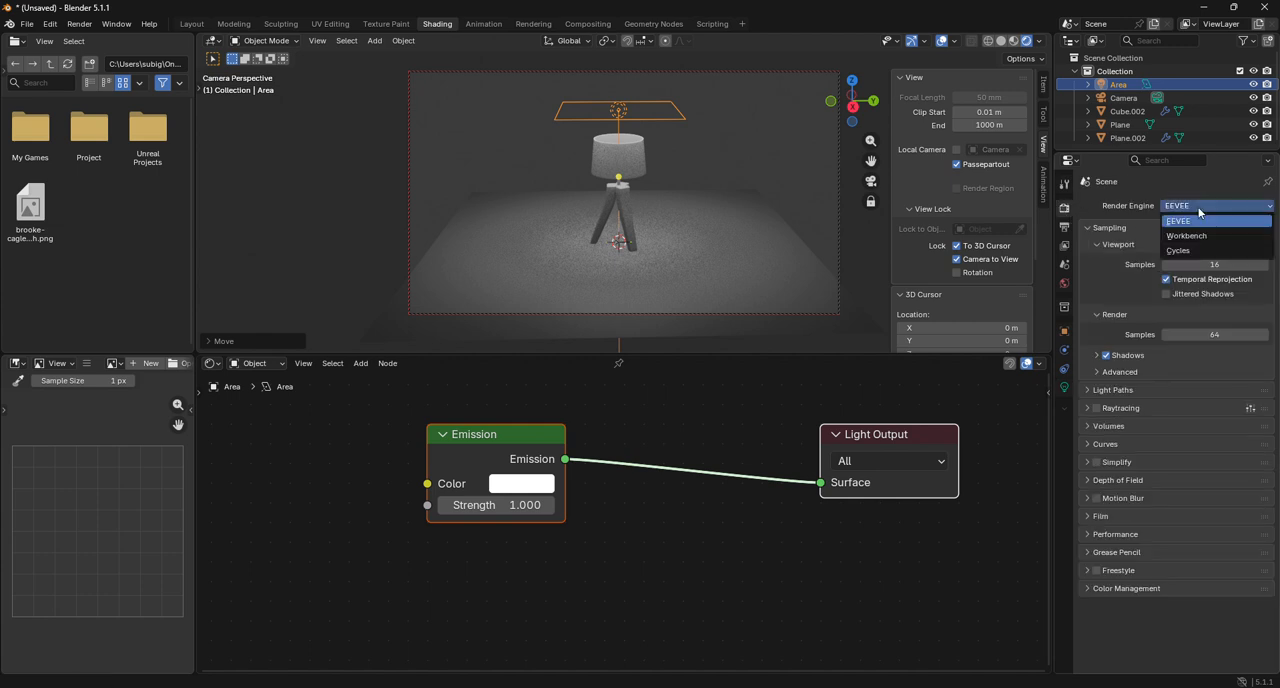
left_click(1199, 238)
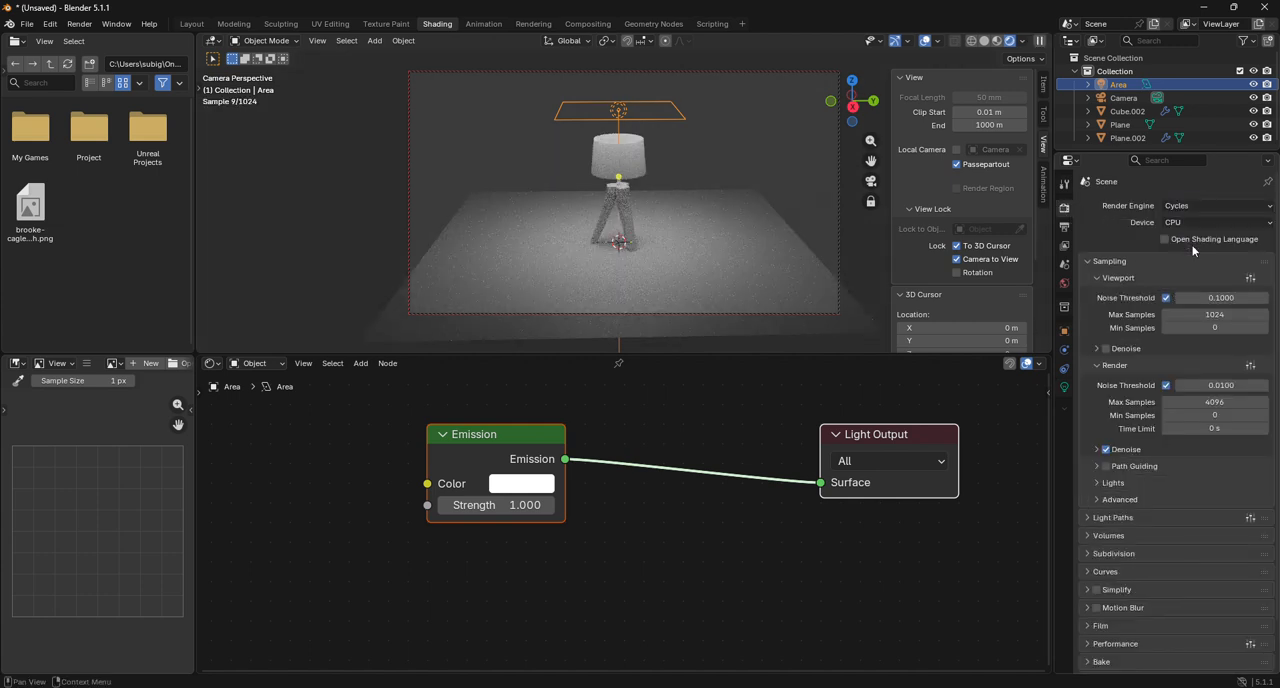
left_click(705, 145)
Reframe the lamp in the camera and turn off the To 3D Cursor and Camera to View locks.
scroll(675, 198, "up", 2)
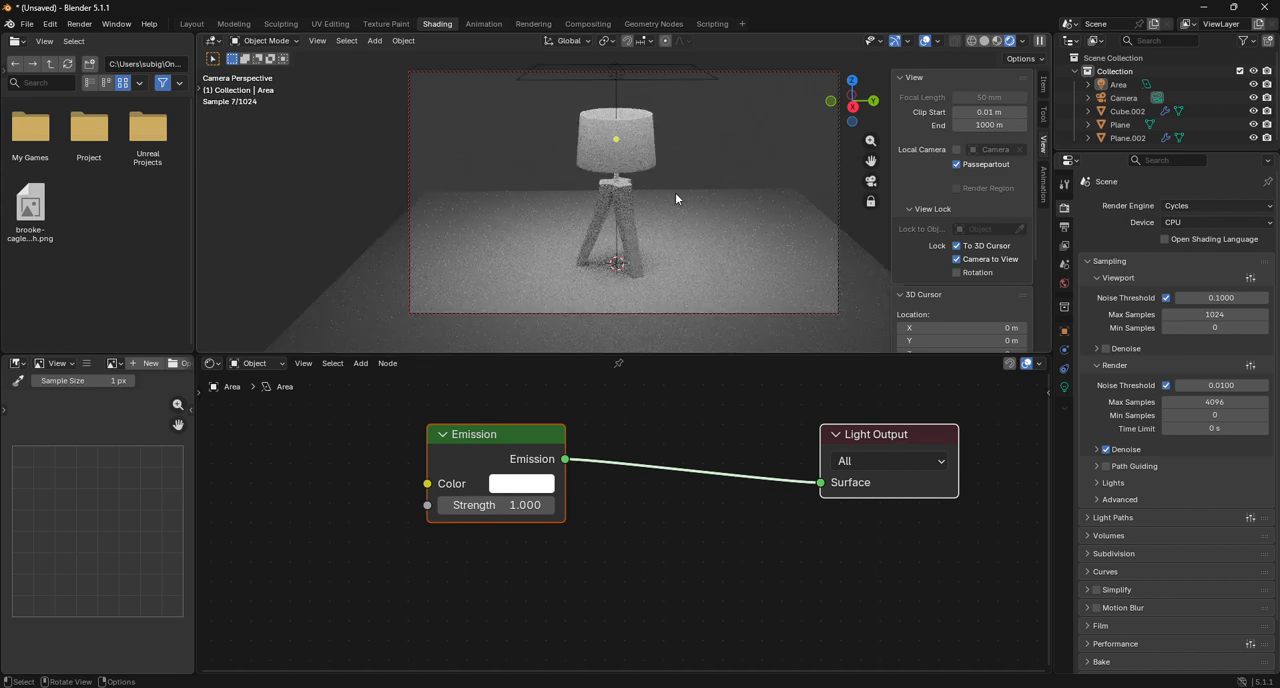
scroll(675, 196, "up", 2)
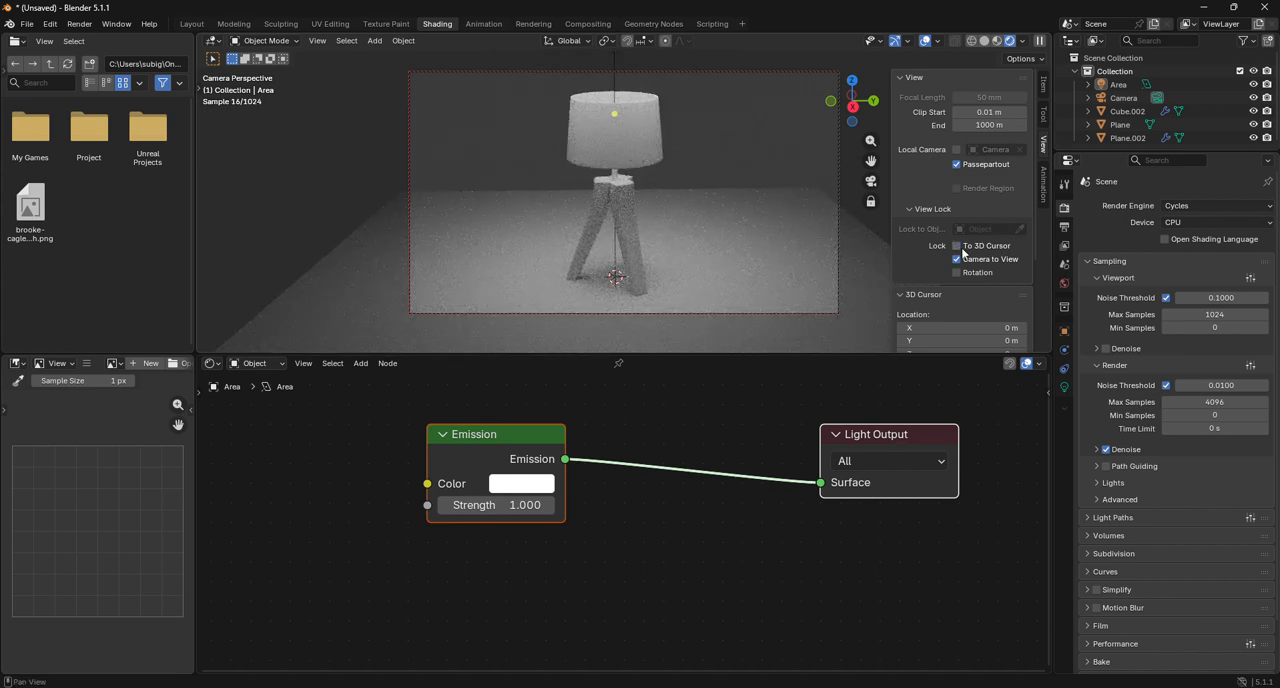
scroll(692, 243, "up", 3)
scroll(692, 243, "down", 3)
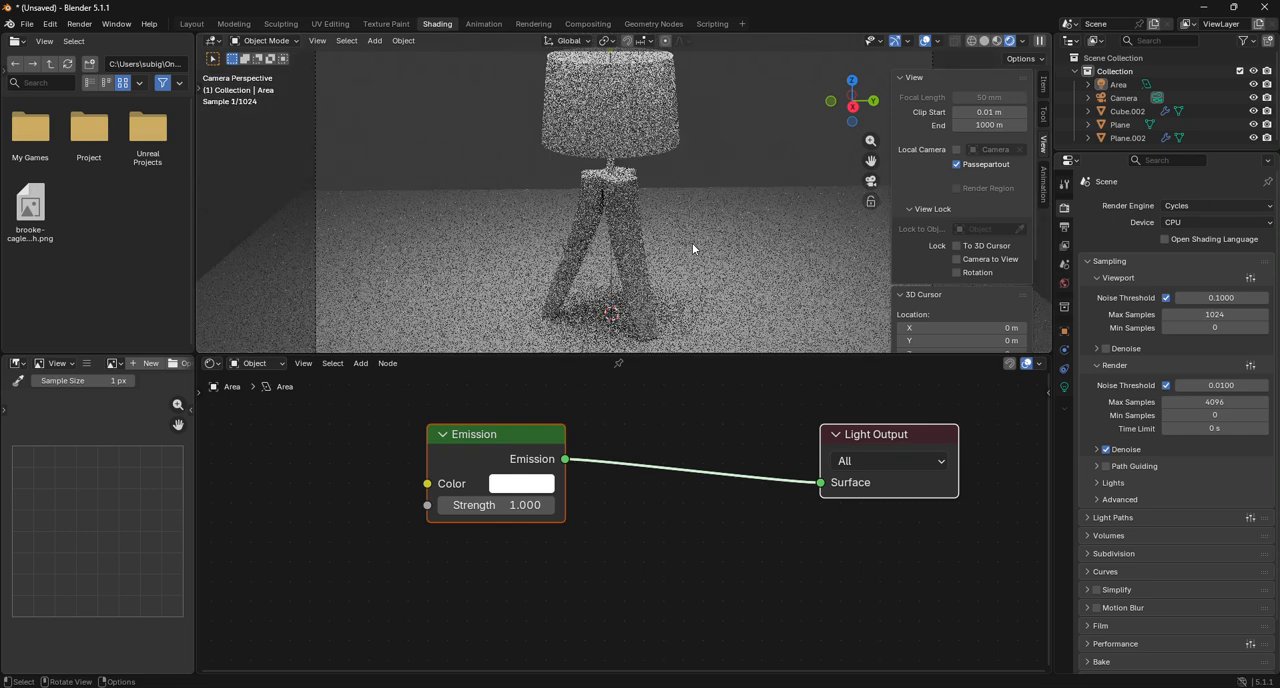
Select the lamp and set the base color of Material.001, used on its legs, to red.
left_click(627, 150)
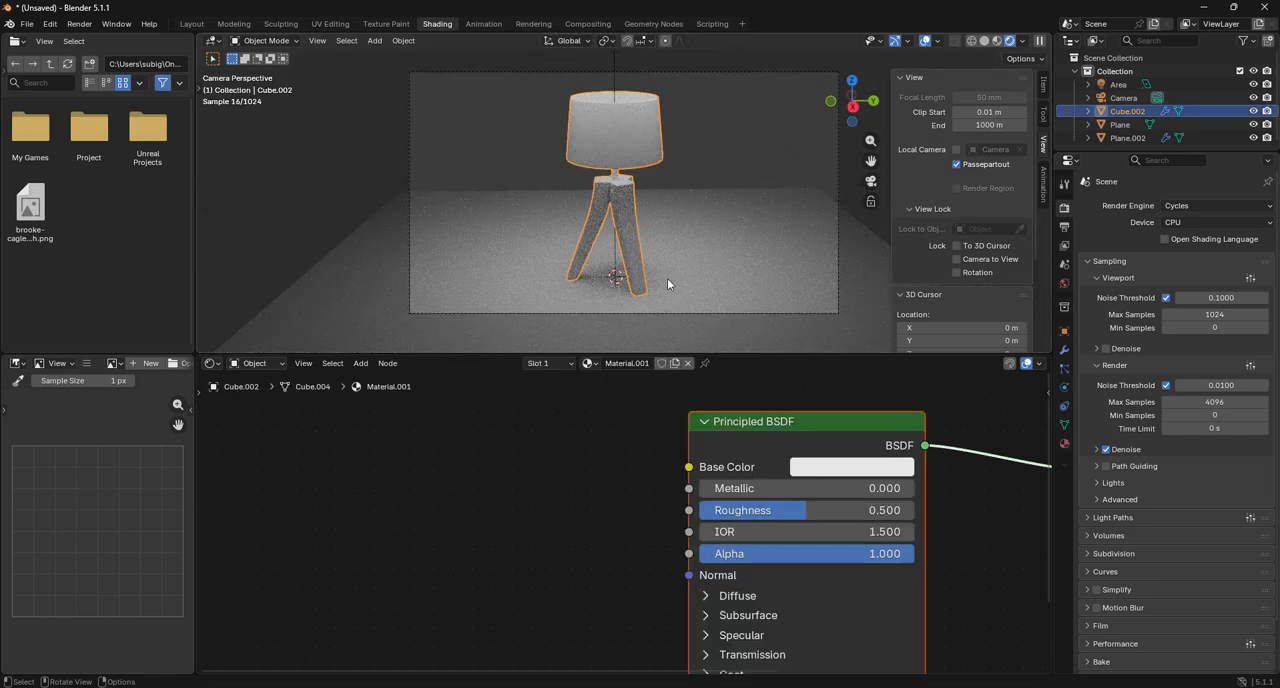
left_click(835, 477)
left_click(874, 262)
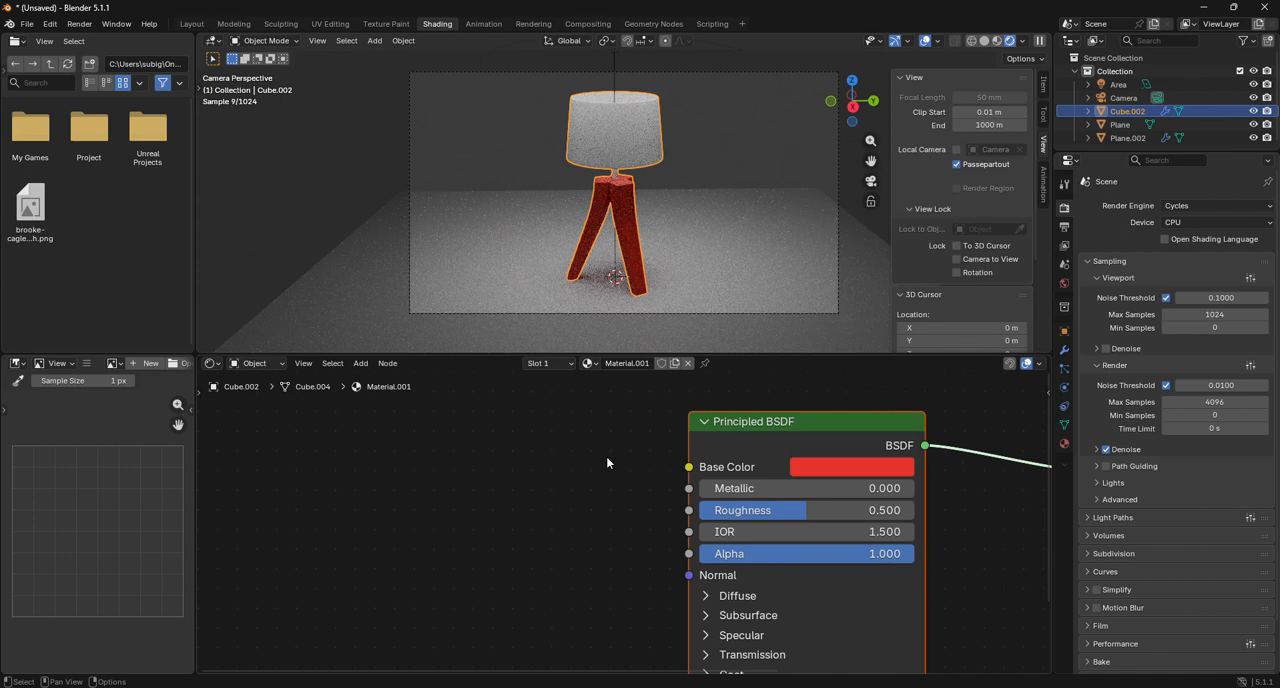
Switch the viewport to Material Preview and set the base color of Material.003, used on the lampshade, to blue.
left_click(1064, 443)
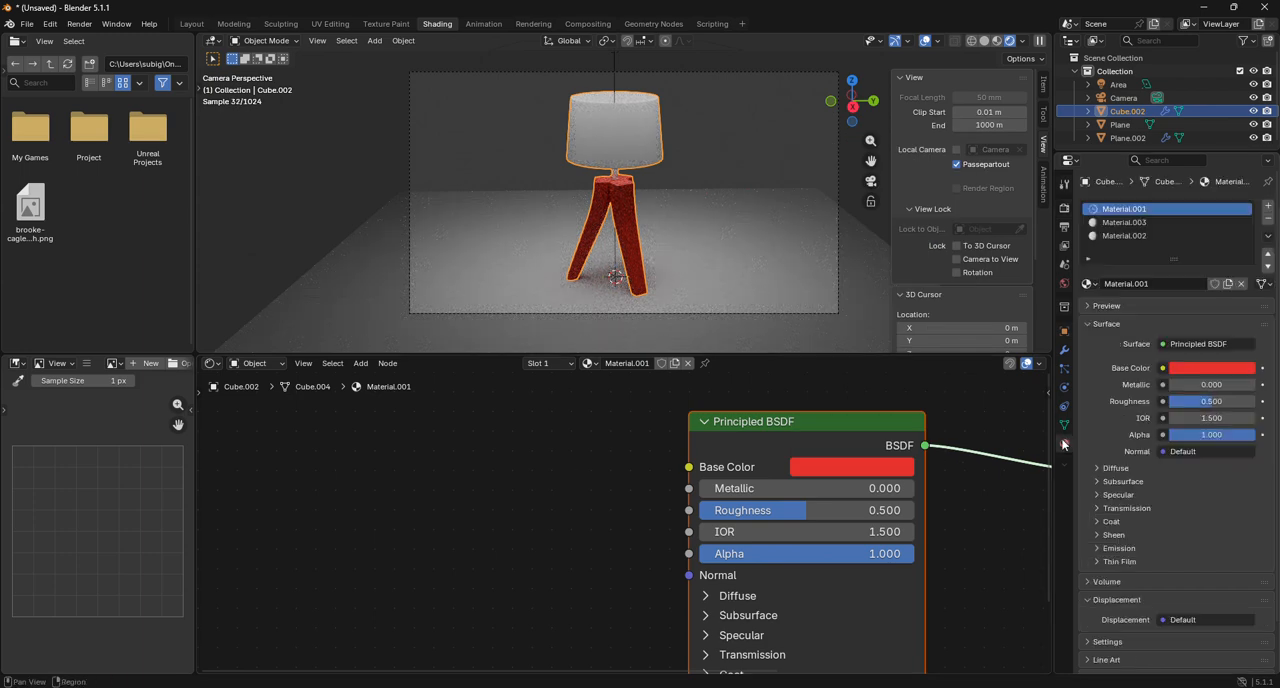
left_click(1124, 222)
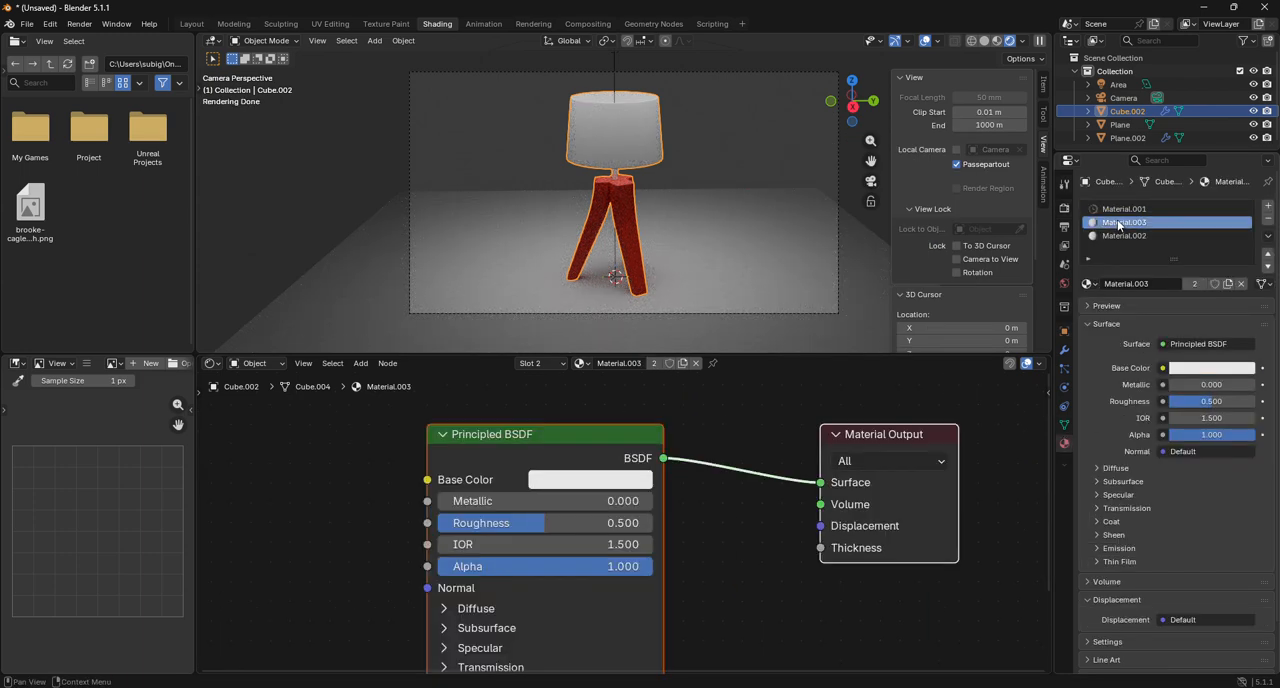
left_click(997, 41)
left_click(591, 481)
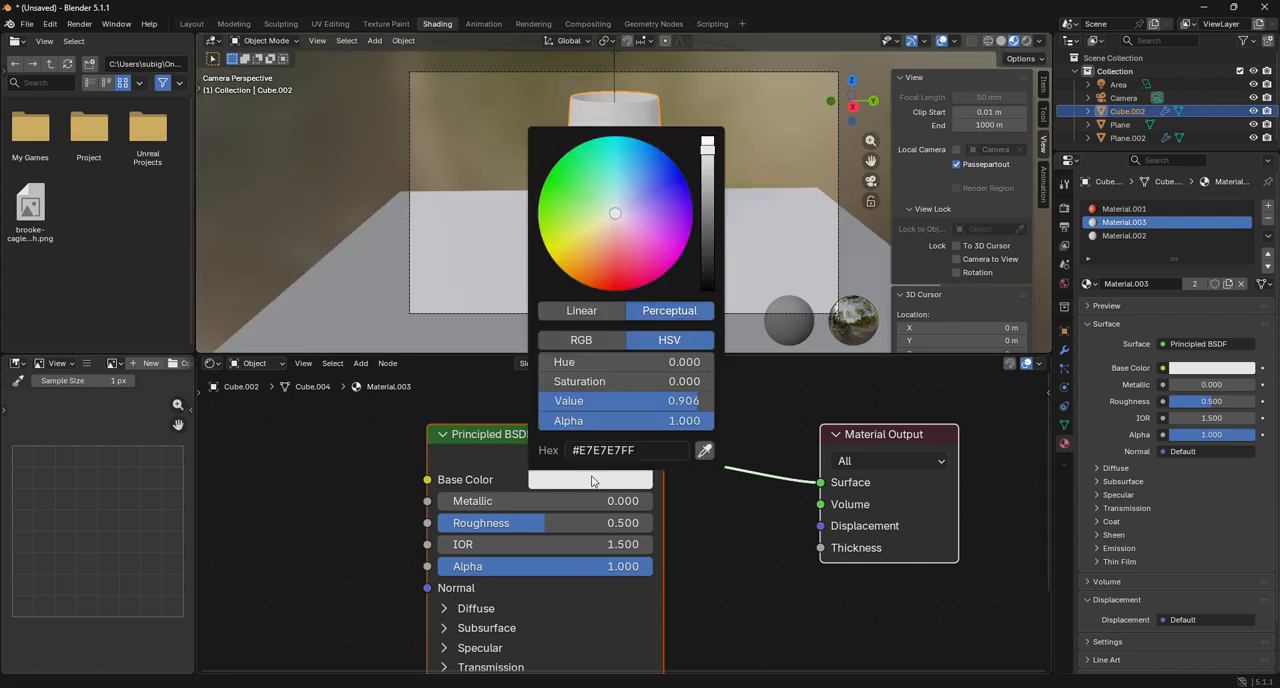
left_click(629, 278)
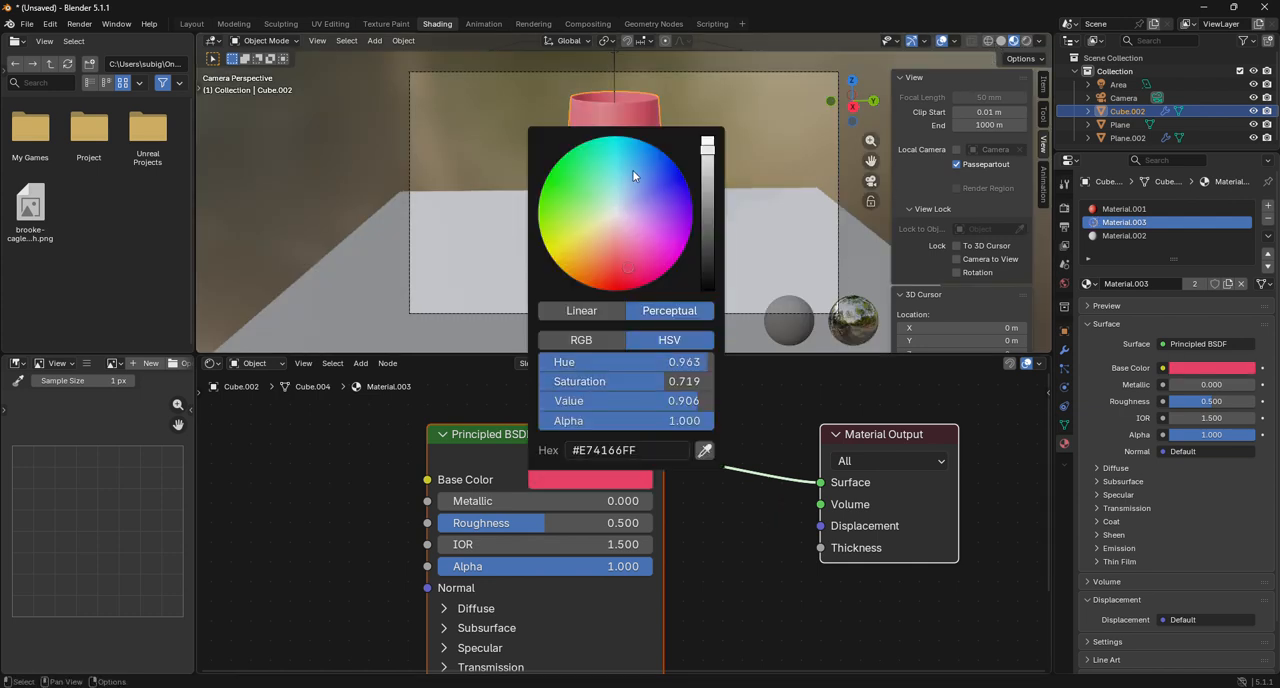
left_click(664, 153)
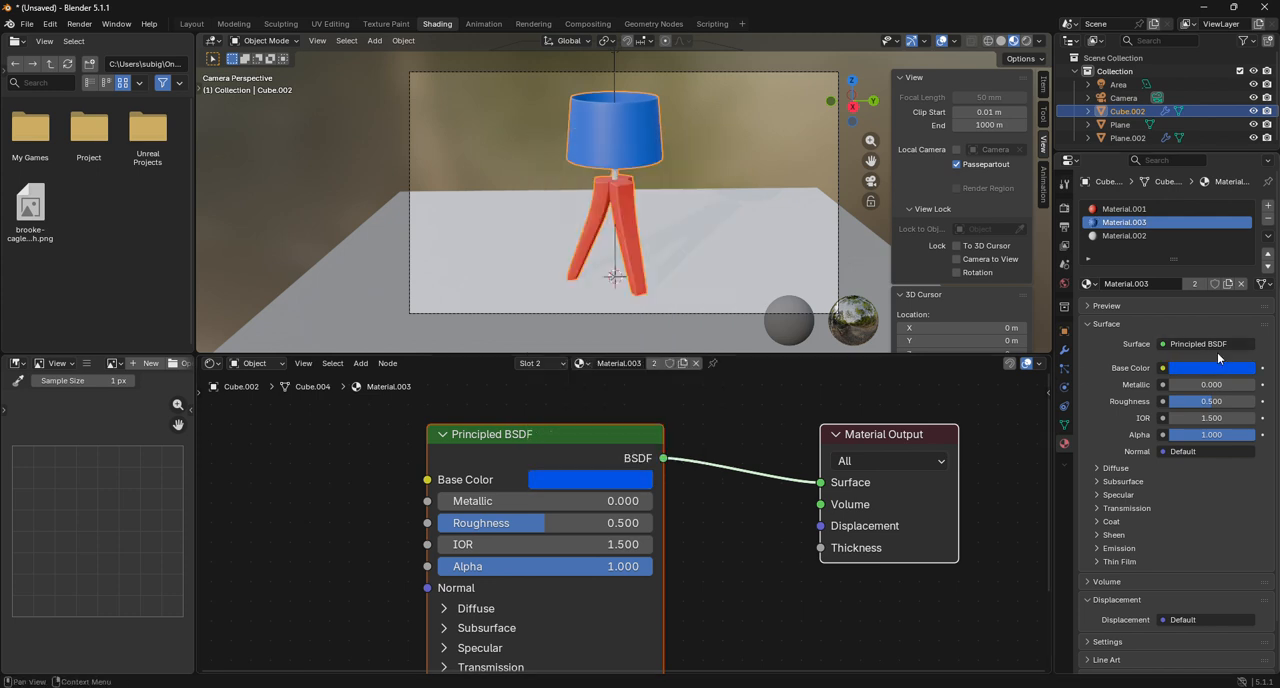
Make Material.002 metallic with a Metallic value of 1.000 and a Roughness of about 0.382.
left_click(1123, 235)
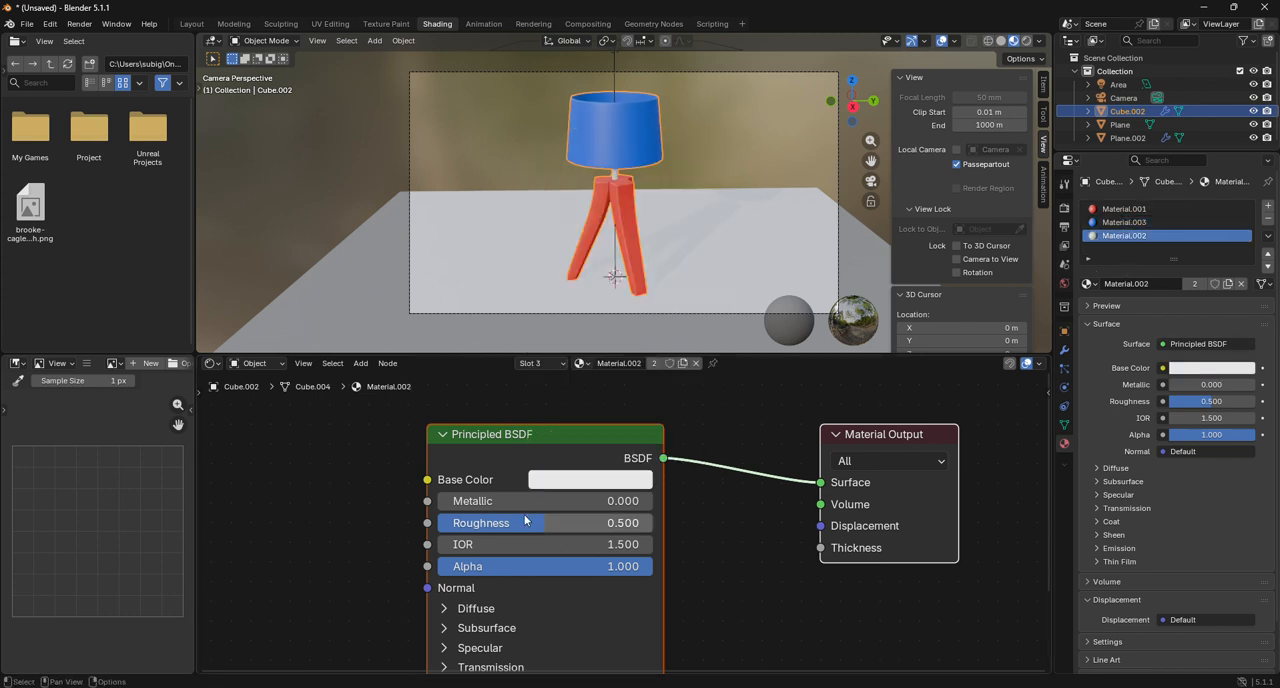
left_click_drag(525, 501, 655, 501)
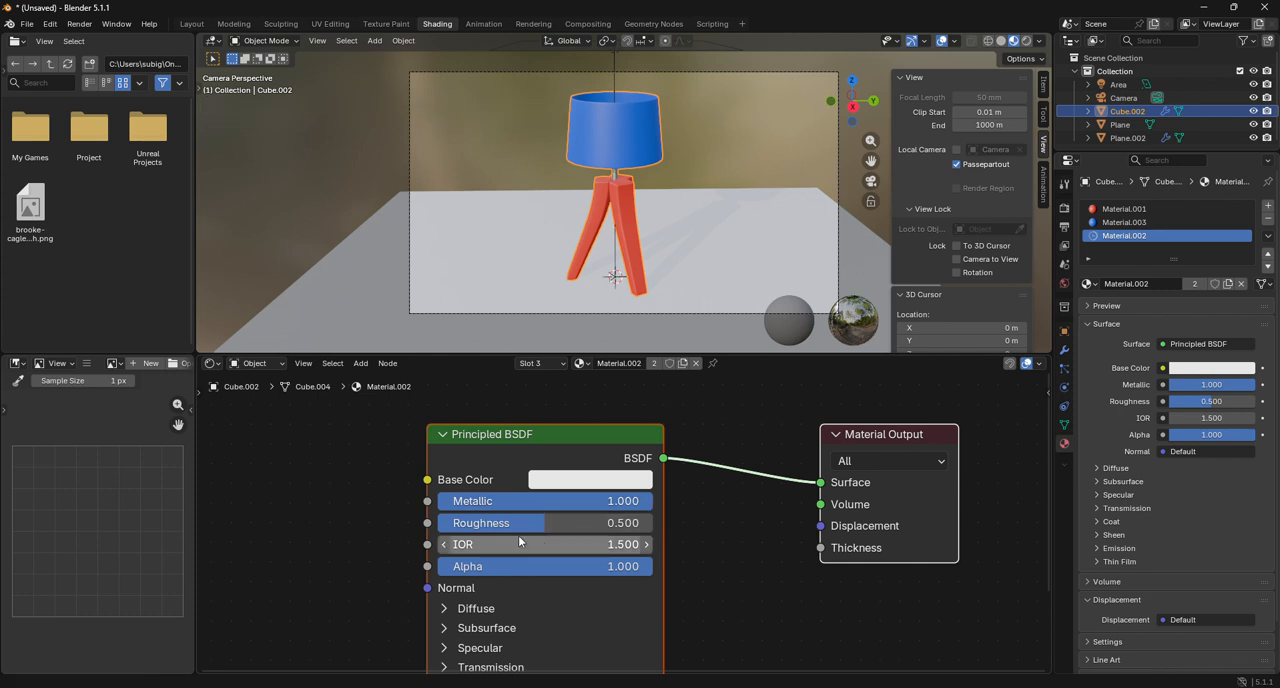
left_click_drag(533, 526, 508, 526)
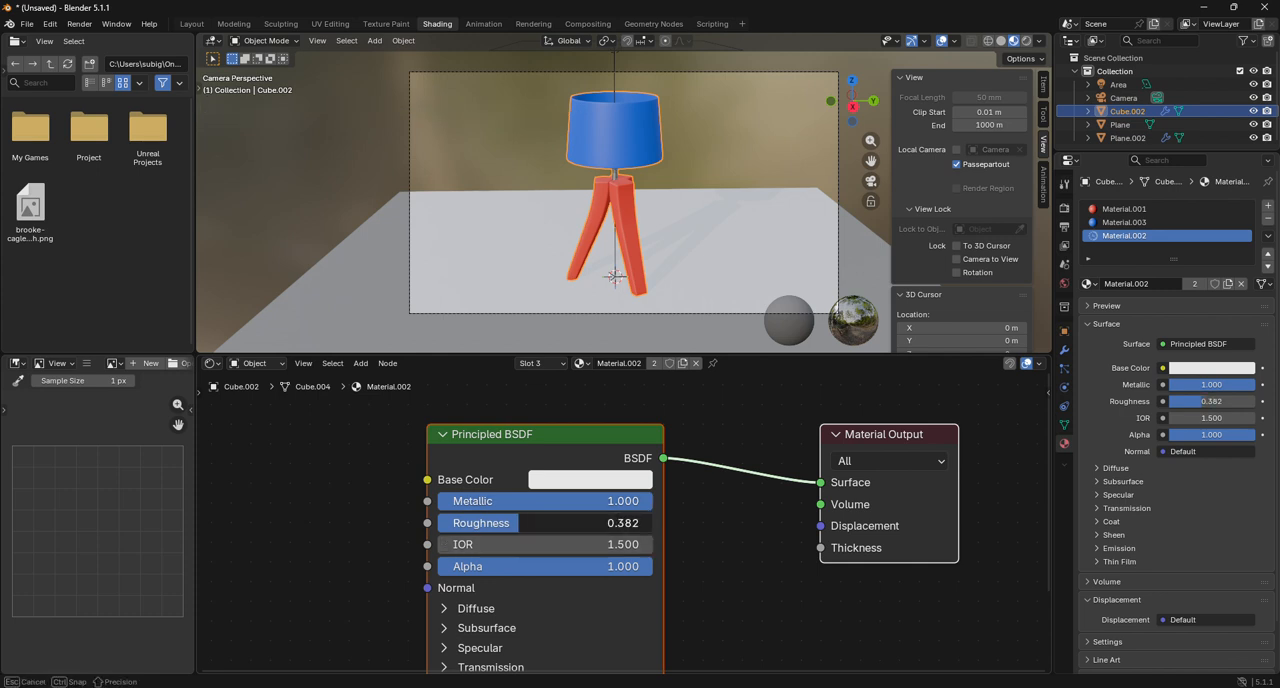
middle_click_drag(398, 567, 656, 554)
scroll(656, 554, "up", 1)
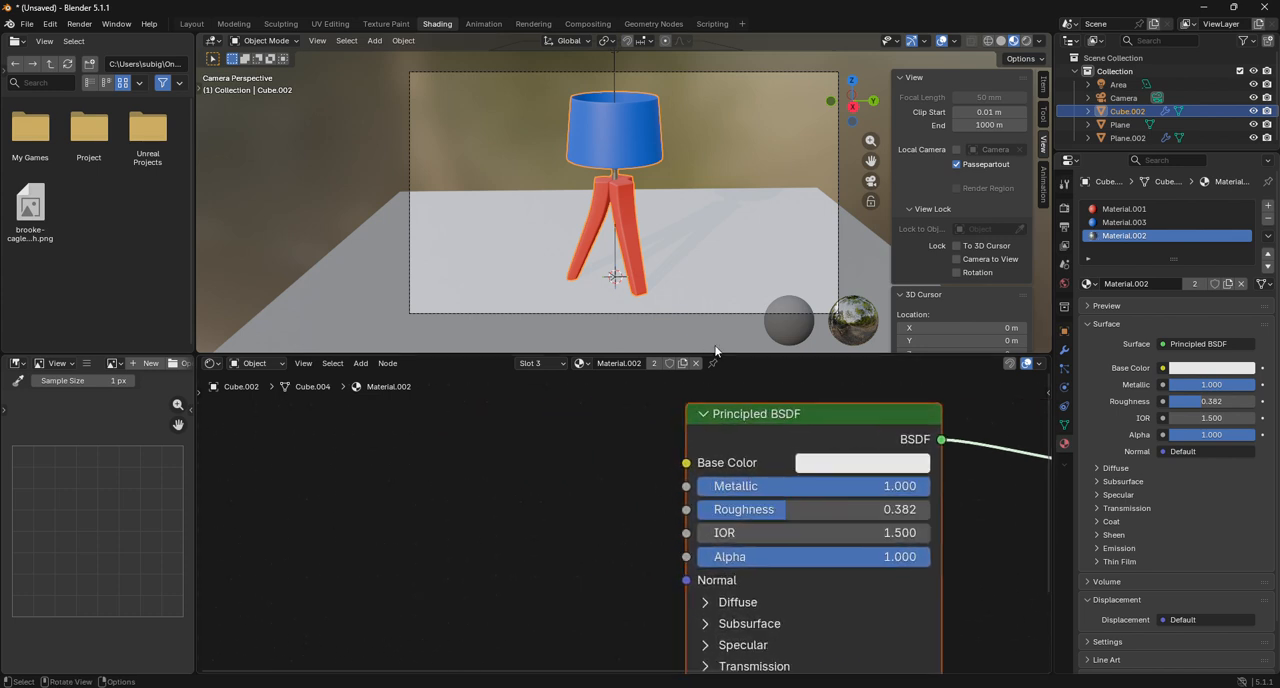
Add a Color Ramp node feeding the Base Color of Material.001 on the lamp's legs.
left_click(1124, 208)
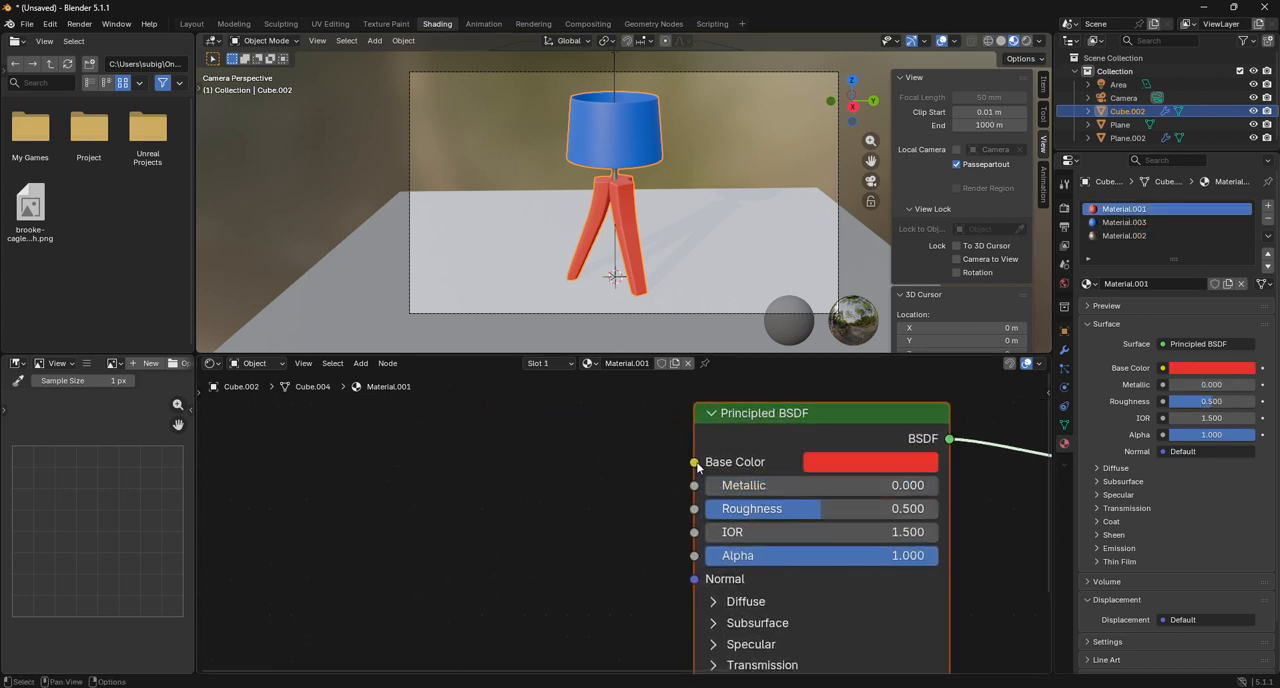
left_click_drag(695, 462, 570, 508)
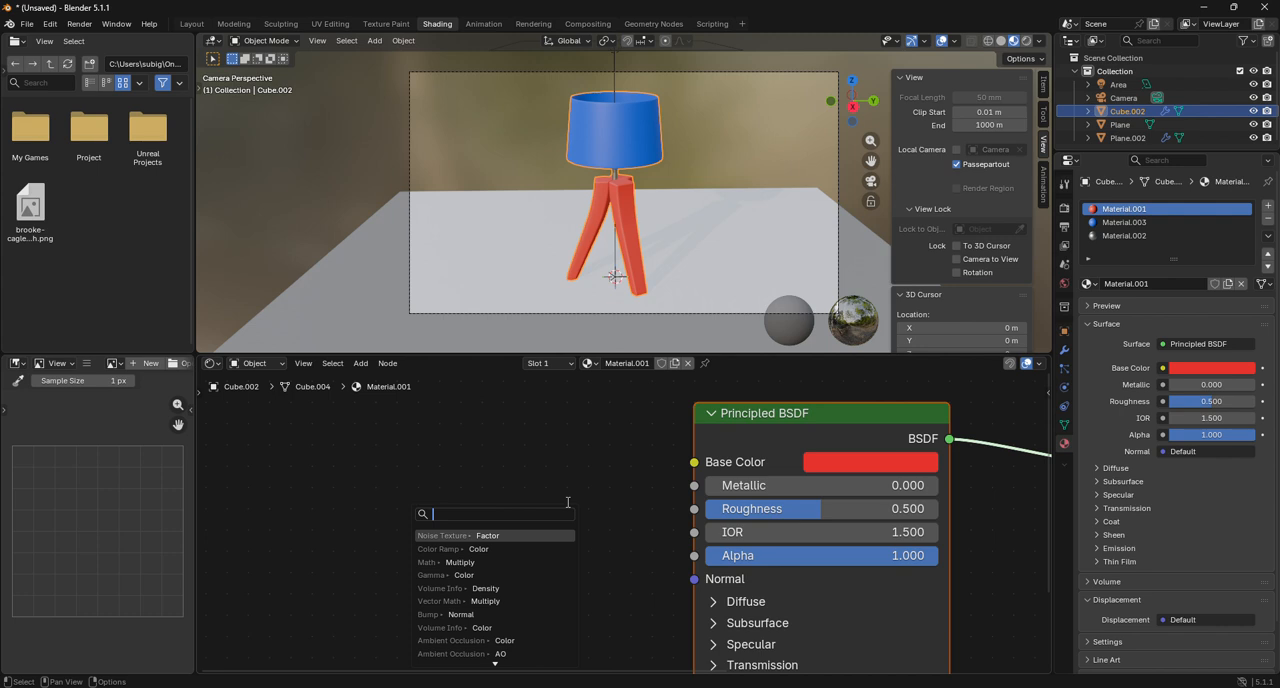
type("ramo")
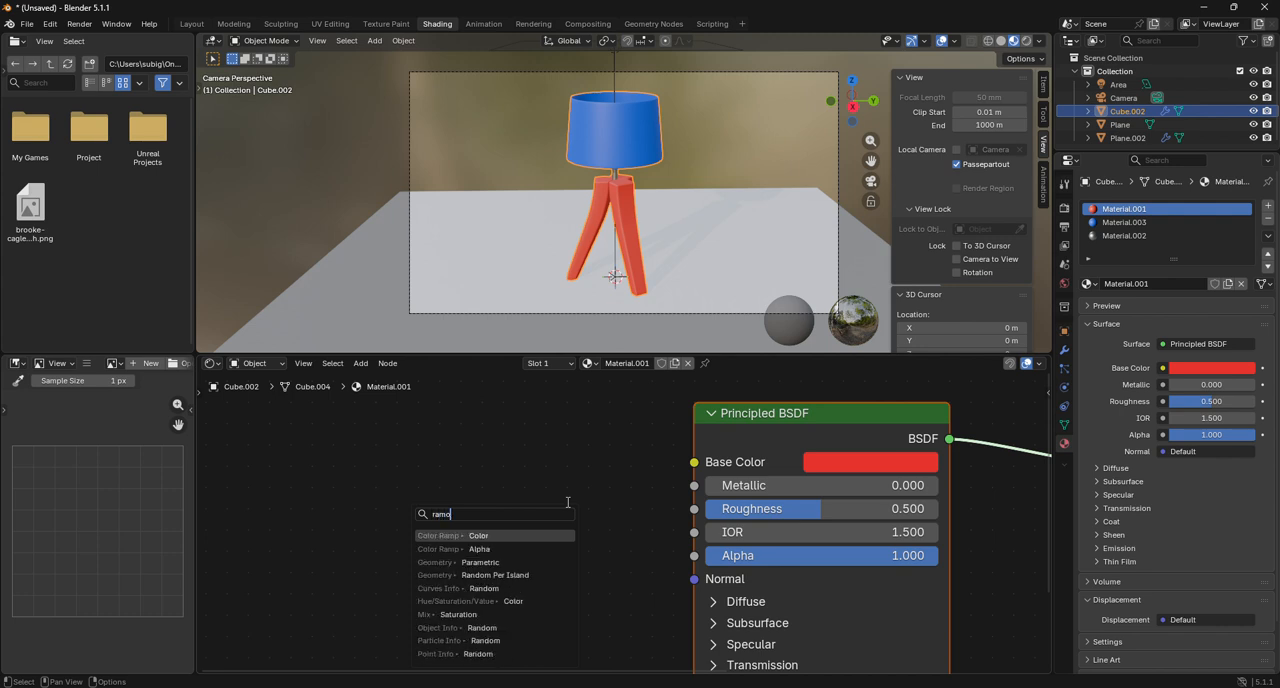
key("Return")
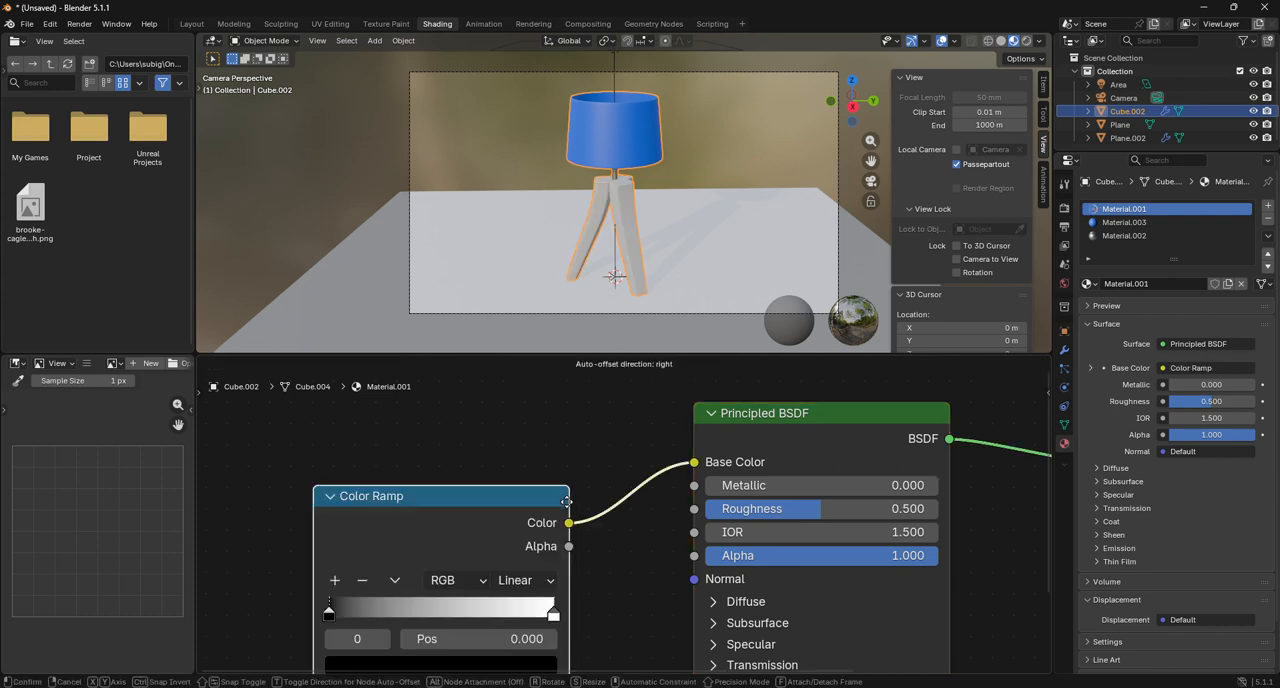
left_click(605, 473)
middle_click_drag(498, 511, 811, 431)
Add a Noise Texture node with its Color output feeding the Color Ramp's Factor input.
scroll(650, 512, "down", 4)
left_click_drag(652, 567, 553, 575)
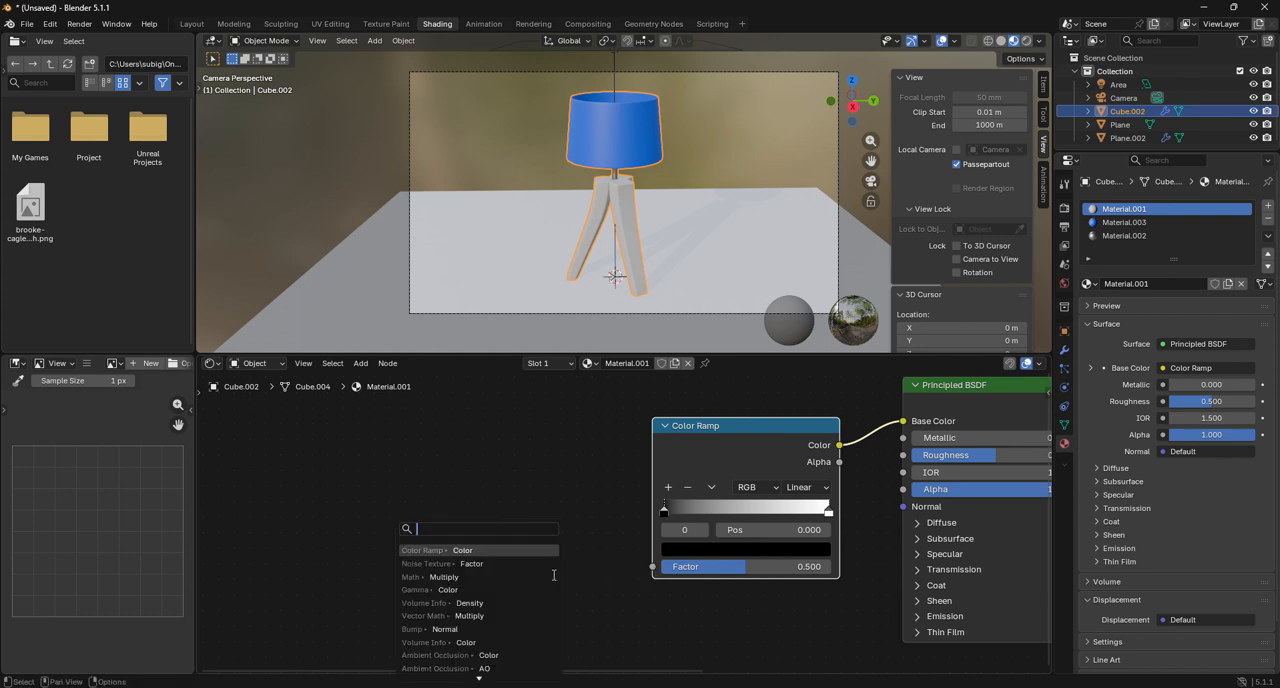
type("noise")
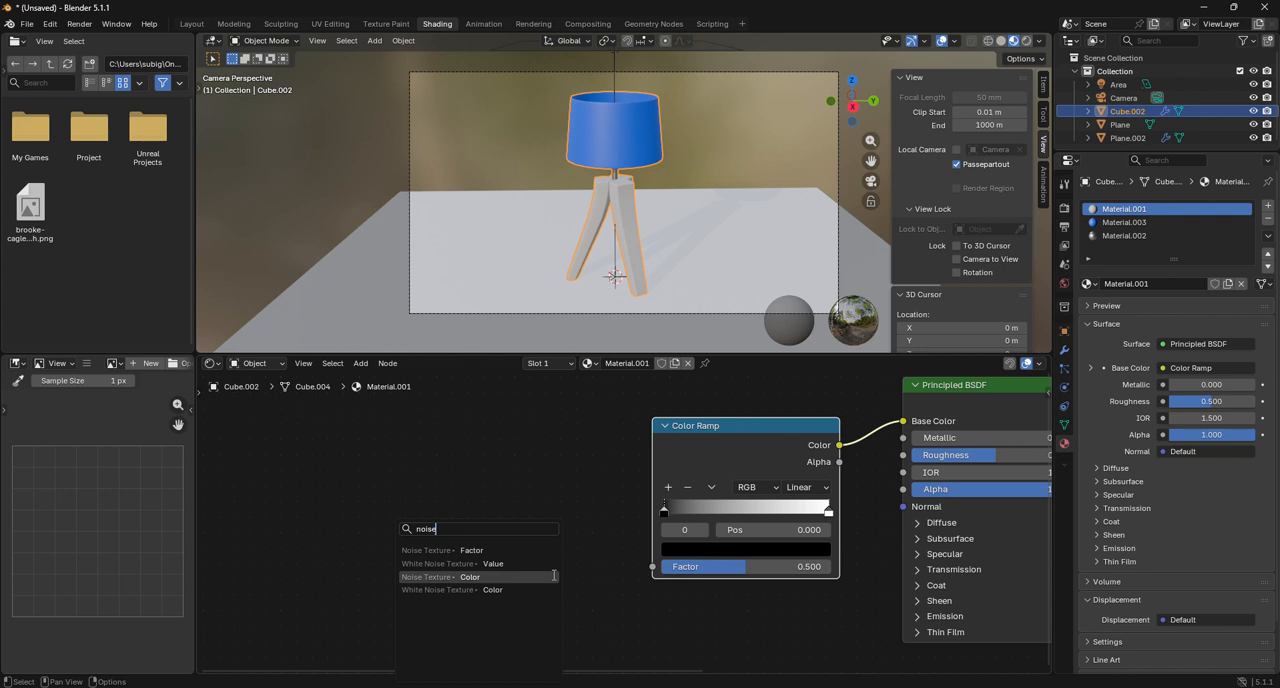
left_click(552, 576)
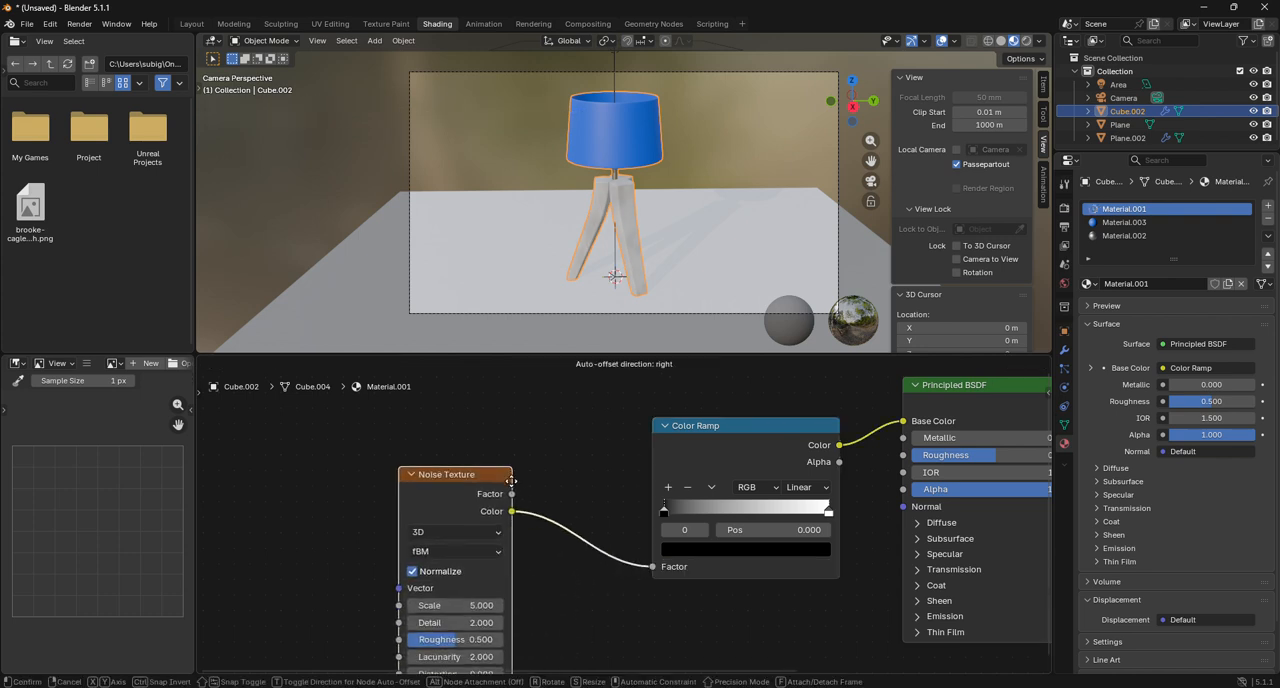
Change the Color Ramp's first stop from black to a medium reddish brown.
left_click(705, 553)
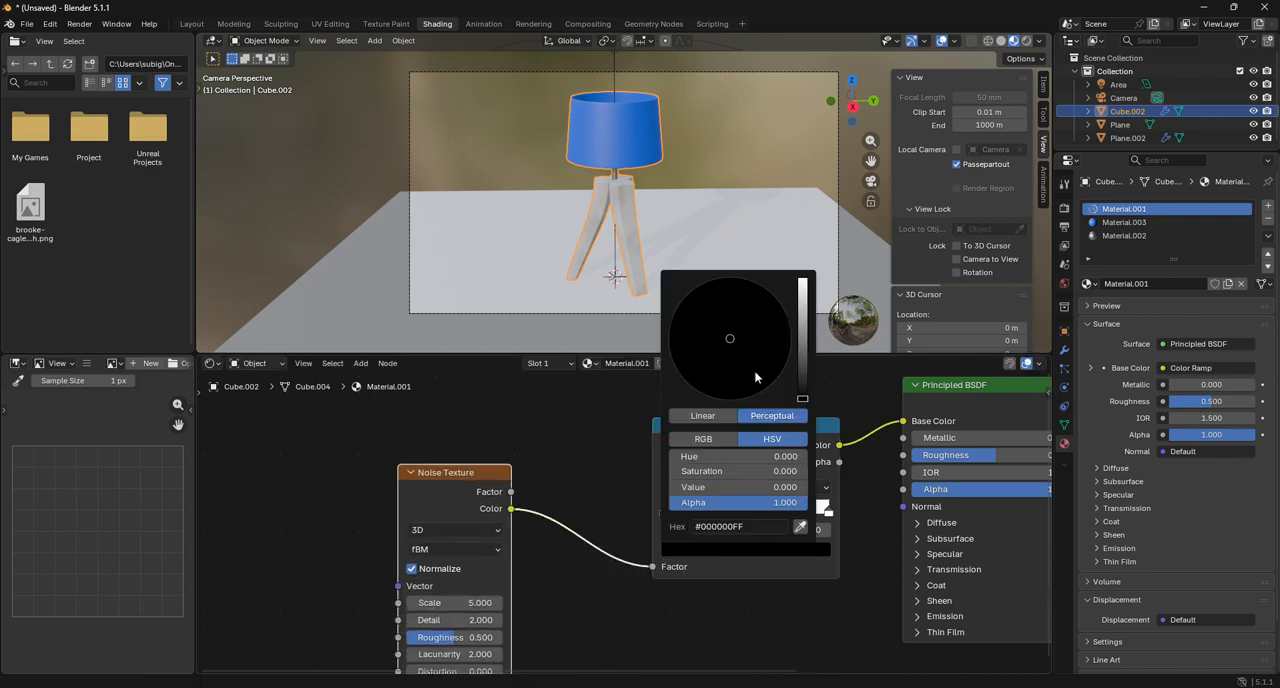
scroll(744, 375, "up", 10, "ctrl")
left_click(722, 371)
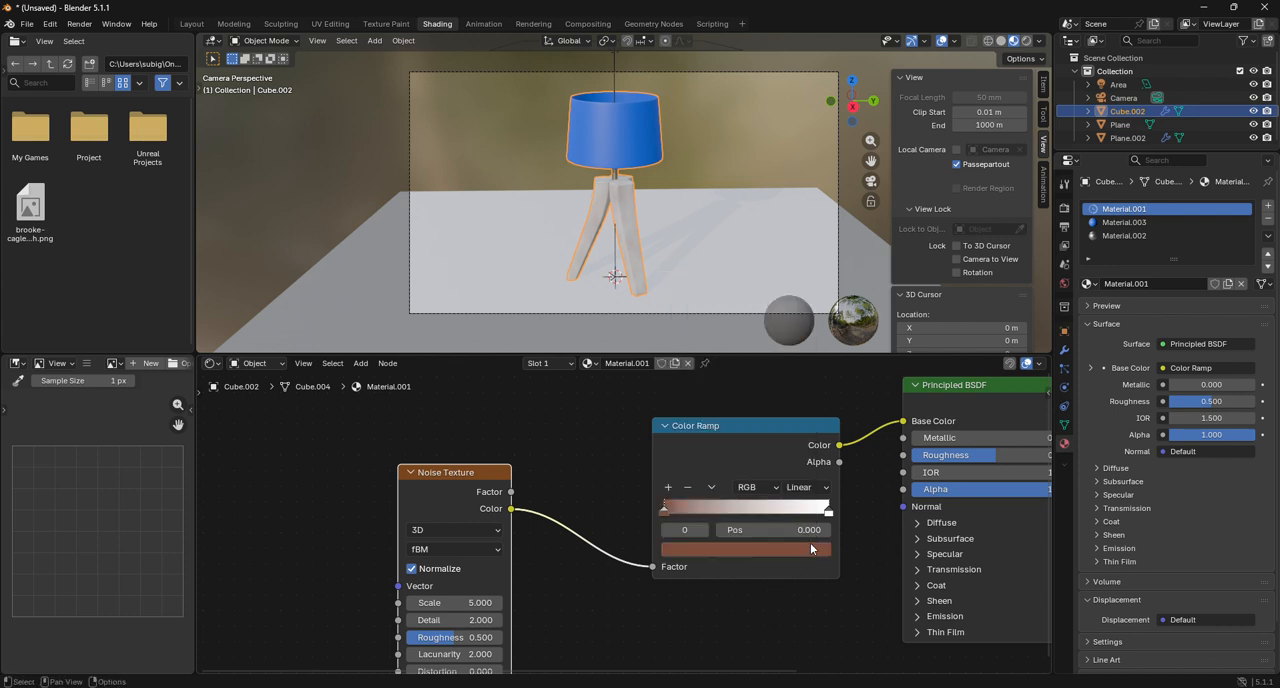
Sample the first stop's brown for the Color Ramp's second stop and brighten it to a lighter brown.
left_click(828, 514)
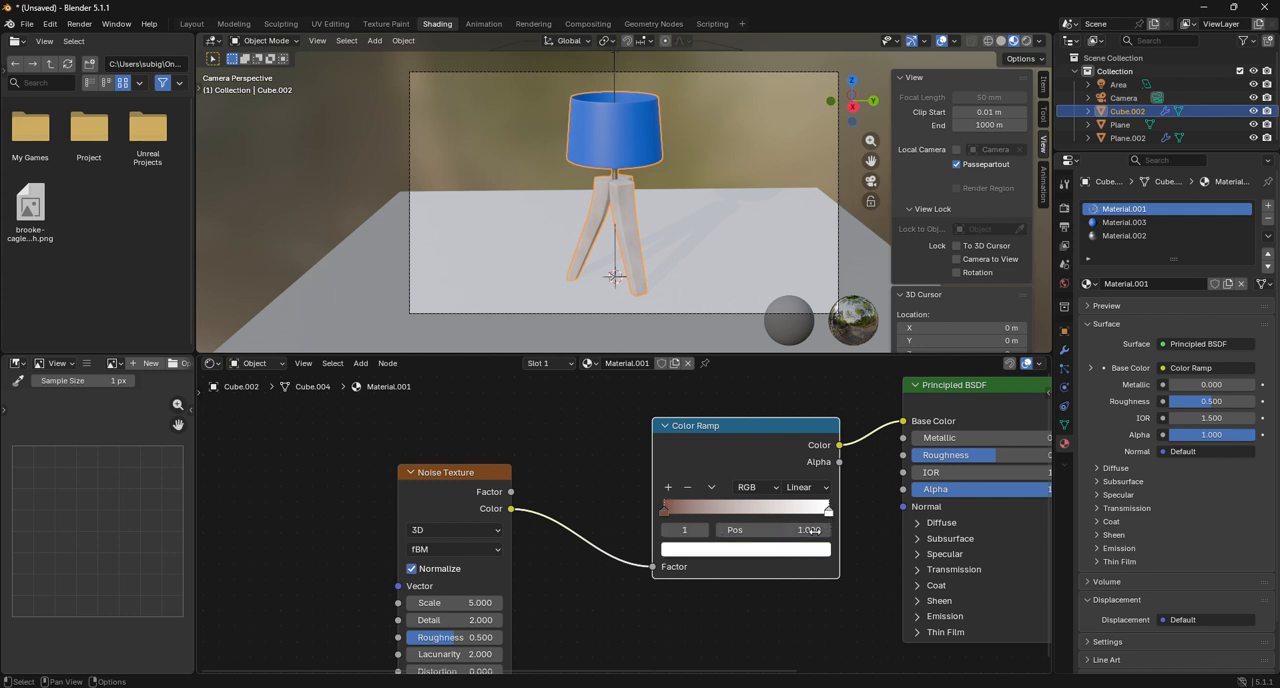
left_click(797, 555)
left_click(800, 526)
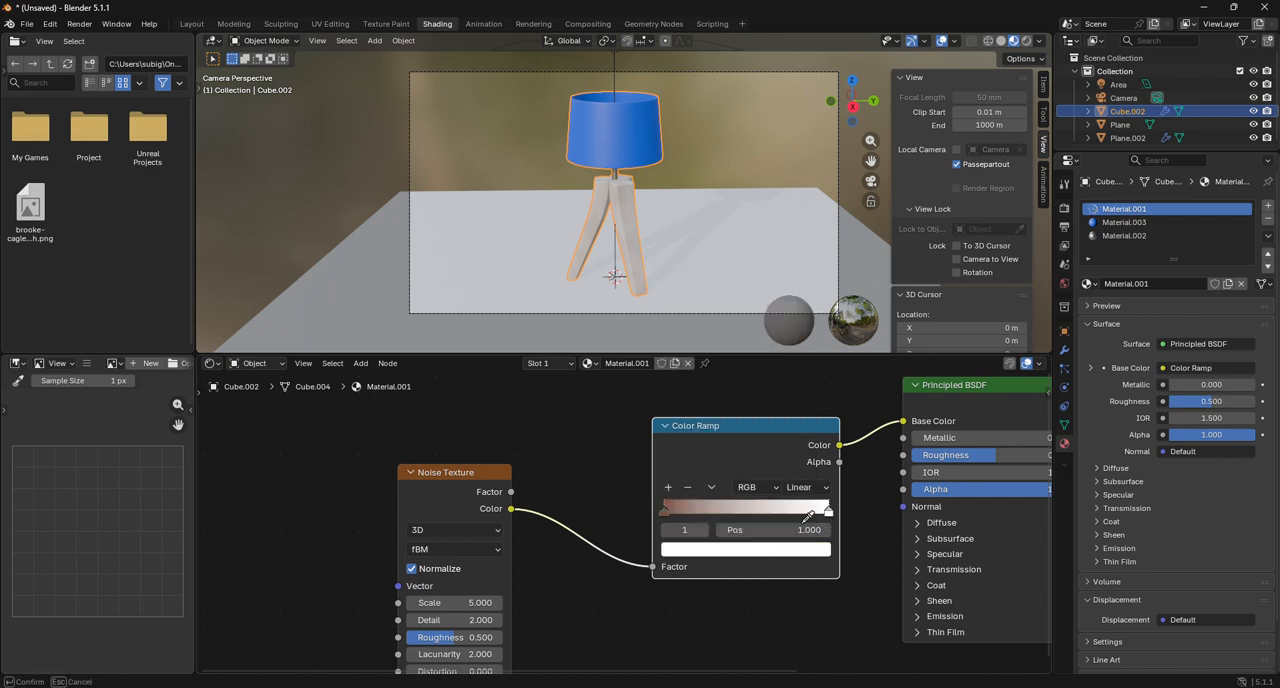
left_click(668, 506)
left_click(745, 553)
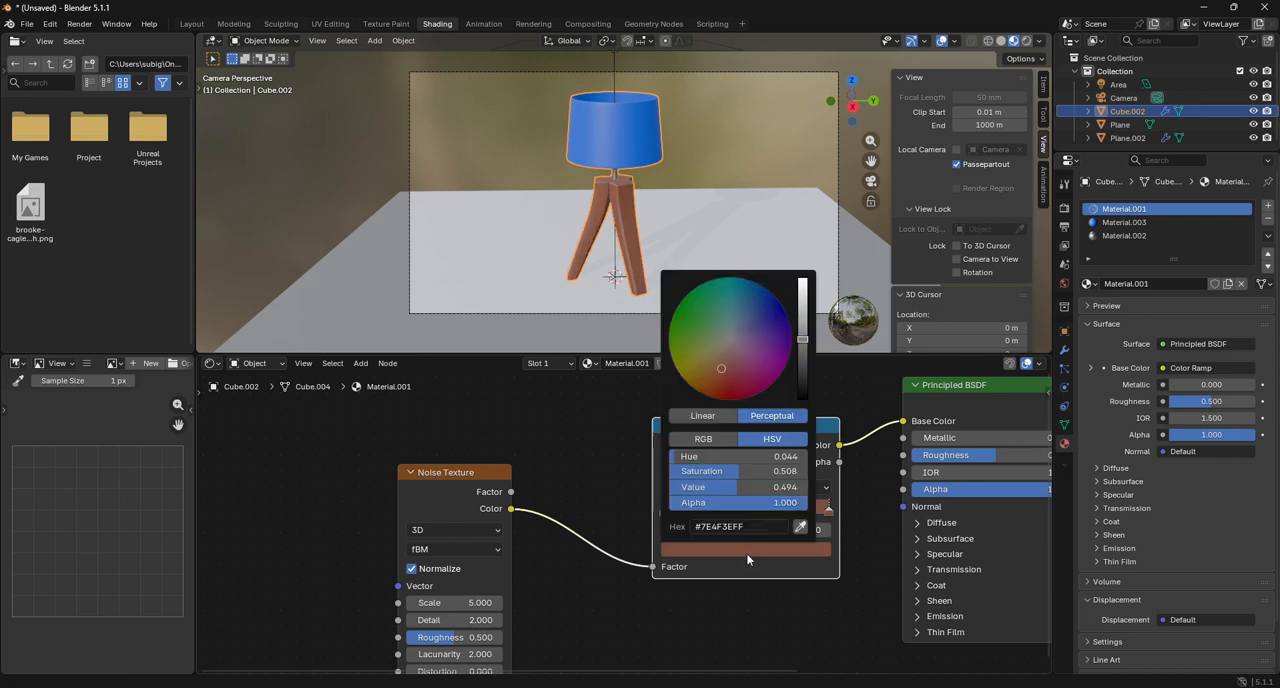
left_click_drag(803, 343, 803, 308)
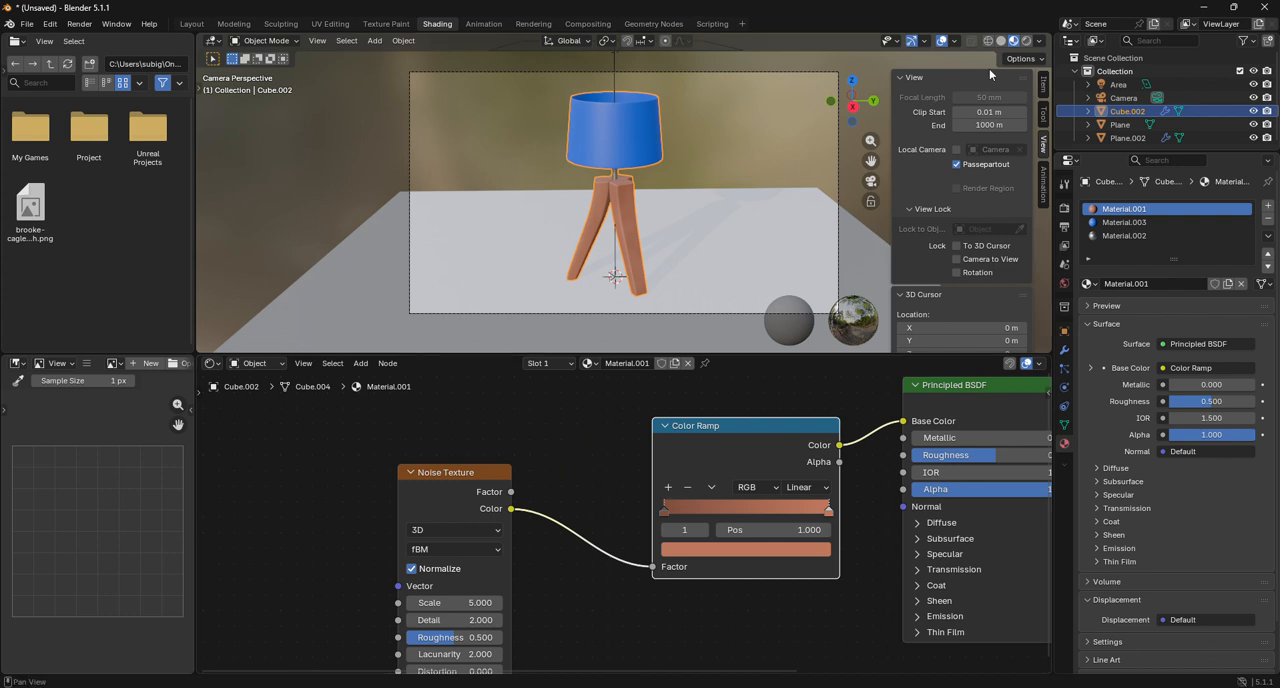
Set the Noise Texture's scale to about 69.8, then inspect the legs in Rendered shading with the lamp deselected.
left_click_drag(451, 605, 545, 605)
scroll(559, 319, "up", 6)
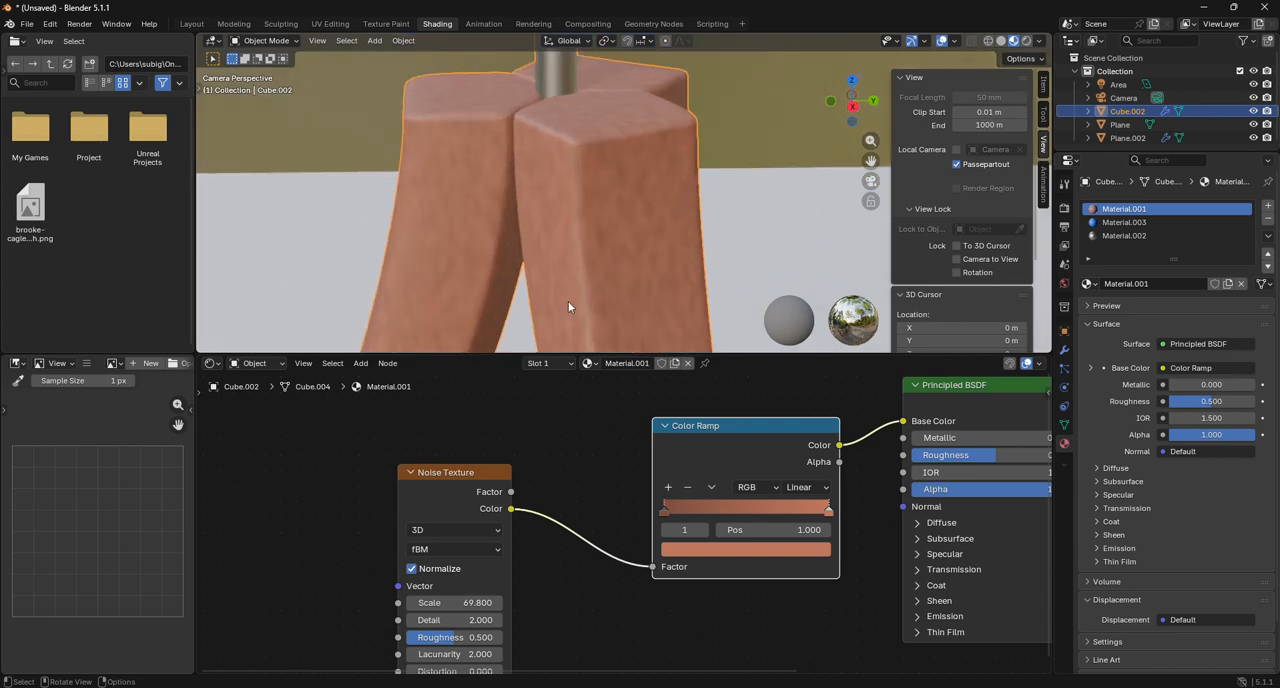
left_click(1013, 40)
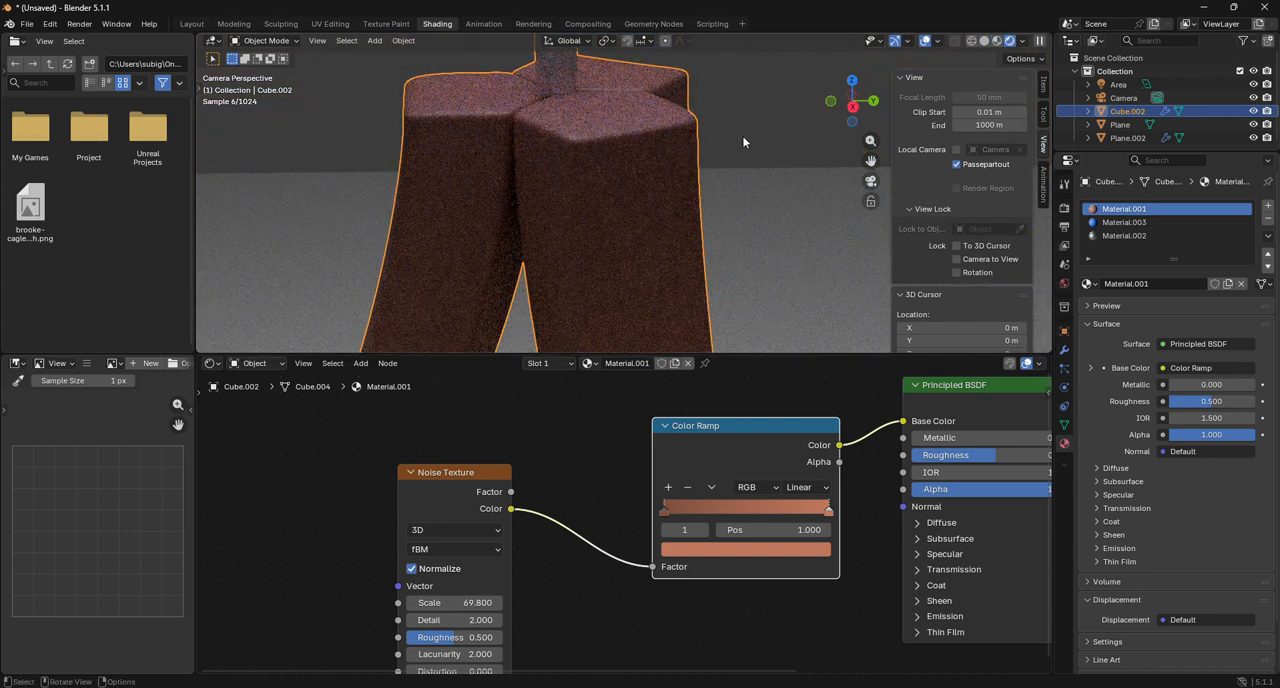
left_click(745, 128)
scroll(676, 164, "down", 4)
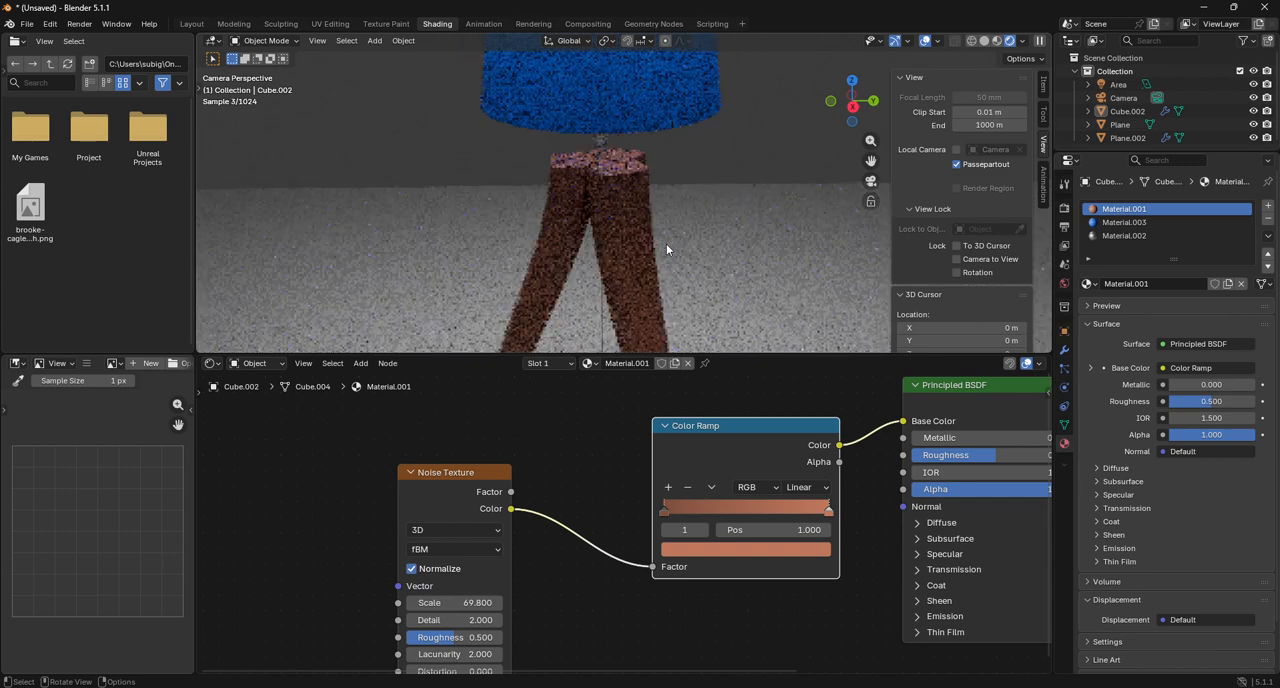
scroll(666, 243, "down", 2)
scroll(614, 94, "down", 2)
Set the subsurface weight of the lampshade's Material.003 to 1.000 and deselect the lamp.
left_click(619, 123)
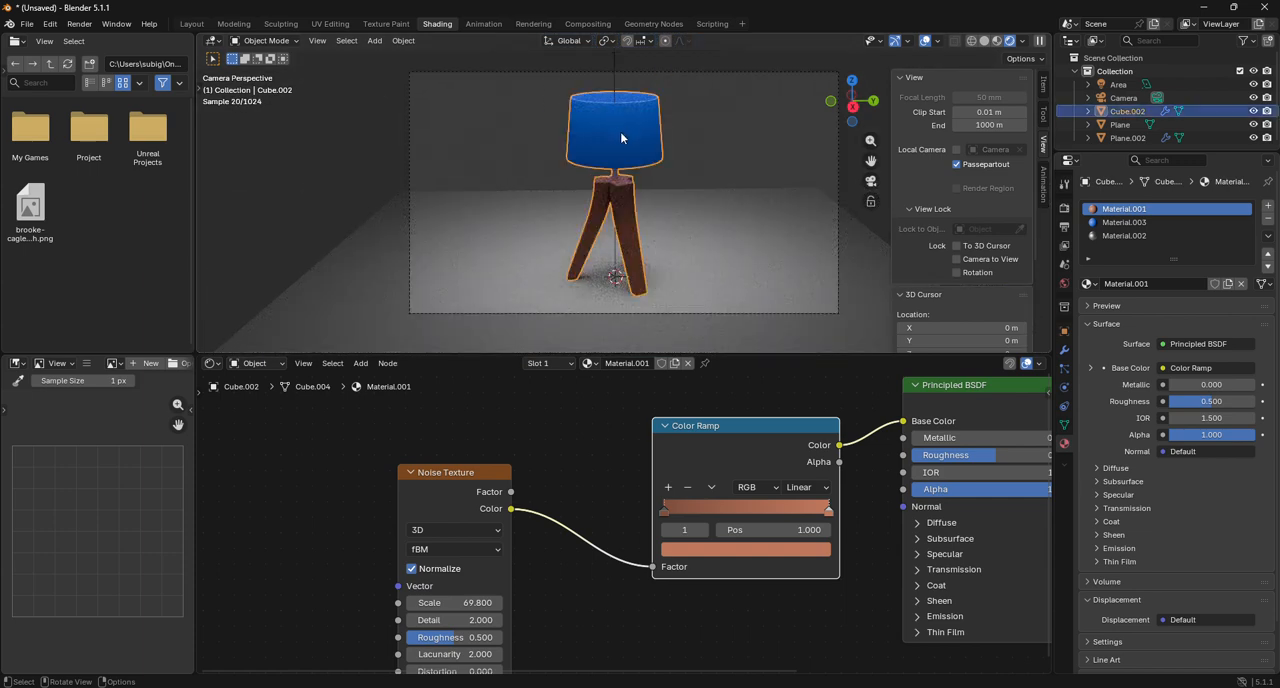
left_click(1124, 222)
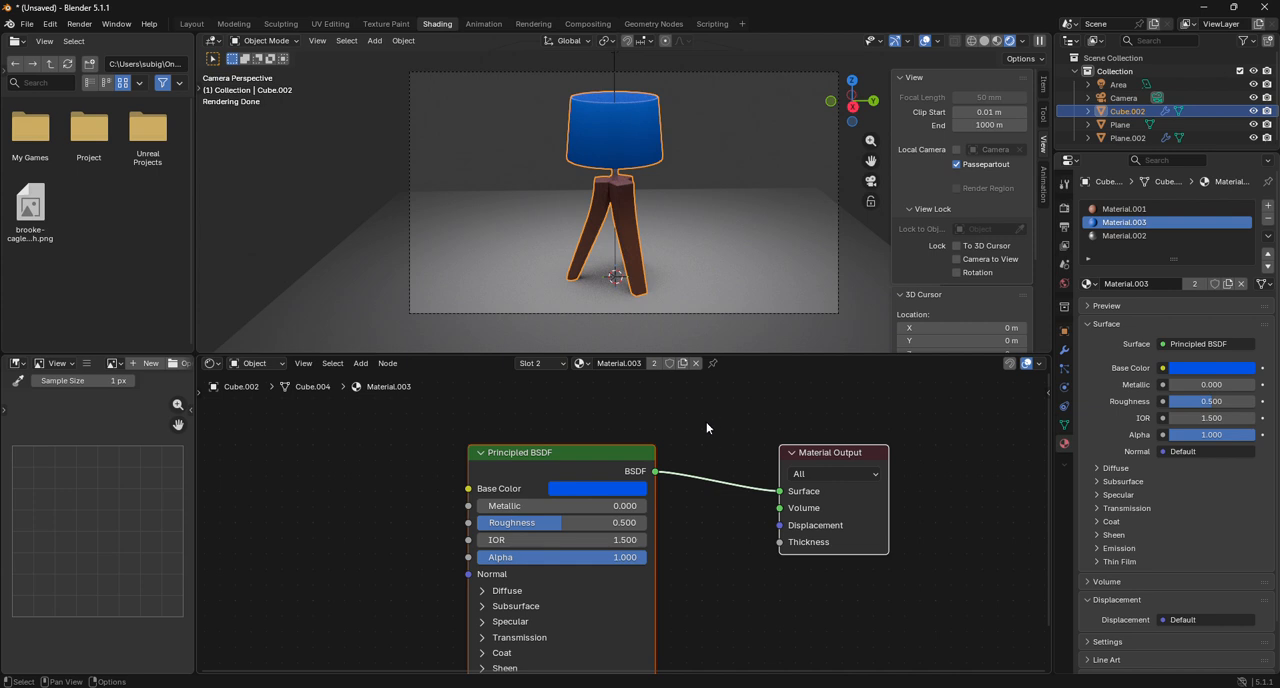
scroll(569, 445, "up", 2)
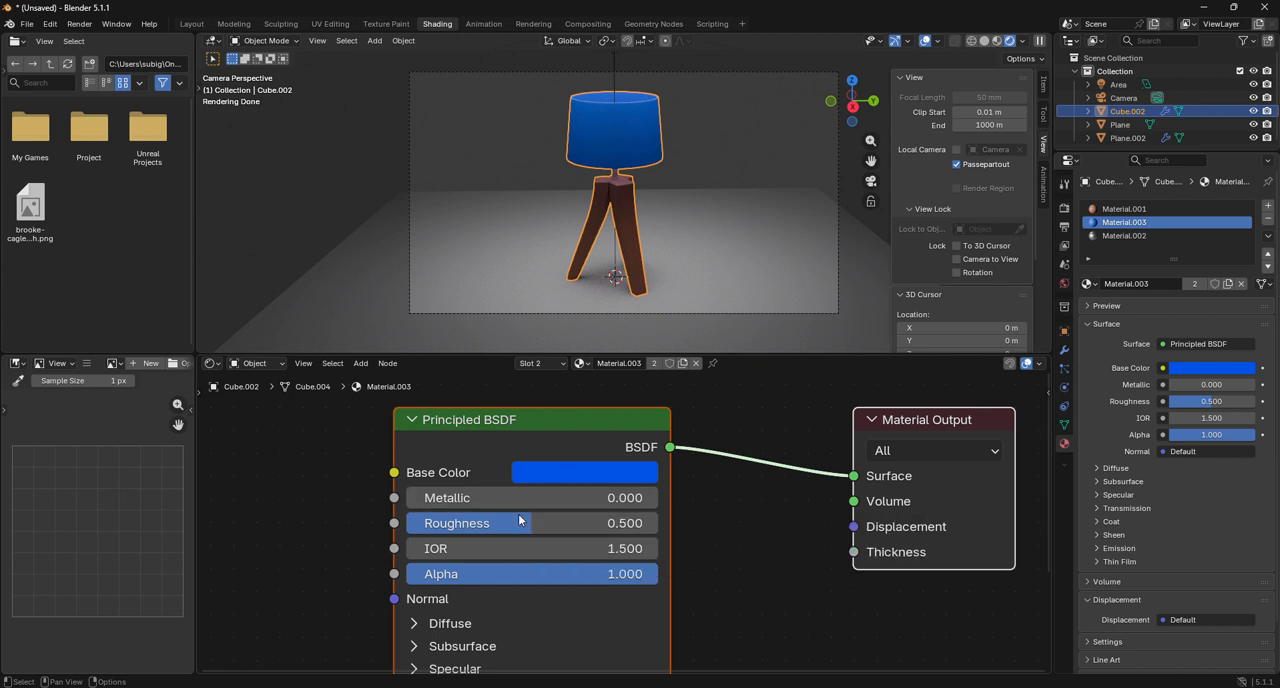
scroll(530, 560, "down", 1)
middle_click_drag(541, 601, 592, 460)
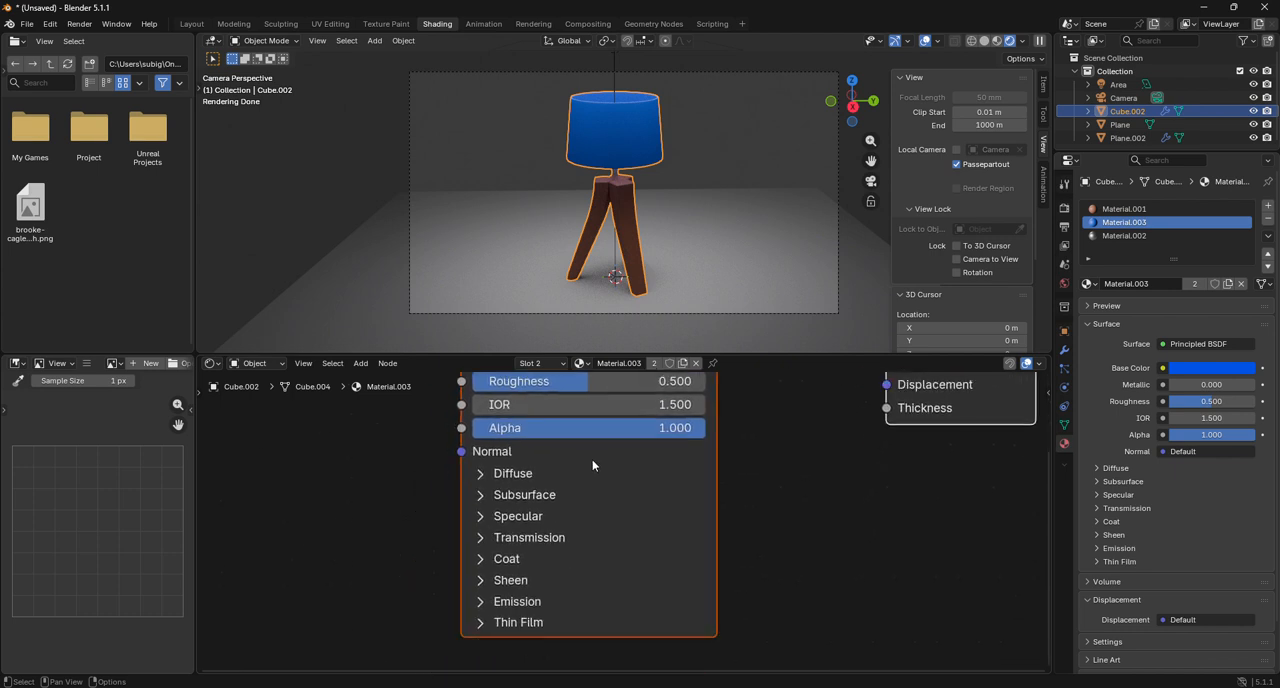
left_click(565, 495)
left_click_drag(562, 547, 705, 547)
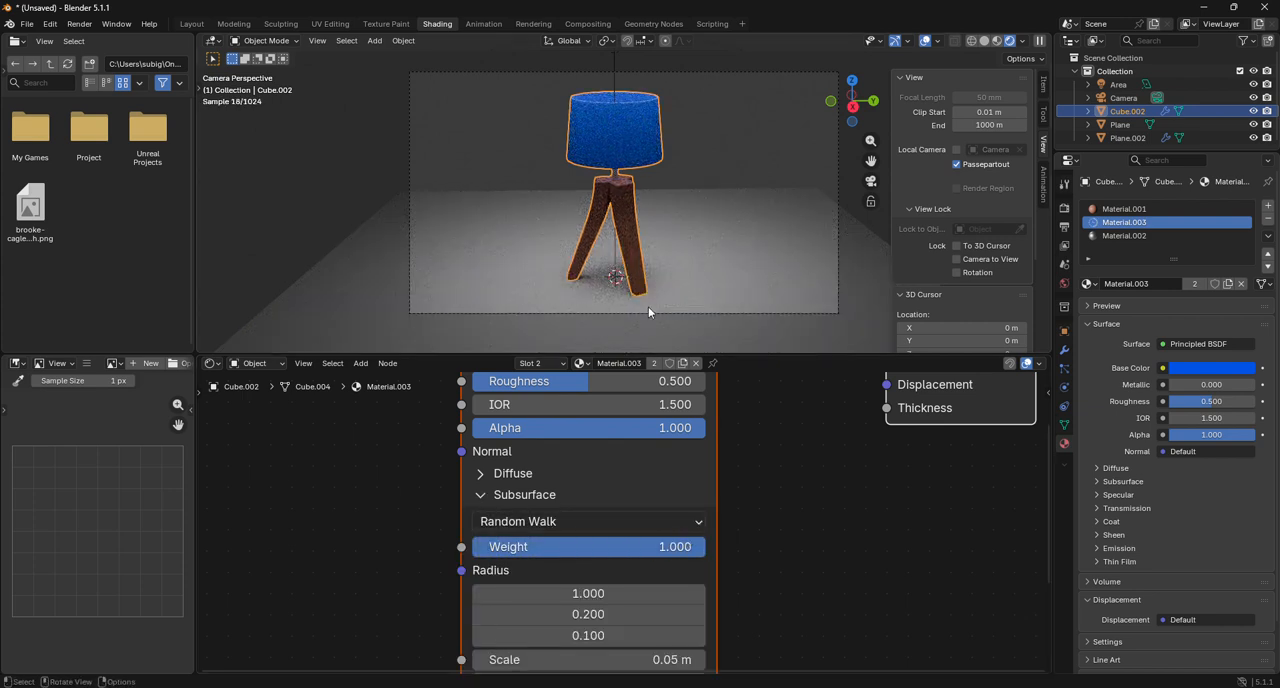
left_click(710, 153)
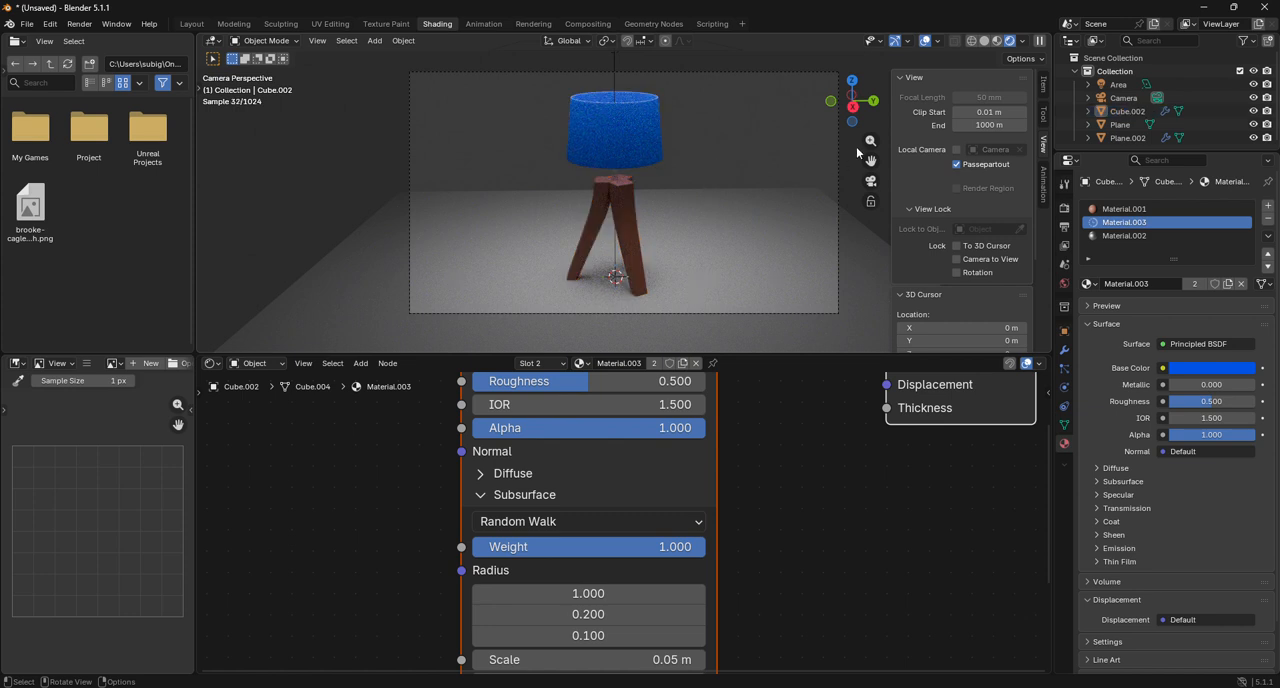
Turn on the To 3D Cursor and Camera to View locks and slightly adjust the camera angle and framing around the lamp.
left_click(968, 259)
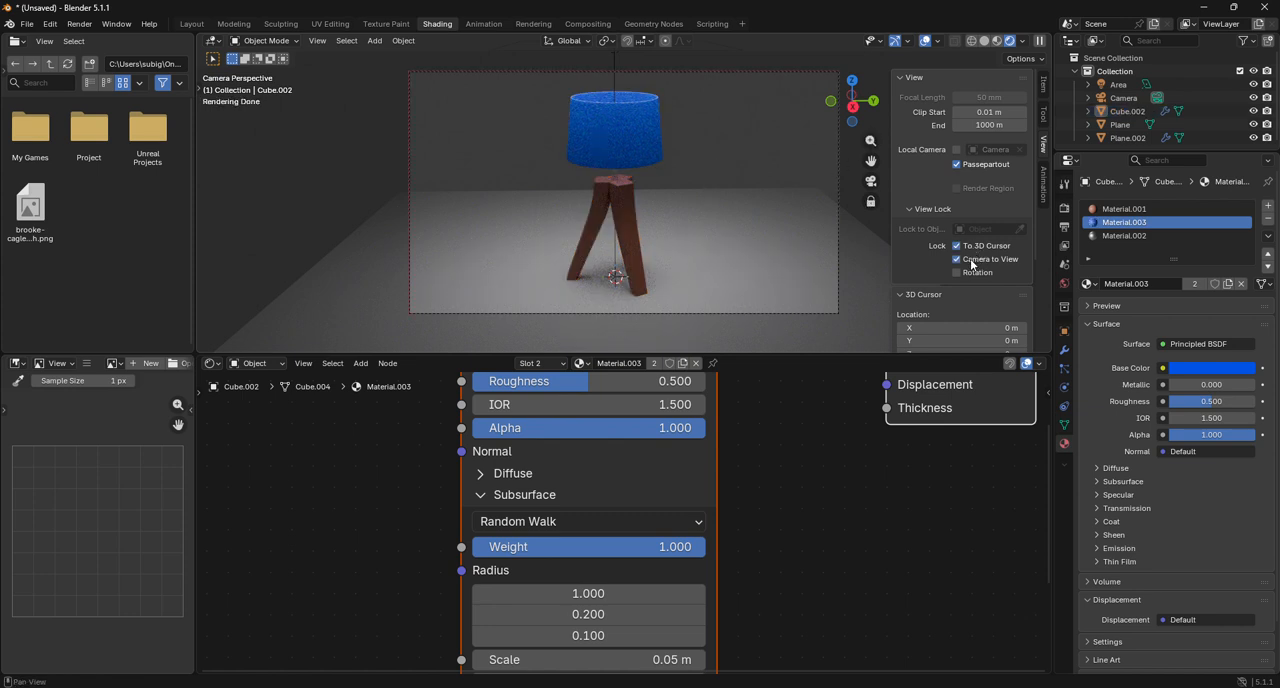
left_click_drag(852, 104, 862, 108)
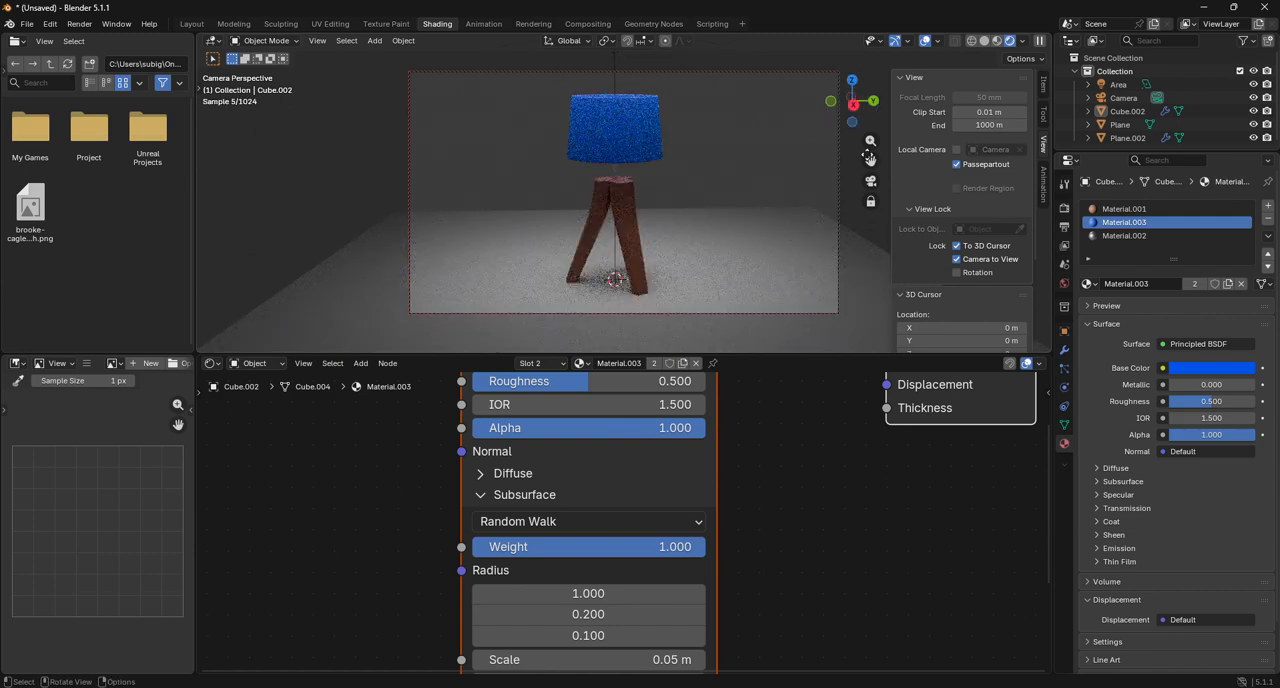
mouse_move(871, 161)
left_mouse_down()
mouse_move(871, 120)
mouse_move(871, 143)
left_mouse_up()
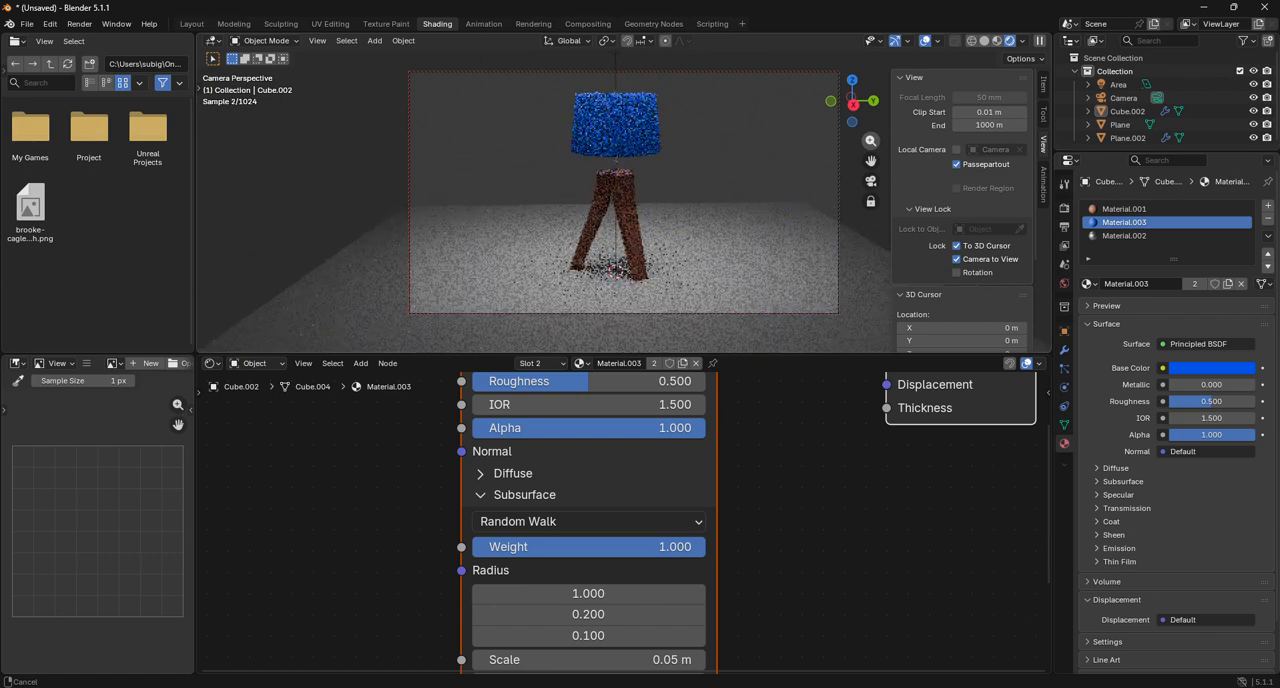
Return the viewport to Solid shading and set the Cycles render device to GPU Compute.
left_click(984, 40)
left_click(1064, 208)
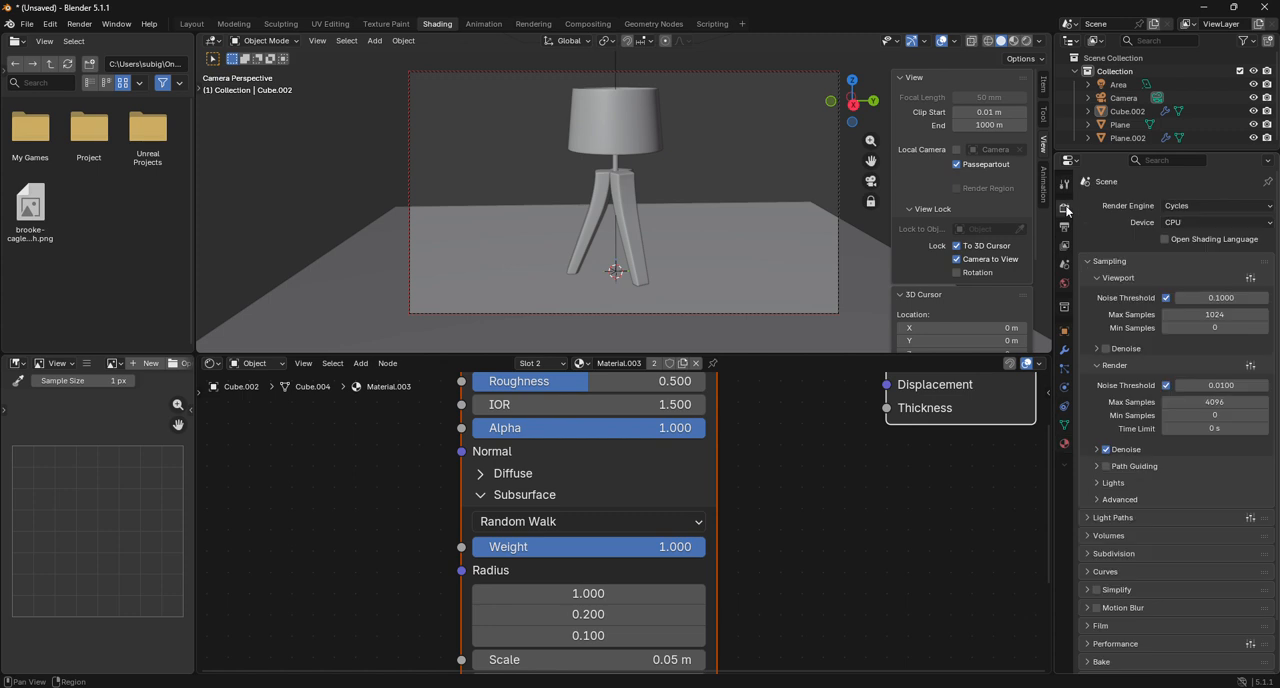
left_click(1169, 223)
left_click(1179, 248)
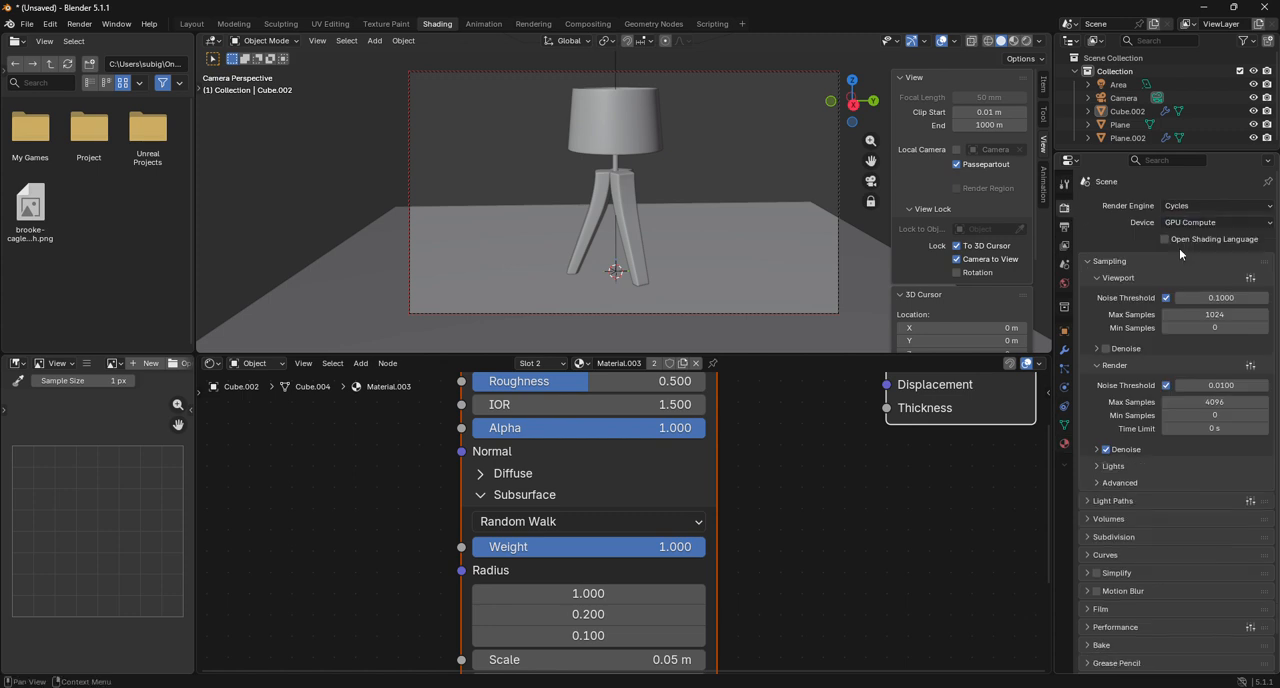
Set the render resolution to 1080 × 1080 px, release the To 3D Cursor and Camera to View locks, and show the whole camera frame.
left_click(1064, 227)
left_click_drag(1214, 223, 1122, 223)
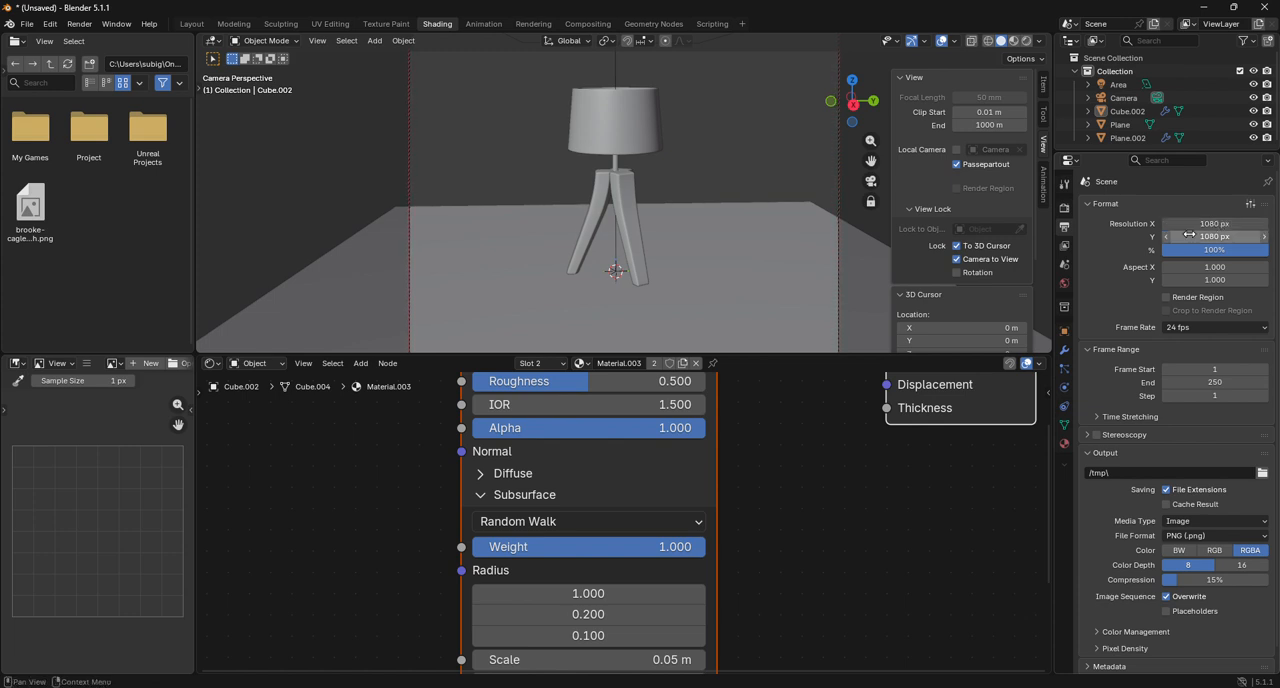
left_click(959, 245)
left_click(957, 255)
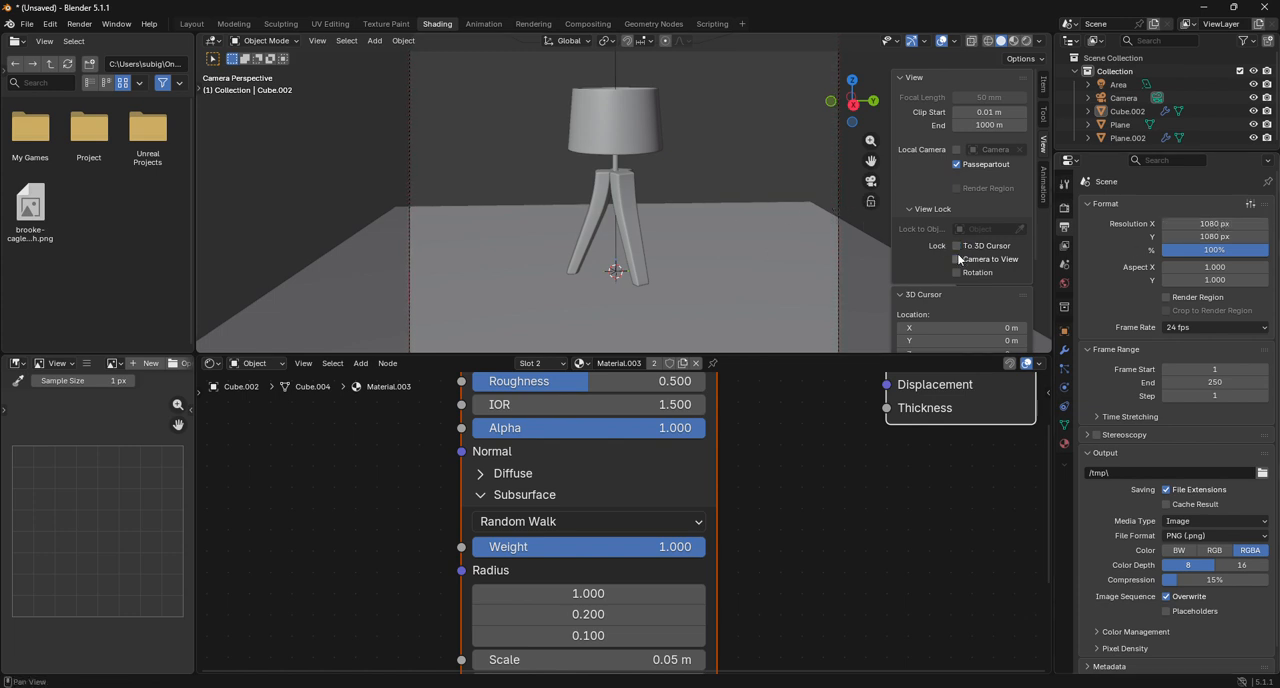
left_click_drag(870, 142, 870, 182)
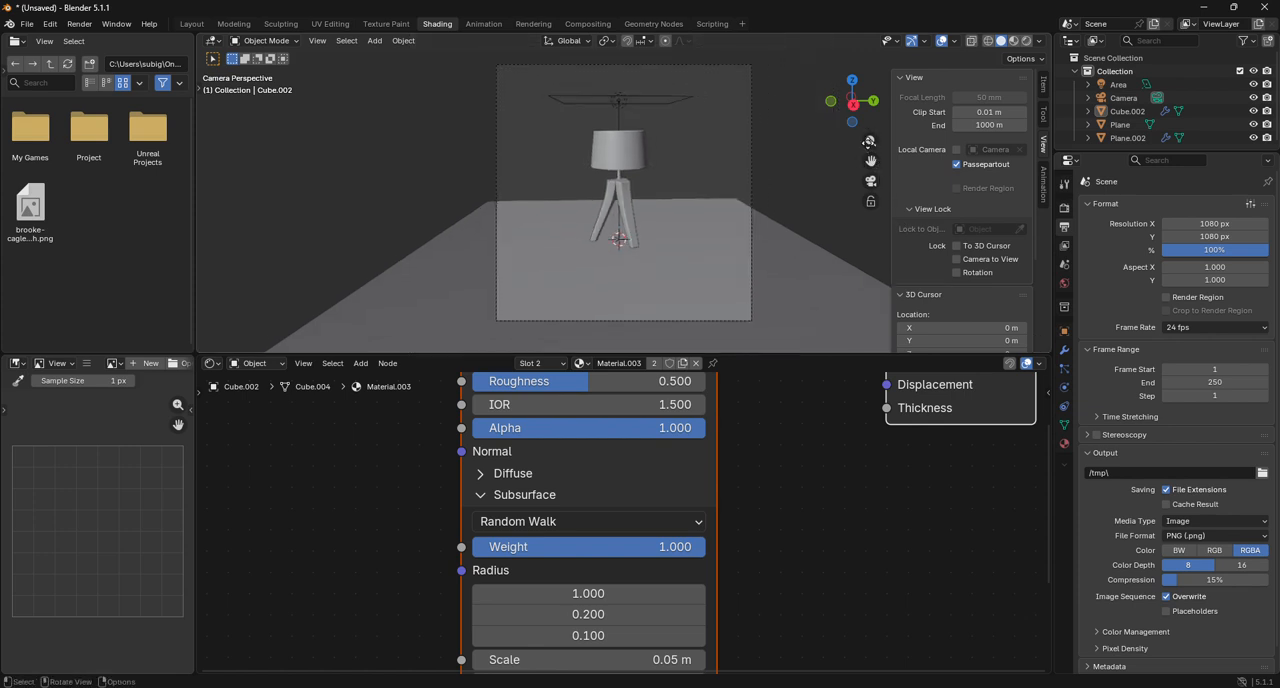
Re-enable the view locks, reframe the camera closer to the lamp from a corner angle, and release both locks again.
left_click(960, 246)
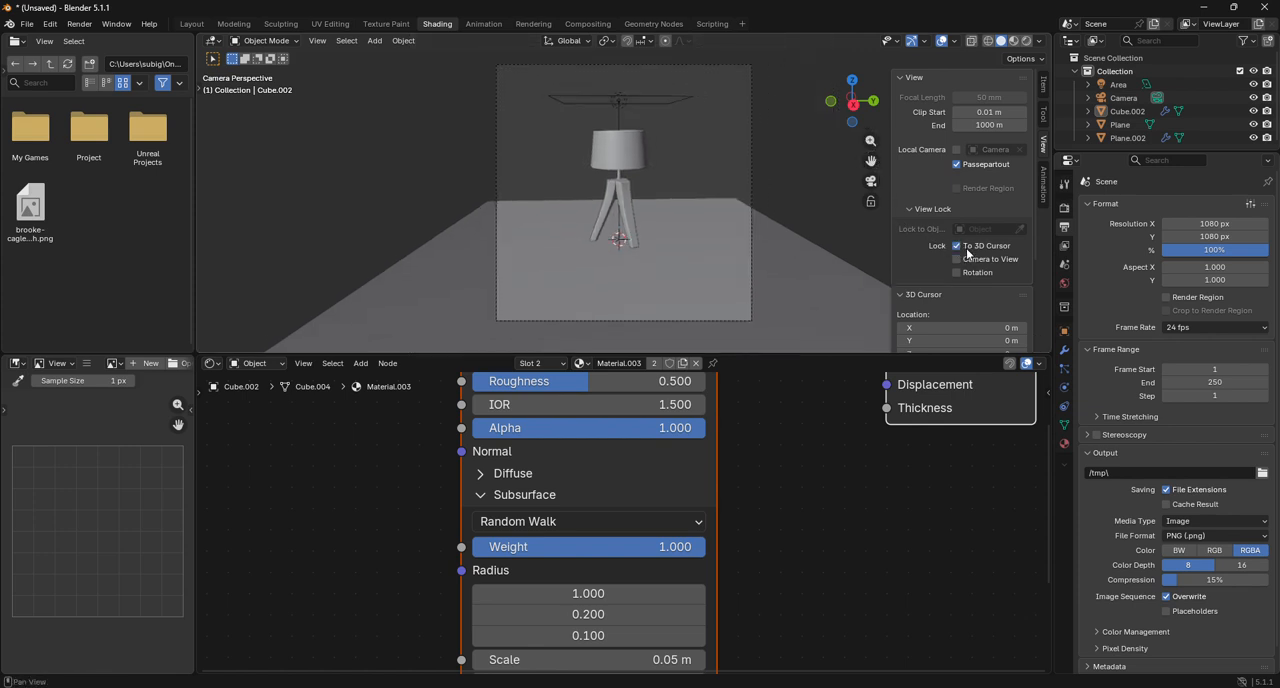
left_click(966, 259)
left_click_drag(870, 142, 872, 170)
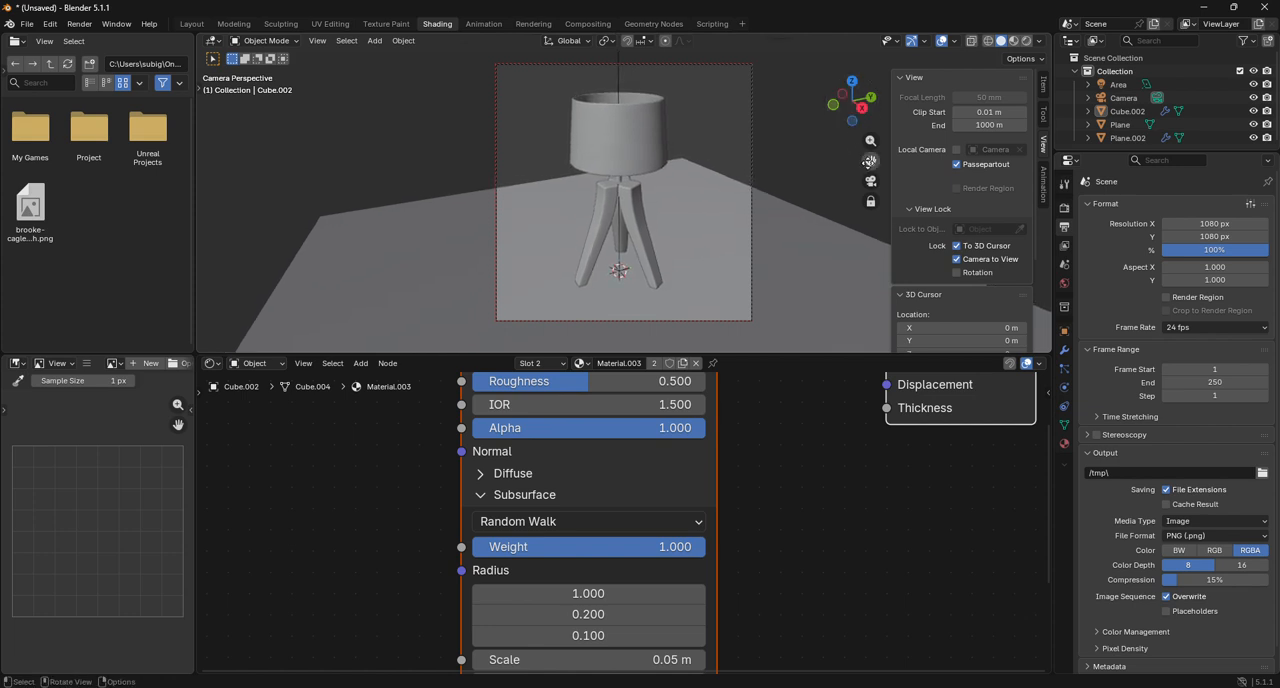
left_click(981, 259)
Switch the viewport to Rendered shading and inspect the tops of the lamp legs up close.
scroll(711, 223, "up", 8)
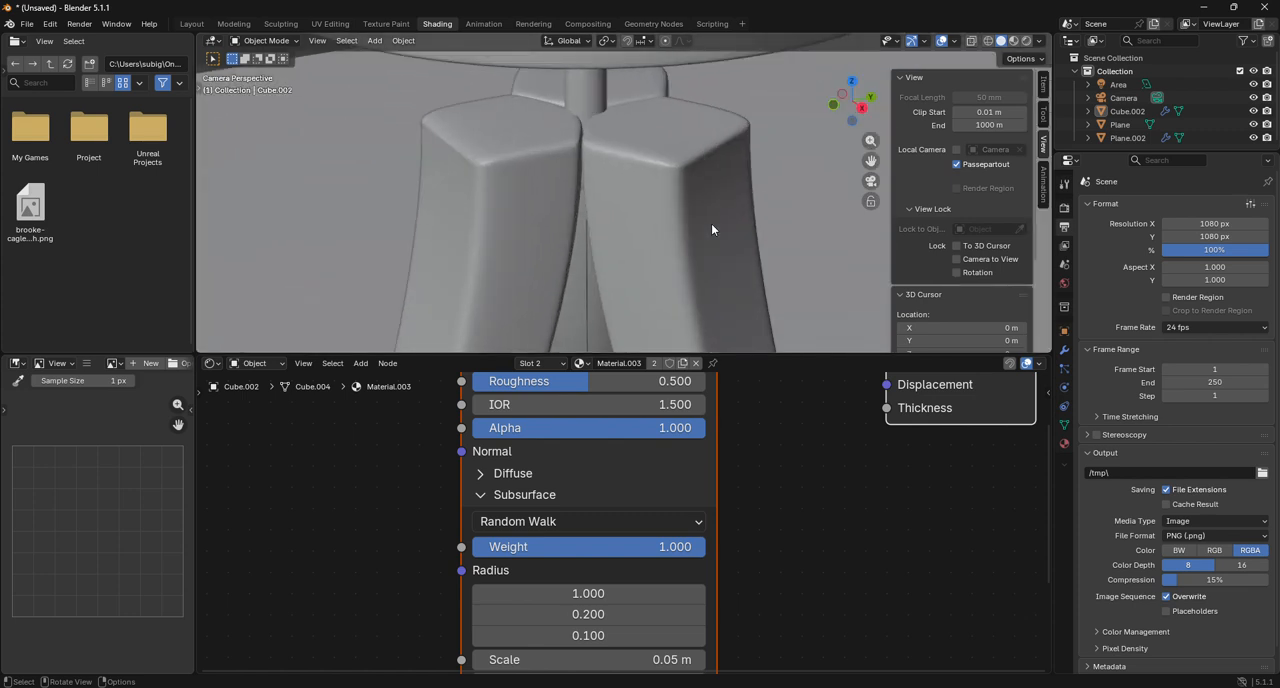
scroll(711, 223, "down", 8)
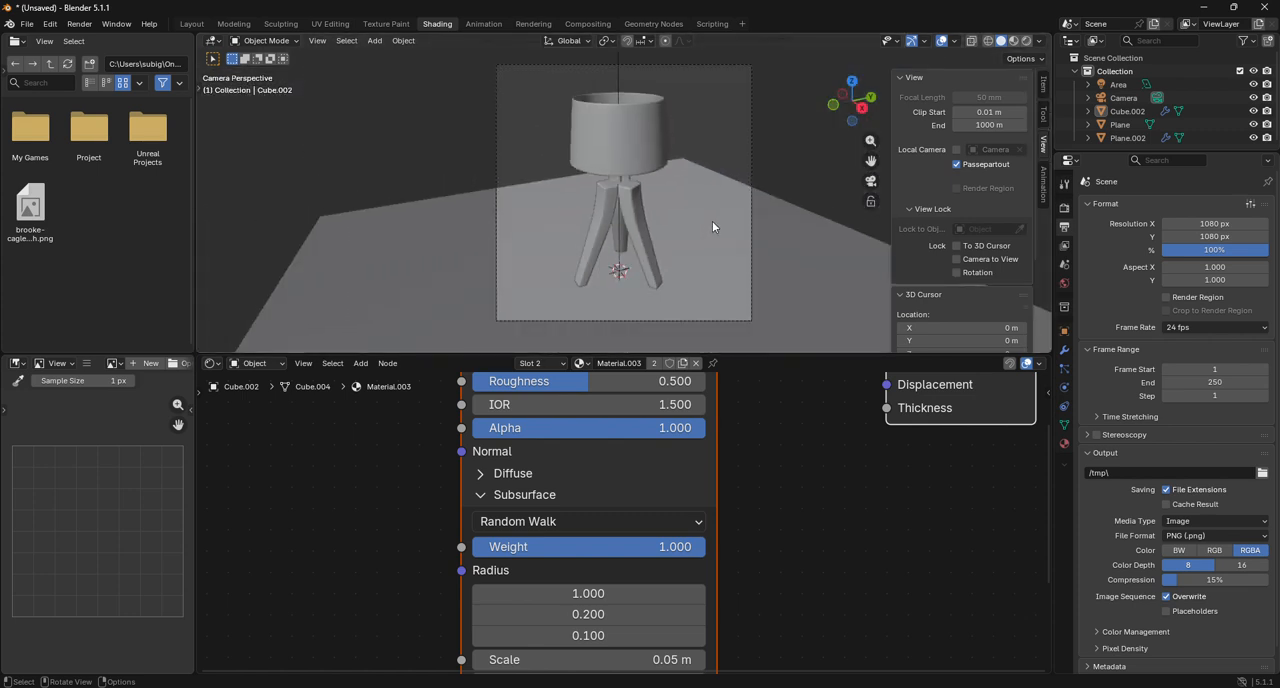
left_click(1026, 41)
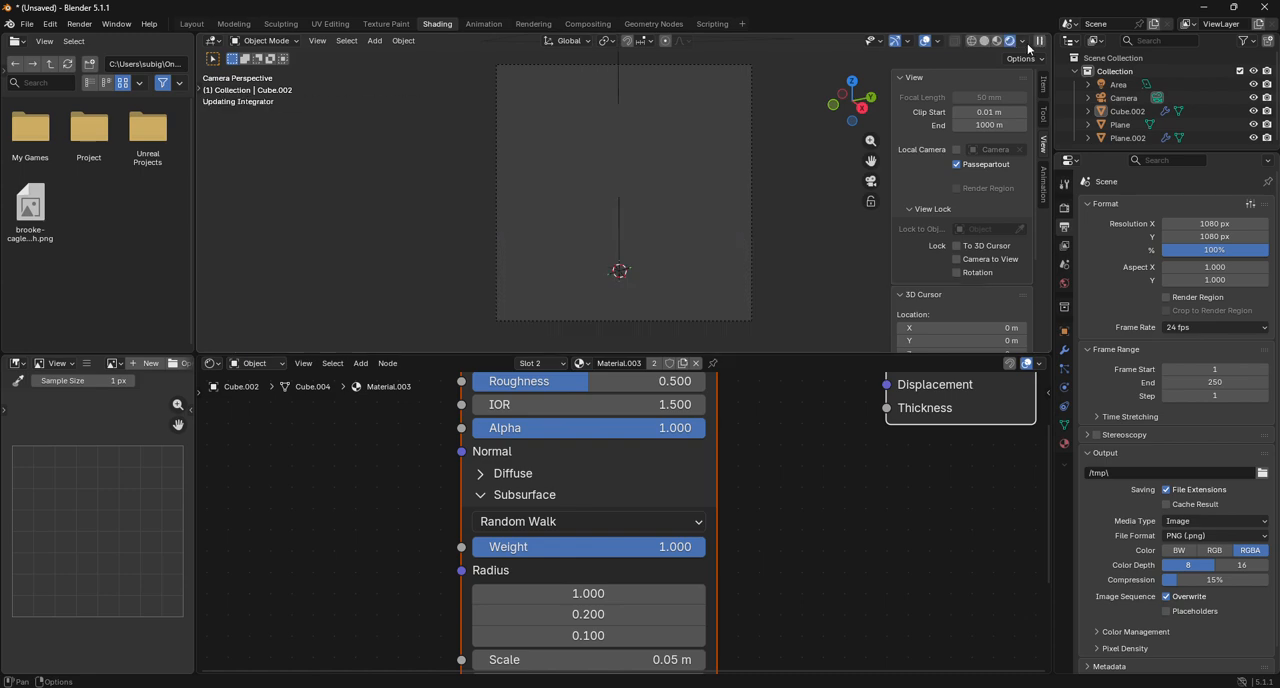
scroll(608, 218, "up", 10)
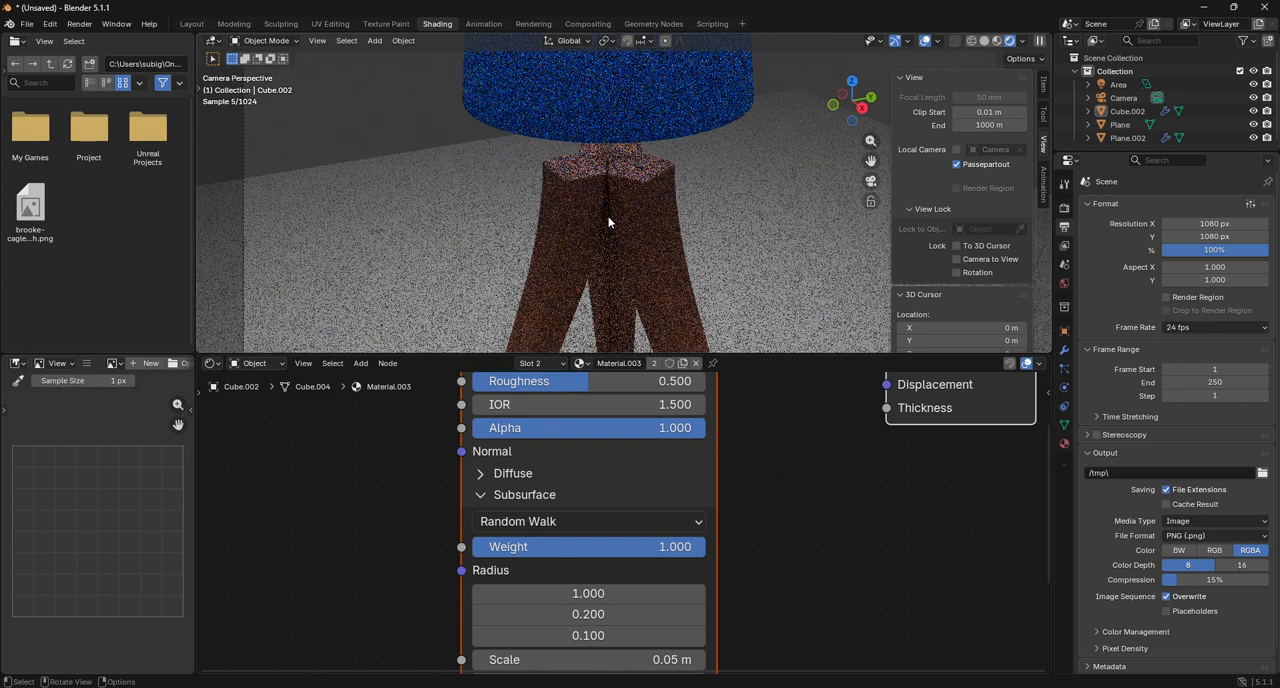
Select the lamp's Material.001 and brighten the Color Ramp's end stop to a lighter salmon.
left_click(665, 222)
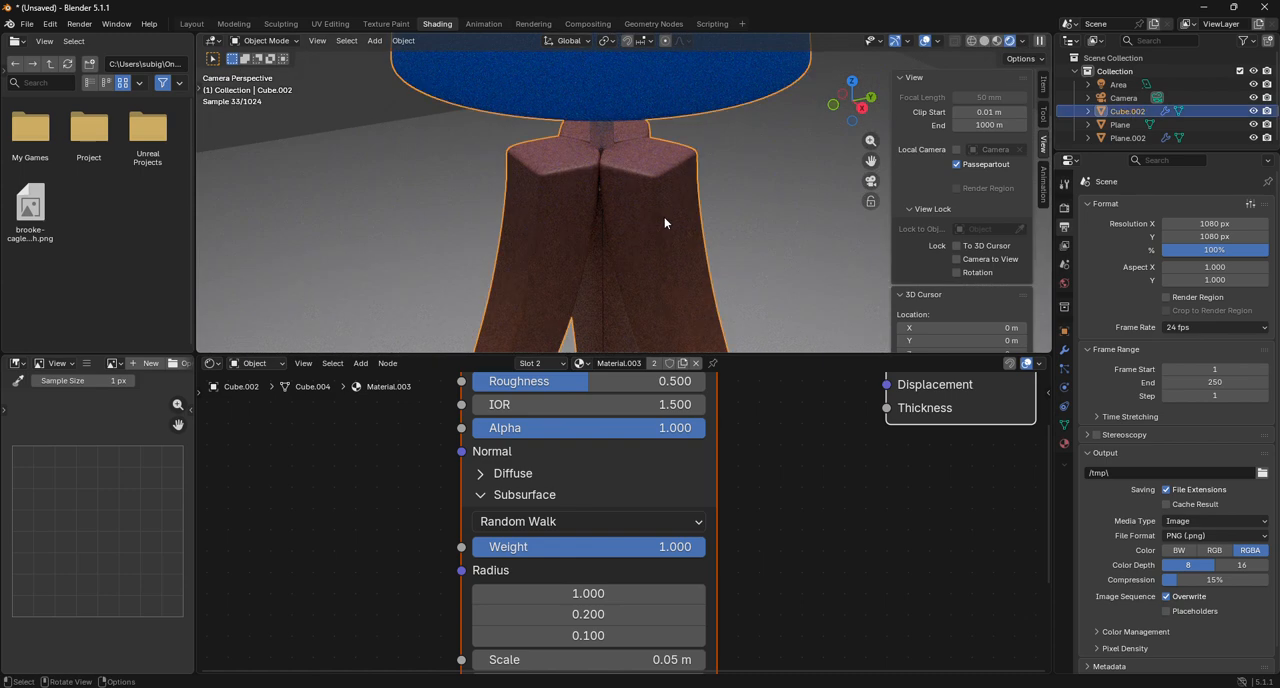
left_click(1064, 443)
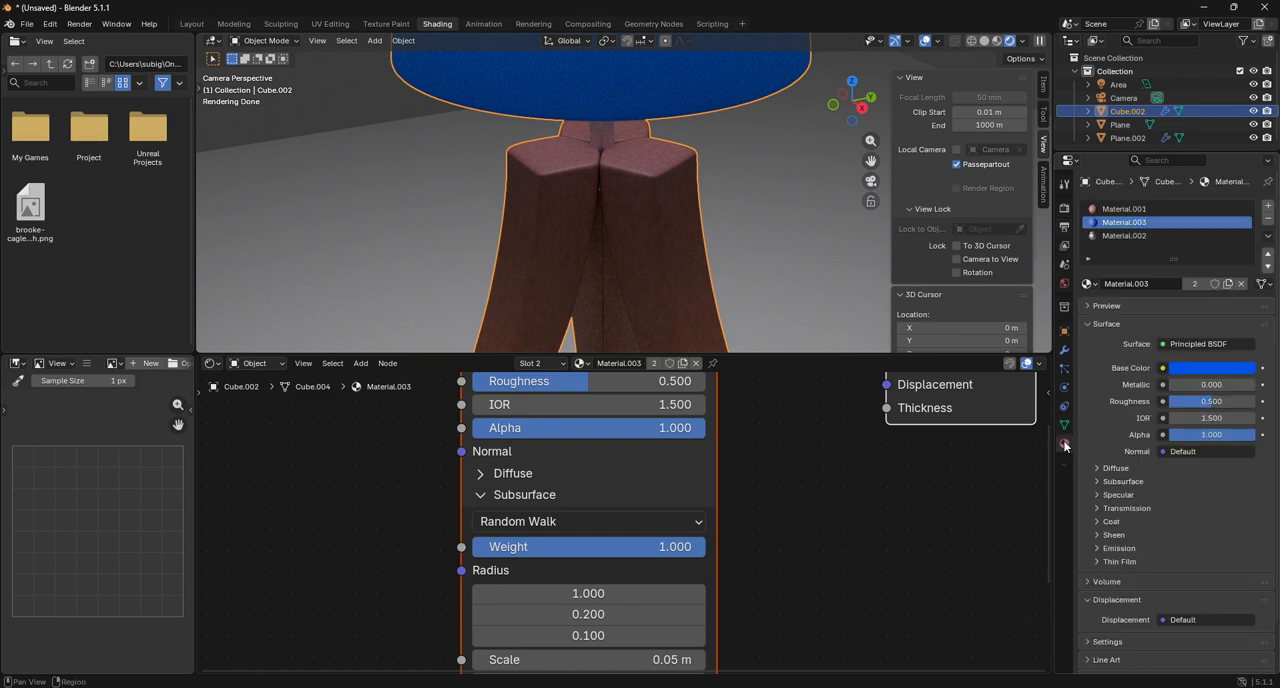
left_click(1115, 210)
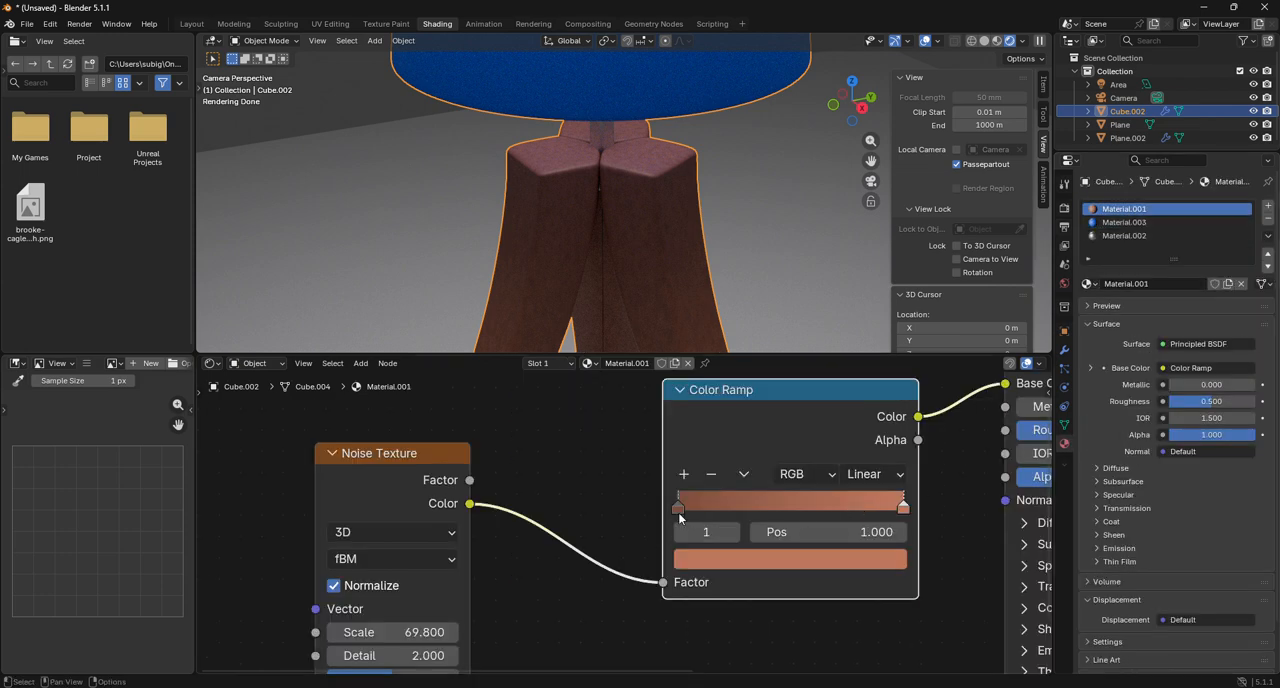
left_click(724, 562)
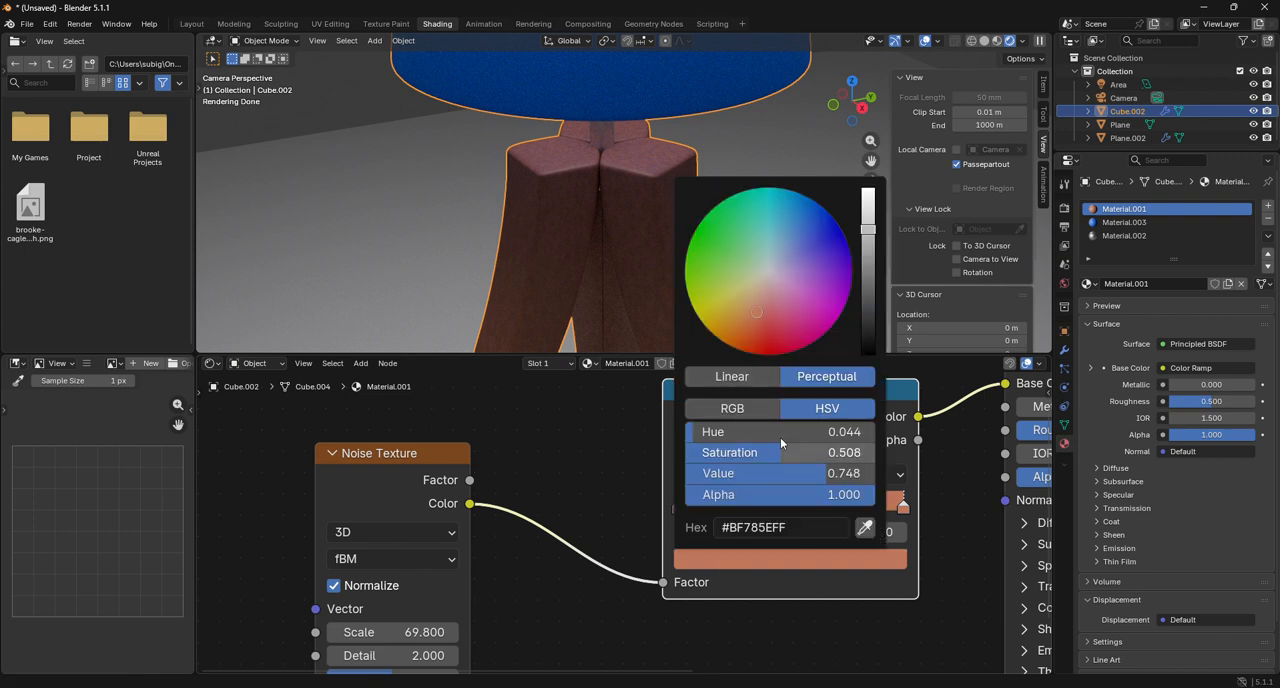
left_click_drag(866, 232, 866, 208)
left_click(638, 453)
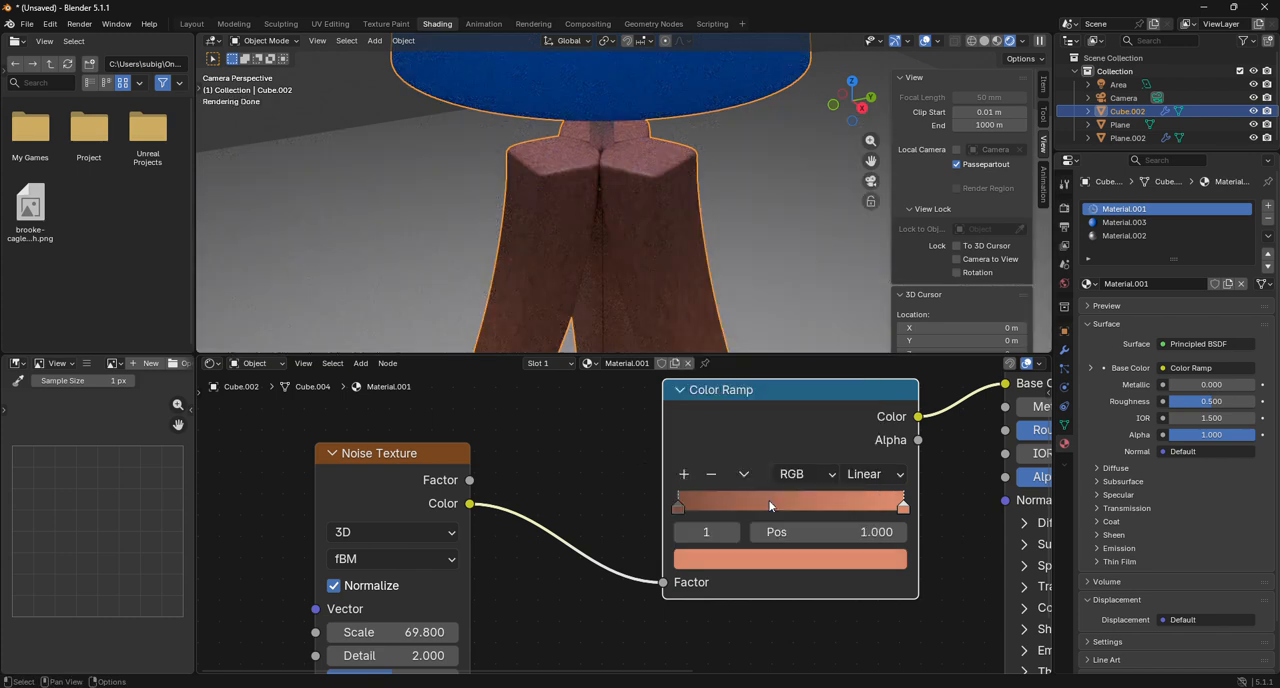
Lighten the Color Ramp's stop 0 to a salmon brown slightly darker than the end stop, checking the legs in the render.
left_click(680, 532)
left_click(707, 565)
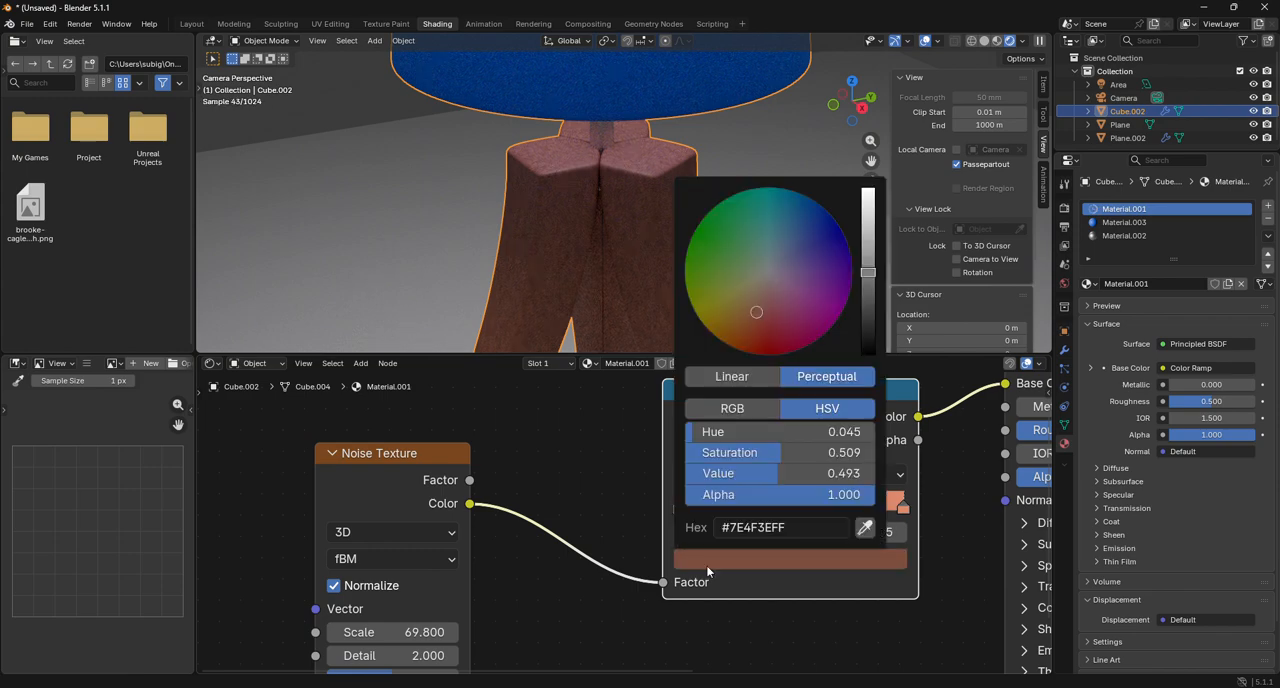
left_click_drag(770, 473, 836, 473)
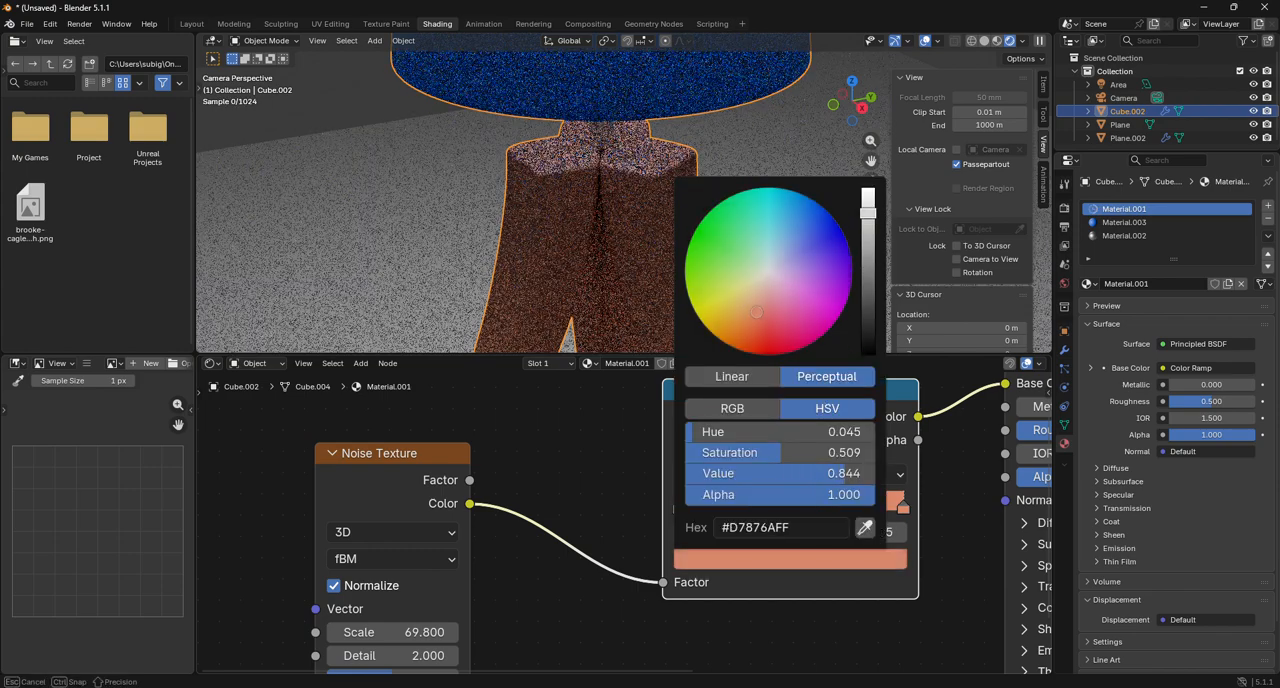
left_click_drag(868, 213, 867, 207)
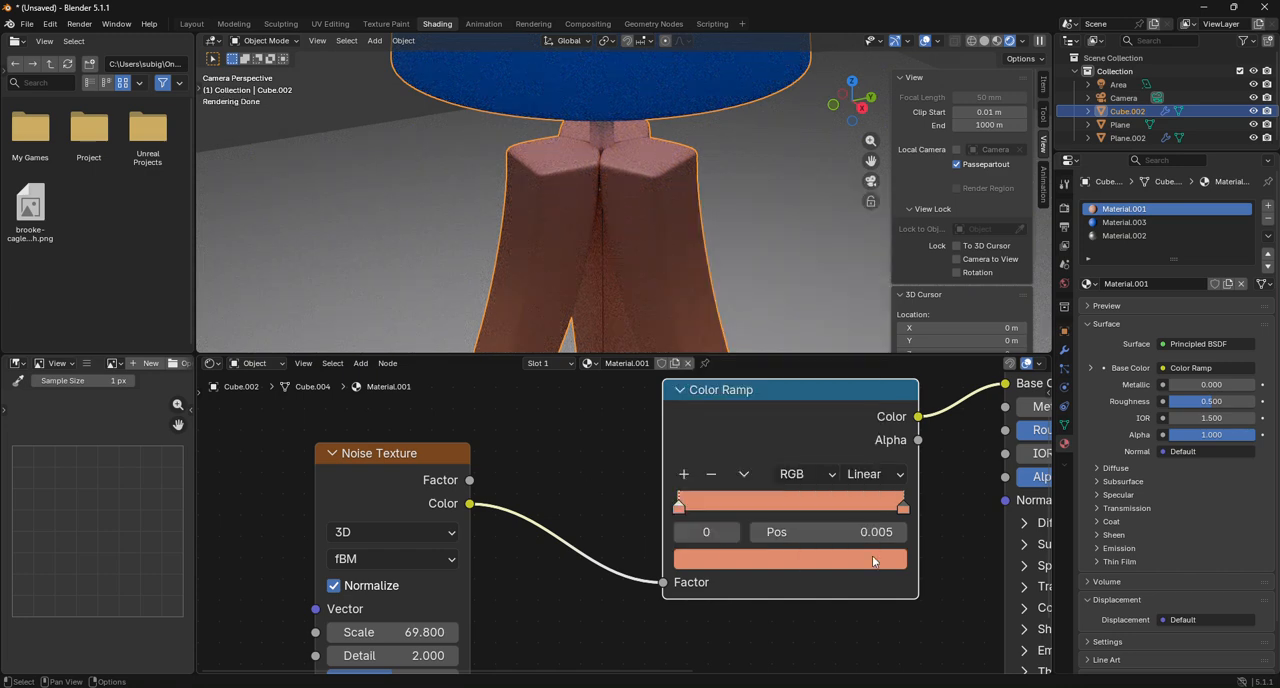
left_click(710, 567)
left_click_drag(871, 203, 875, 240)
middle_click_drag(557, 532, 598, 478)
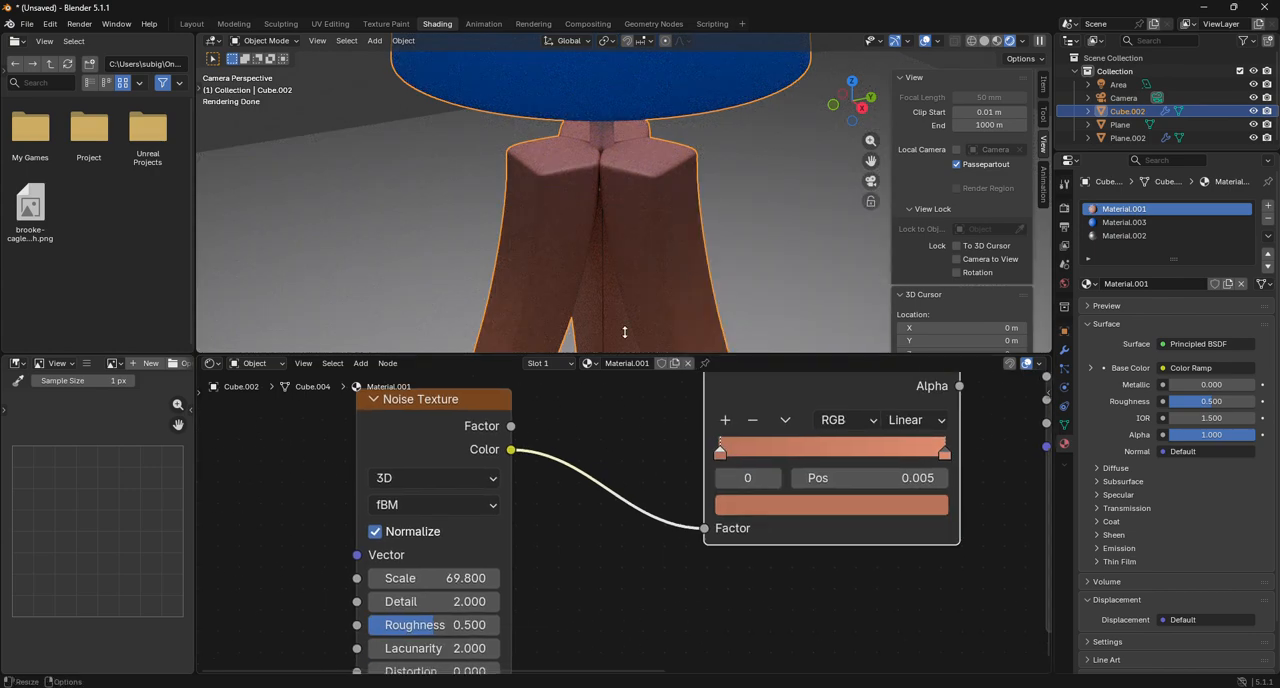
scroll(617, 262, "up", 7)
scroll(636, 266, "down", 5)
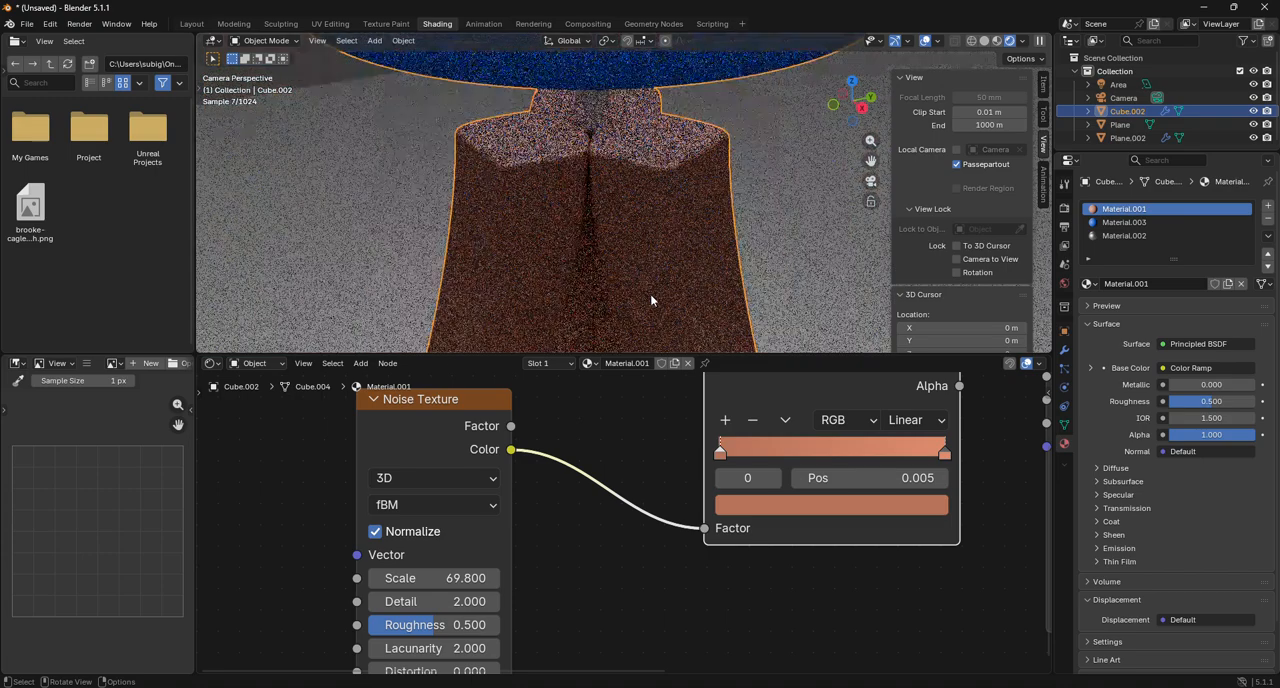
Set the roughness of Material.001 to 0.664 on the Principled BSDF and check the whole lamp.
middle_click_drag(794, 413, 476, 510)
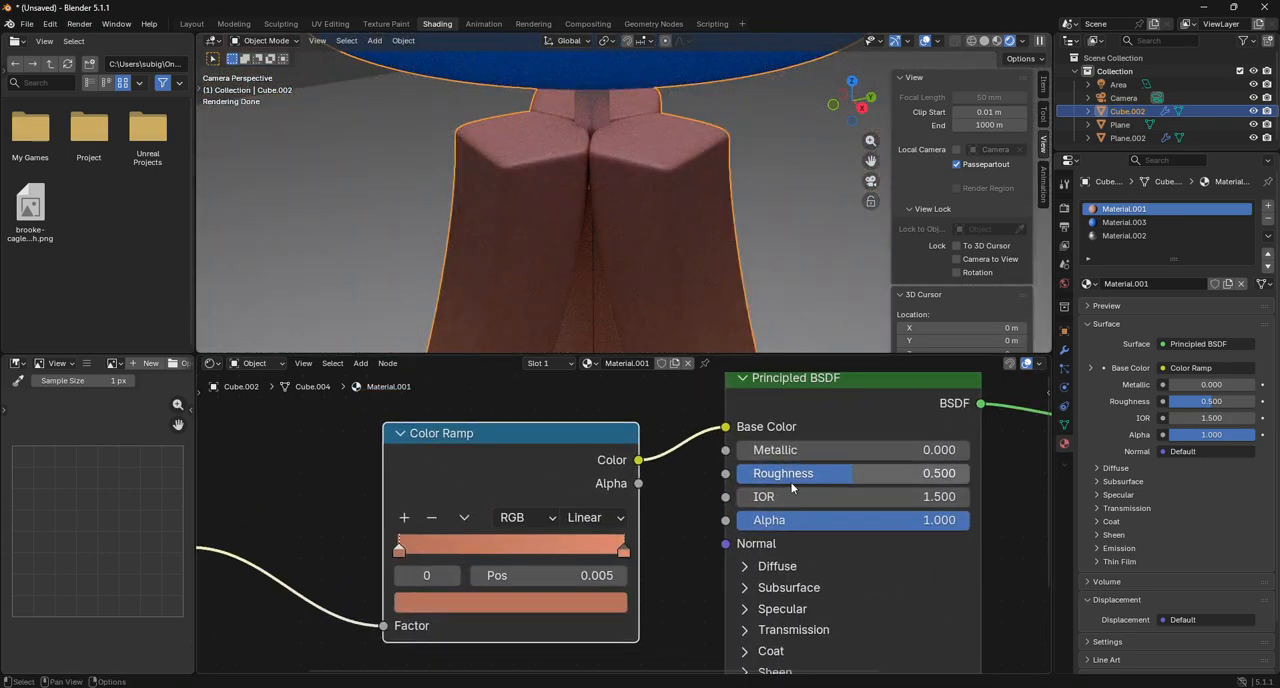
mouse_move(895, 473)
left_mouse_down()
mouse_move(874, 473)
mouse_move(891, 475)
left_mouse_up()
left_click(803, 236)
scroll(803, 236, "down", 7)
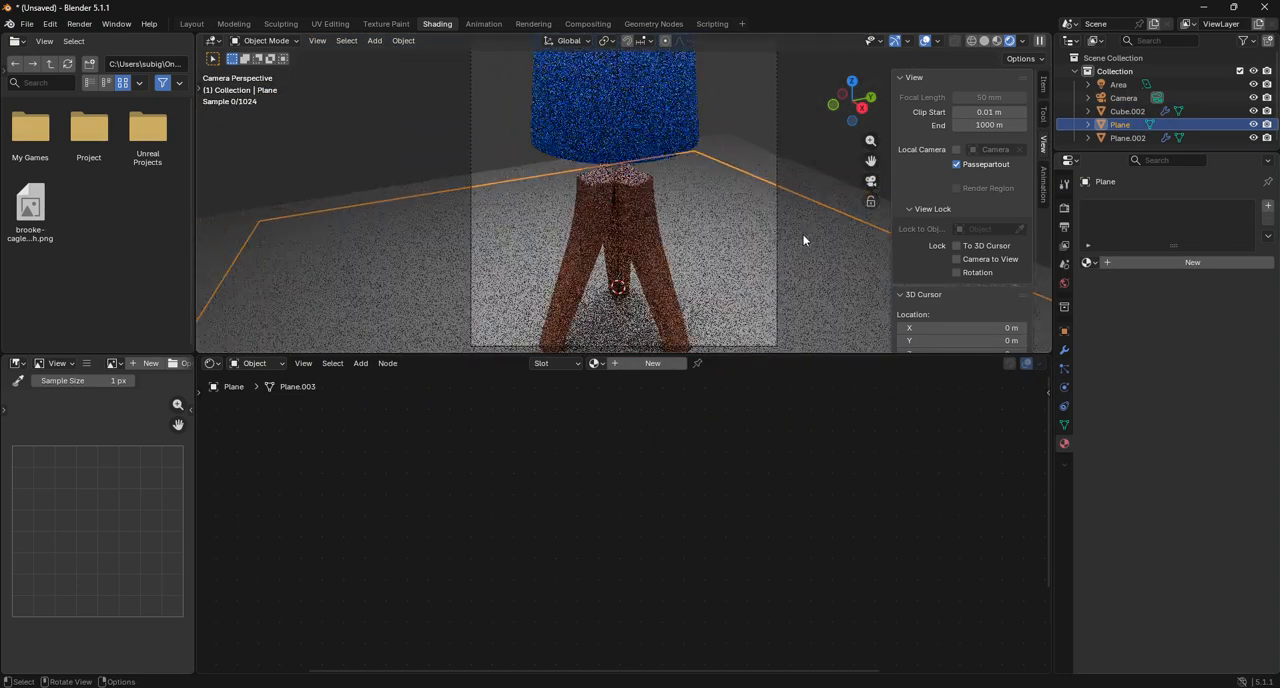
left_click(670, 124)
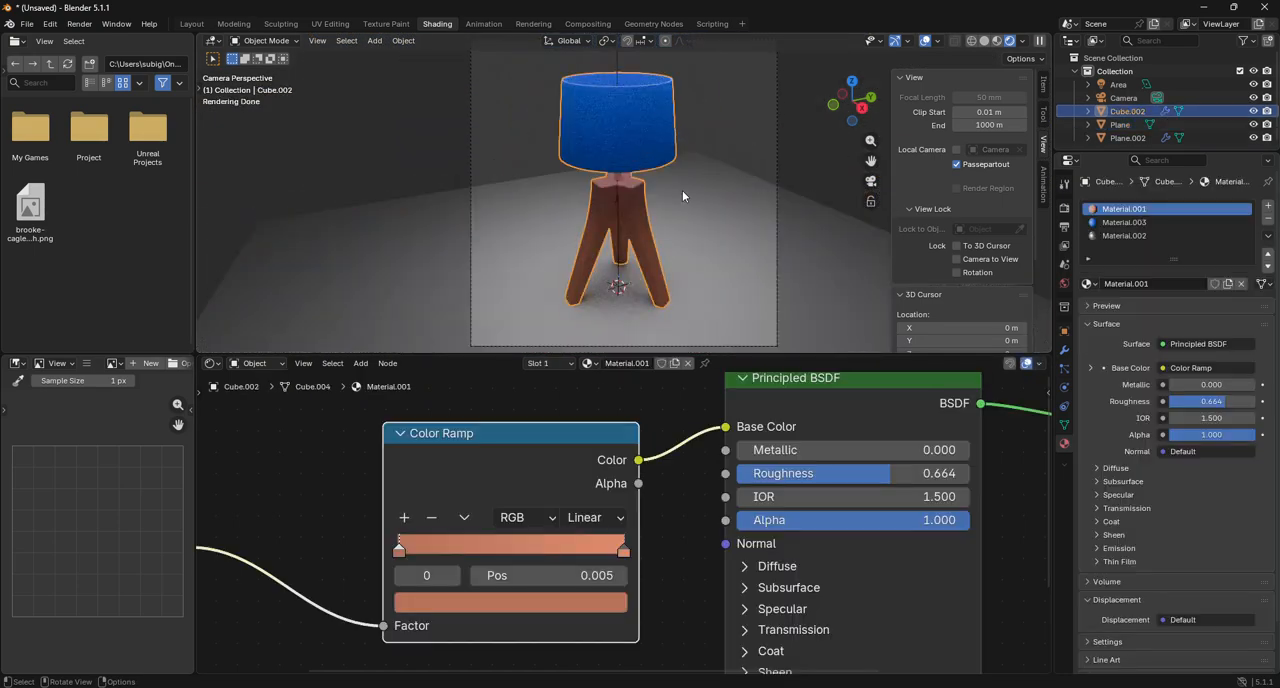
scroll(723, 449, "down", 4)
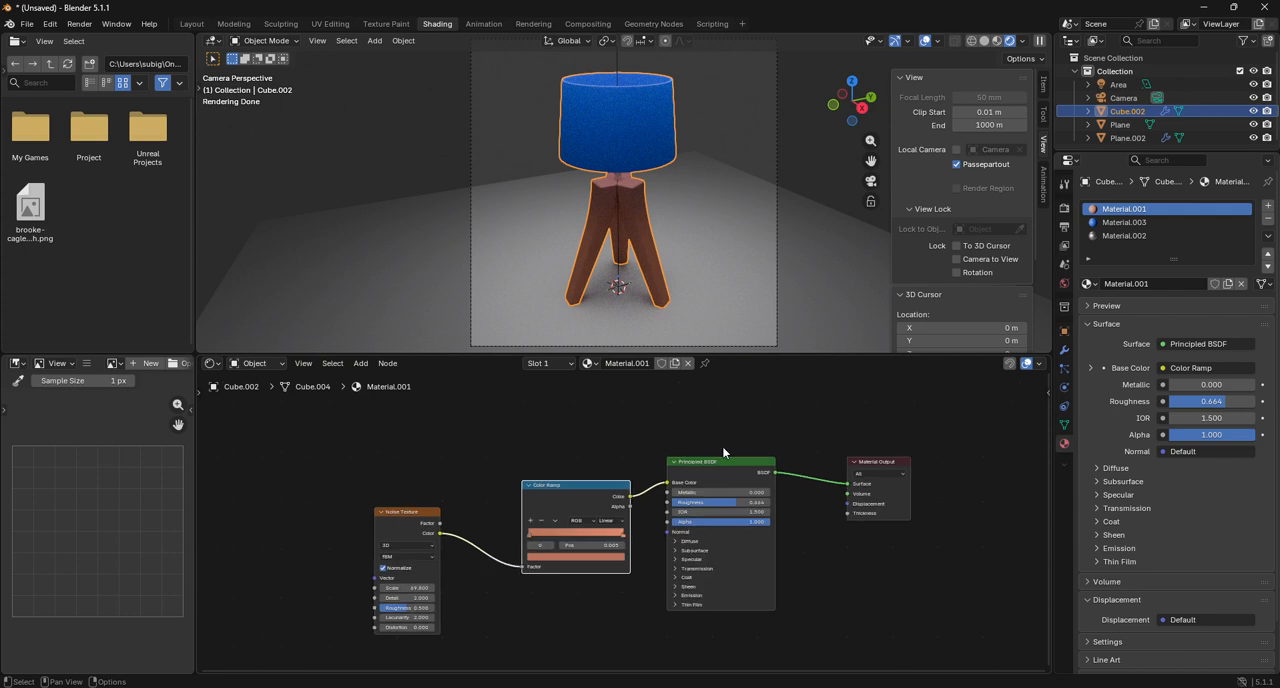
Select the ground plane, switch to the Layout workspace and open the plane in Edit Mode through the camera view.
left_click(789, 186)
left_click(813, 177)
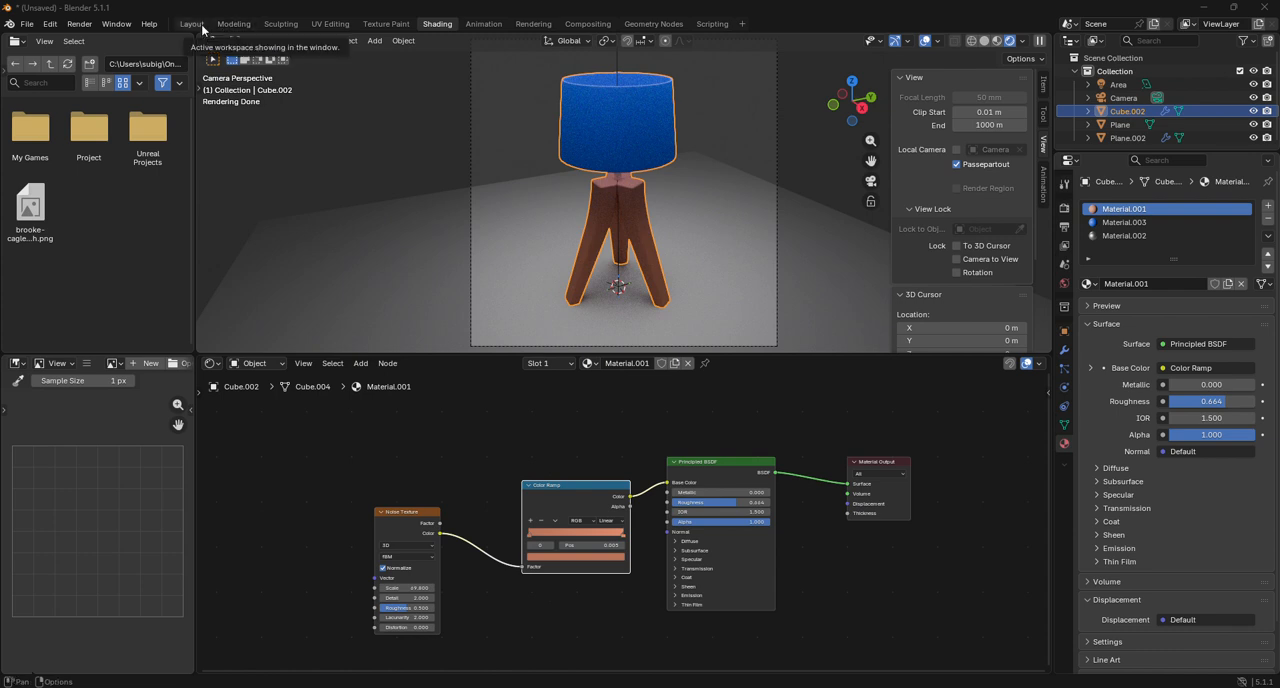
left_click(736, 150)
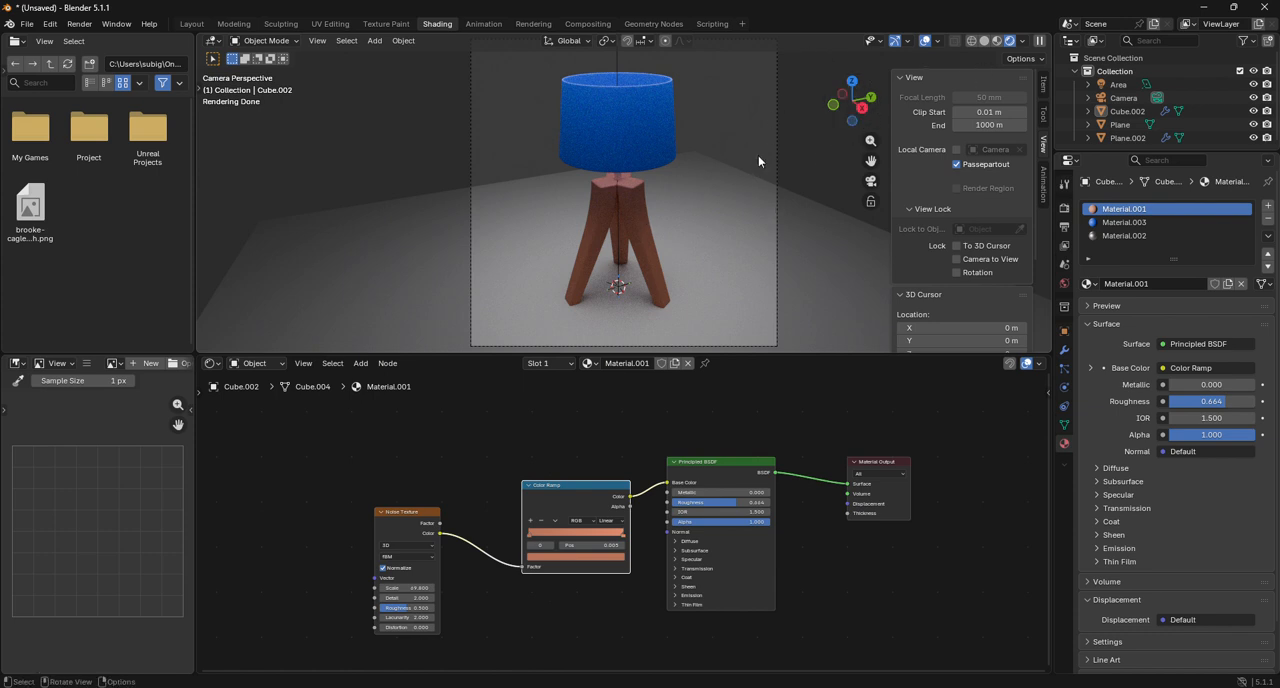
left_click(472, 237)
left_click(368, 233)
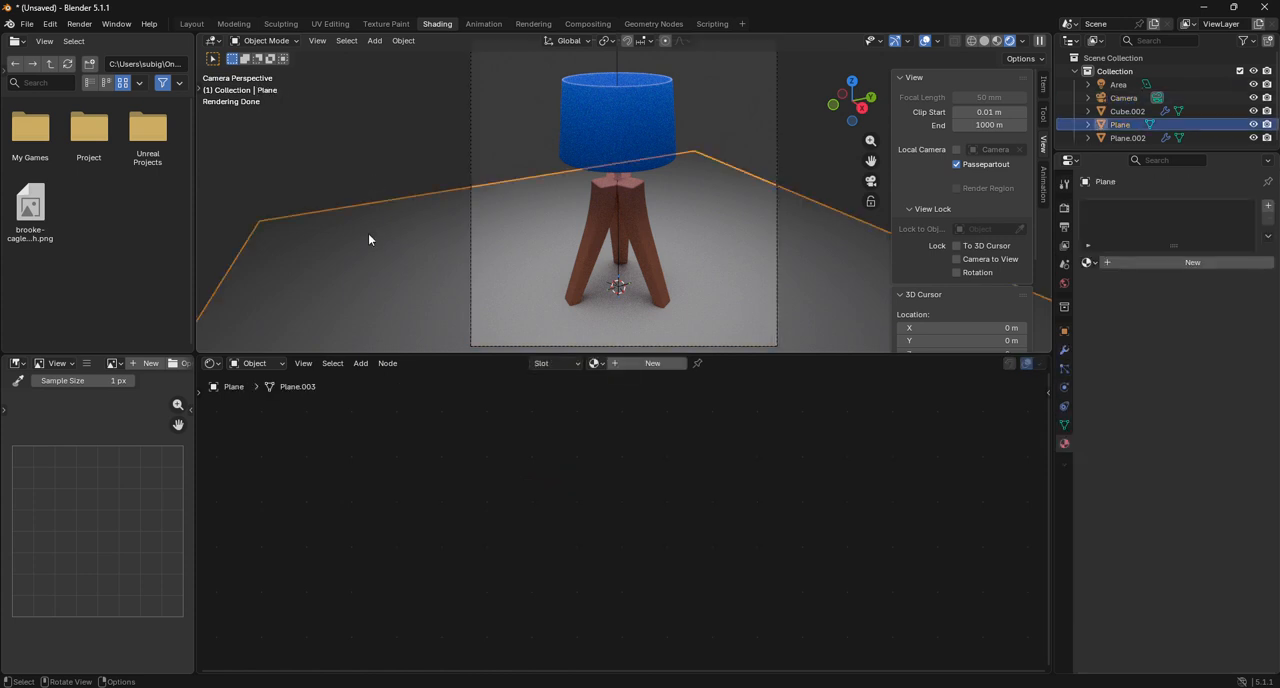
left_click(199, 29)
left_click(52, 27)
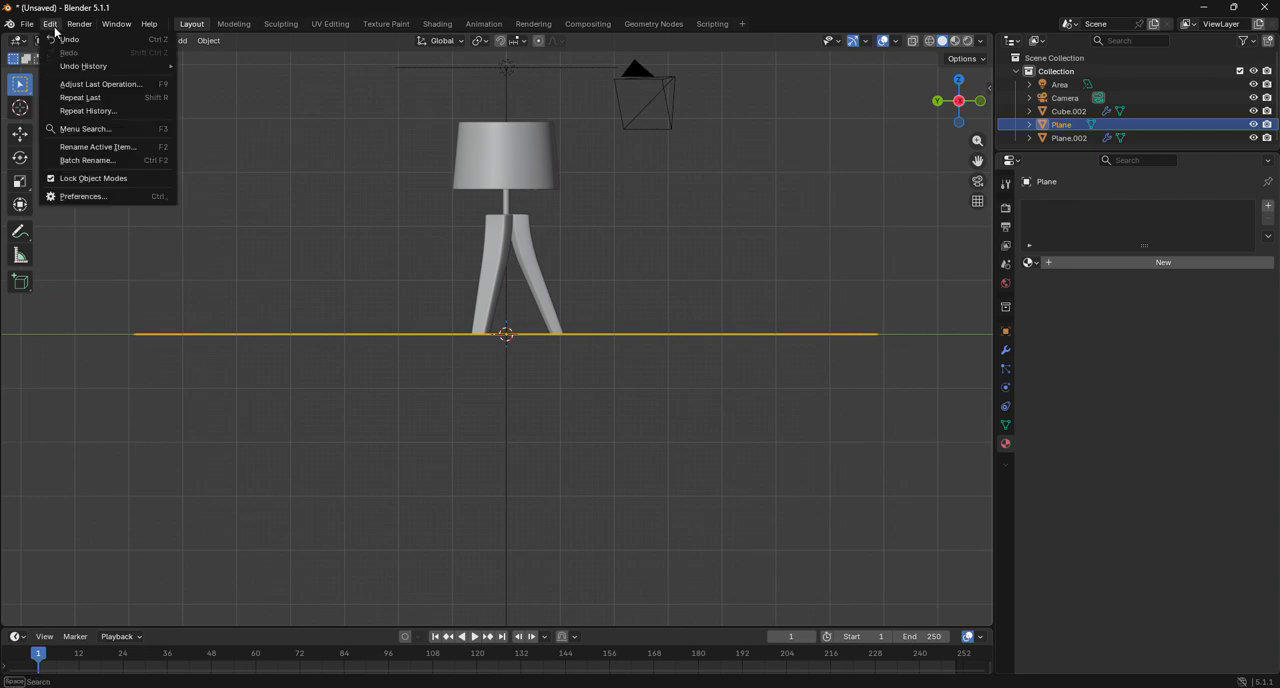
left_click(50, 24)
left_click(65, 40)
left_click(74, 72)
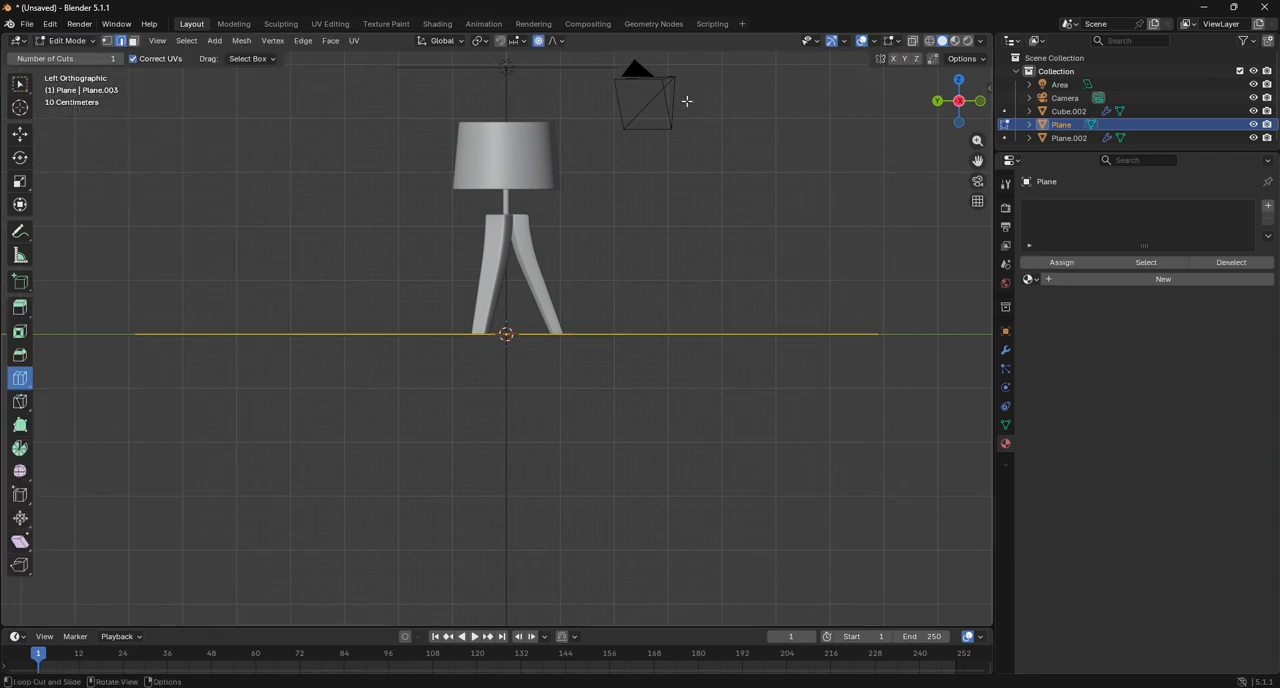
left_click(977, 181)
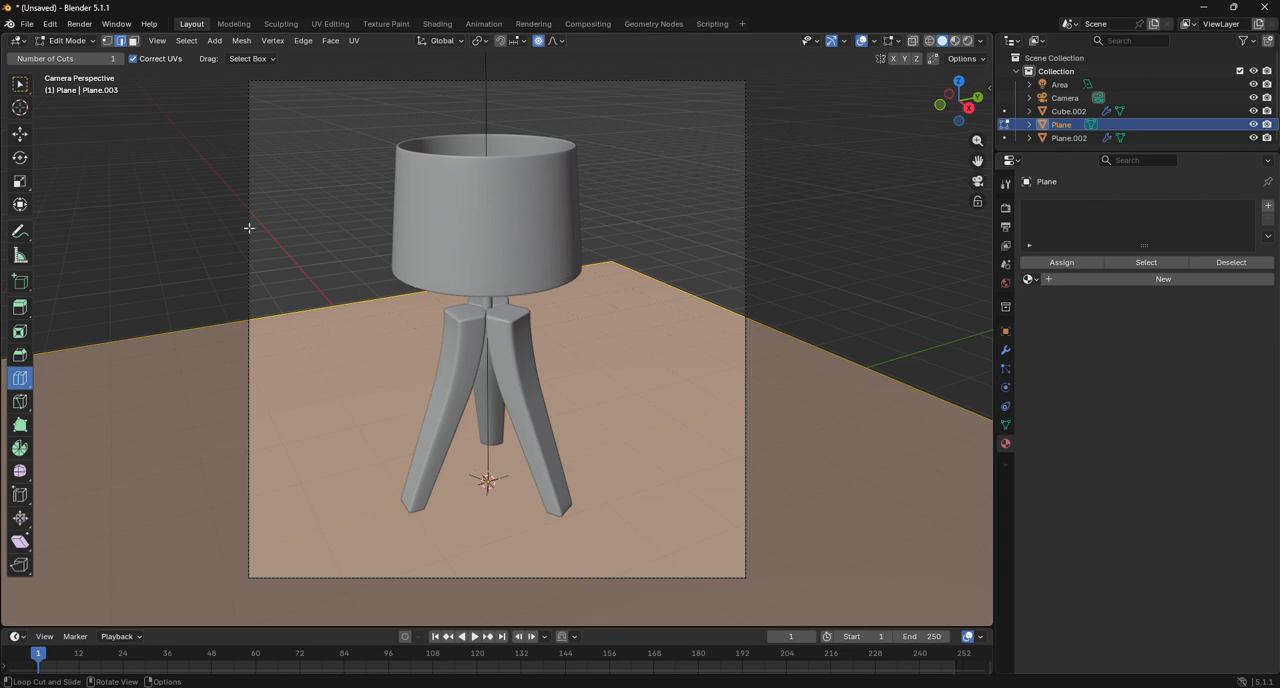
Activate the Move tool and select the ground plane's two back edges.
left_click(29, 143)
left_click(606, 232)
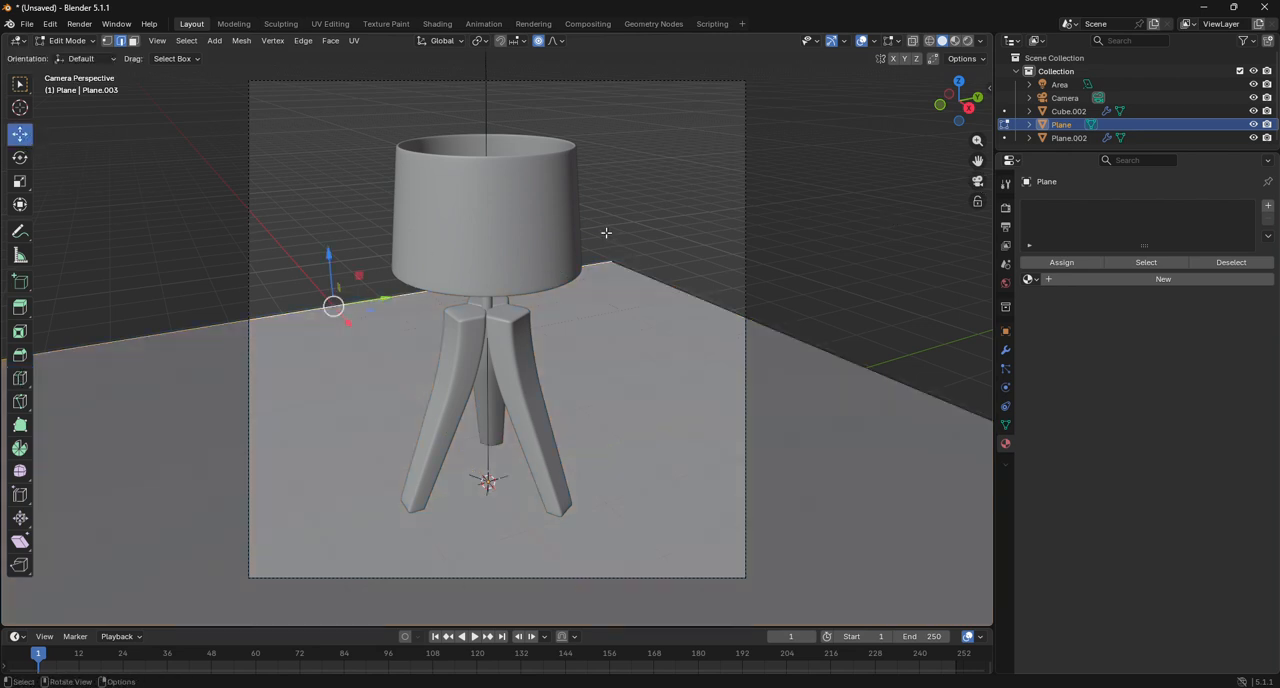
left_click(640, 275, "shift")
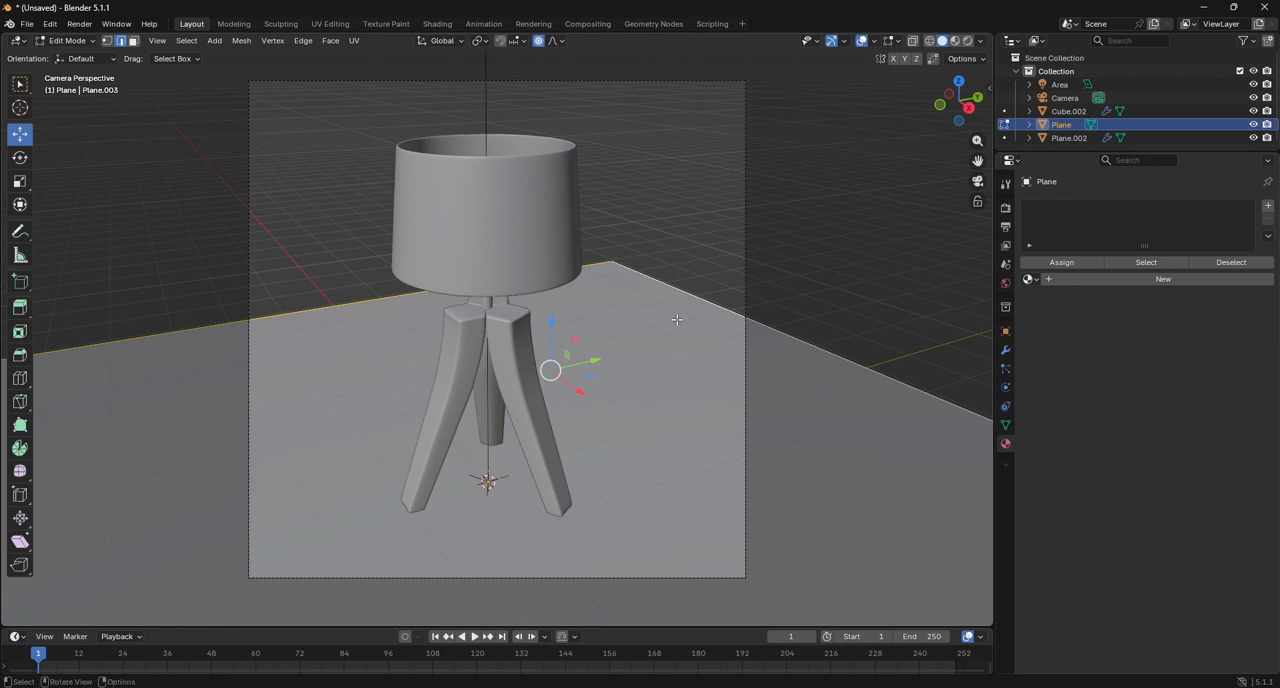
key("g")
key("z")
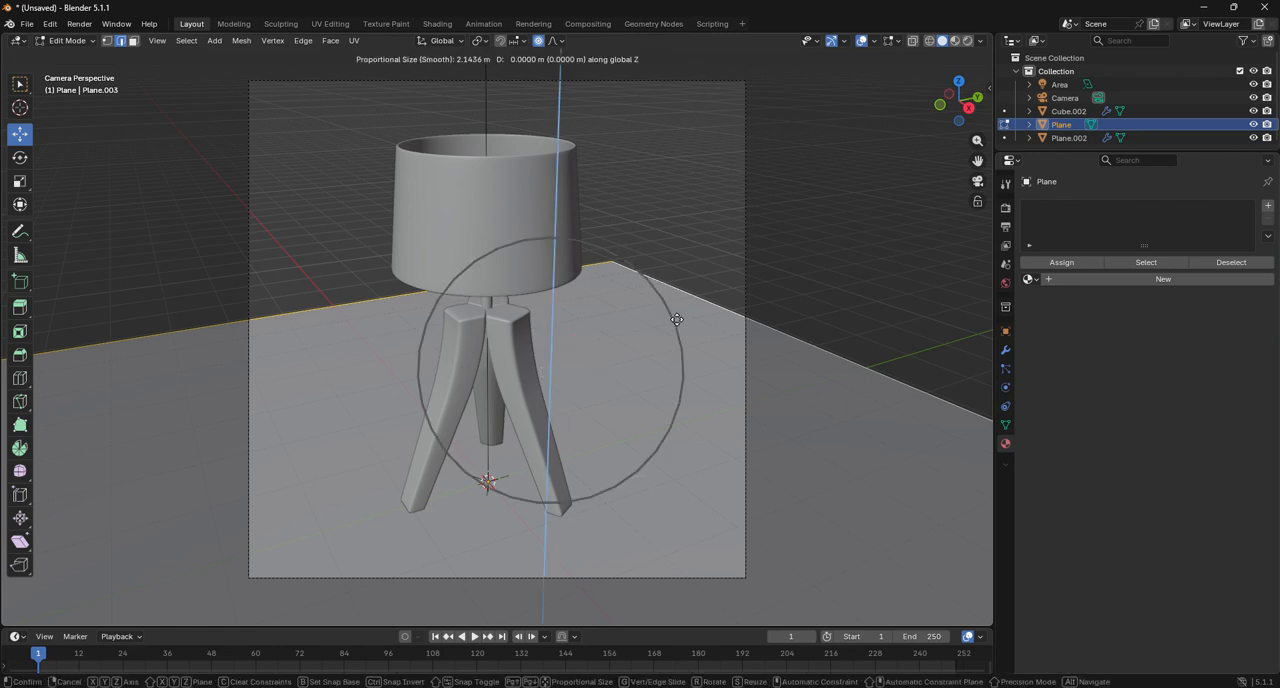
key("Escape")
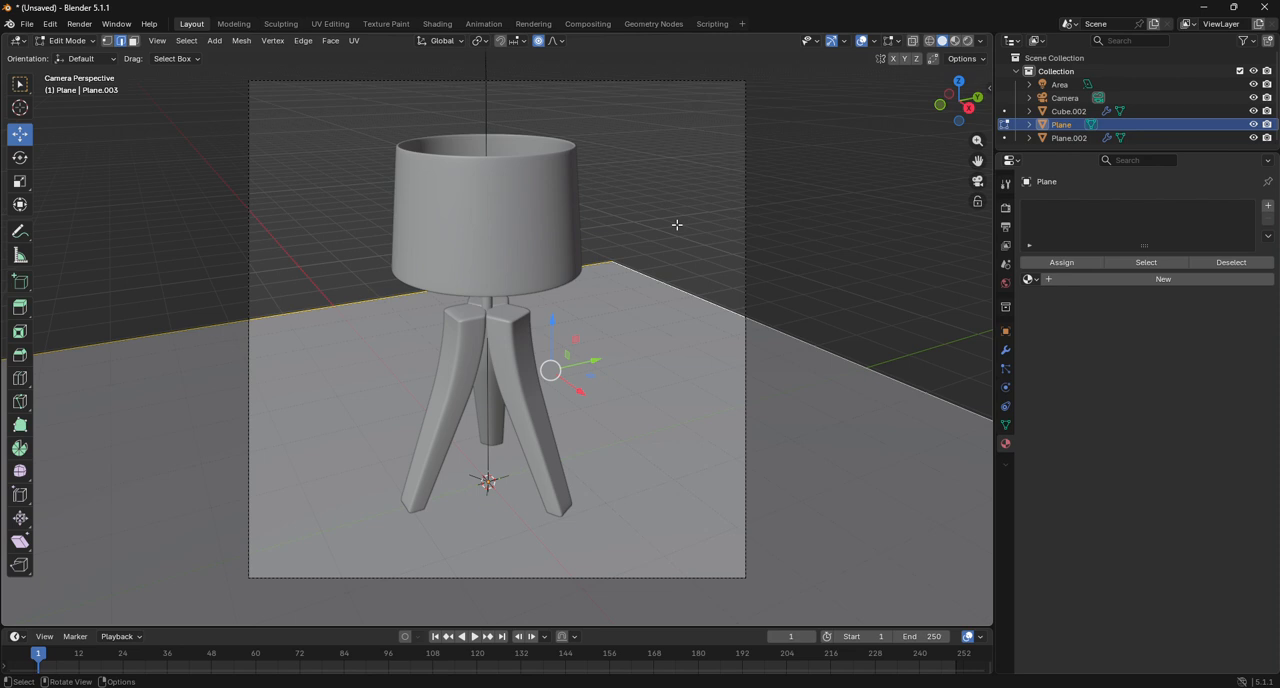
Extrude the two selected back edges about 4.94 m upward along Z to form walls behind the lamp.
key("g")
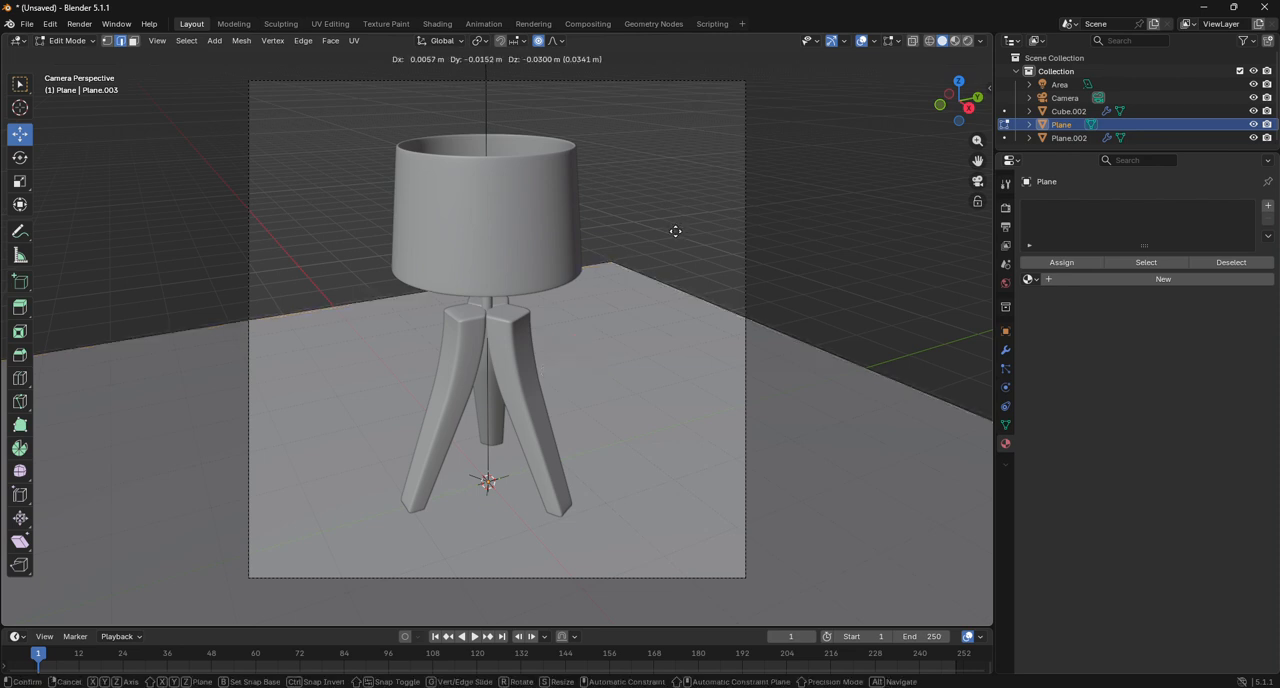
key("z")
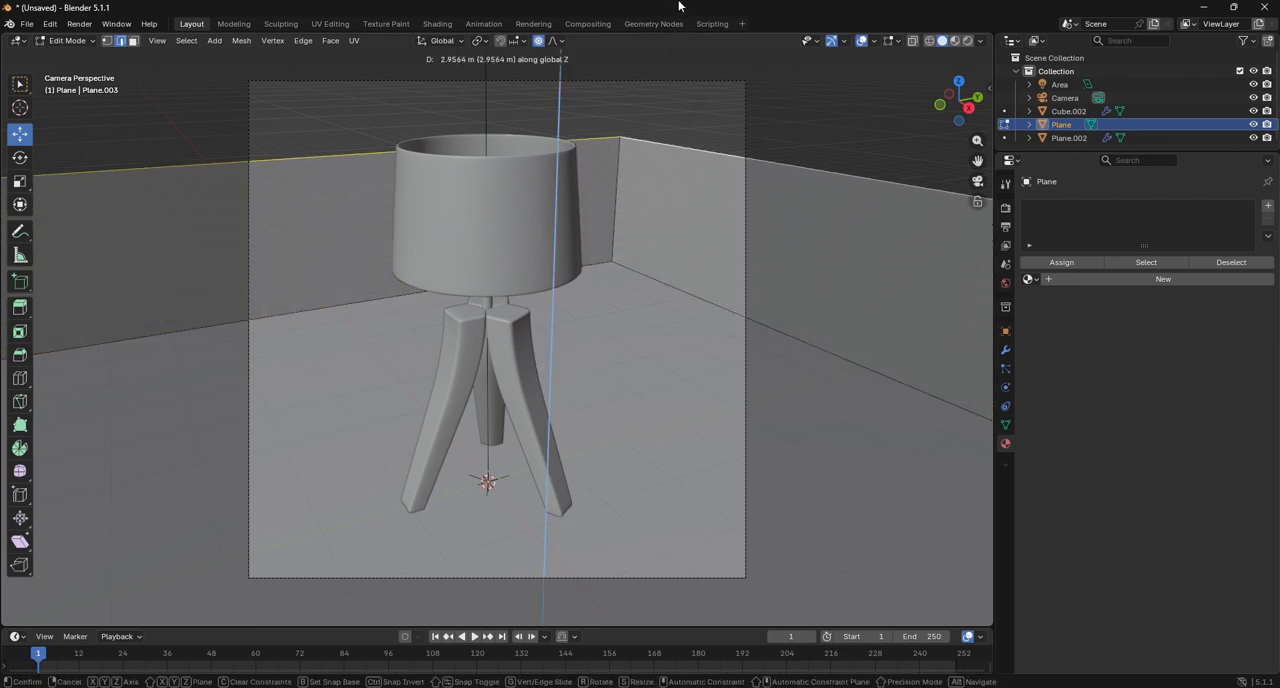
left_click(771, 487)
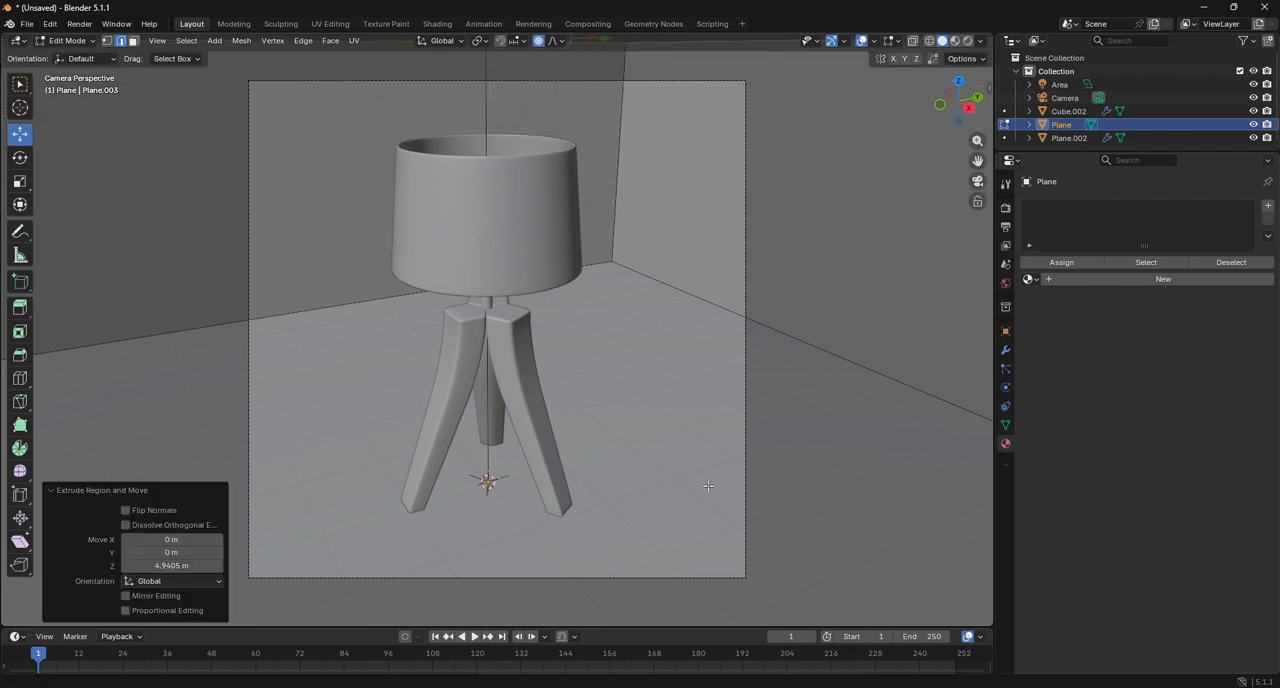
Bevel the backdrop's corner edges, where the walls meet the floor and each other, with 8 segments and a width of about 0.318 m.
key("a")
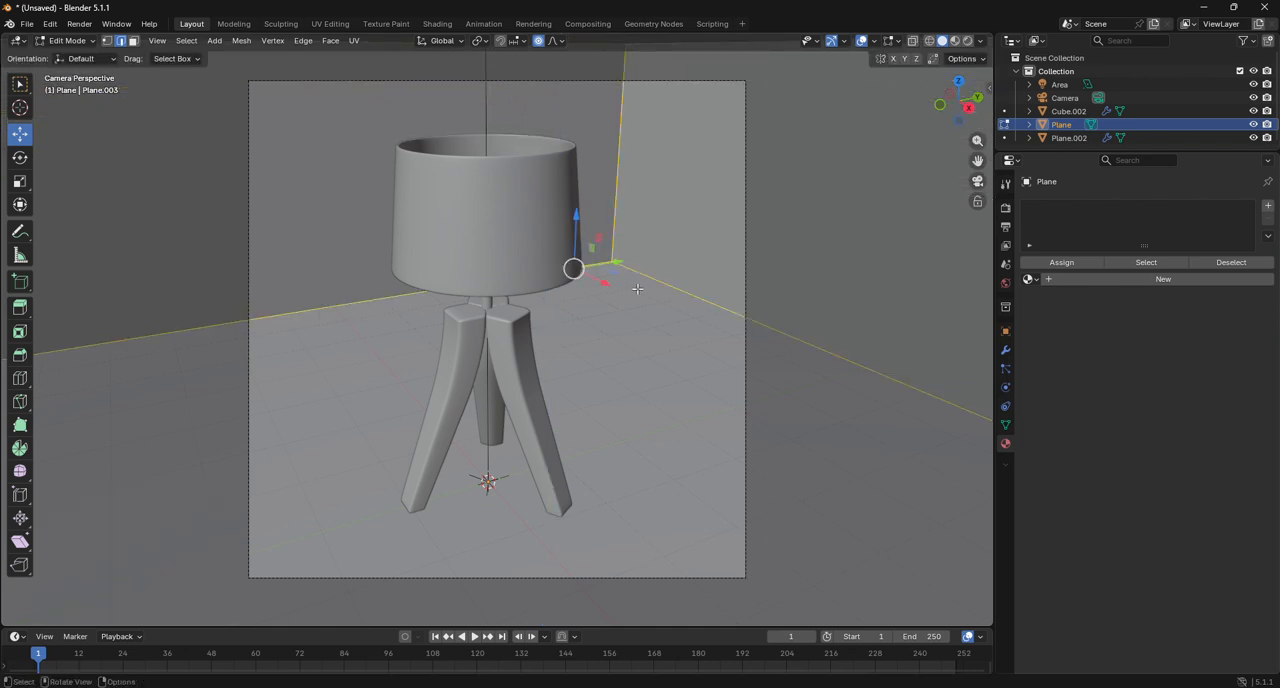
key("ctrl+b")
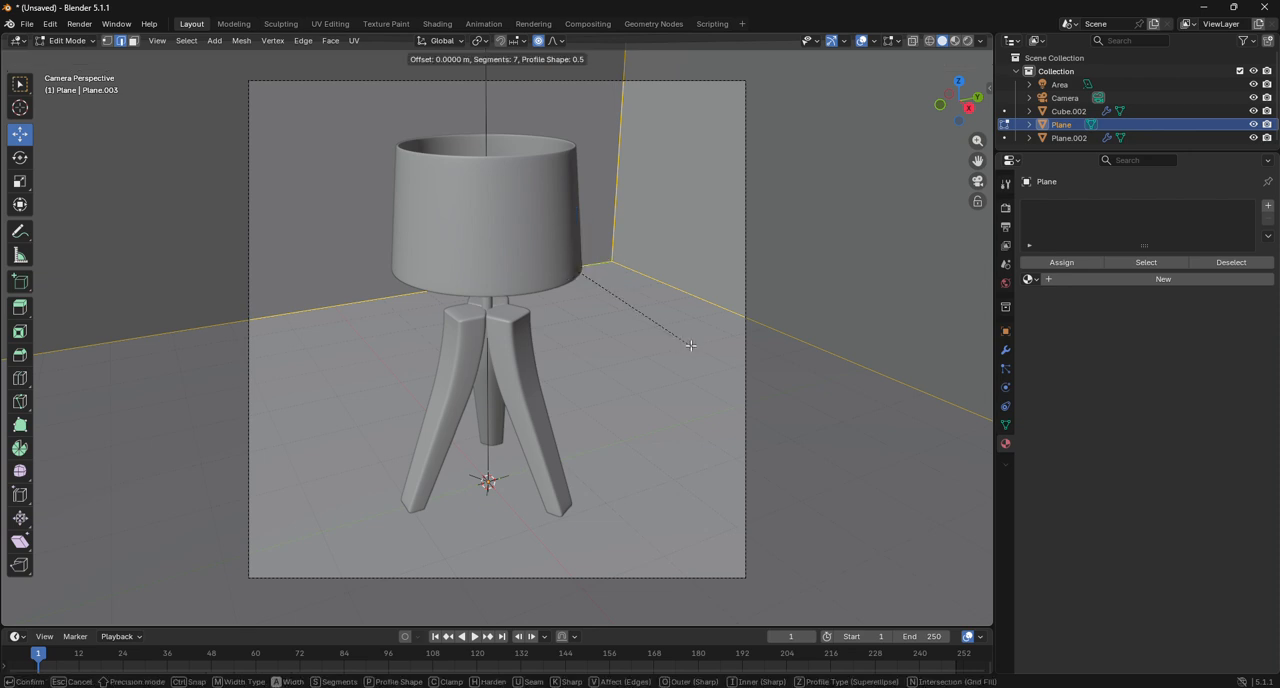
scroll(712, 412, "up", 1)
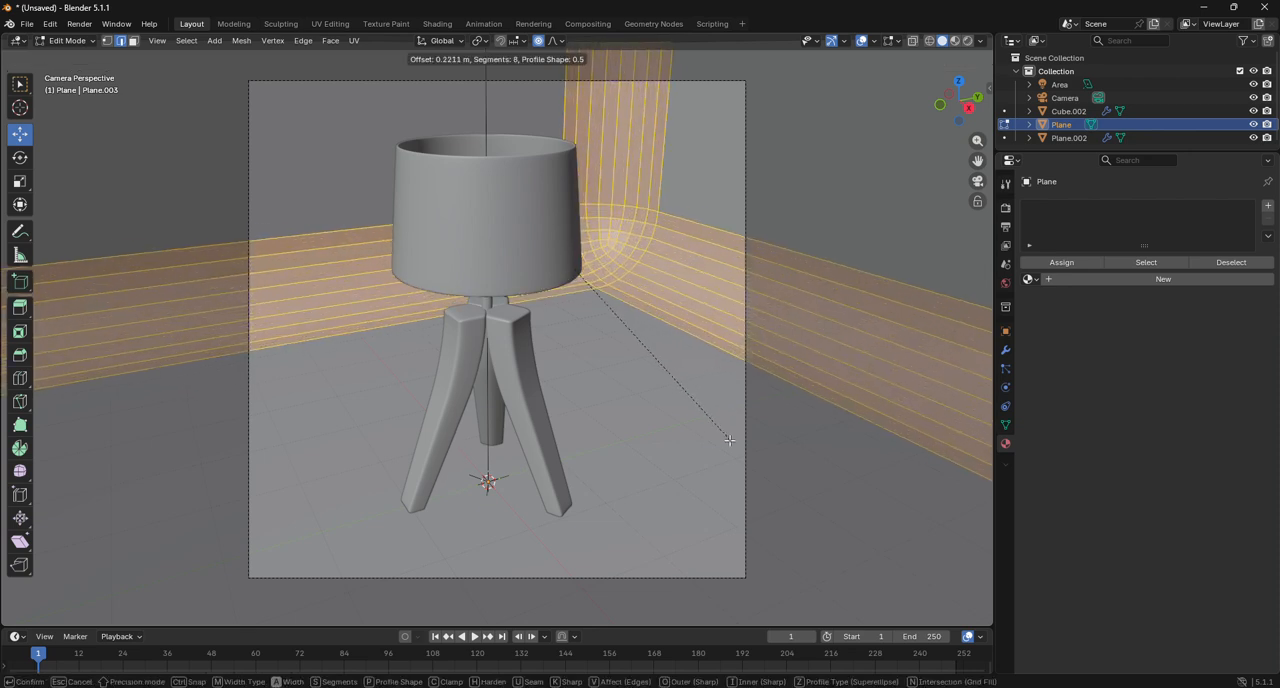
left_click(736, 482)
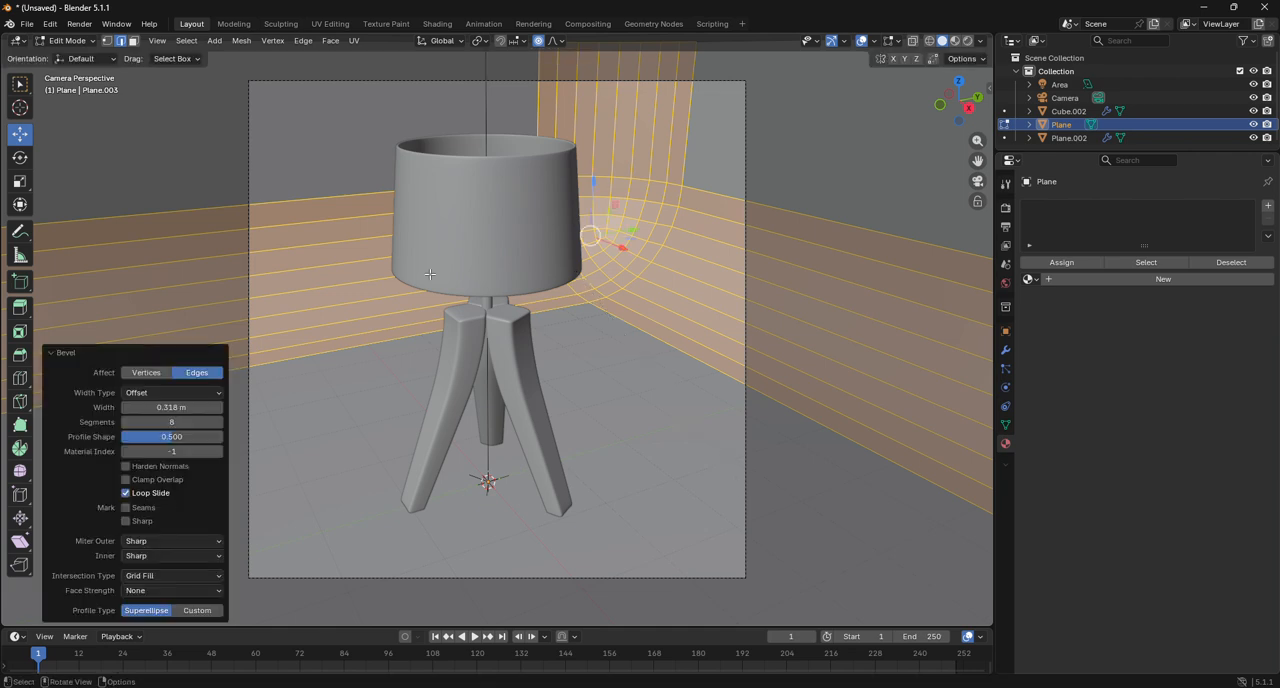
Return to Object Mode, shade the backdrop smooth and switch the viewport to Rendered shading.
left_click(67, 40)
left_click(73, 58)
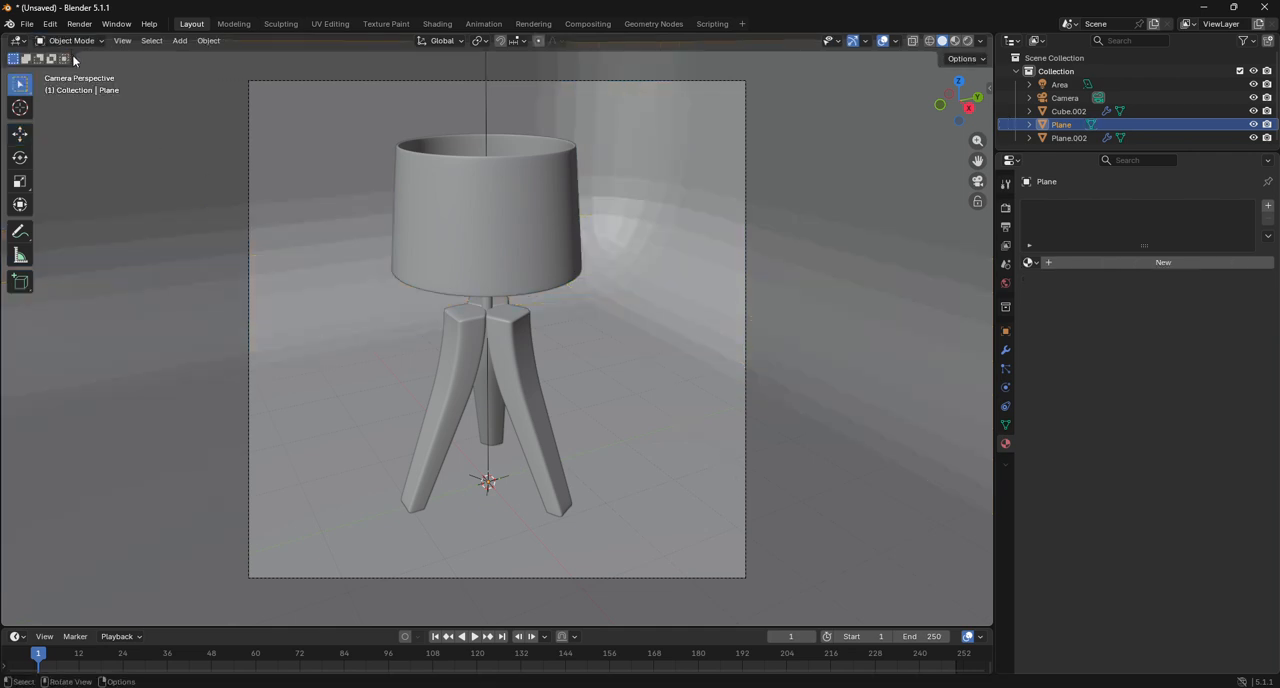
right_click(606, 185)
left_click(605, 188)
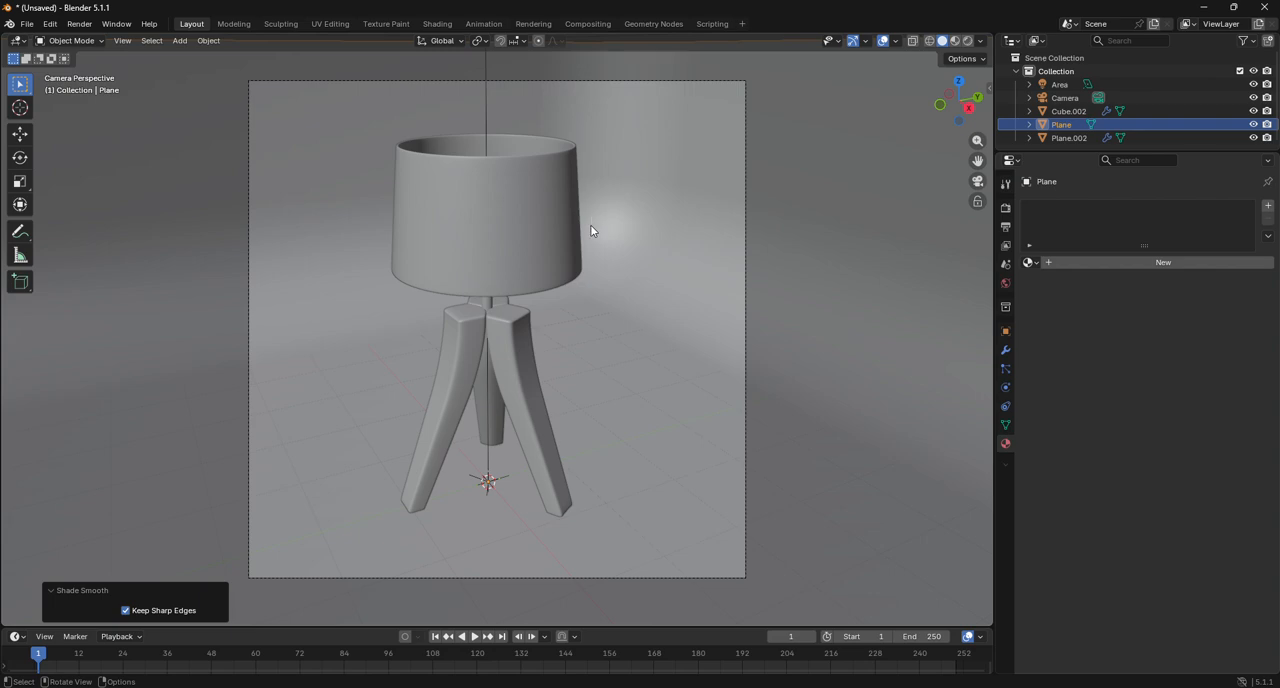
left_click(969, 42)
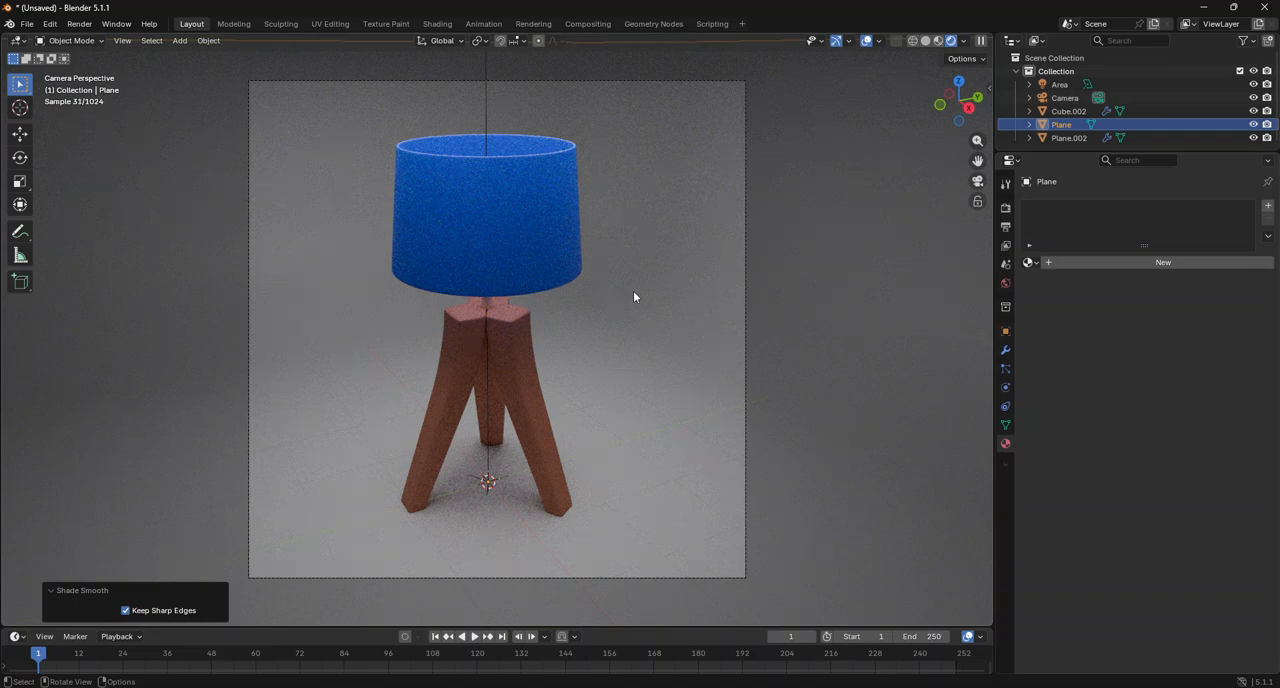
Select the lamp and open its Material.001 in the Shading workspace with the legs framed closely.
left_click(527, 349)
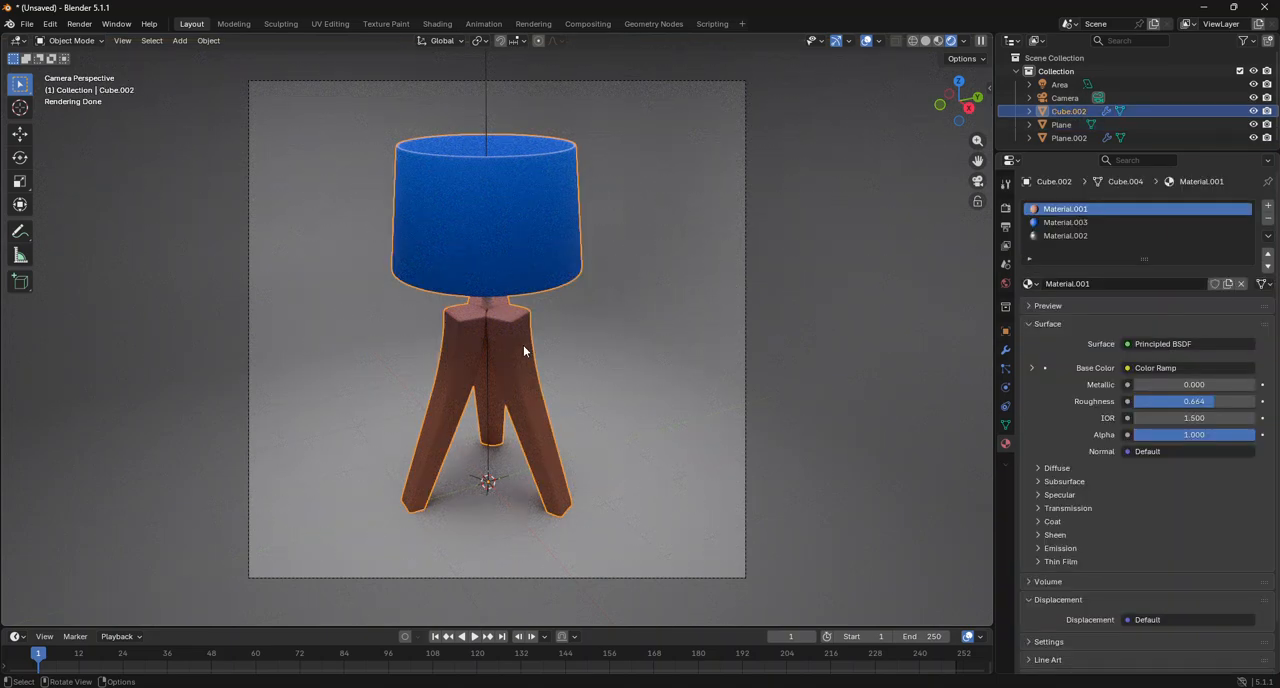
scroll(501, 361, "up", 5)
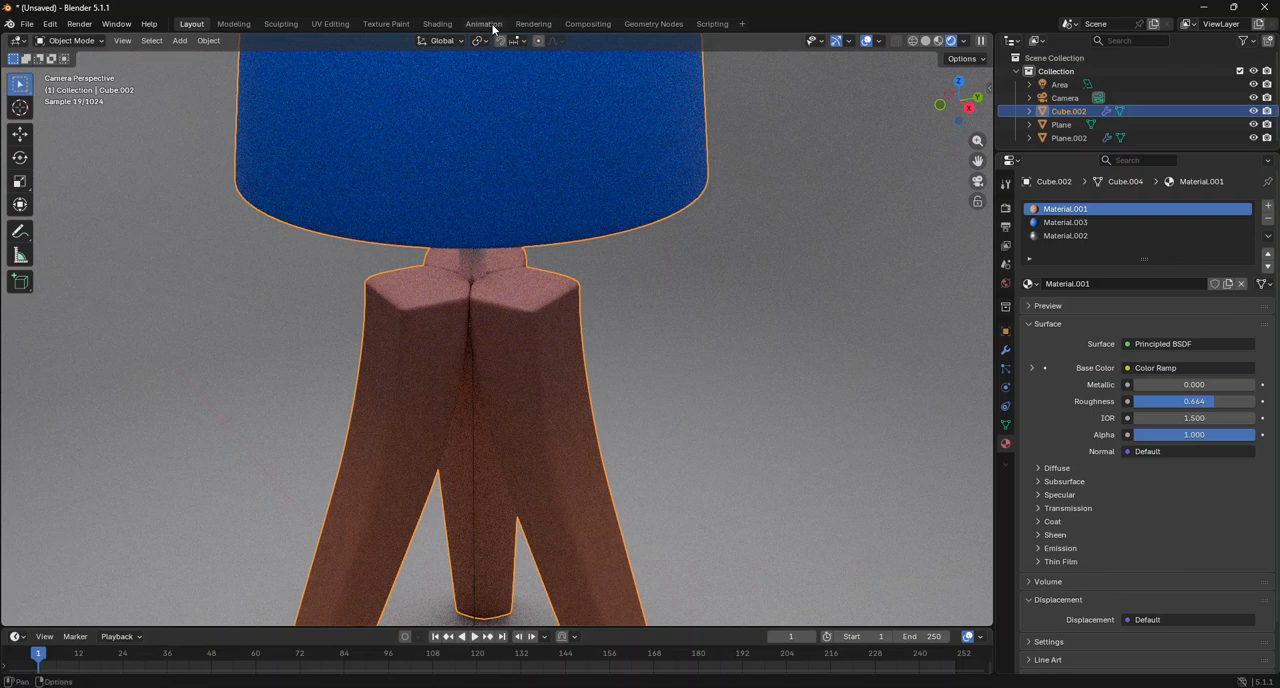
left_click(437, 23)
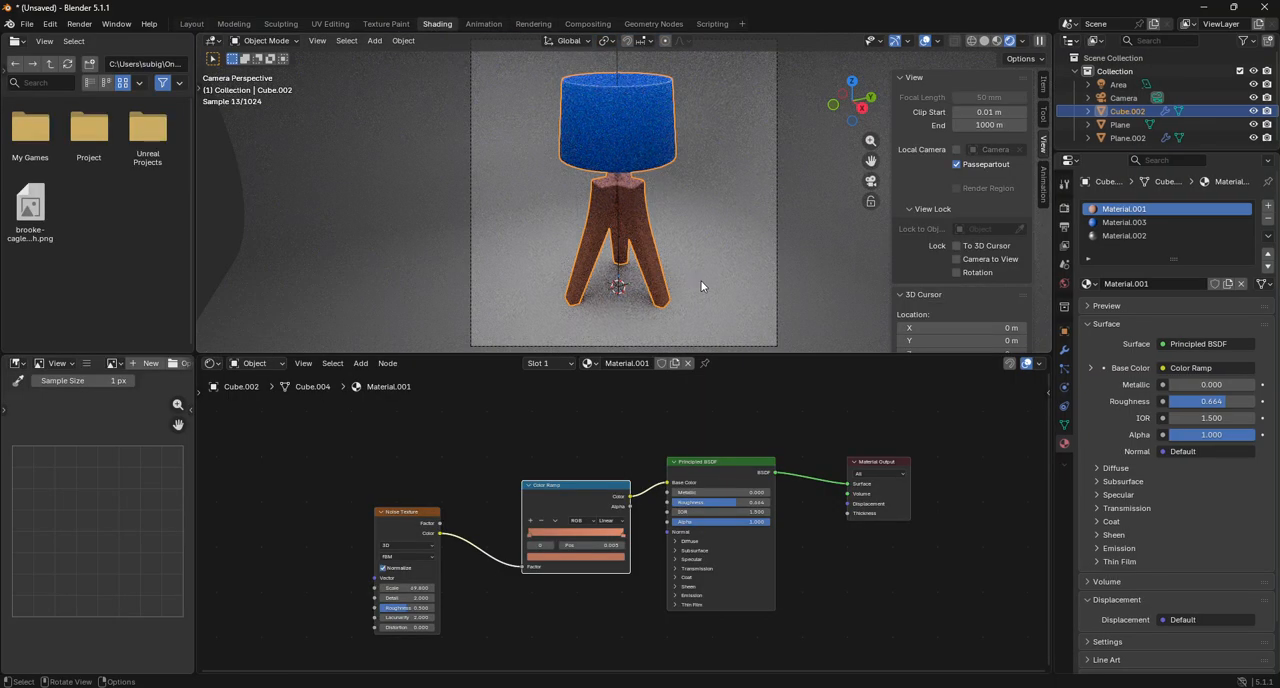
scroll(701, 286, "up", 4)
scroll(590, 381, "up", 1)
scroll(582, 427, "up", 4)
Duplicate the Noise Texture node and place the copy below the existing nodes of Material.001.
middle_click_drag(574, 463, 652, 627)
scroll(650, 626, "down", 9)
left_click(474, 462)
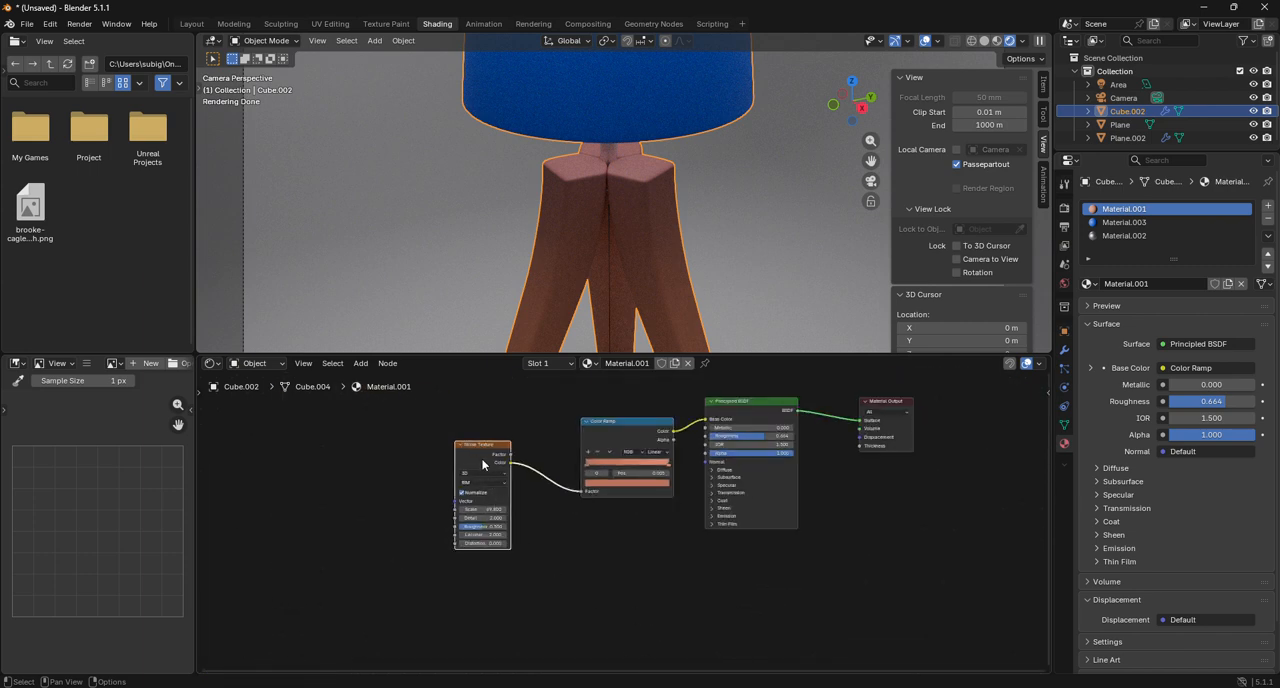
key("ctrl+c")
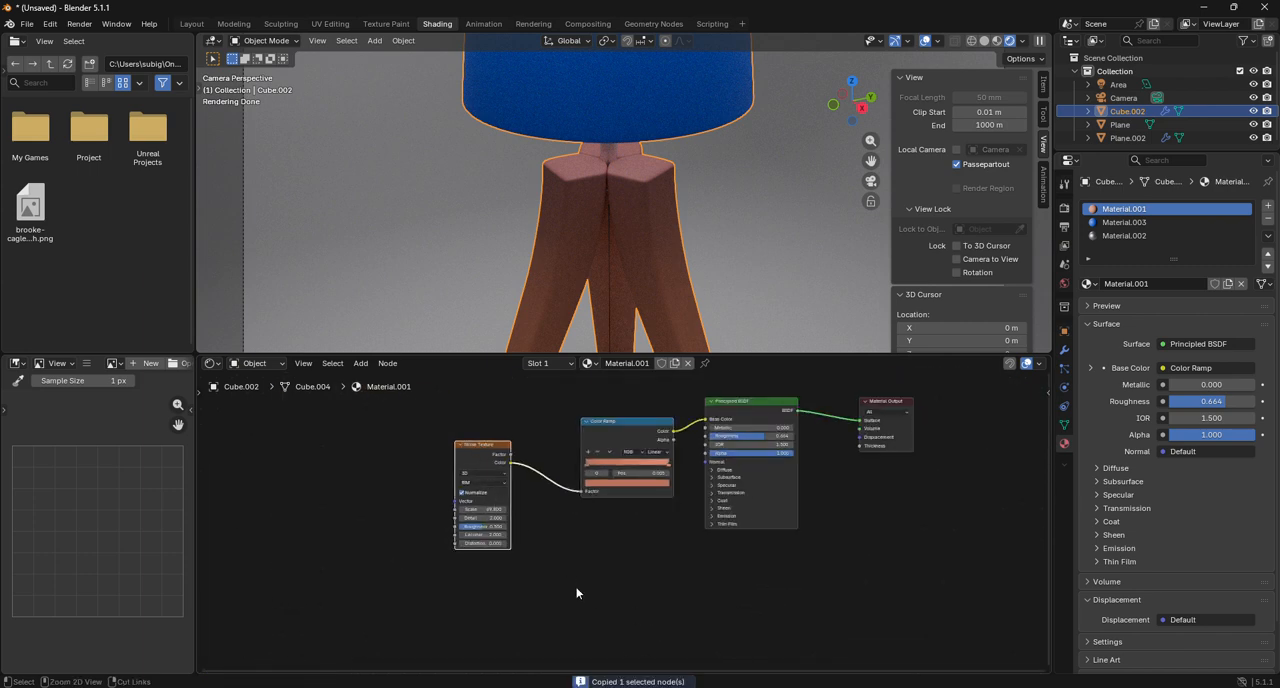
key("ctrl+v")
scroll(620, 604, "up", 2)
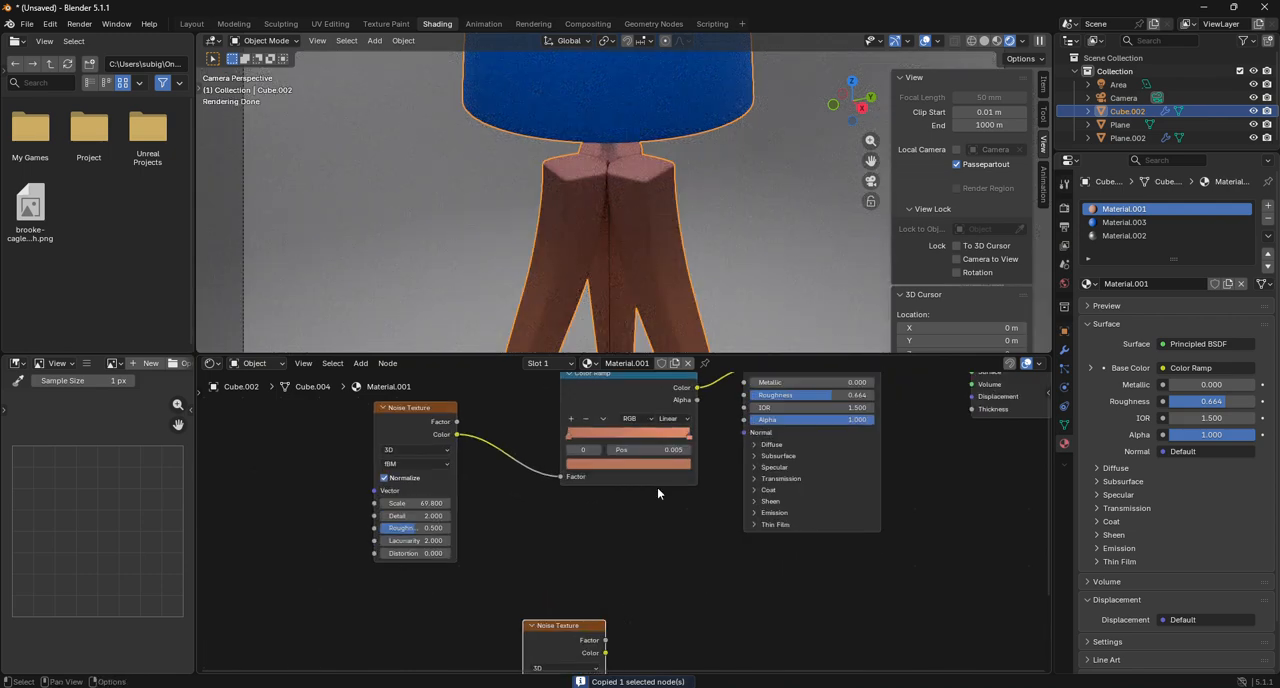
Shift the Color Ramp aside and add a Bump node linked to the Principled BSDF's Normal input.
left_click_drag(634, 385, 587, 348)
left_click_drag(744, 434, 676, 524)
type("bump")
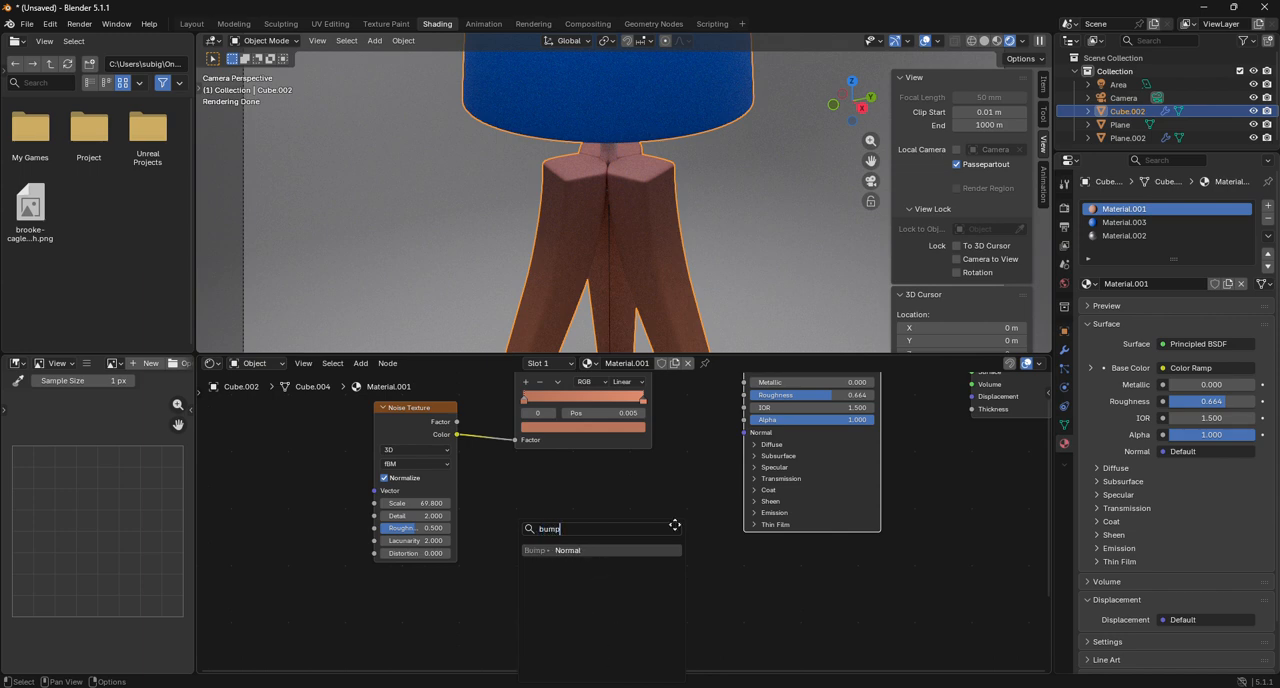
key("Return")
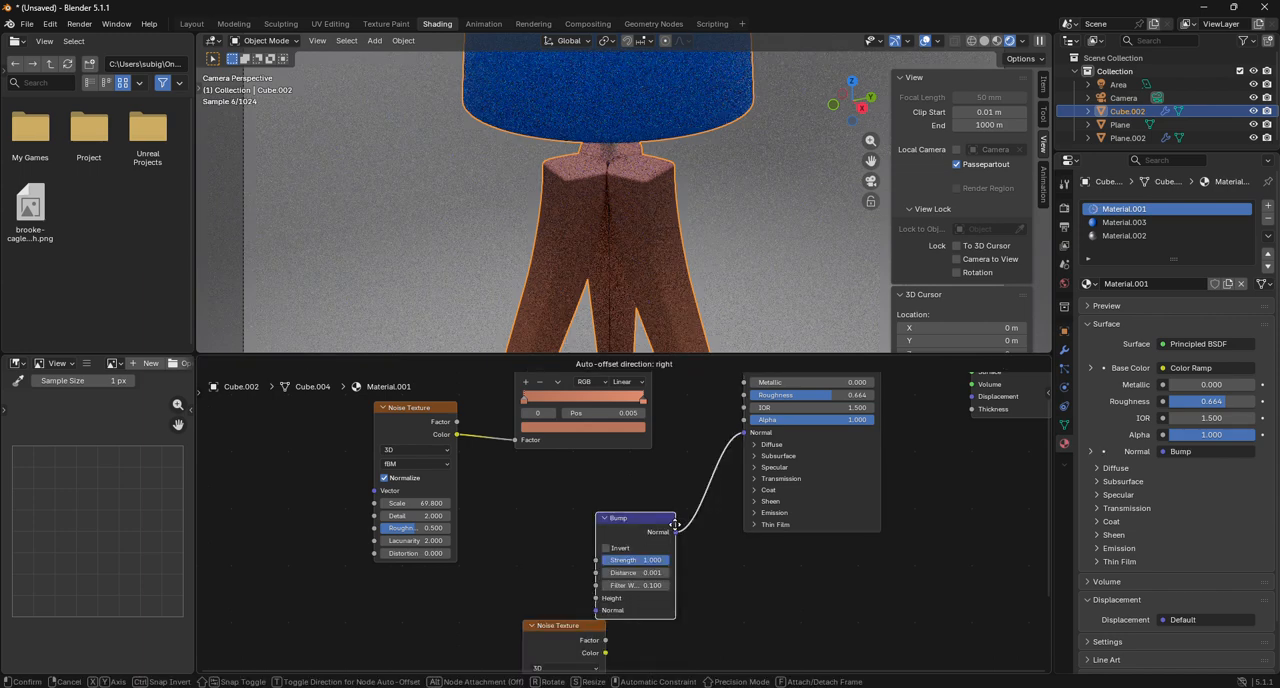
left_click(706, 512)
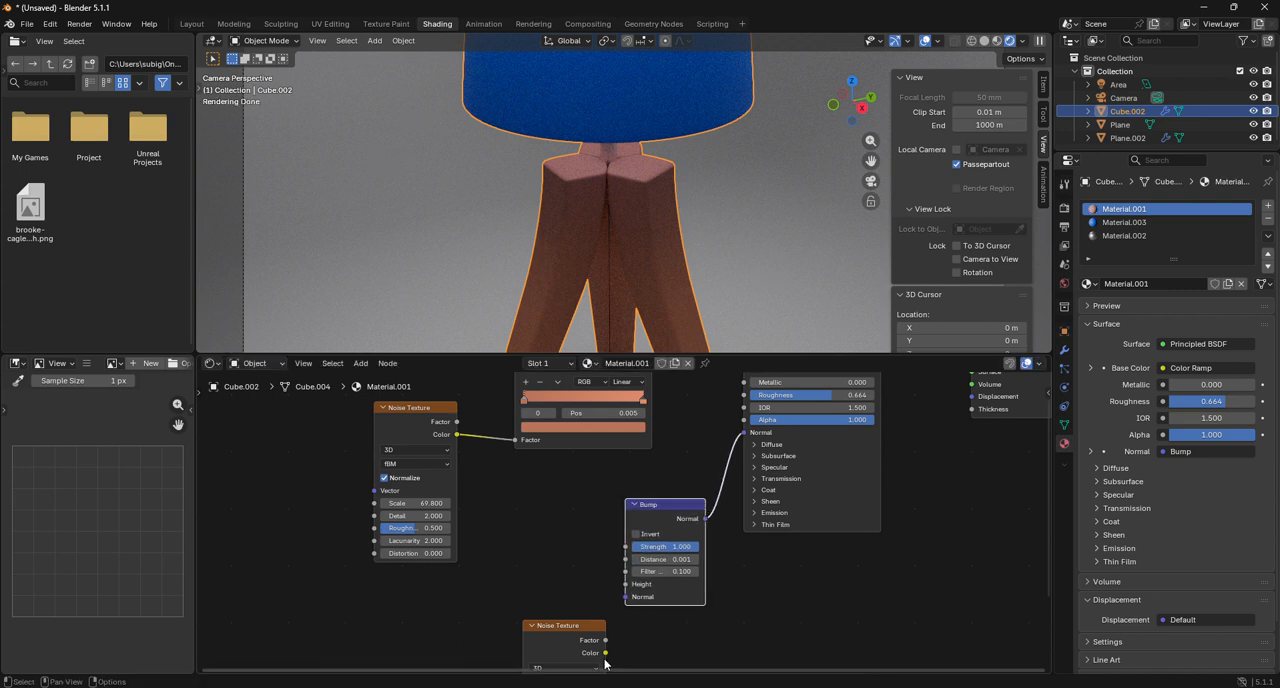
Connect the duplicated Noise Texture's Color to the Bump node's Height and inspect the leg surface closely.
left_click_drag(558, 637, 628, 586)
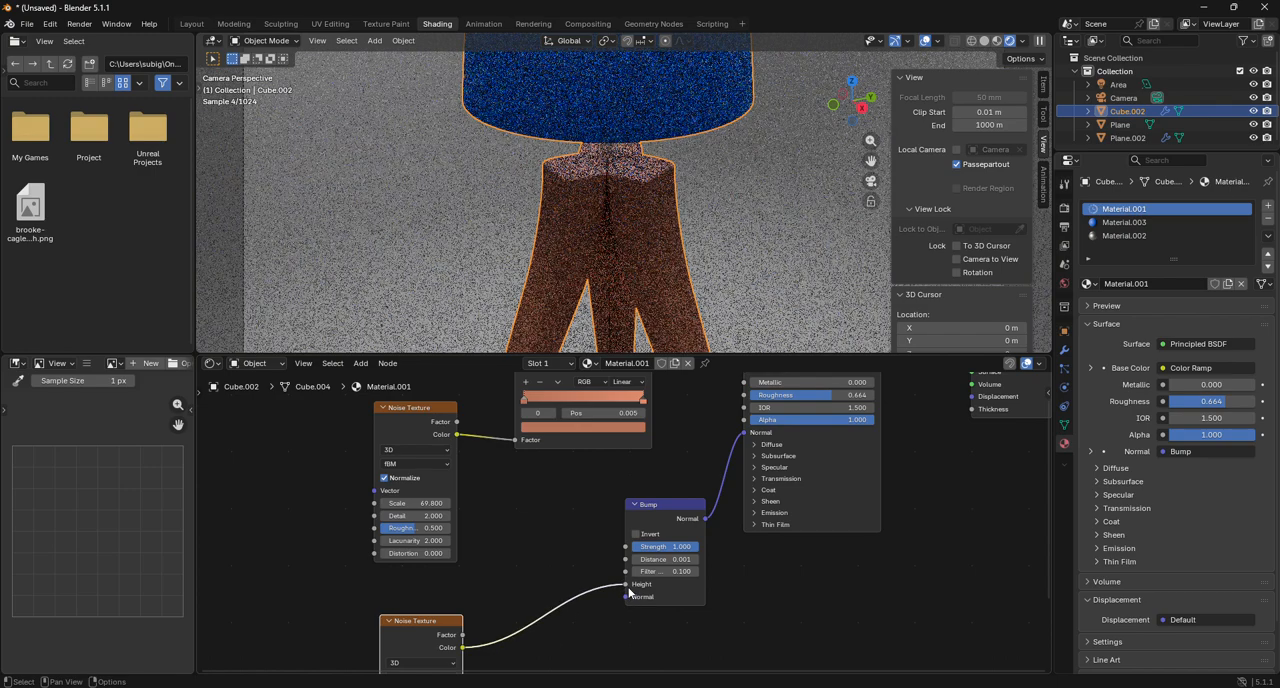
scroll(602, 250, "up", 3)
scroll(604, 242, "up", 3)
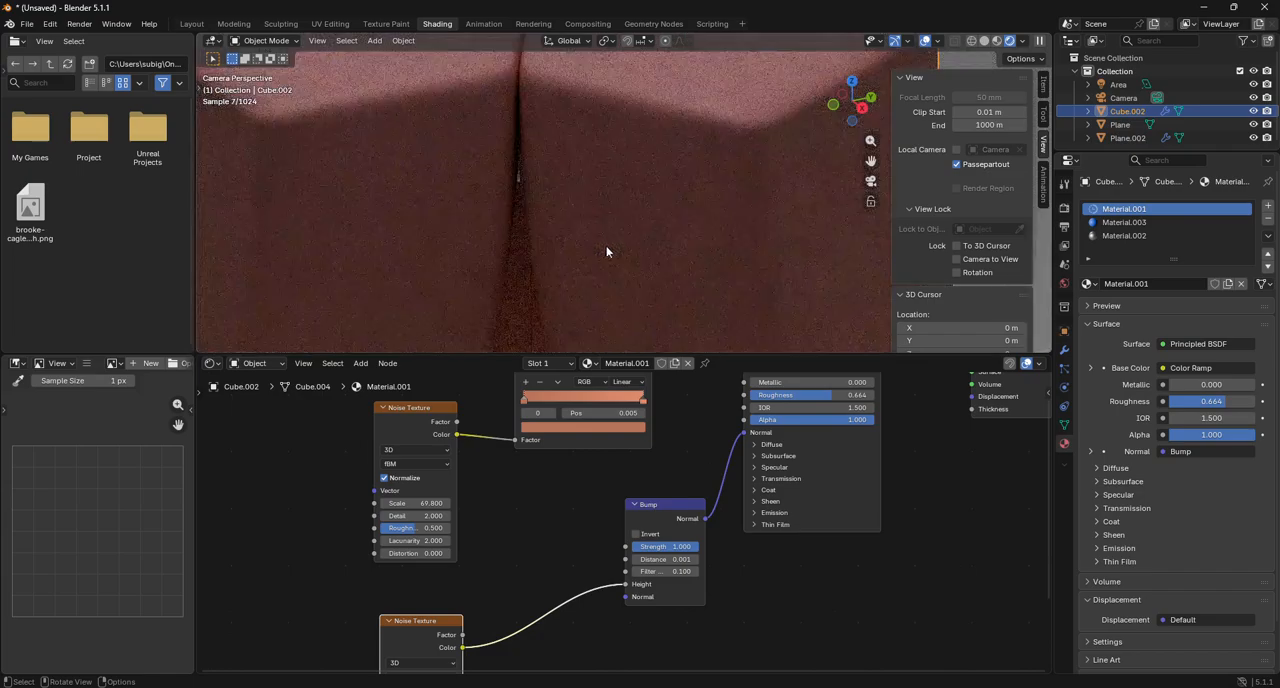
scroll(645, 245, "up", 3)
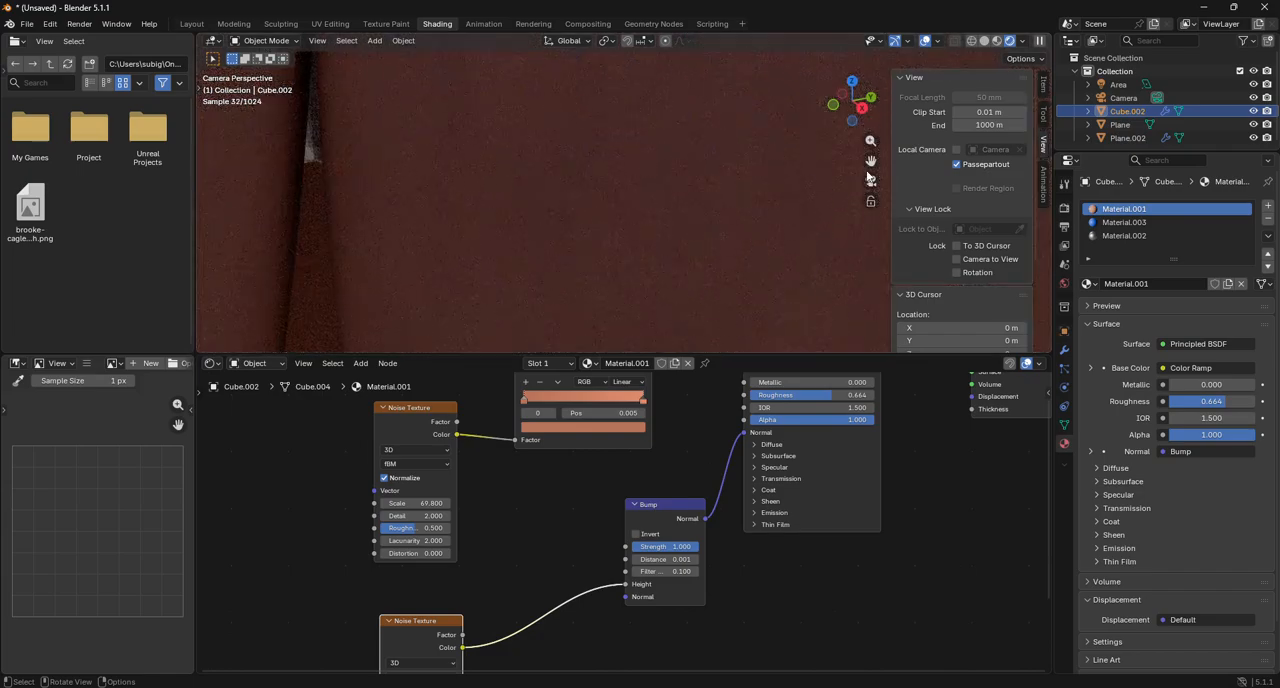
left_click_drag(870, 162, 760, 325)
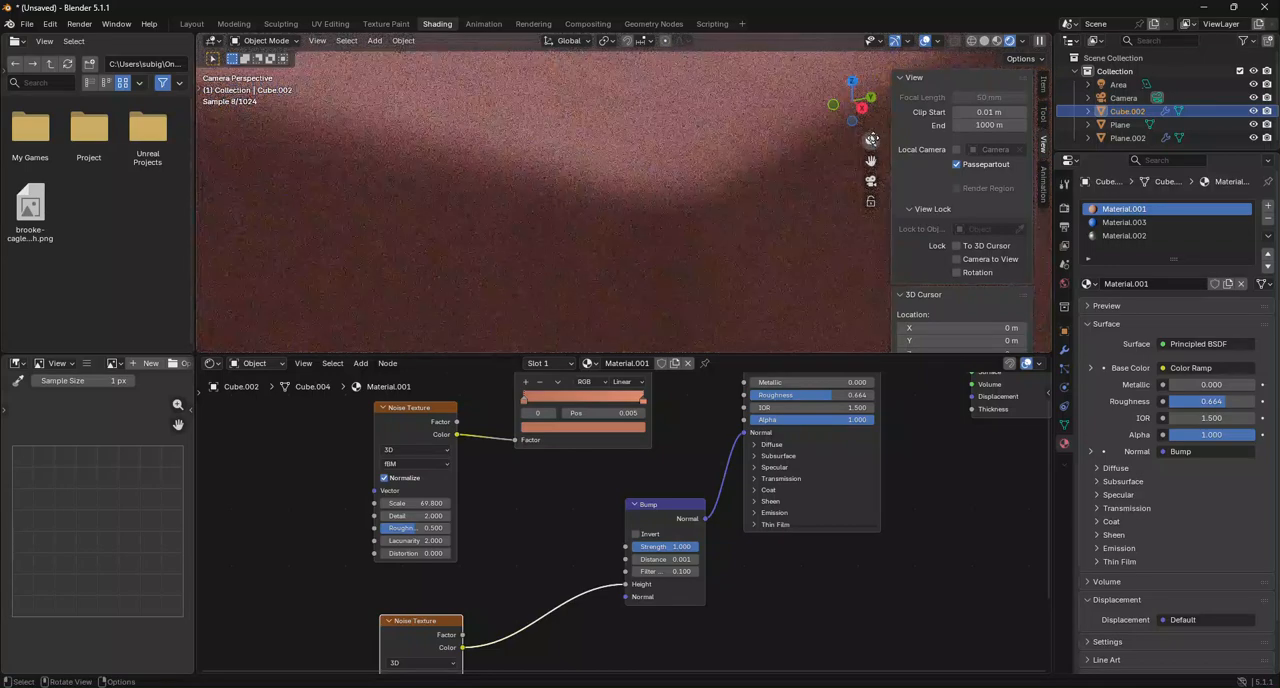
Examine the leg's bump texture up close in Material Preview shading alongside the Bump node's settings.
left_click(996, 41)
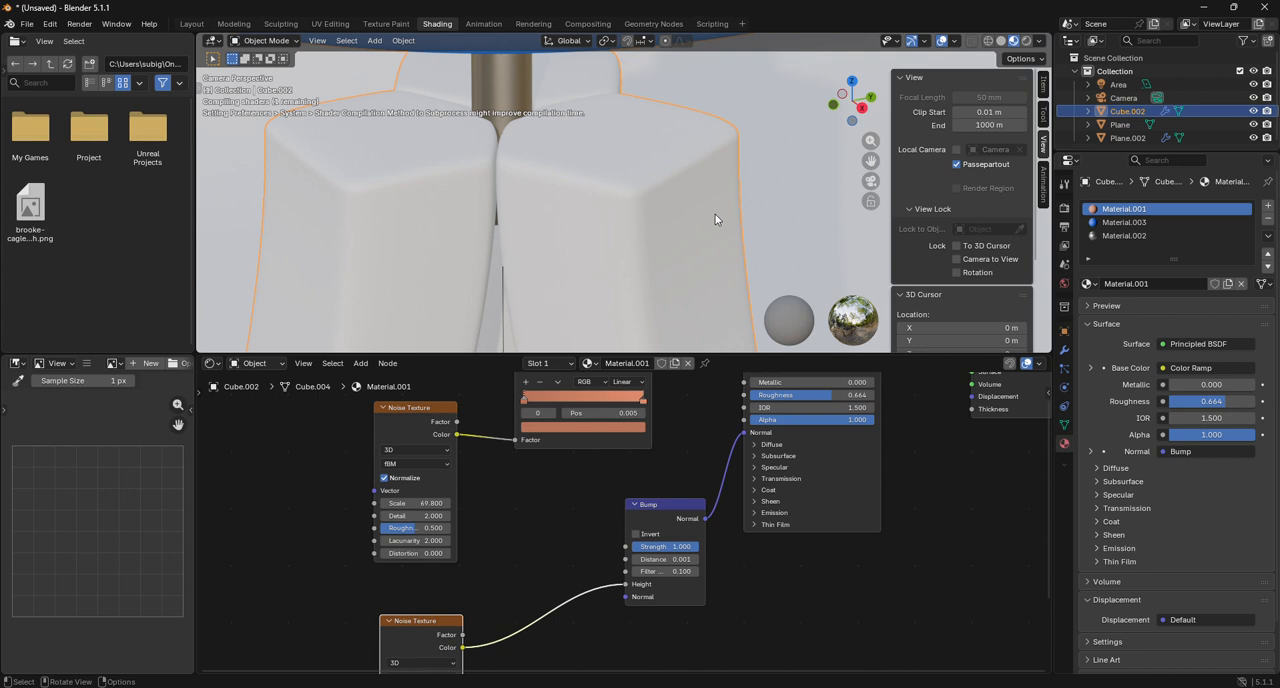
scroll(715, 219, "up", 3)
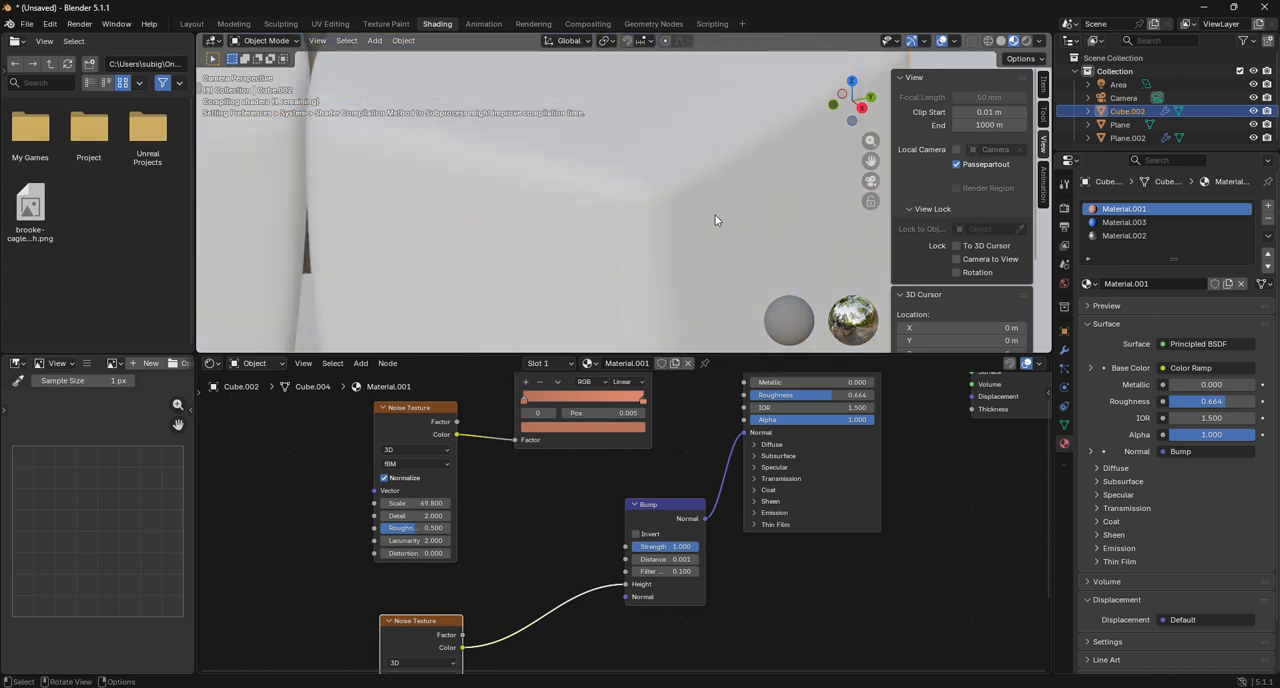
scroll(637, 268, "up", 2)
middle_click_drag(571, 524, 664, 332)
scroll(645, 548, "up", 4)
middle_click_drag(732, 511, 705, 645)
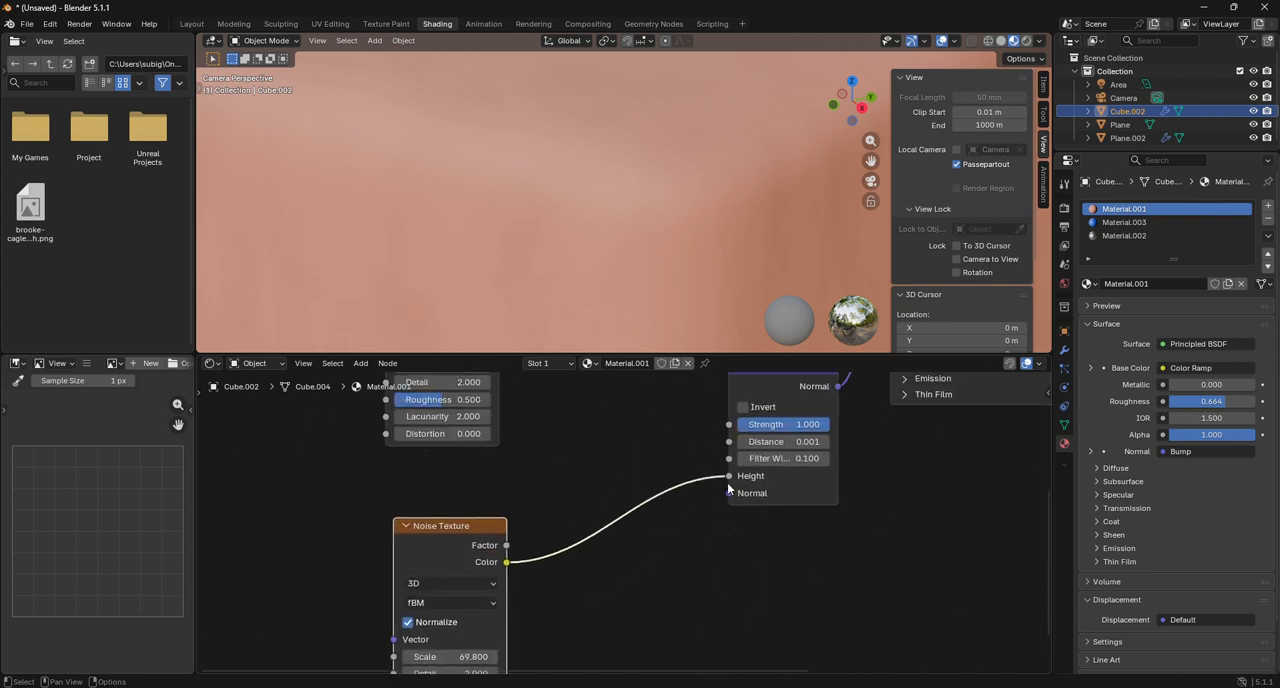
left_click_drag(727, 482, 680, 493)
key("Escape")
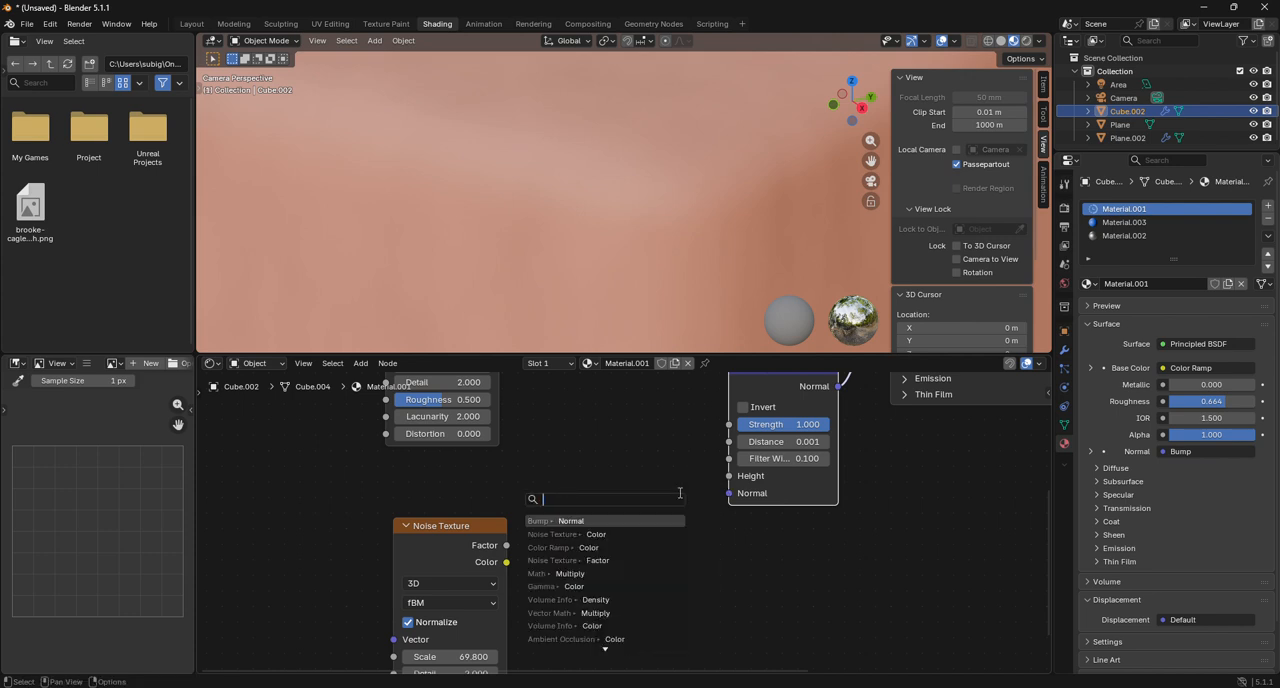
type("c")
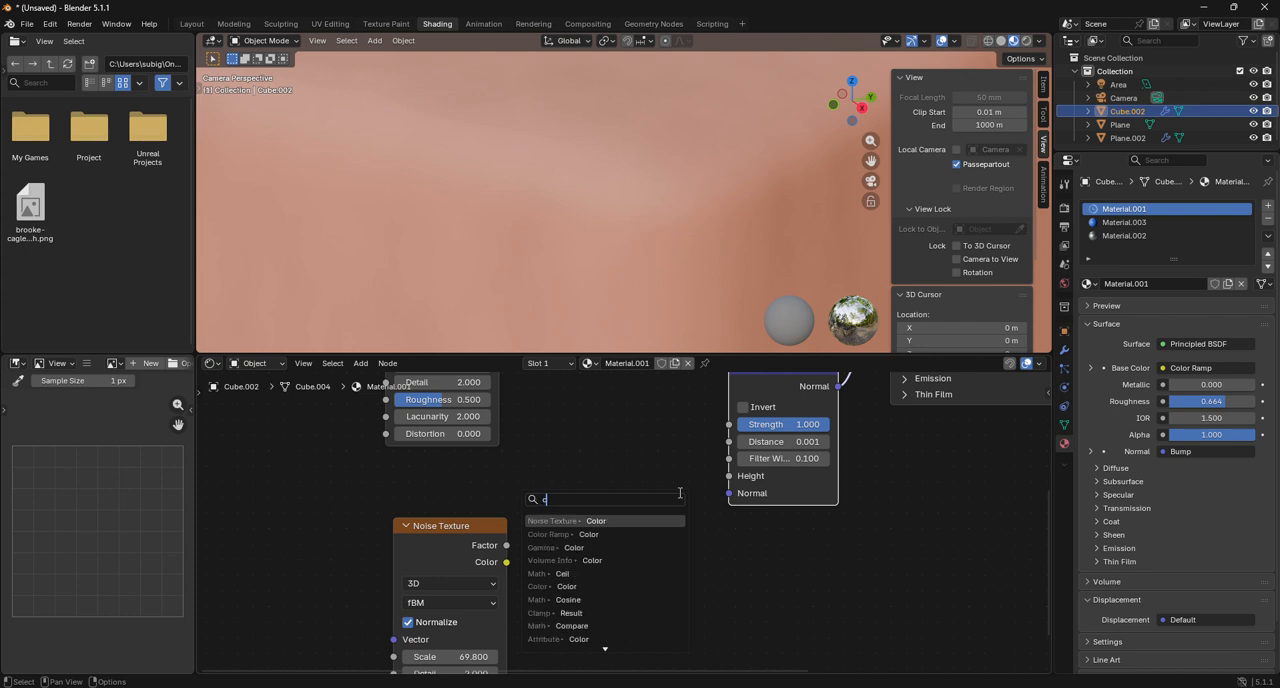
type("olor")
key("Return")
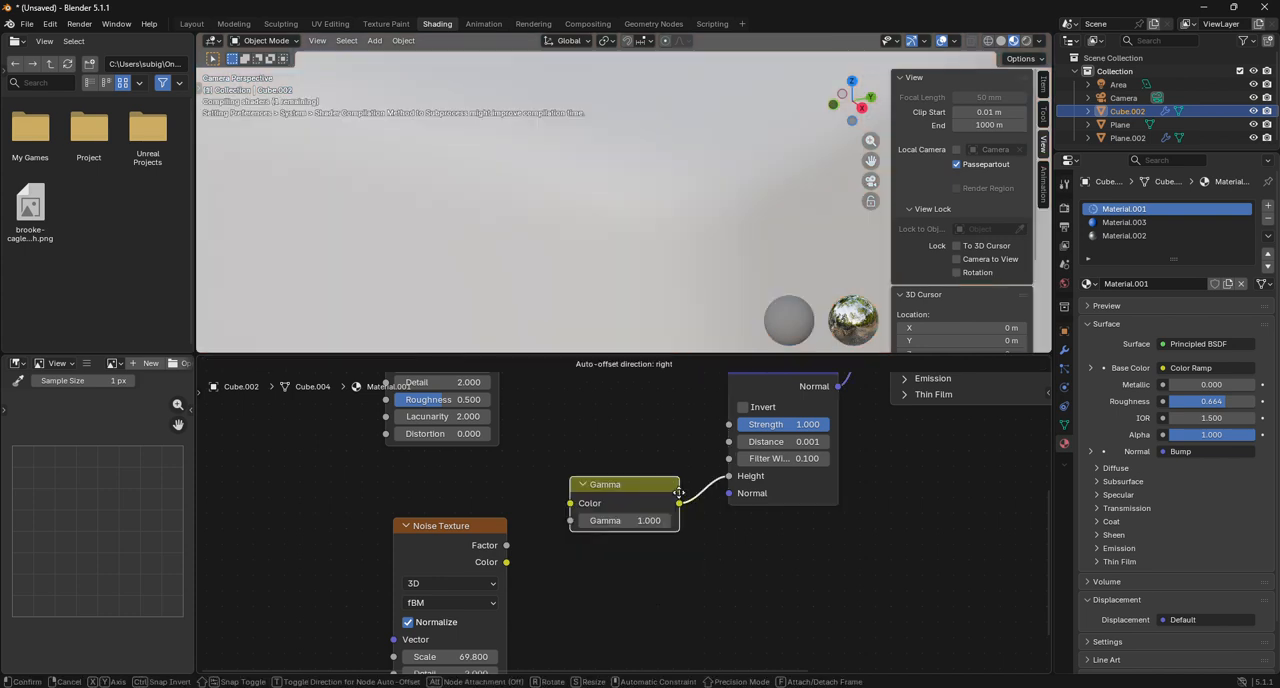
key("Escape")
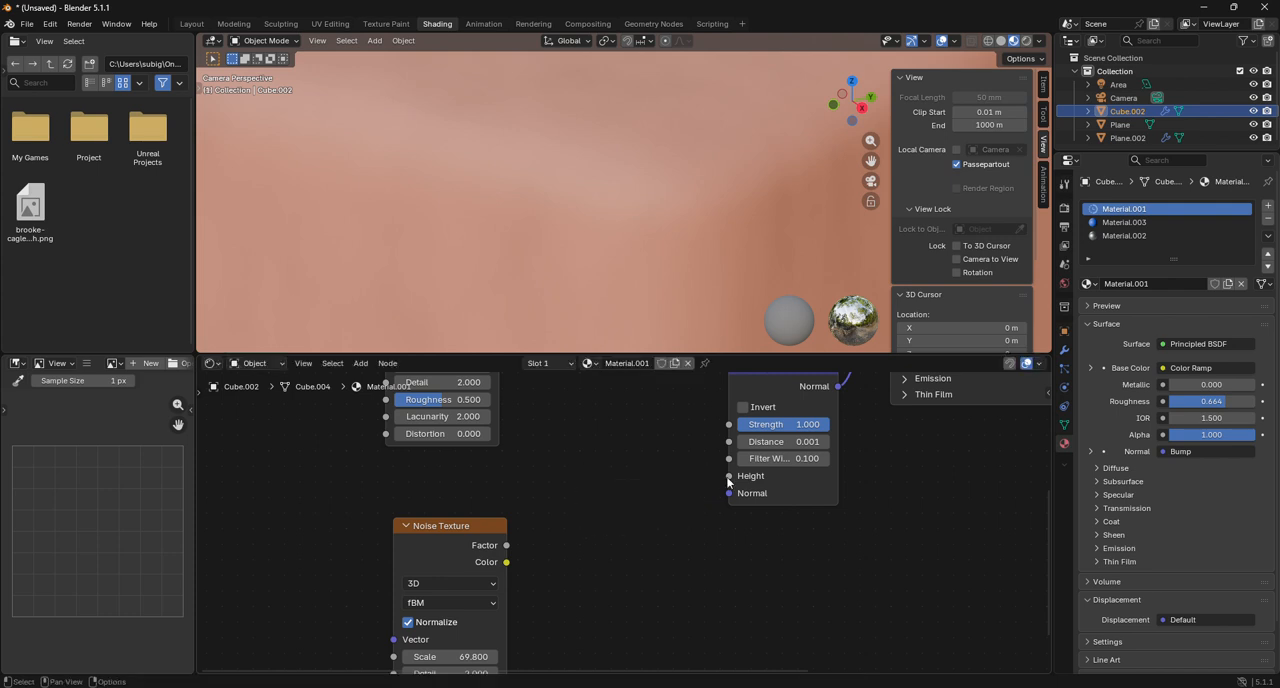
Insert a Color Ramp between the duplicated Noise Texture's Color output and the Bump node's Height input.
left_click_drag(728, 478, 680, 514)
type("ra")
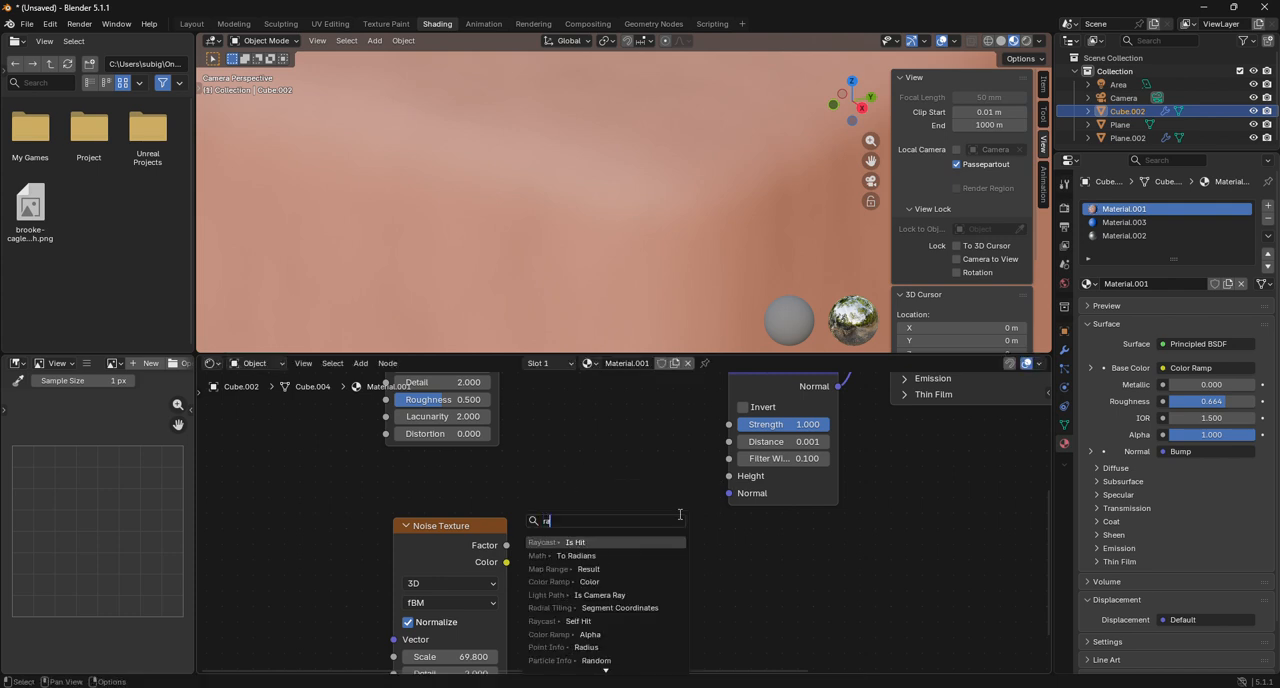
type("mp")
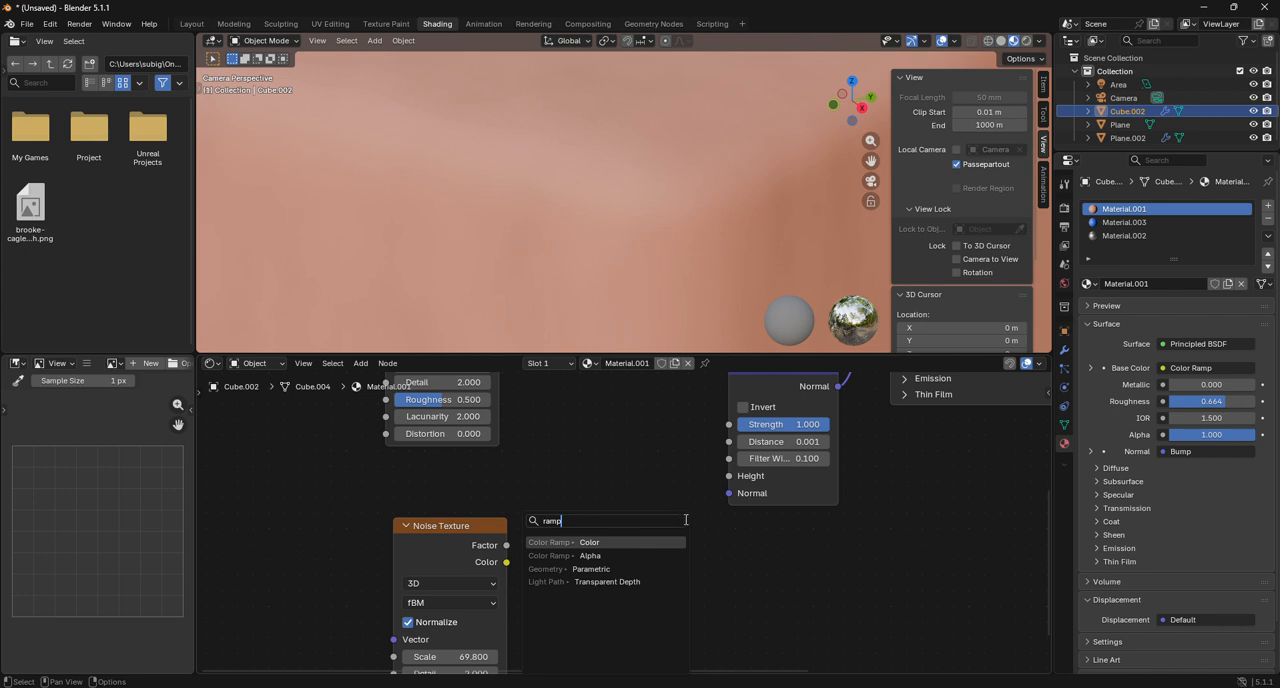
left_click(630, 541)
left_click(531, 571)
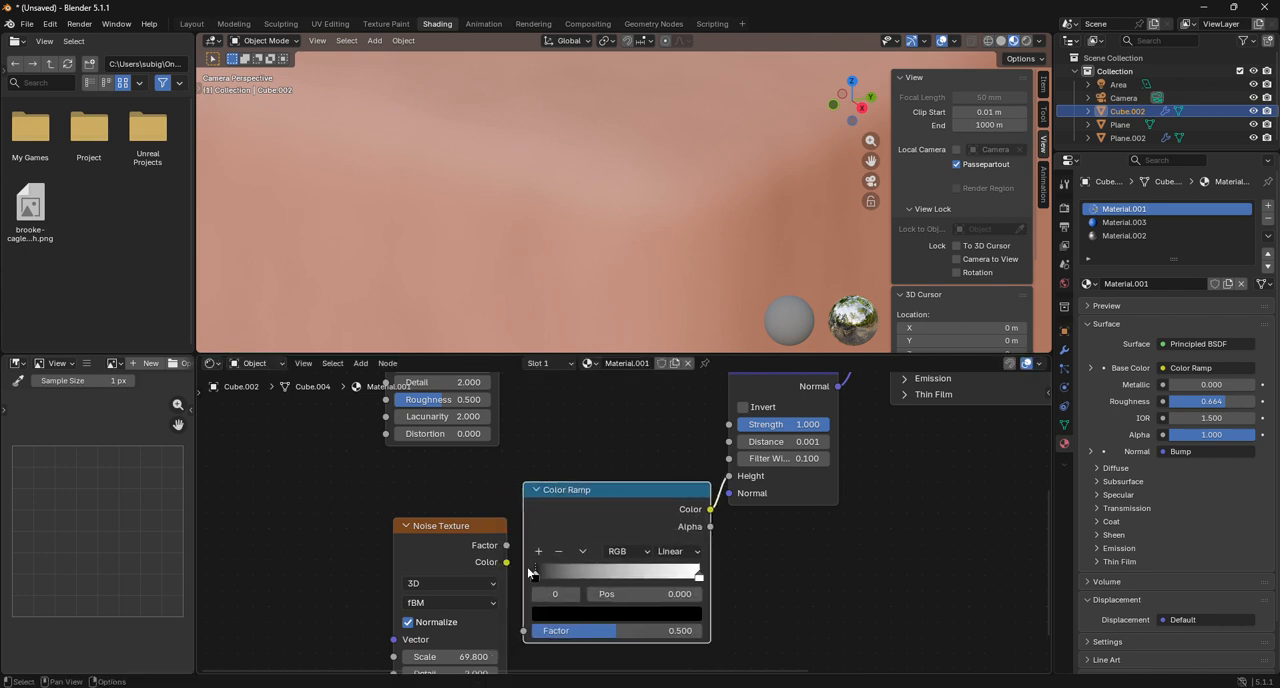
left_click_drag(505, 554, 524, 631)
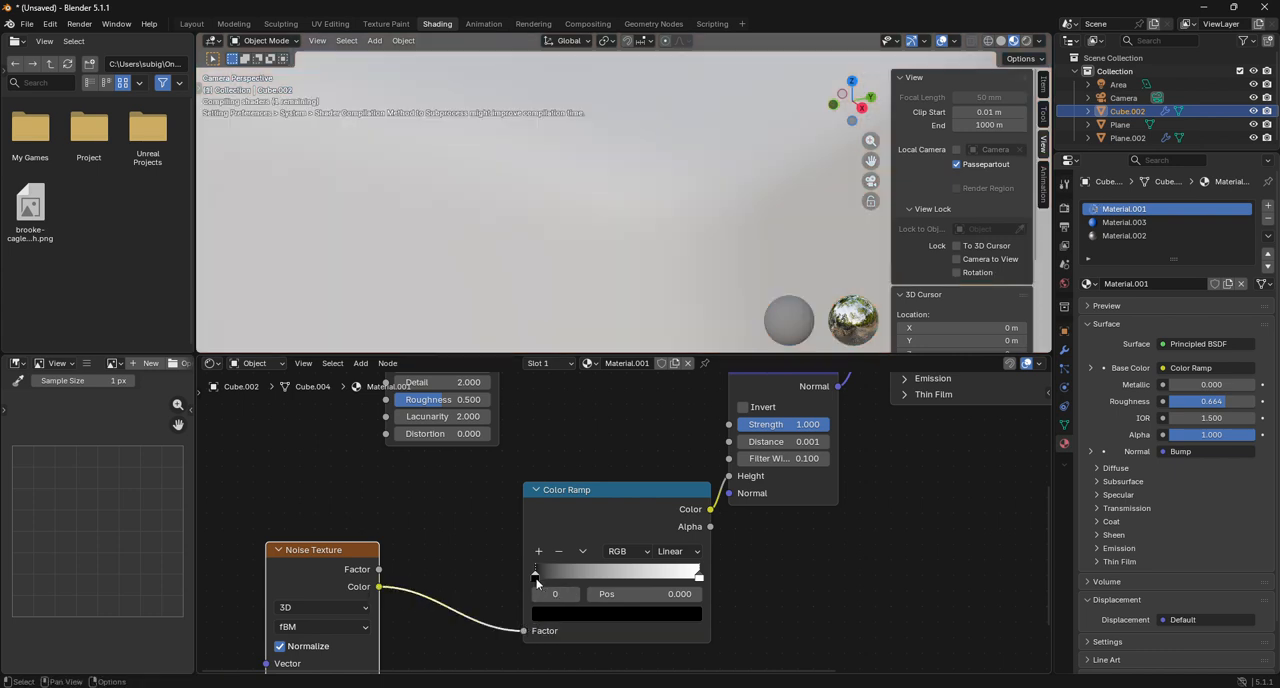
Set the new Color Ramp's black stop to 0.359, bring the white stop close to it, and check the legs in Rendered shading.
left_click_drag(537, 580, 584, 578)
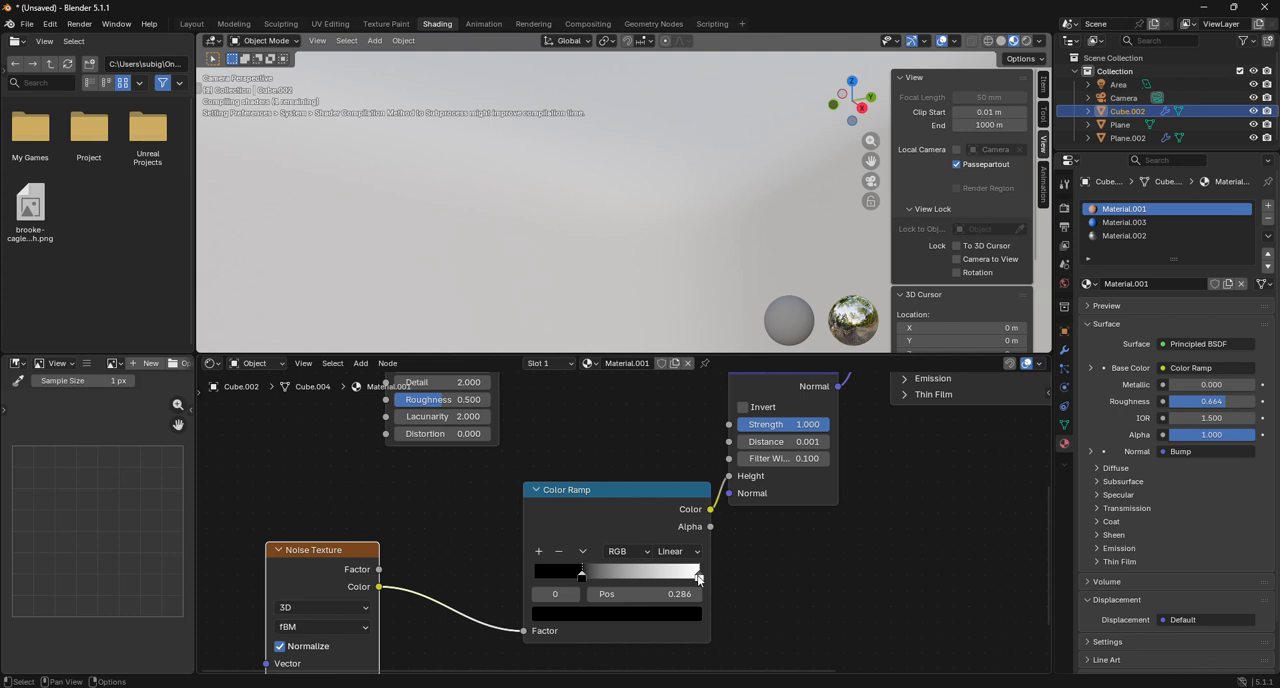
left_click_drag(699, 579, 597, 580)
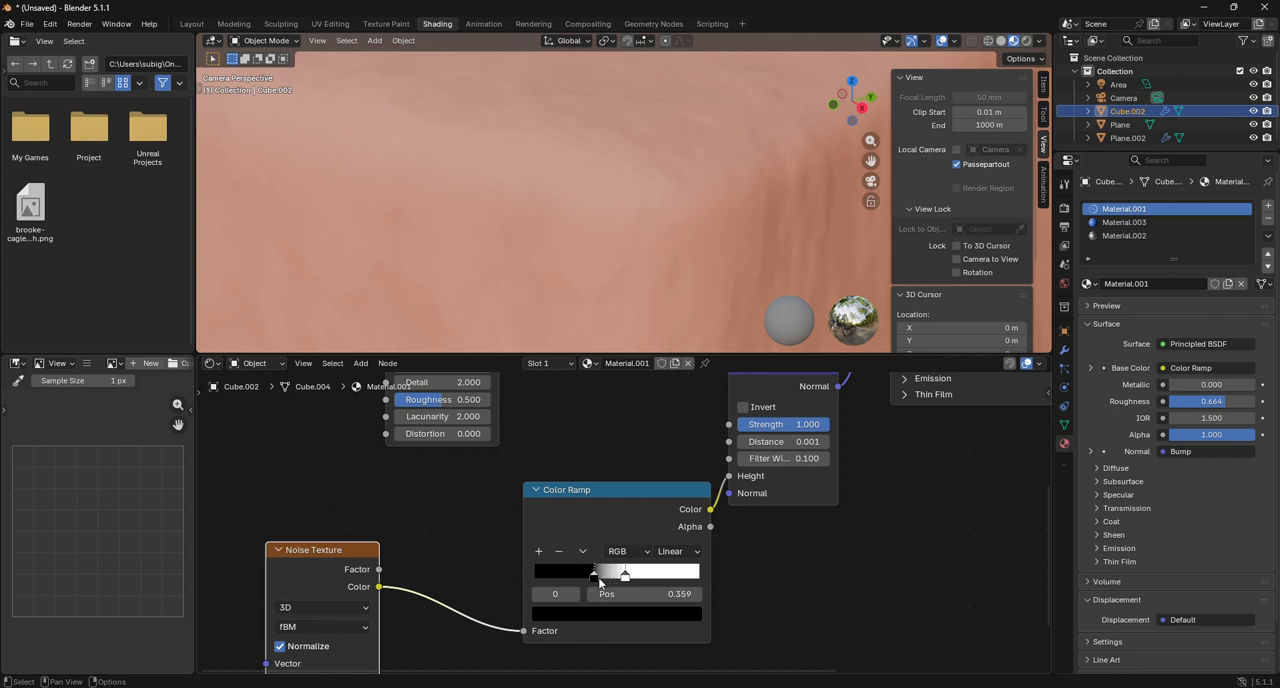
scroll(632, 295, "down", 4)
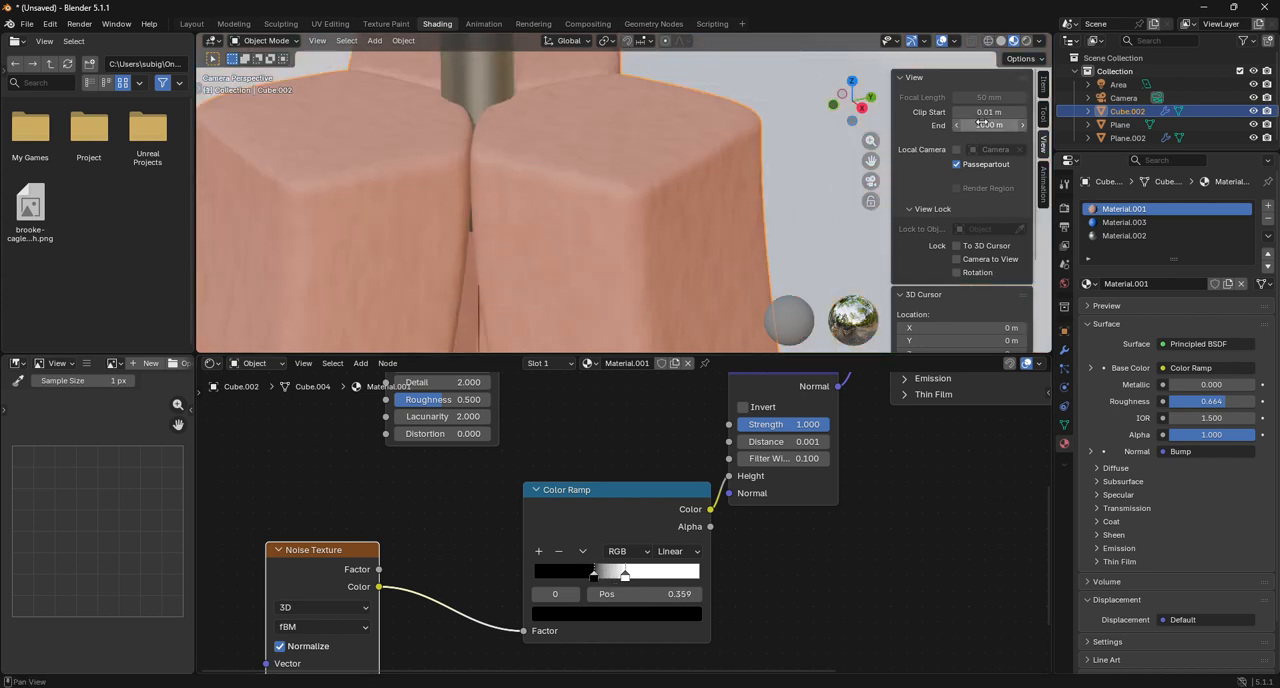
key("z")
left_click(642, 226)
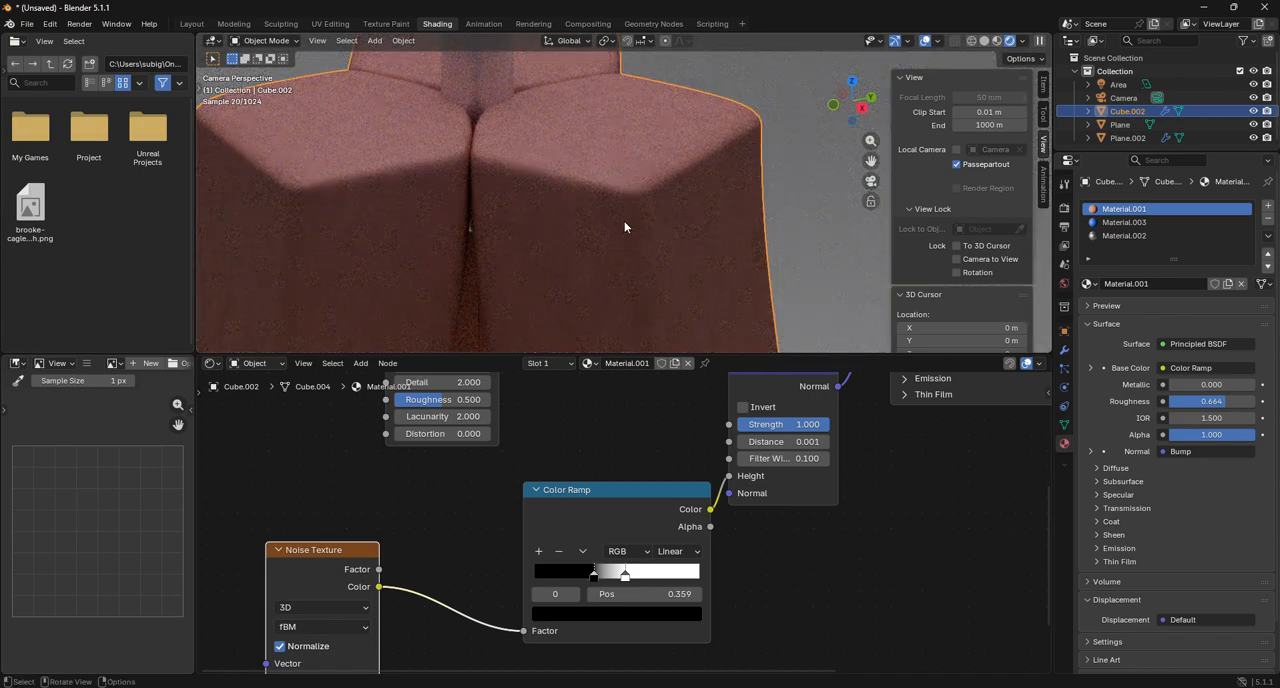
Set the bump Noise Texture's Scale to 113.1 and the leg material's Principled BSDF Roughness to 0.482.
scroll(625, 227, "up", 3)
middle_click_drag(505, 495, 618, 361)
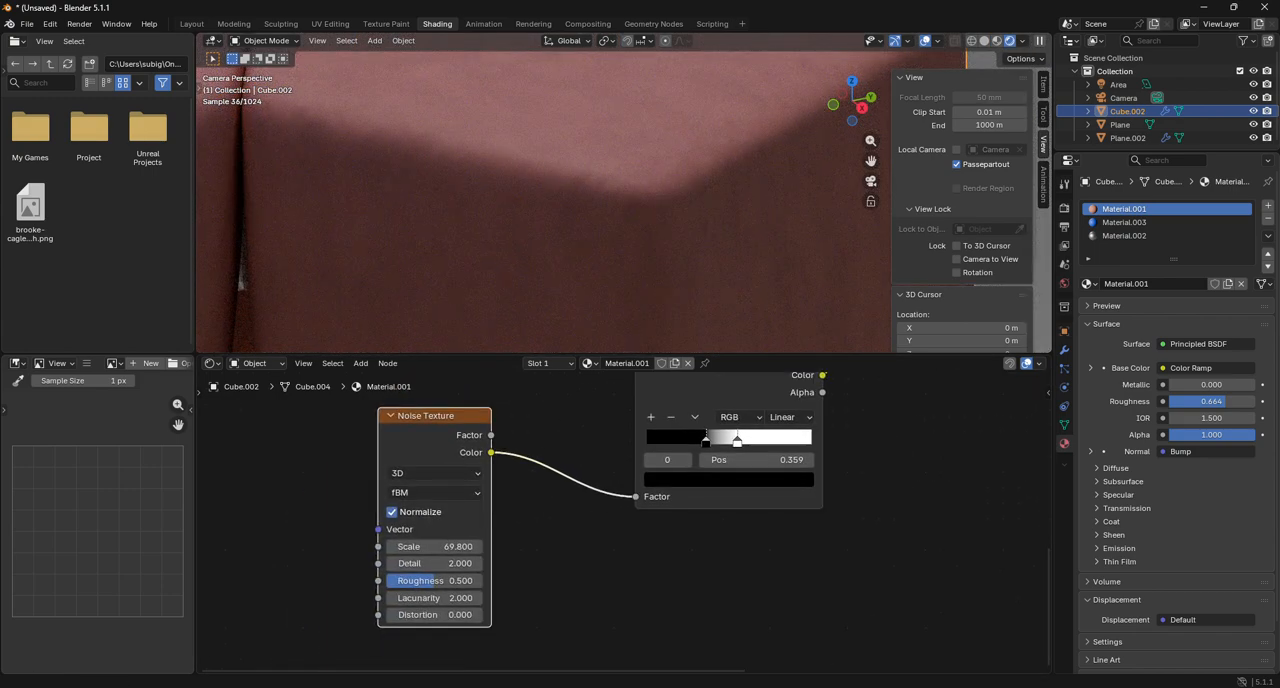
scroll(373, 558, "up", 2)
left_click_drag(385, 552, 420, 552)
middle_click_drag(921, 442, 521, 660)
left_click_drag(805, 546, 579, 557)
scroll(579, 557, "down", 2)
scroll(584, 190, "down", 6)
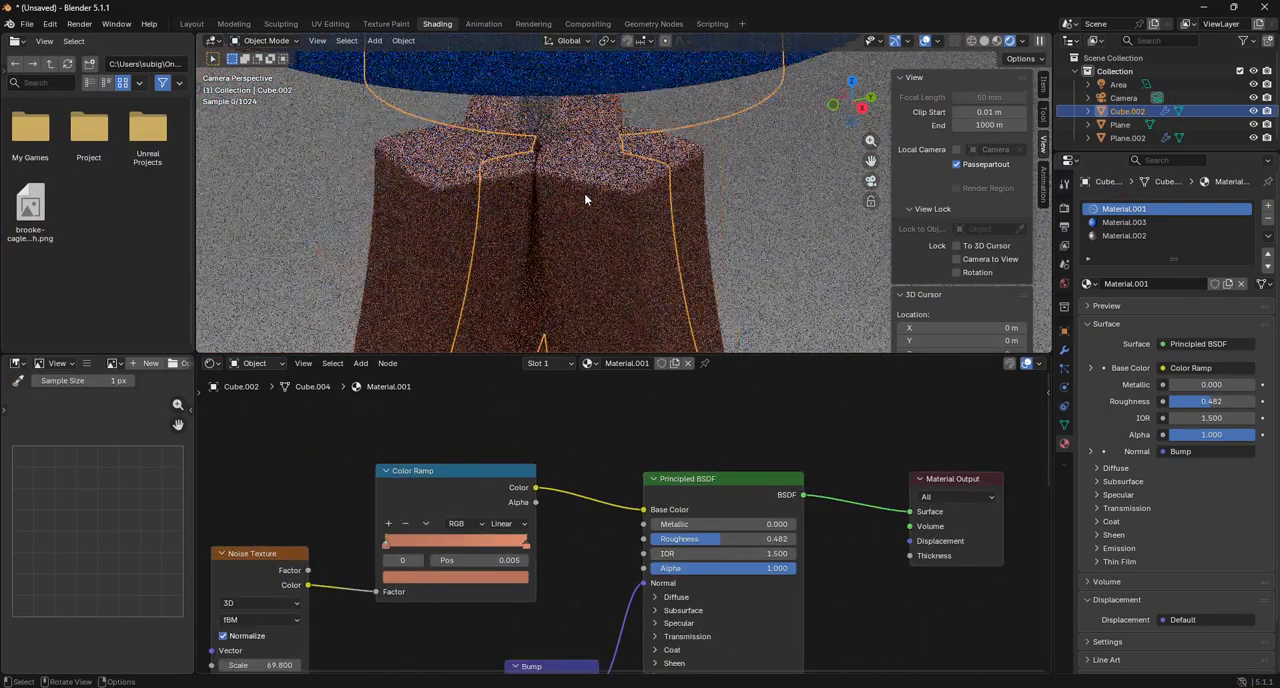
Set the bump Color Ramp's white stop to 0.655 and its Noise Texture's Scale to 153.8, checking the leg surface up close.
middle_click_drag(603, 491, 887, 415)
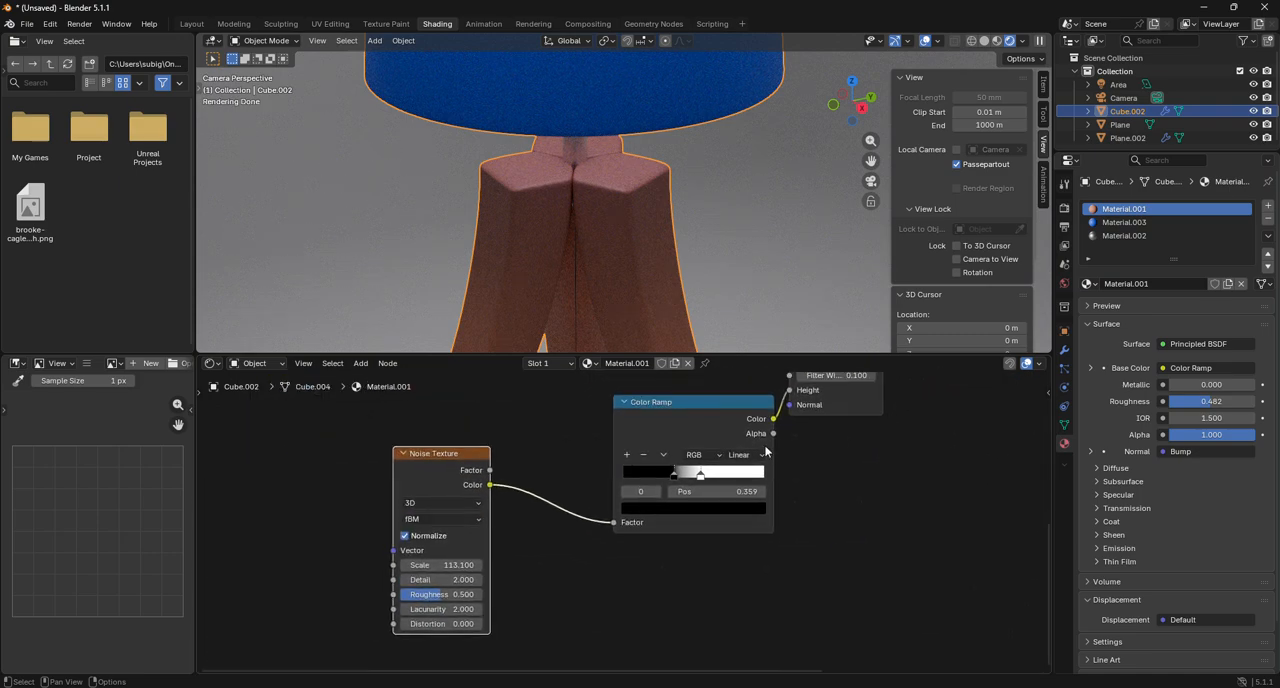
left_click_drag(709, 478, 716, 478)
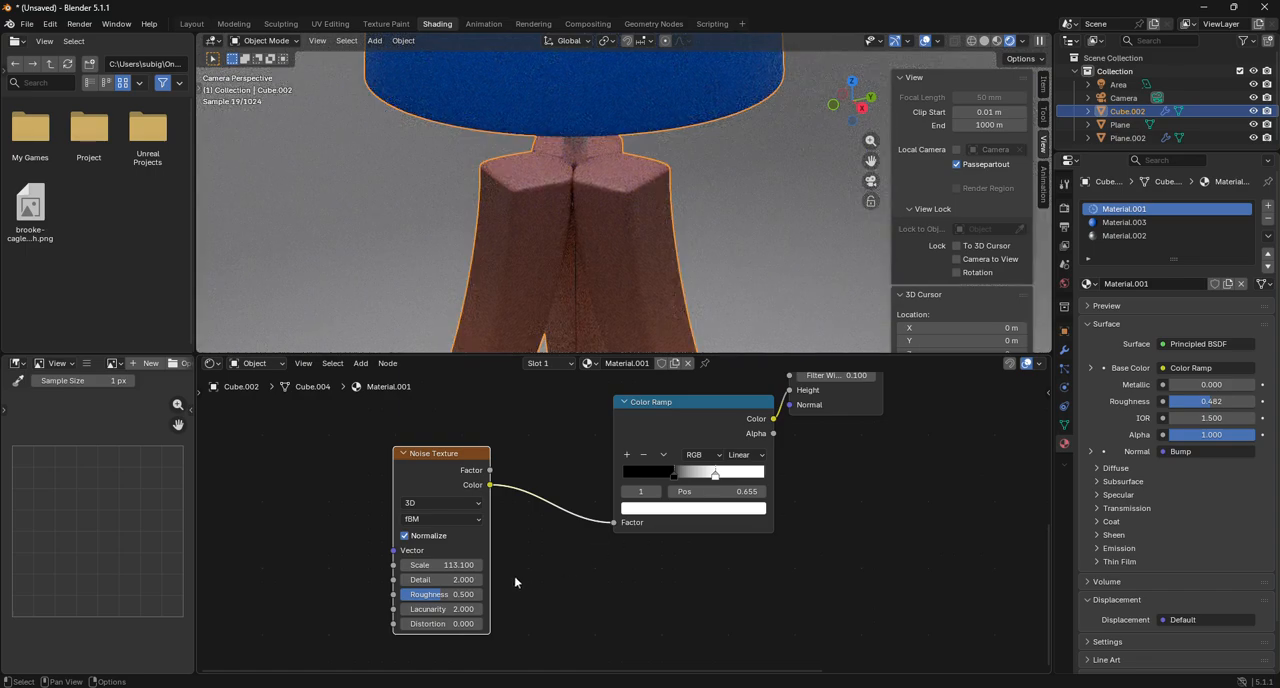
left_click_drag(440, 565, 500, 565)
scroll(659, 189, "up", 5)
scroll(657, 190, "up", 3)
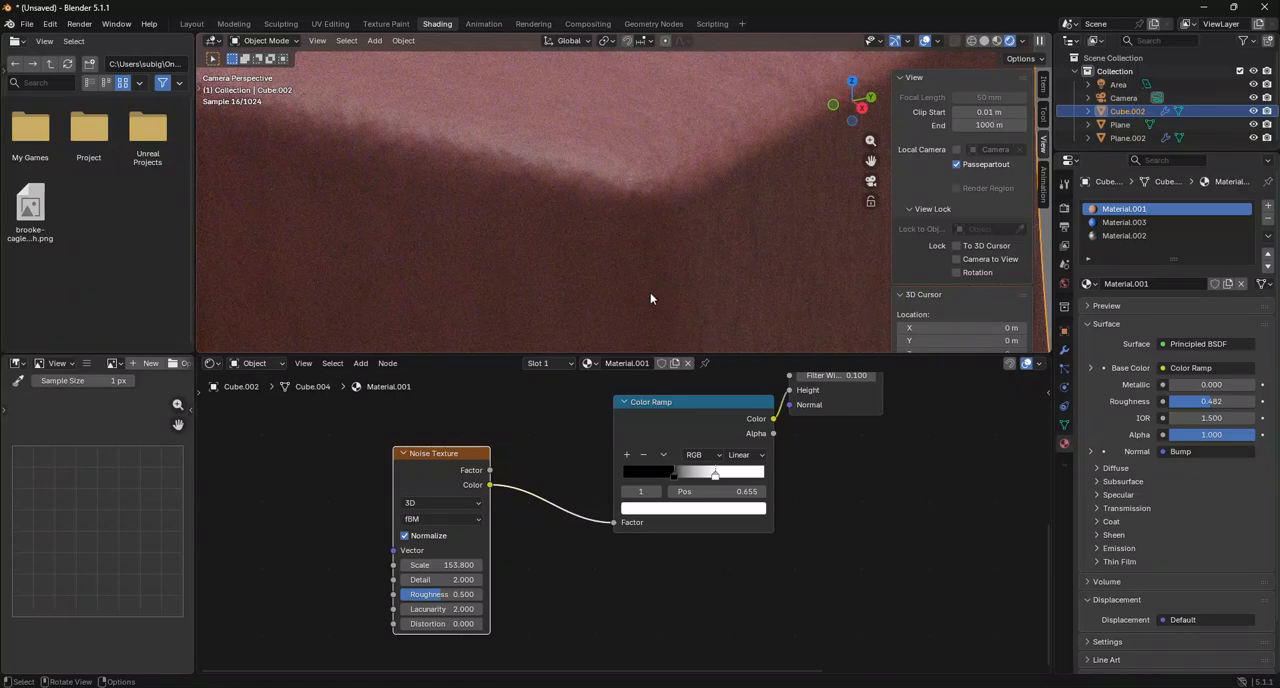
scroll(568, 445, "up", 2)
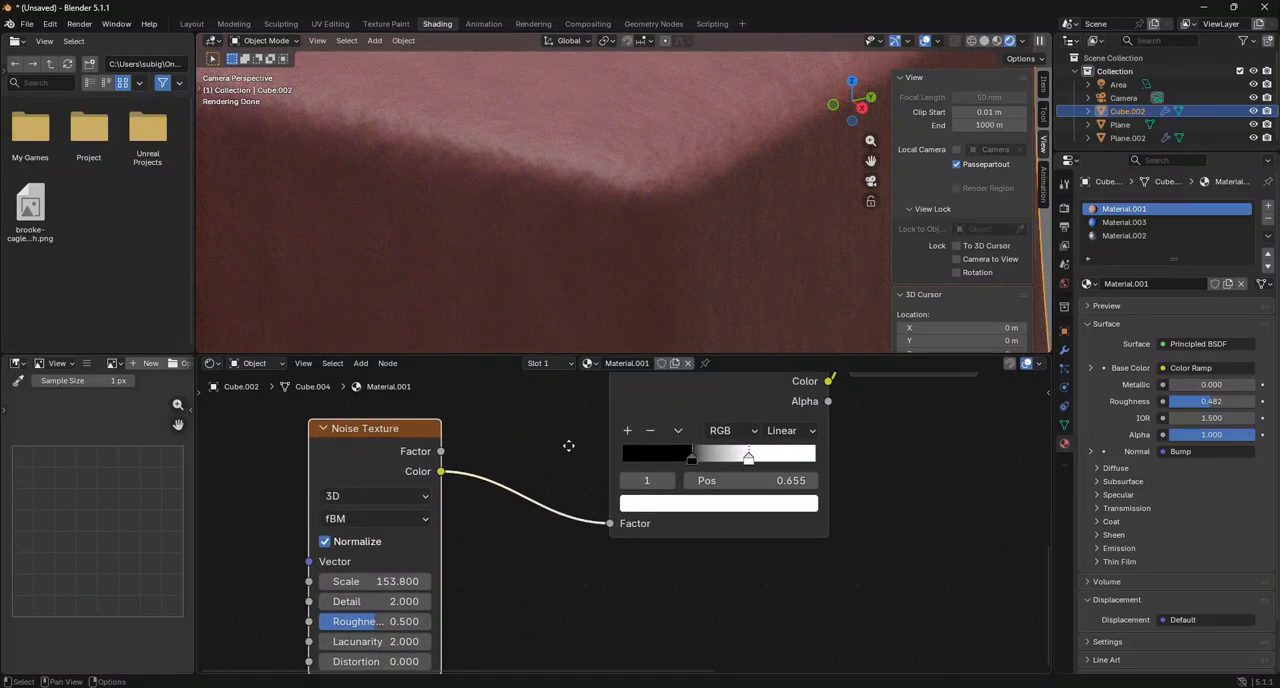
middle_click_drag(568, 445, 546, 518)
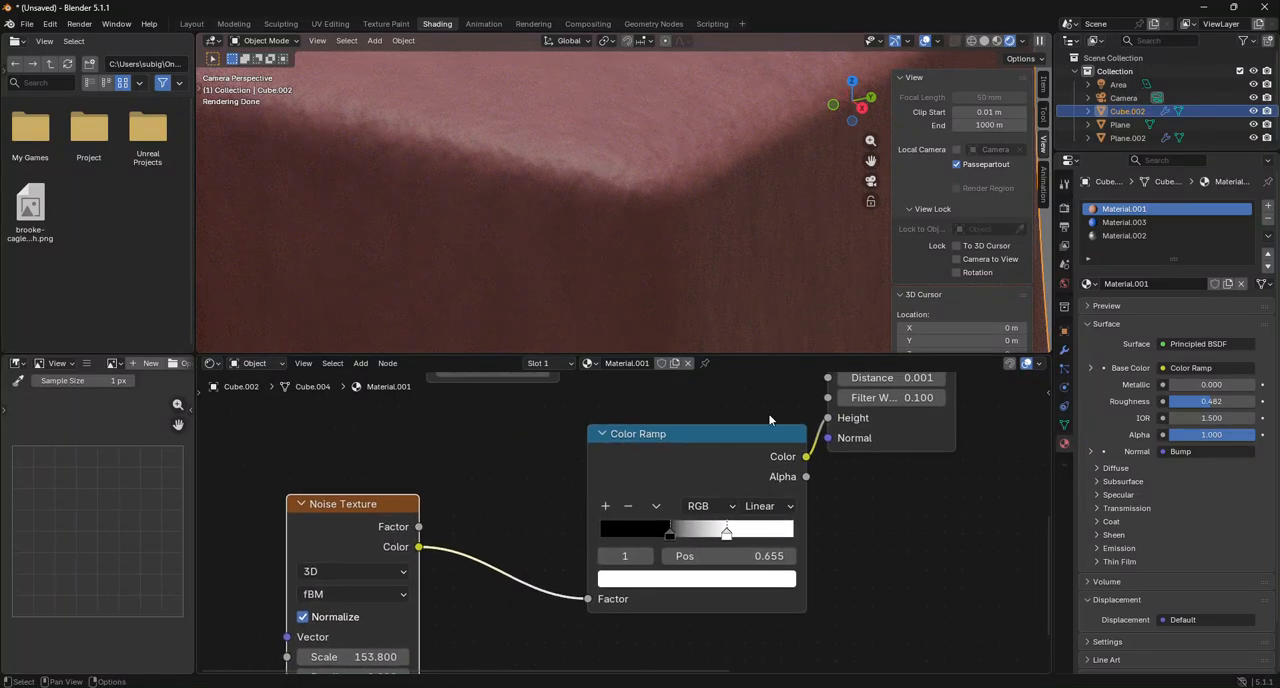
scroll(633, 135, "down", 3)
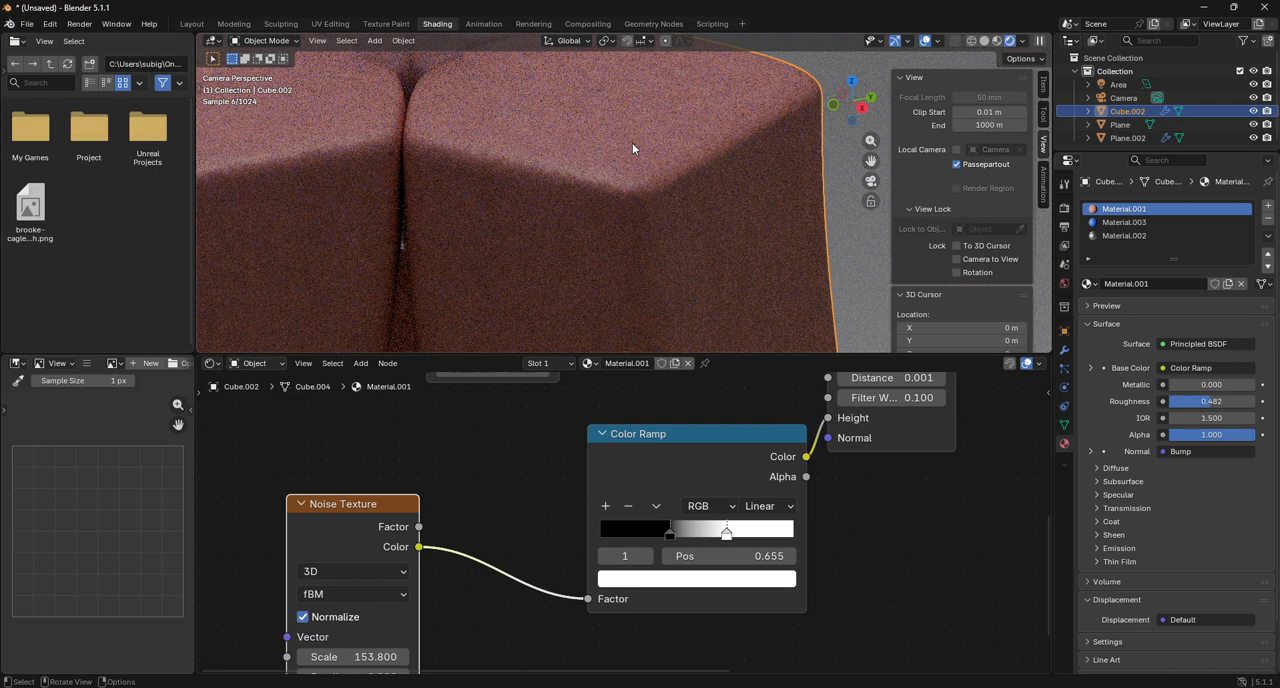
Set the leg material's Principled BSDF Roughness to 0.373 and check the whole lamp in the rendered view.
middle_click_drag(741, 412, 451, 419)
left_click_drag(800, 428, 830, 430)
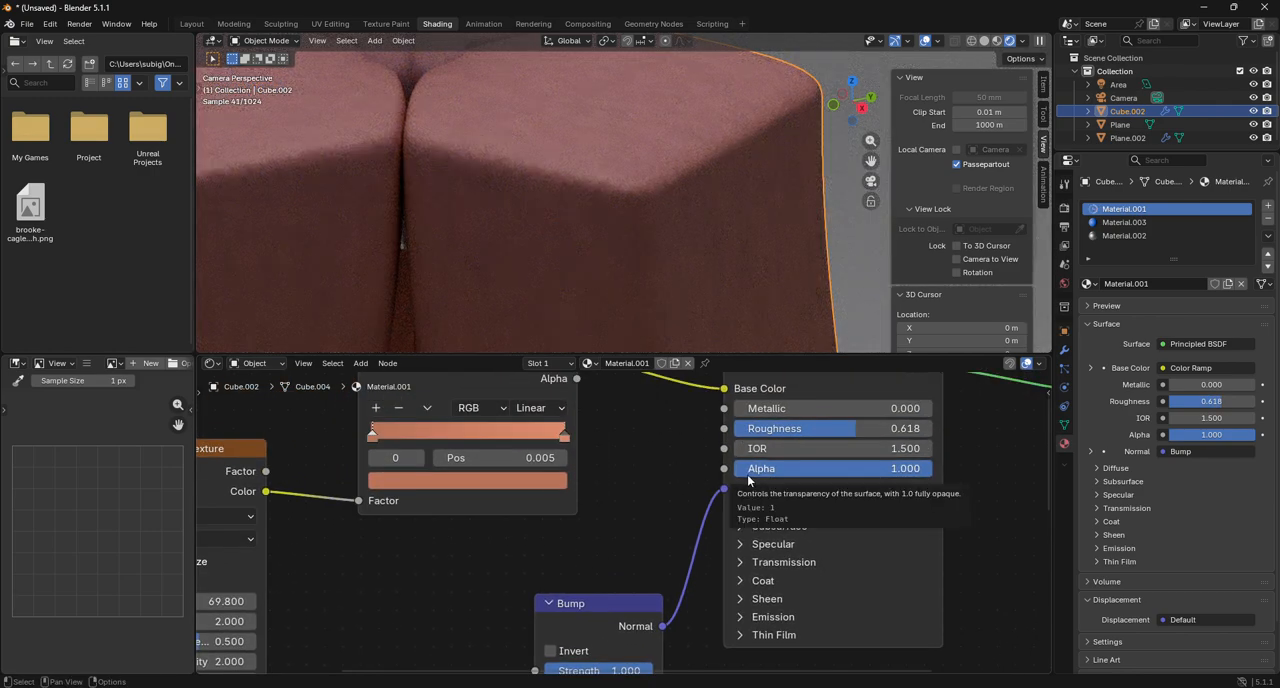
scroll(656, 175, "up", 5)
left_click_drag(845, 428, 628, 432)
scroll(629, 277, "down", 6)
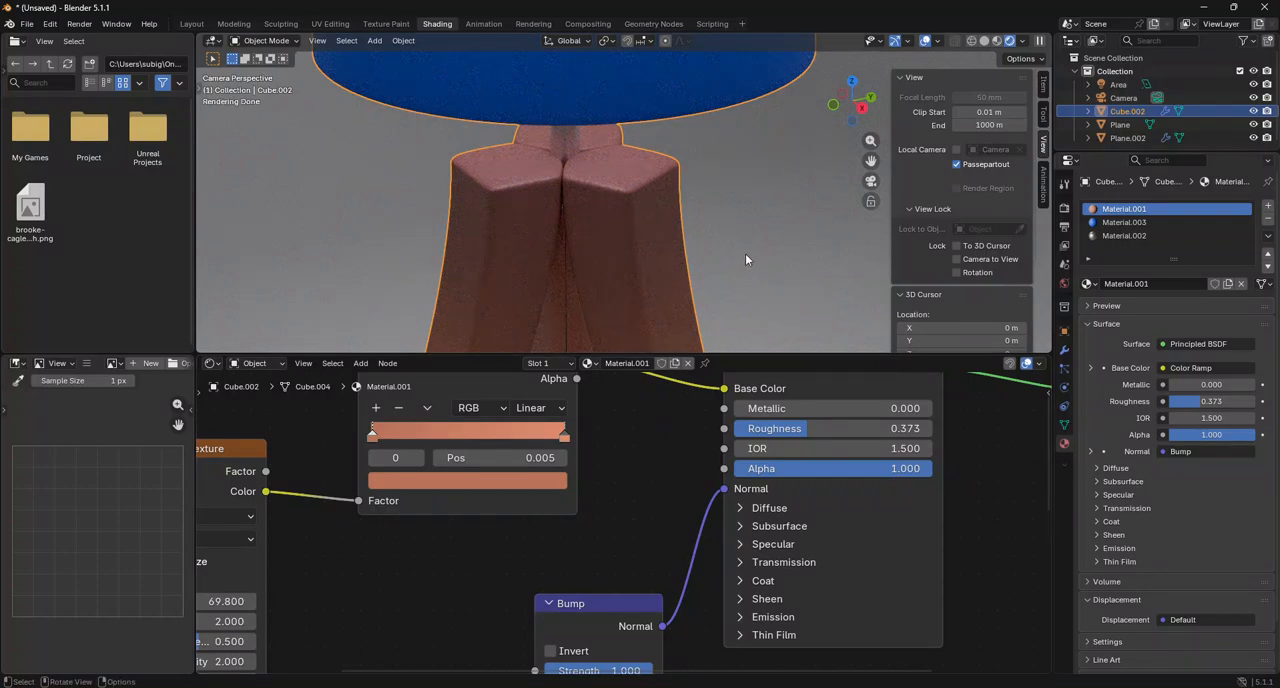
left_click(745, 258)
left_click(664, 270)
scroll(664, 267, "down", 6)
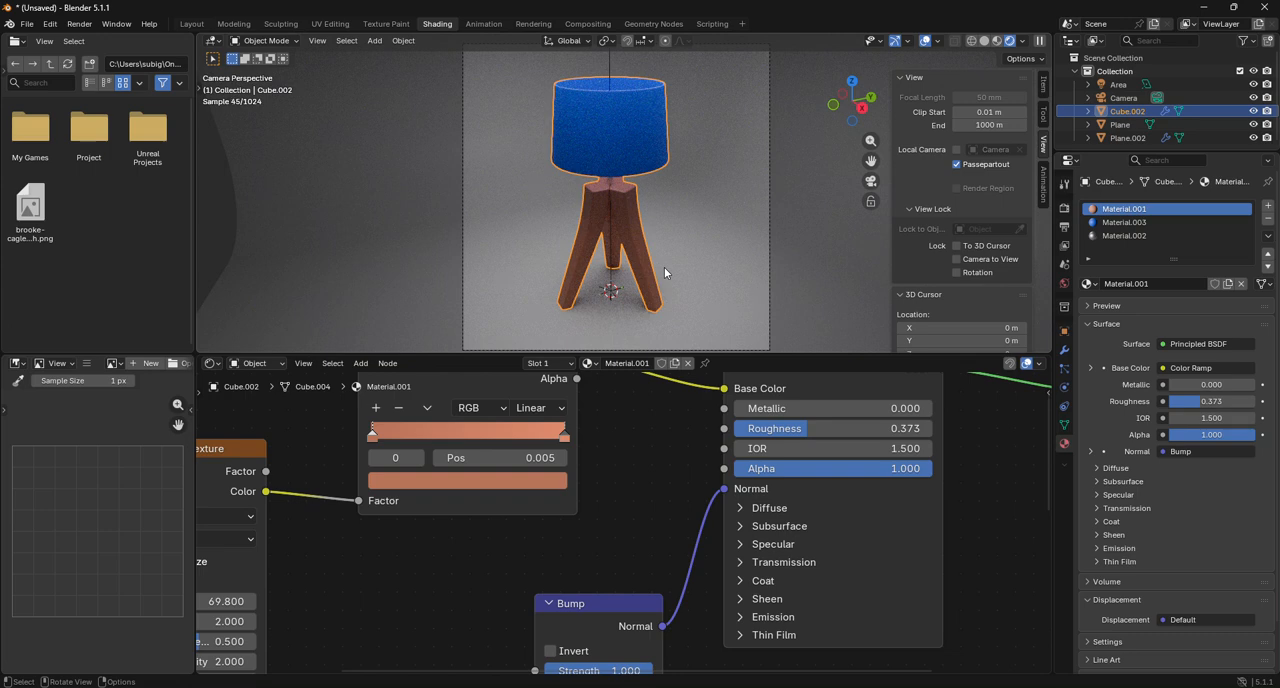
scroll(664, 267, "down", 3)
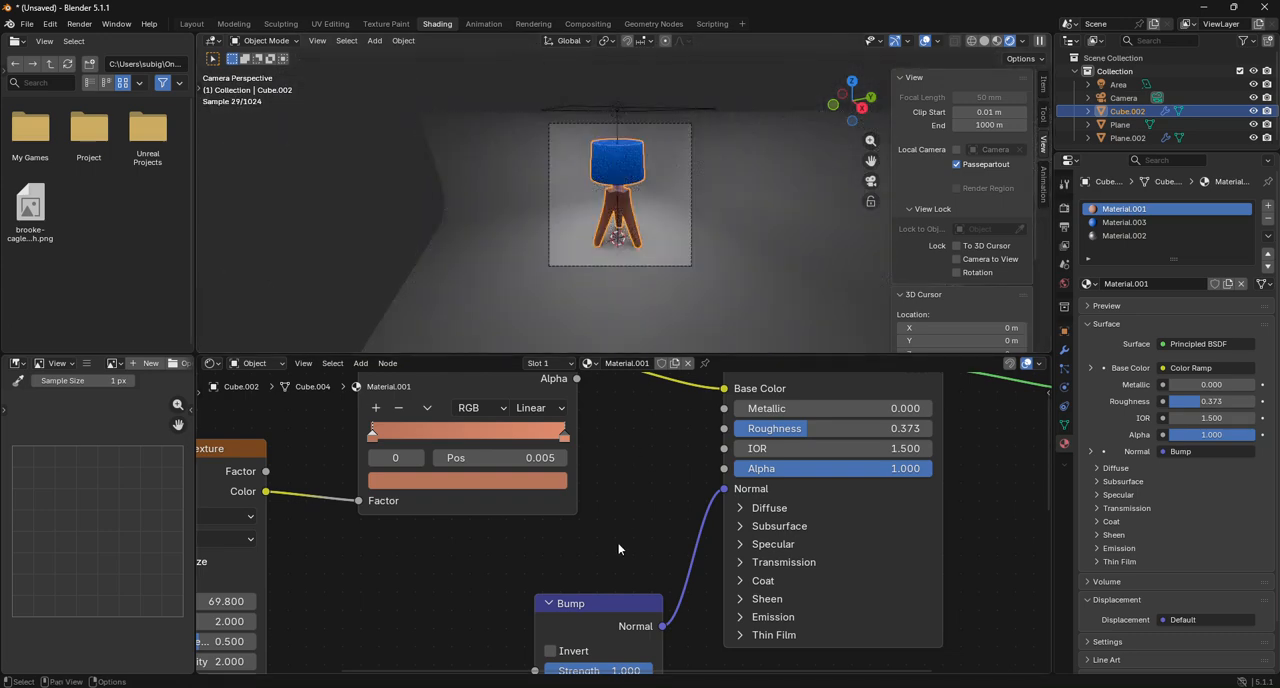
Try to copy the leg material's bump node chain into the blue shade material Material.003, and undo the paste.
scroll(642, 652, "down", 5)
scroll(638, 656, "down", 1)
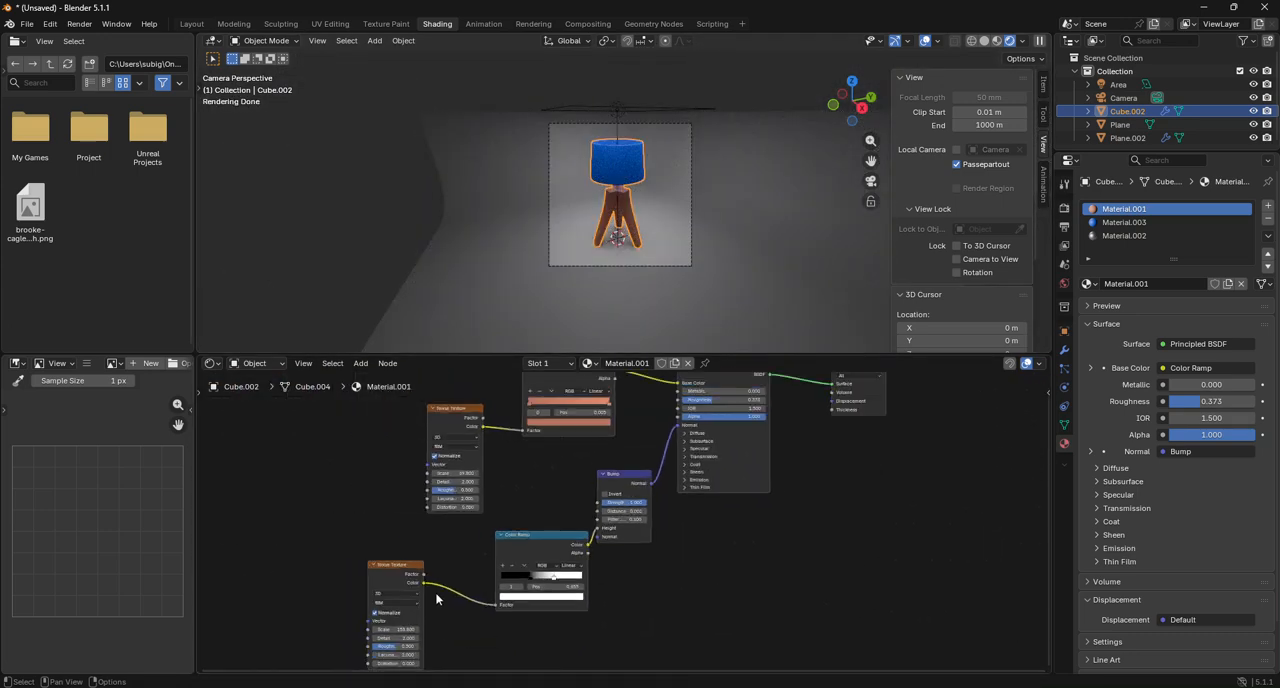
left_click_drag(383, 540, 434, 599)
left_click(553, 577)
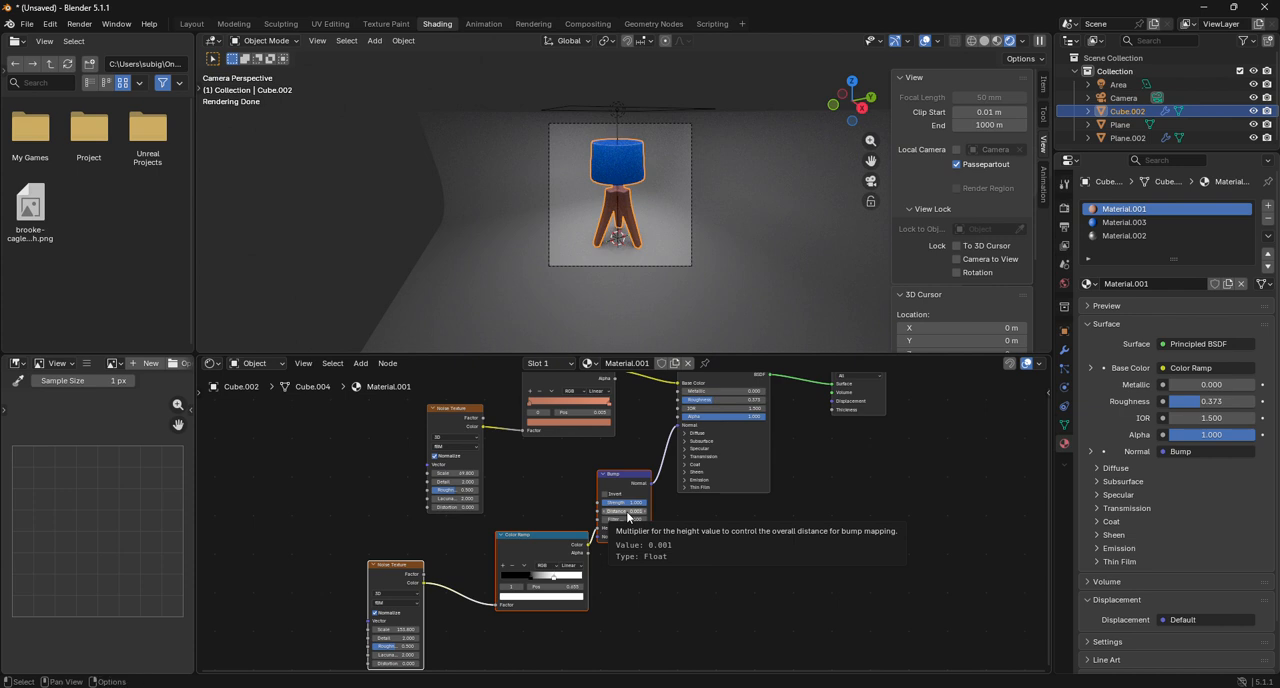
left_click(1124, 222)
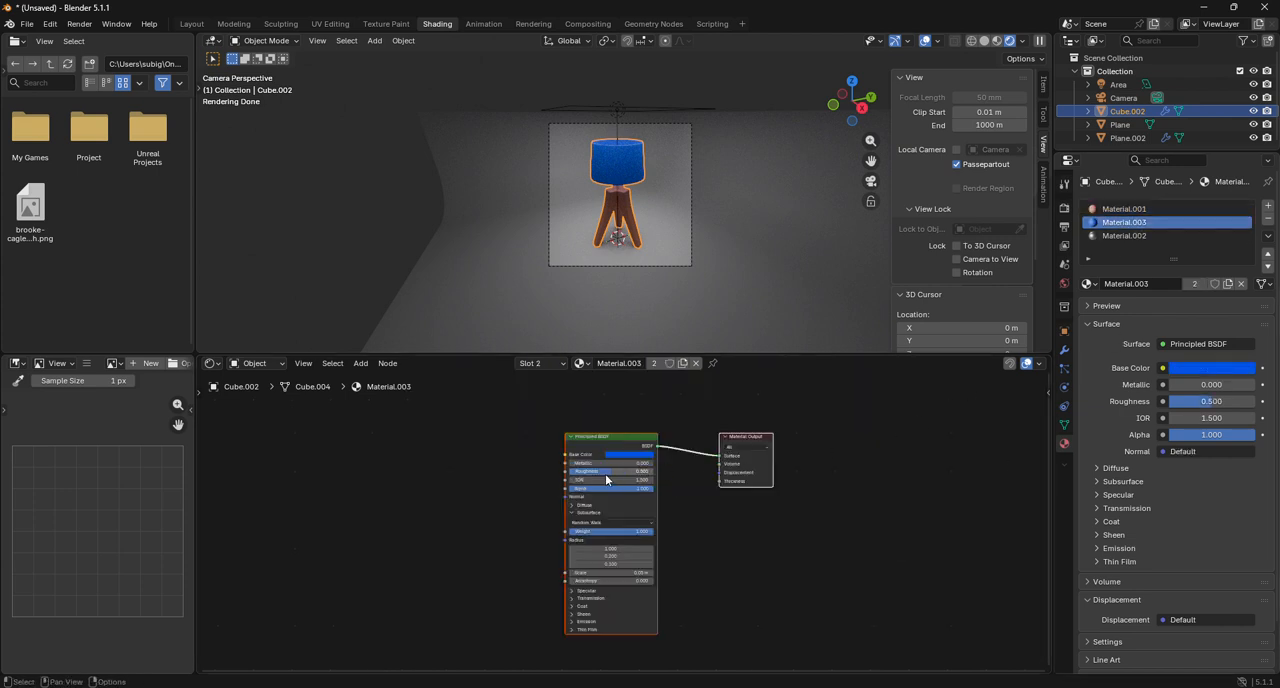
left_click(293, 509)
key("ctrl+v")
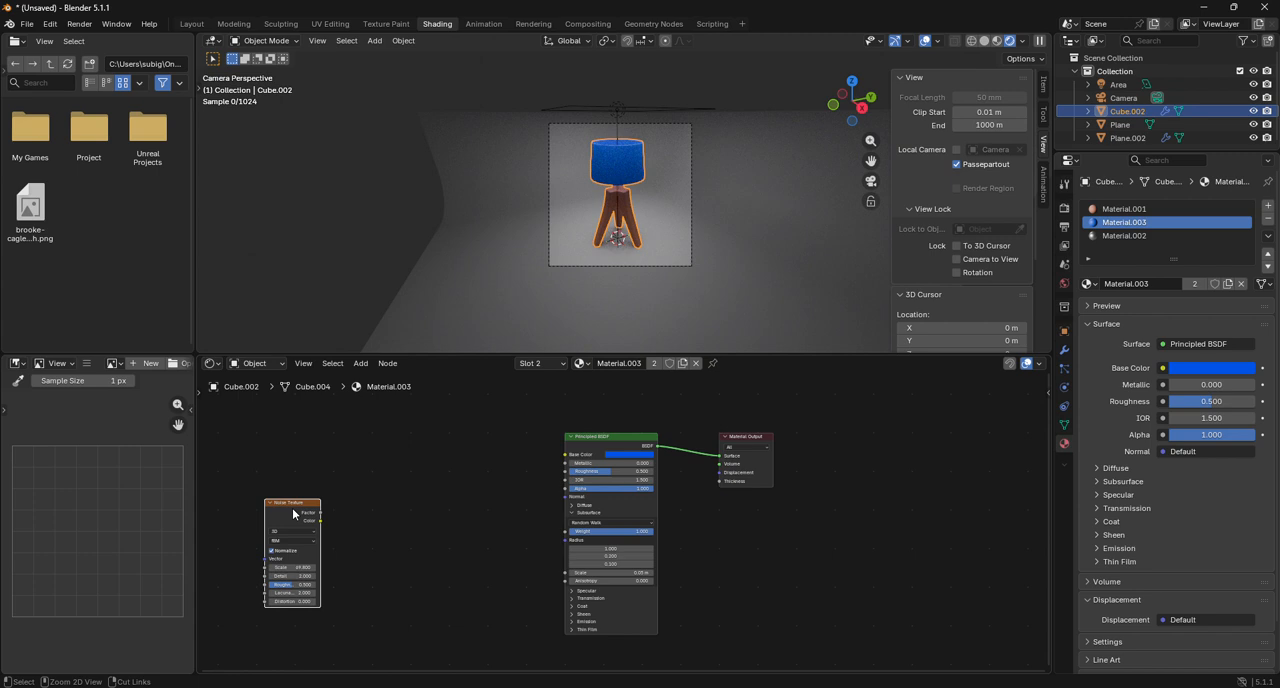
left_click_drag(295, 515, 384, 487)
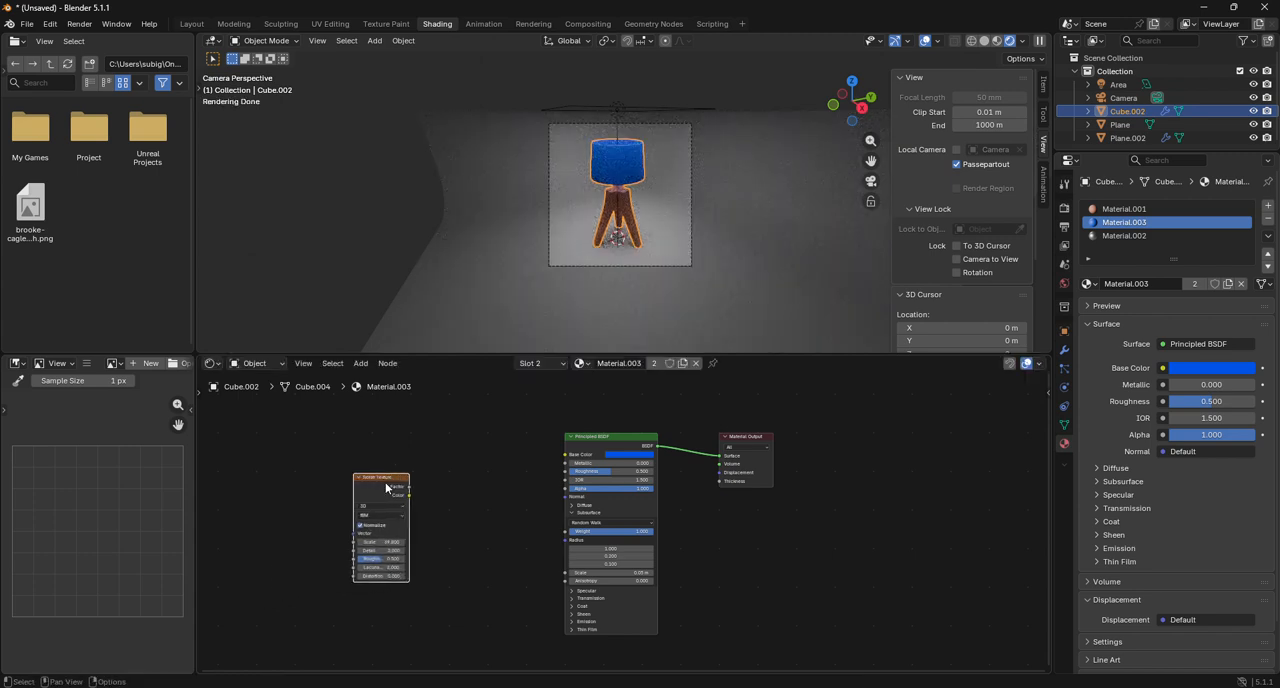
key("ctrl+z")
key("ctrl+z")
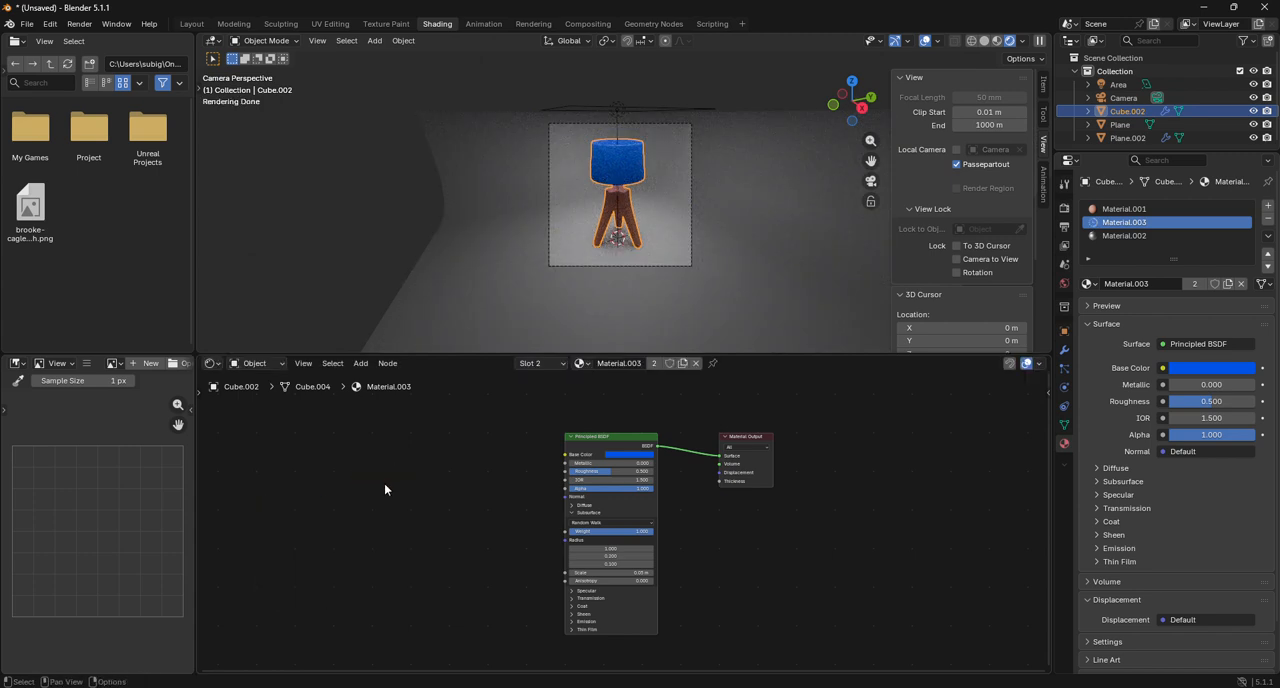
Reposition Material.001's Bump and black-and-white Color Ramp nodes, and copy both together with their connected Noise Texture.
left_click(1130, 208)
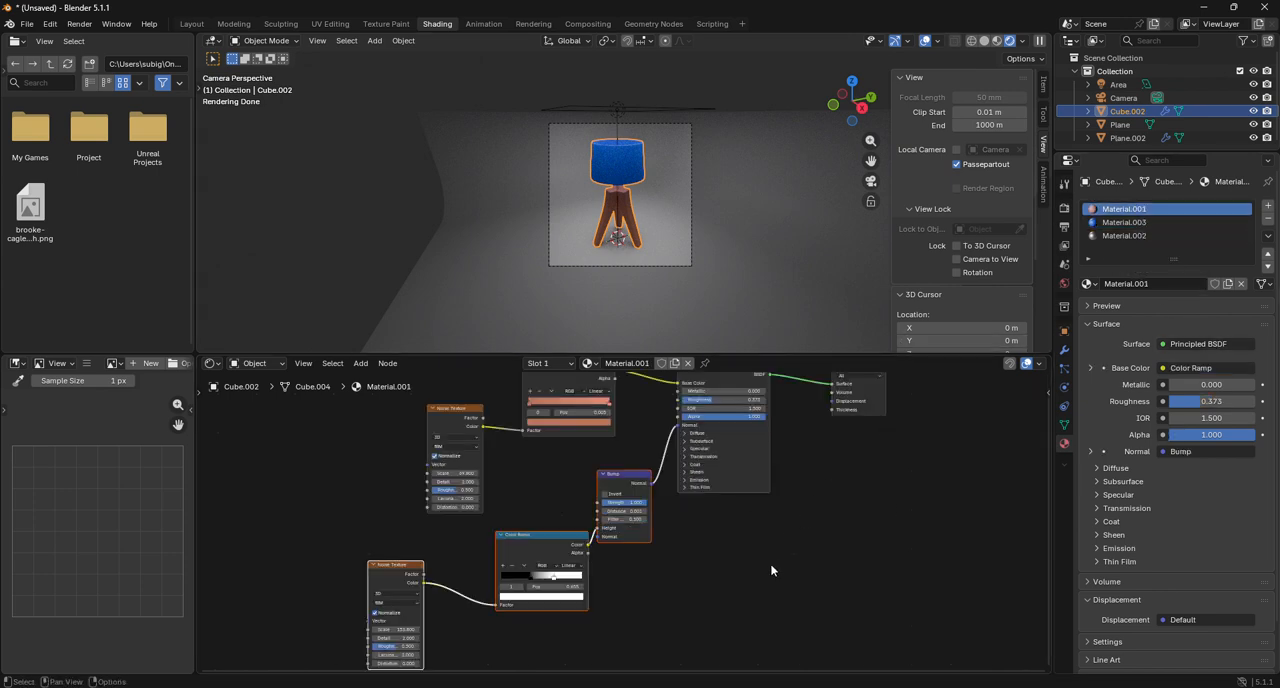
left_click_drag(611, 477, 625, 512)
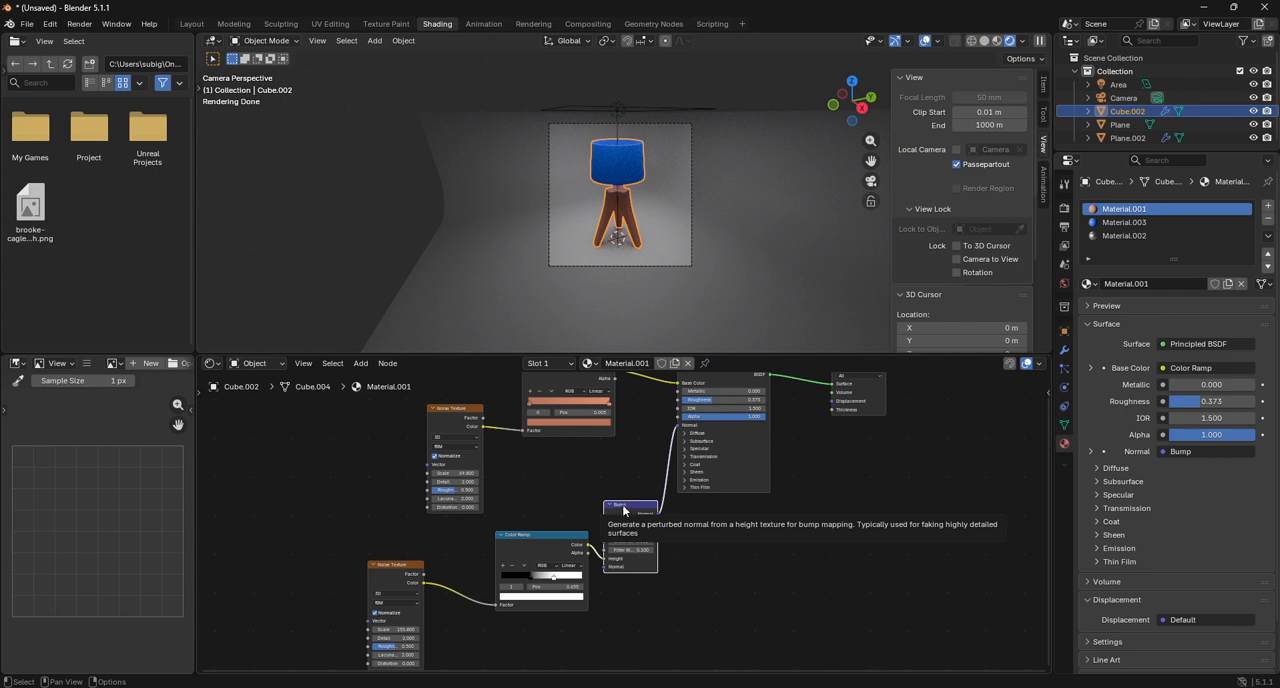
left_click_drag(629, 507, 637, 547)
left_click_drag(534, 550, 534, 558)
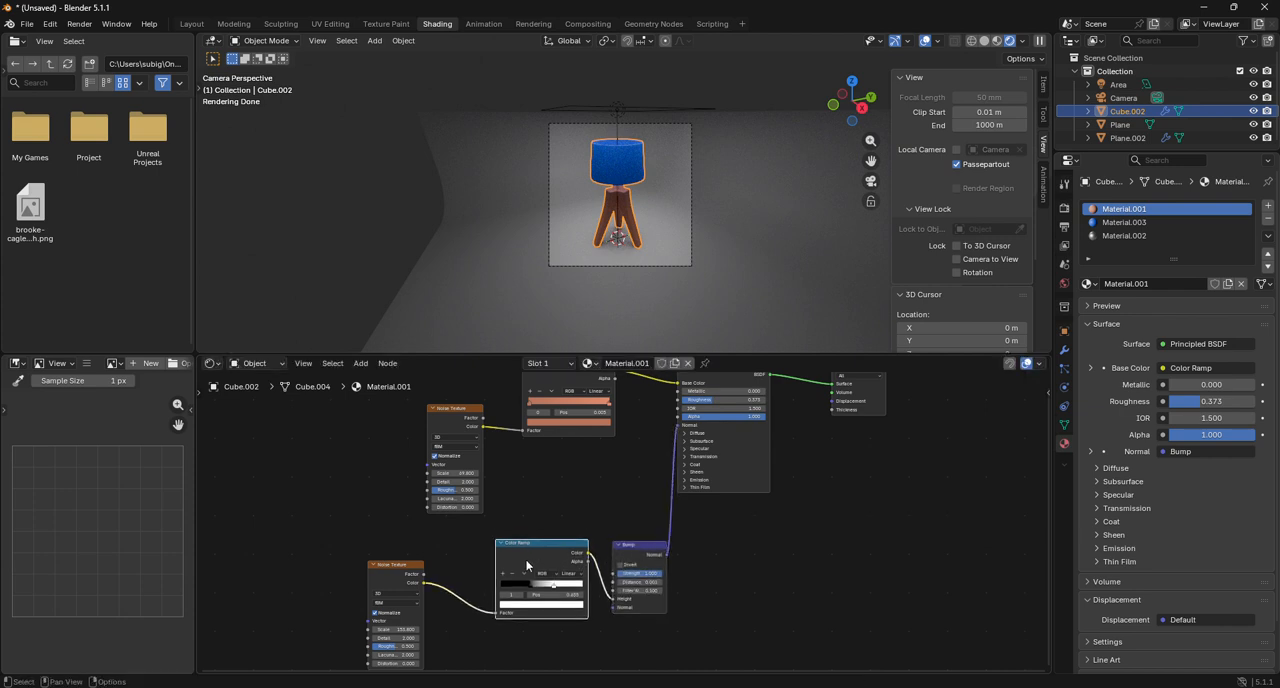
left_click_drag(349, 538, 708, 604)
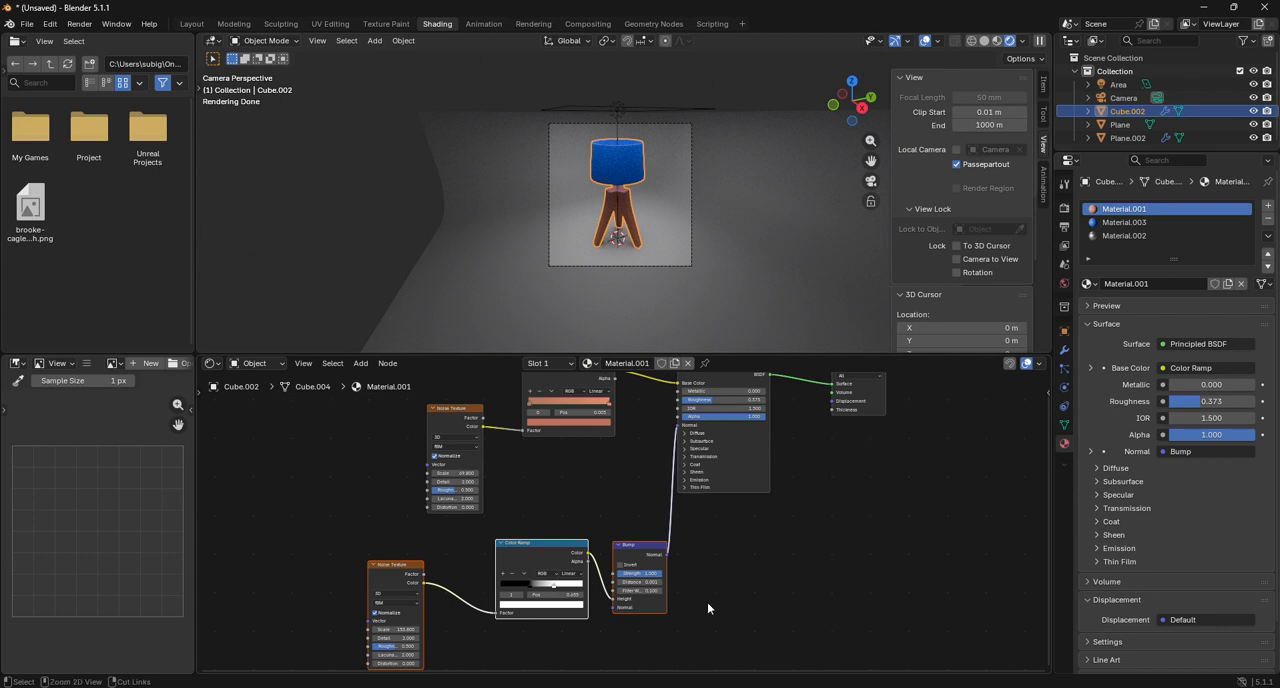
key("ctrl+c")
Paste the copied bump nodes into Material.003, connect Bump Normal to the Principled BSDF's Normal, and check the shade up close.
left_click(1128, 236)
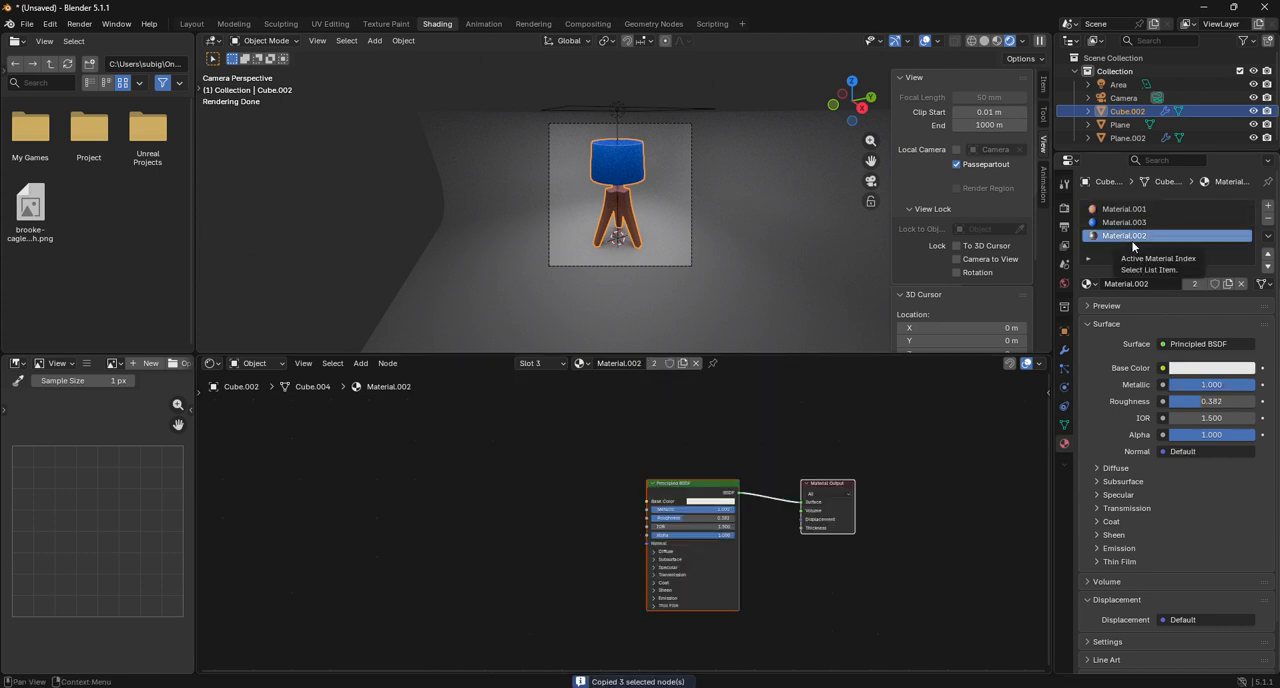
left_click(1124, 222)
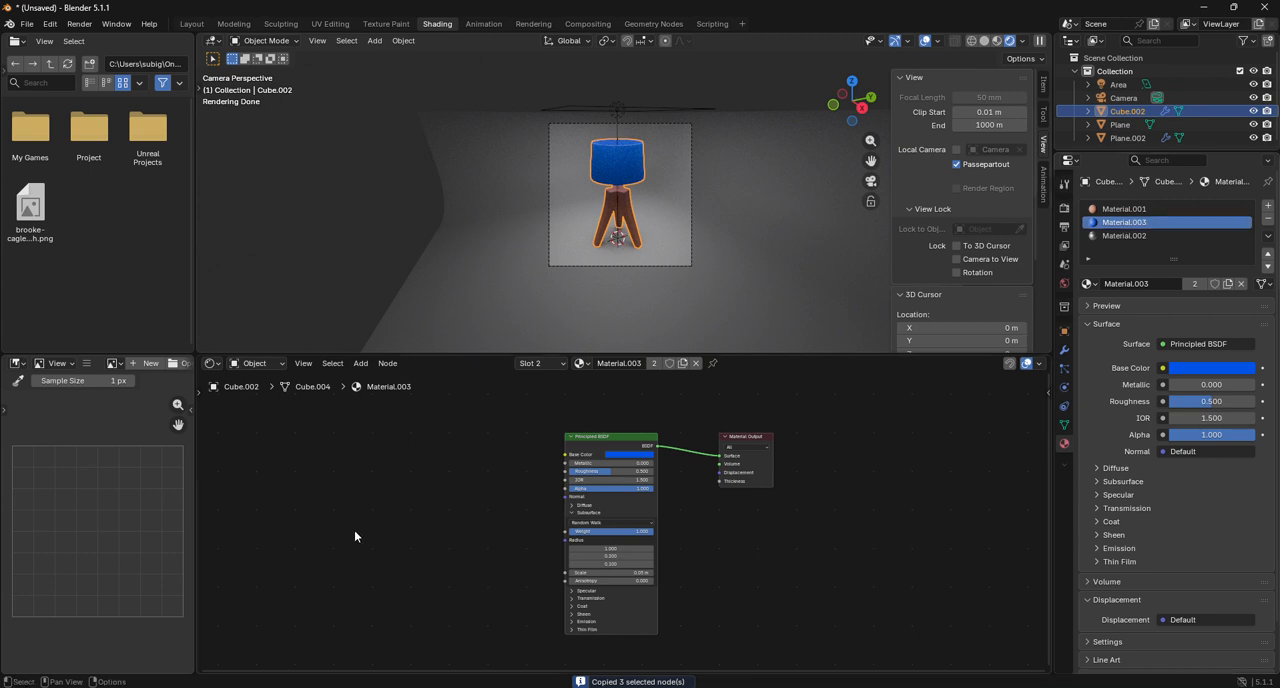
key("ctrl+v")
scroll(320, 527, "up", 2)
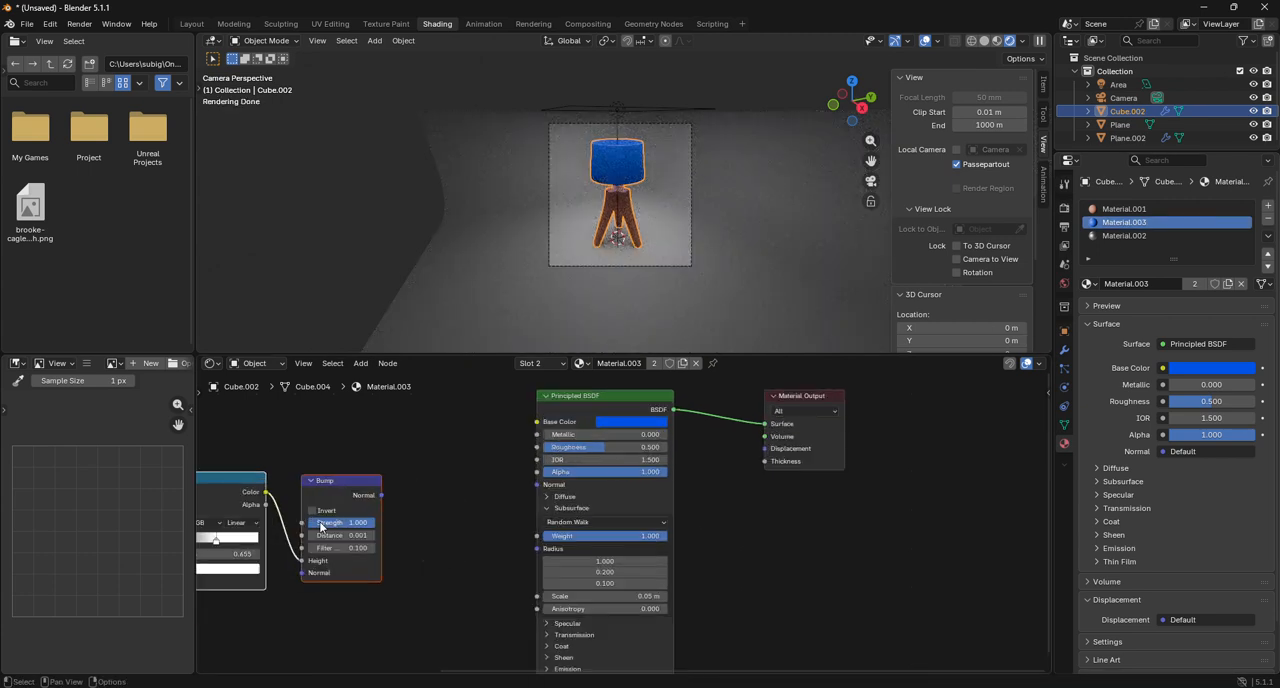
scroll(320, 527, "up", 1)
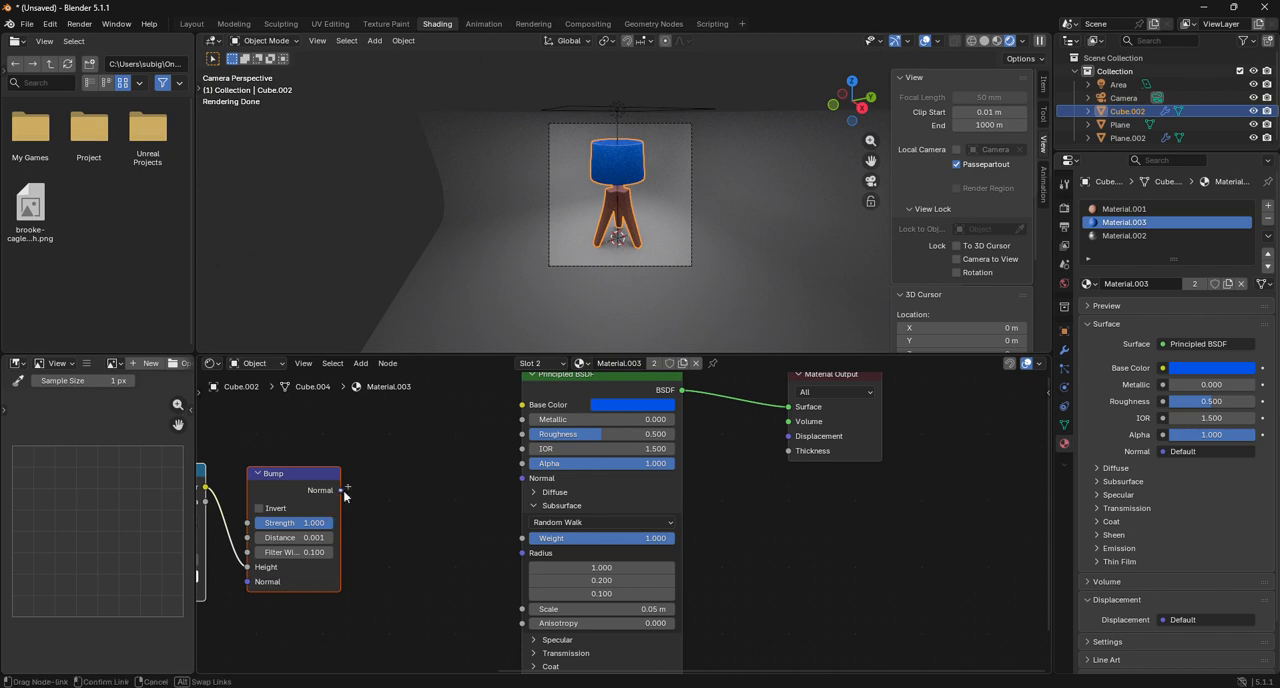
left_click_drag(340, 490, 513, 482)
scroll(619, 121, "up", 6)
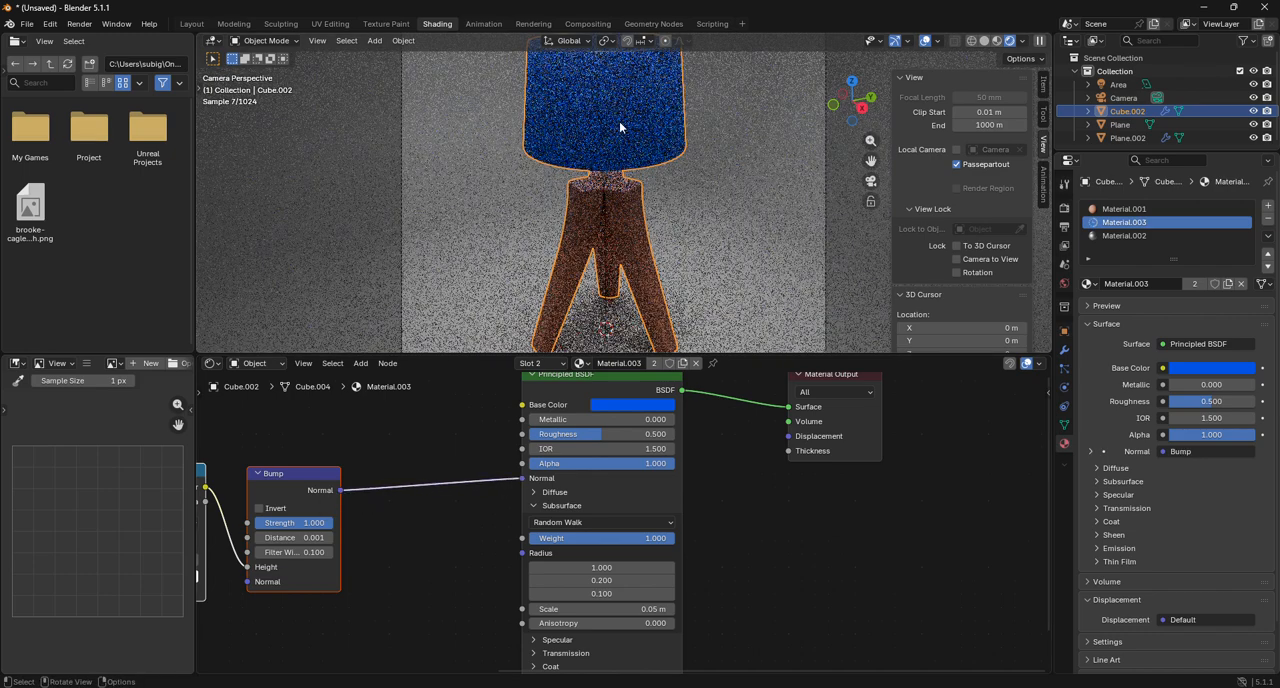
scroll(868, 162, "up", 6)
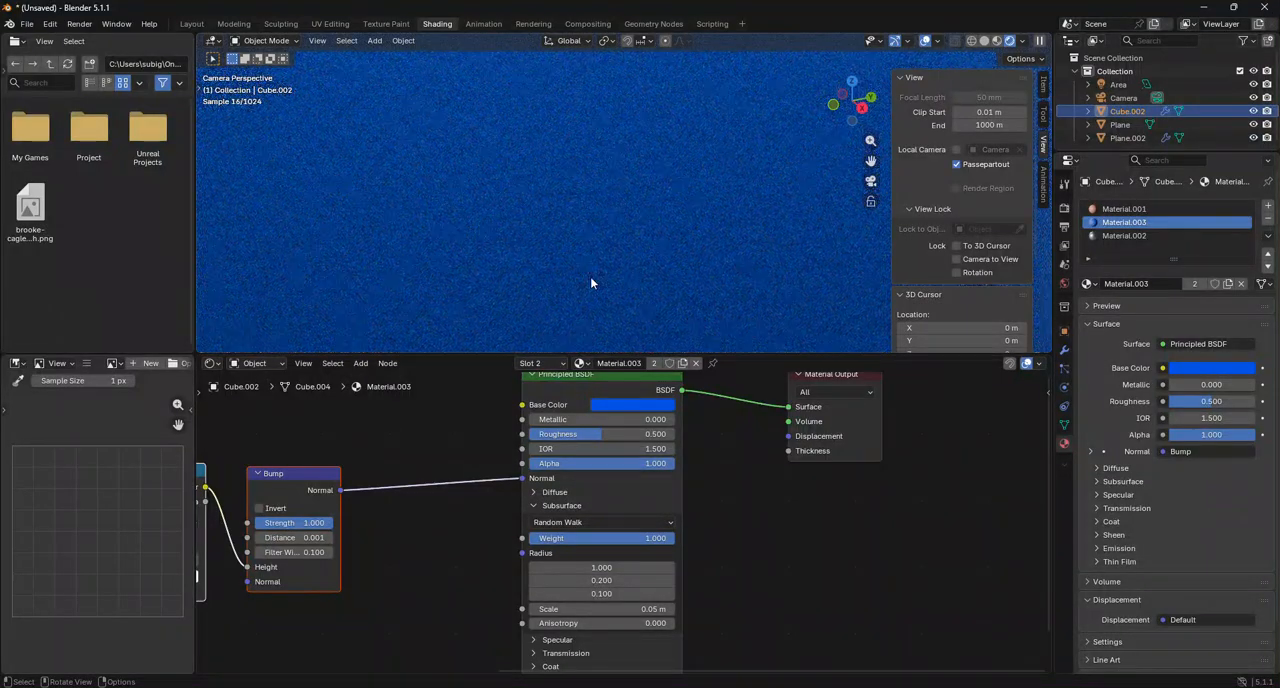
scroll(590, 278, "down", 5)
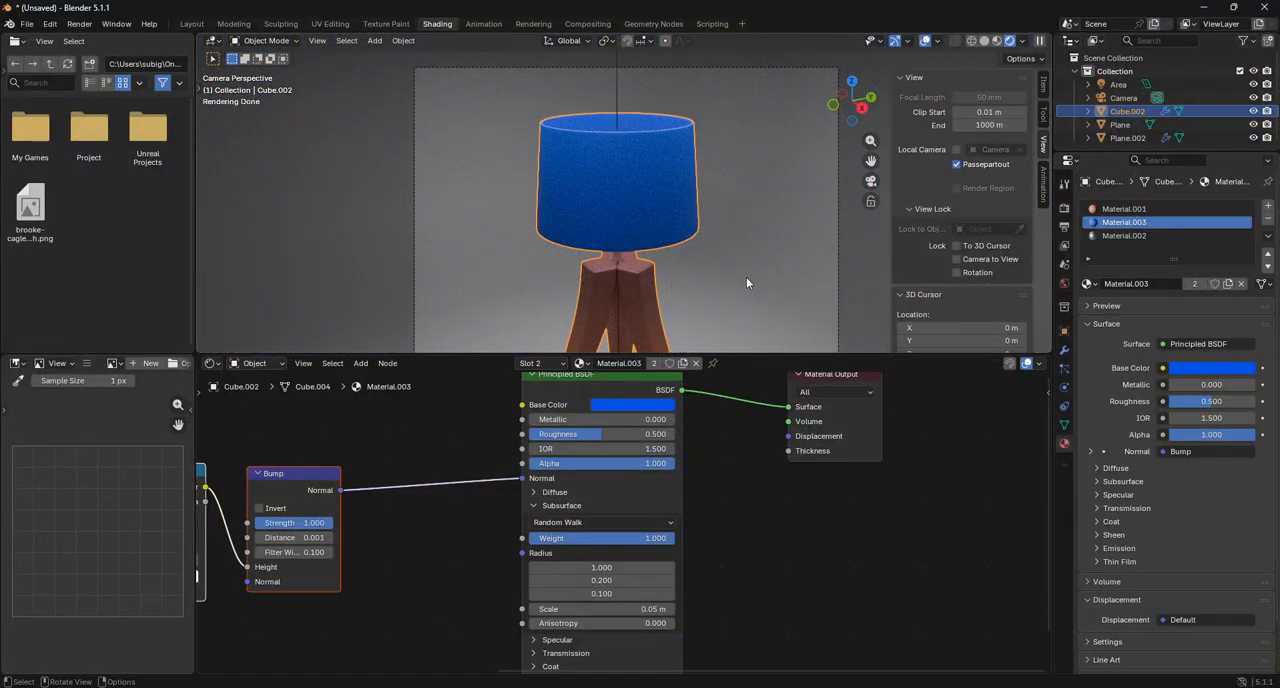
Set the render output's vertical resolution to 720 px.
left_click(746, 277)
scroll(746, 277, "down", 3)
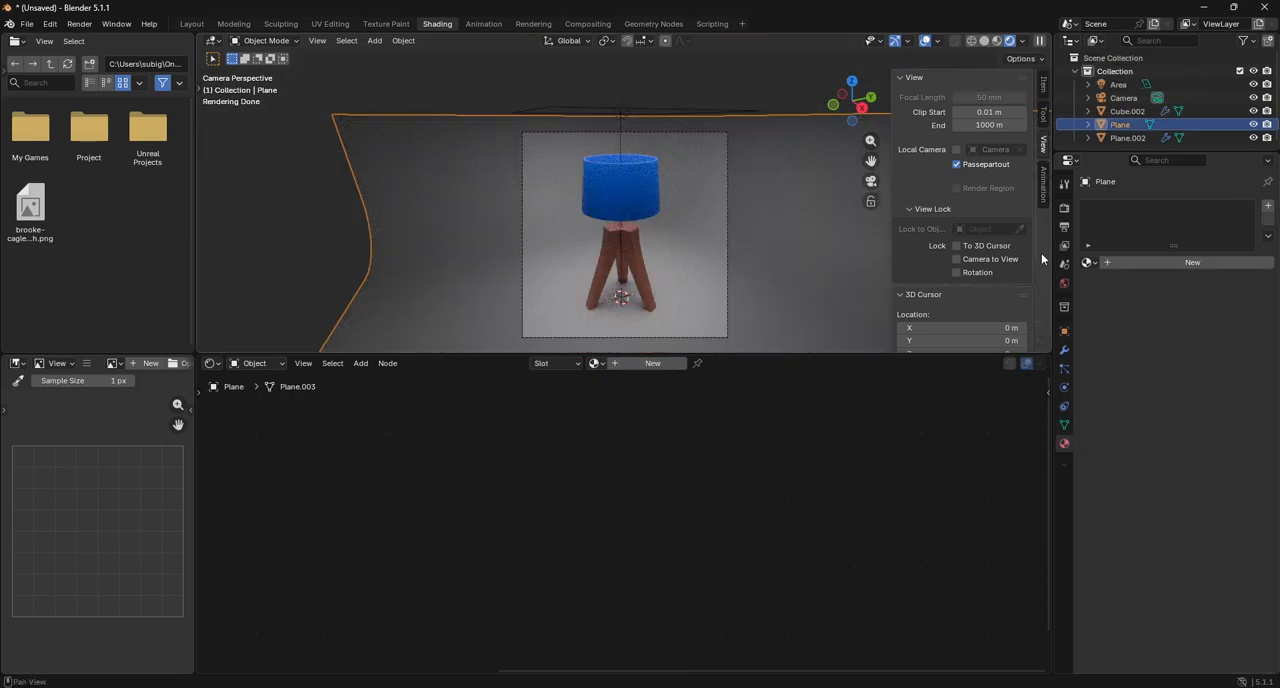
left_click(1065, 208)
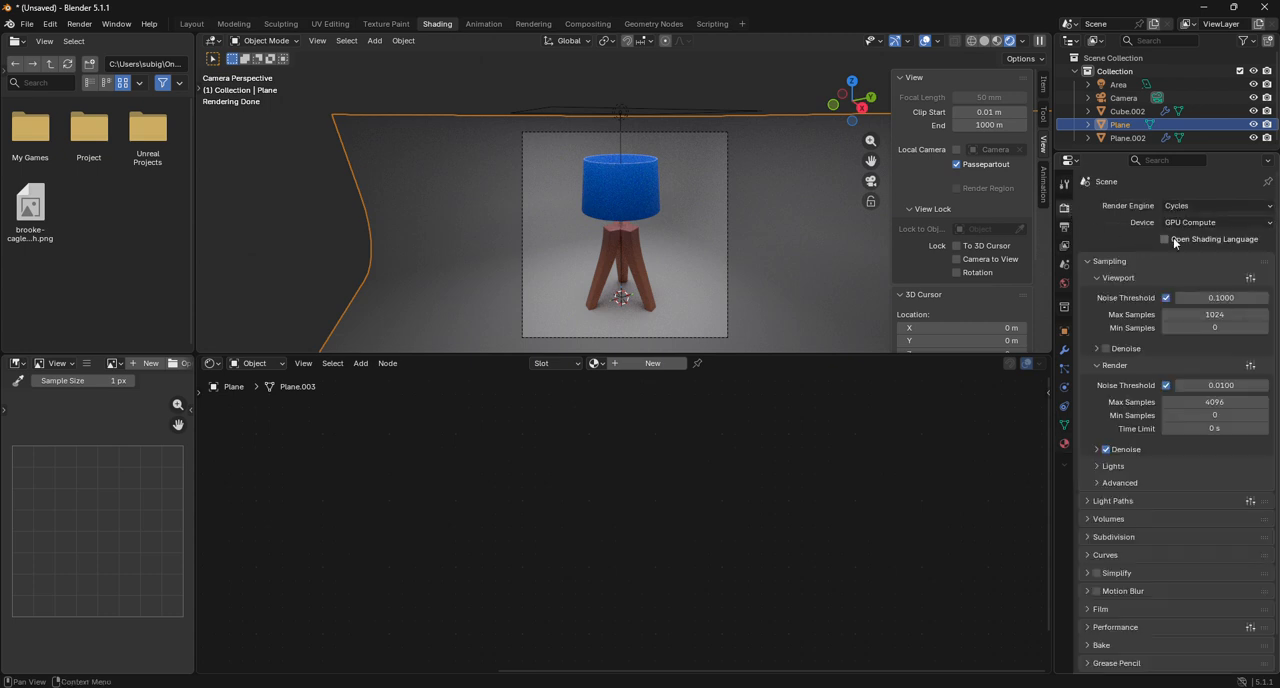
left_click(1065, 228)
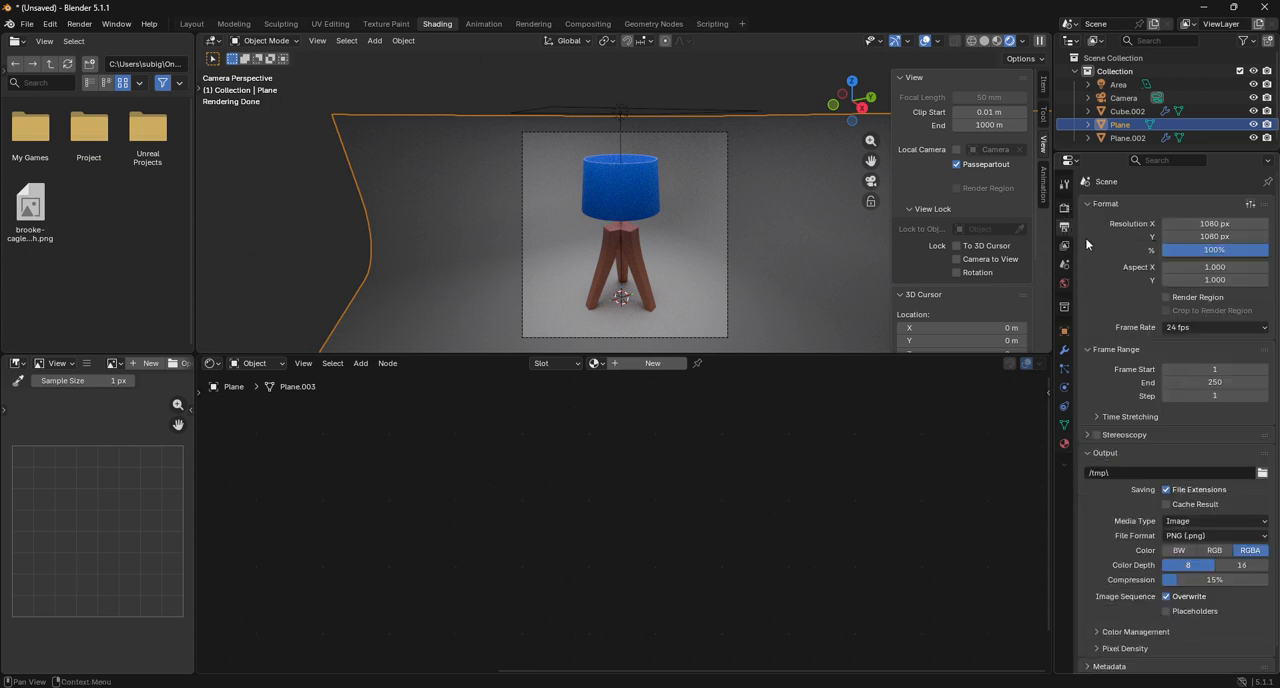
left_click_drag(1228, 224, 1224, 224)
left_click(1222, 237)
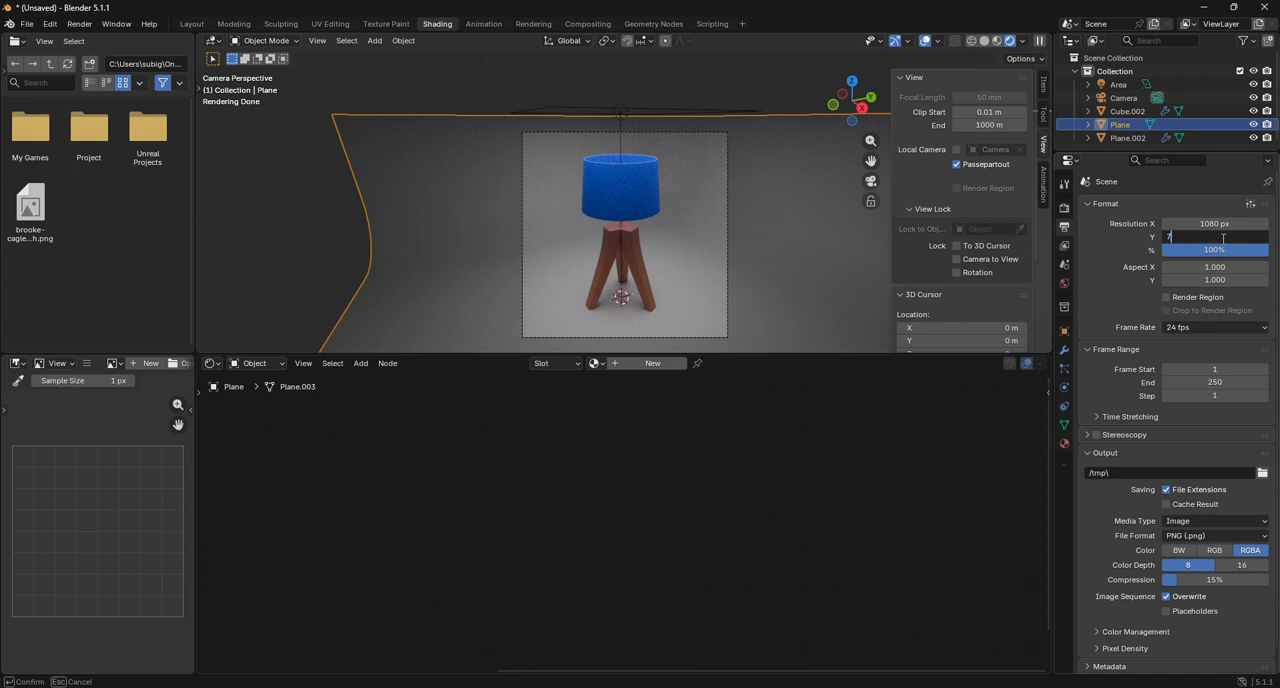
type("720")
key("Return")
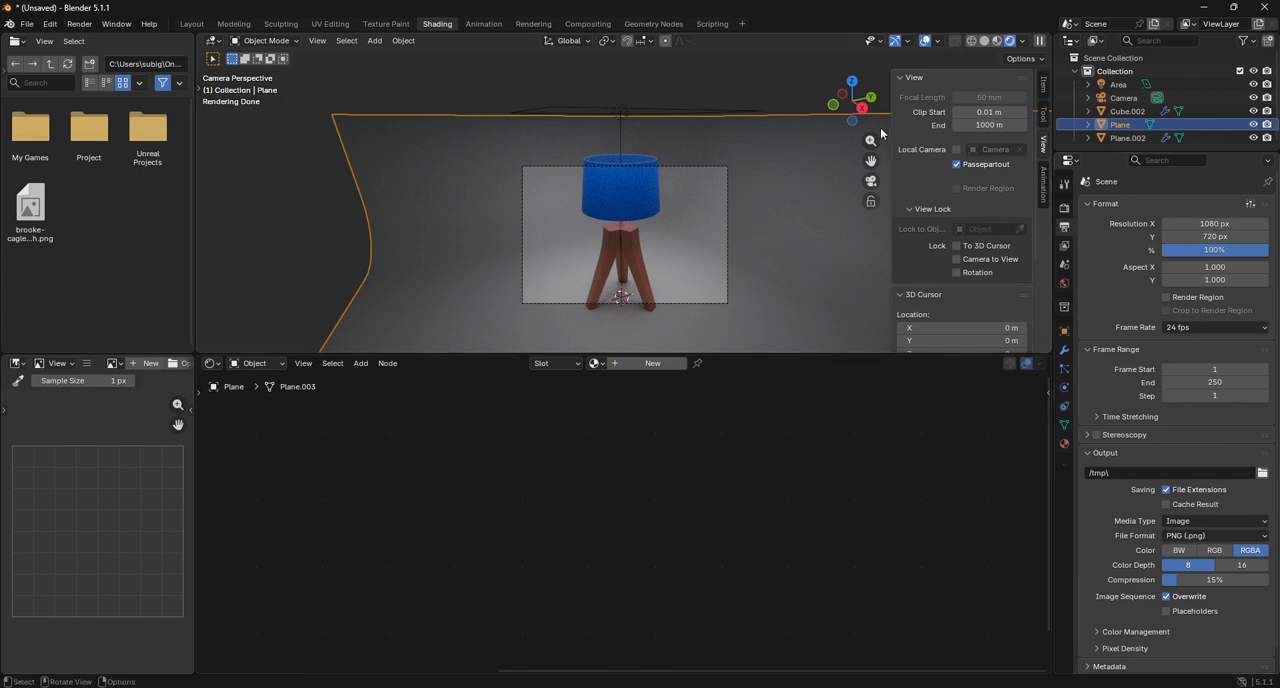
Reframe the camera using Camera to View so the whole lamp fits inside the frame, leaving that lock off.
left_click_drag(853, 103, 870, 169)
left_click(874, 180)
left_click(961, 248)
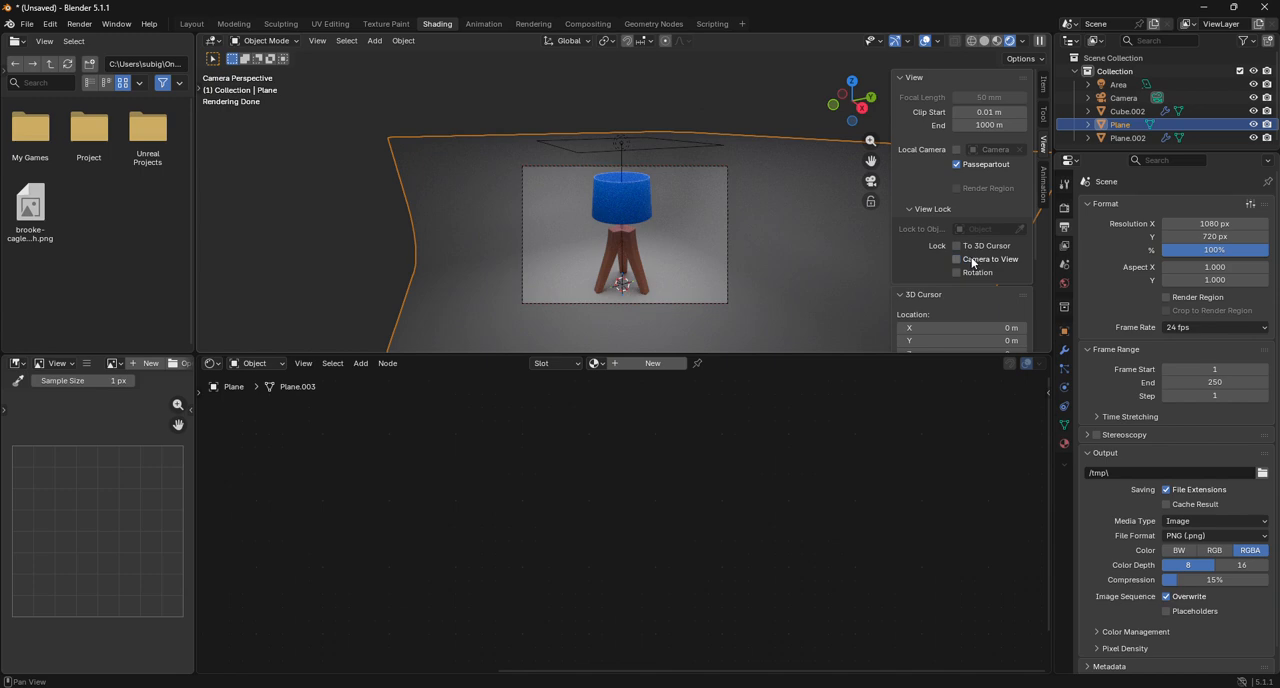